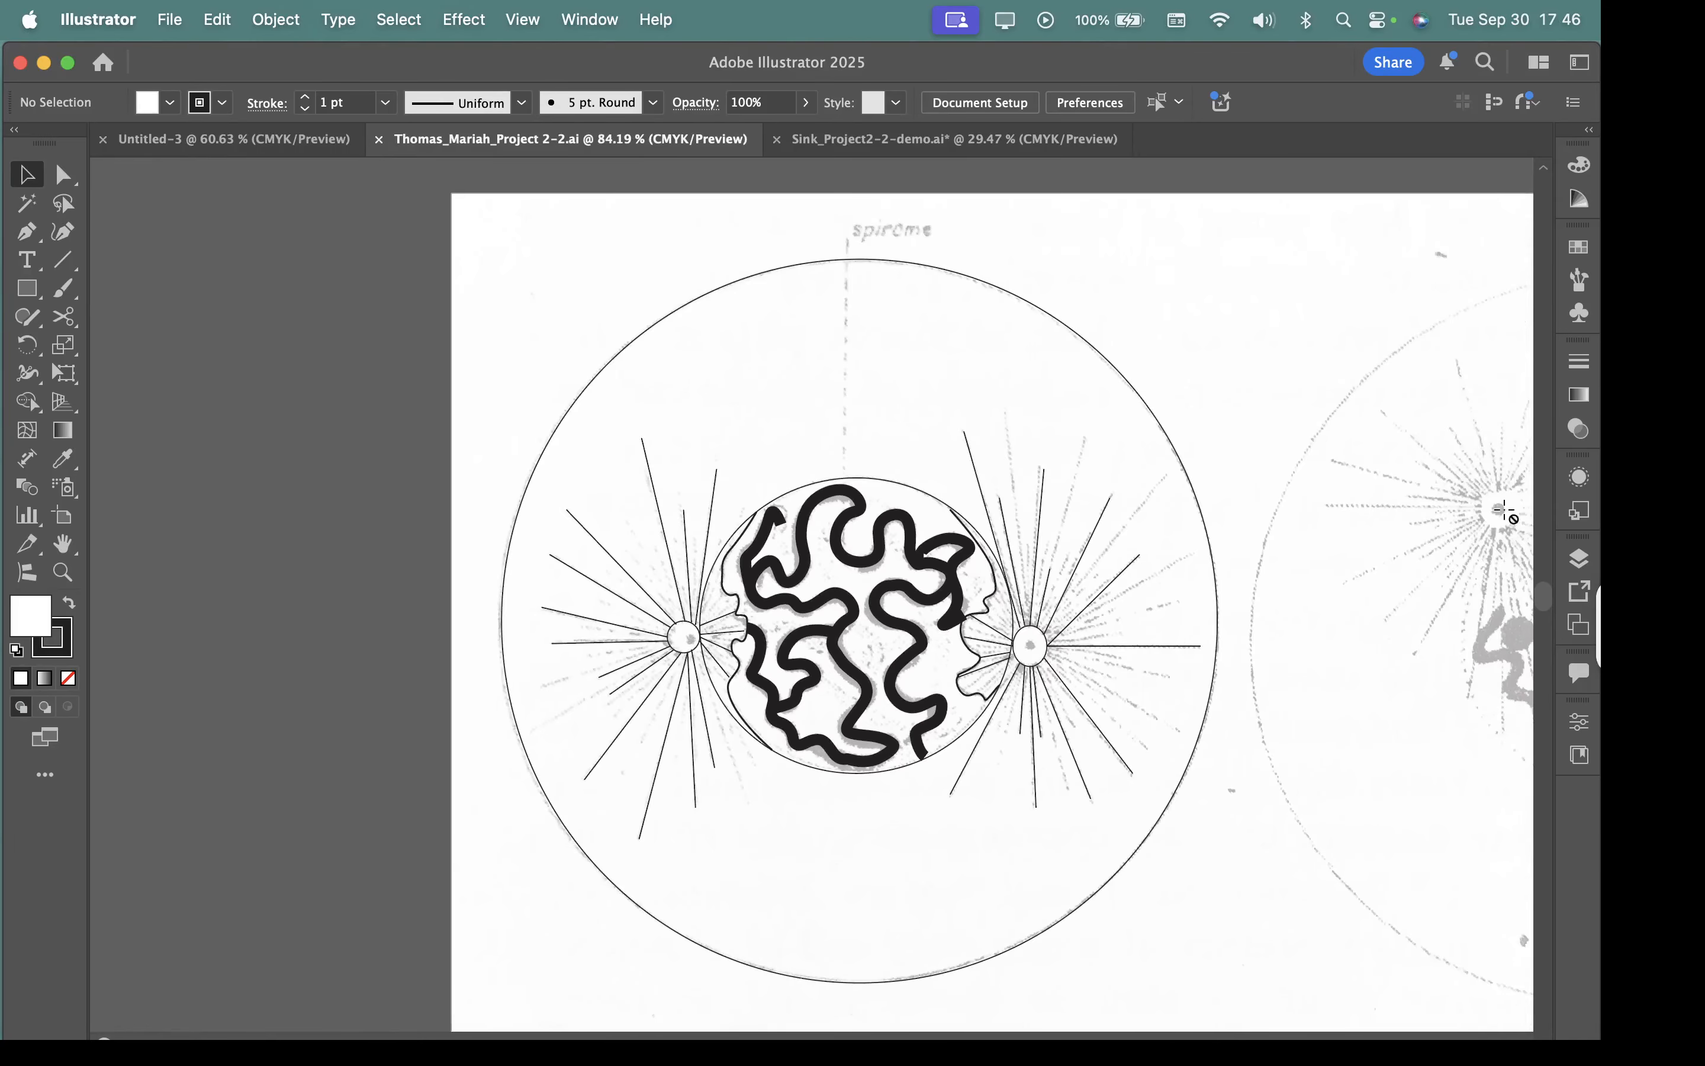
Show the layer list as a floating window, enlarge it to fit all nine layers, and place it beside the artwork.
{"action": "left_click", "coordinate": [1582, 559]}
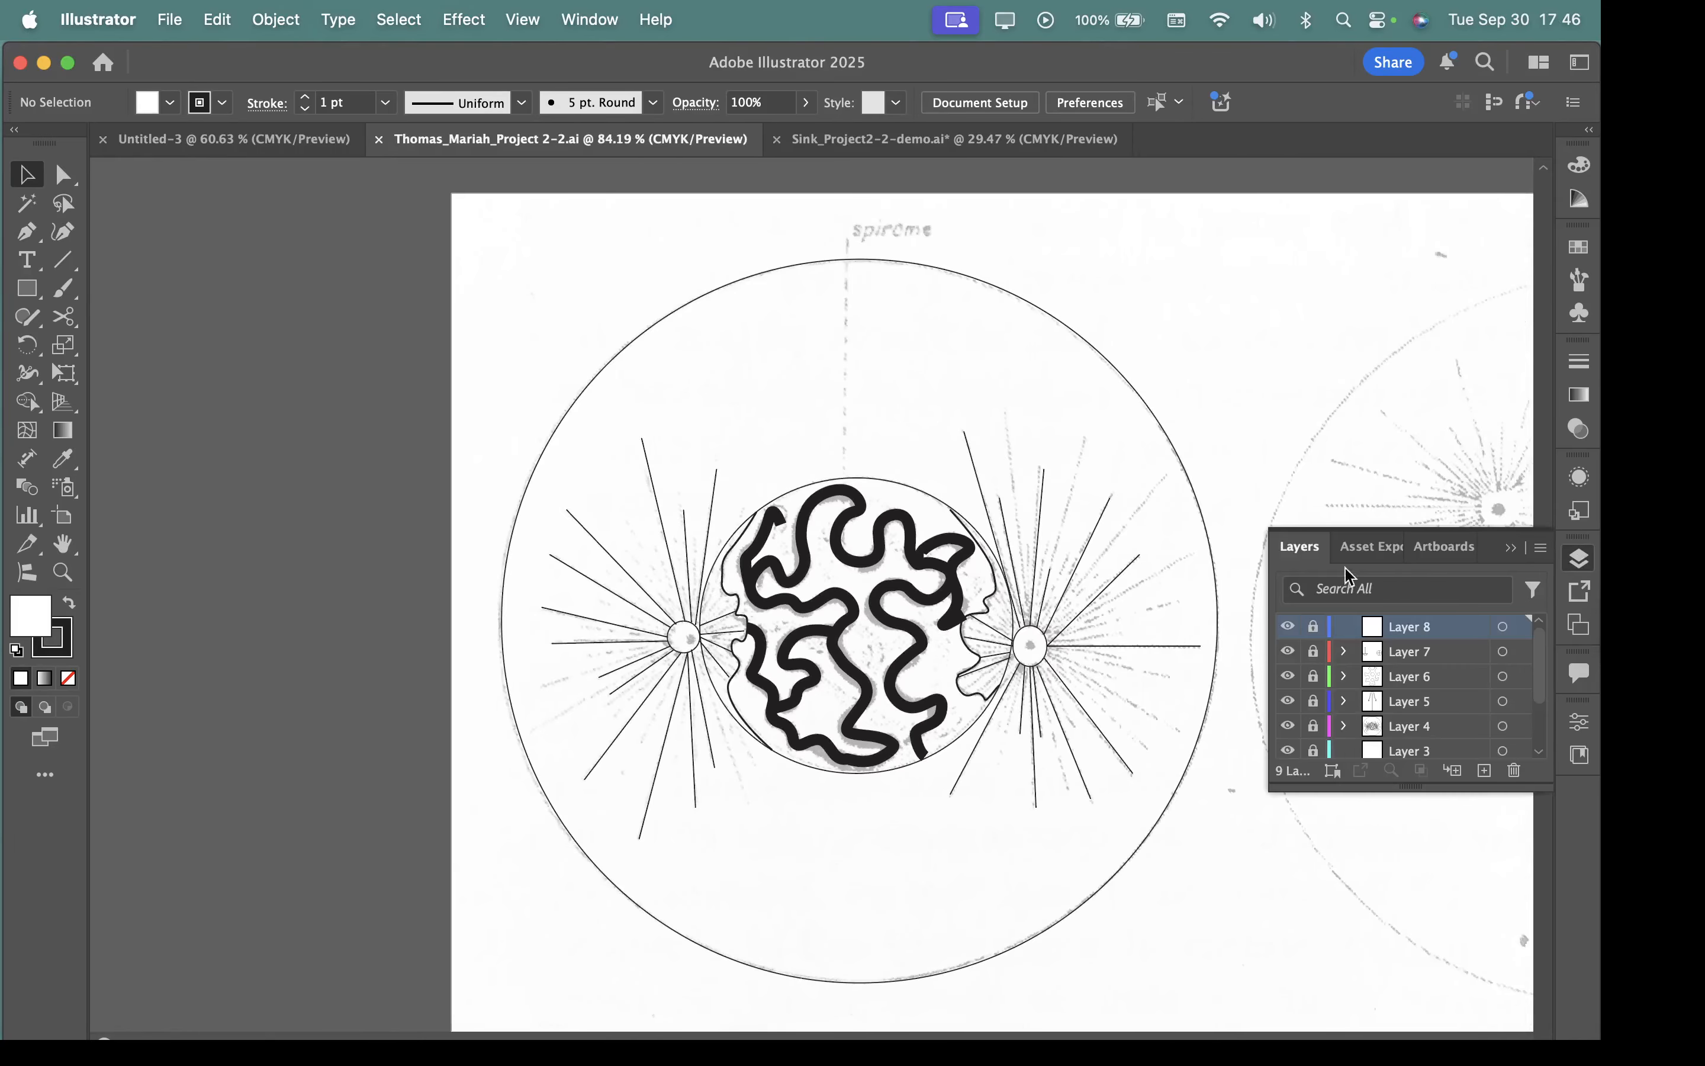
{"action": "left_click_drag", "start_coordinate": [1300, 548], "coordinate": [1183, 391]}
{"action": "left_click", "coordinate": [1583, 596]}
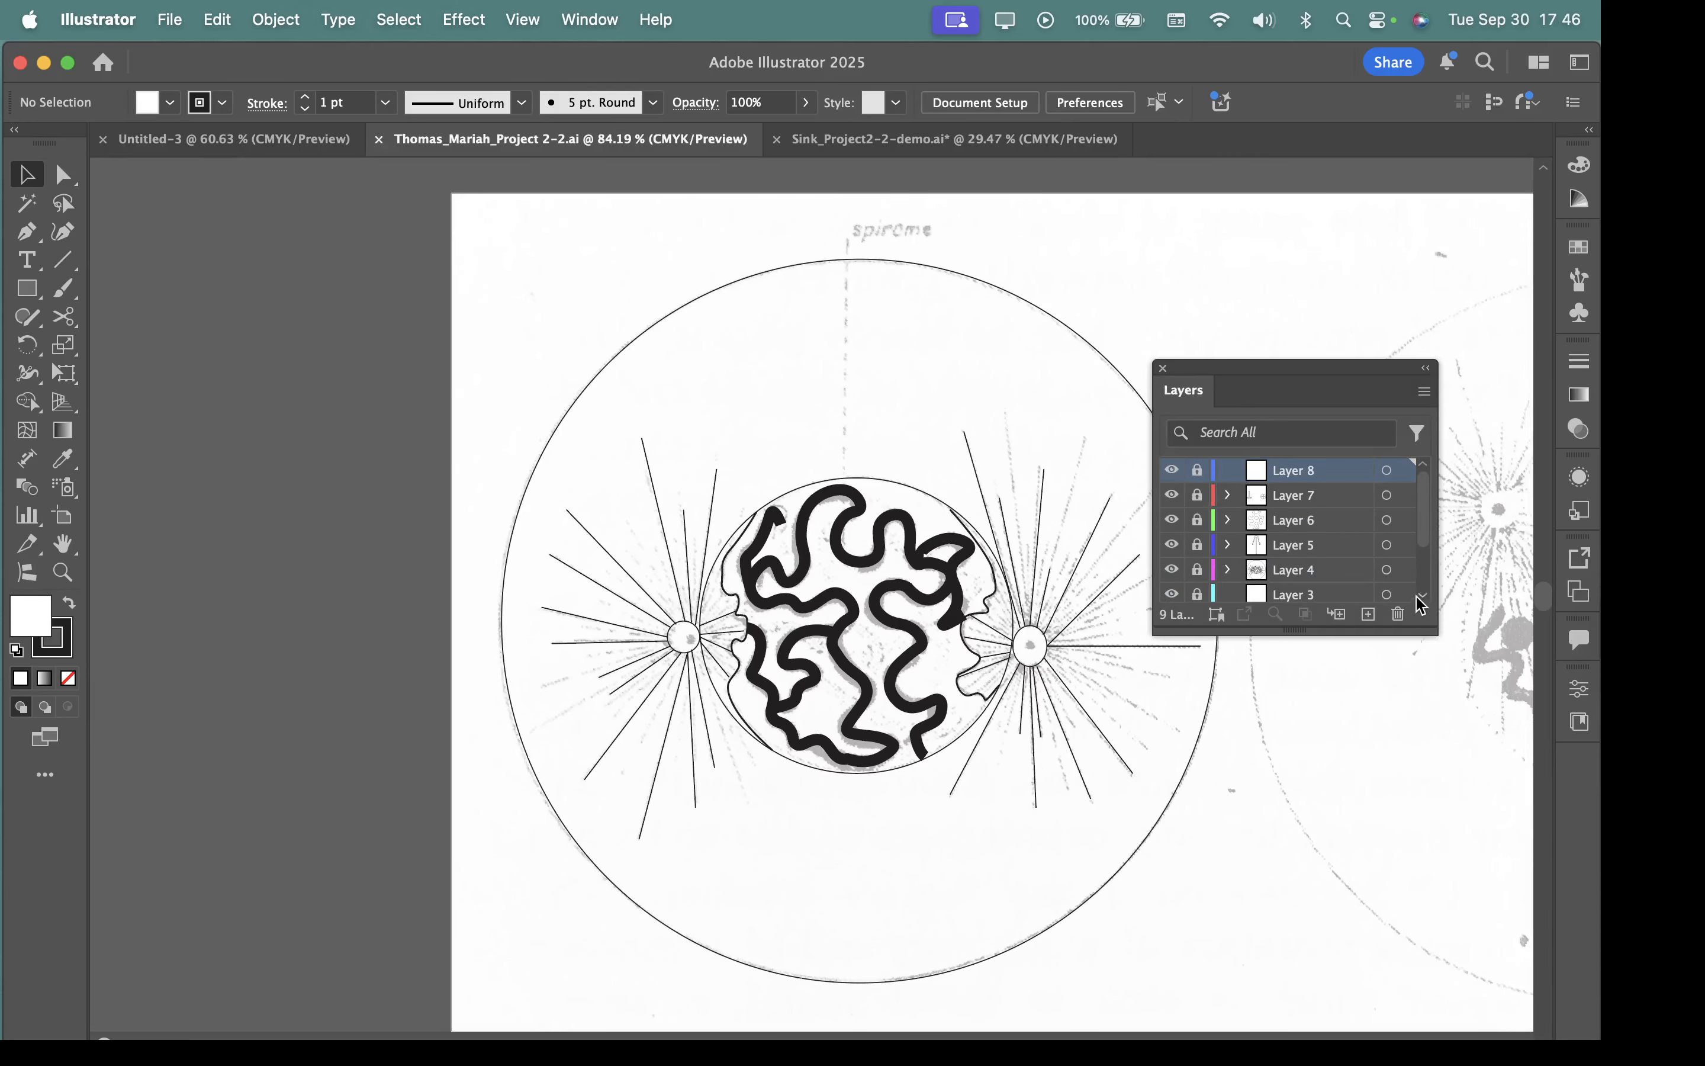
{"action": "left_click_drag", "start_coordinate": [1434, 630], "coordinate": [1468, 902]}
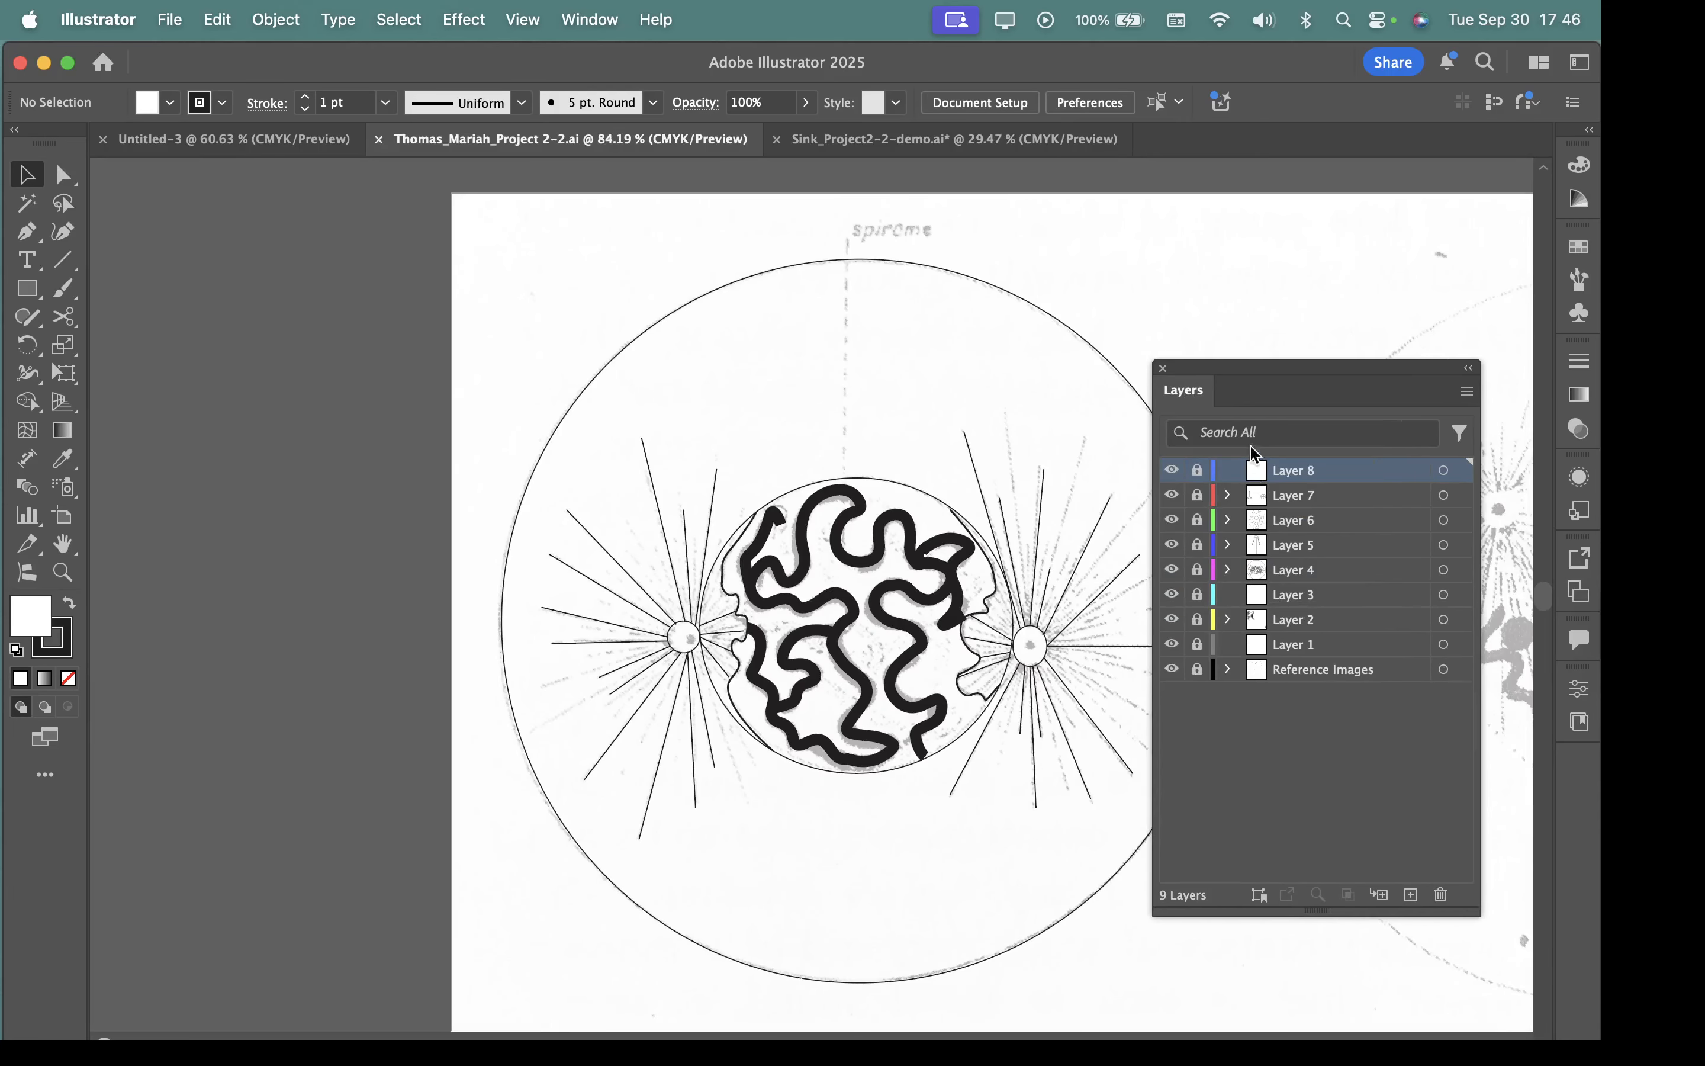
{"action": "left_click_drag", "start_coordinate": [1232, 368], "coordinate": [1300, 315]}
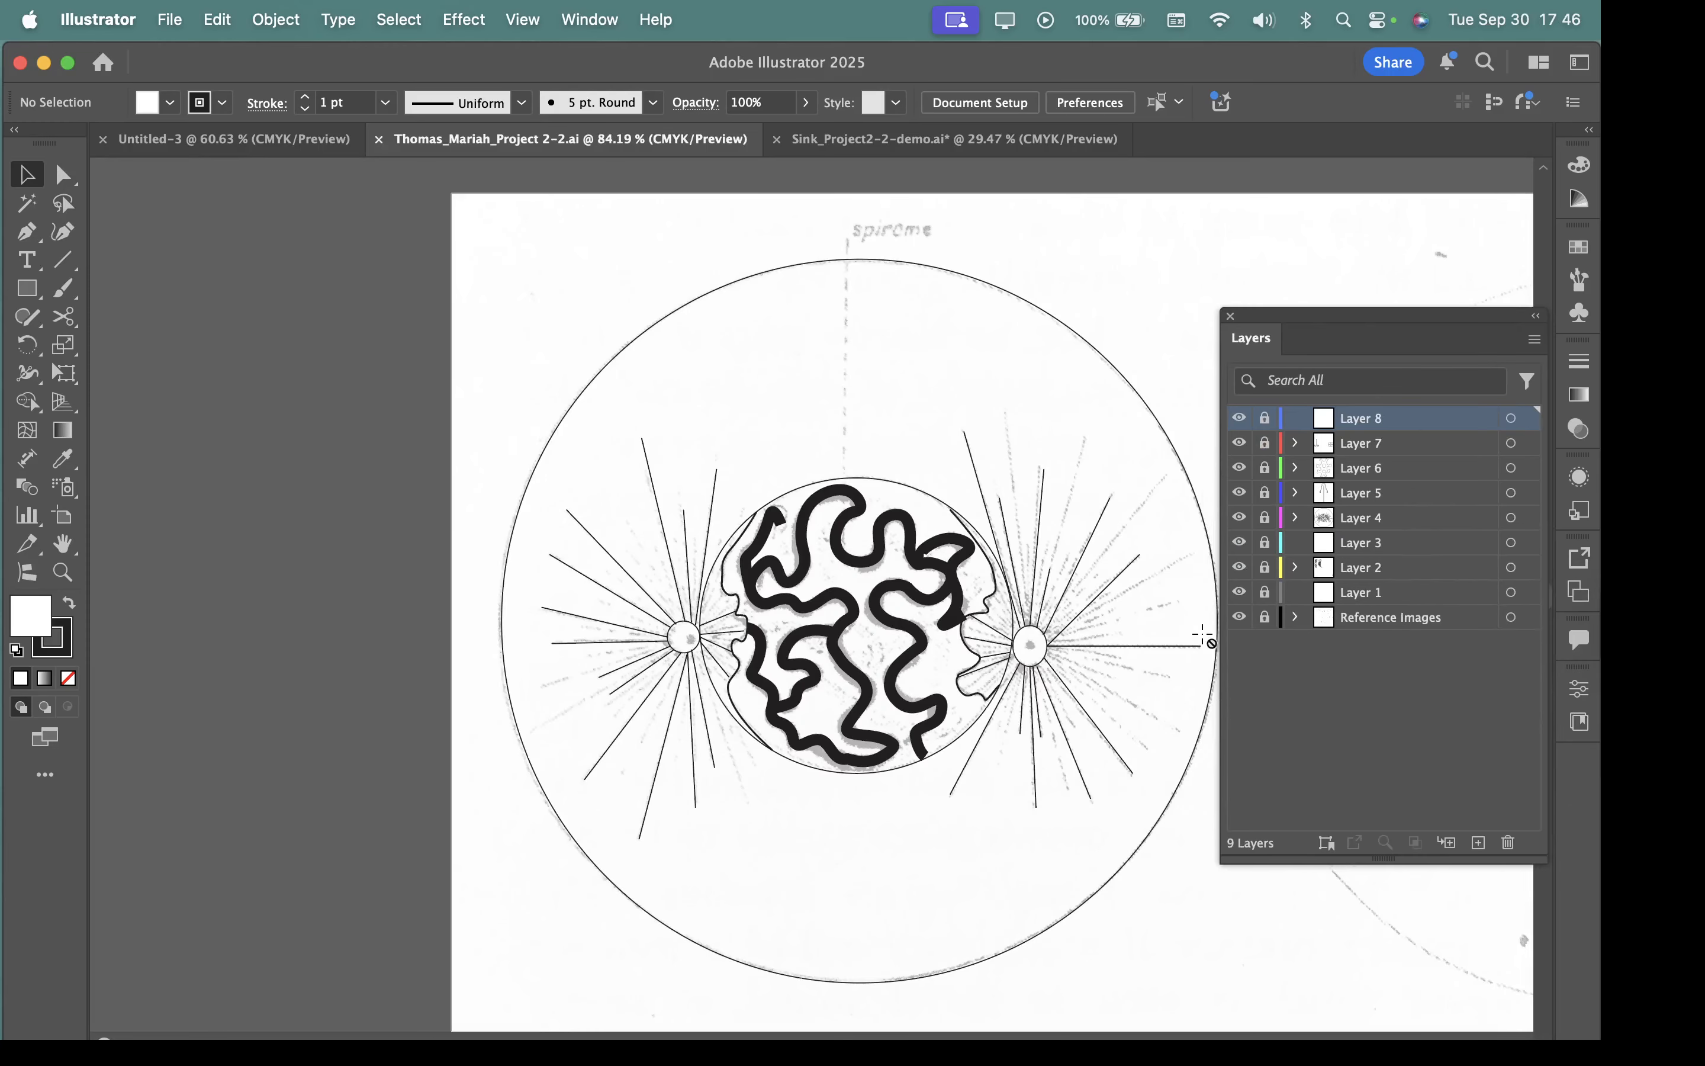
Toggle the visibility of Reference Images and Layer 4 to check their contents, and unlock Layer 4 for editing.
{"action": "left_click", "coordinate": [1241, 619]}
{"action": "left_click", "coordinate": [1241, 619]}
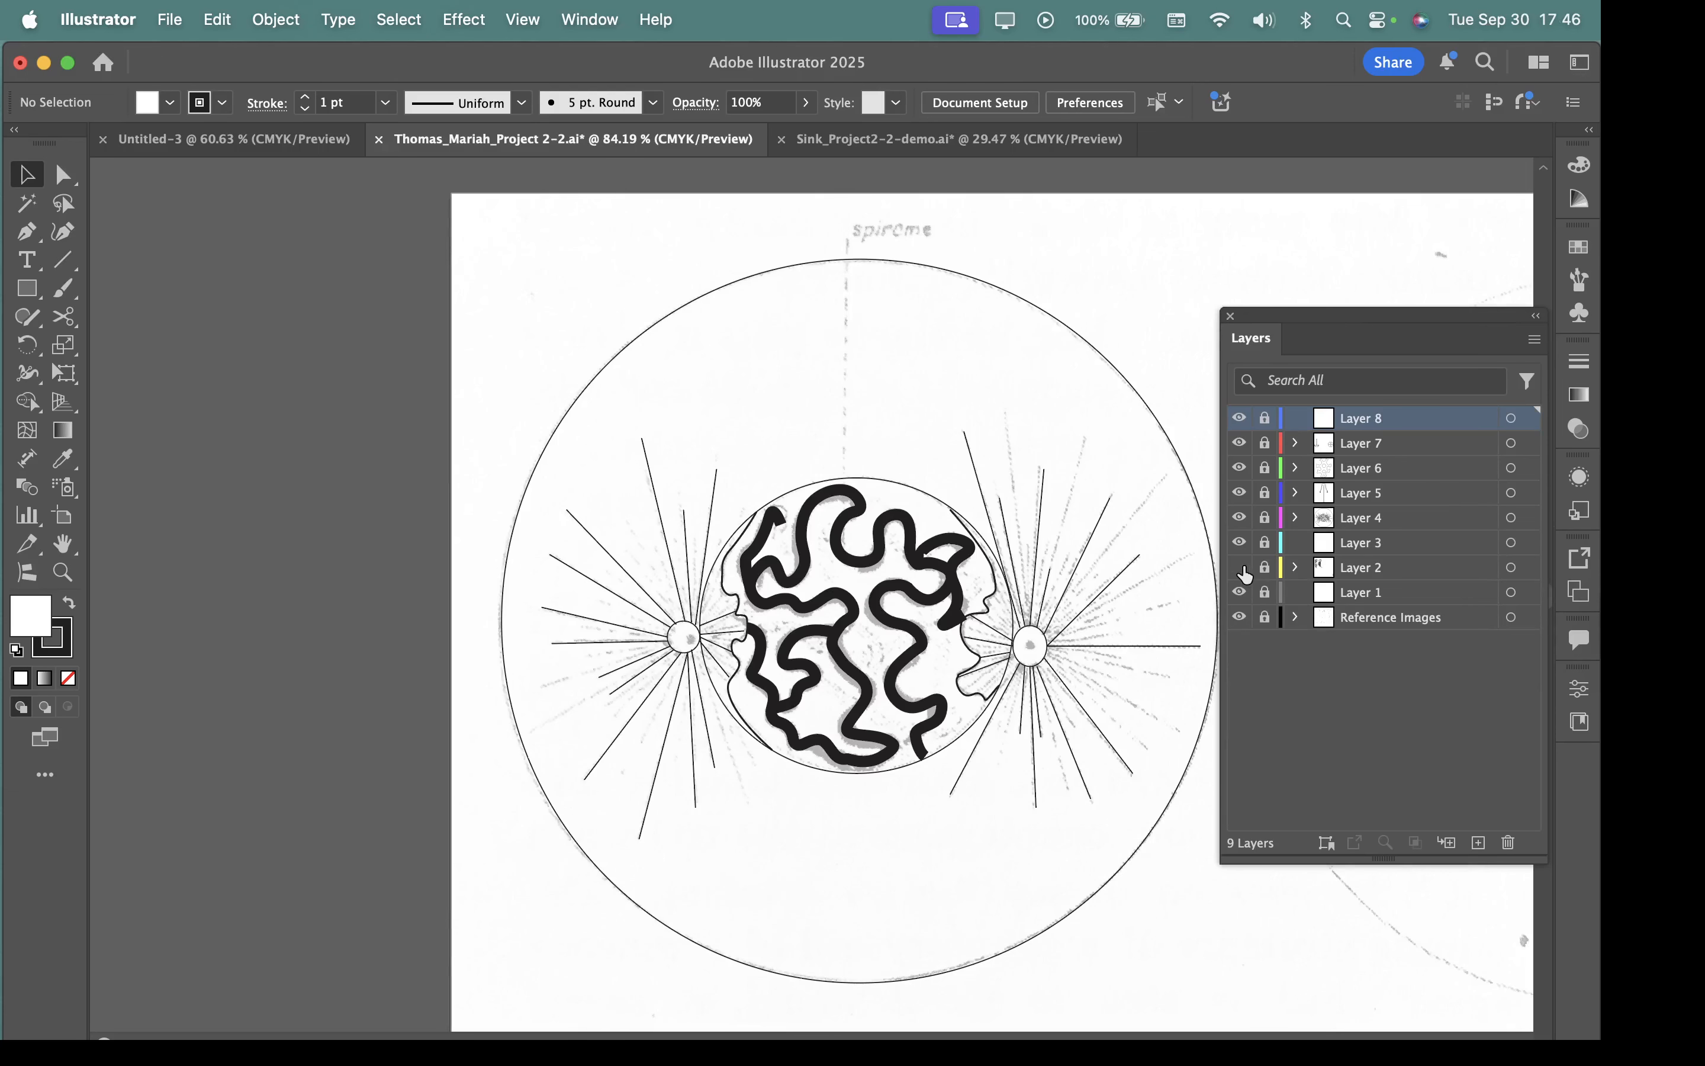
{"action": "left_click", "coordinate": [1239, 518]}
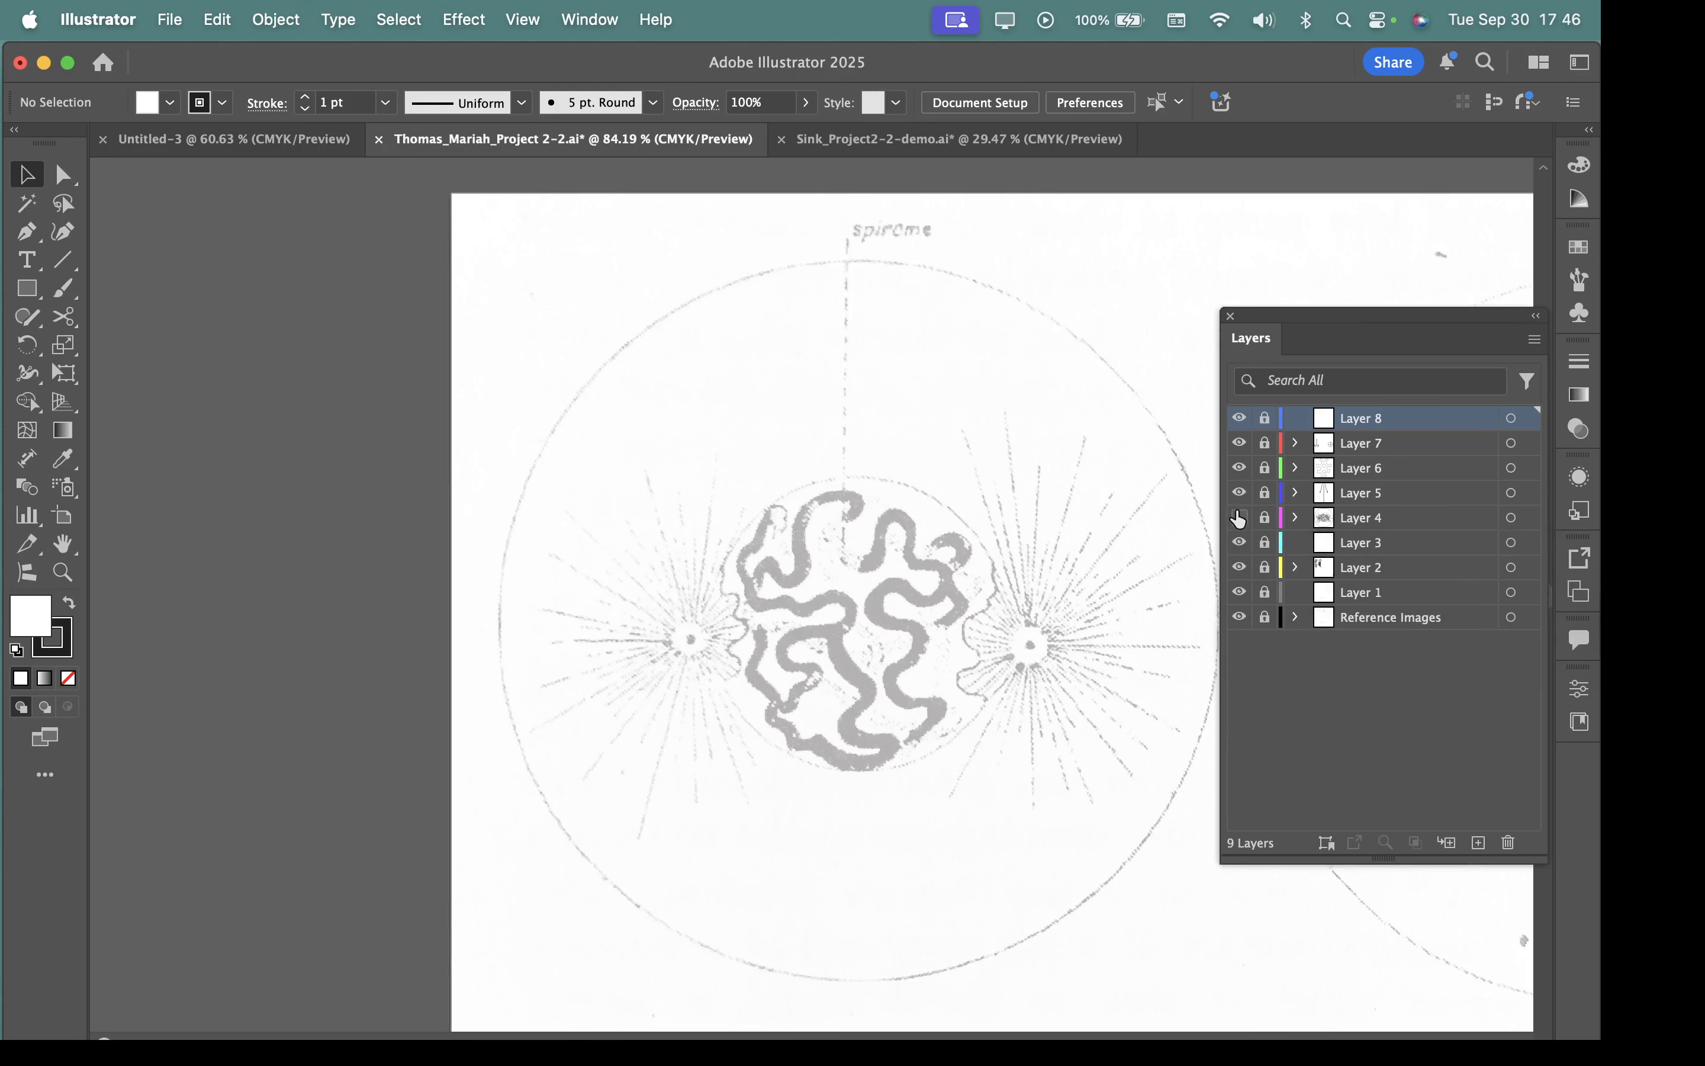
{"action": "left_click", "coordinate": [1239, 518]}
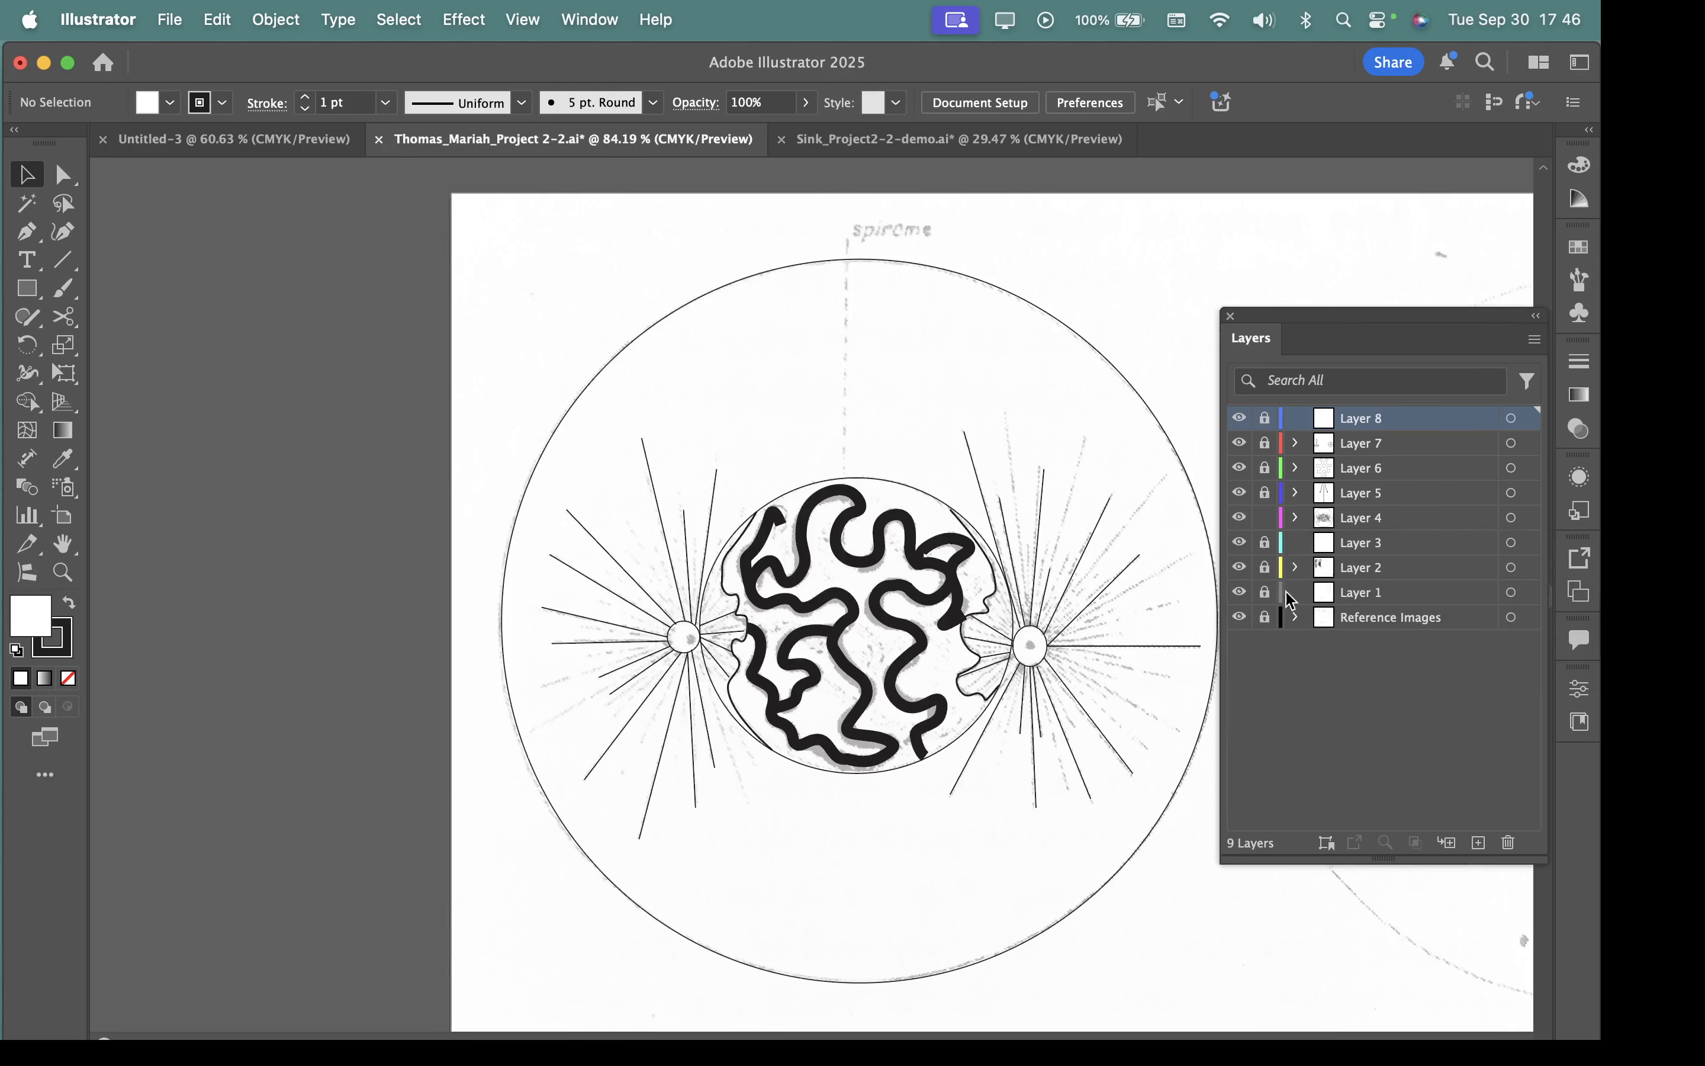
{"action": "left_click", "coordinate": [1265, 518]}
{"action": "left_click", "coordinate": [1445, 521]}
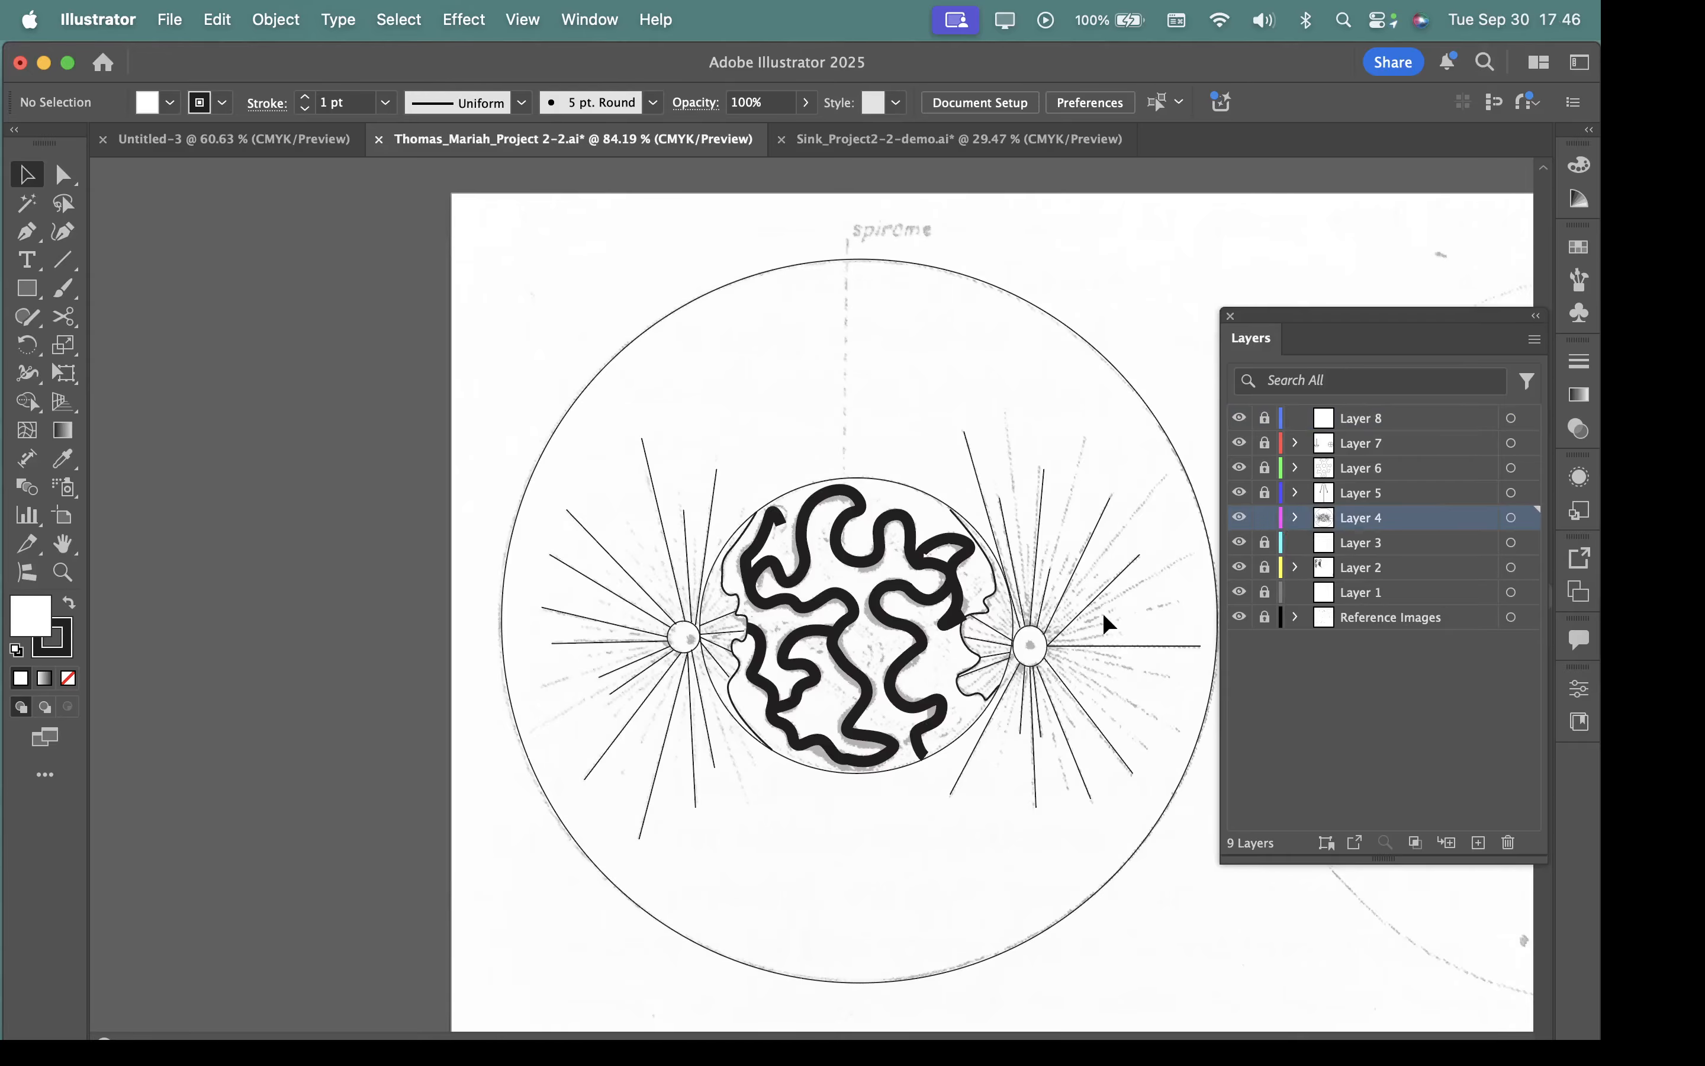
Fill the large outer circle of the cell drawing with pink #c96783.
{"action": "left_click_drag", "start_coordinate": [797, 604], "coordinate": [826, 702]}
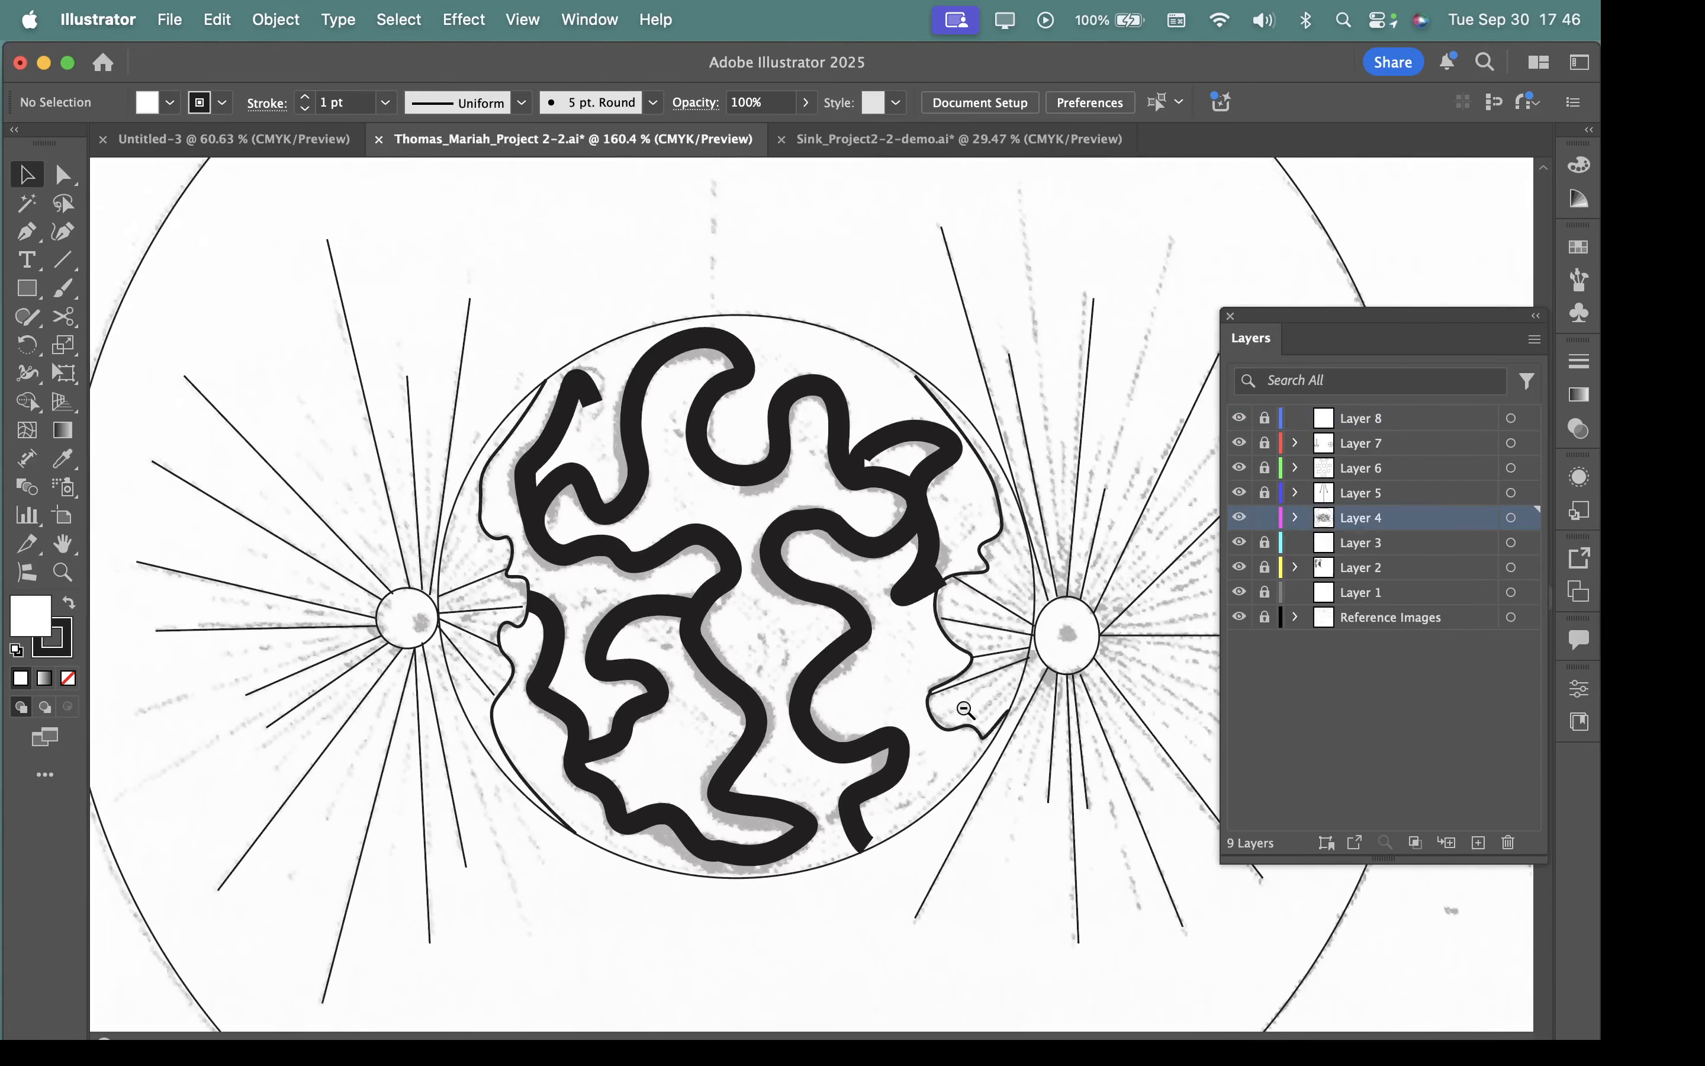
{"action": "left_click_drag", "start_coordinate": [966, 711], "coordinate": [790, 587]}
{"action": "left_click", "coordinate": [950, 267]}
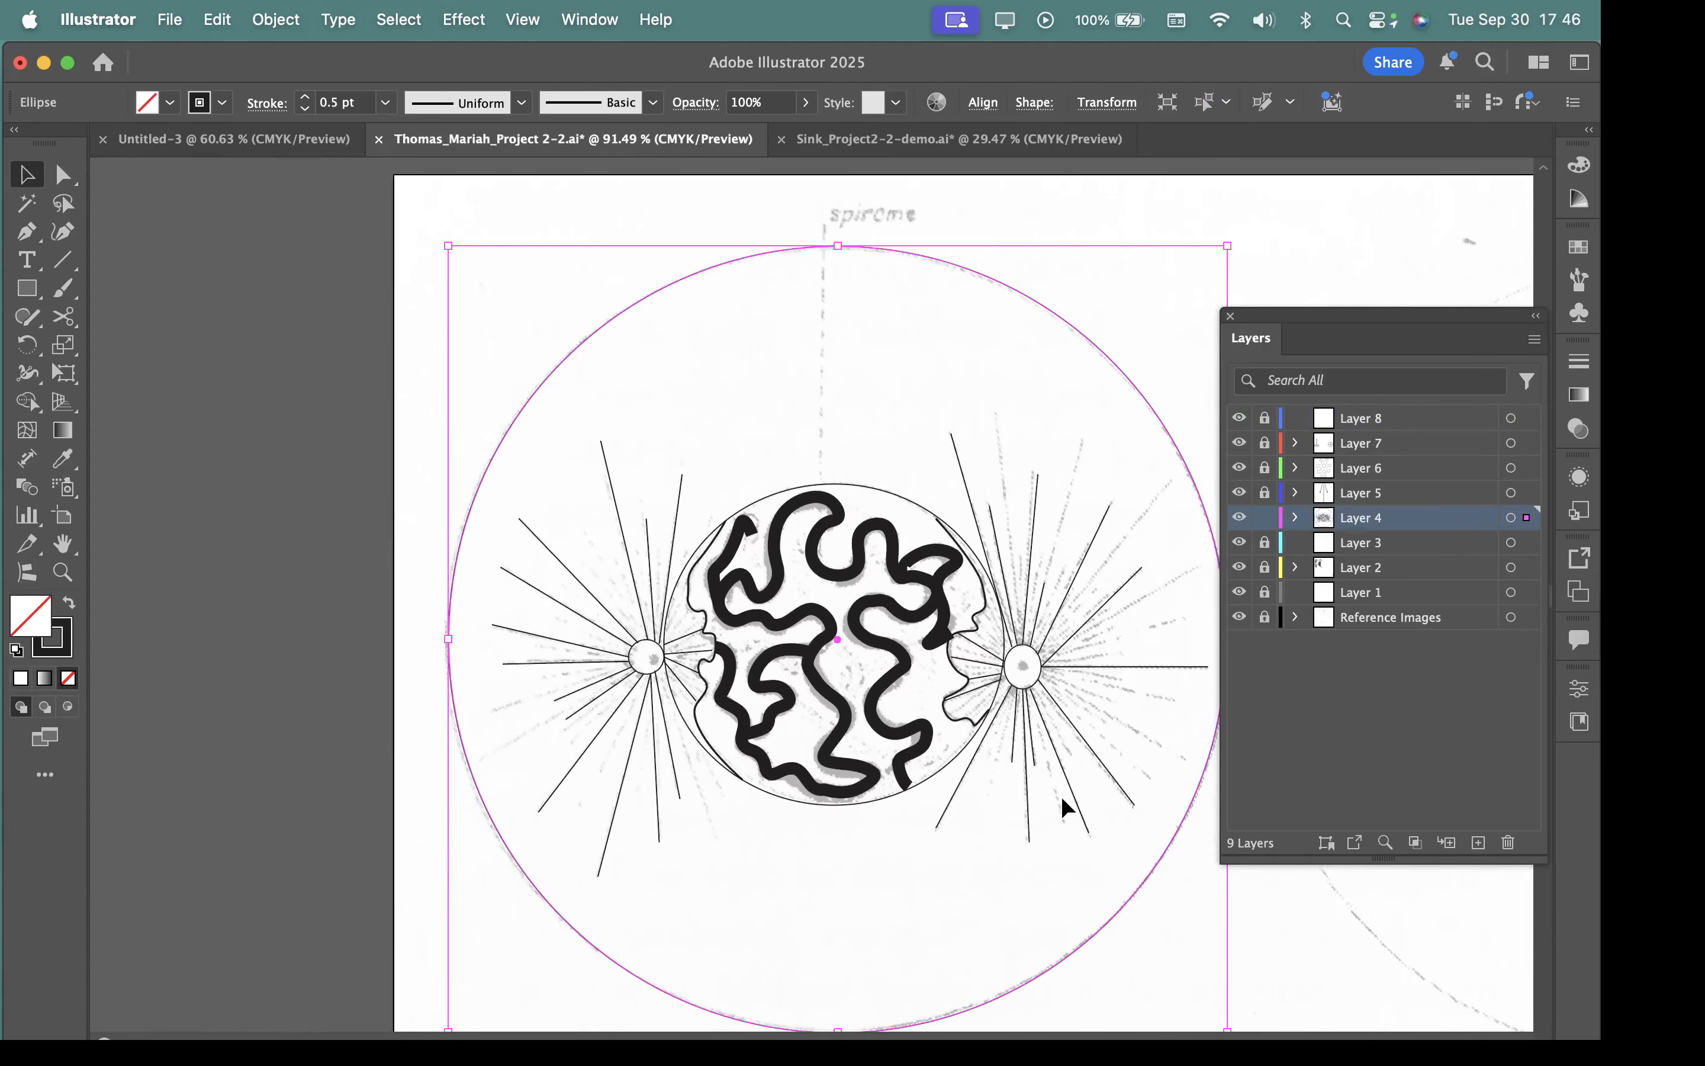
{"action": "scroll", "coordinate": [1054, 799], "scroll_direction": "down", "scroll_amount": 3}
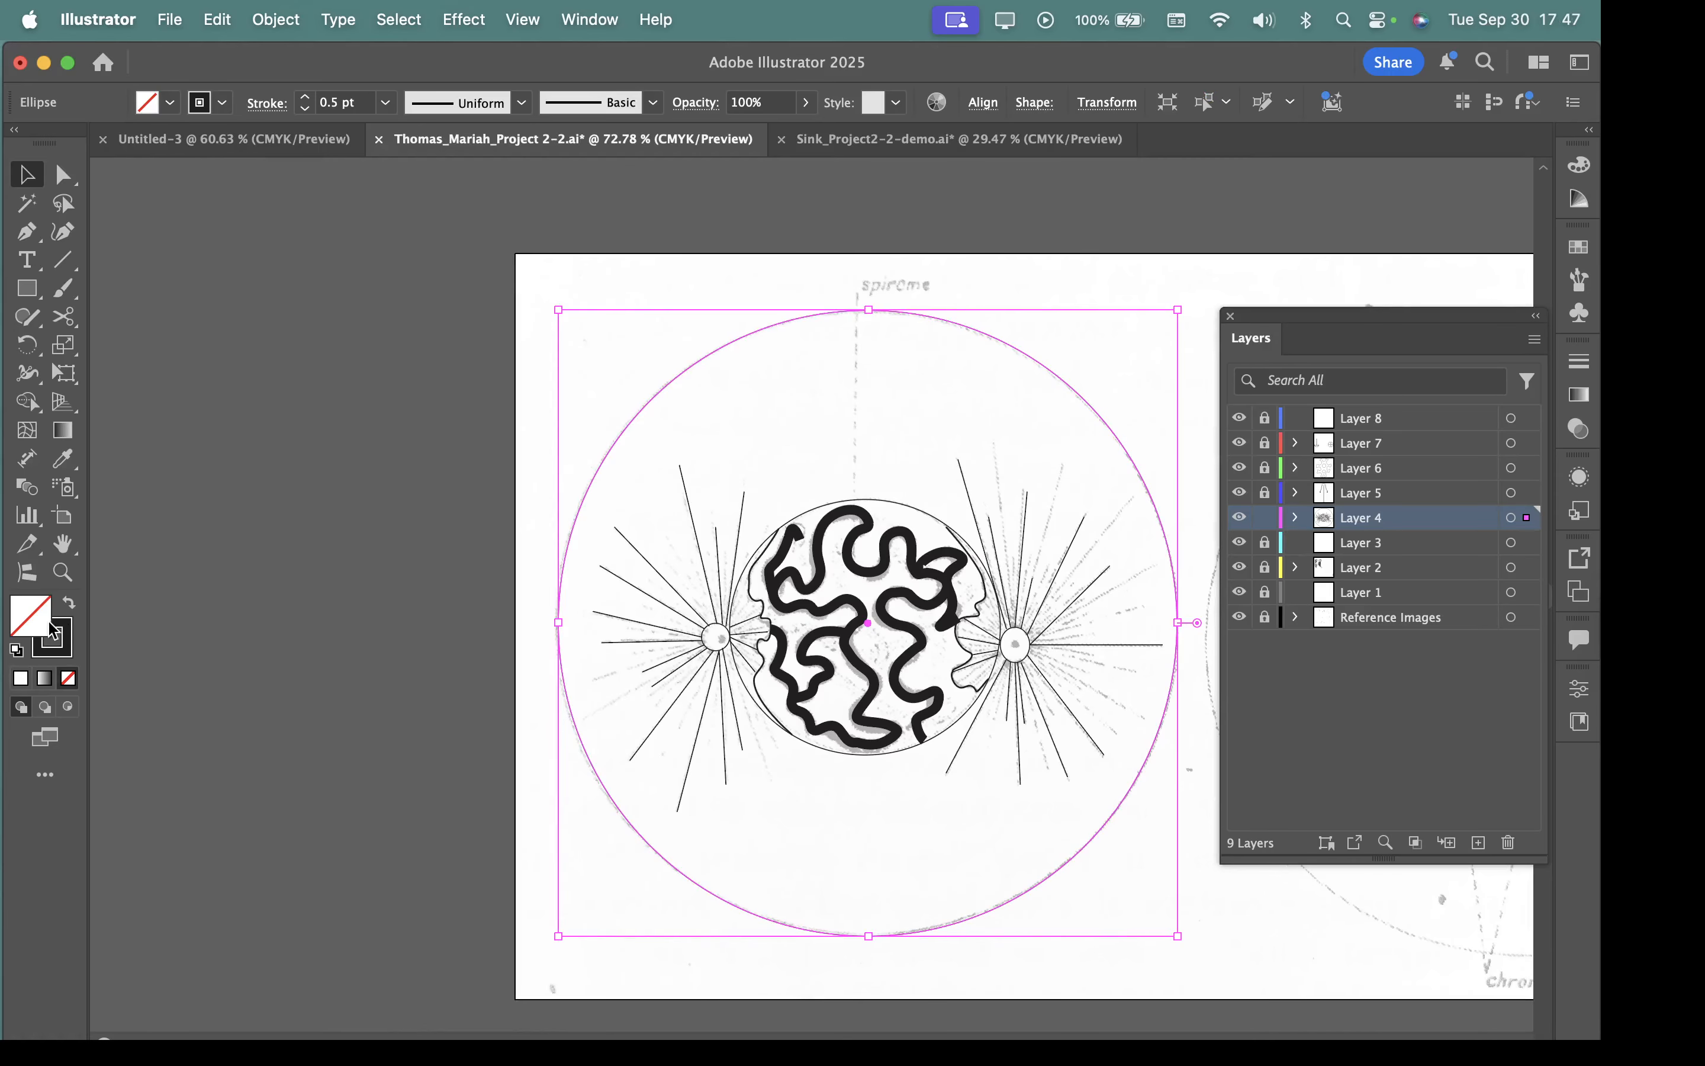
{"action": "left_click", "coordinate": [21, 620]}
{"action": "double_click", "coordinate": [22, 621]}
{"action": "left_click", "coordinate": [961, 379]}
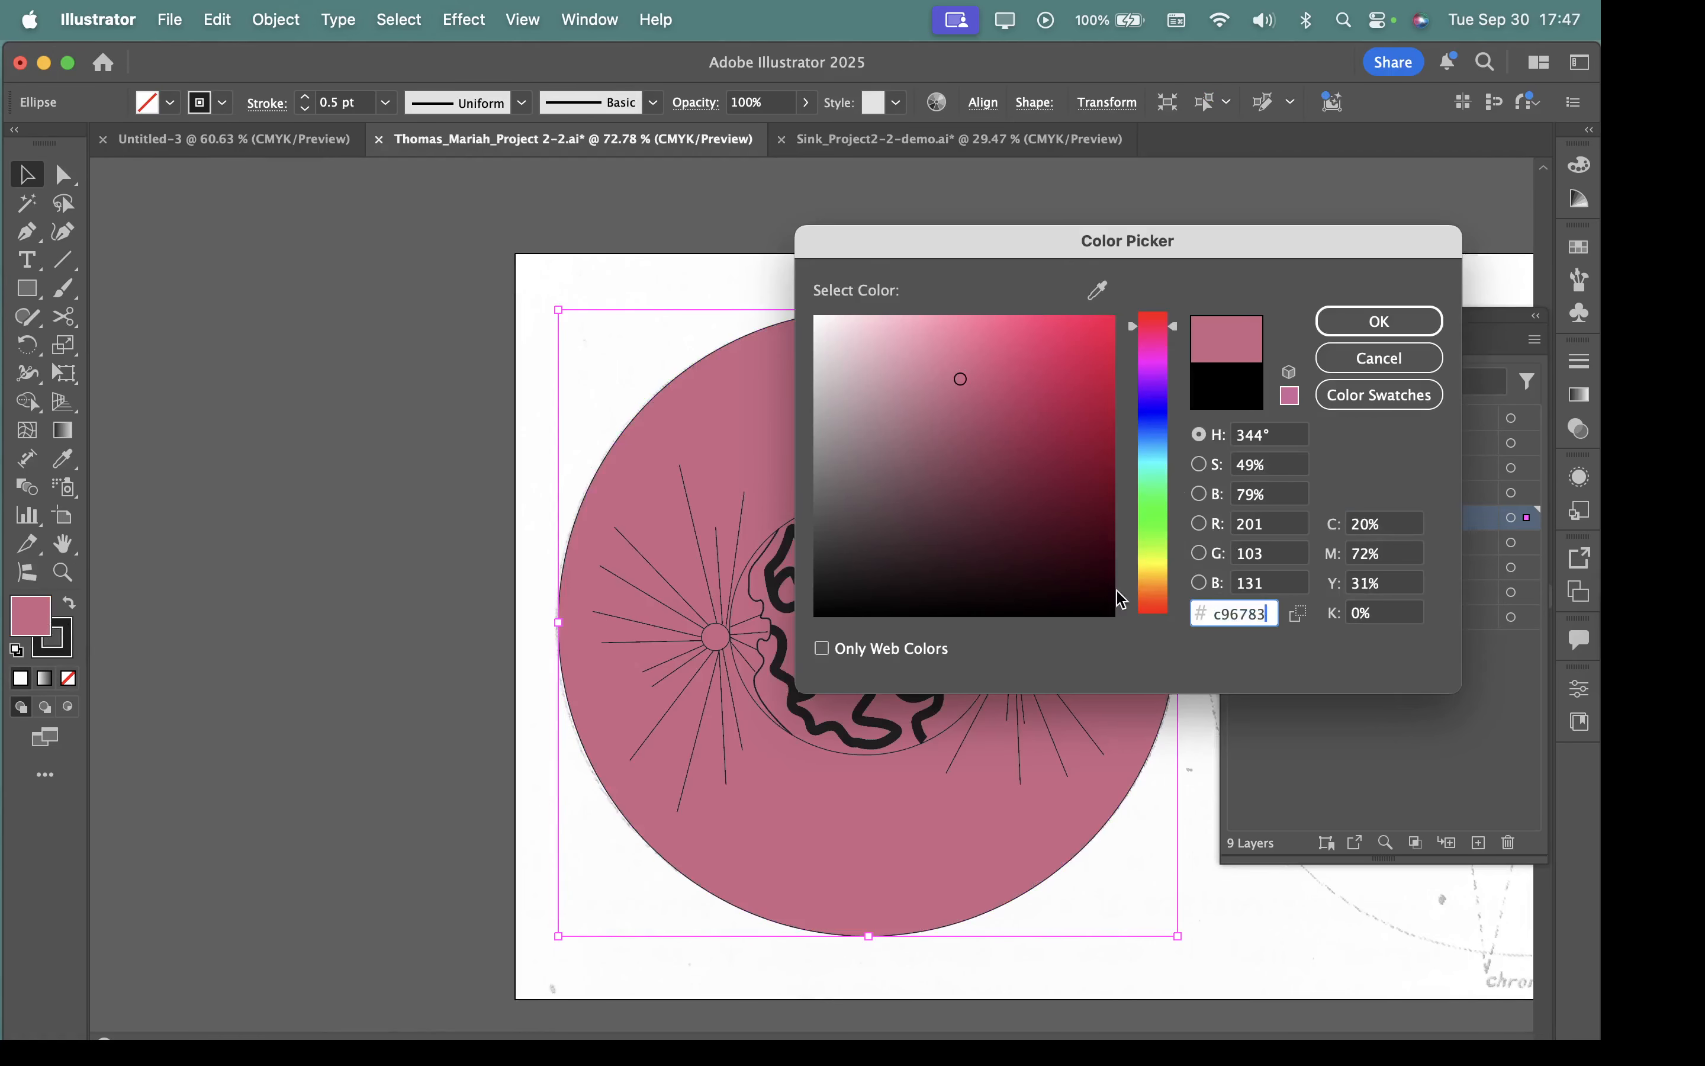
{"action": "left_click", "coordinate": [1382, 322]}
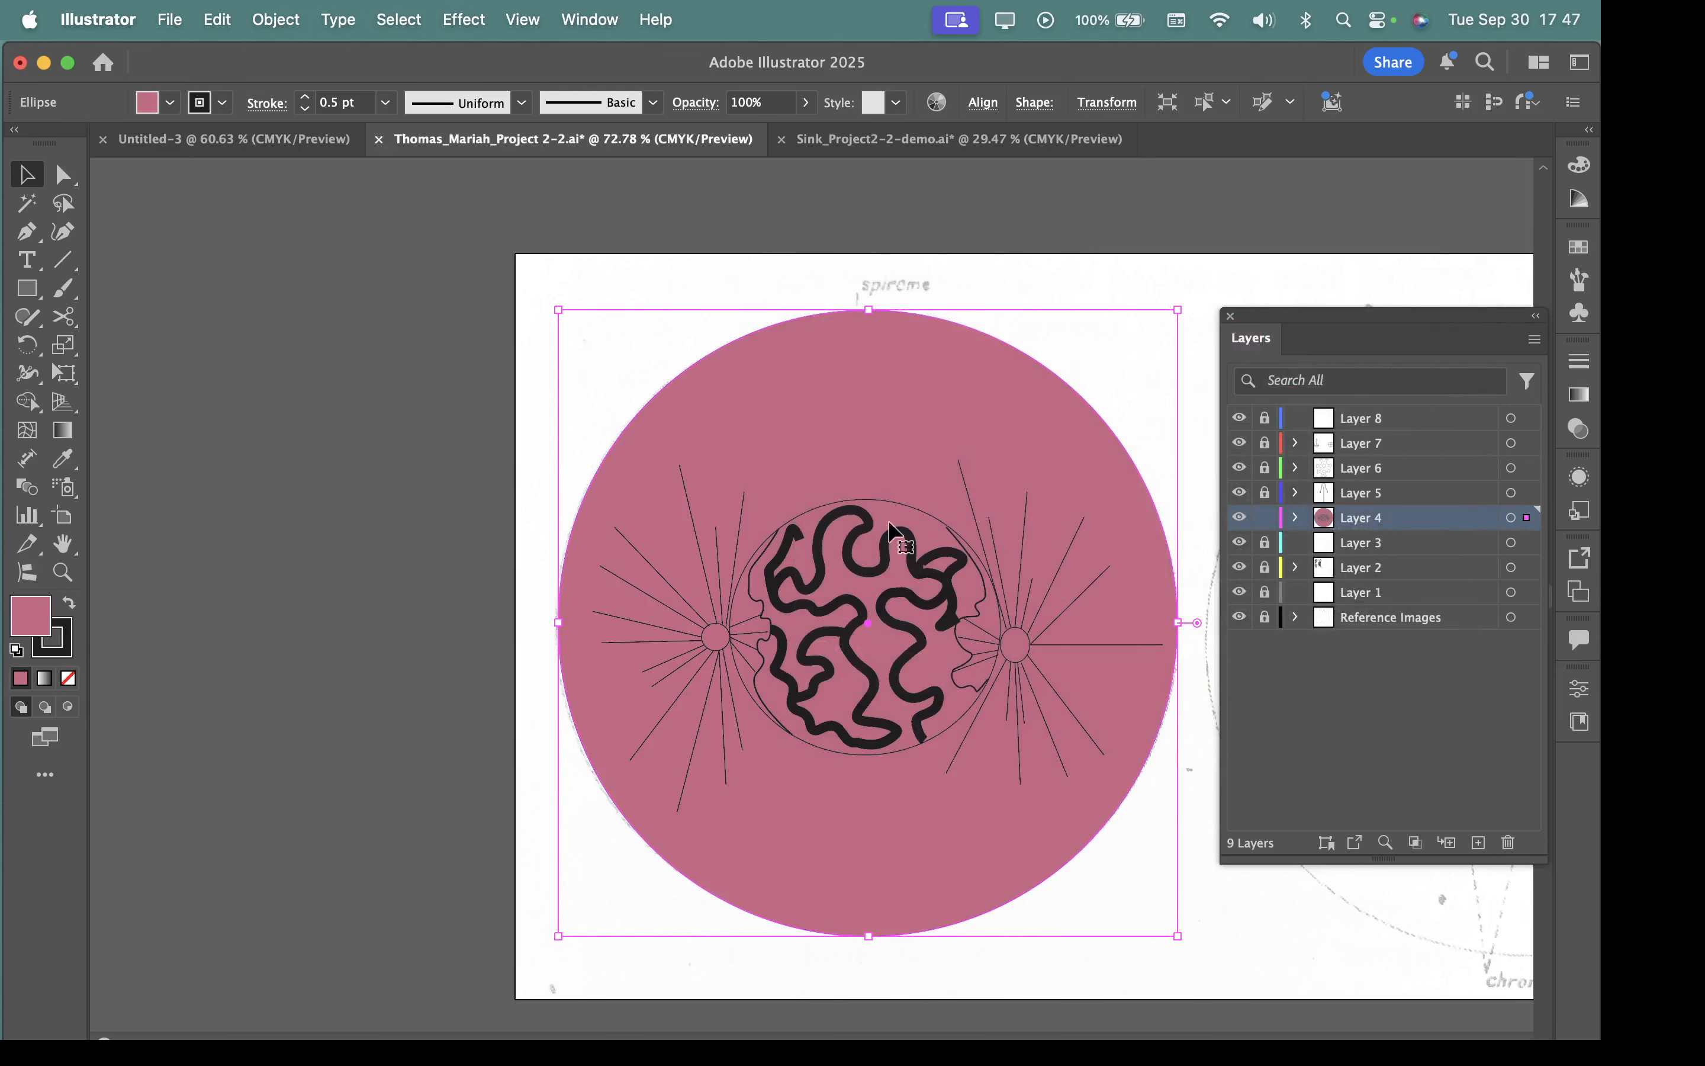
Fill the inner circle around the thick winding lines with green #56d8a0.
{"action": "left_click", "coordinate": [880, 500]}
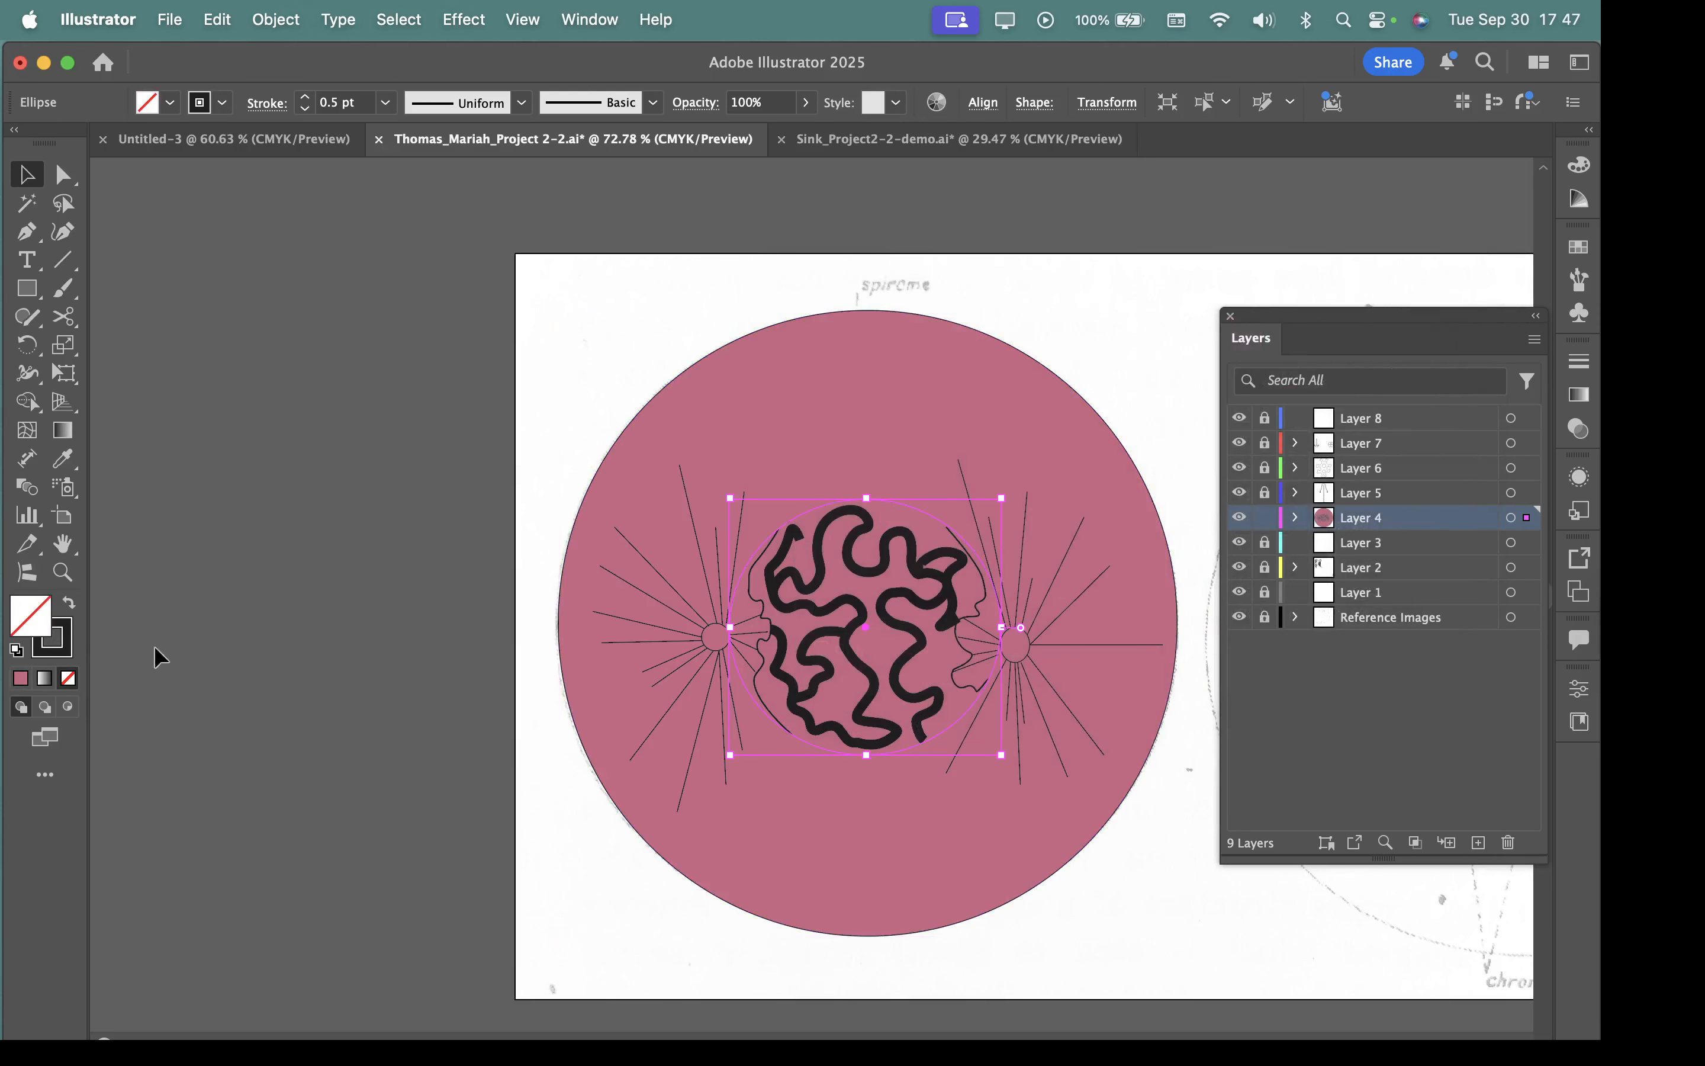
{"action": "double_click", "coordinate": [19, 626]}
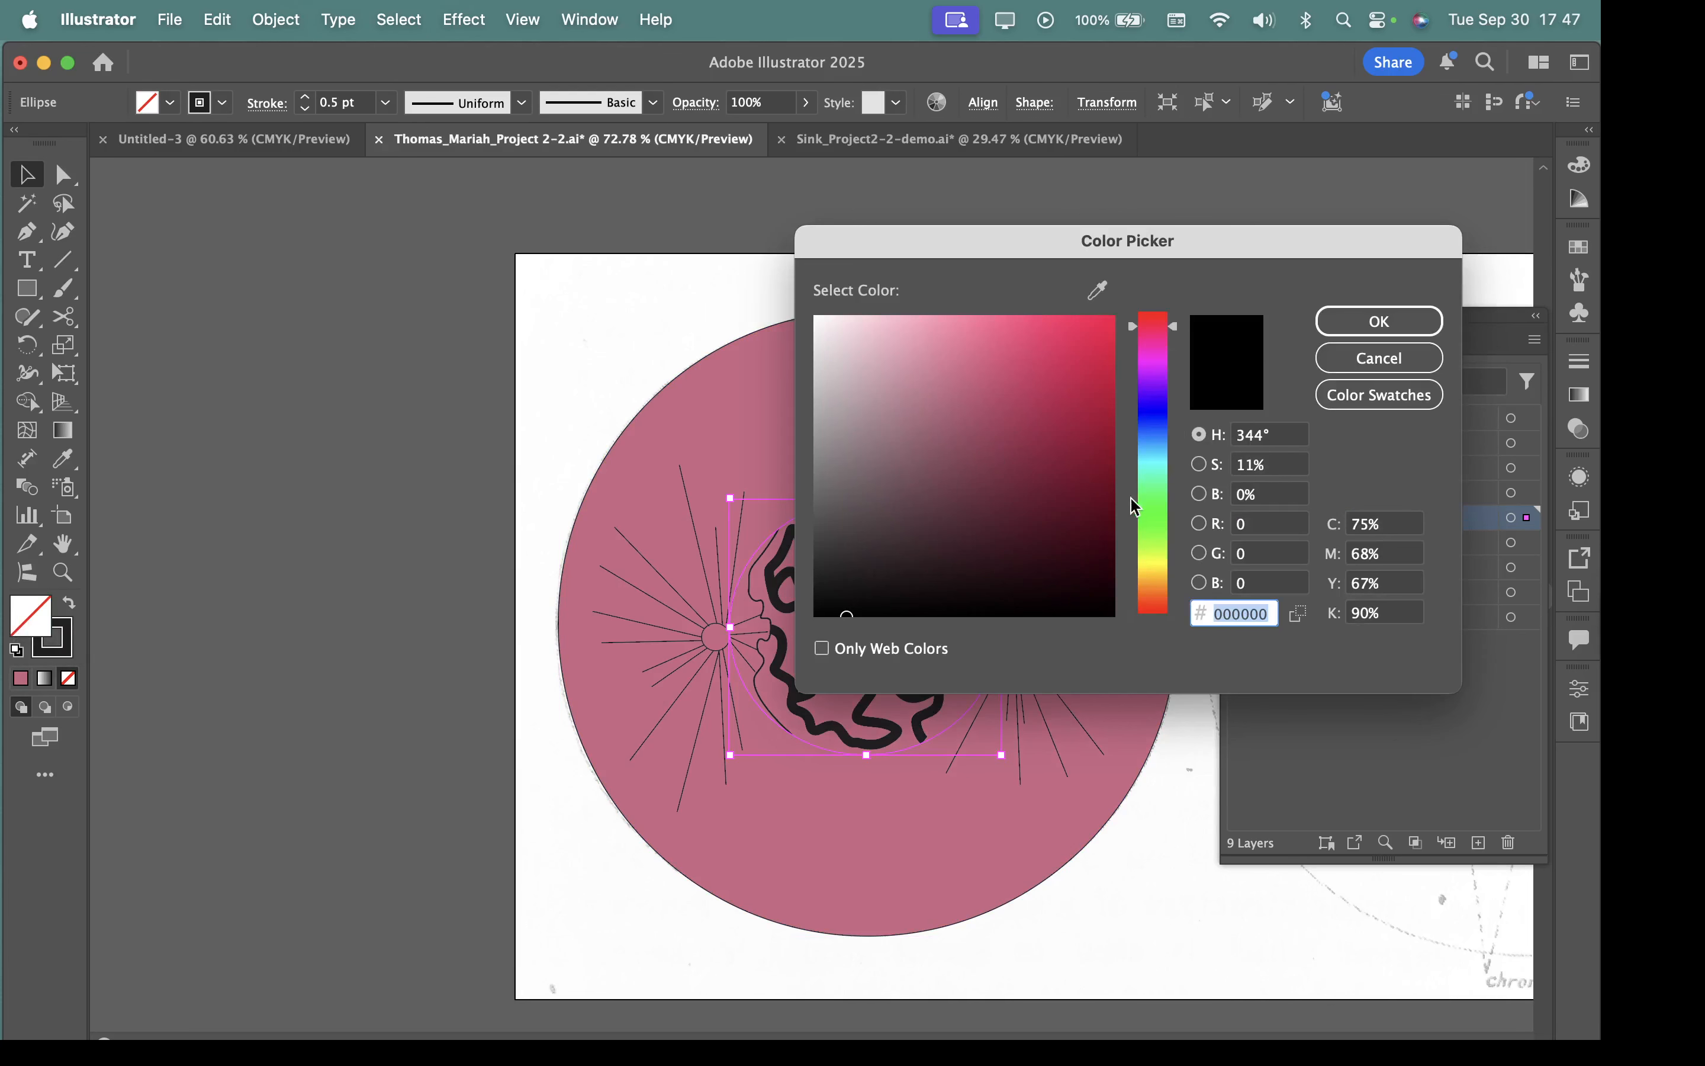
{"action": "left_click", "coordinate": [1154, 485]}
{"action": "left_click", "coordinate": [998, 358]}
{"action": "left_click", "coordinate": [1366, 323]}
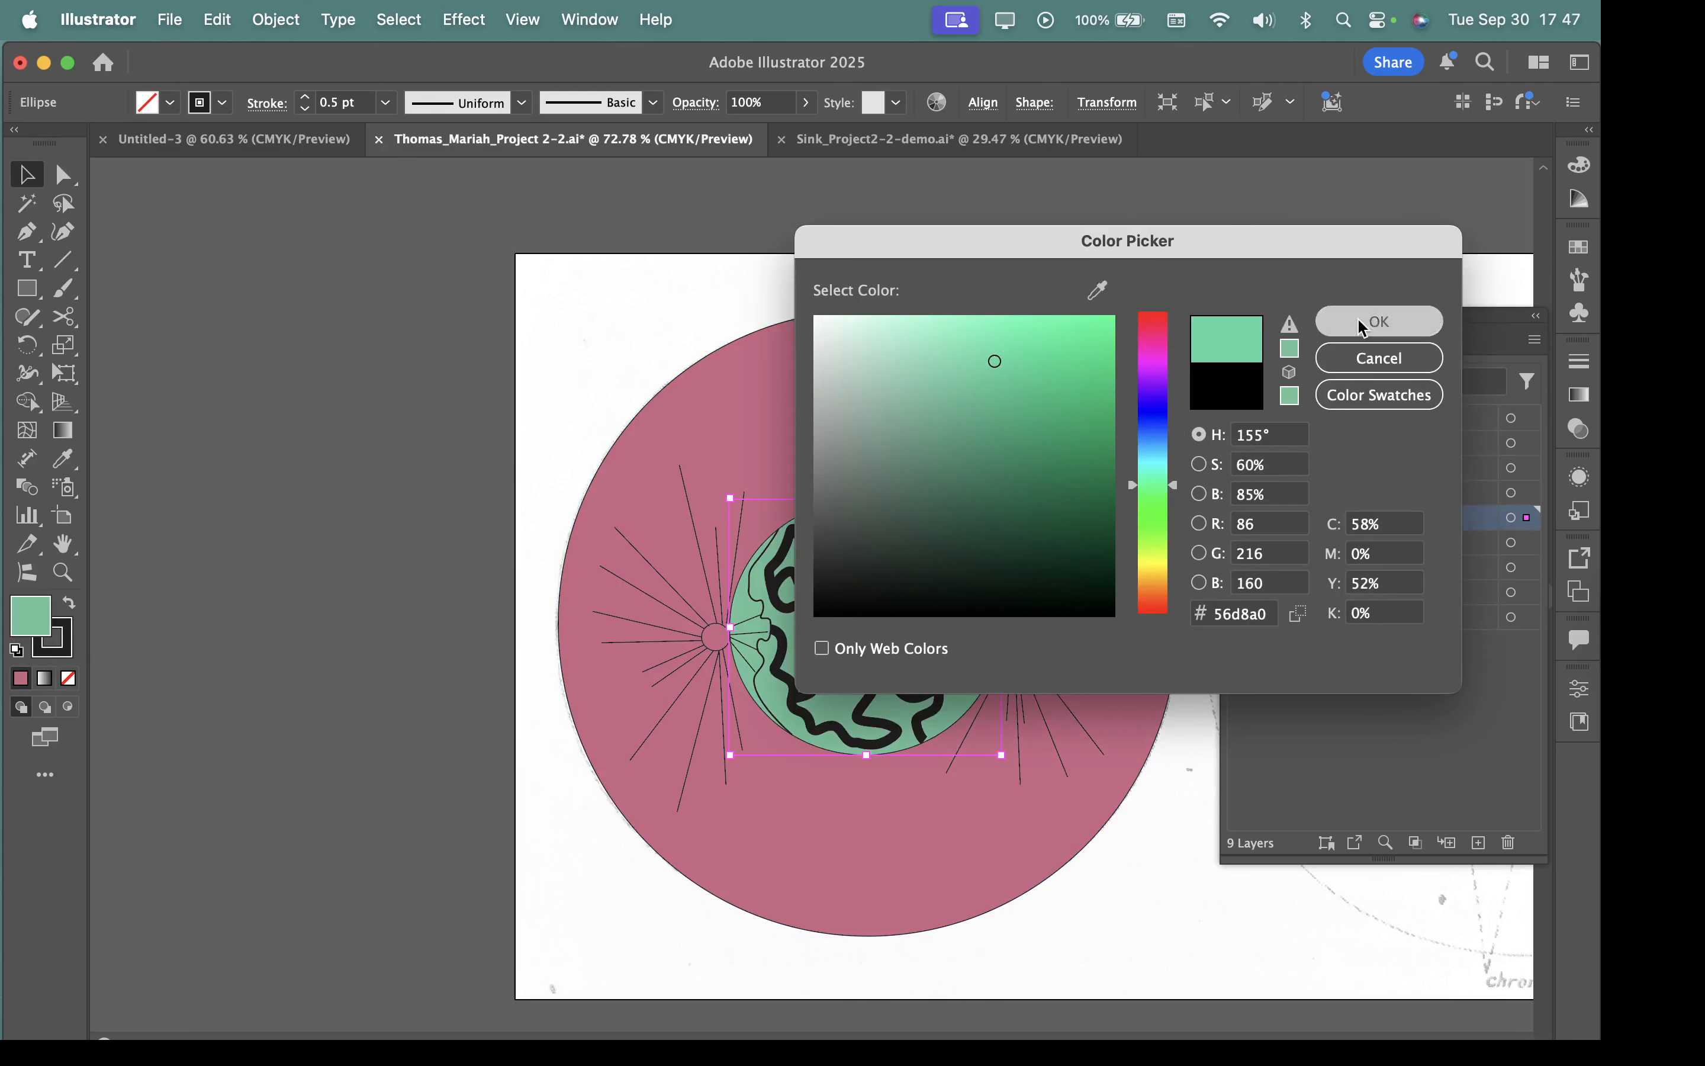
Send the green inner circle to the back of the stacking order.
{"action": "key", "text": "super+space"}
{"action": "left_click_drag", "start_coordinate": [971, 629], "coordinate": [992, 705]}
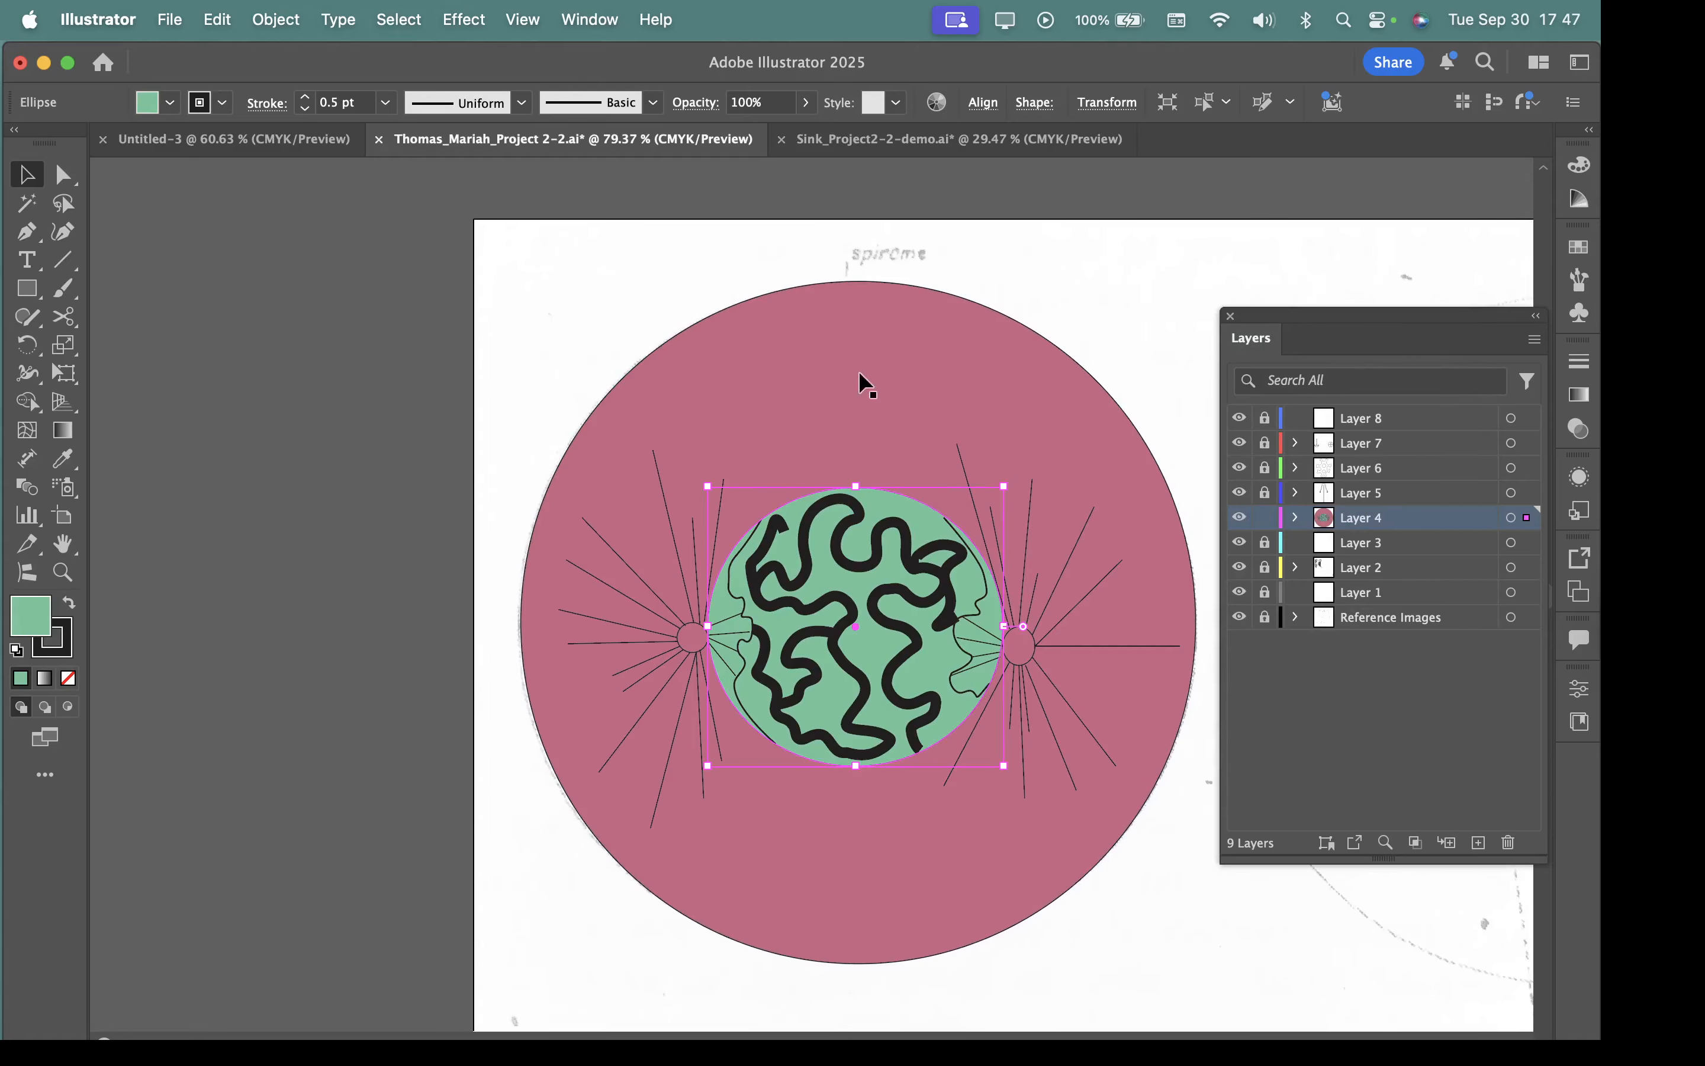
{"action": "right_click", "coordinate": [899, 508]}
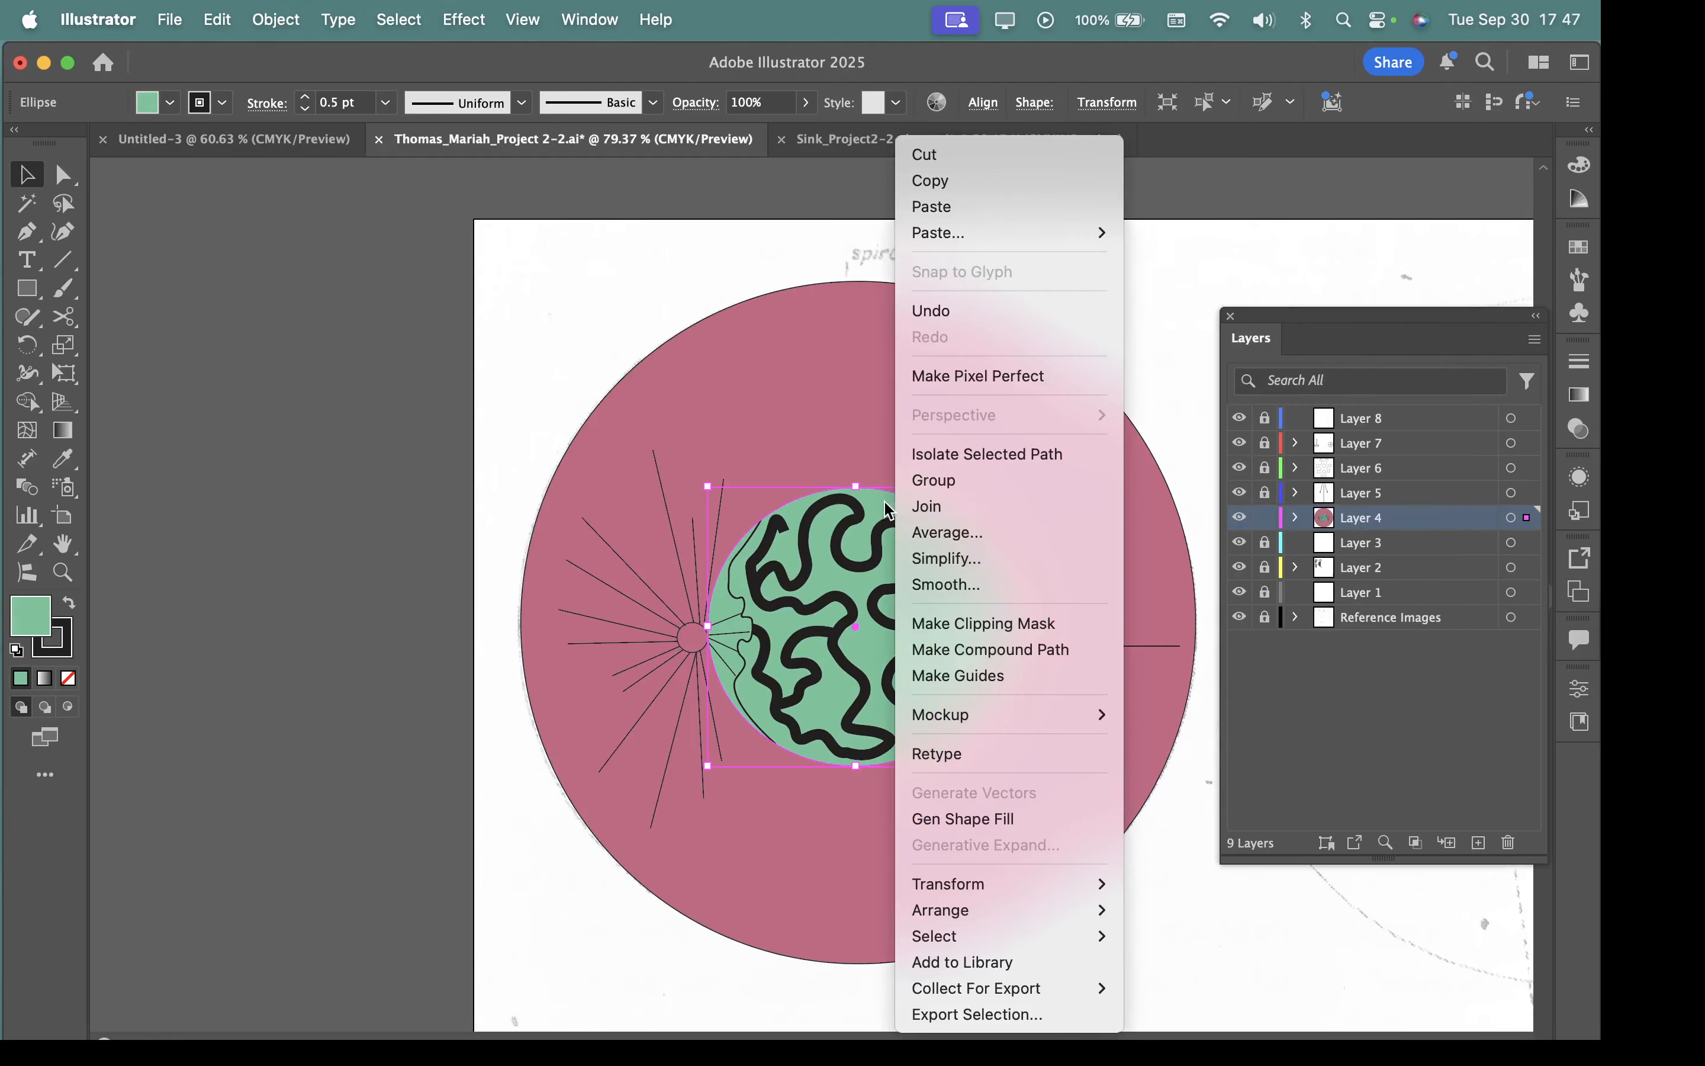
{"action": "mouse_move", "coordinate": [940, 916]}
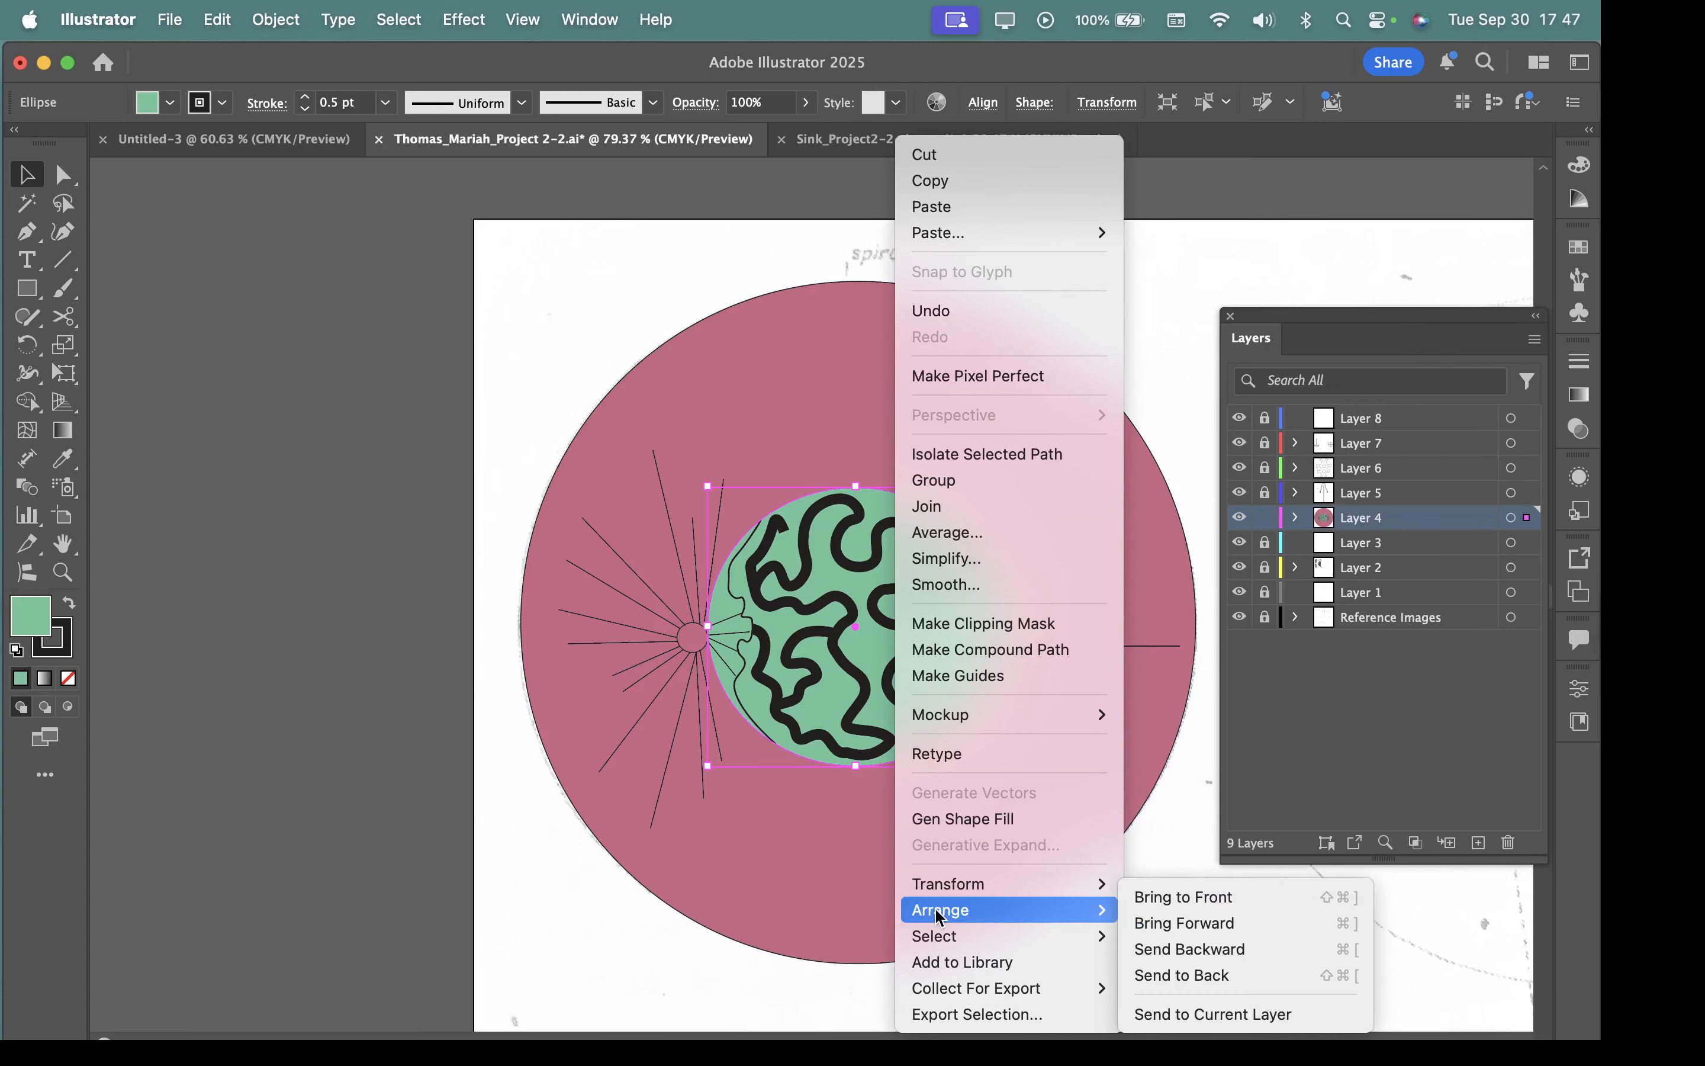
{"action": "left_click", "coordinate": [1191, 976]}
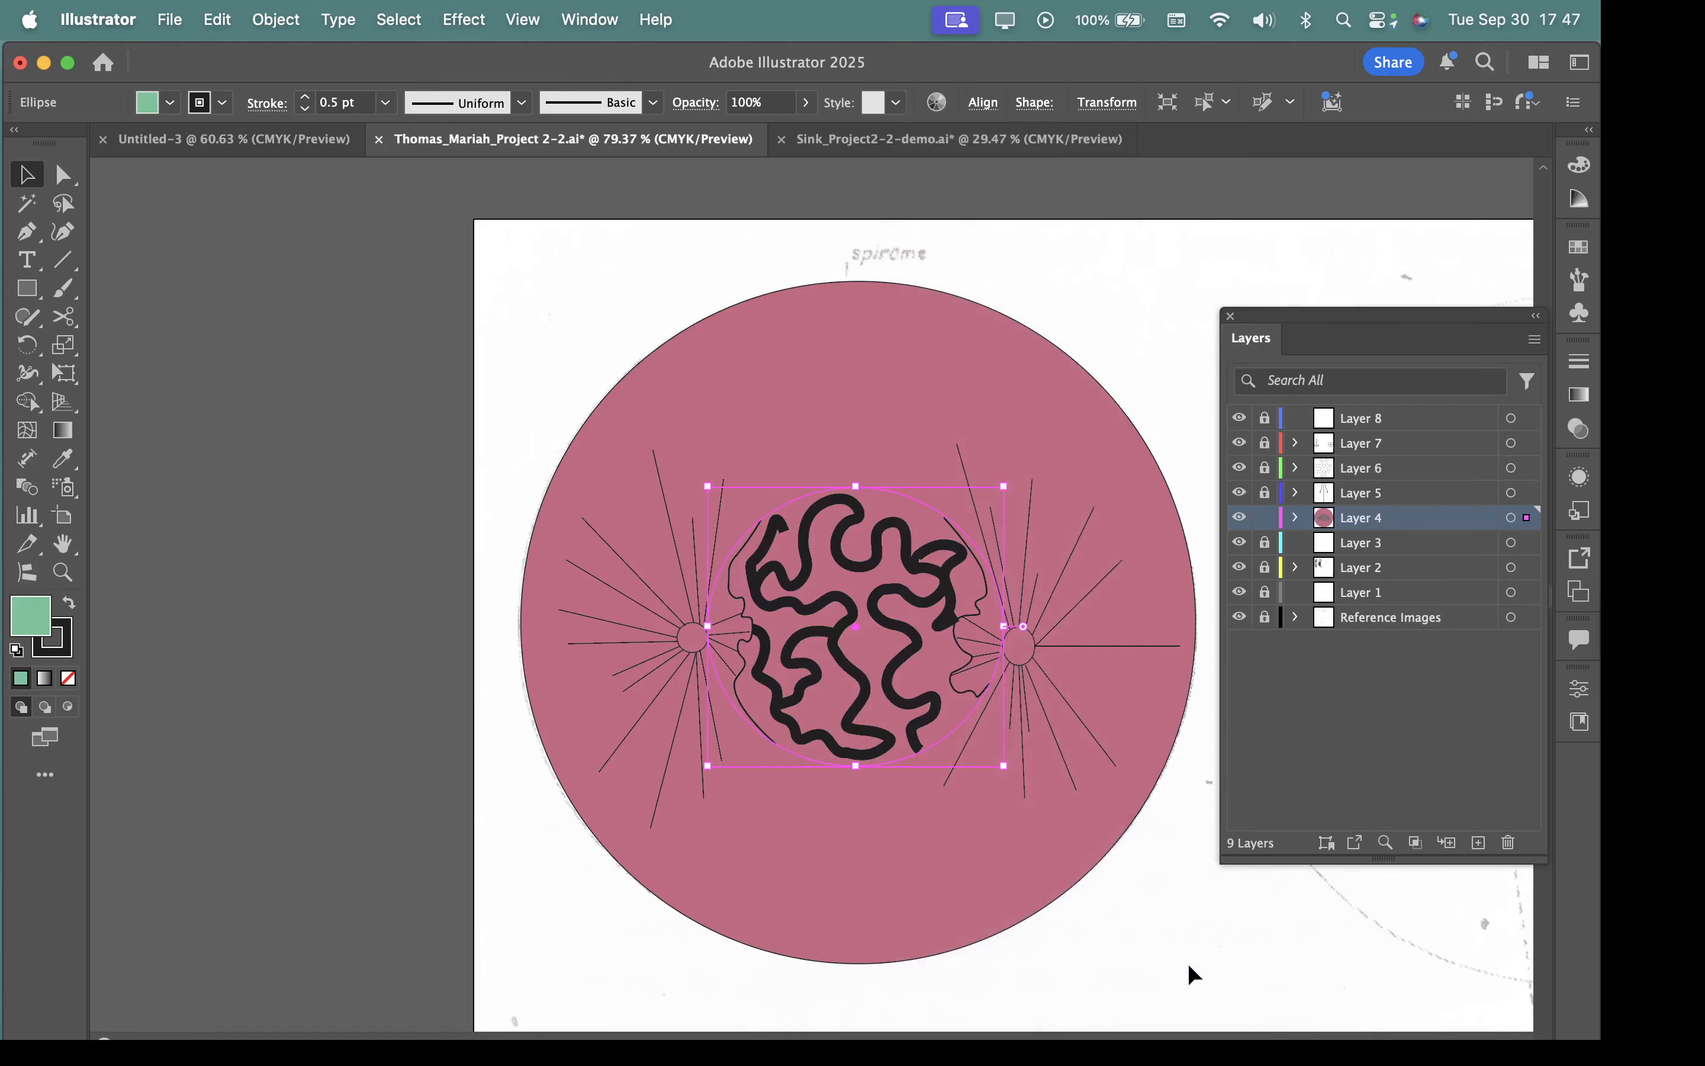
Undo the inner circle's reordering and the colour fills of both circles.
{"action": "key", "text": "super+z"}
{"action": "key", "text": "super+z"}
{"action": "key", "text": "super+z"}
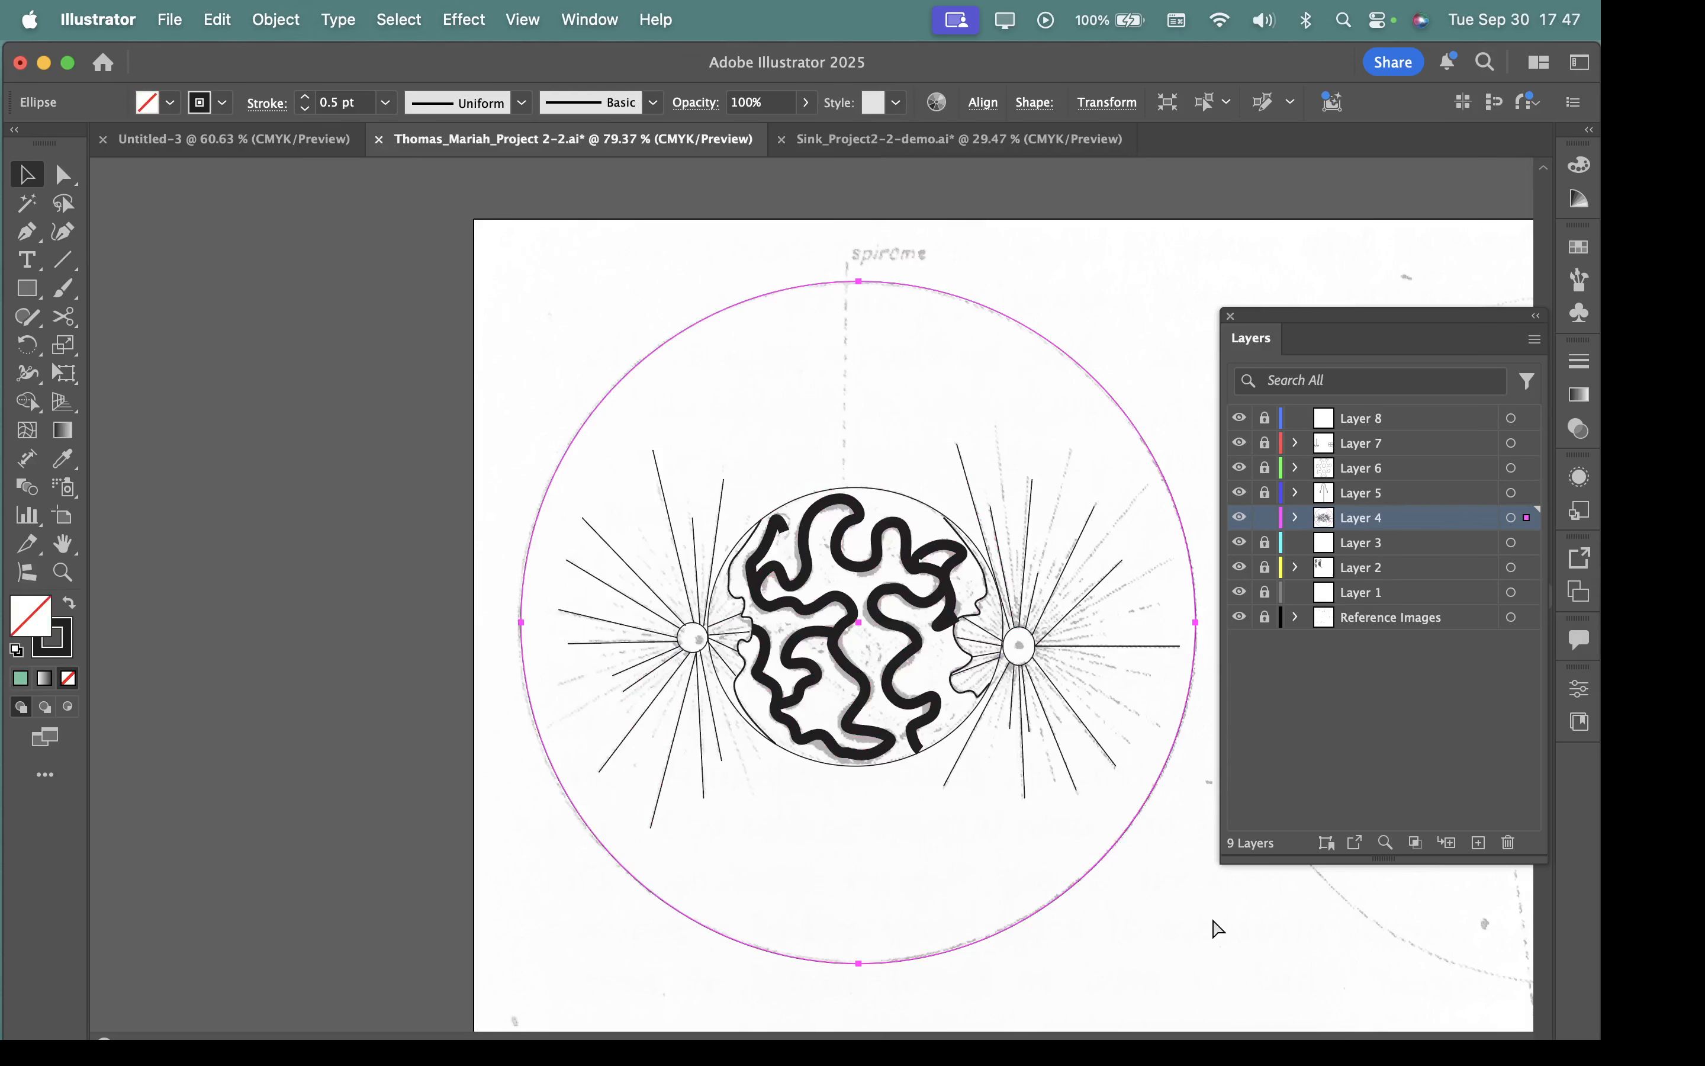
Select the long thick winding path inside the inner circle and show its full stroke options.
{"action": "left_click", "coordinate": [1270, 922]}
{"action": "left_click_drag", "start_coordinate": [960, 670], "coordinate": [1342, 867]}
{"action": "left_click", "coordinate": [703, 459]}
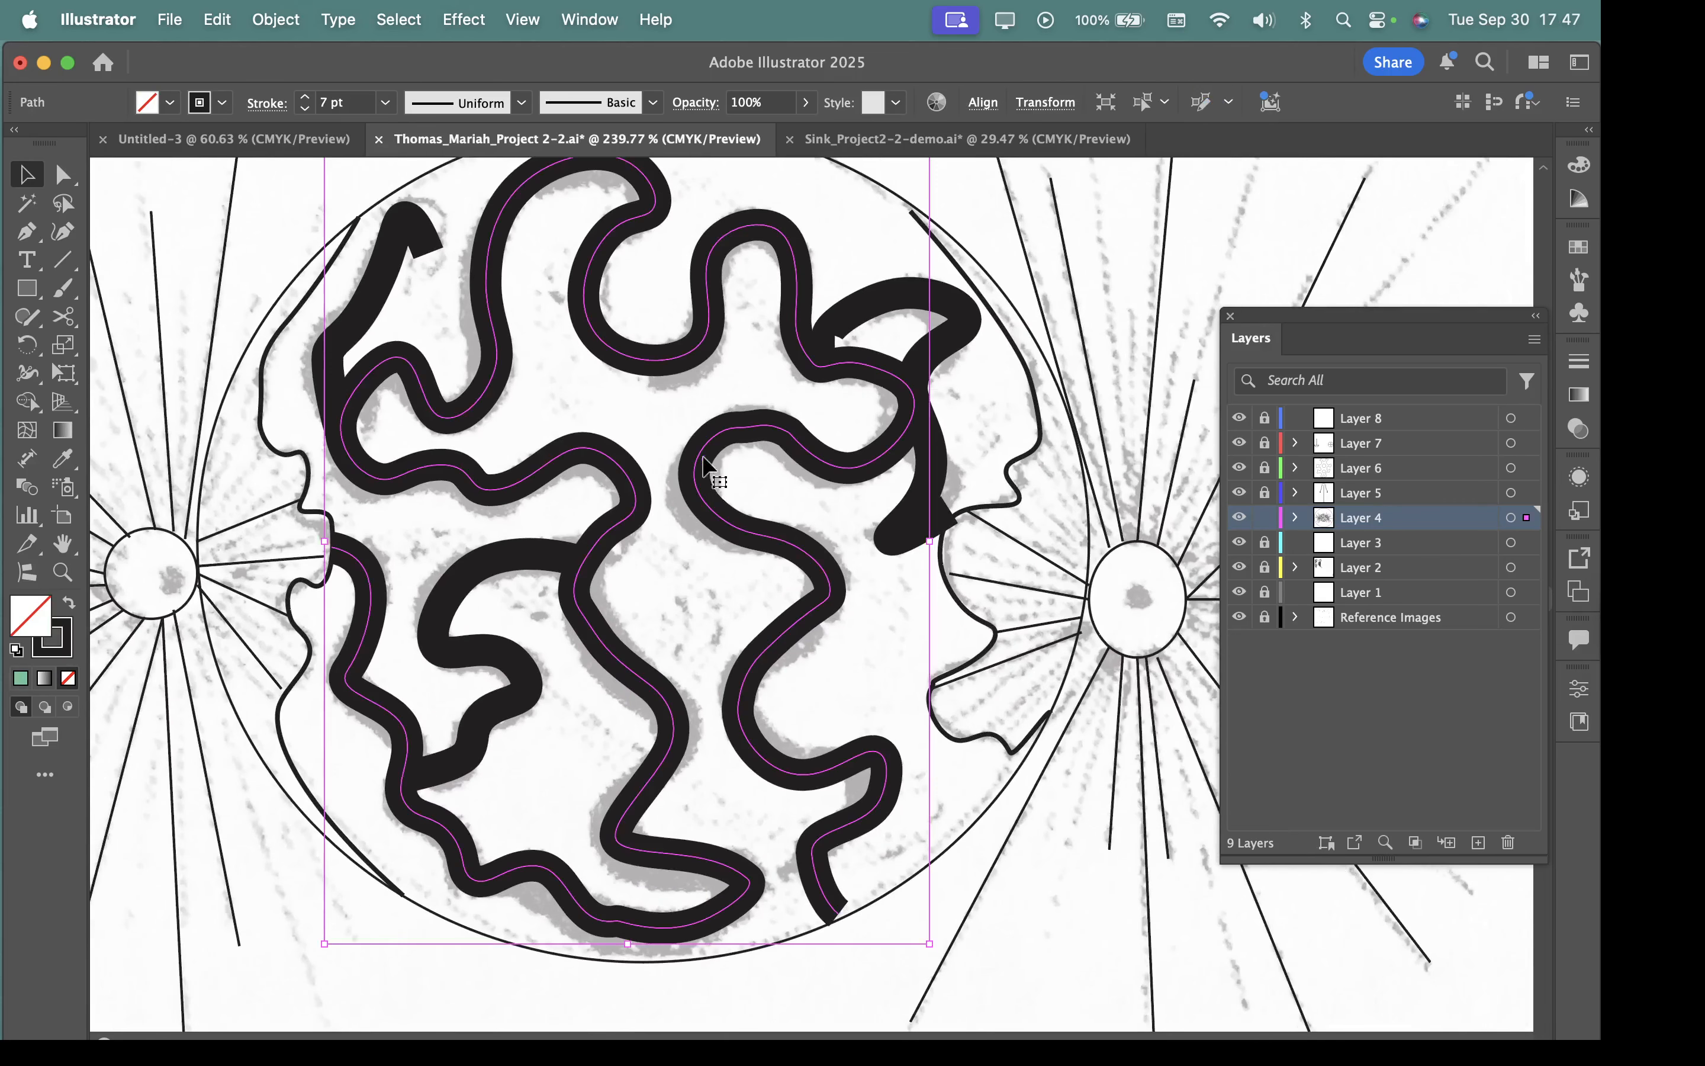
{"action": "scroll", "coordinate": [876, 540], "scroll_direction": "down", "scroll_amount": 1}
{"action": "scroll", "coordinate": [876, 540], "scroll_direction": "up", "scroll_amount": 1}
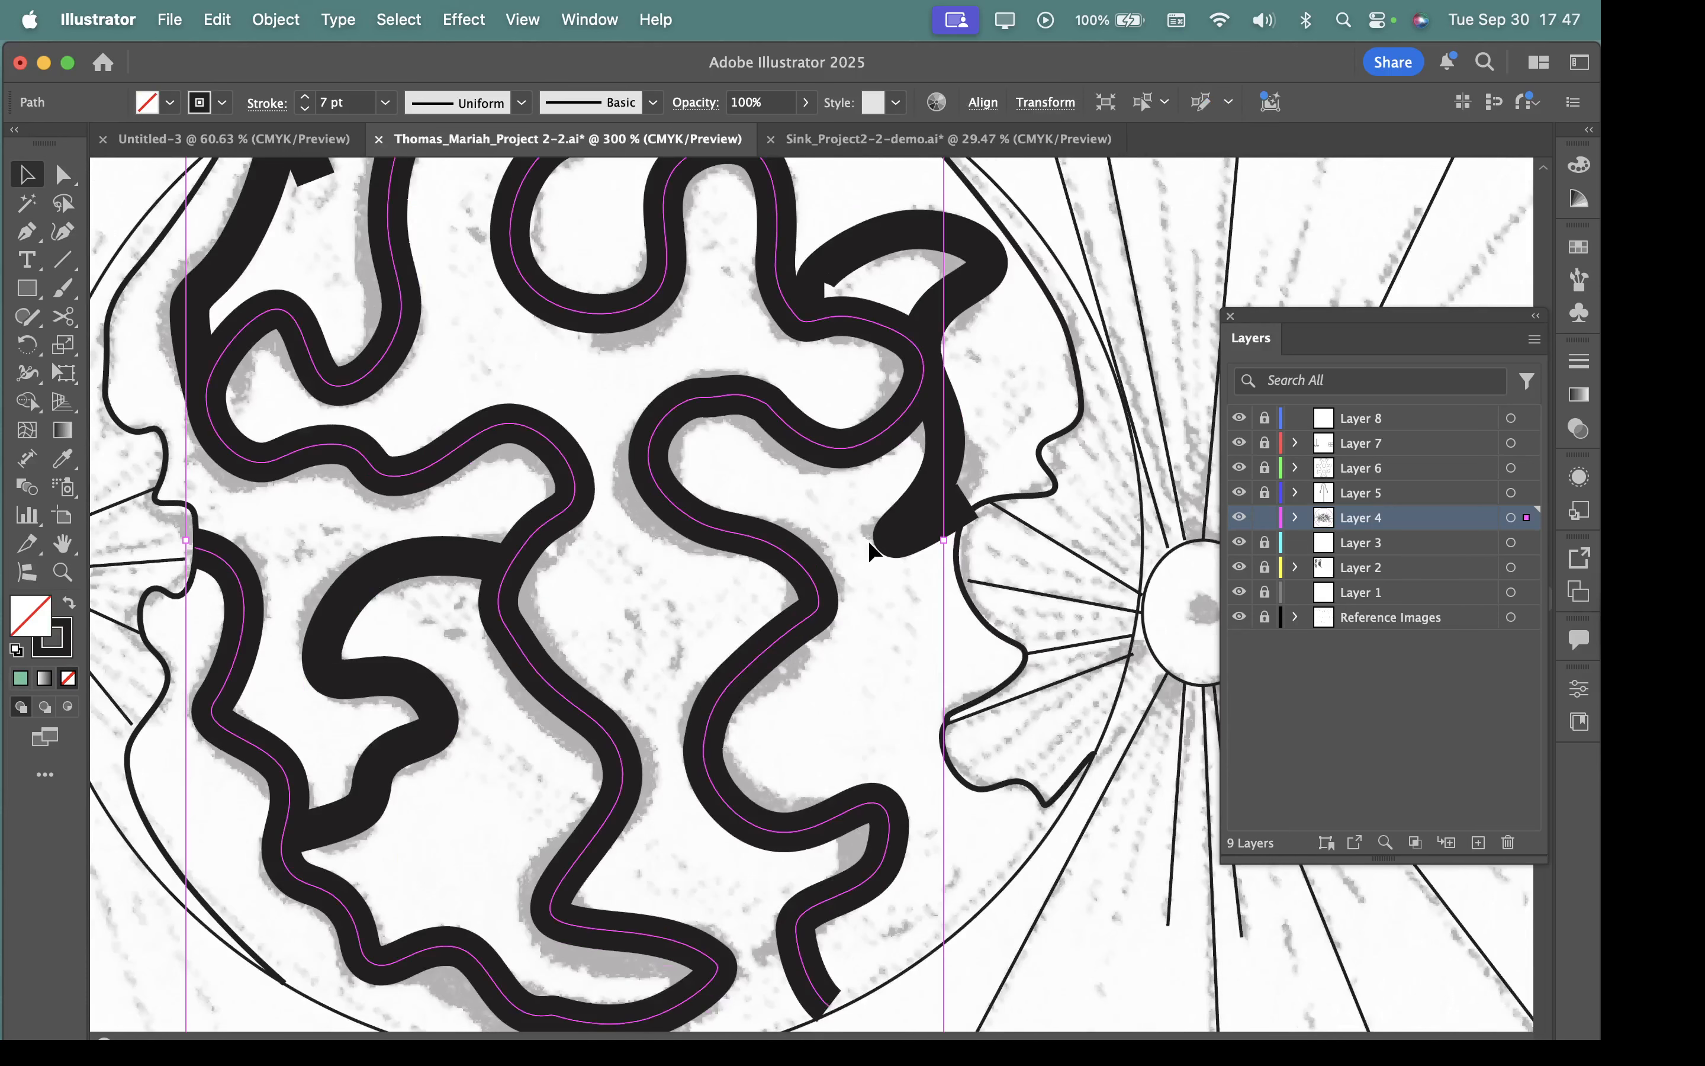
{"action": "scroll", "coordinate": [866, 538], "scroll_direction": "down", "scroll_amount": 1}
{"action": "left_click_drag", "start_coordinate": [804, 551], "coordinate": [874, 593]}
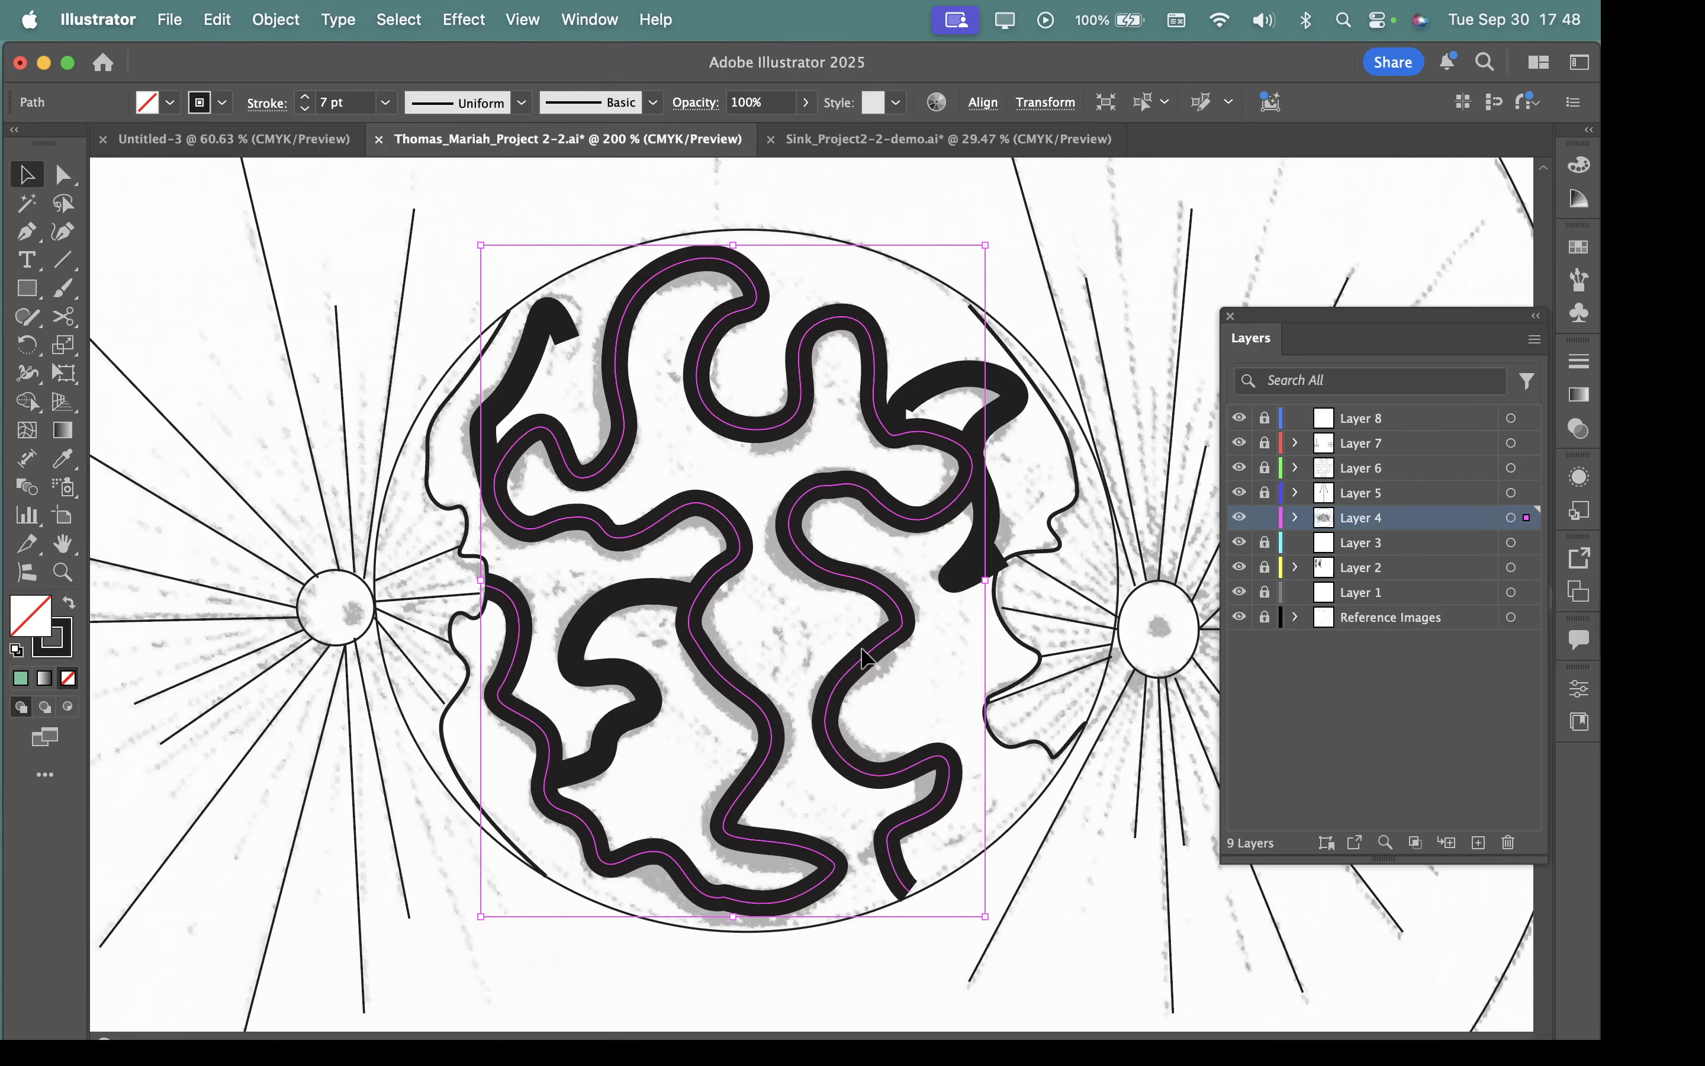
{"action": "left_click", "coordinate": [1580, 361]}
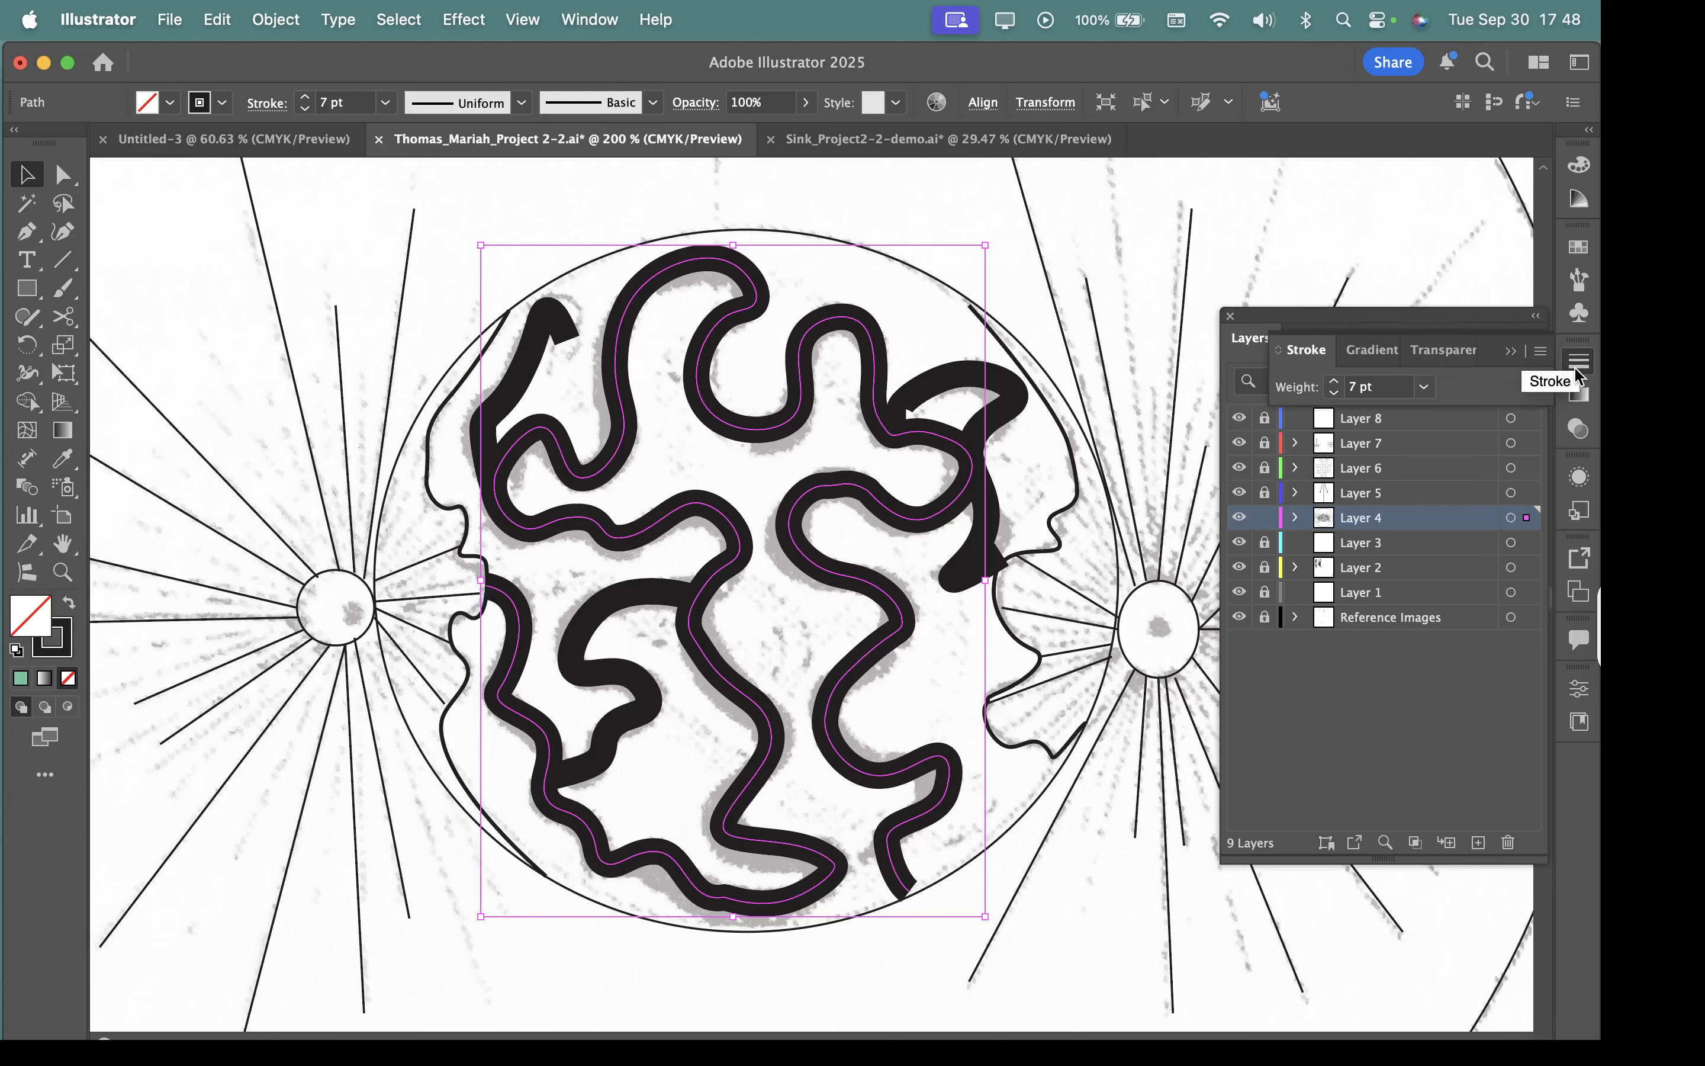
{"action": "left_click", "coordinate": [1542, 350]}
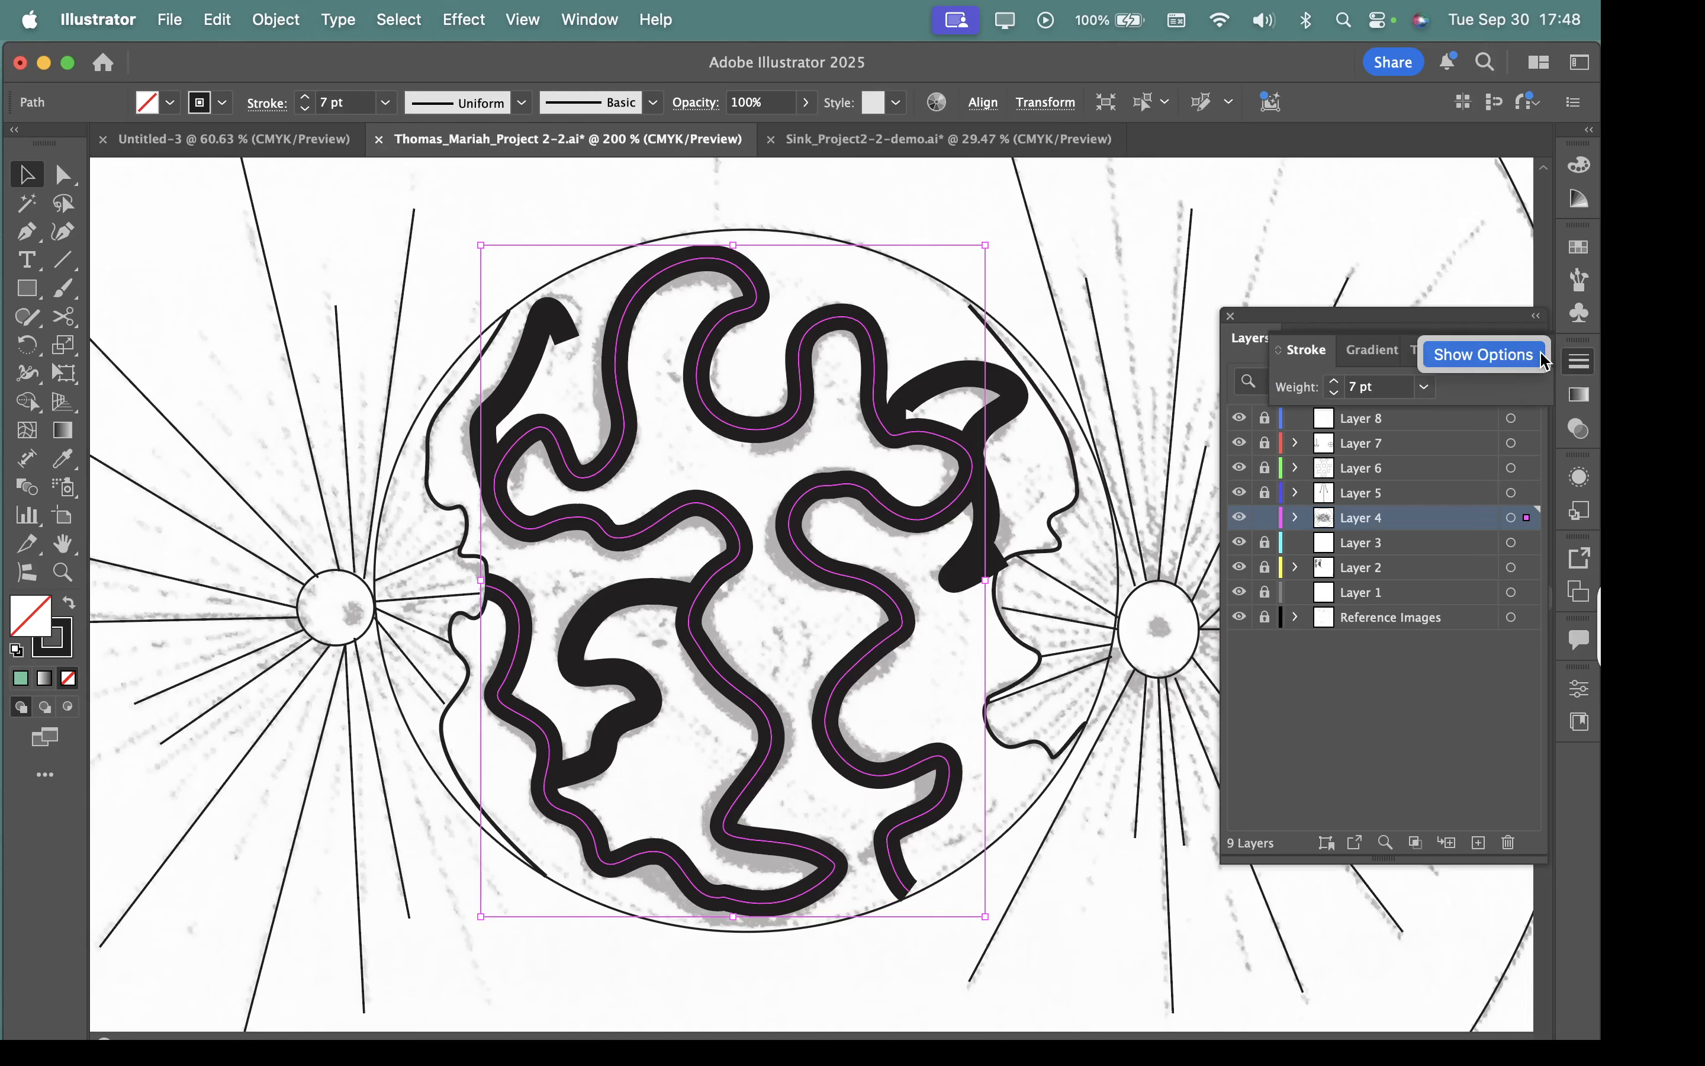
{"action": "left_click", "coordinate": [1502, 356]}
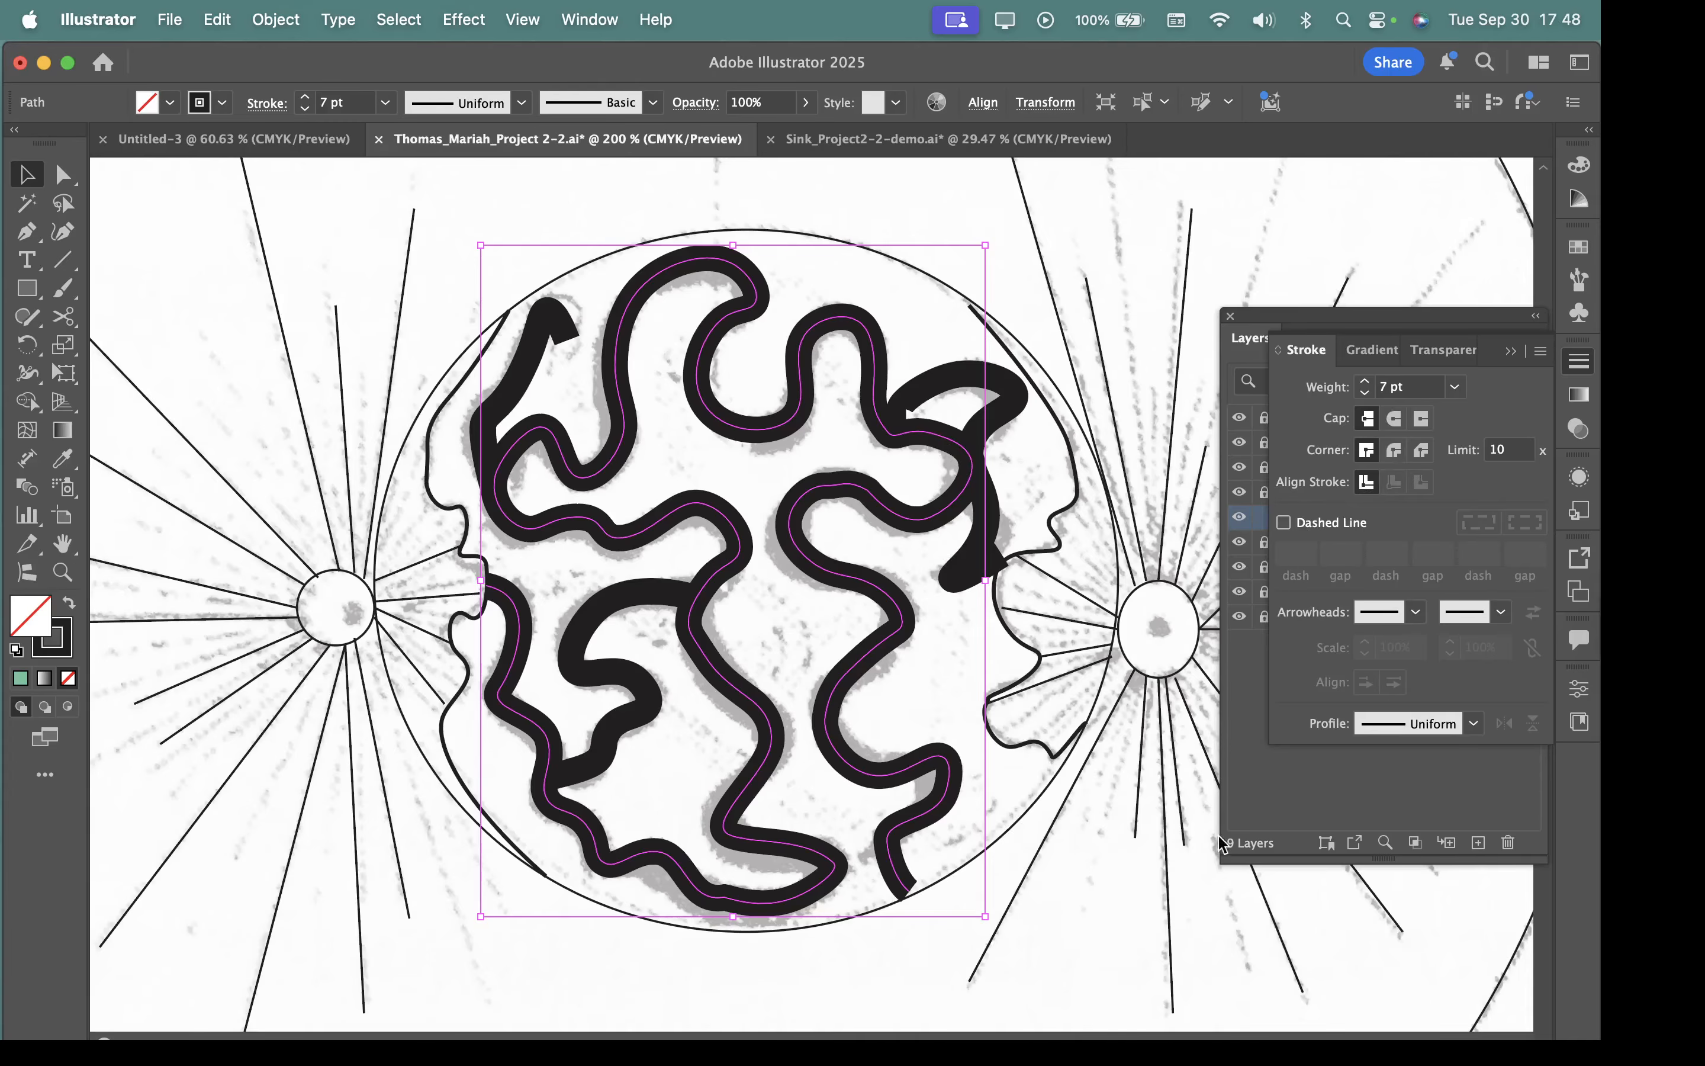
Set the stroke cap of the selected winding path to Round Cap.
{"action": "scroll", "coordinate": [969, 897], "scroll_direction": "up", "scroll_amount": 3}
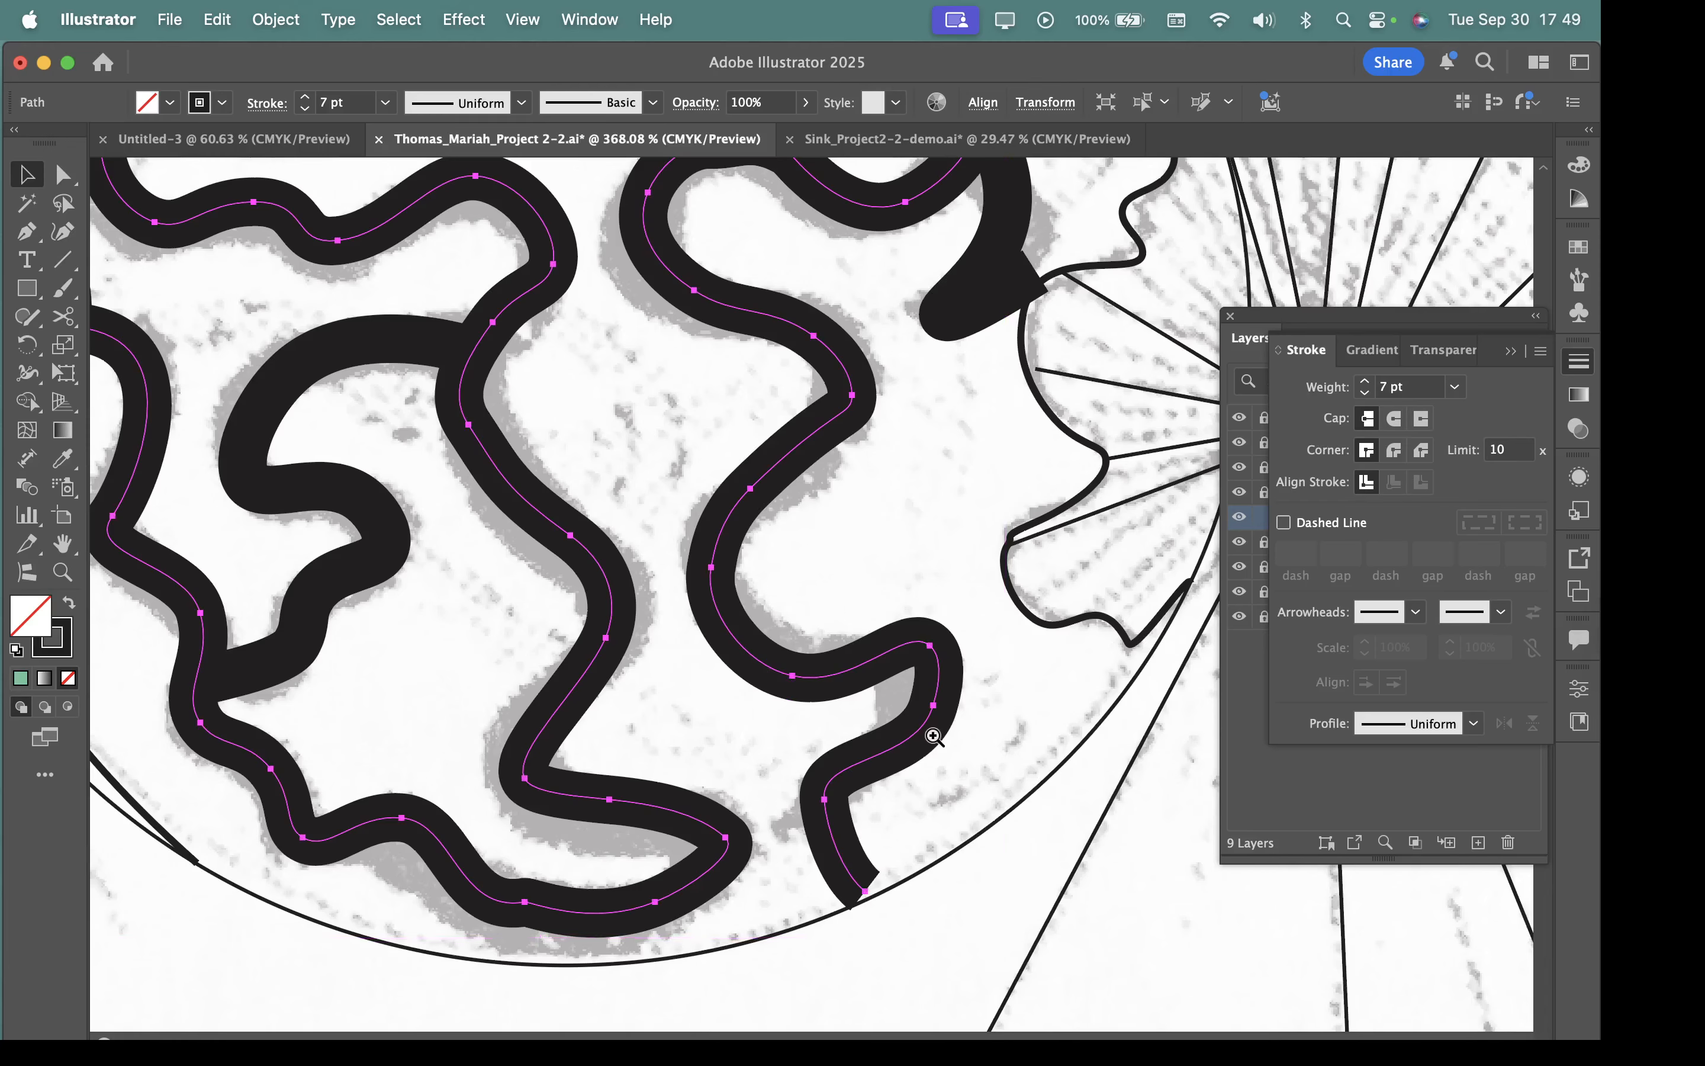
{"action": "scroll", "coordinate": [860, 826], "scroll_direction": "down", "scroll_amount": 3}
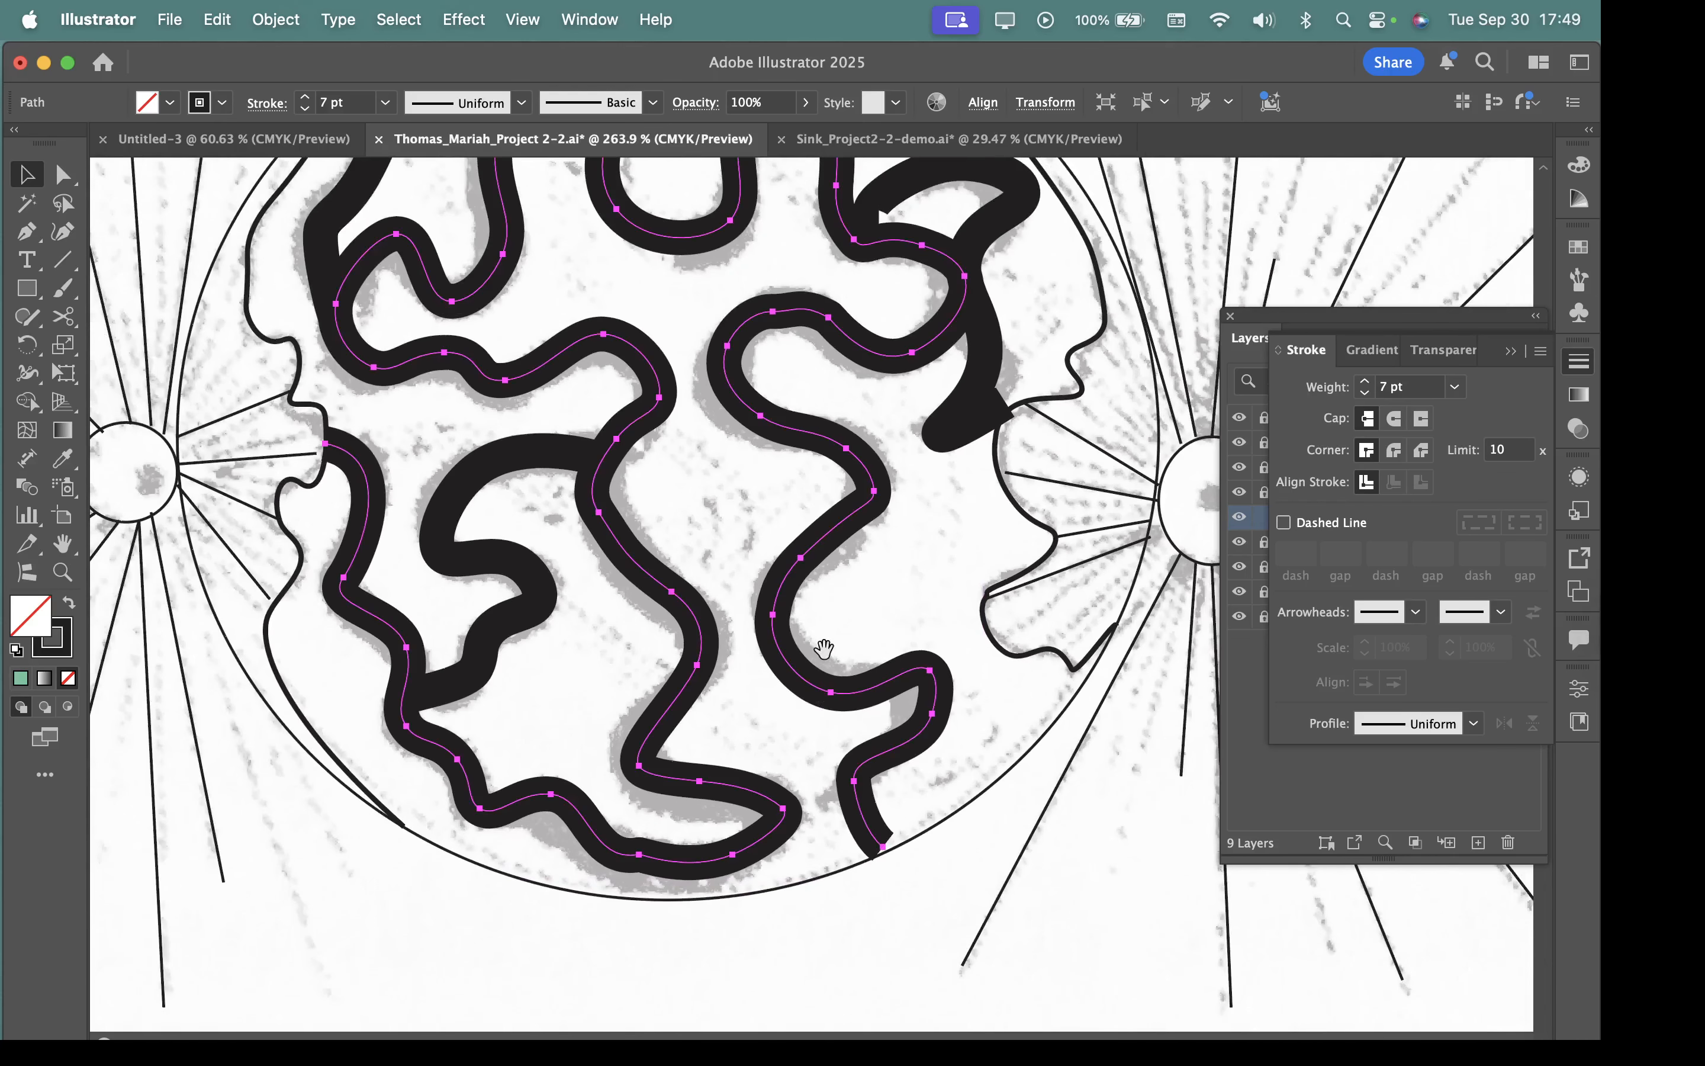
{"action": "left_click", "coordinate": [1395, 420]}
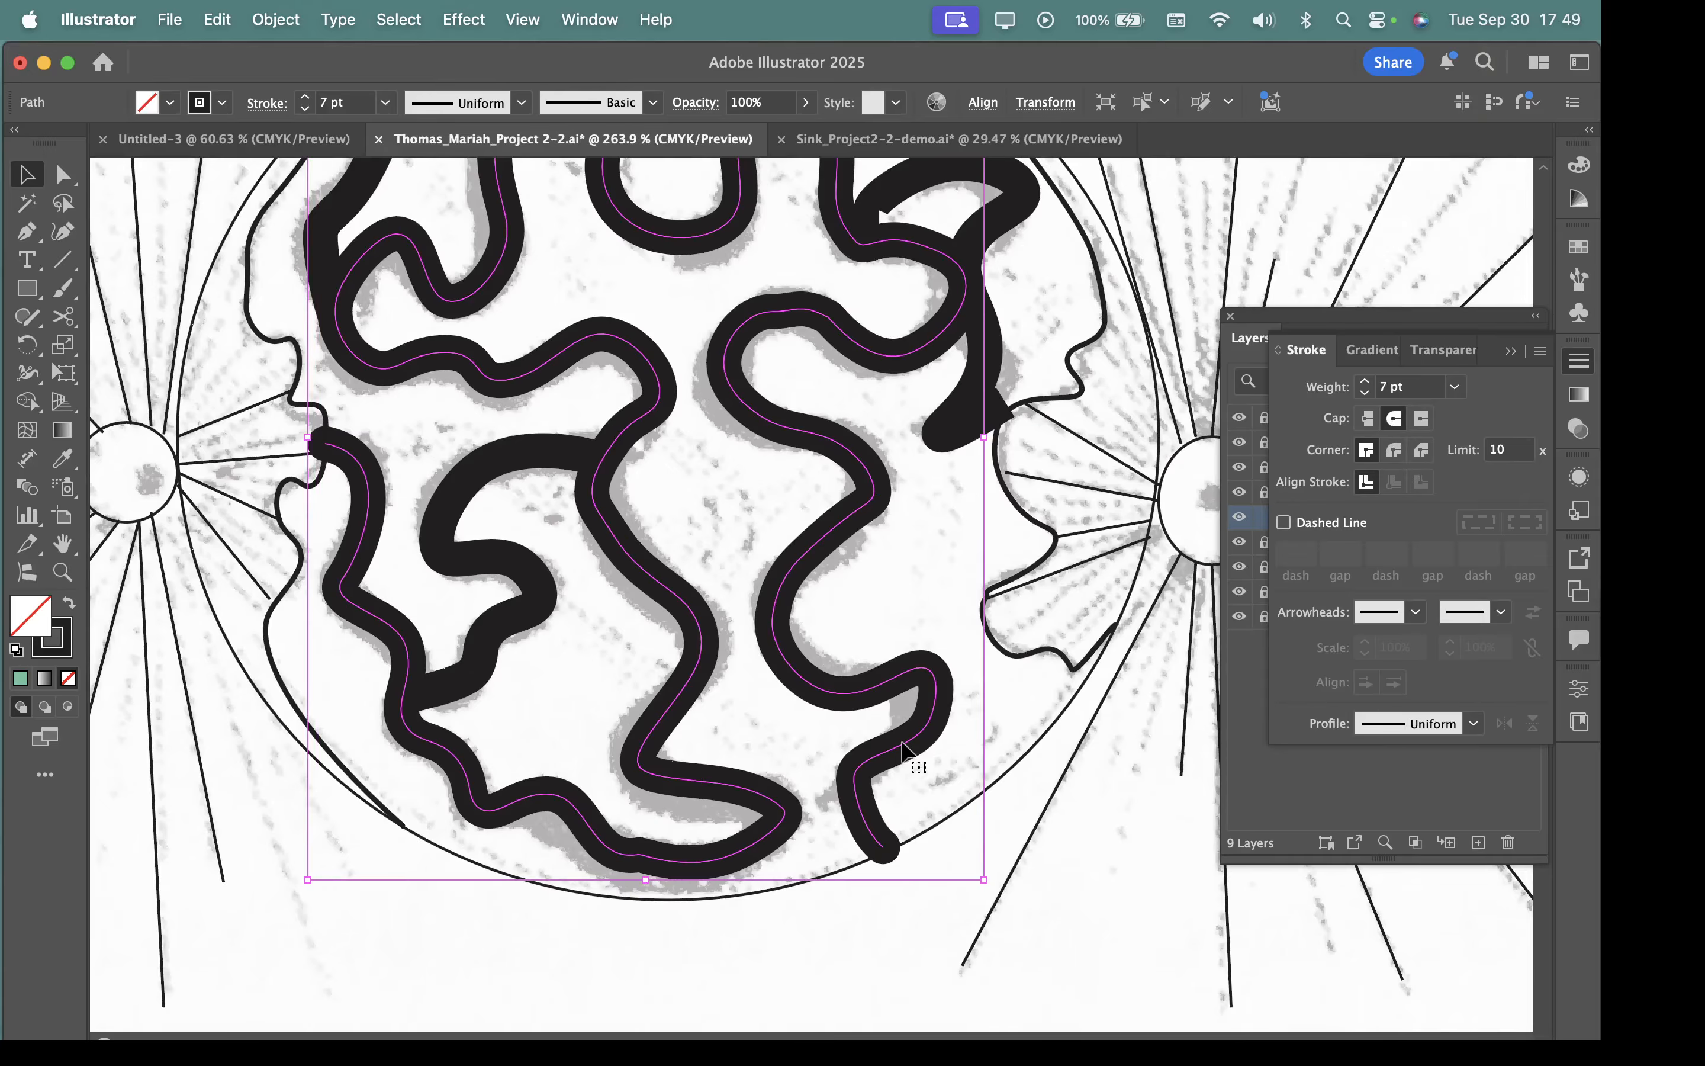
Select the short thick hooked path at the upper left of the inner circle.
{"action": "scroll", "coordinate": [909, 742], "scroll_direction": "down", "scroll_amount": 2}
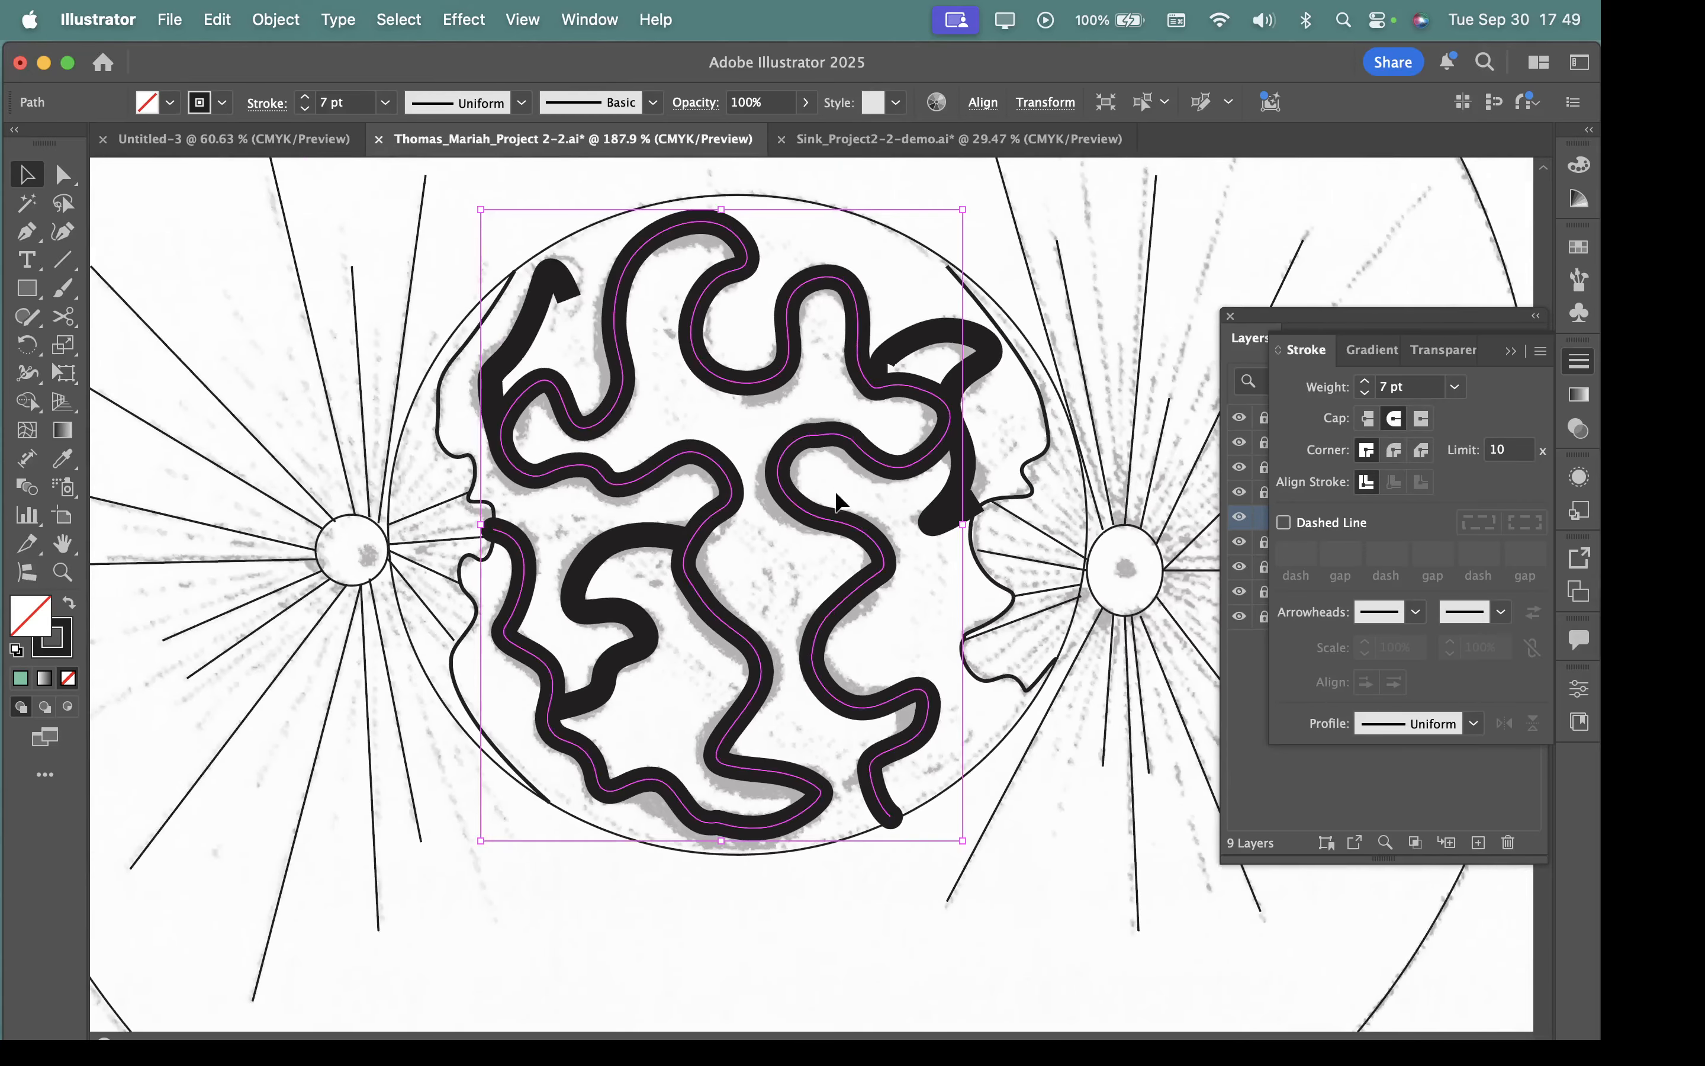
{"action": "scroll", "coordinate": [835, 521], "scroll_direction": "up", "scroll_amount": 3}
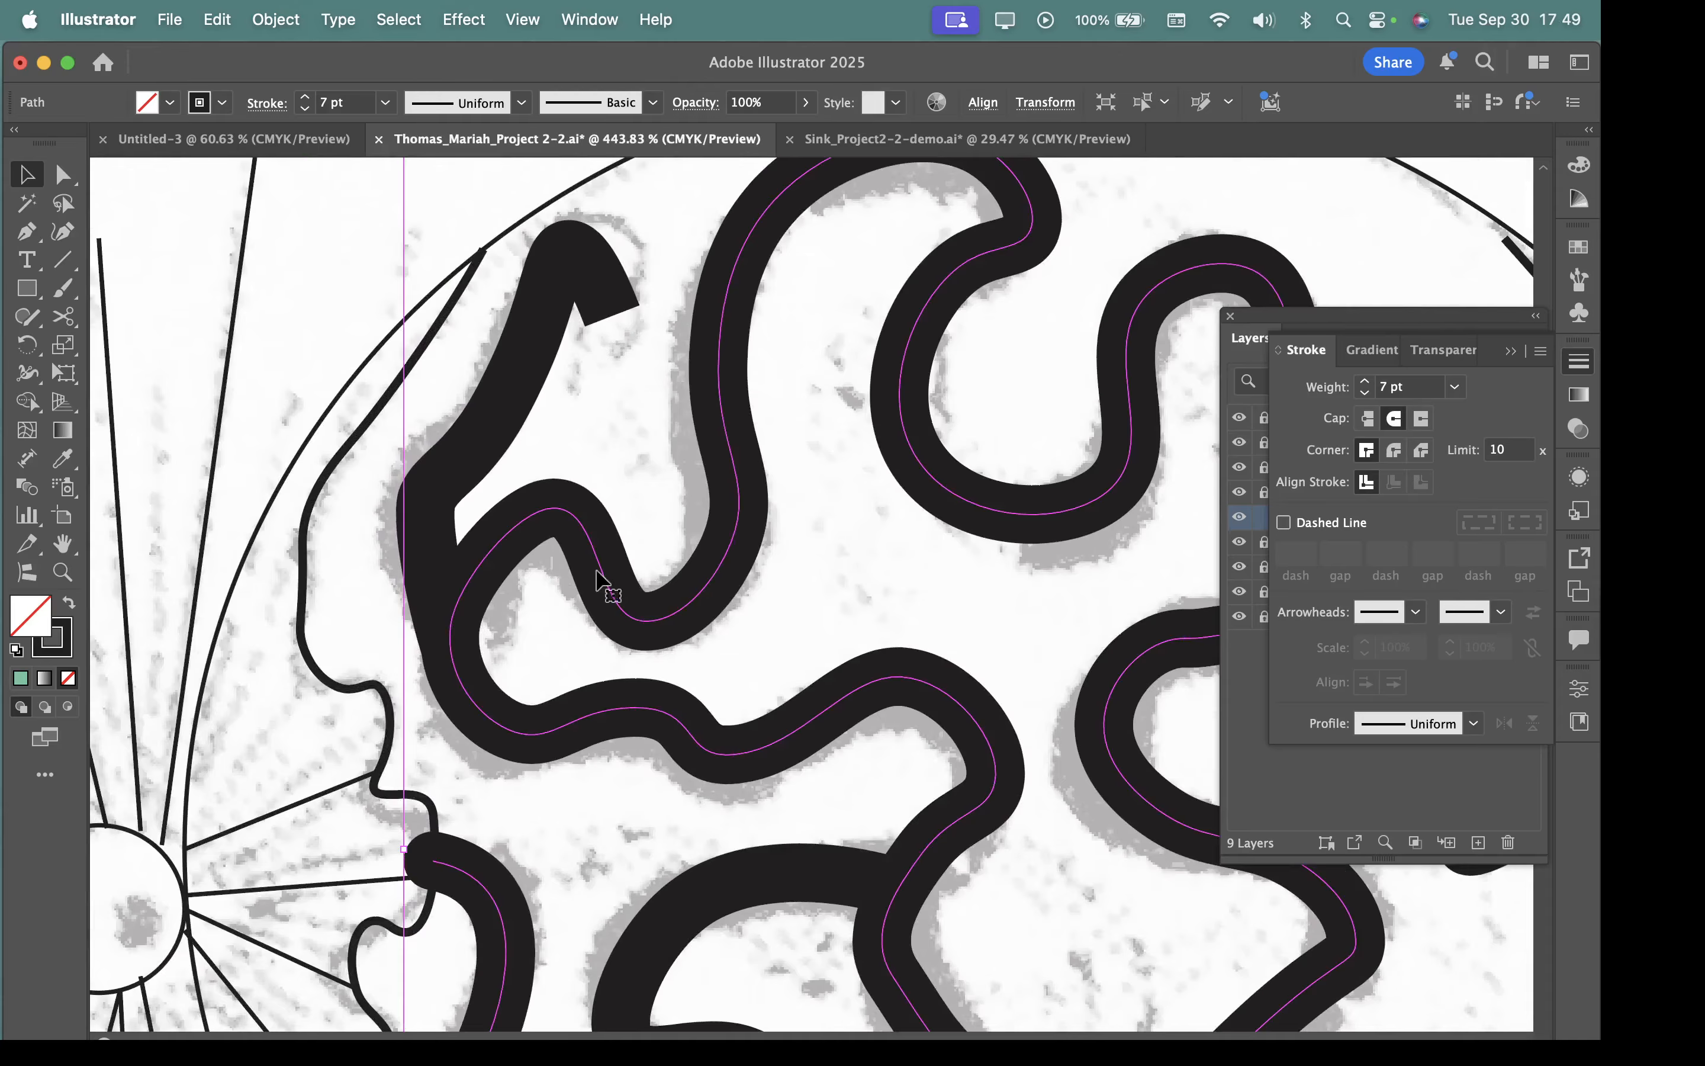
{"action": "left_click", "coordinate": [525, 393]}
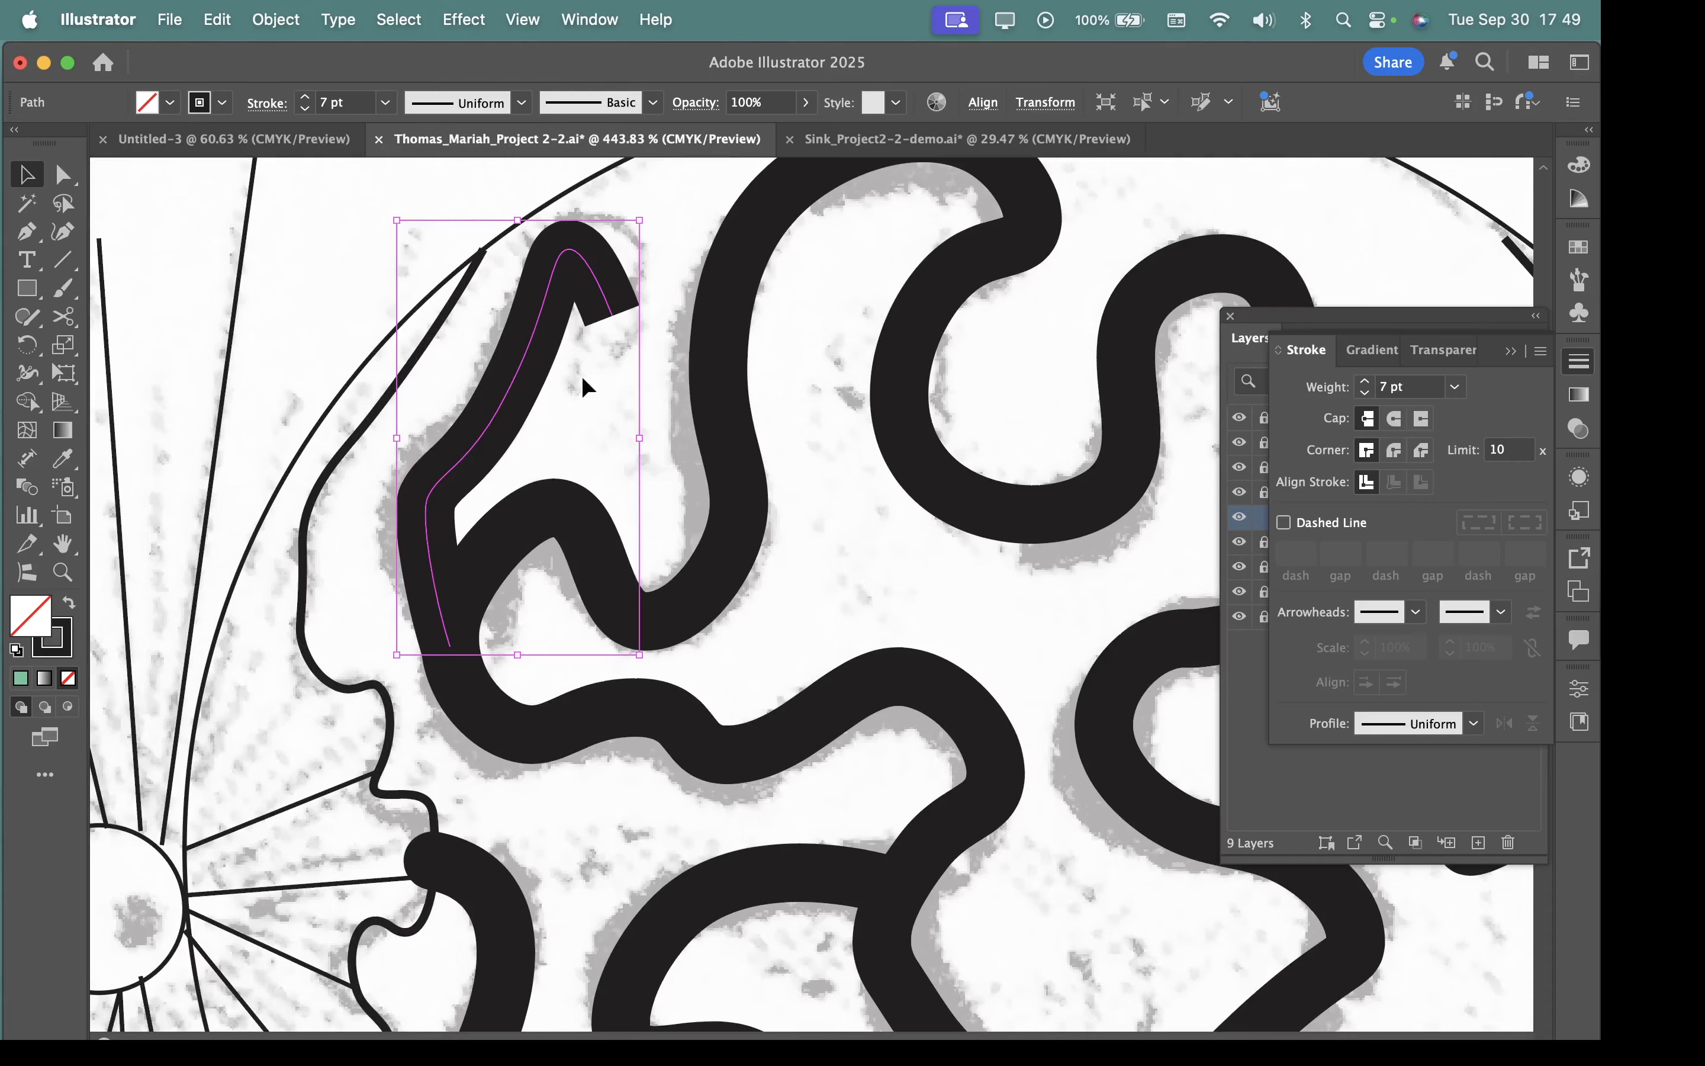
Move the hooked path away from the winding line to inspect its ends, and undo the move.
{"action": "left_click_drag", "start_coordinate": [518, 395], "coordinate": [370, 347]}
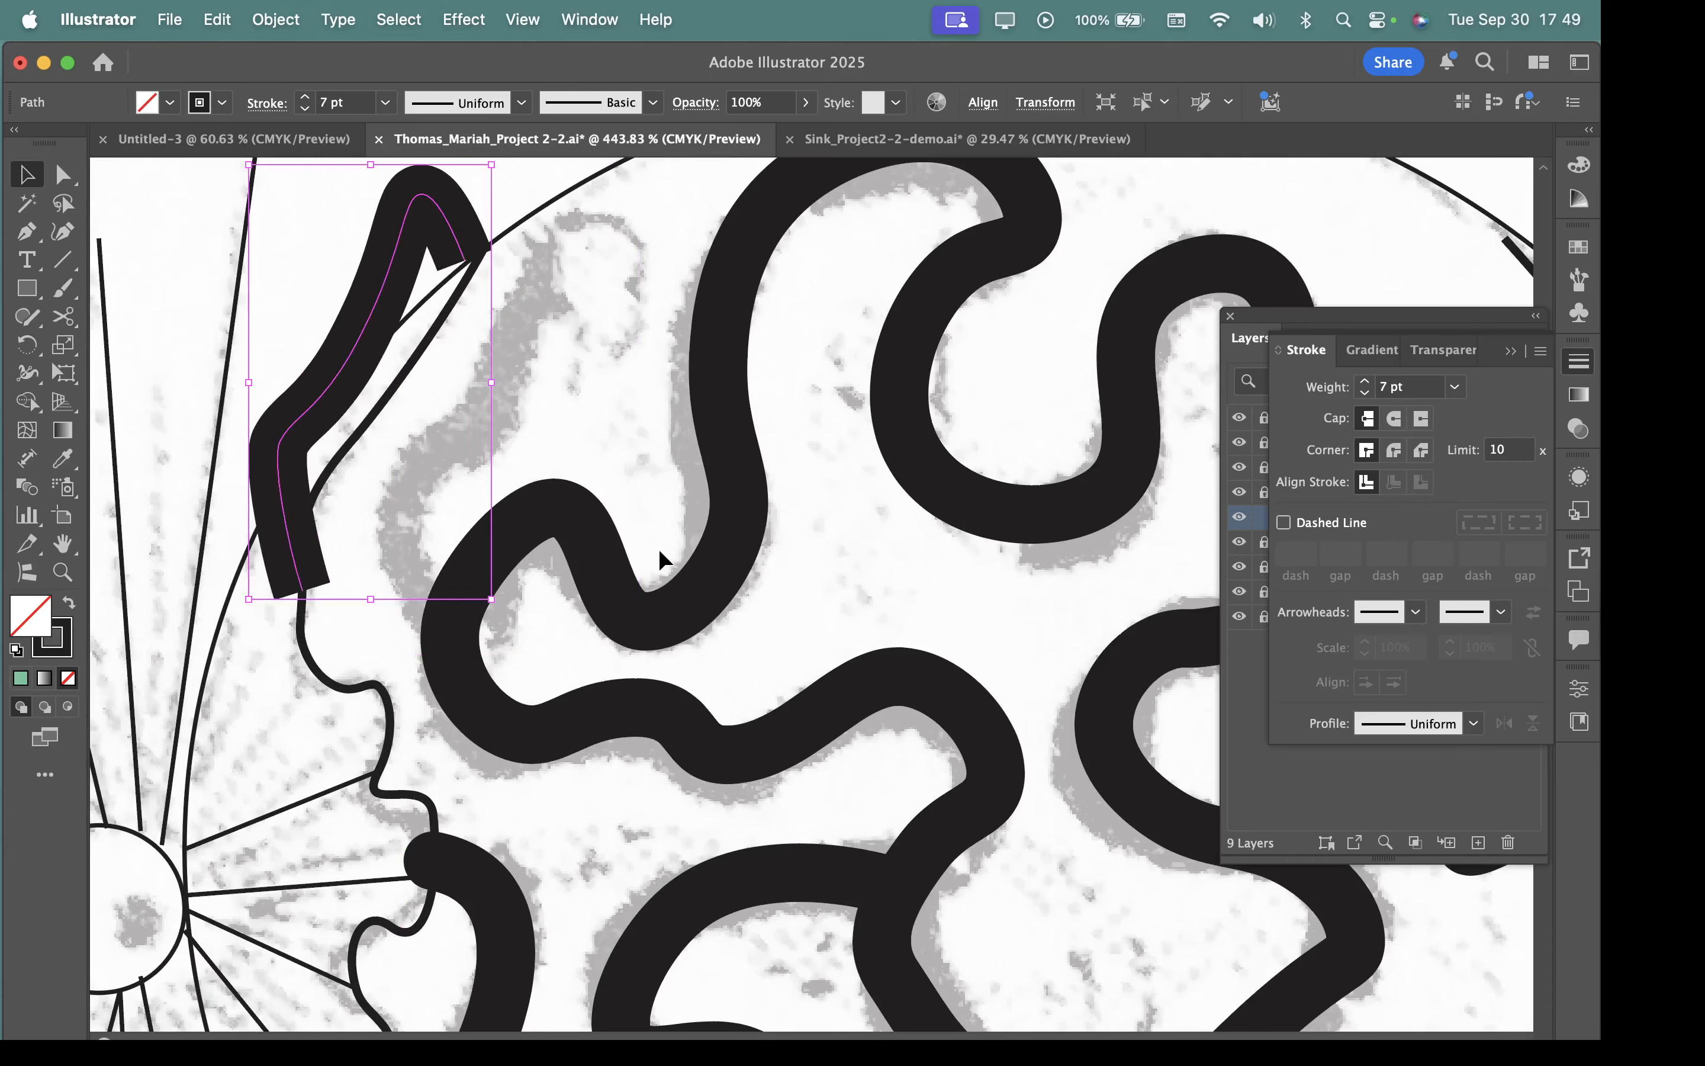
{"action": "key", "text": "super+z"}
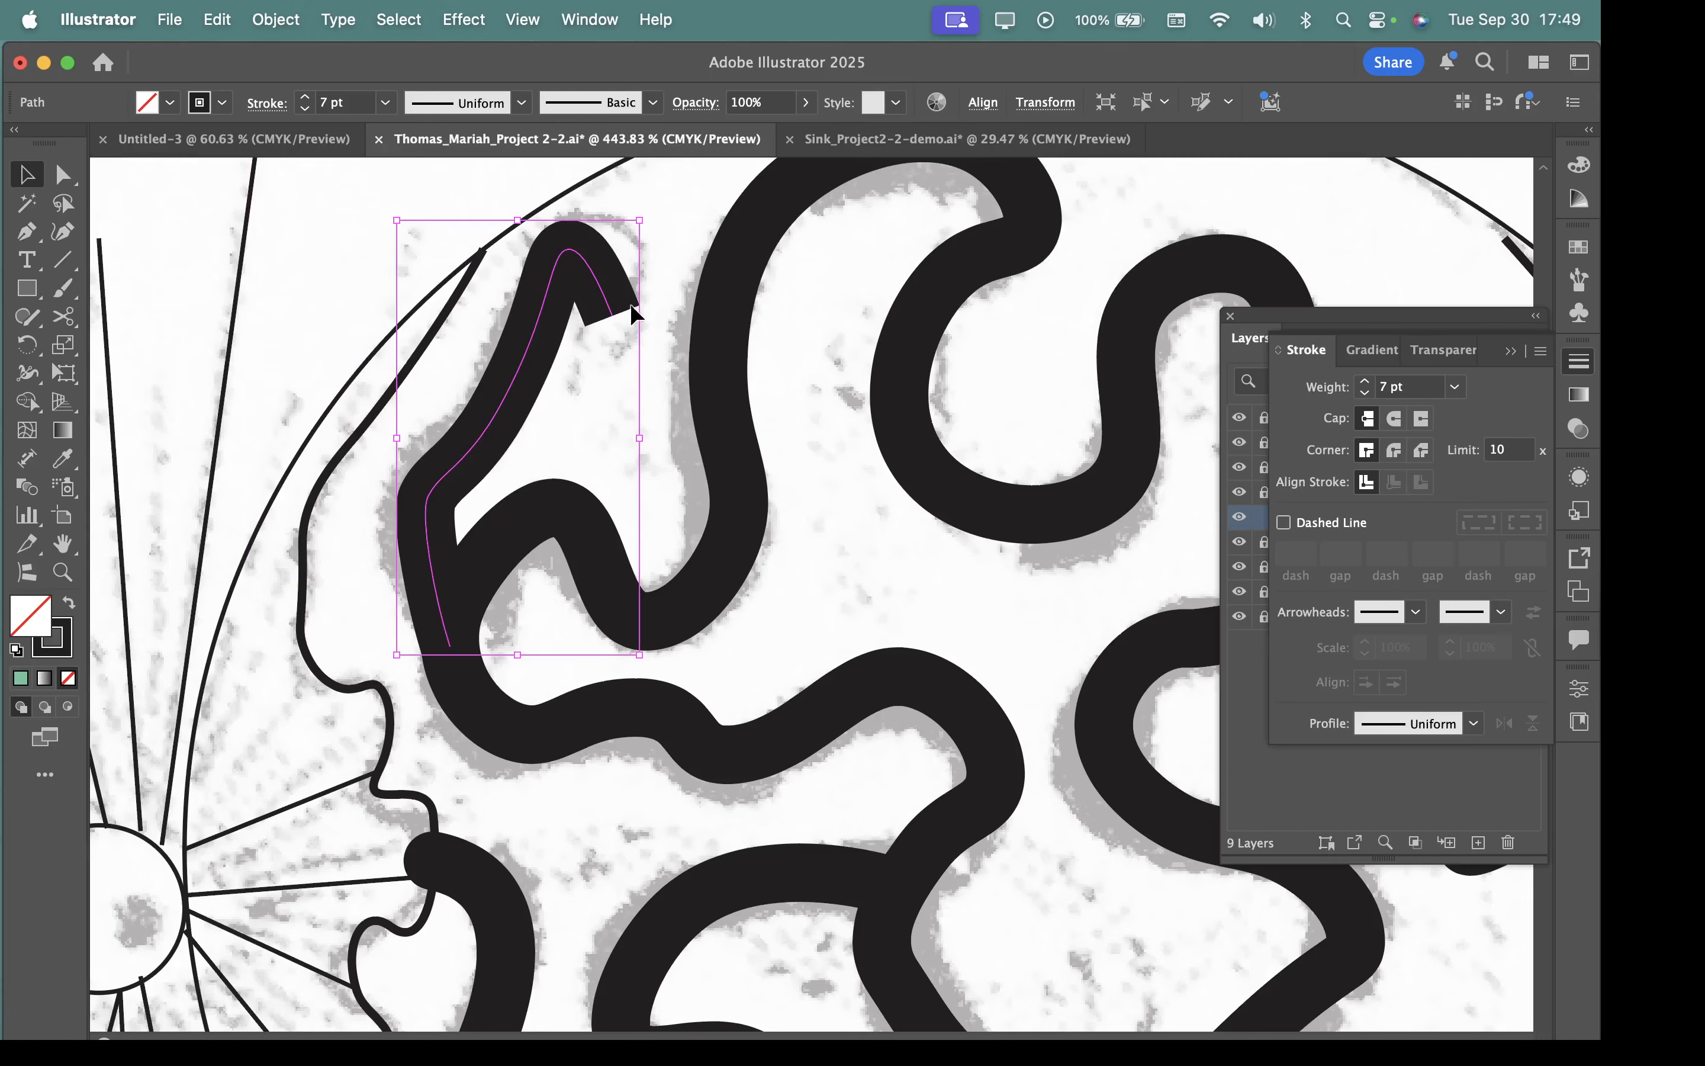
Set the stroke cap of the short hooked path to Round Cap.
{"action": "left_click", "coordinate": [1395, 419]}
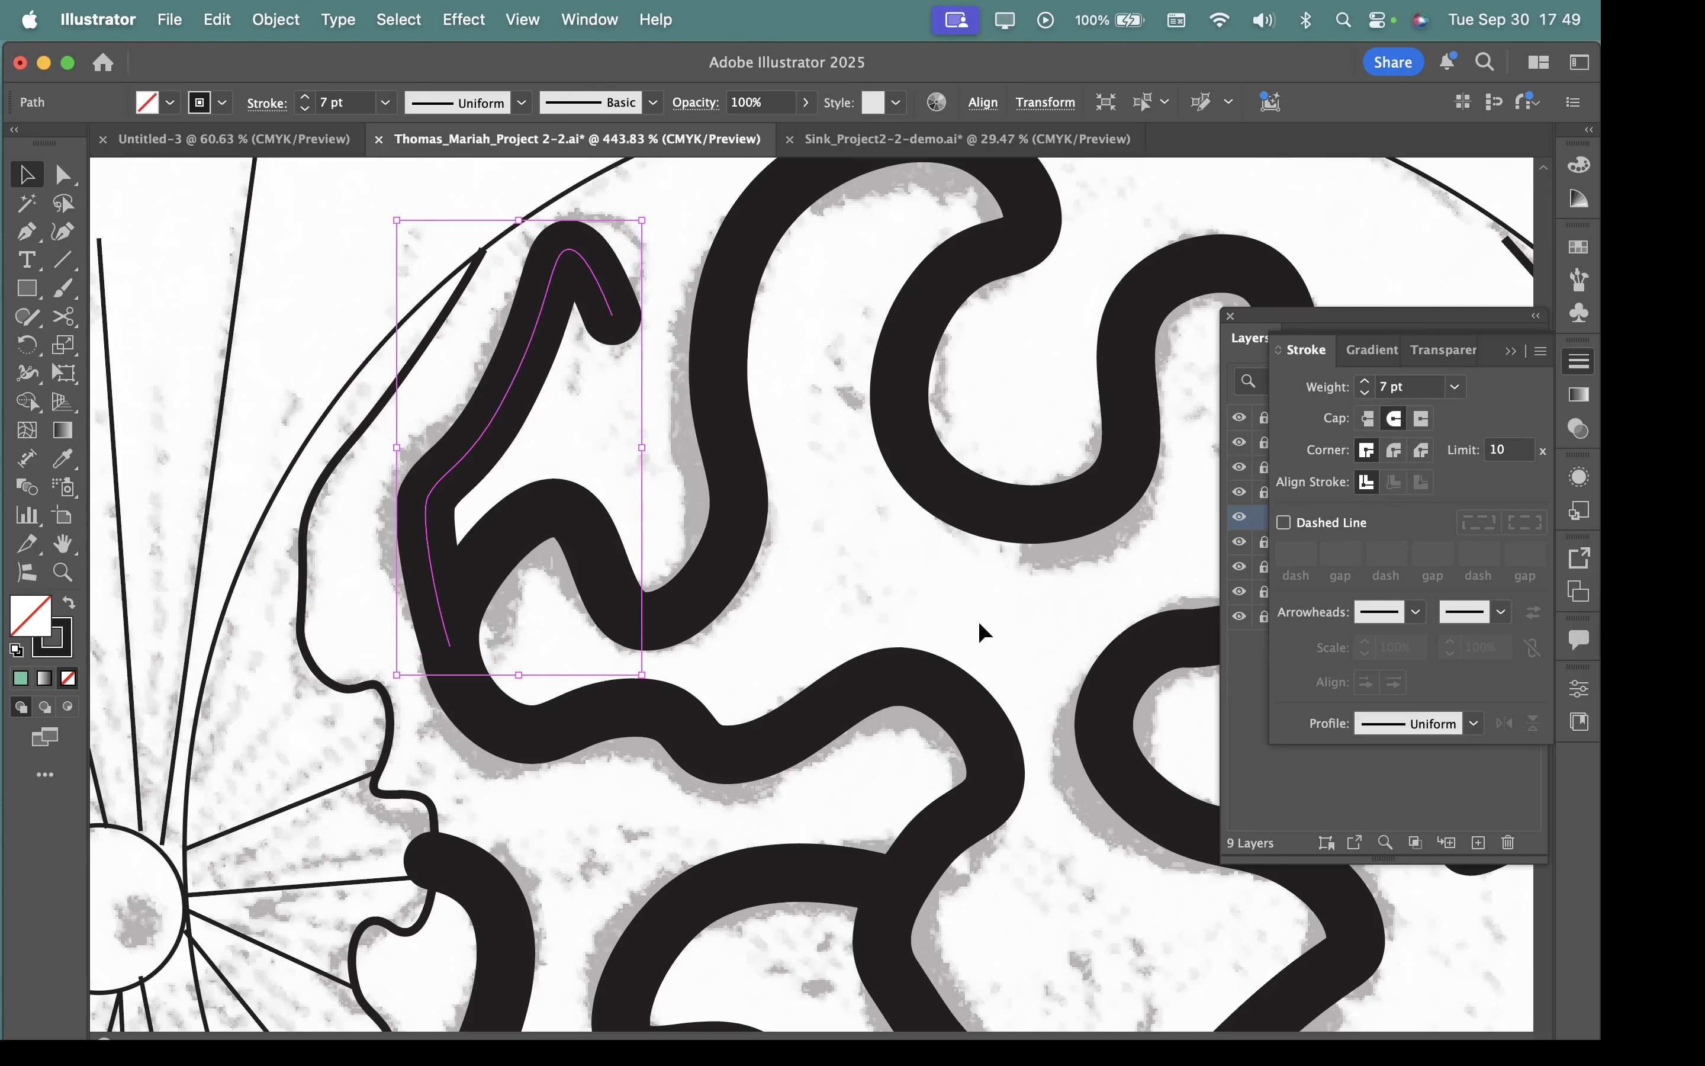
{"action": "left_click_drag", "start_coordinate": [1000, 697], "coordinate": [682, 497]}
{"action": "left_click_drag", "start_coordinate": [896, 556], "coordinate": [733, 526]}
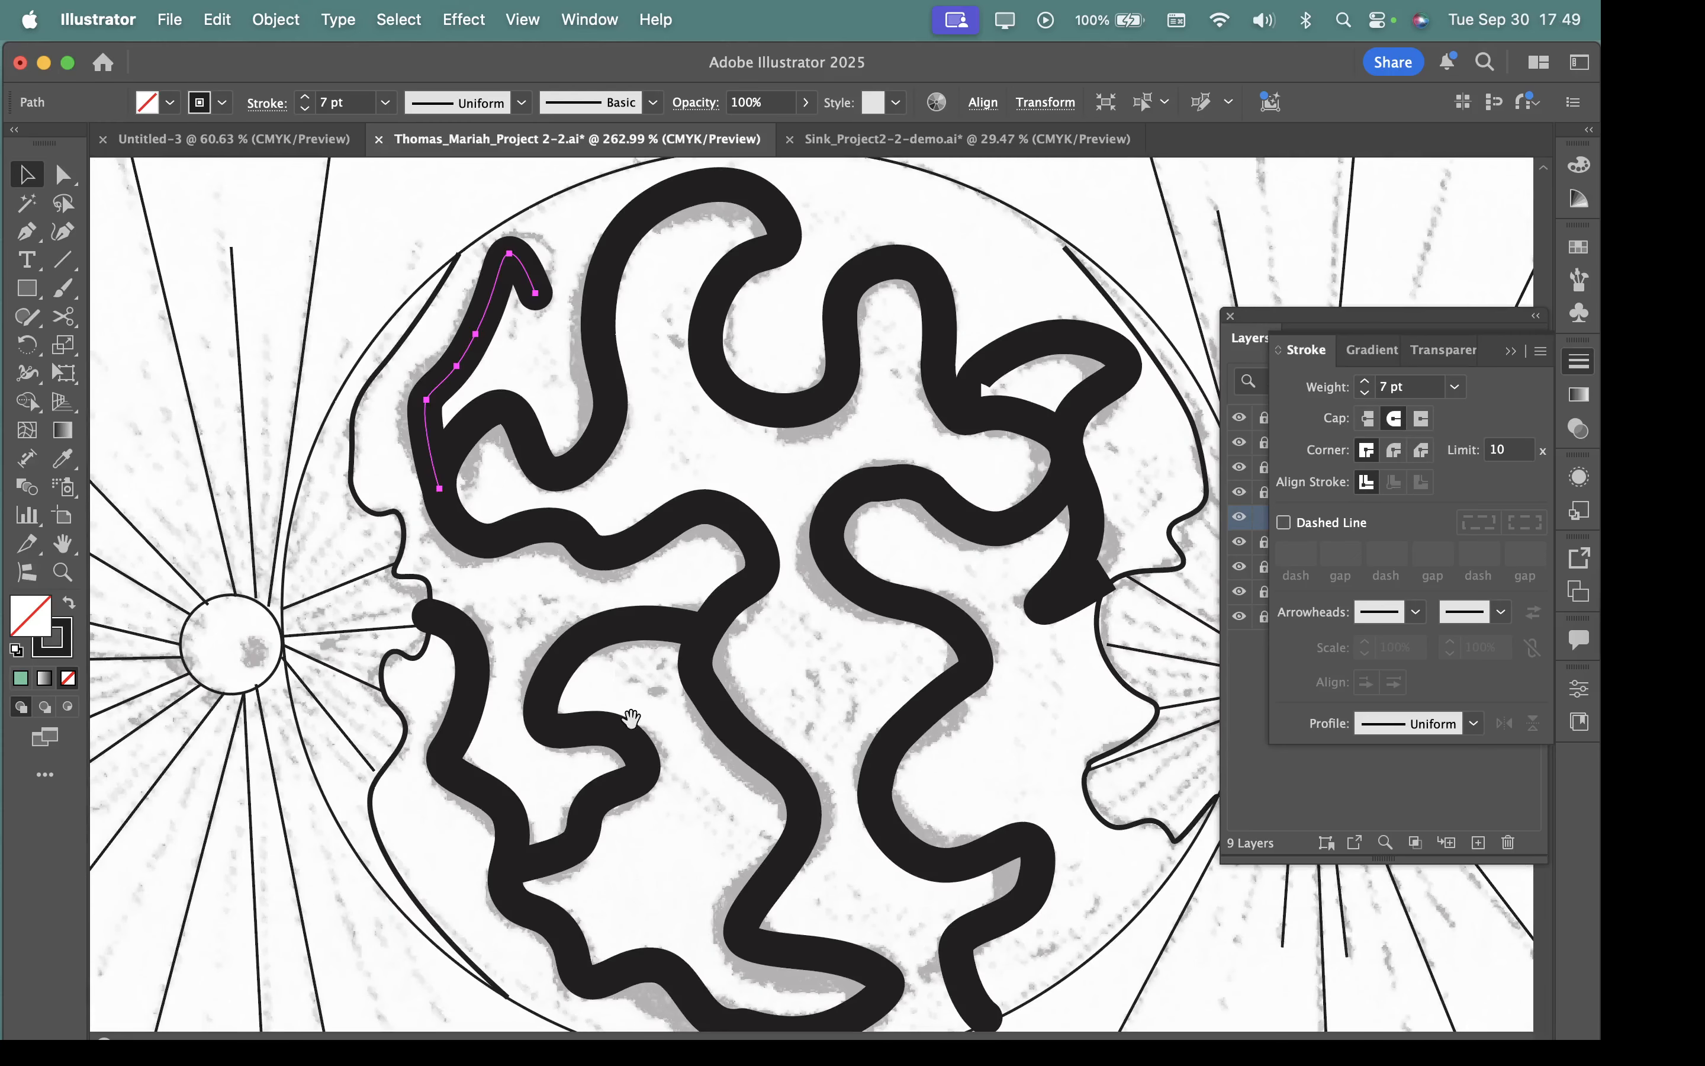
Reshape the inner tip of the thick crescent path near the inner circle's right edge by moving its end anchor and redirecting its handle along the curve.
{"action": "left_click_drag", "start_coordinate": [586, 764], "coordinate": [466, 711]}
{"action": "left_click_drag", "start_coordinate": [985, 526], "coordinate": [831, 722]}
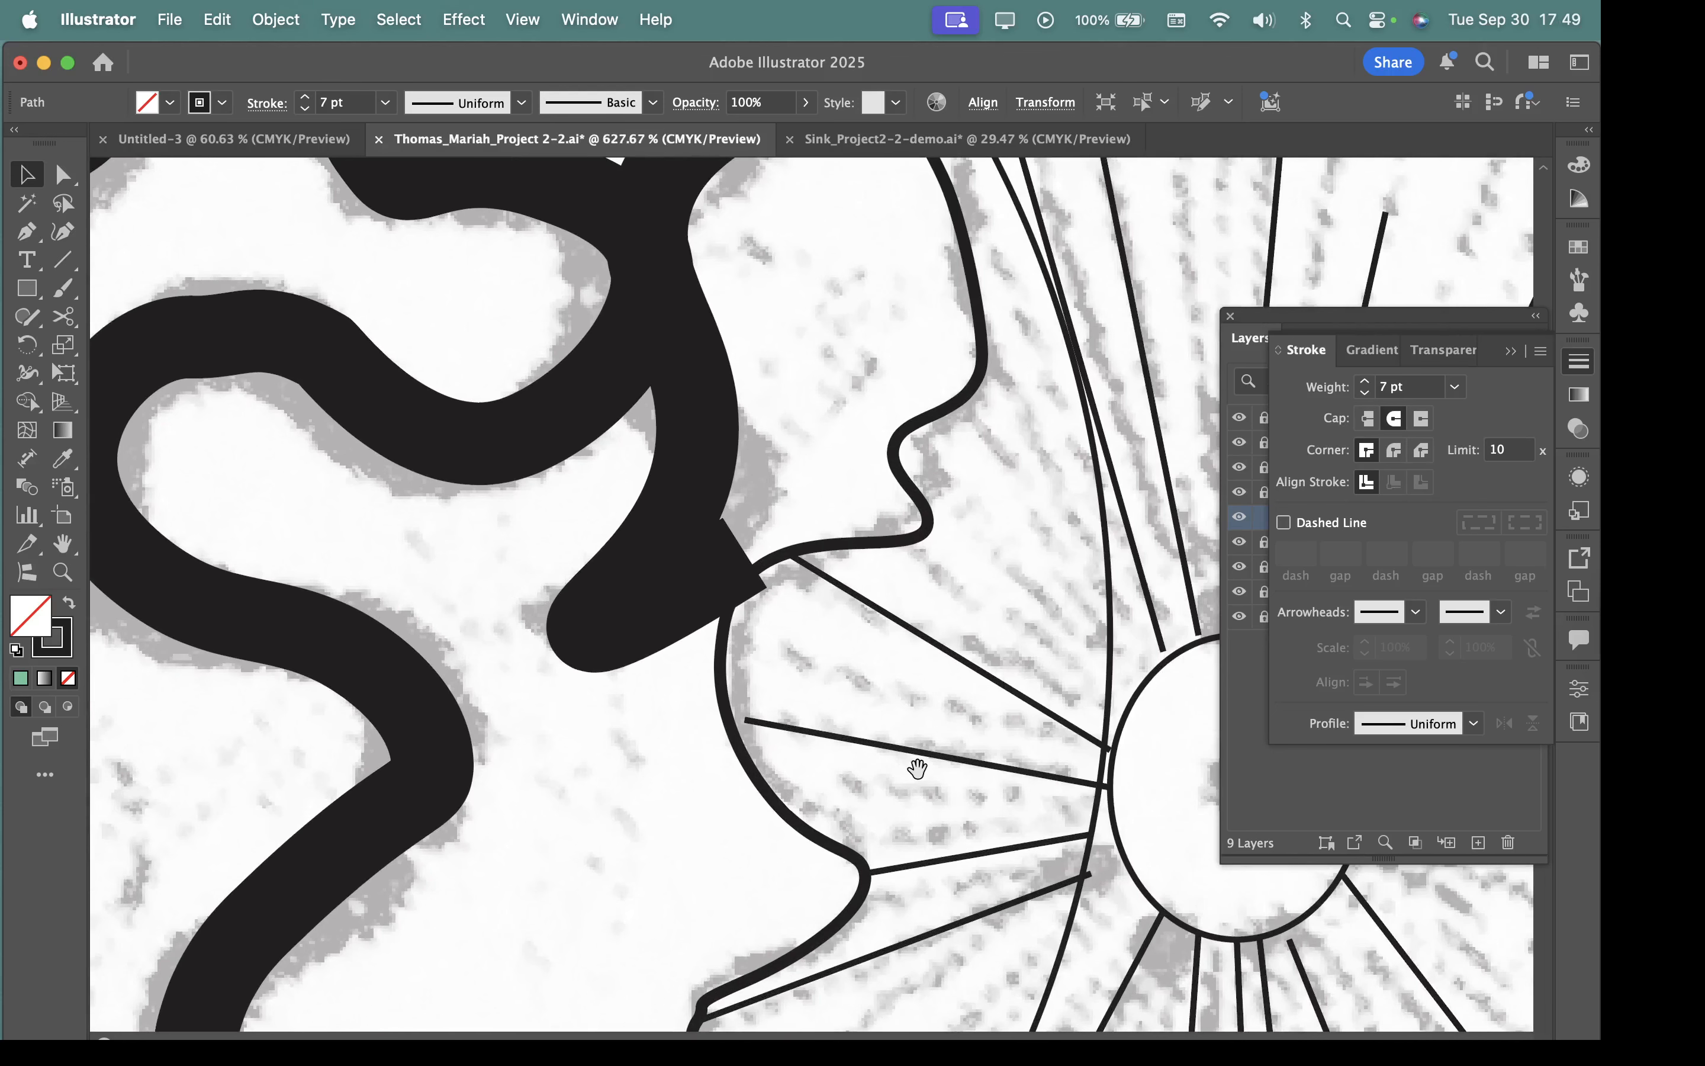
{"action": "mouse_move", "coordinate": [913, 769]}
{"action": "left_mouse_down"}
{"action": "mouse_move", "coordinate": [673, 685]}
{"action": "mouse_move", "coordinate": [511, 723]}
{"action": "mouse_move", "coordinate": [889, 748]}
{"action": "left_mouse_up"}
{"action": "left_click", "coordinate": [887, 742]}
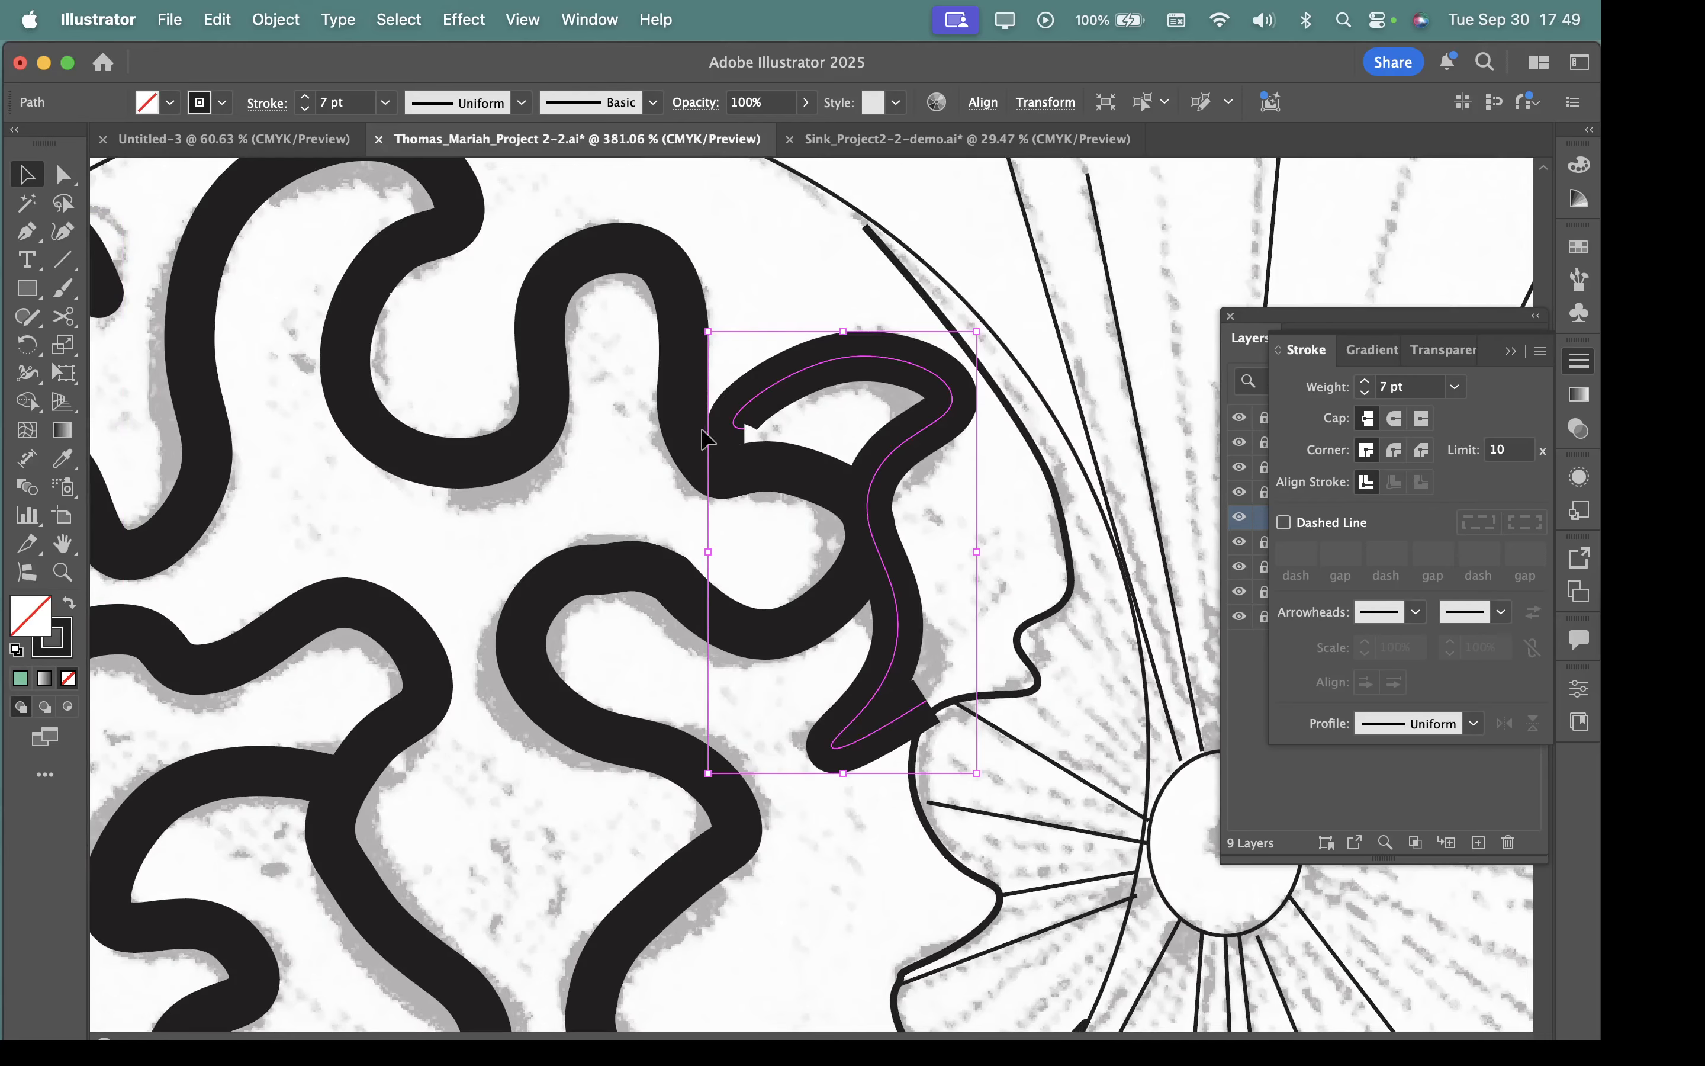
{"action": "scroll", "coordinate": [708, 434], "scroll_direction": "up", "scroll_amount": 5}
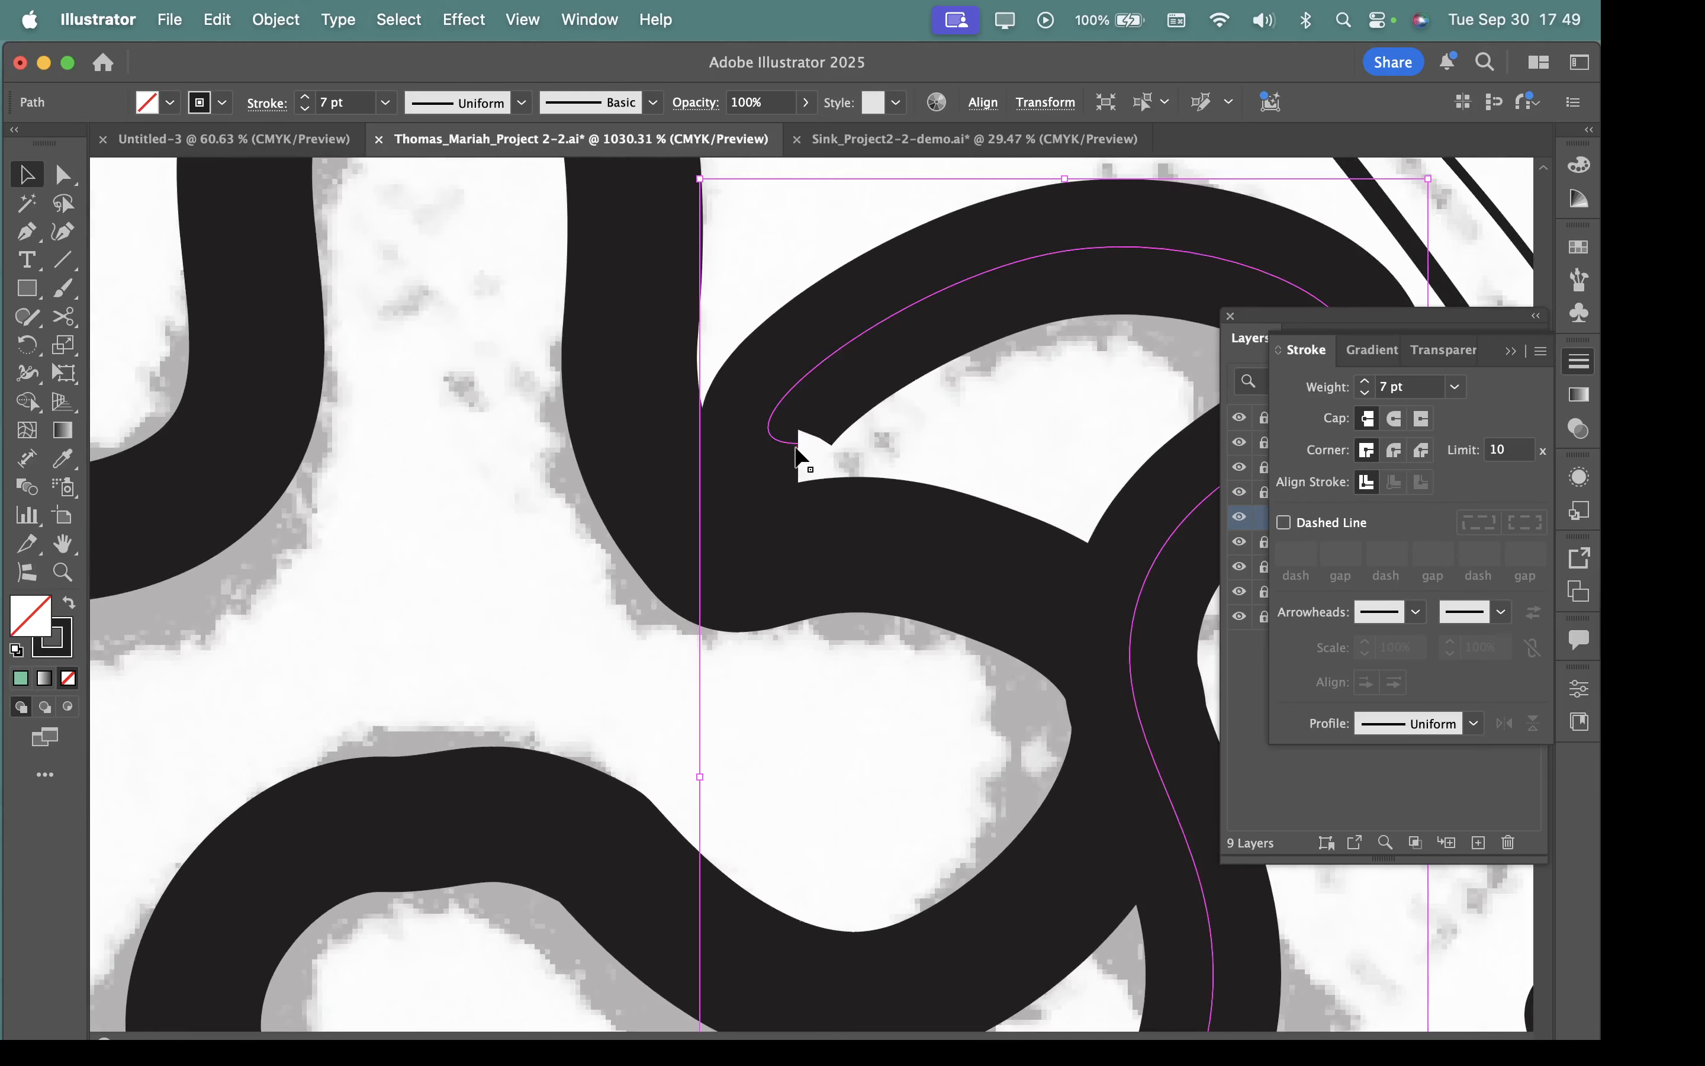
{"action": "left_click", "coordinate": [63, 176]}
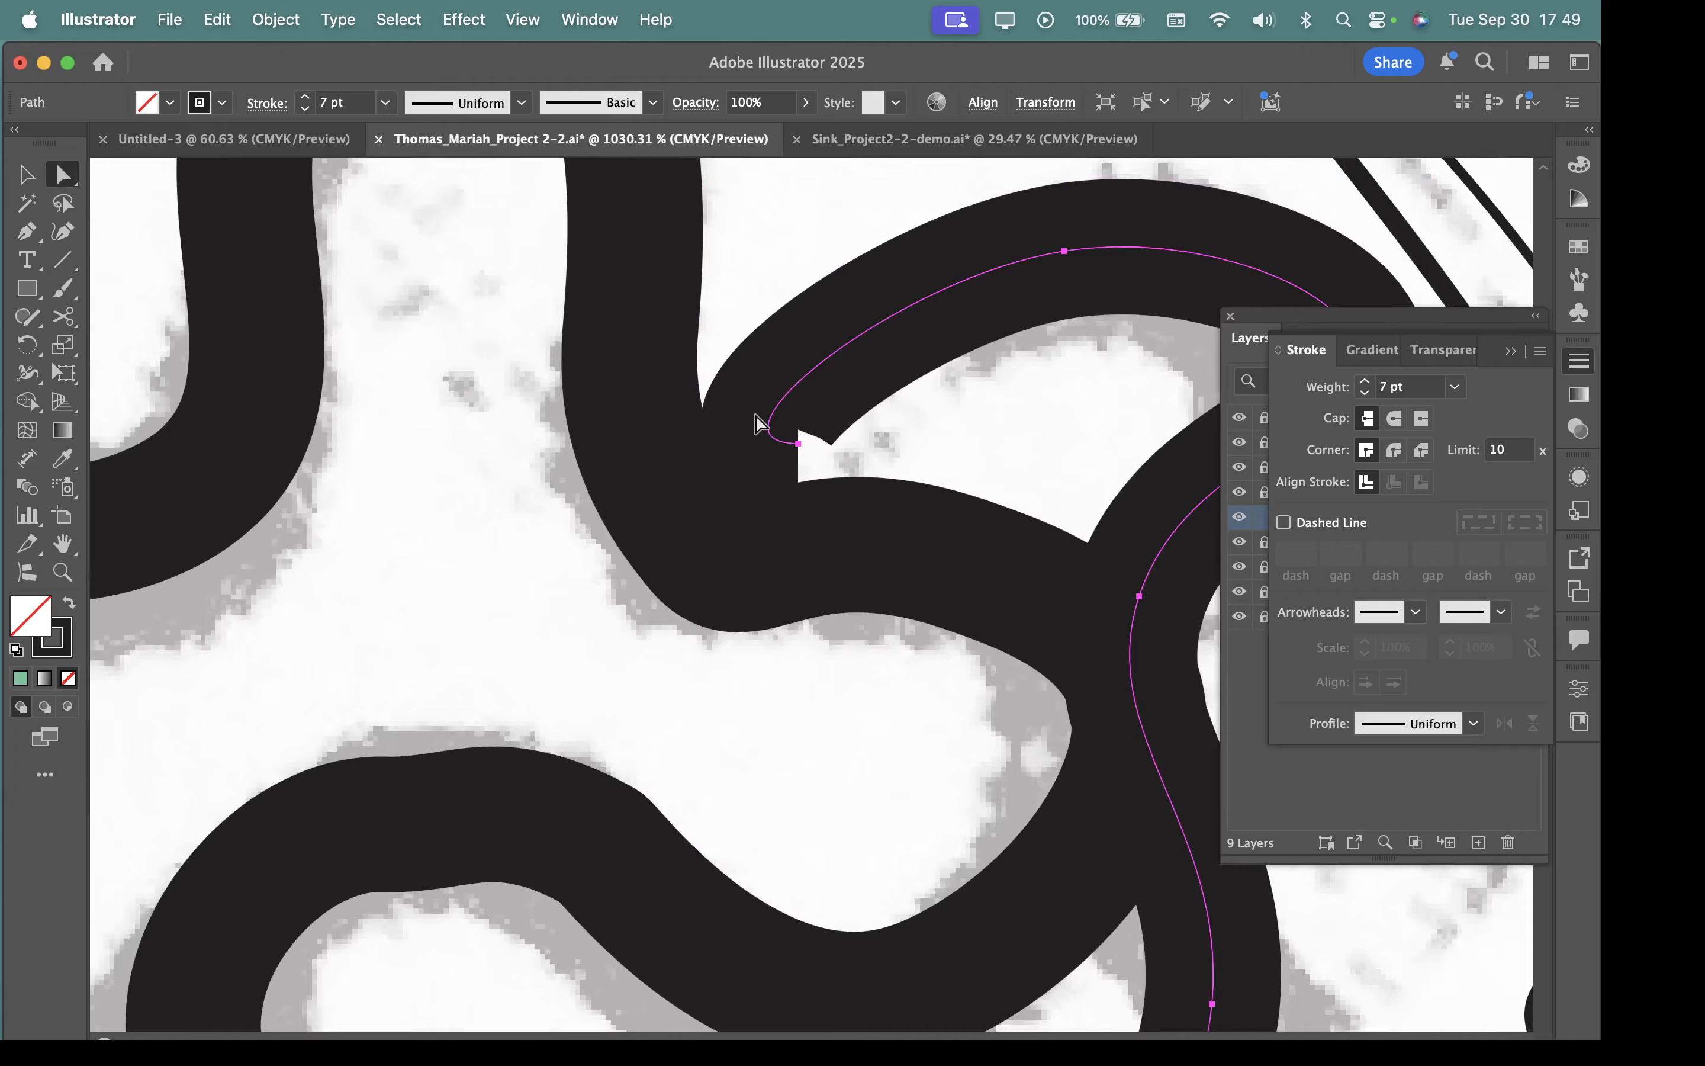
{"action": "left_click", "coordinate": [798, 445]}
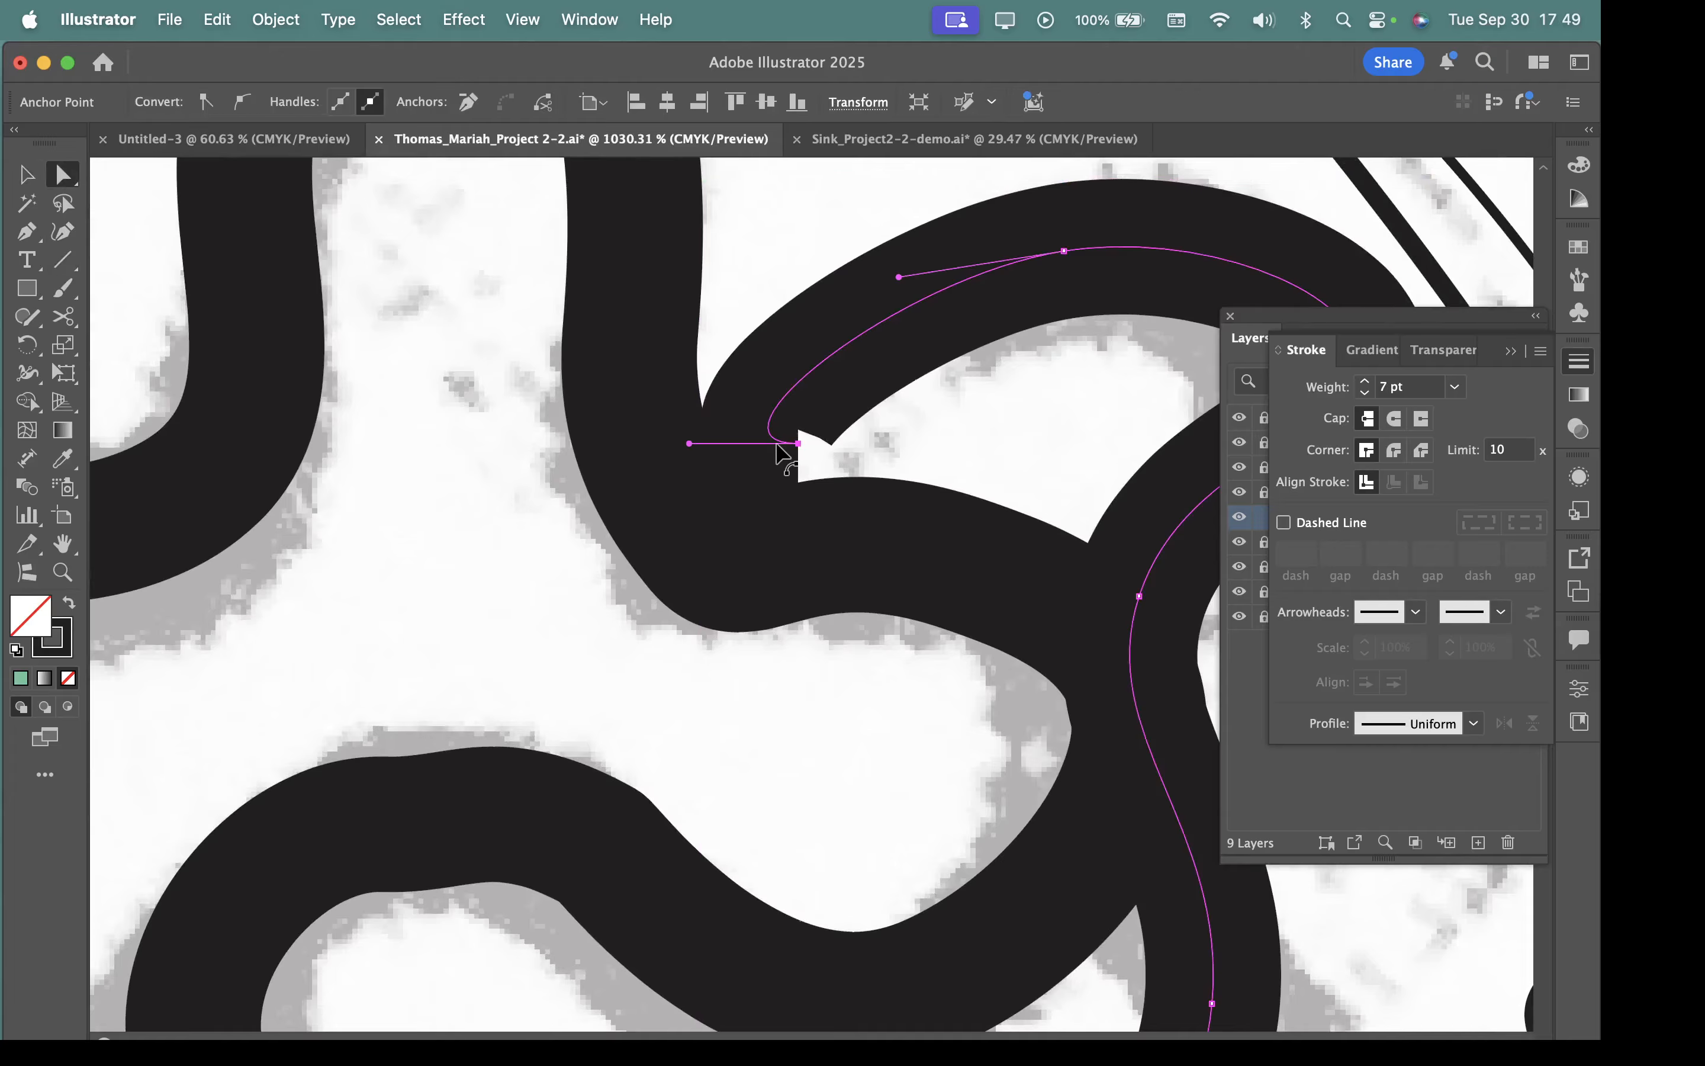
{"action": "mouse_move", "coordinate": [800, 446]}
{"action": "left_mouse_down"}
{"action": "mouse_move", "coordinate": [849, 462]}
{"action": "mouse_move", "coordinate": [838, 416]}
{"action": "mouse_move", "coordinate": [809, 432]}
{"action": "left_mouse_up"}
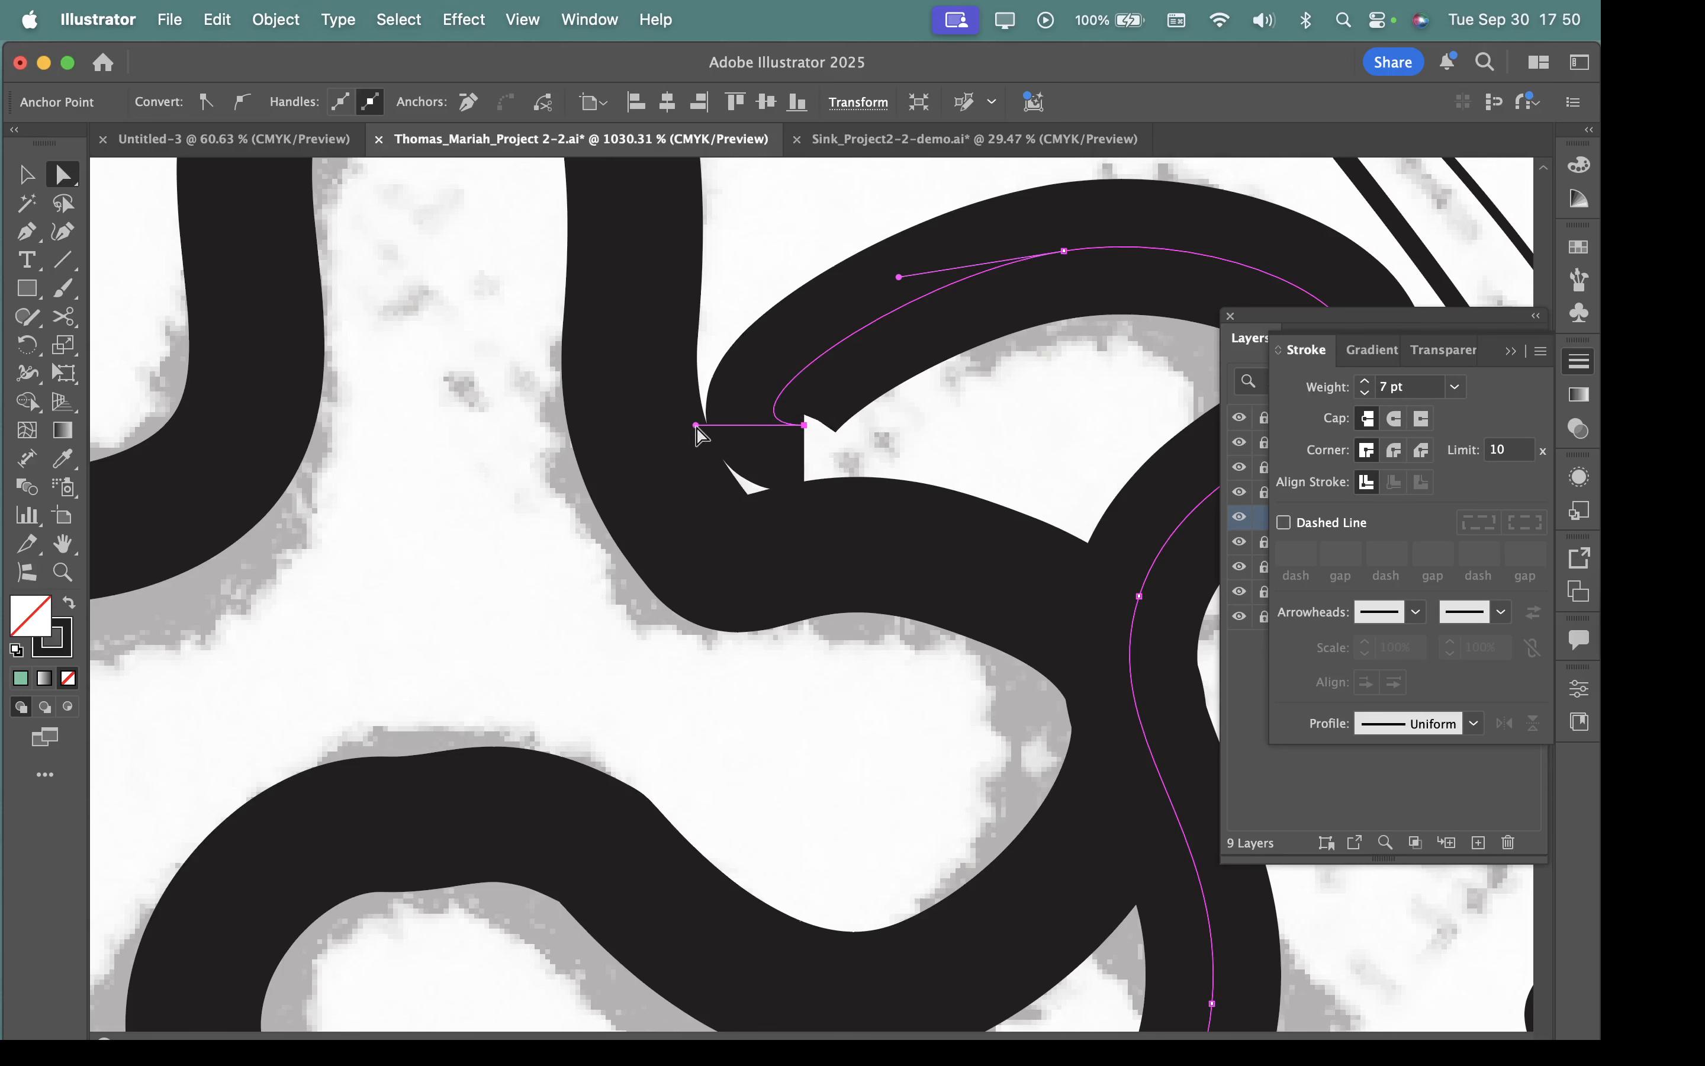
{"action": "mouse_move", "coordinate": [696, 425]}
{"action": "left_mouse_down"}
{"action": "mouse_move", "coordinate": [700, 398]}
{"action": "mouse_move", "coordinate": [784, 375]}
{"action": "mouse_move", "coordinate": [825, 393]}
{"action": "left_mouse_up"}
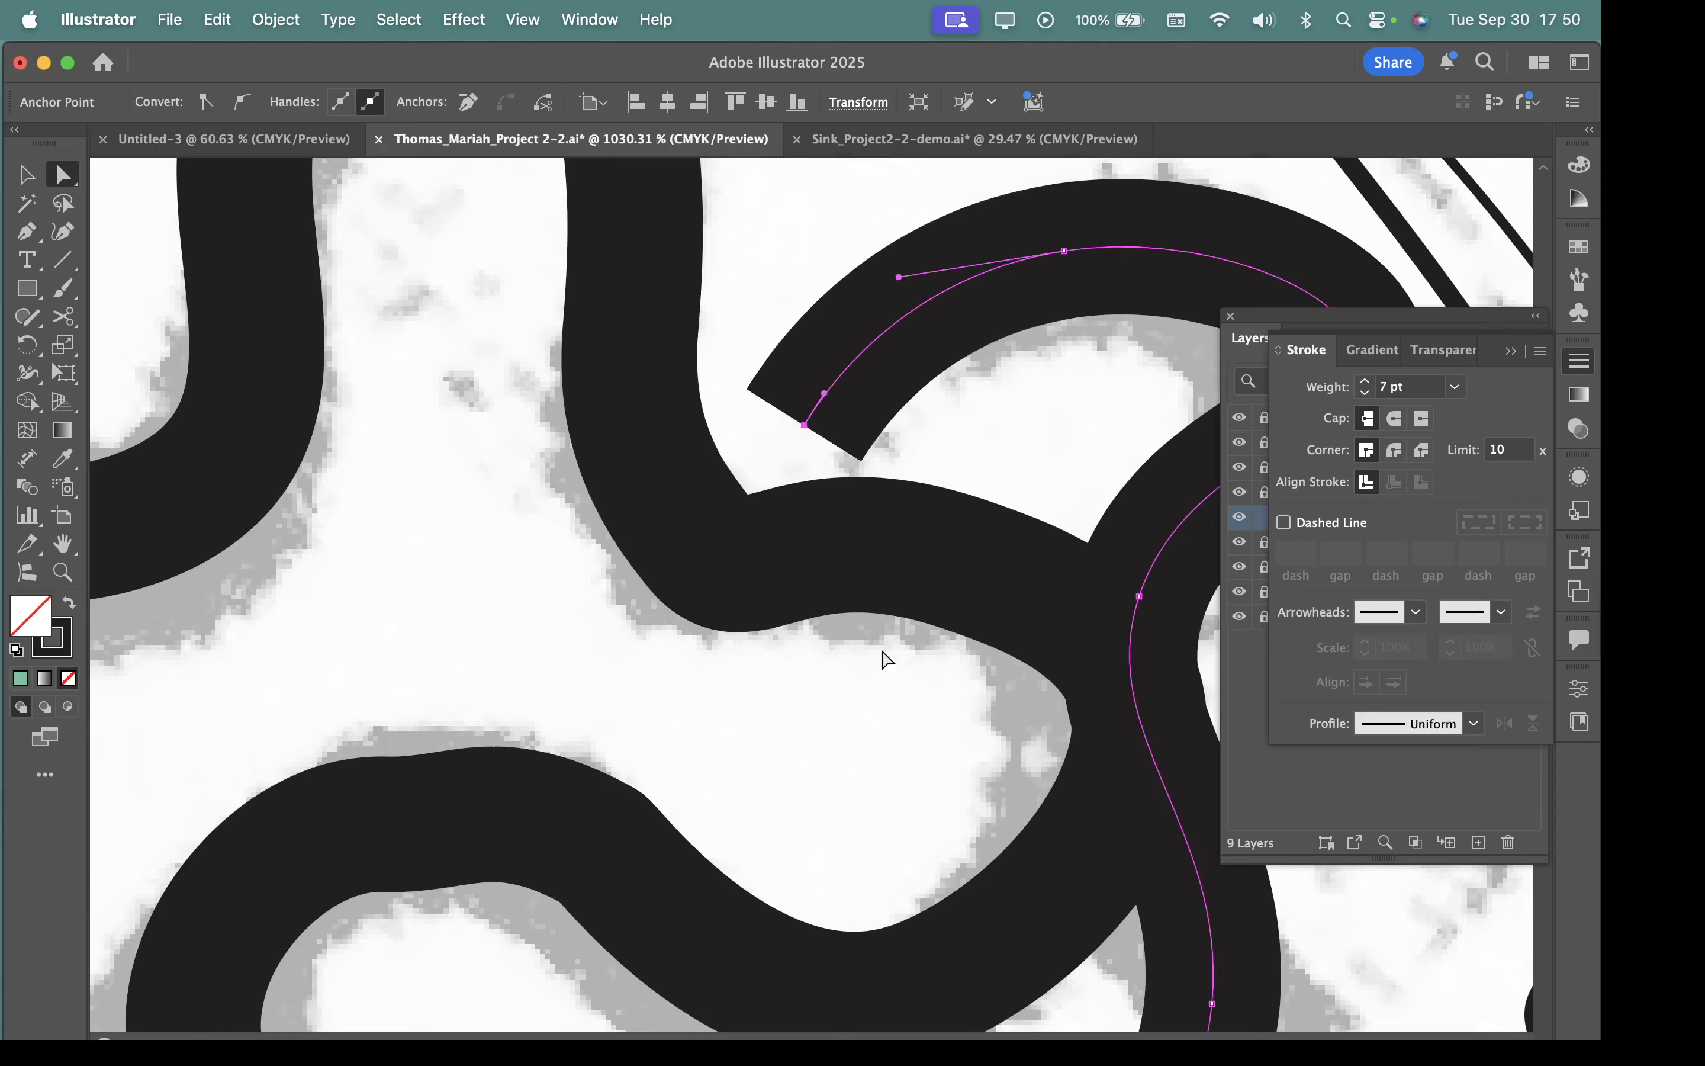
Set the crescent path's stroke cap to Round Cap and move its end anchor up, clear of the winding path.
{"action": "left_click", "coordinate": [1394, 421]}
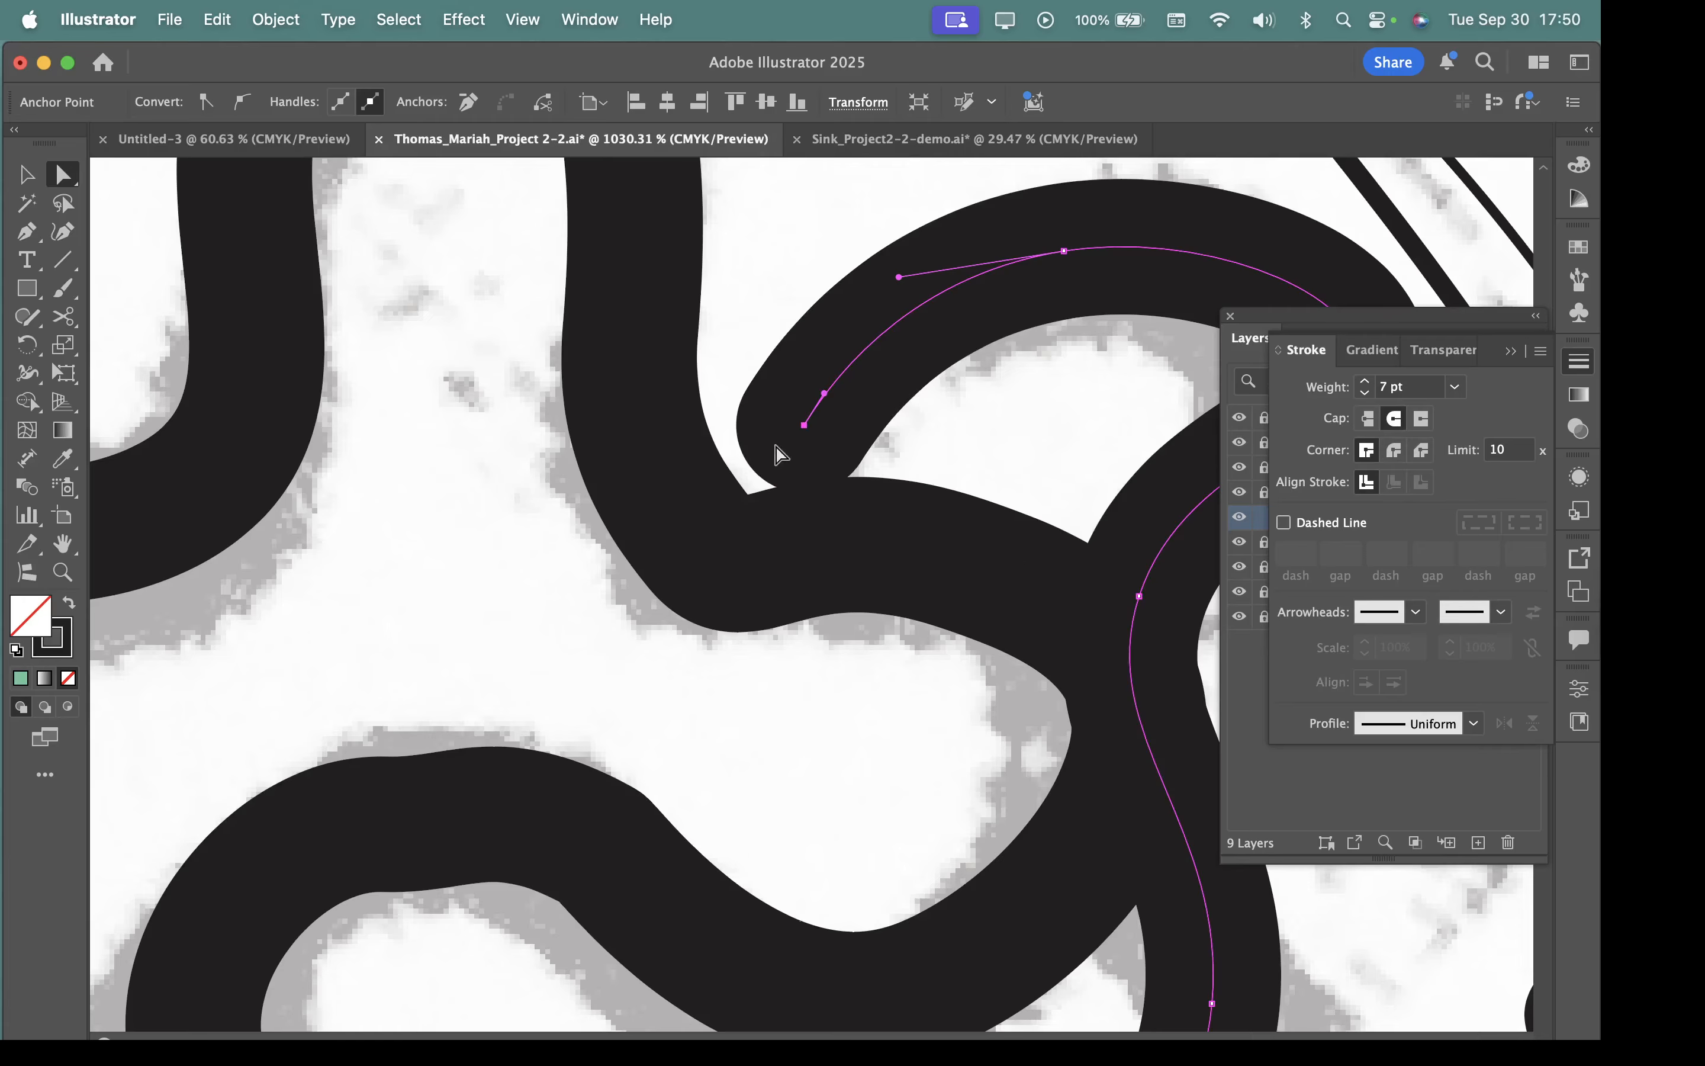
{"action": "mouse_move", "coordinate": [803, 425]}
{"action": "left_mouse_down"}
{"action": "mouse_move", "coordinate": [749, 466]}
{"action": "mouse_move", "coordinate": [857, 336]}
{"action": "left_mouse_up"}
Apply Round Join to the long winding path and shorten the handle after the pinched bend below the crescent's tip to smooth the curve.
{"action": "left_click_drag", "start_coordinate": [863, 573], "coordinate": [670, 528]}
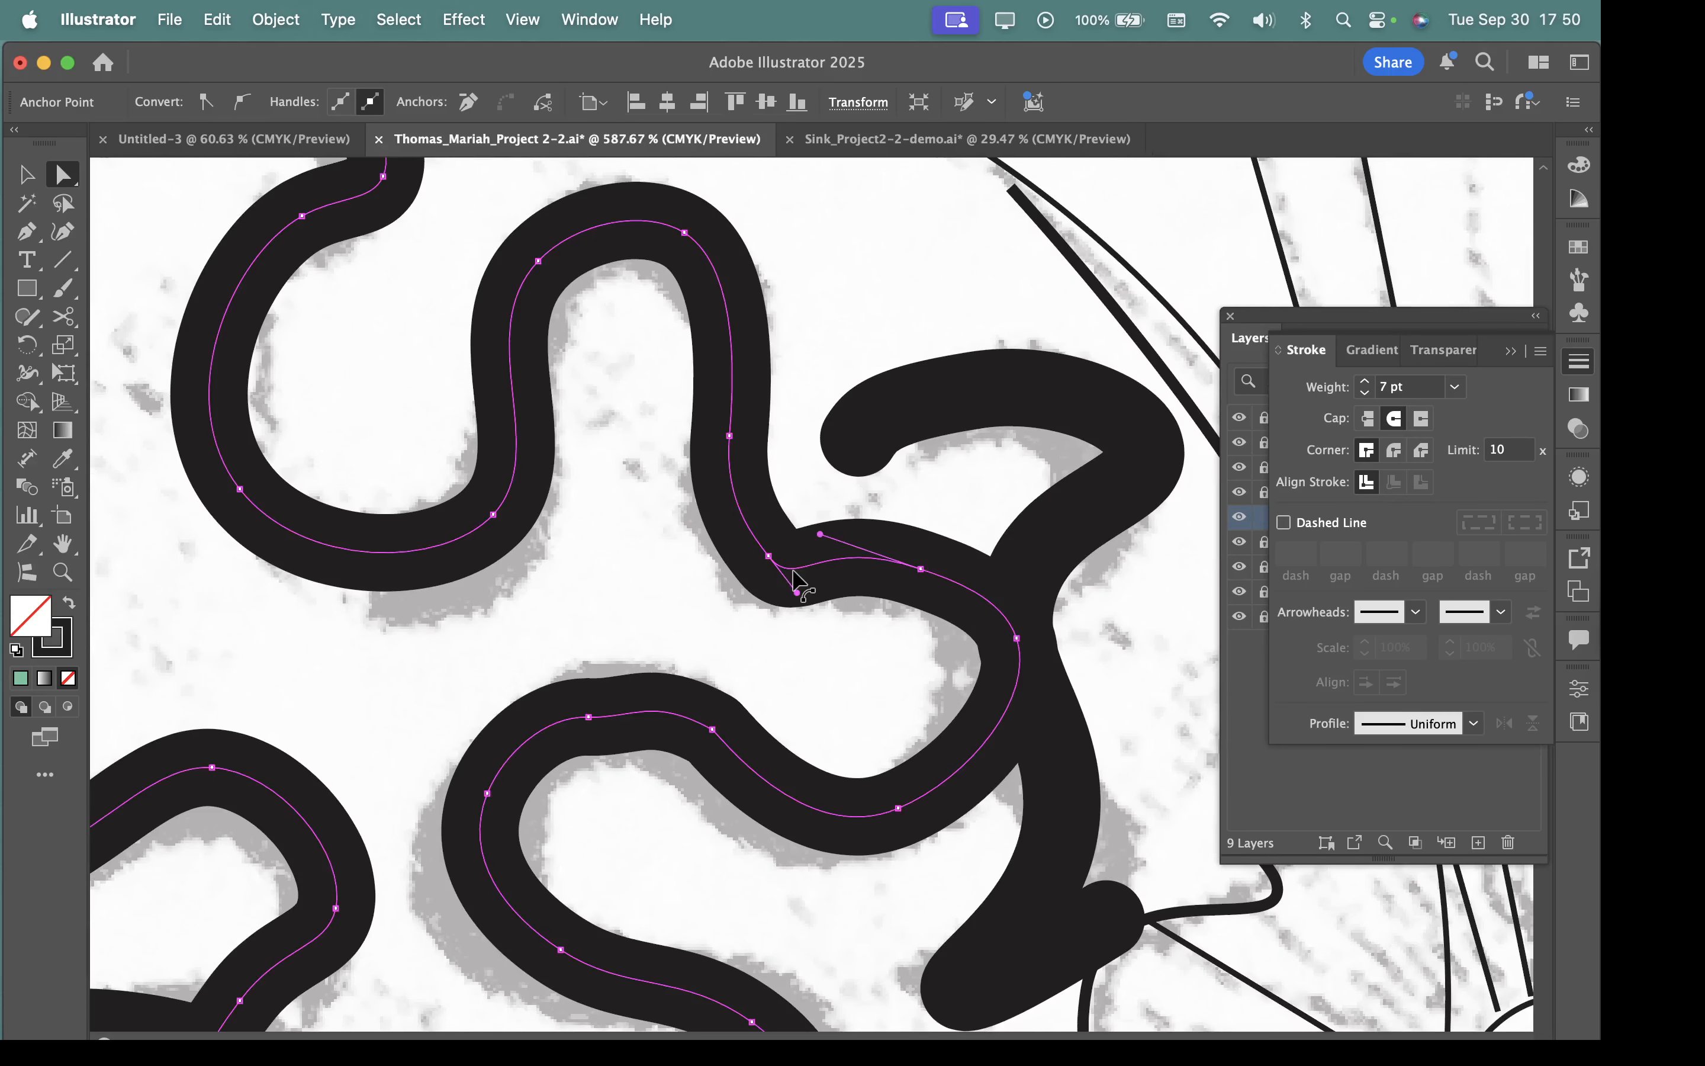
{"action": "scroll", "coordinate": [794, 582], "scroll_direction": "up", "scroll_amount": 3}
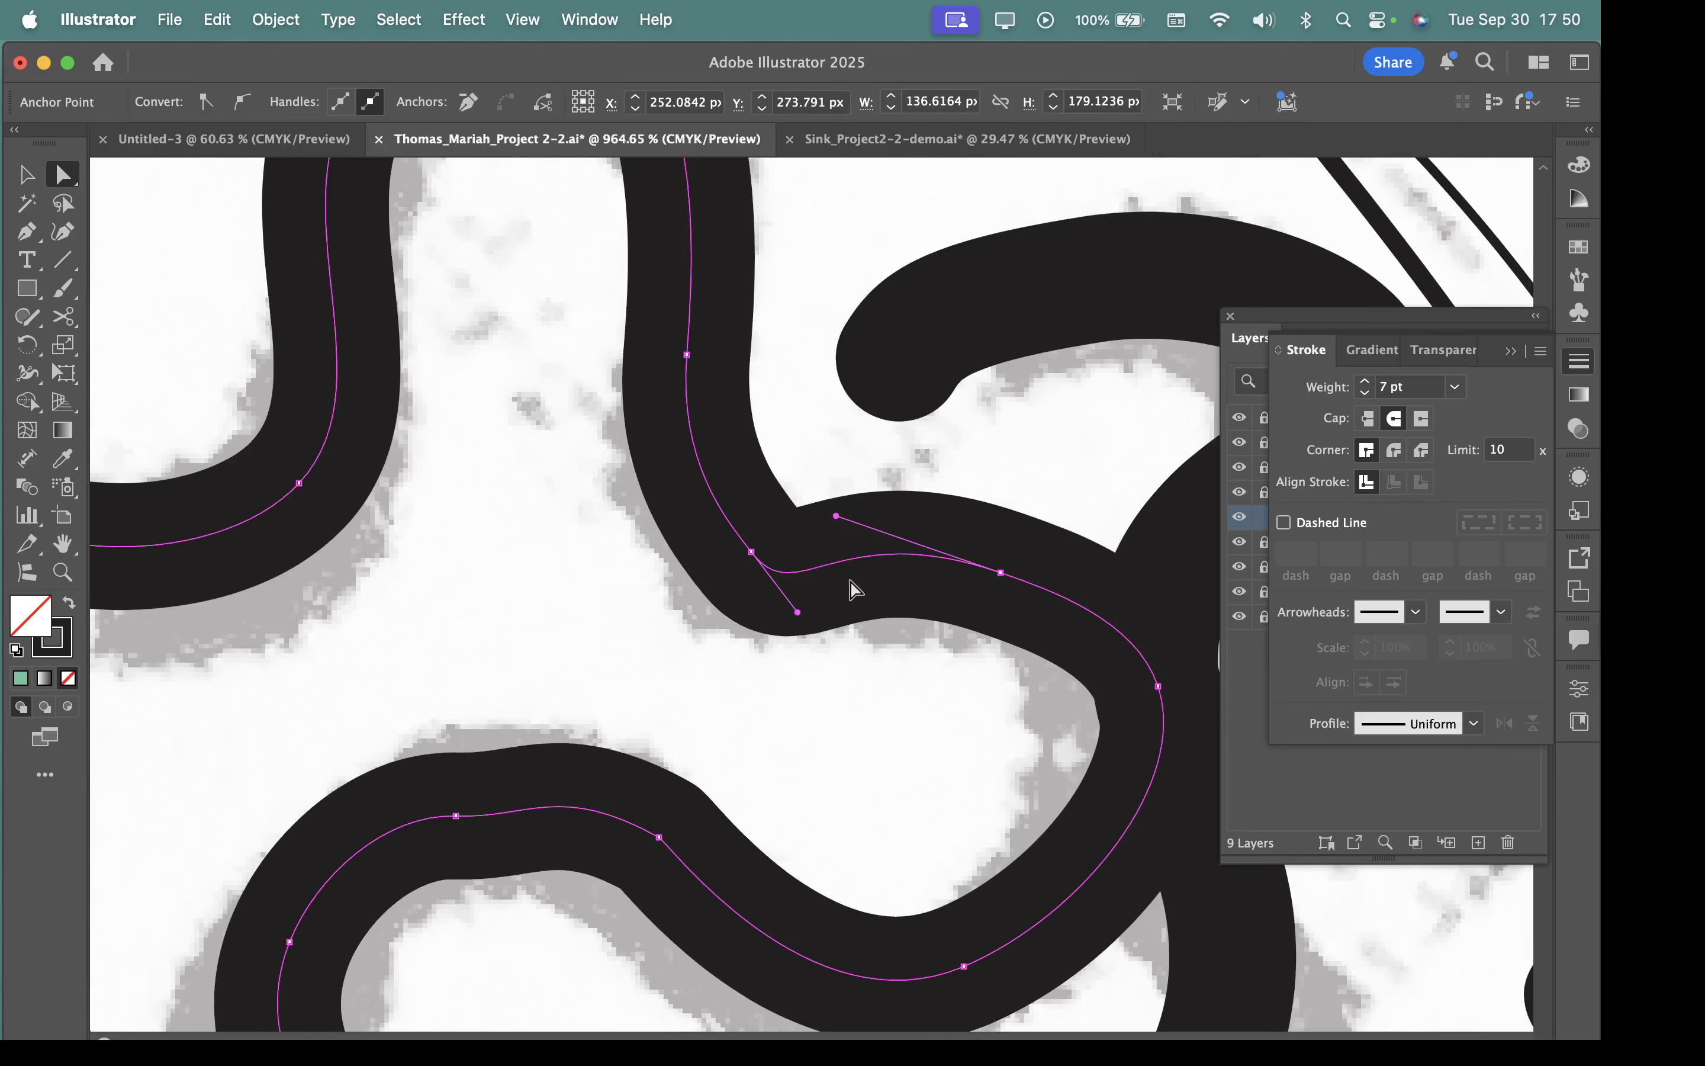
{"action": "scroll", "coordinate": [849, 507], "scroll_direction": "up", "scroll_amount": 2}
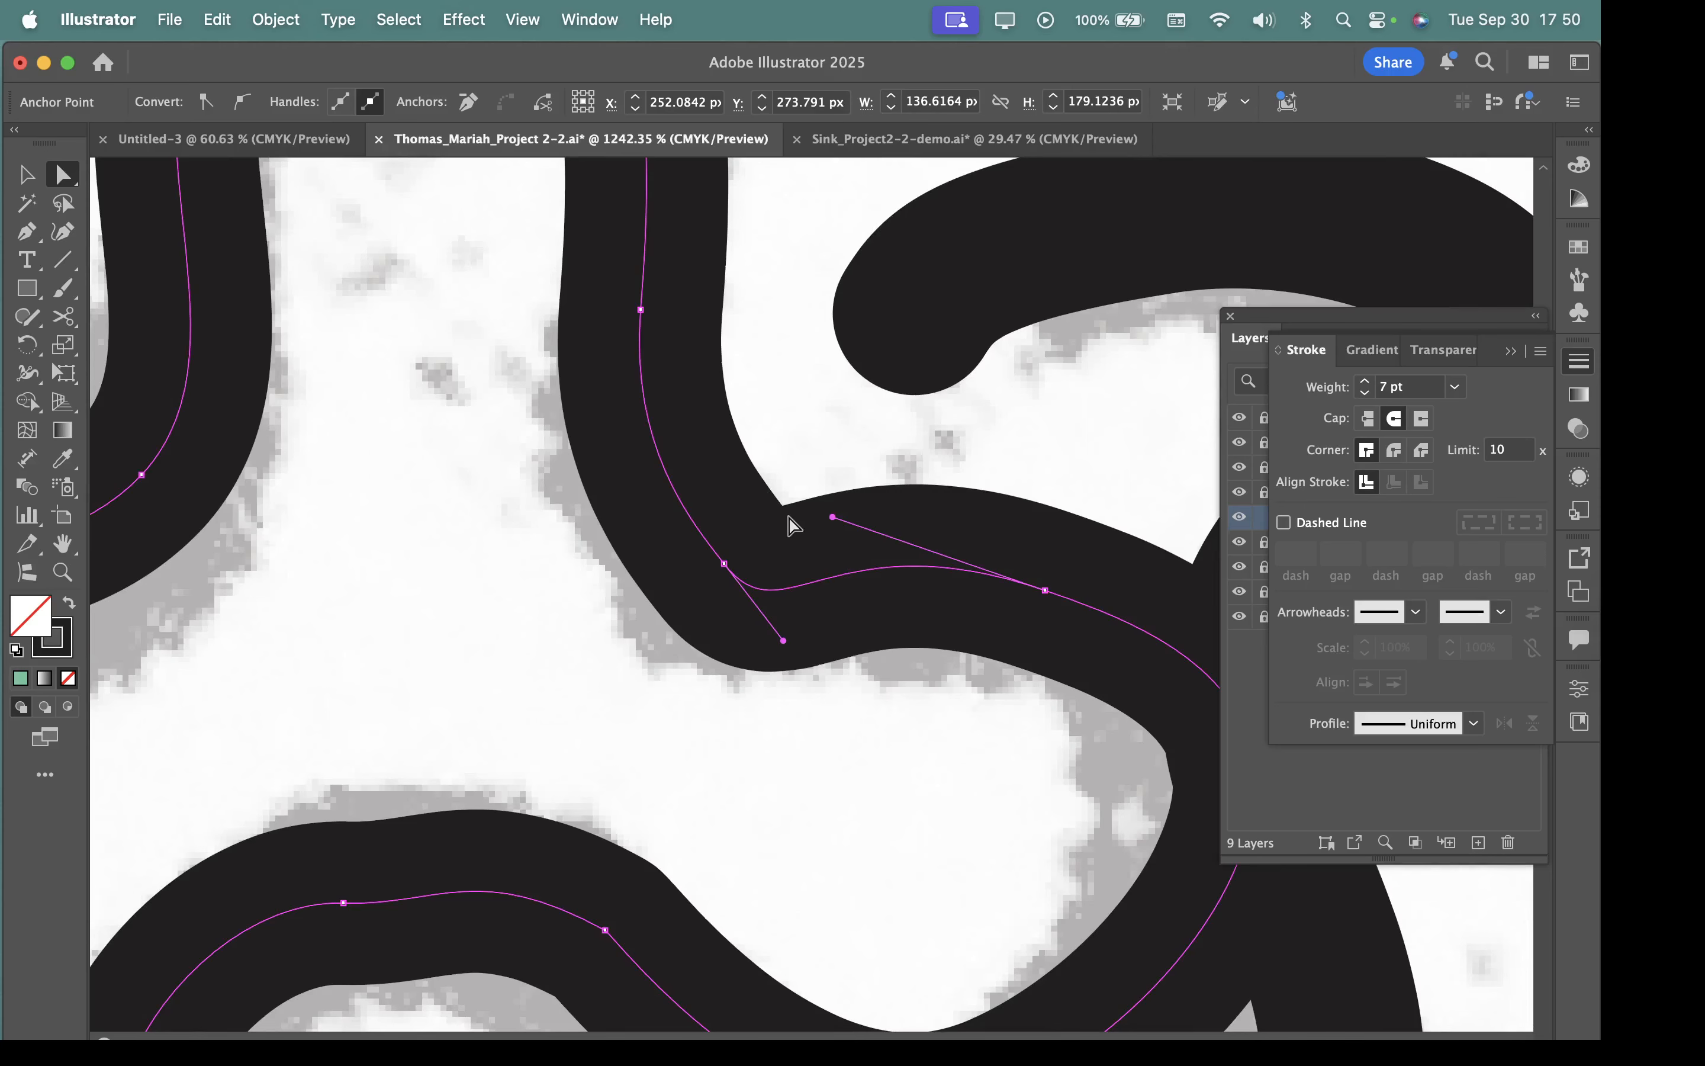
{"action": "left_click", "coordinate": [1393, 452]}
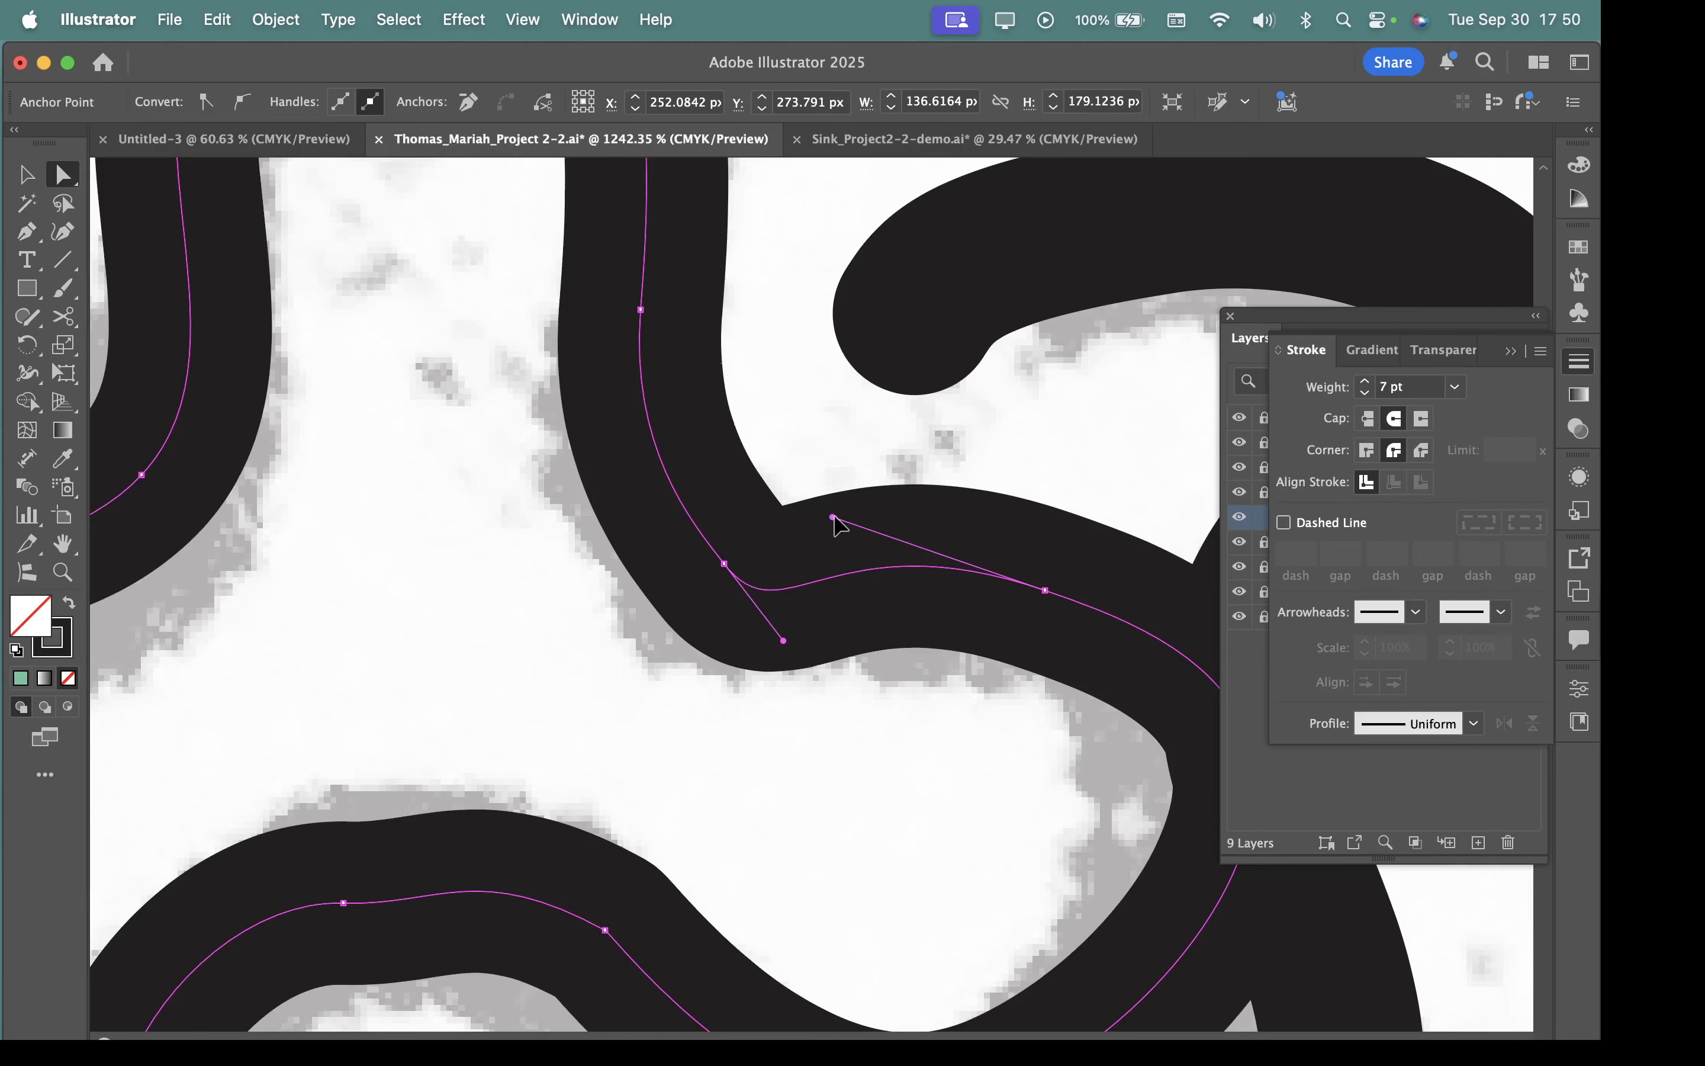
{"action": "mouse_move", "coordinate": [833, 518]}
{"action": "left_mouse_down"}
{"action": "mouse_move", "coordinate": [944, 598]}
{"action": "mouse_move", "coordinate": [912, 569]}
{"action": "mouse_move", "coordinate": [1008, 588]}
{"action": "mouse_move", "coordinate": [860, 573]}
{"action": "mouse_move", "coordinate": [935, 582]}
{"action": "left_mouse_up"}
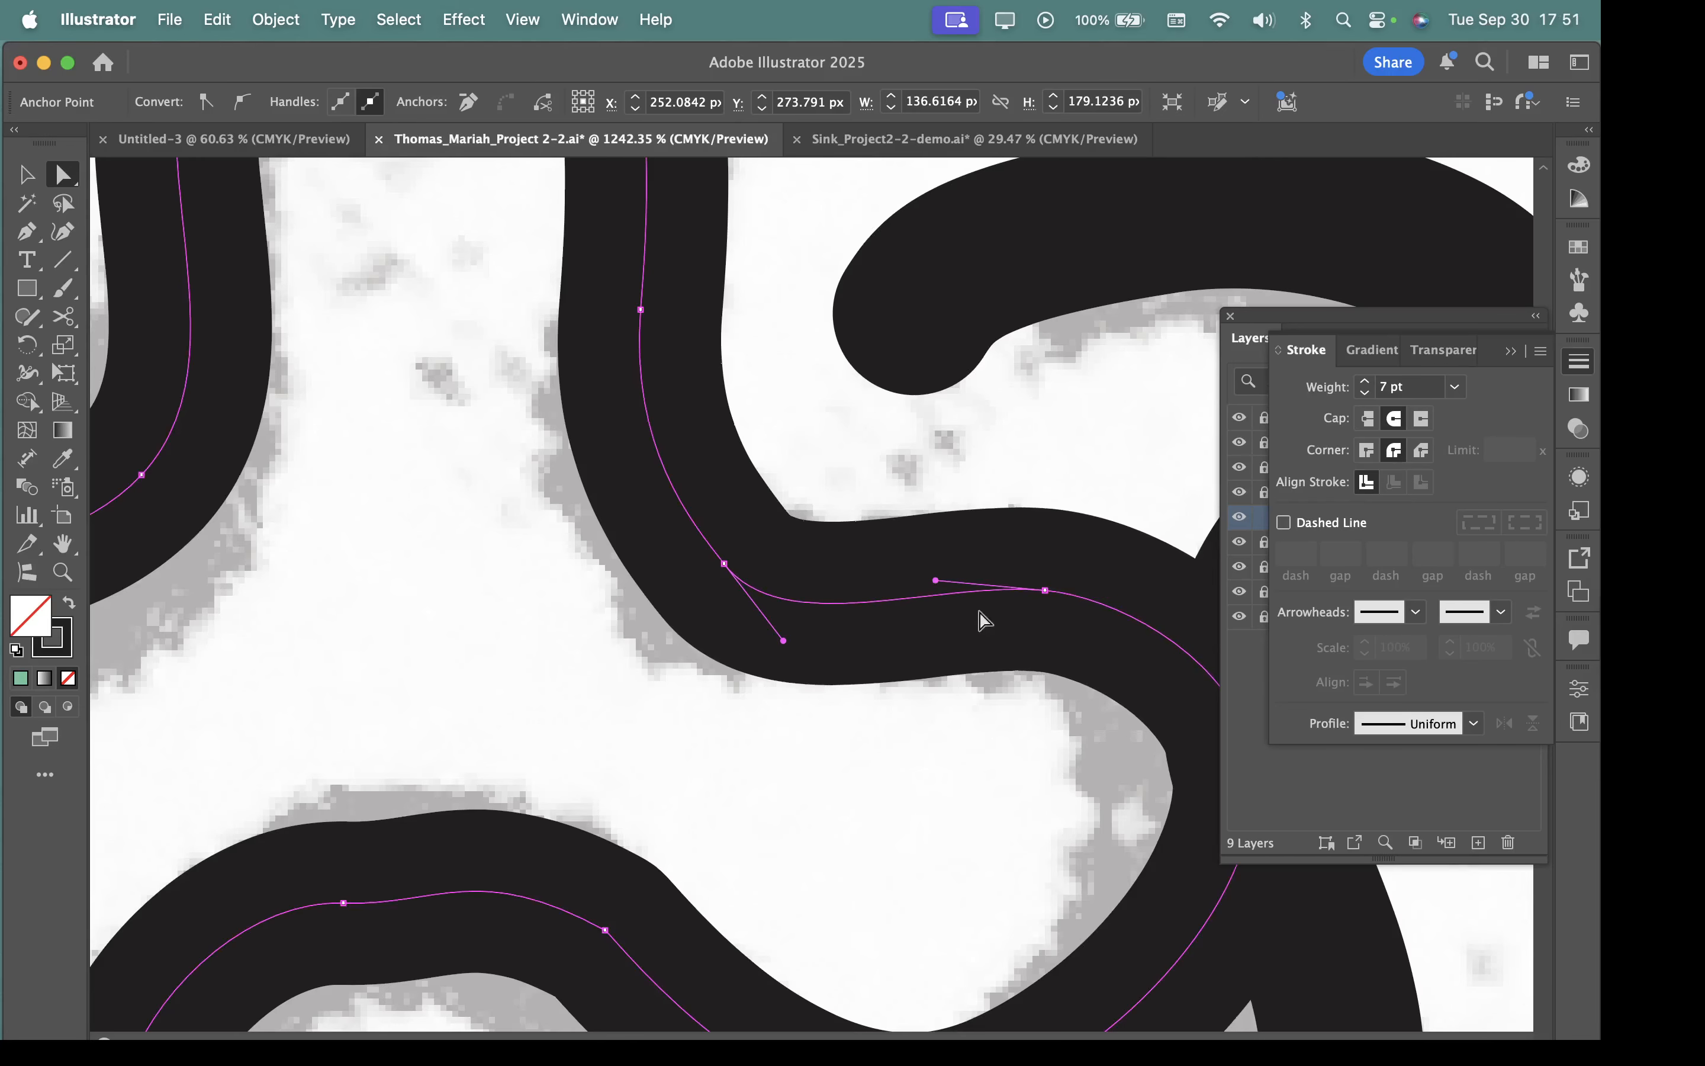
Soften the winding path's sharp lower bend by adjusting the handles around its anchor and repositioning the anchor just above it.
{"action": "left_click_drag", "start_coordinate": [1057, 667], "coordinate": [867, 589]}
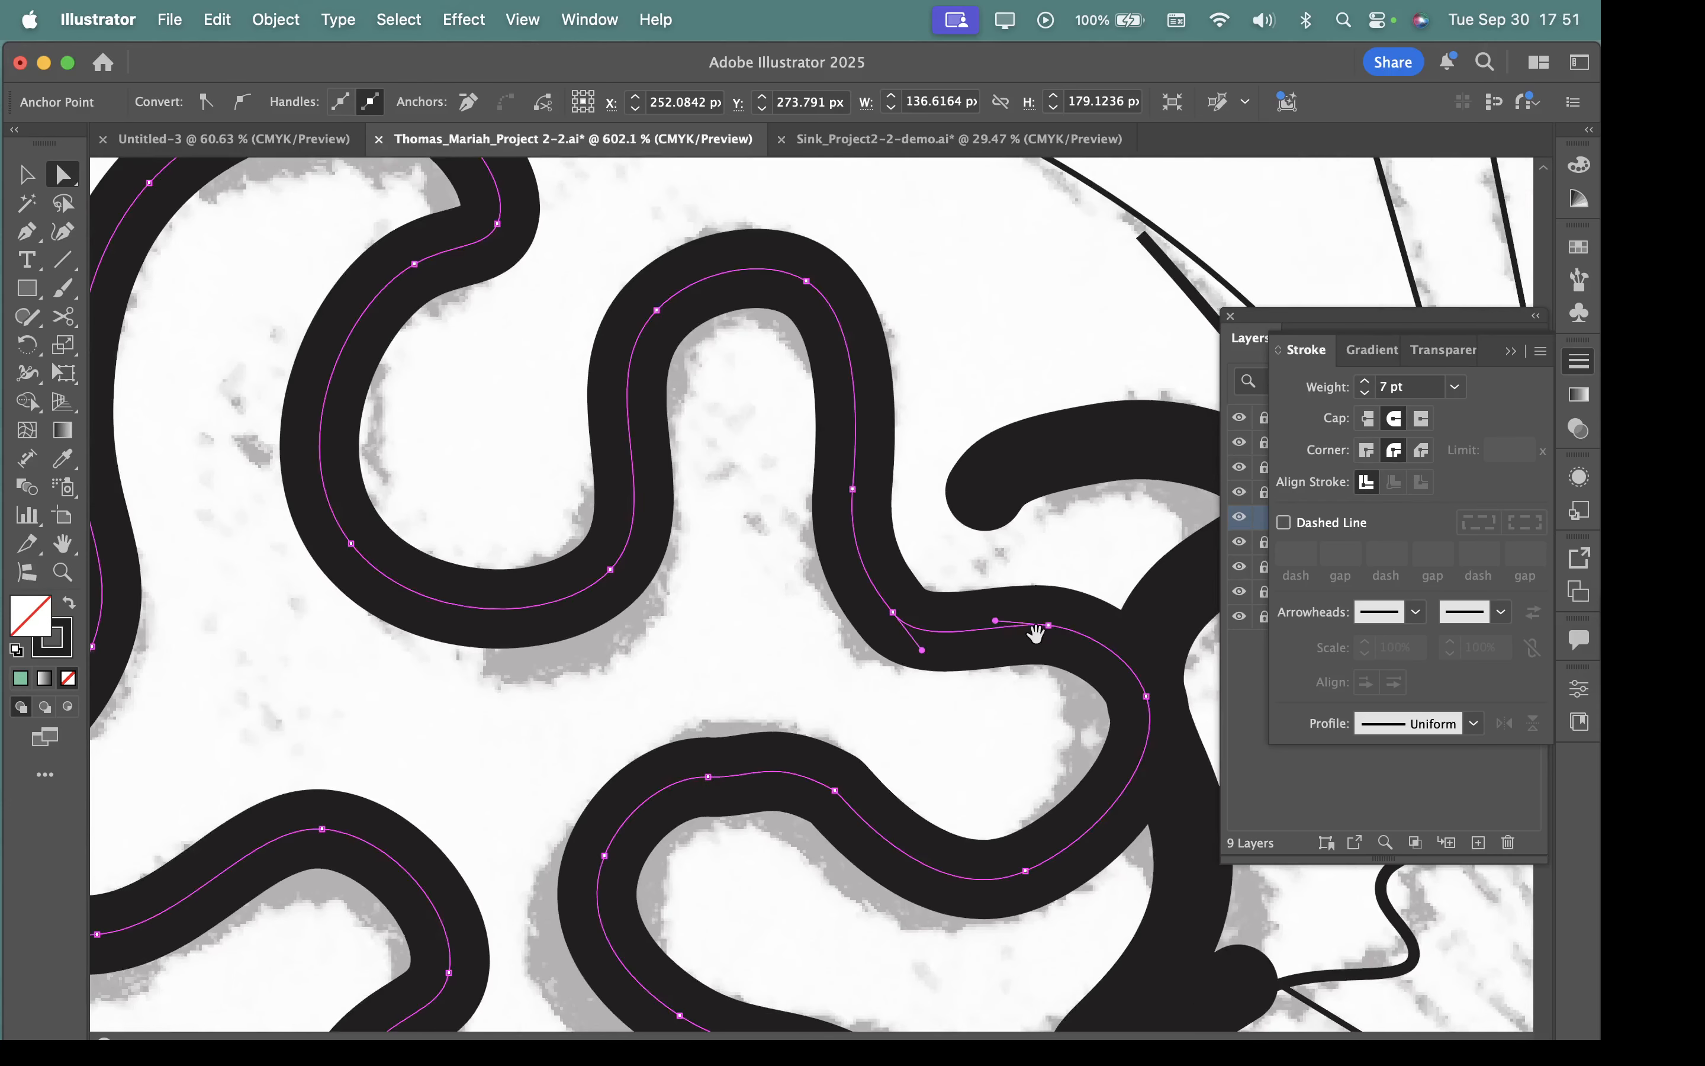
{"action": "left_click_drag", "start_coordinate": [1035, 636], "coordinate": [900, 541]}
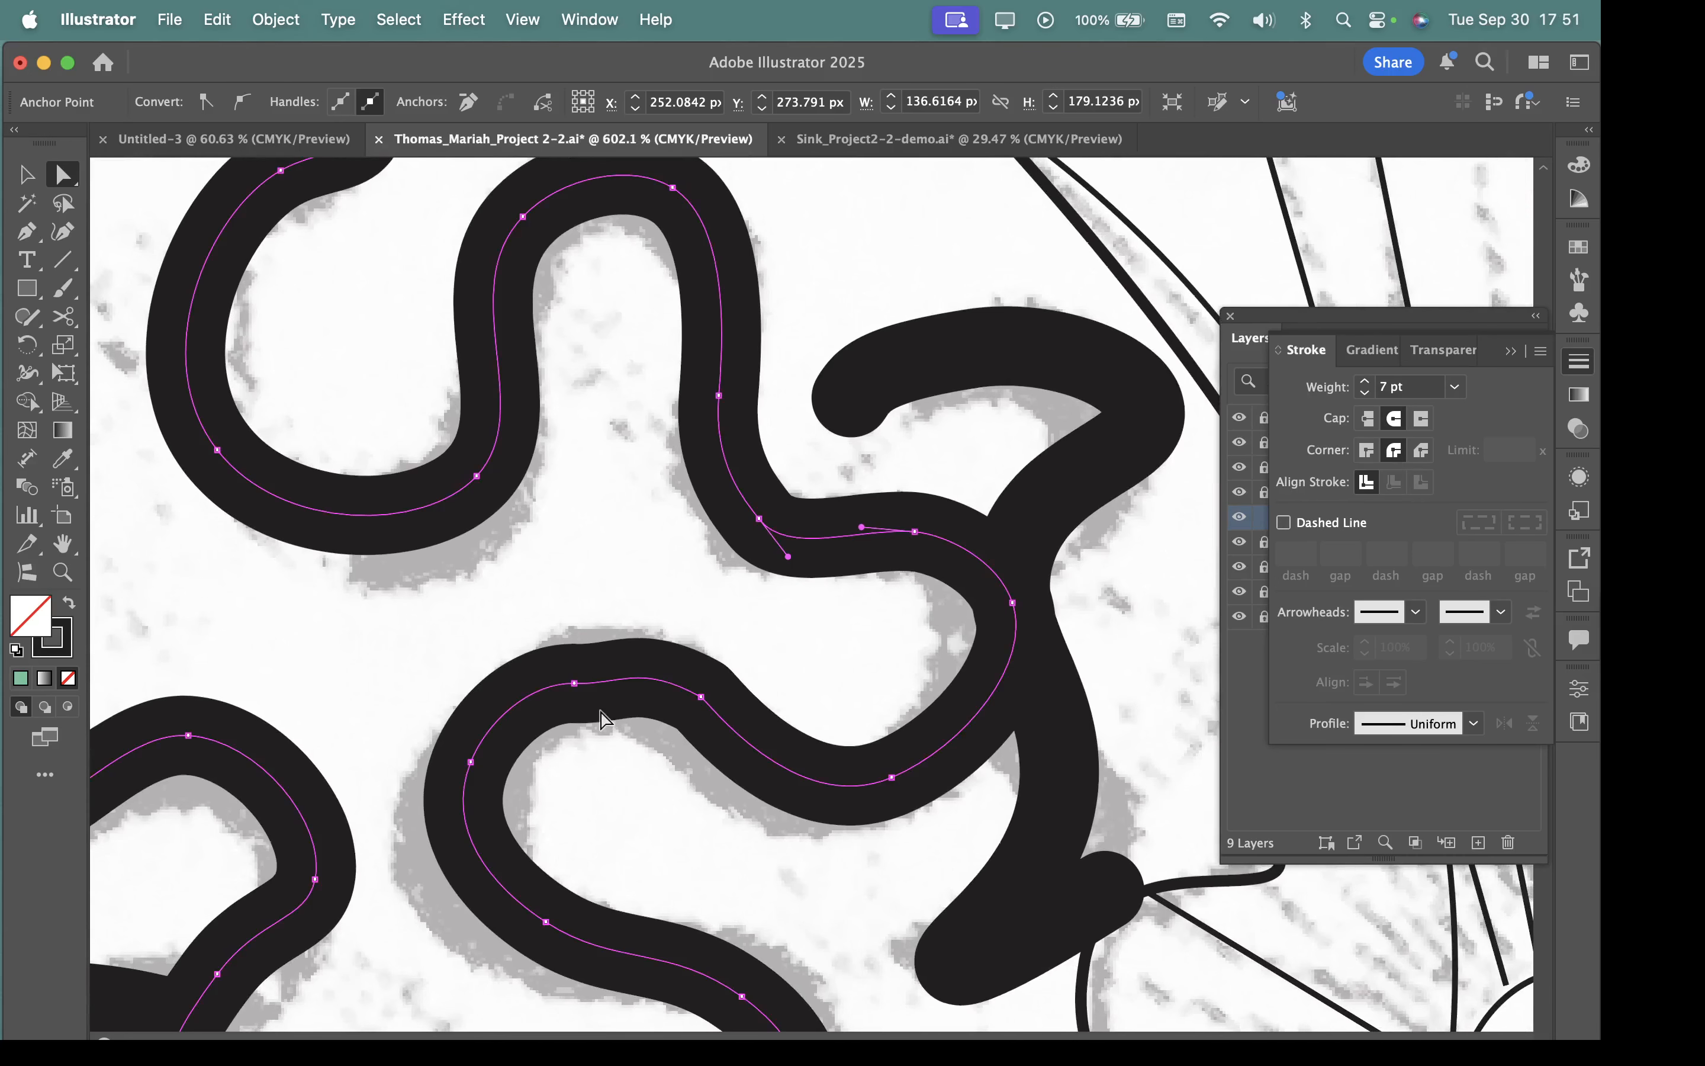
{"action": "left_click_drag", "start_coordinate": [487, 715], "coordinate": [909, 348]}
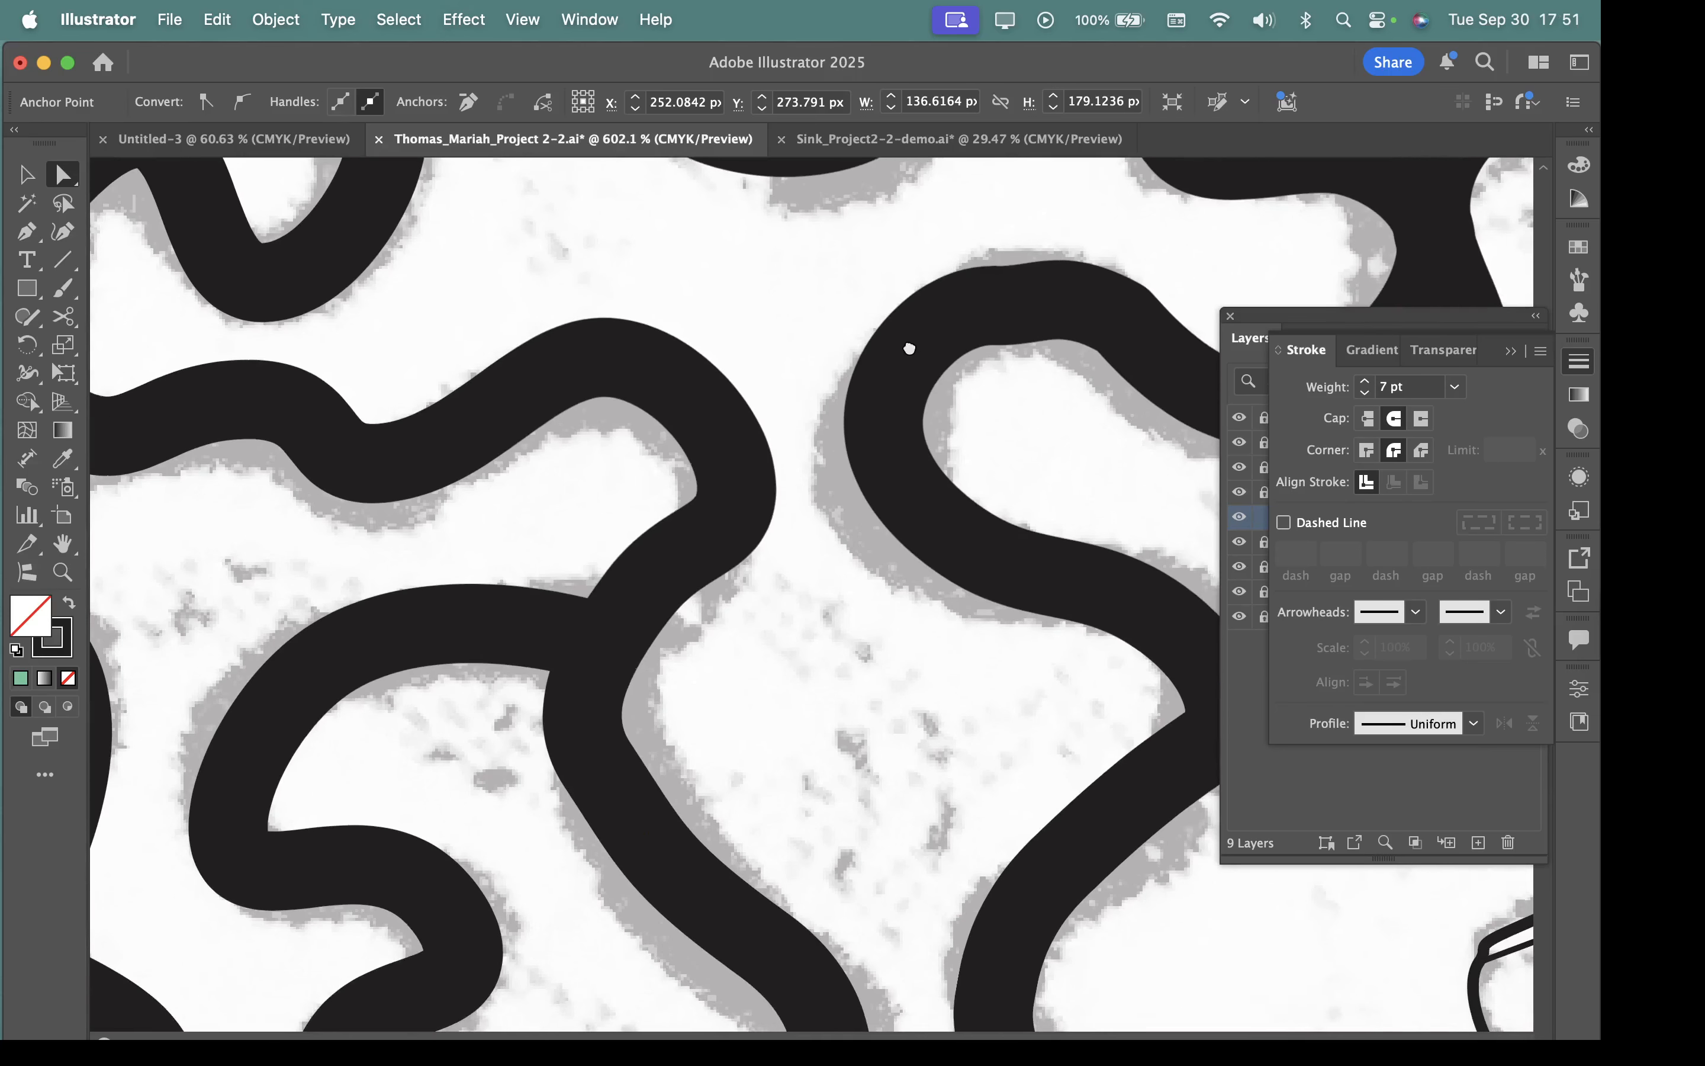
{"action": "left_click_drag", "start_coordinate": [956, 810], "coordinate": [815, 736]}
{"action": "left_click_drag", "start_coordinate": [1110, 814], "coordinate": [1248, 910]}
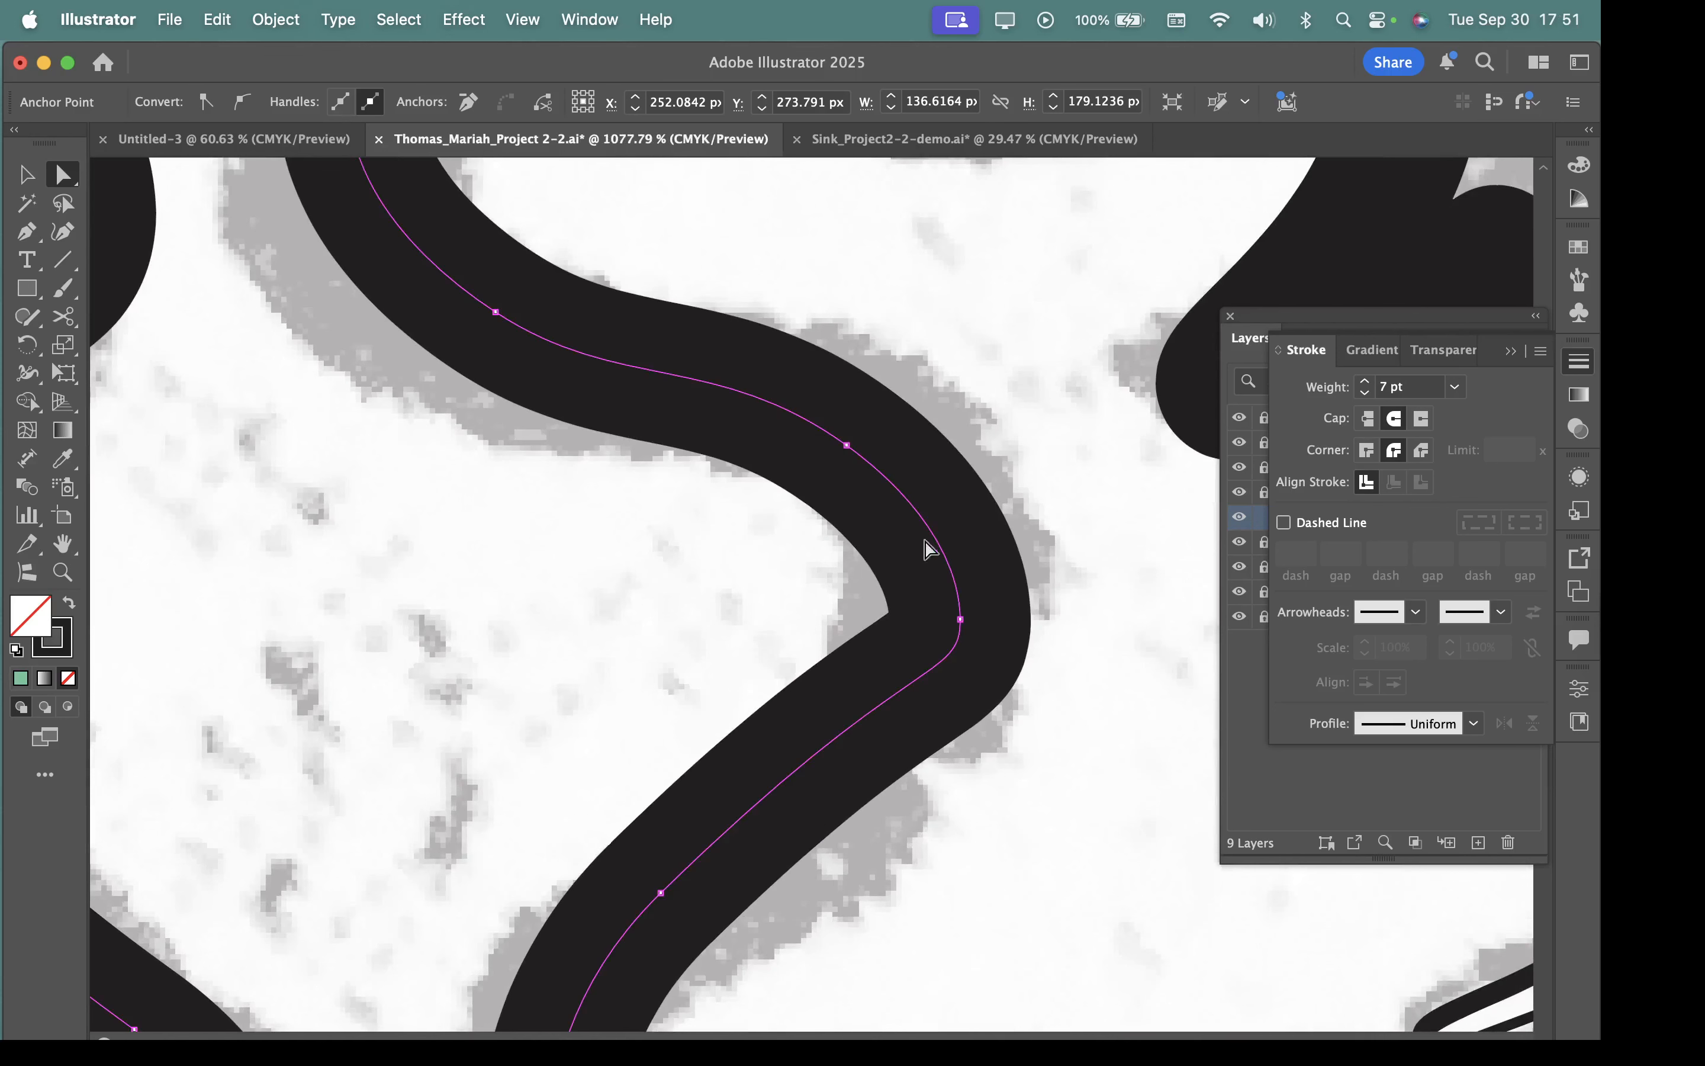
{"action": "left_click", "coordinate": [960, 619]}
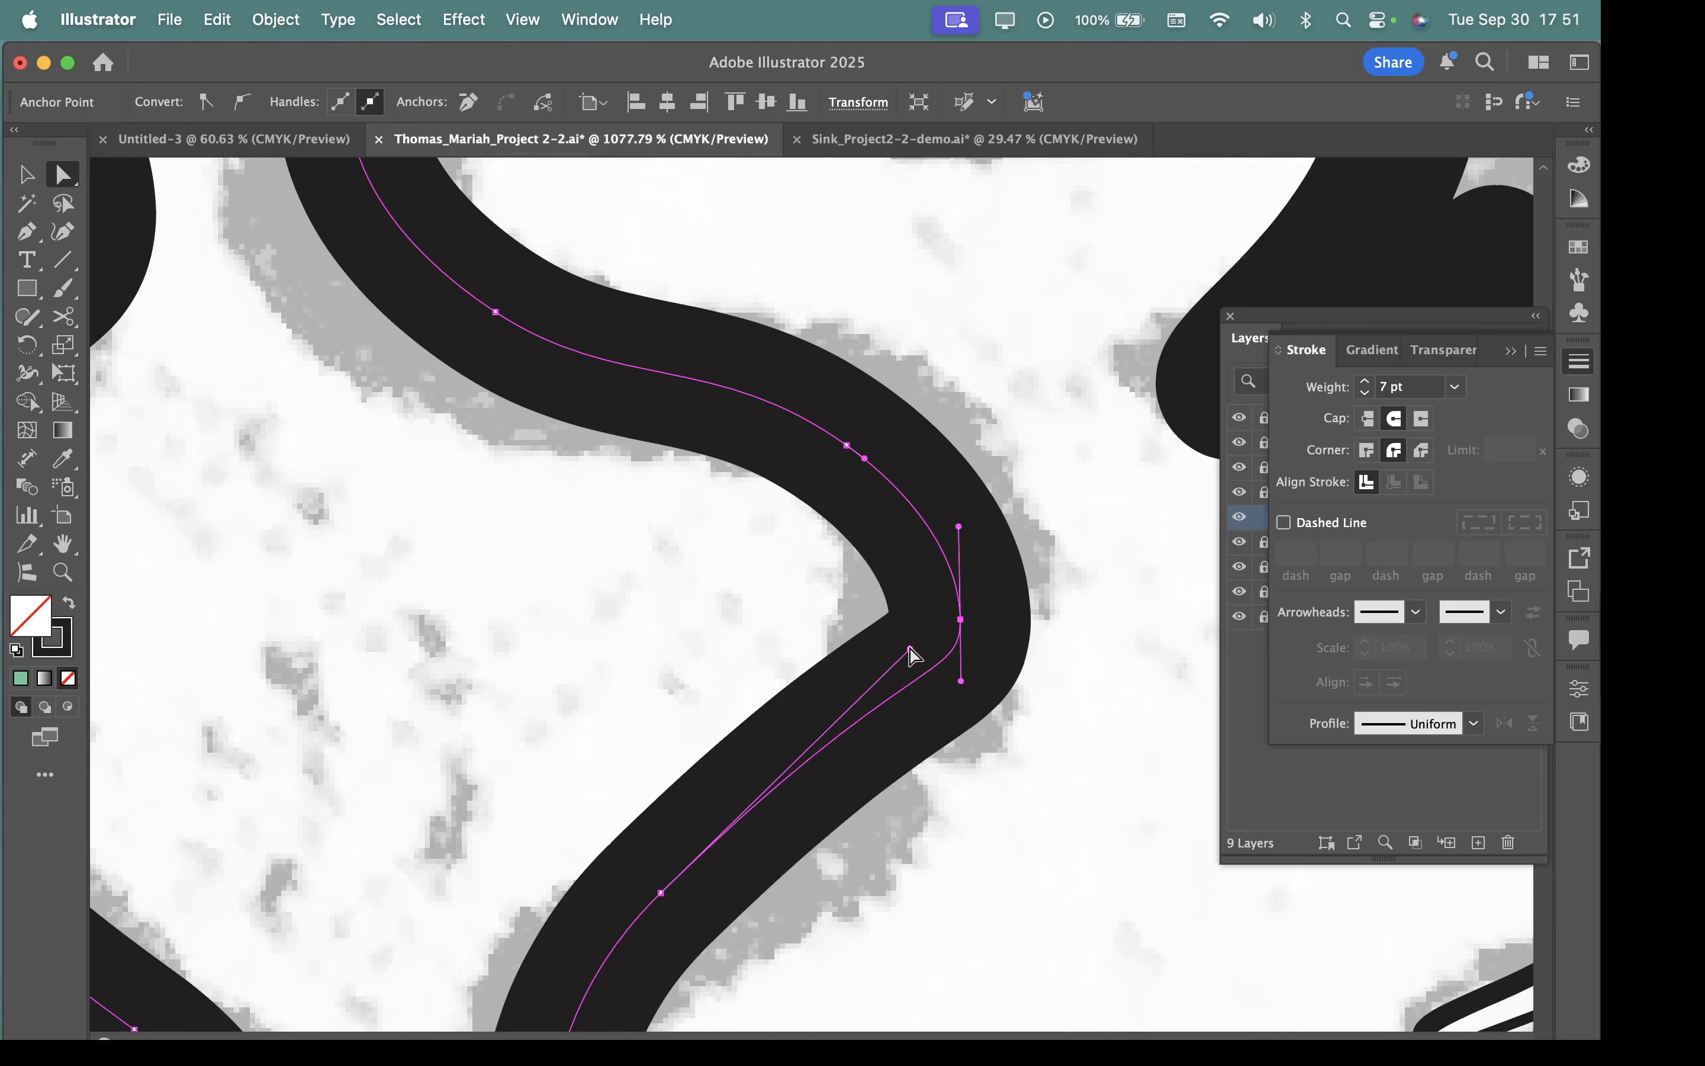
{"action": "left_click_drag", "start_coordinate": [911, 654], "coordinate": [846, 733]}
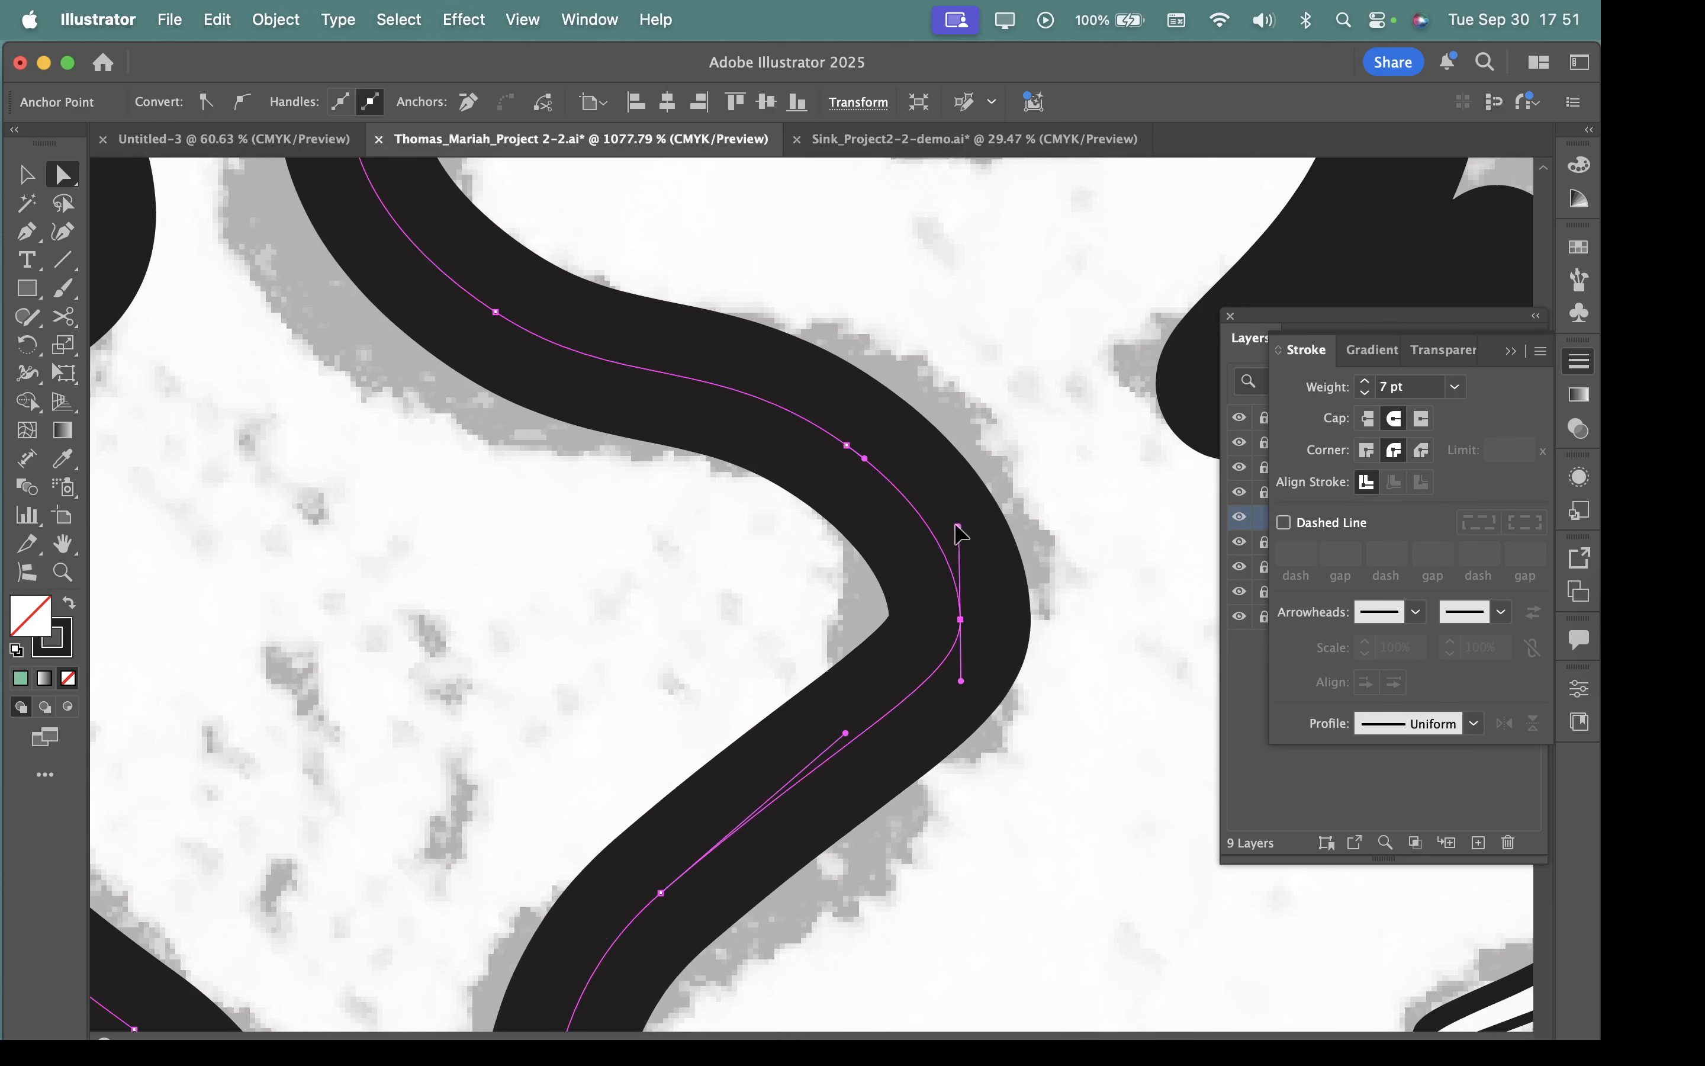
{"action": "left_click_drag", "start_coordinate": [956, 525], "coordinate": [837, 437]}
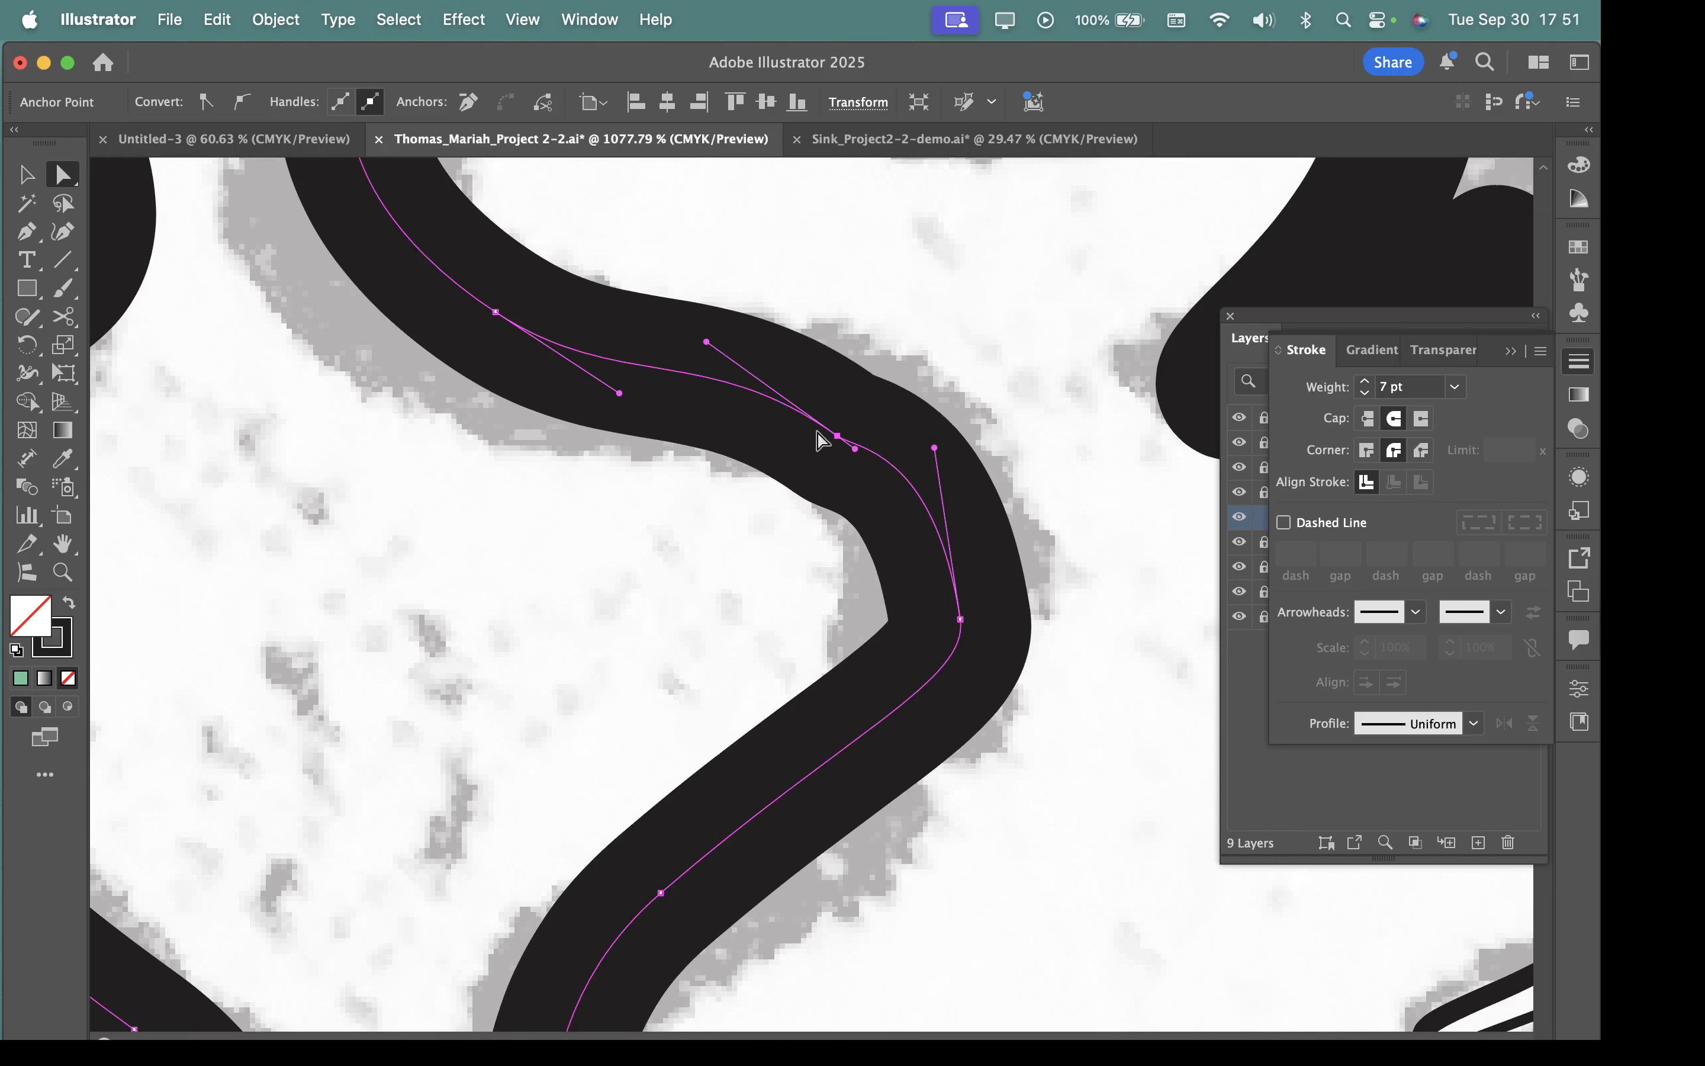
{"action": "mouse_move", "coordinate": [838, 436]}
{"action": "left_mouse_down"}
{"action": "mouse_move", "coordinate": [855, 406]}
{"action": "mouse_move", "coordinate": [859, 440]}
{"action": "mouse_move", "coordinate": [858, 367]}
{"action": "mouse_move", "coordinate": [881, 486]}
{"action": "mouse_move", "coordinate": [852, 424]}
{"action": "left_mouse_up"}
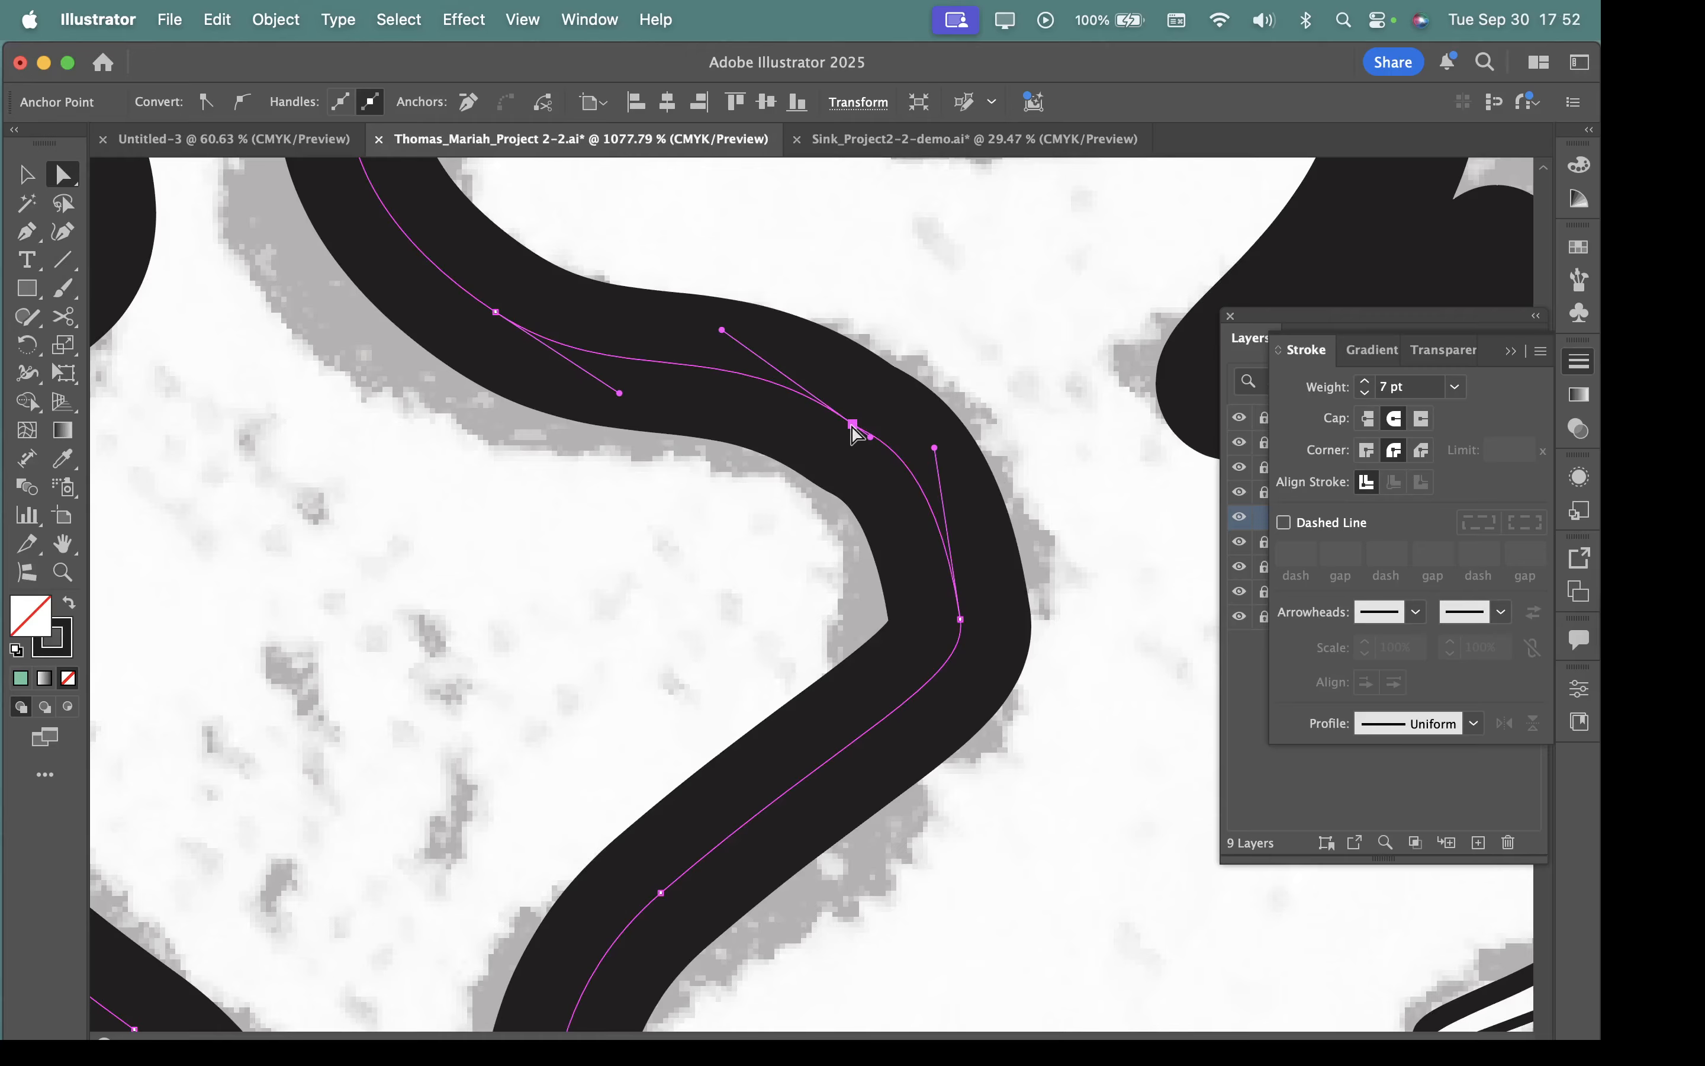
Try to delete the extra anchor just above the sharp bend from the winding path, and undo each deletion.
{"action": "key", "text": "Delete"}
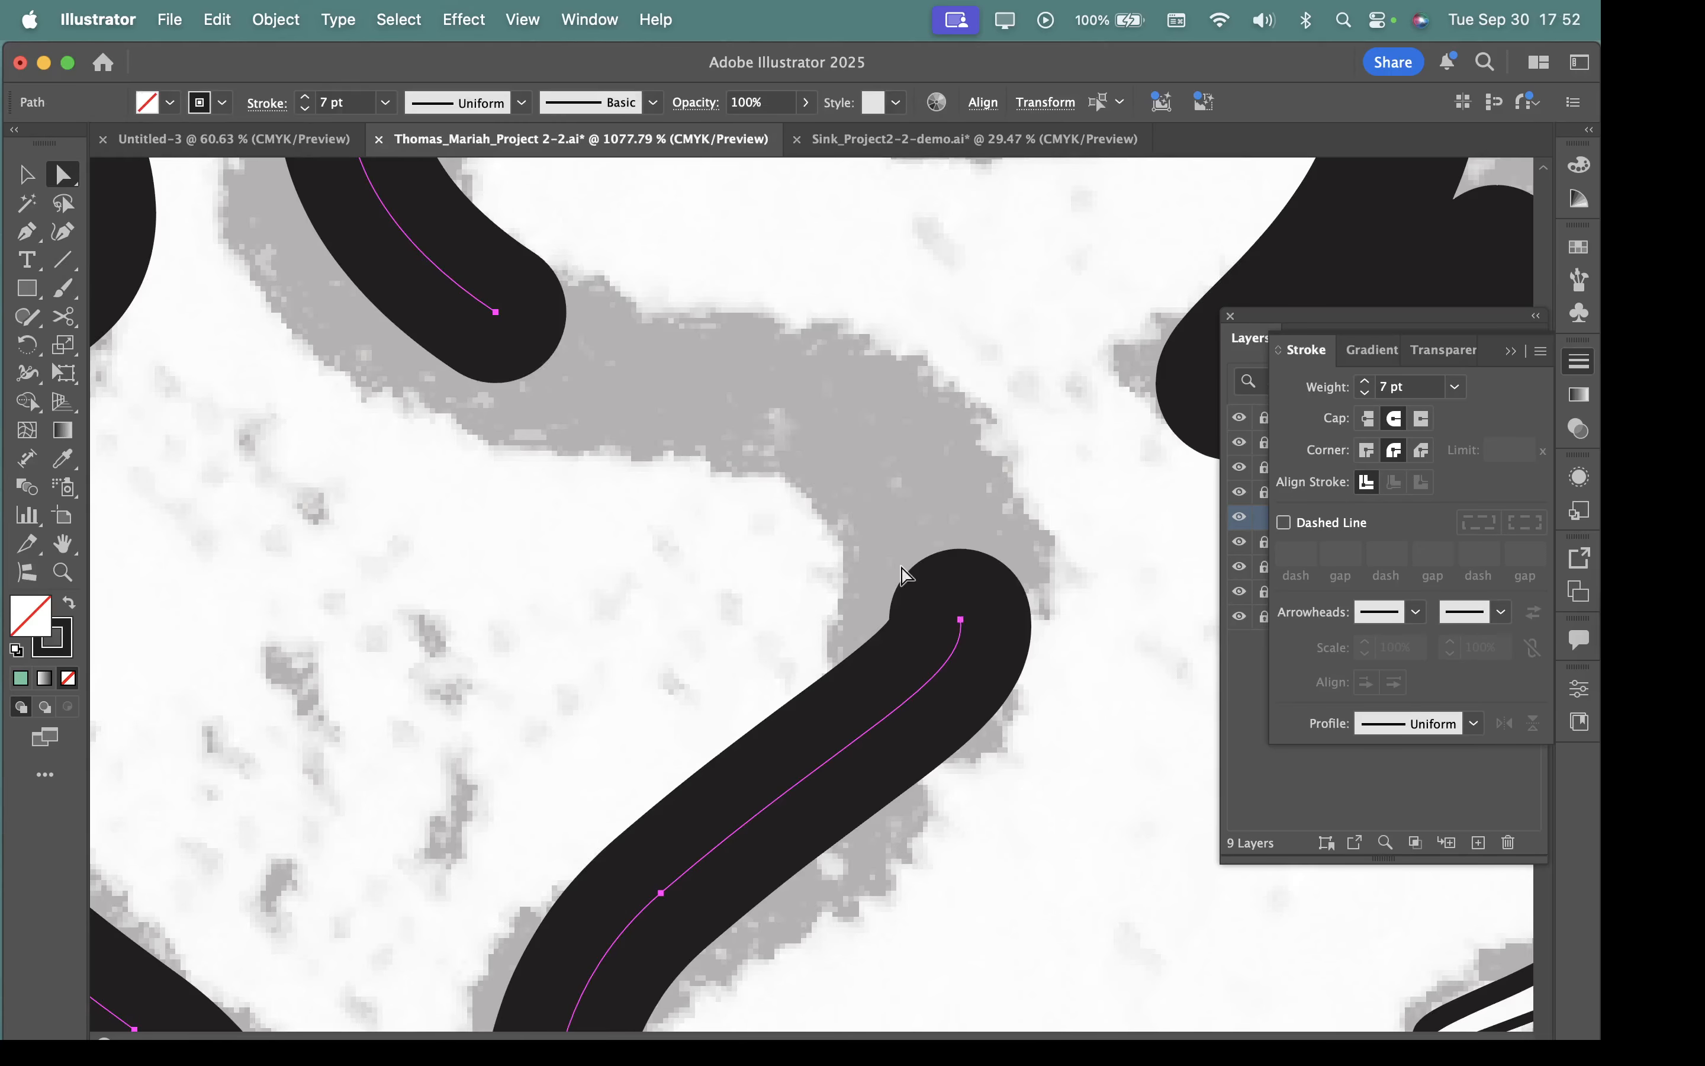
{"action": "key", "text": "super+z"}
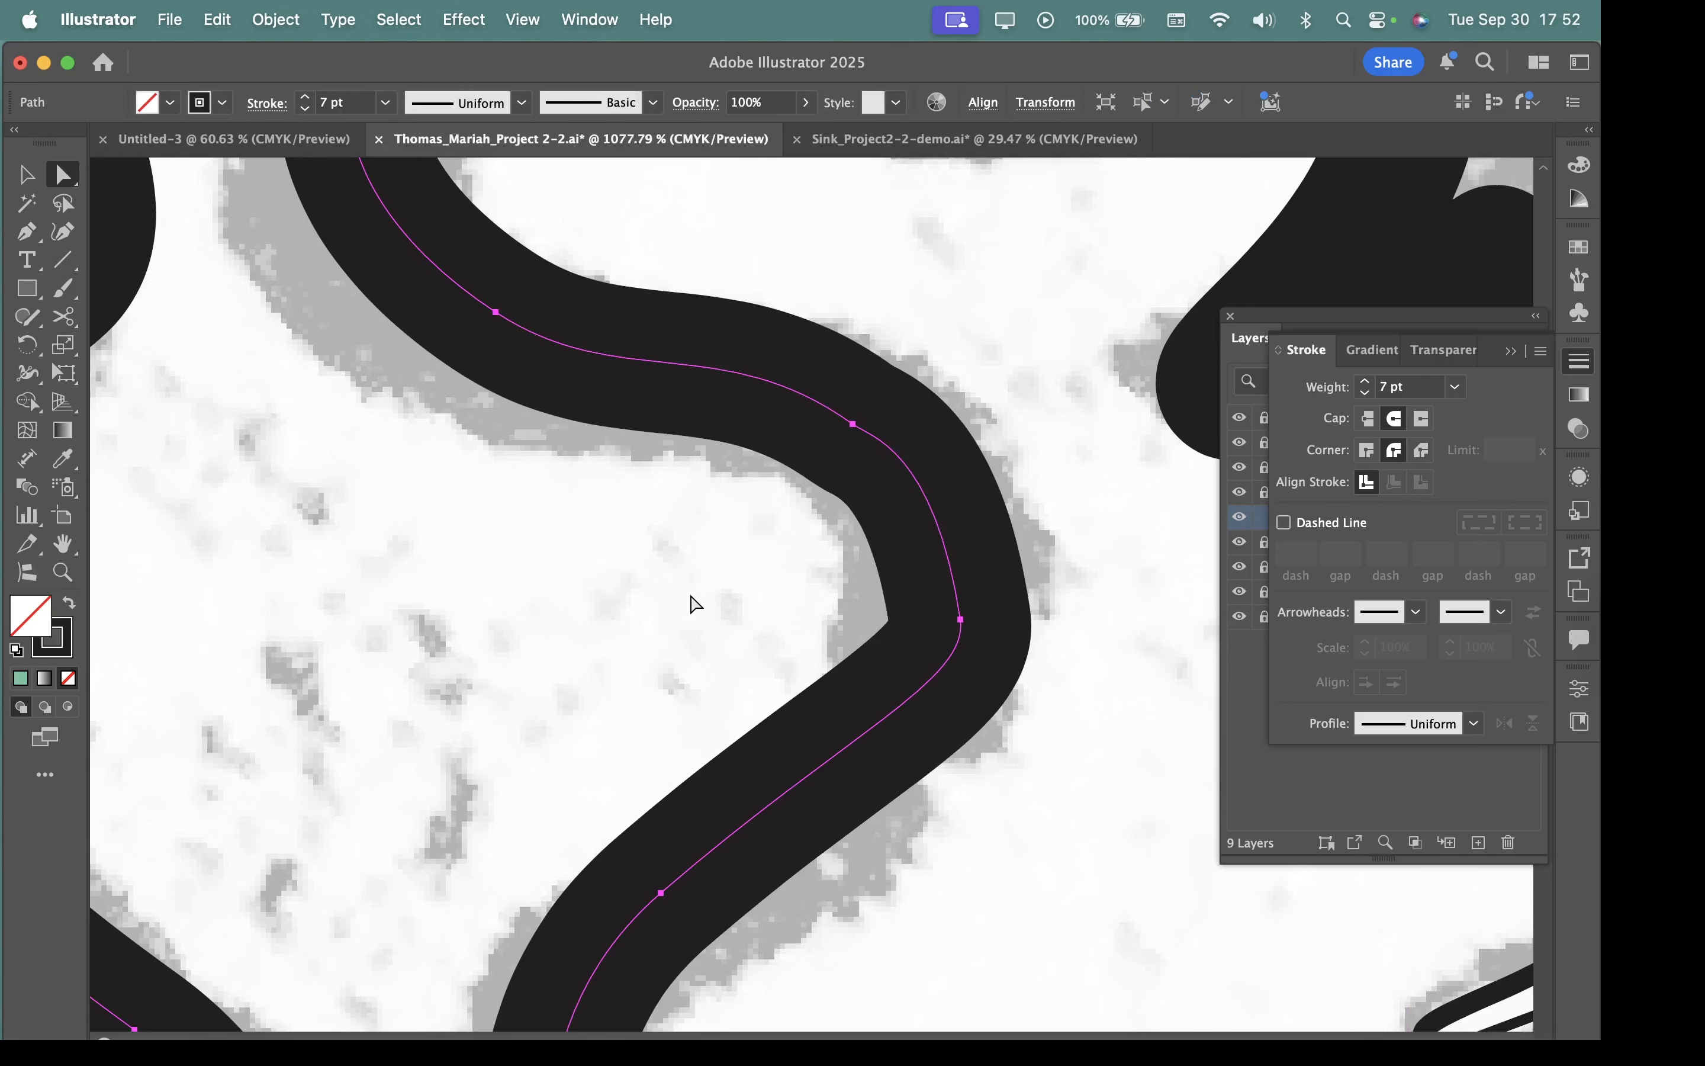
{"action": "key", "text": "Delete"}
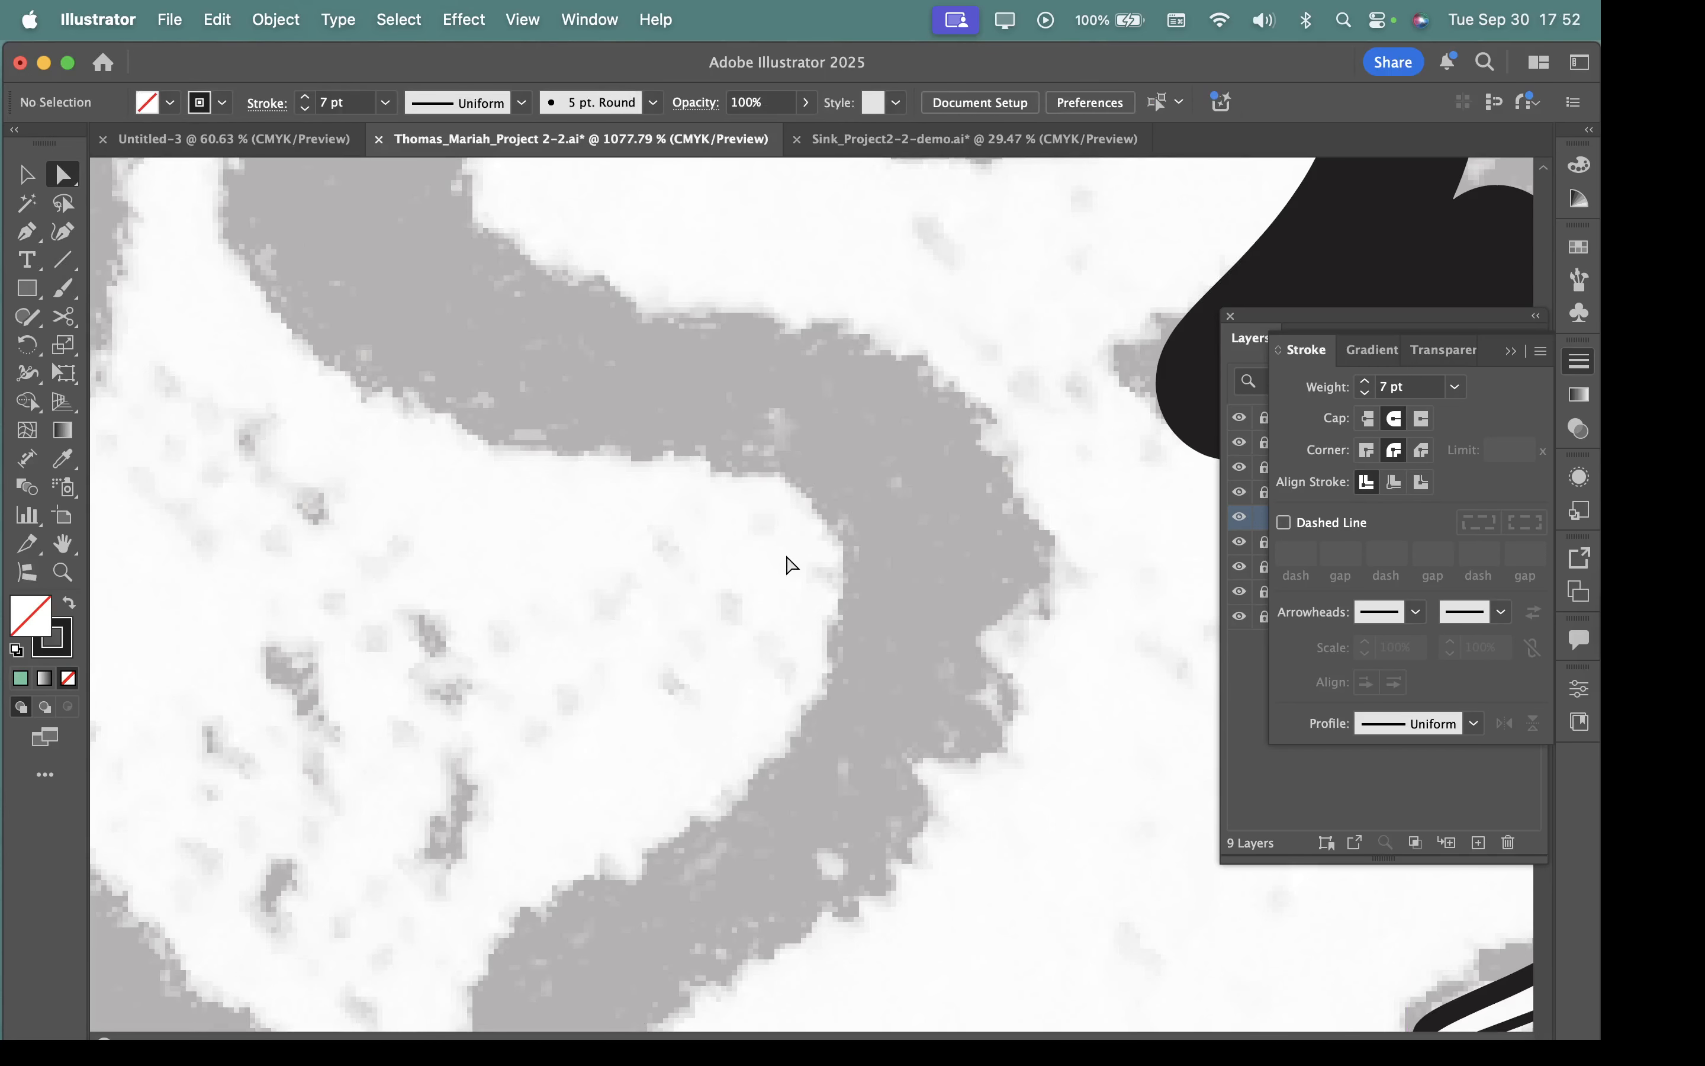
{"action": "key", "text": "super+z"}
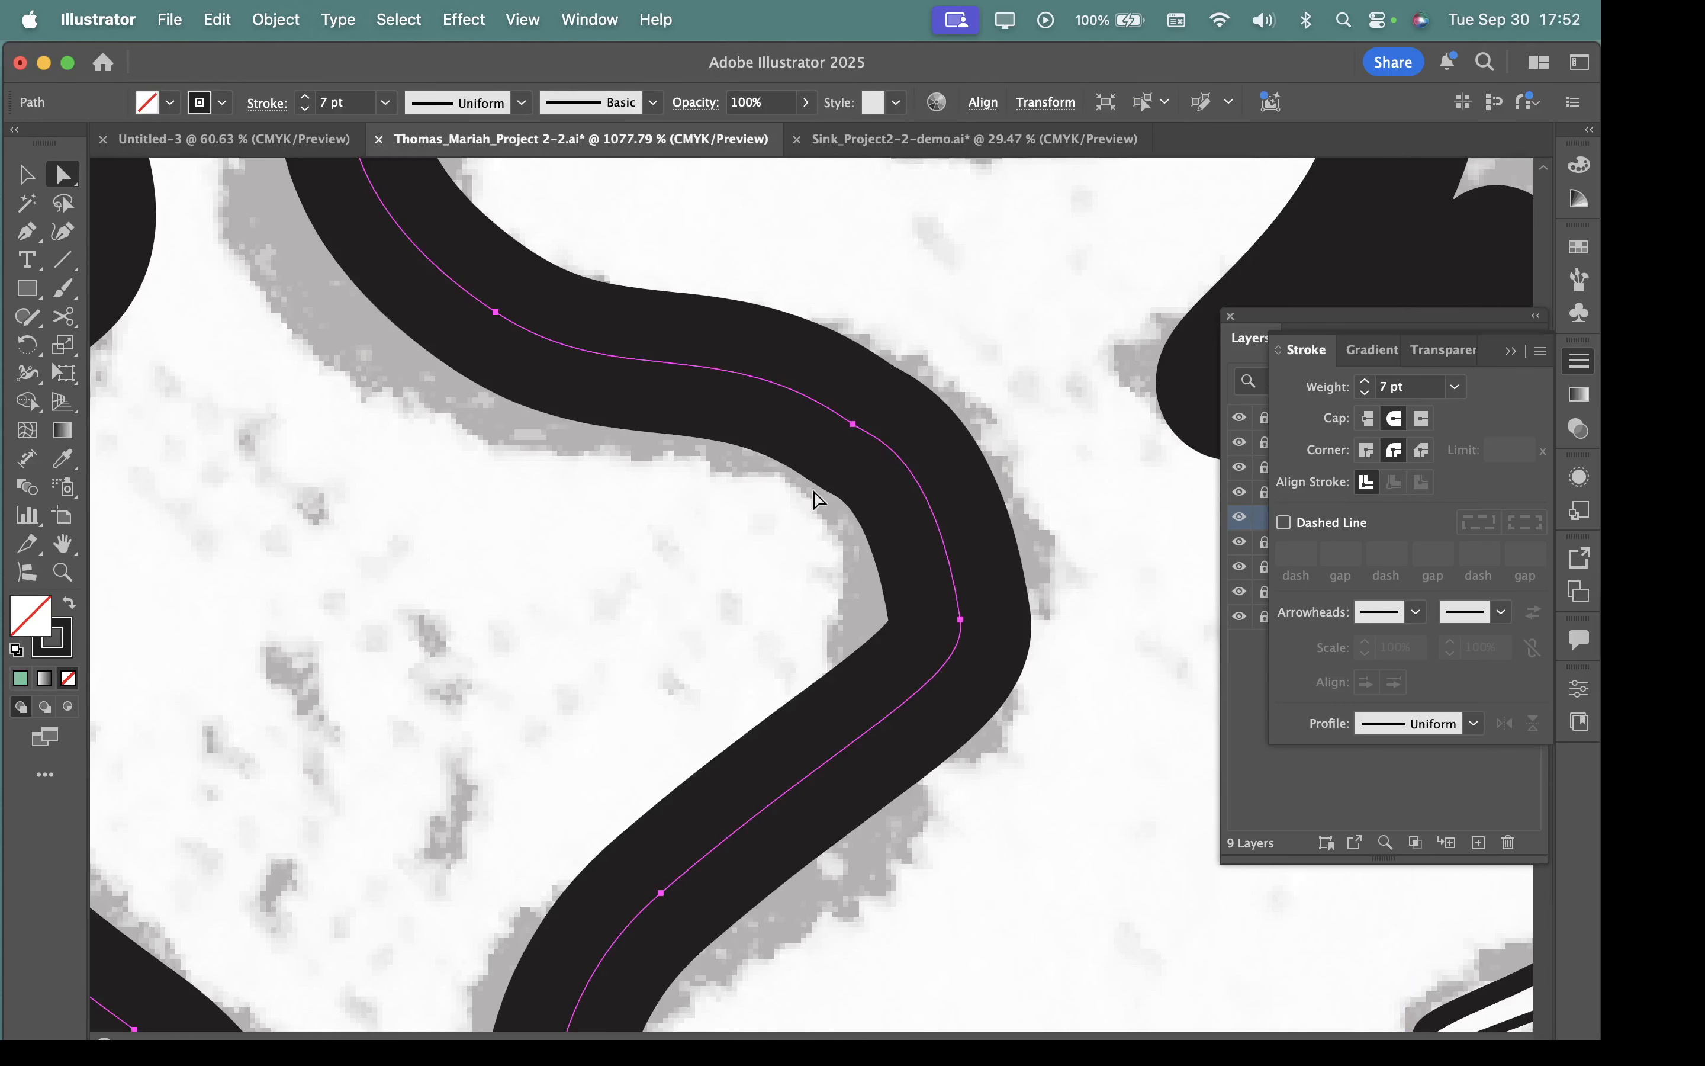
{"action": "left_click", "coordinate": [853, 426]}
{"action": "key", "text": "Delete"}
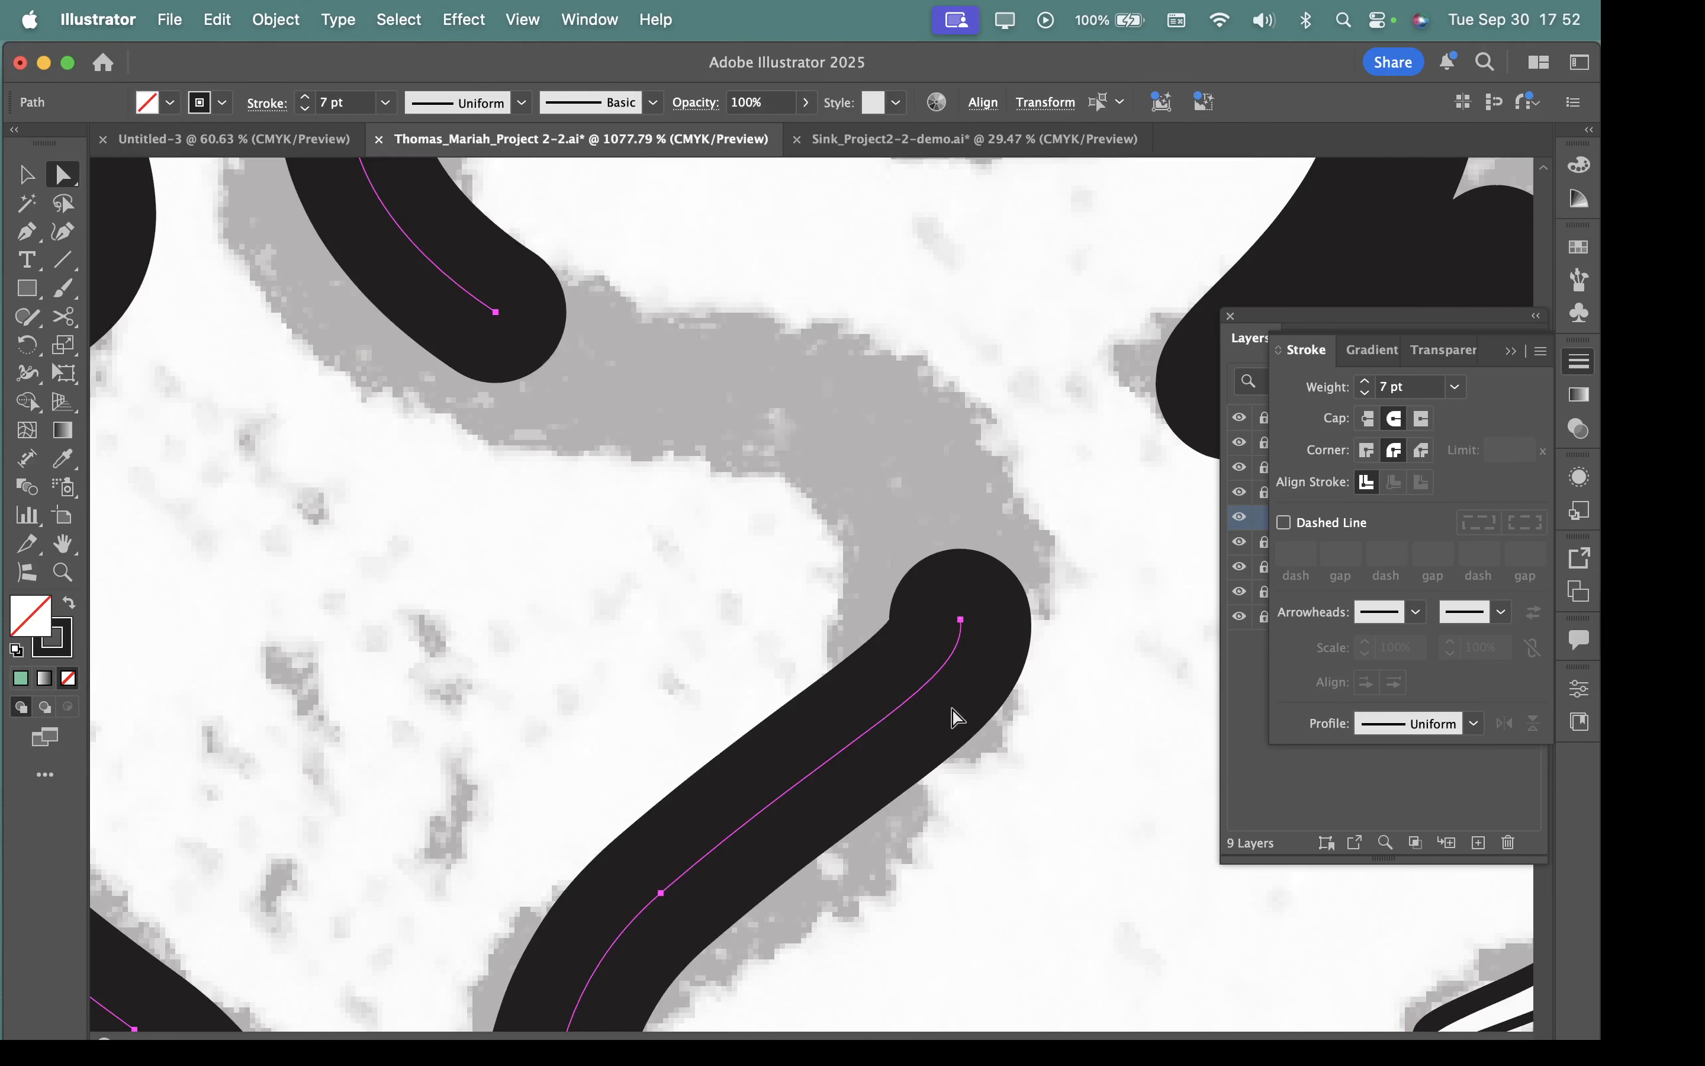
{"action": "key", "text": "super+z"}
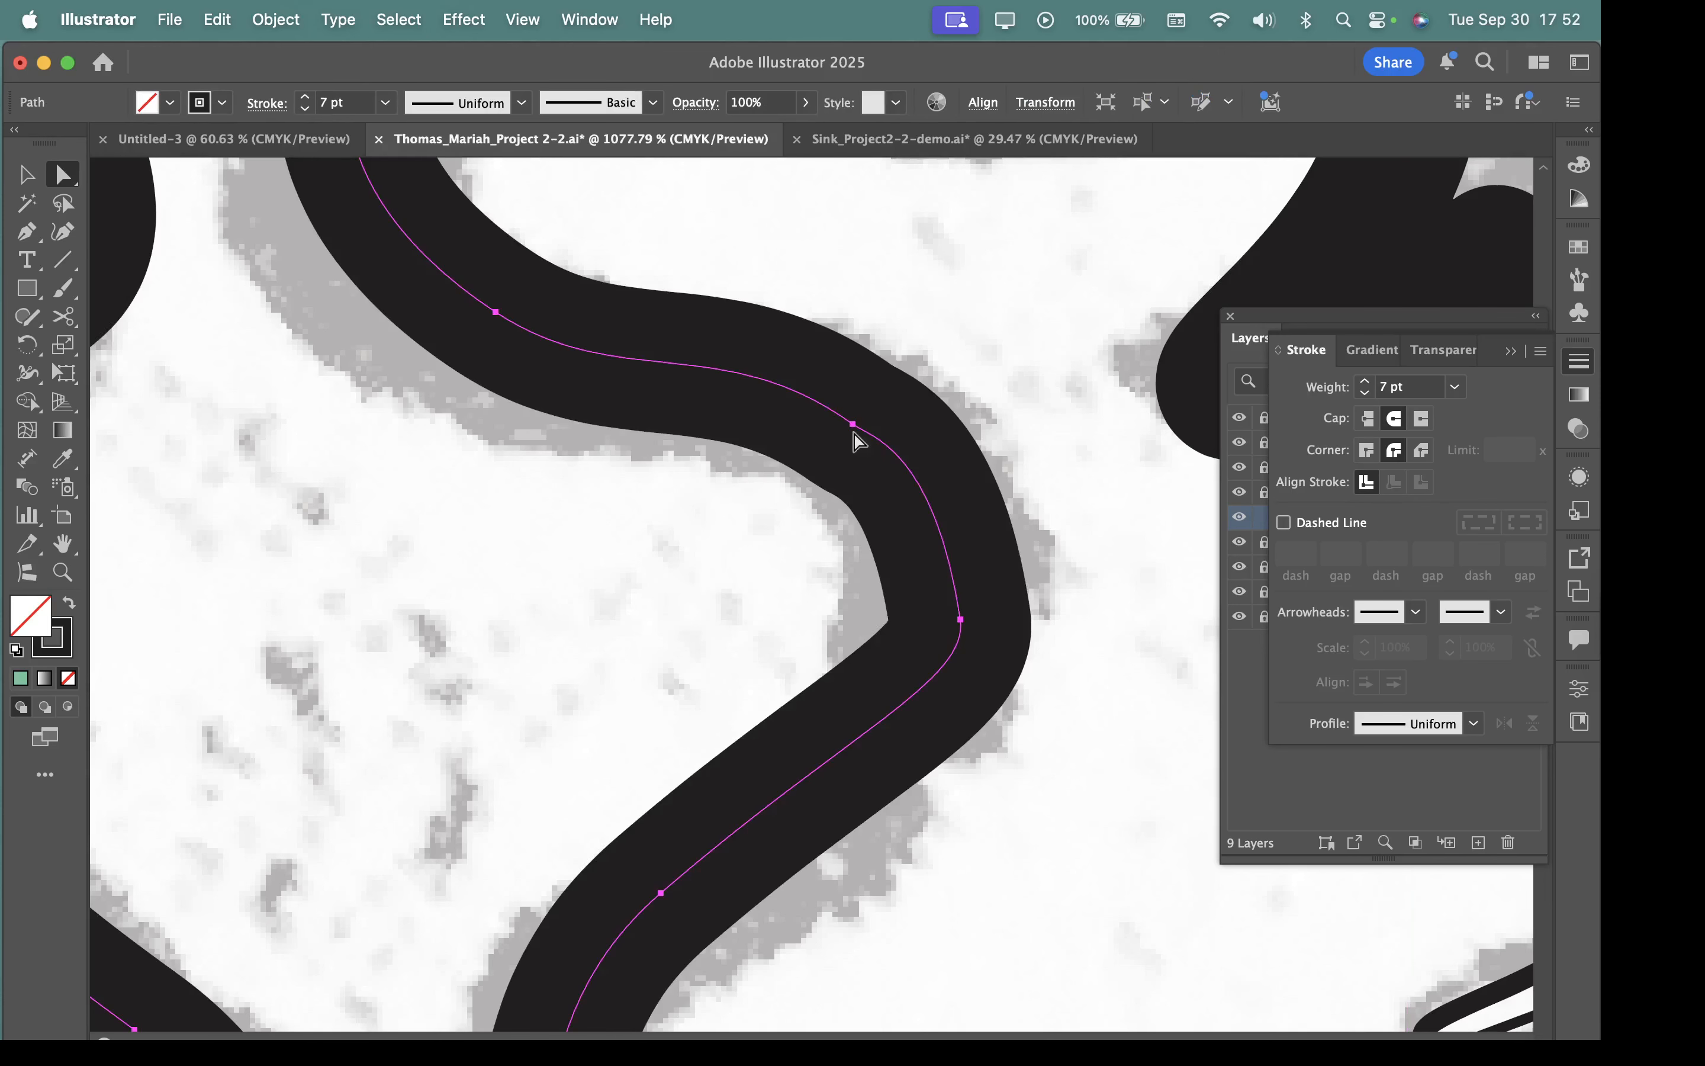
Remove the extra anchor just above the sharp bend with the Delete Anchor Point tool, keeping the winding path connected.
{"action": "left_click", "coordinate": [27, 231]}
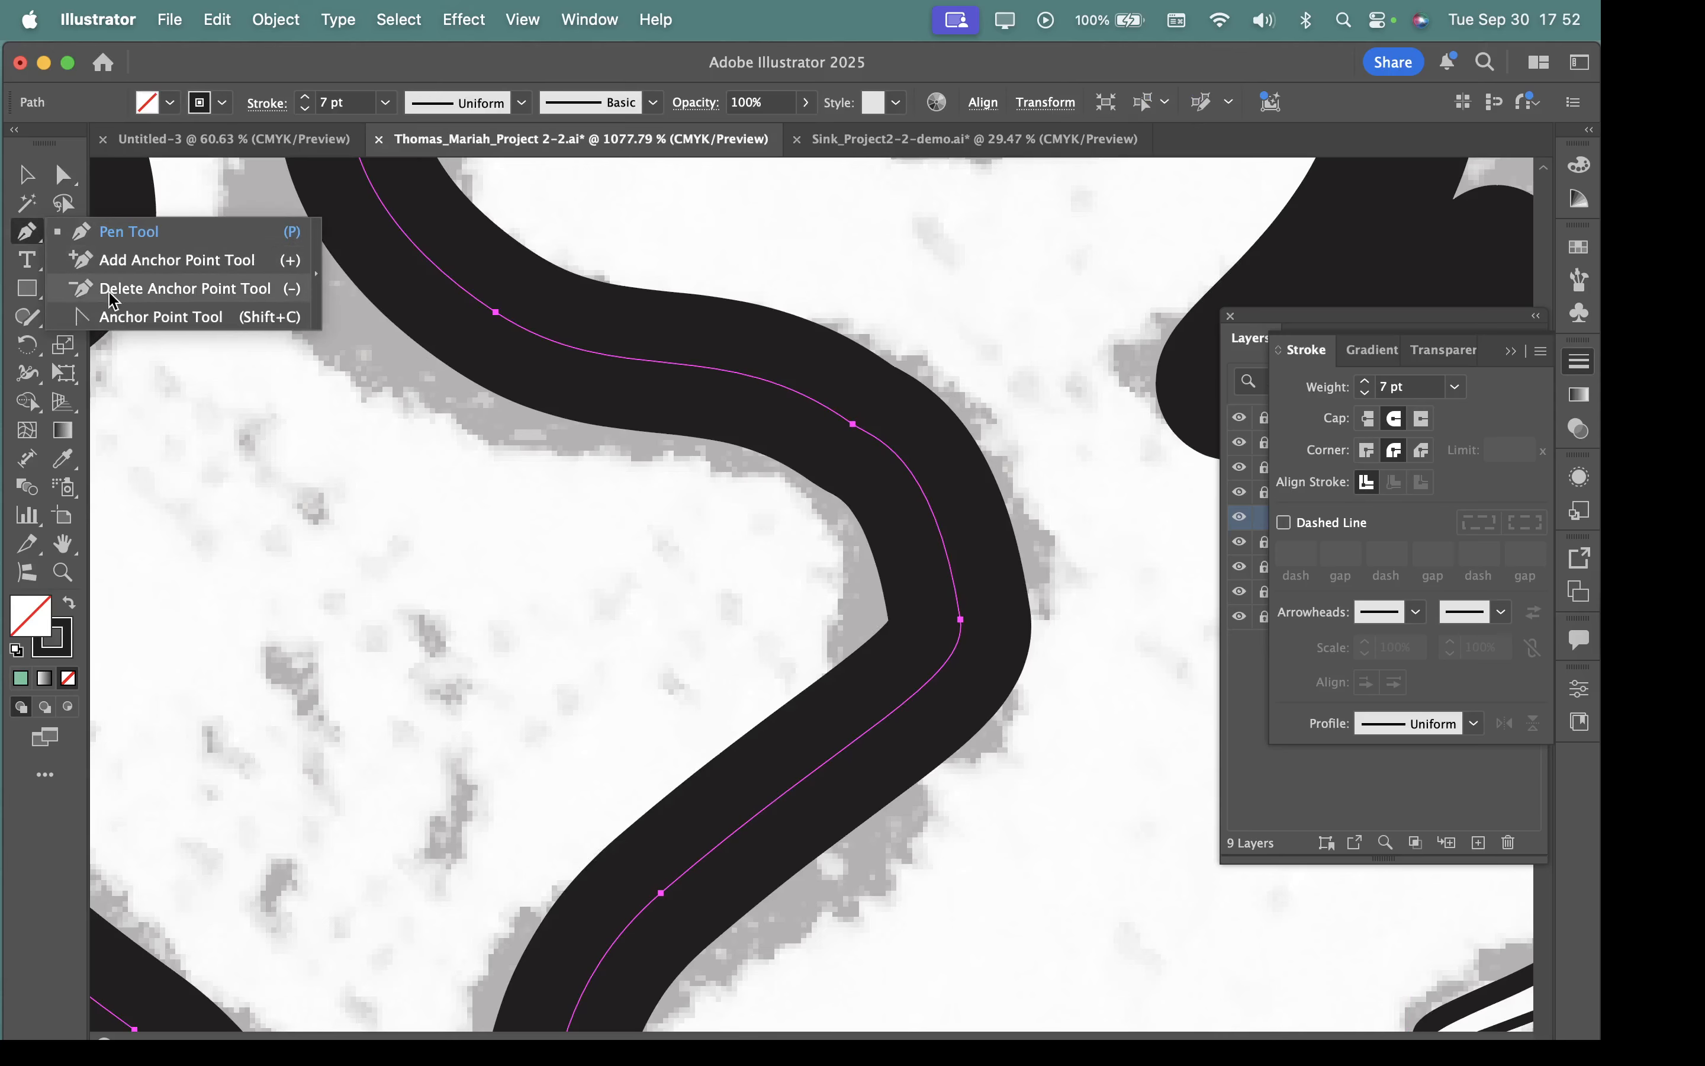
{"action": "left_click", "coordinate": [151, 296]}
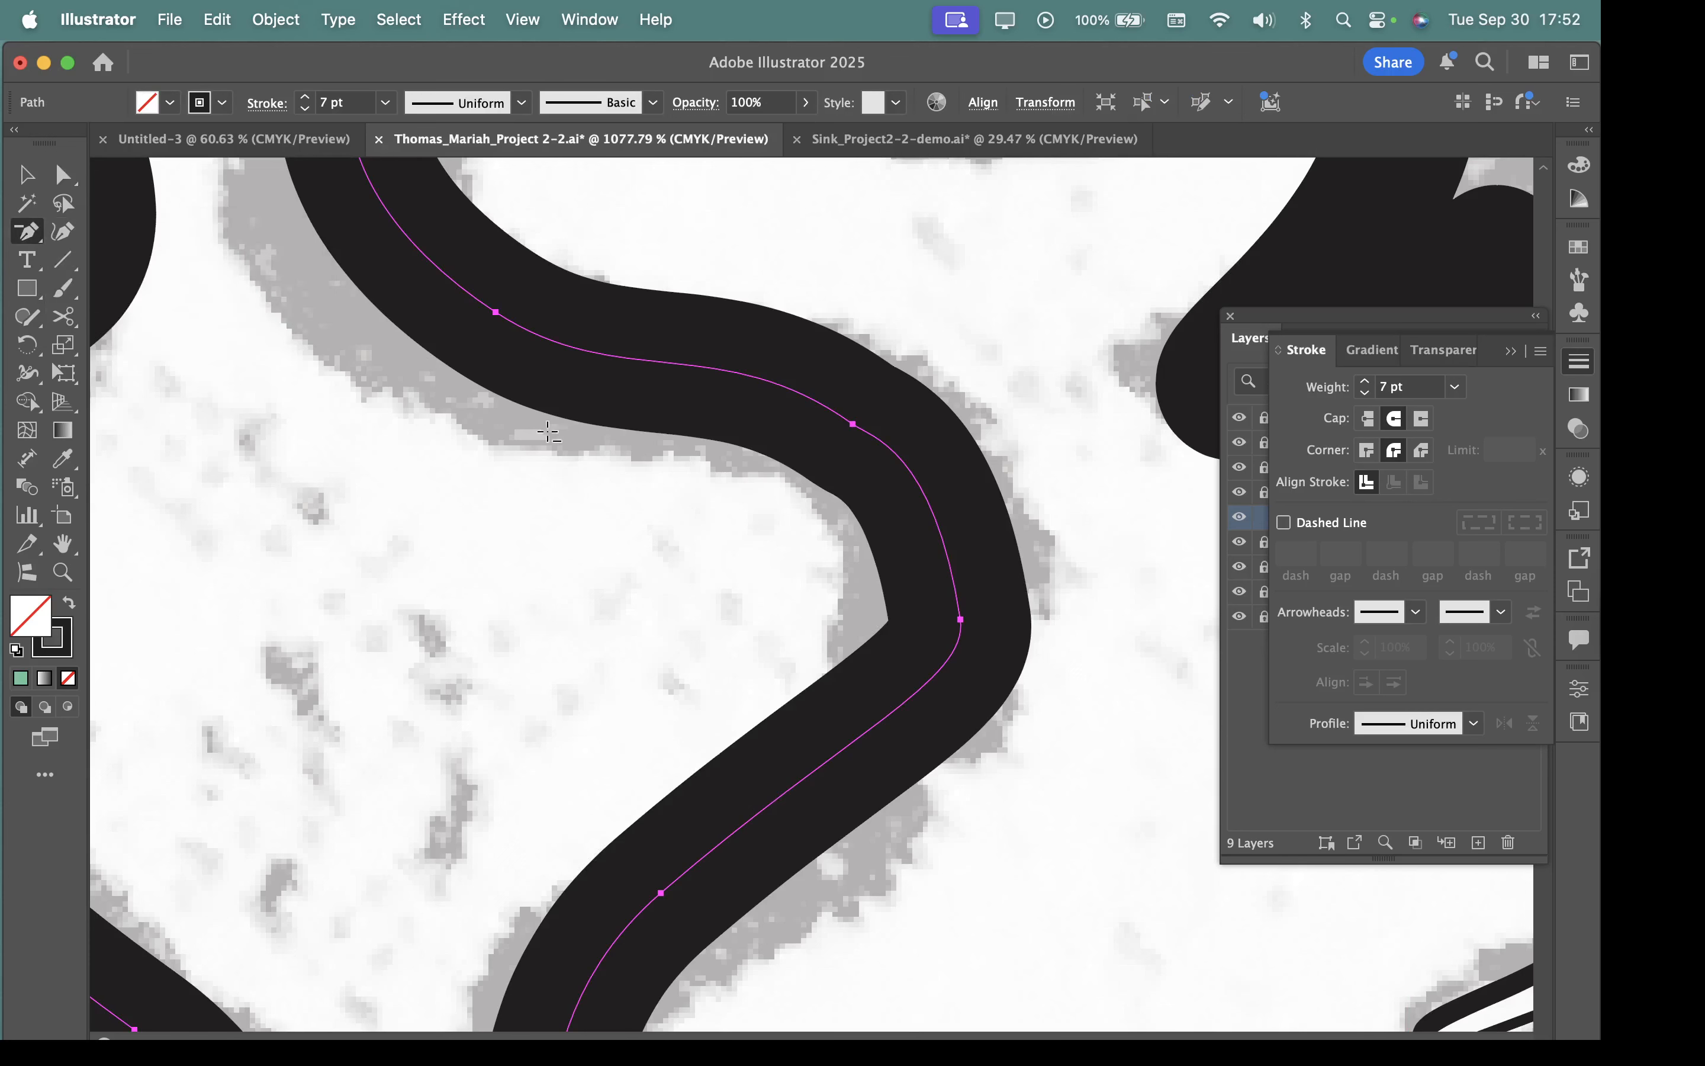
{"action": "left_click", "coordinate": [853, 423]}
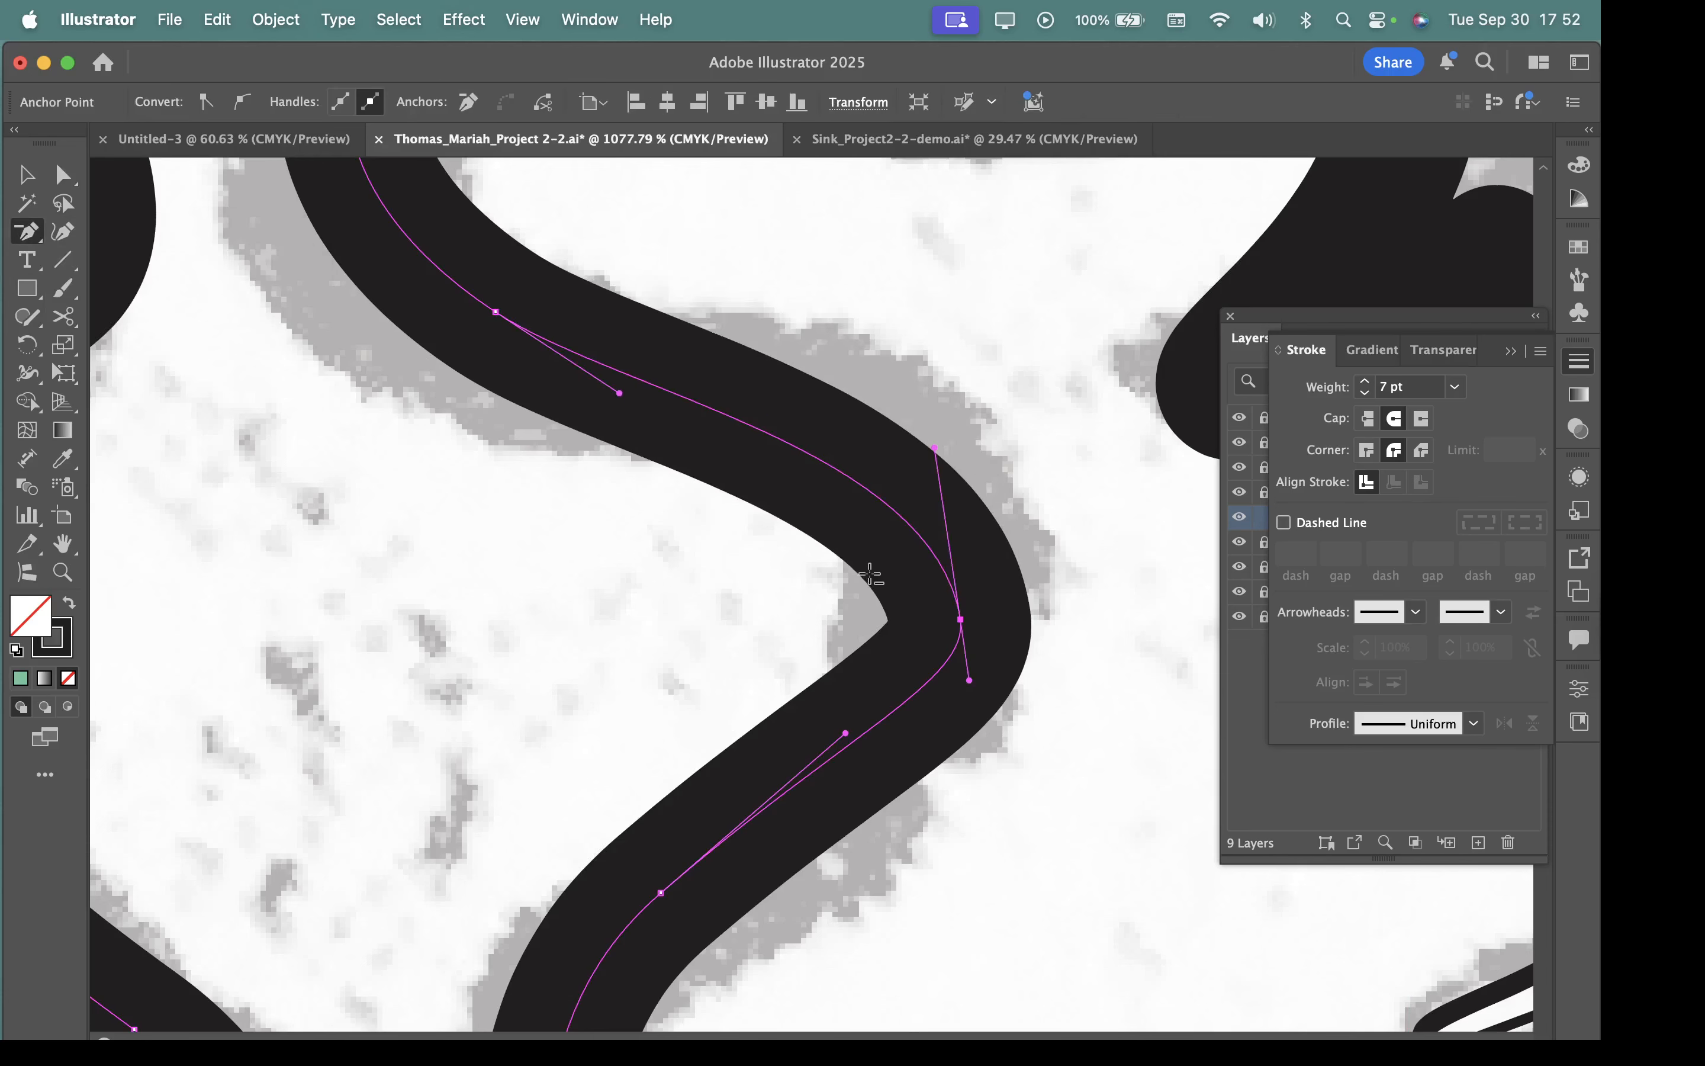
Lengthen the bend anchor's upper handle and move the preceding anchor outward so the winding stroke follows the grey tracing.
{"action": "left_click", "coordinate": [63, 174]}
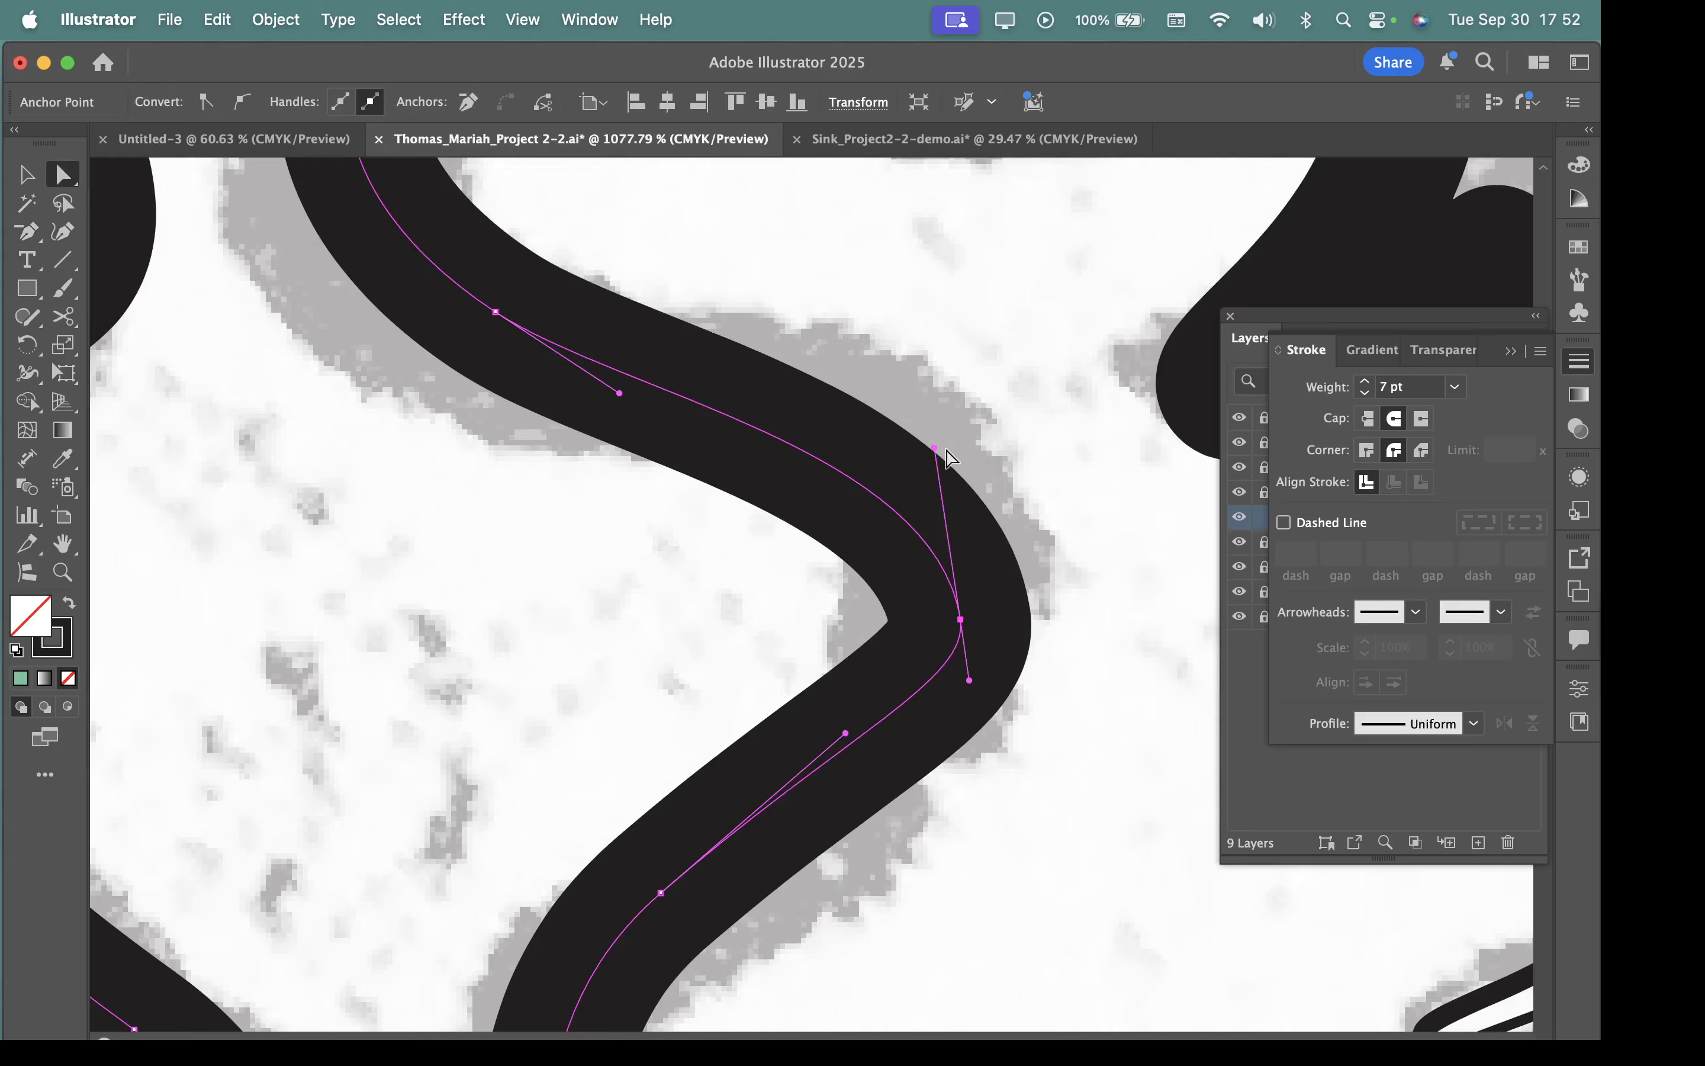
{"action": "left_click_drag", "start_coordinate": [934, 447], "coordinate": [971, 337]}
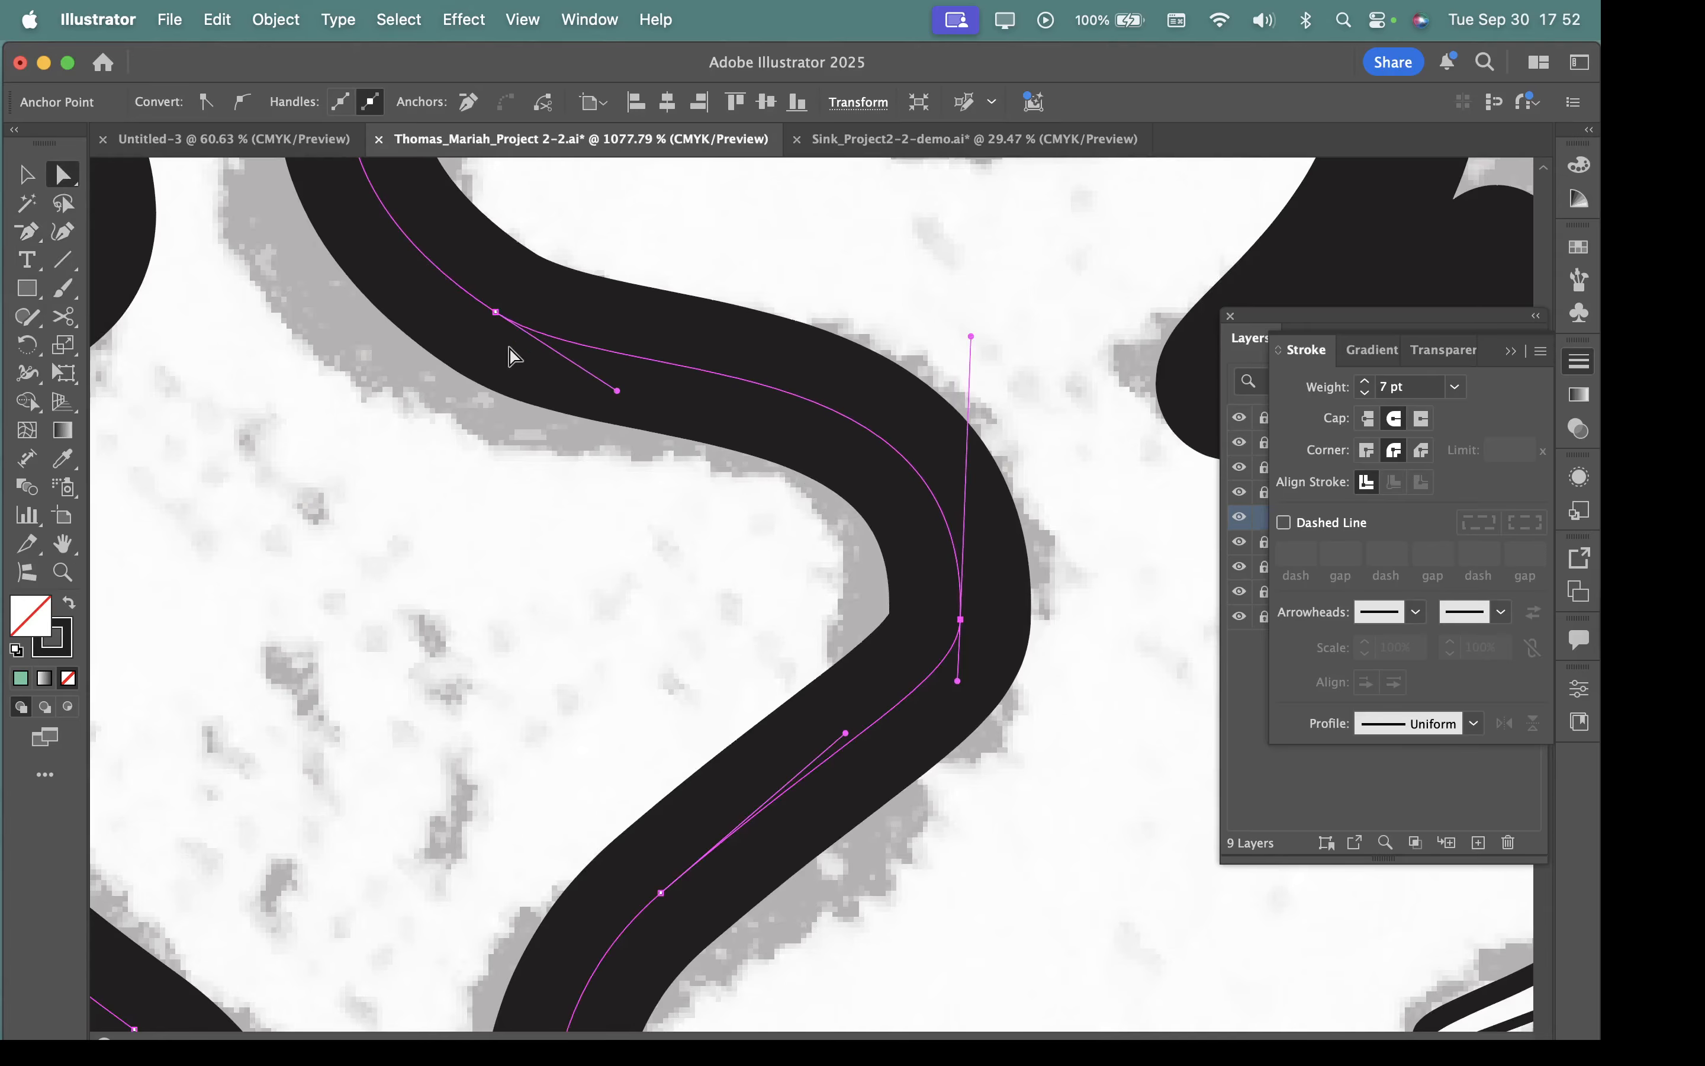
{"action": "left_click_drag", "start_coordinate": [496, 312], "coordinate": [448, 340]}
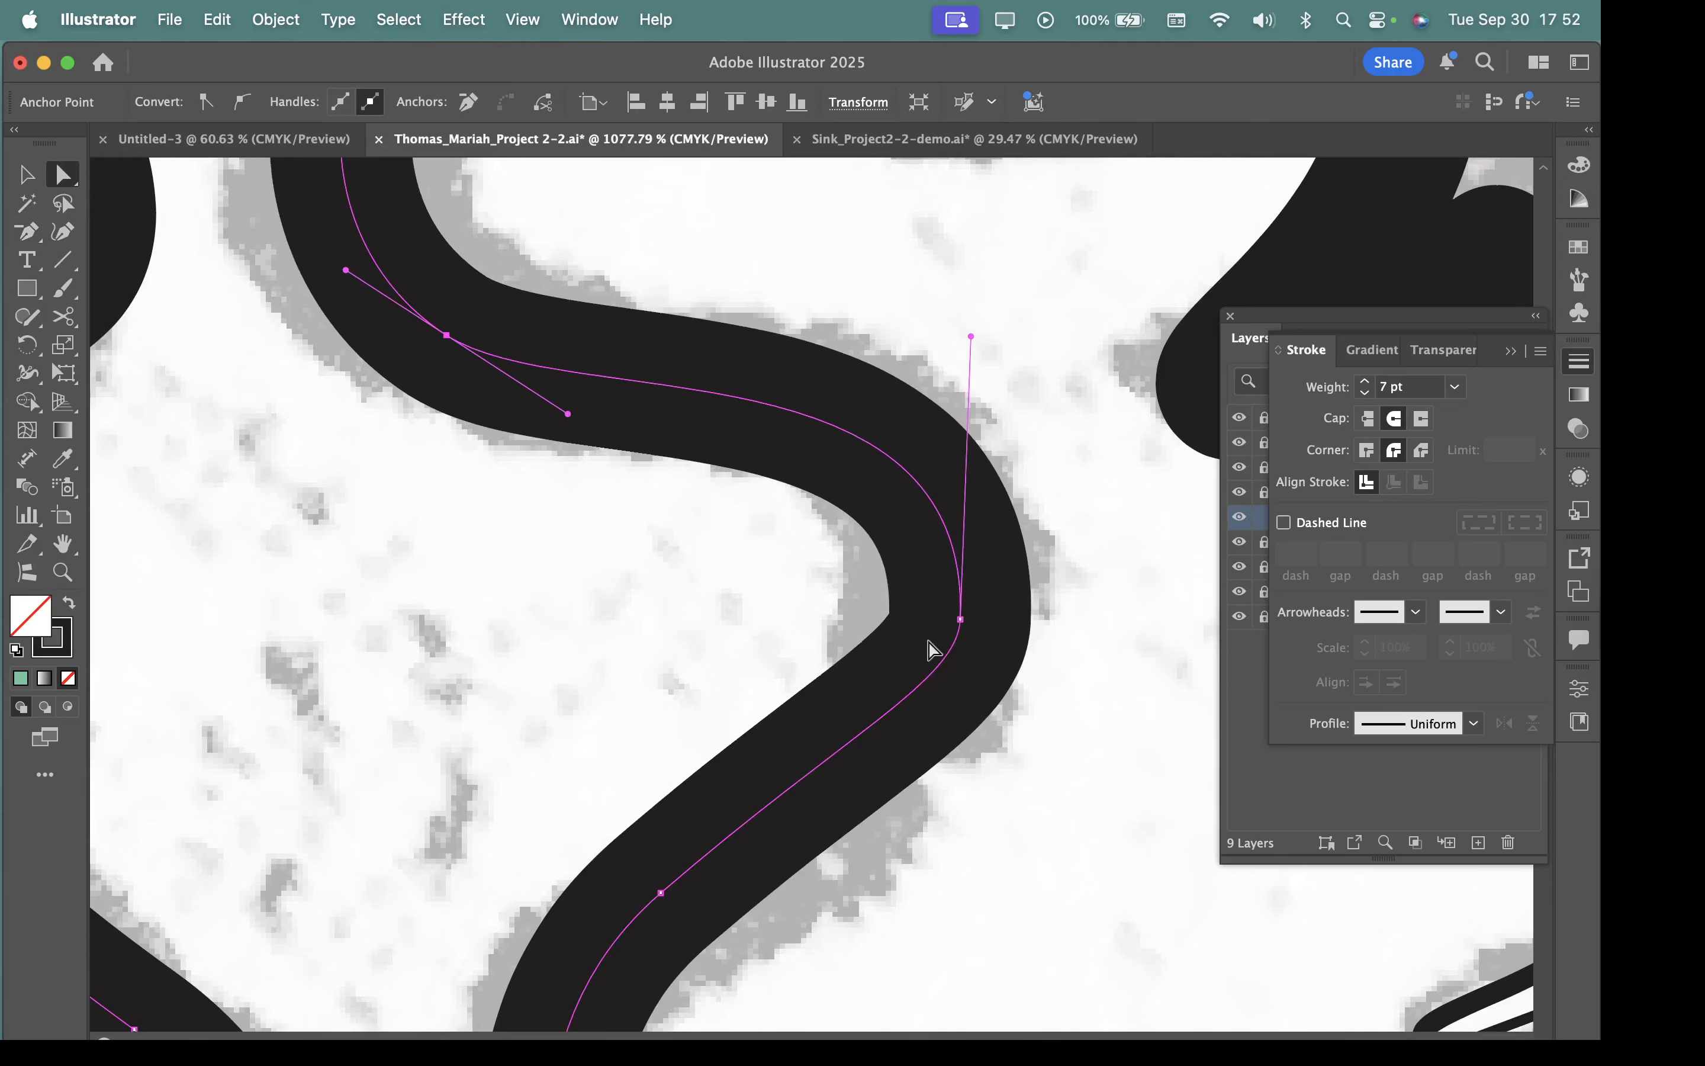
Shift the bend anchor slightly up and inward, and pull the next anchor's handle outward so the stroke follows the grey tracing.
{"action": "left_click_drag", "start_coordinate": [959, 619], "coordinate": [953, 592]}
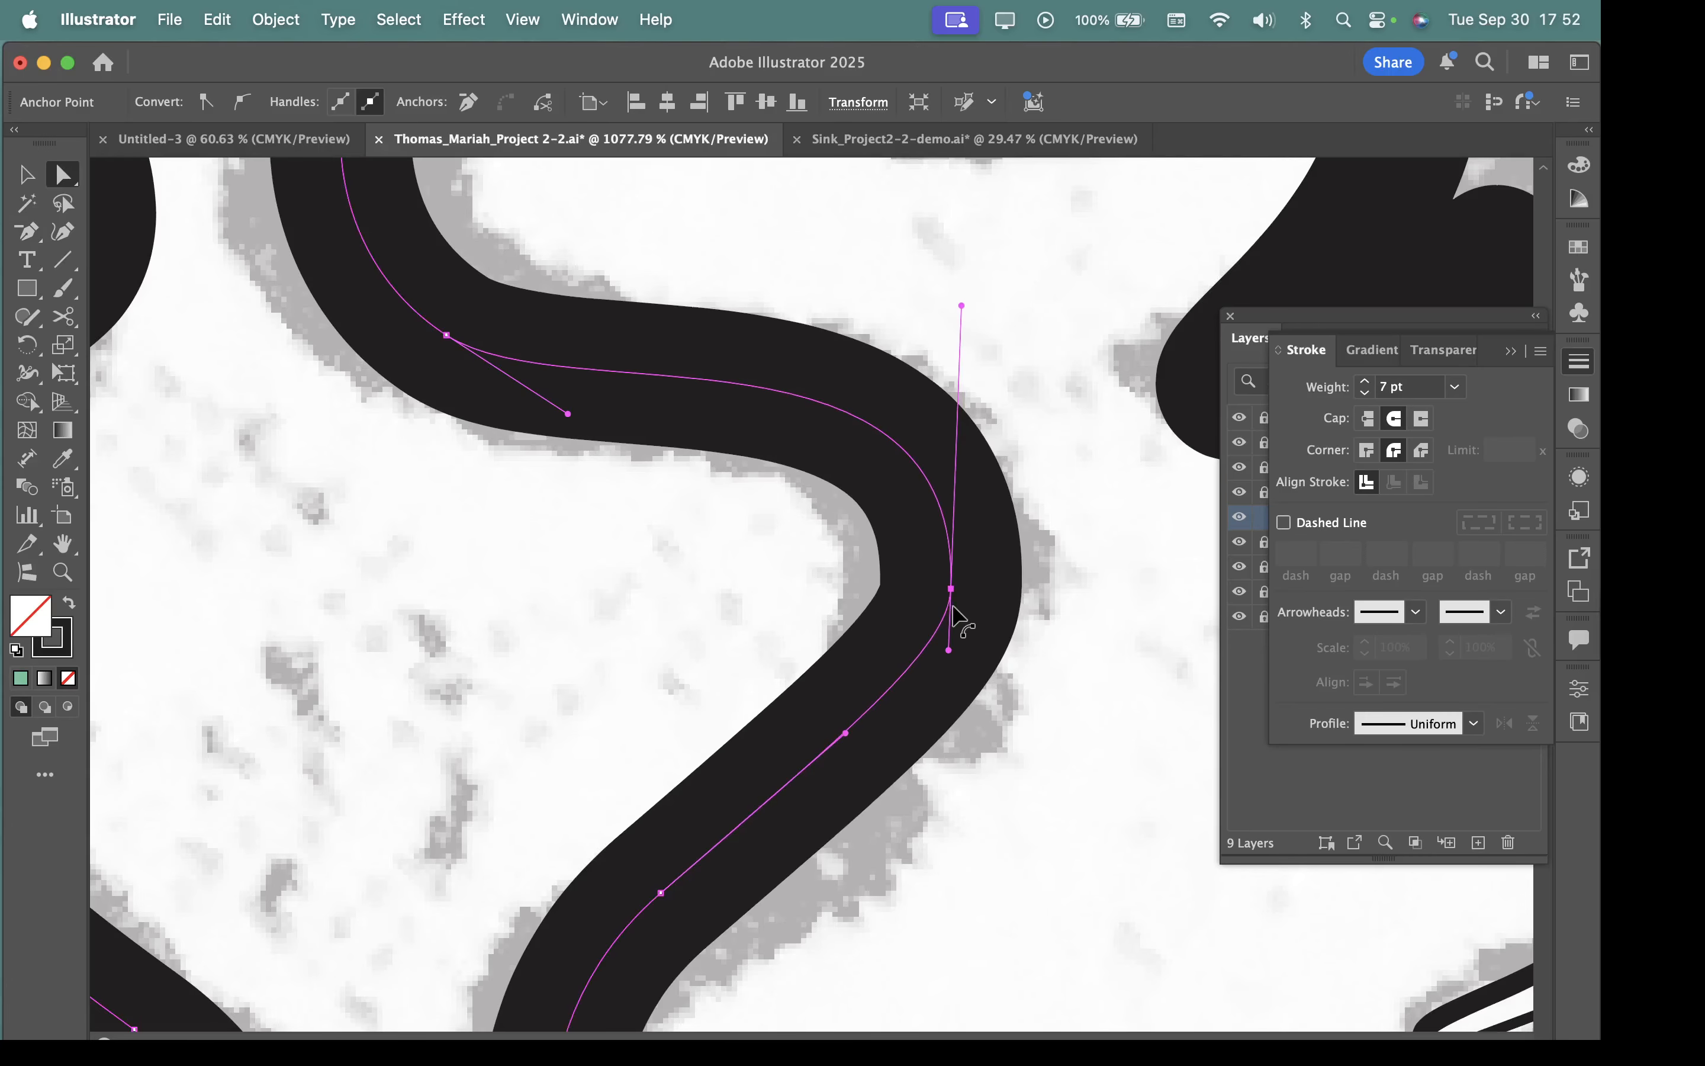
{"action": "left_click_drag", "start_coordinate": [845, 733], "coordinate": [917, 756]}
{"action": "left_click_drag", "start_coordinate": [959, 902], "coordinate": [932, 554]}
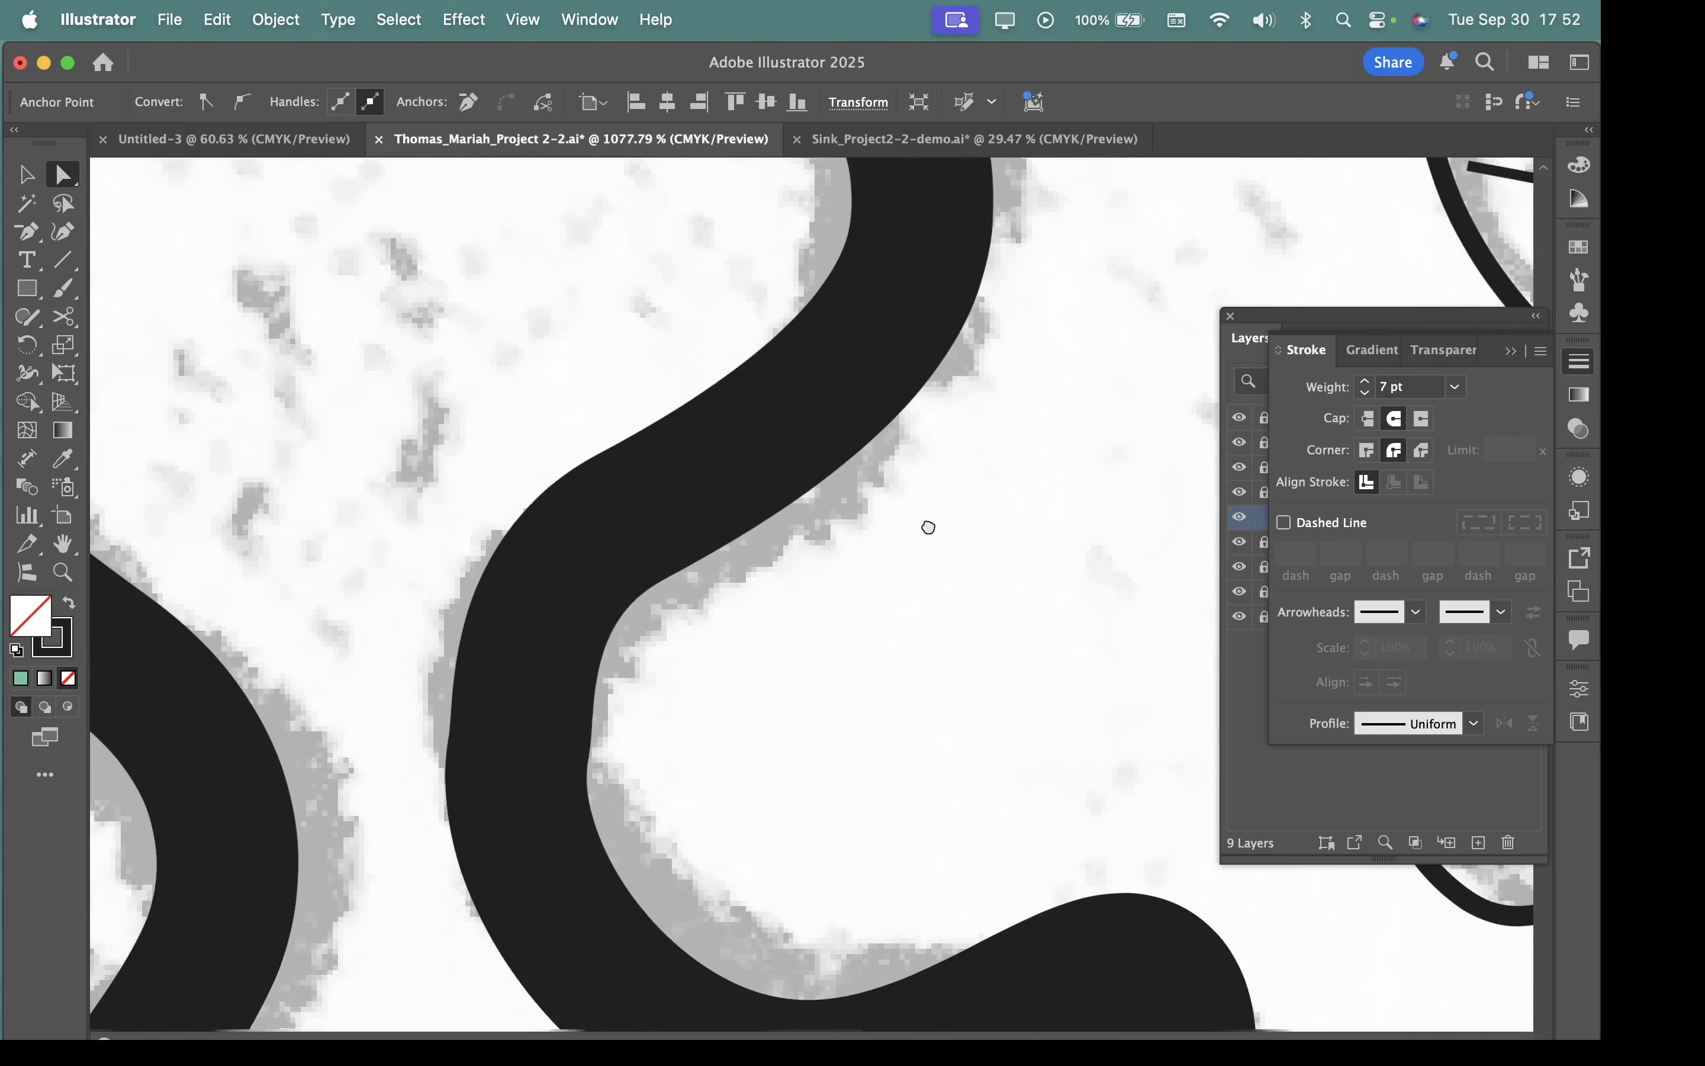
Try to reshape the following inward curve of the winding path by moving its middle anchor inward and down.
{"action": "left_click", "coordinate": [634, 547]}
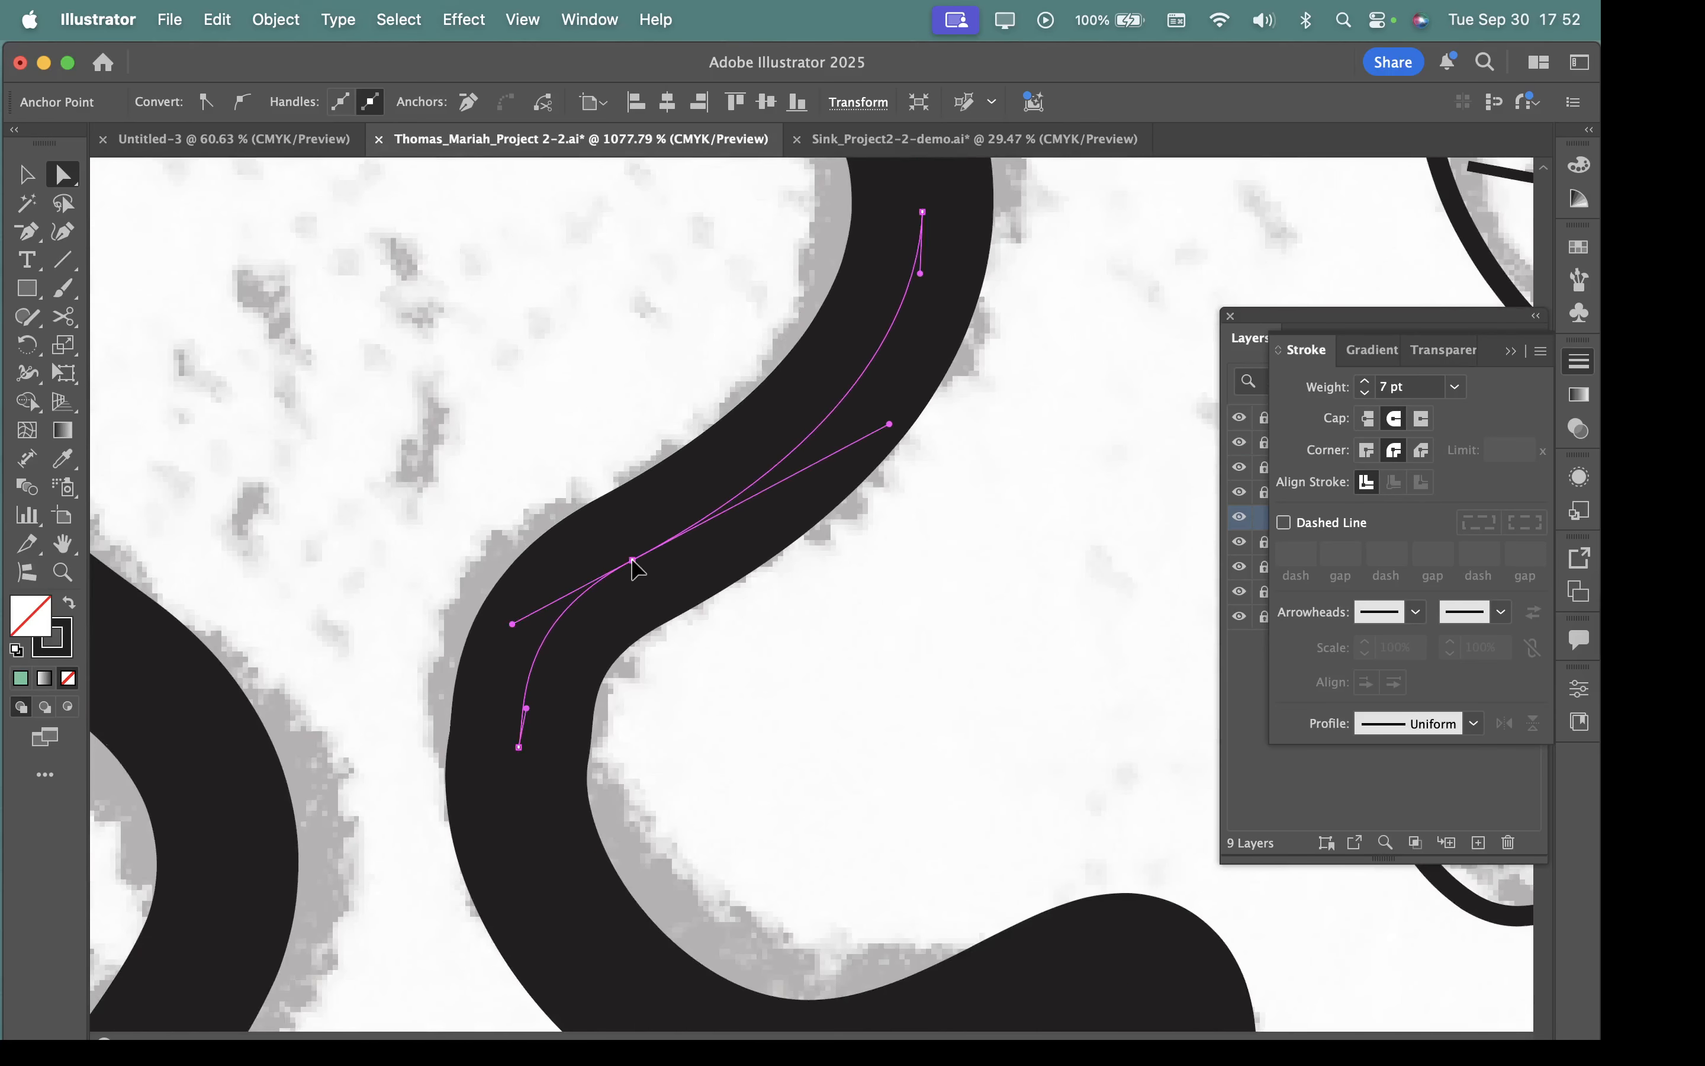
{"action": "mouse_move", "coordinate": [520, 752]}
{"action": "left_mouse_down"}
{"action": "mouse_move", "coordinate": [498, 789]}
{"action": "mouse_move", "coordinate": [557, 712]}
{"action": "mouse_move", "coordinate": [584, 762]}
{"action": "left_mouse_up"}
{"action": "left_click_drag", "start_coordinate": [791, 834], "coordinate": [703, 542]}
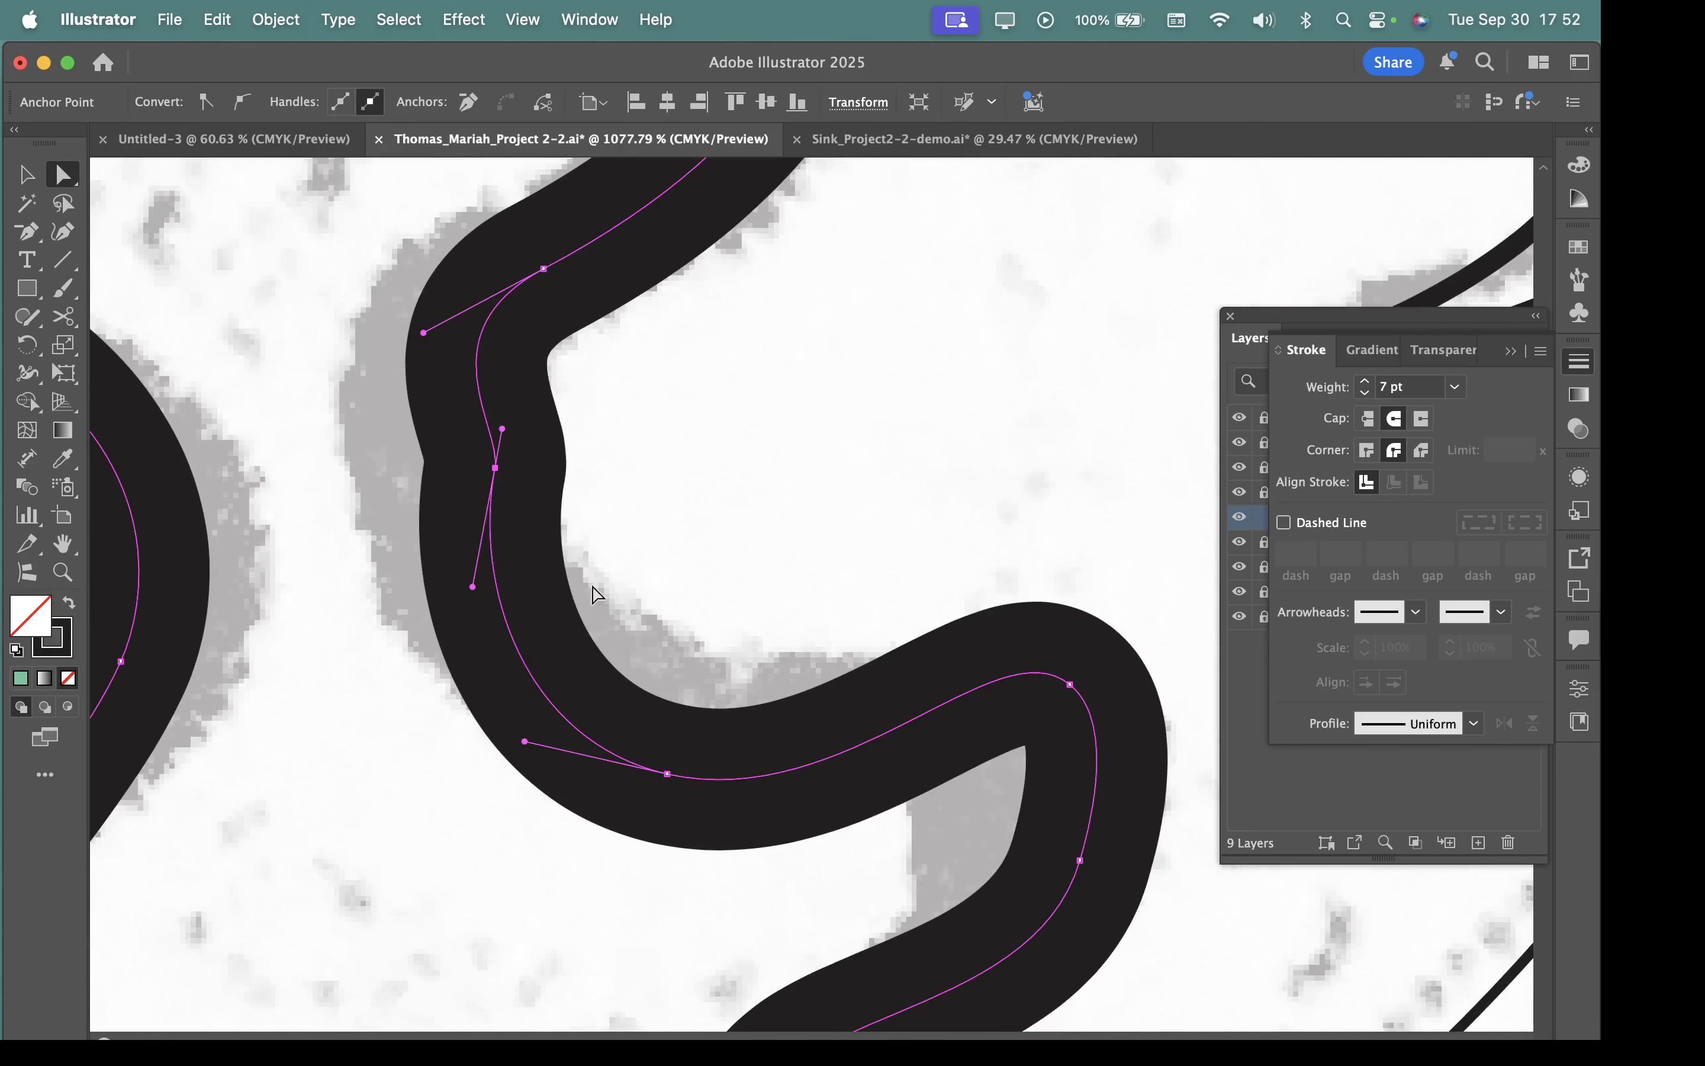
{"action": "mouse_move", "coordinate": [496, 469]}
{"action": "left_mouse_down"}
{"action": "mouse_move", "coordinate": [498, 497]}
{"action": "mouse_move", "coordinate": [544, 487]}
{"action": "mouse_move", "coordinate": [483, 487]}
{"action": "mouse_move", "coordinate": [514, 494]}
{"action": "mouse_move", "coordinate": [500, 515]}
{"action": "left_mouse_up"}
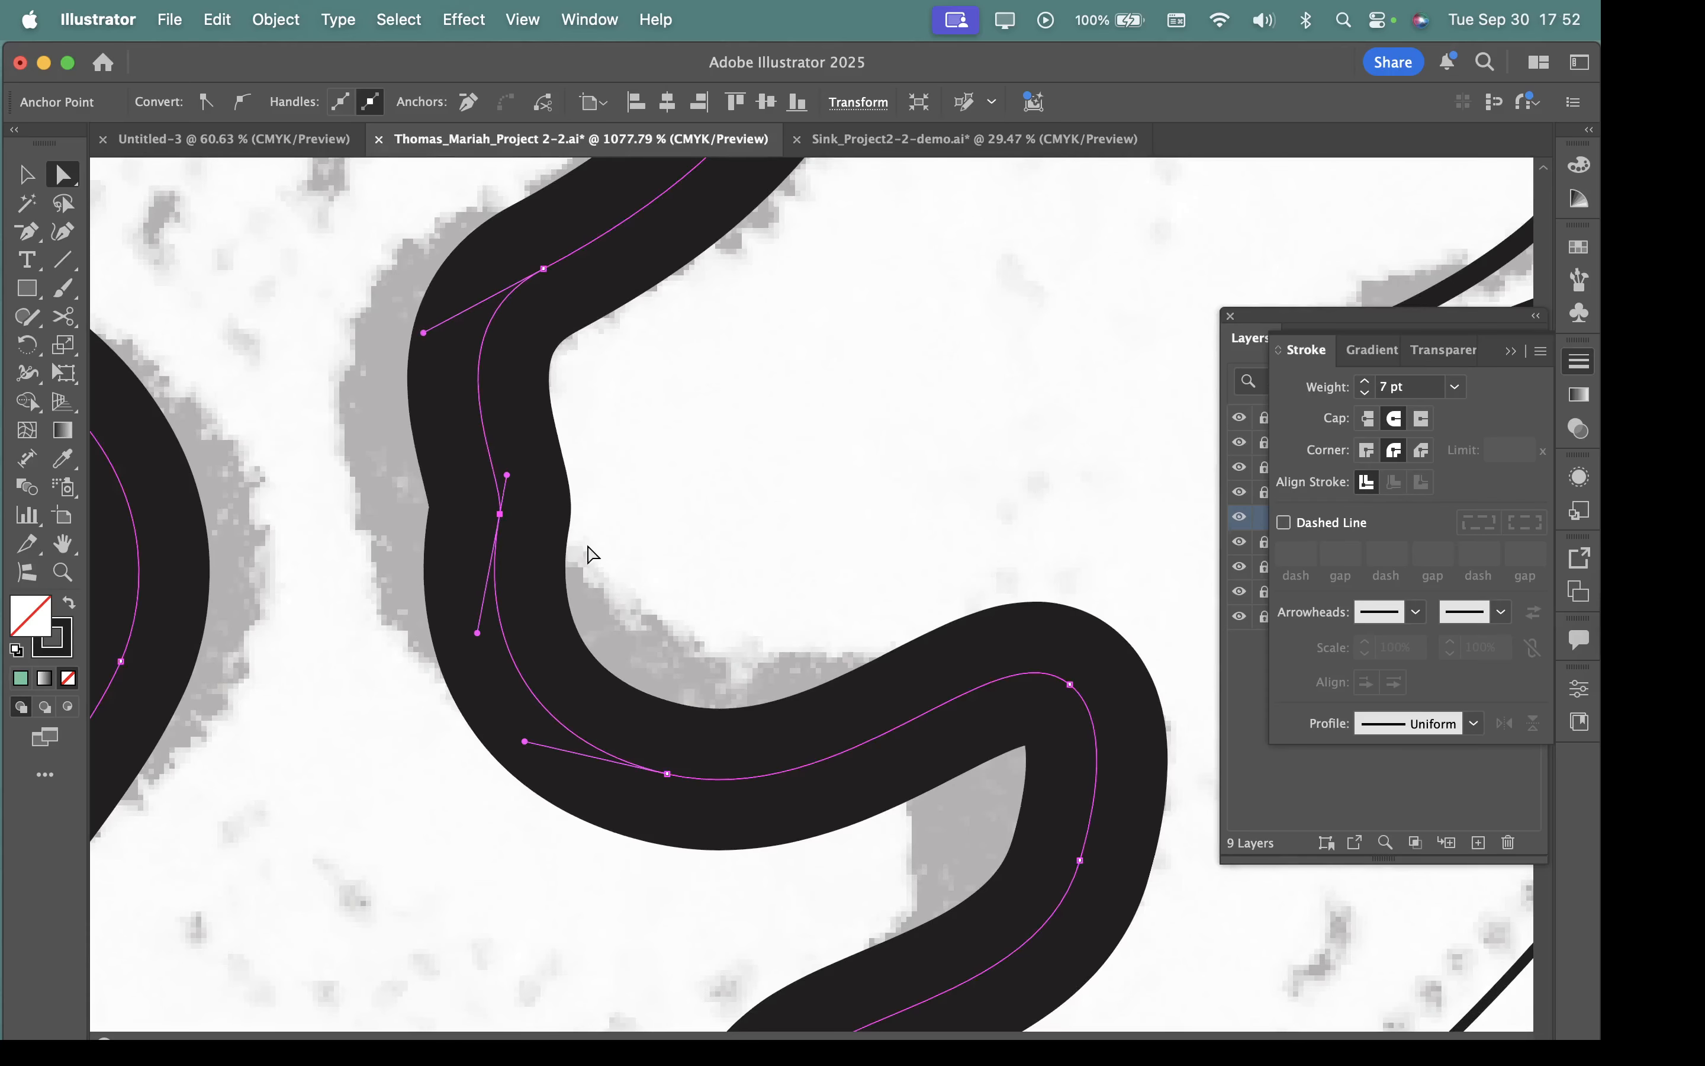
{"action": "left_click_drag", "start_coordinate": [635, 551], "coordinate": [554, 546]}
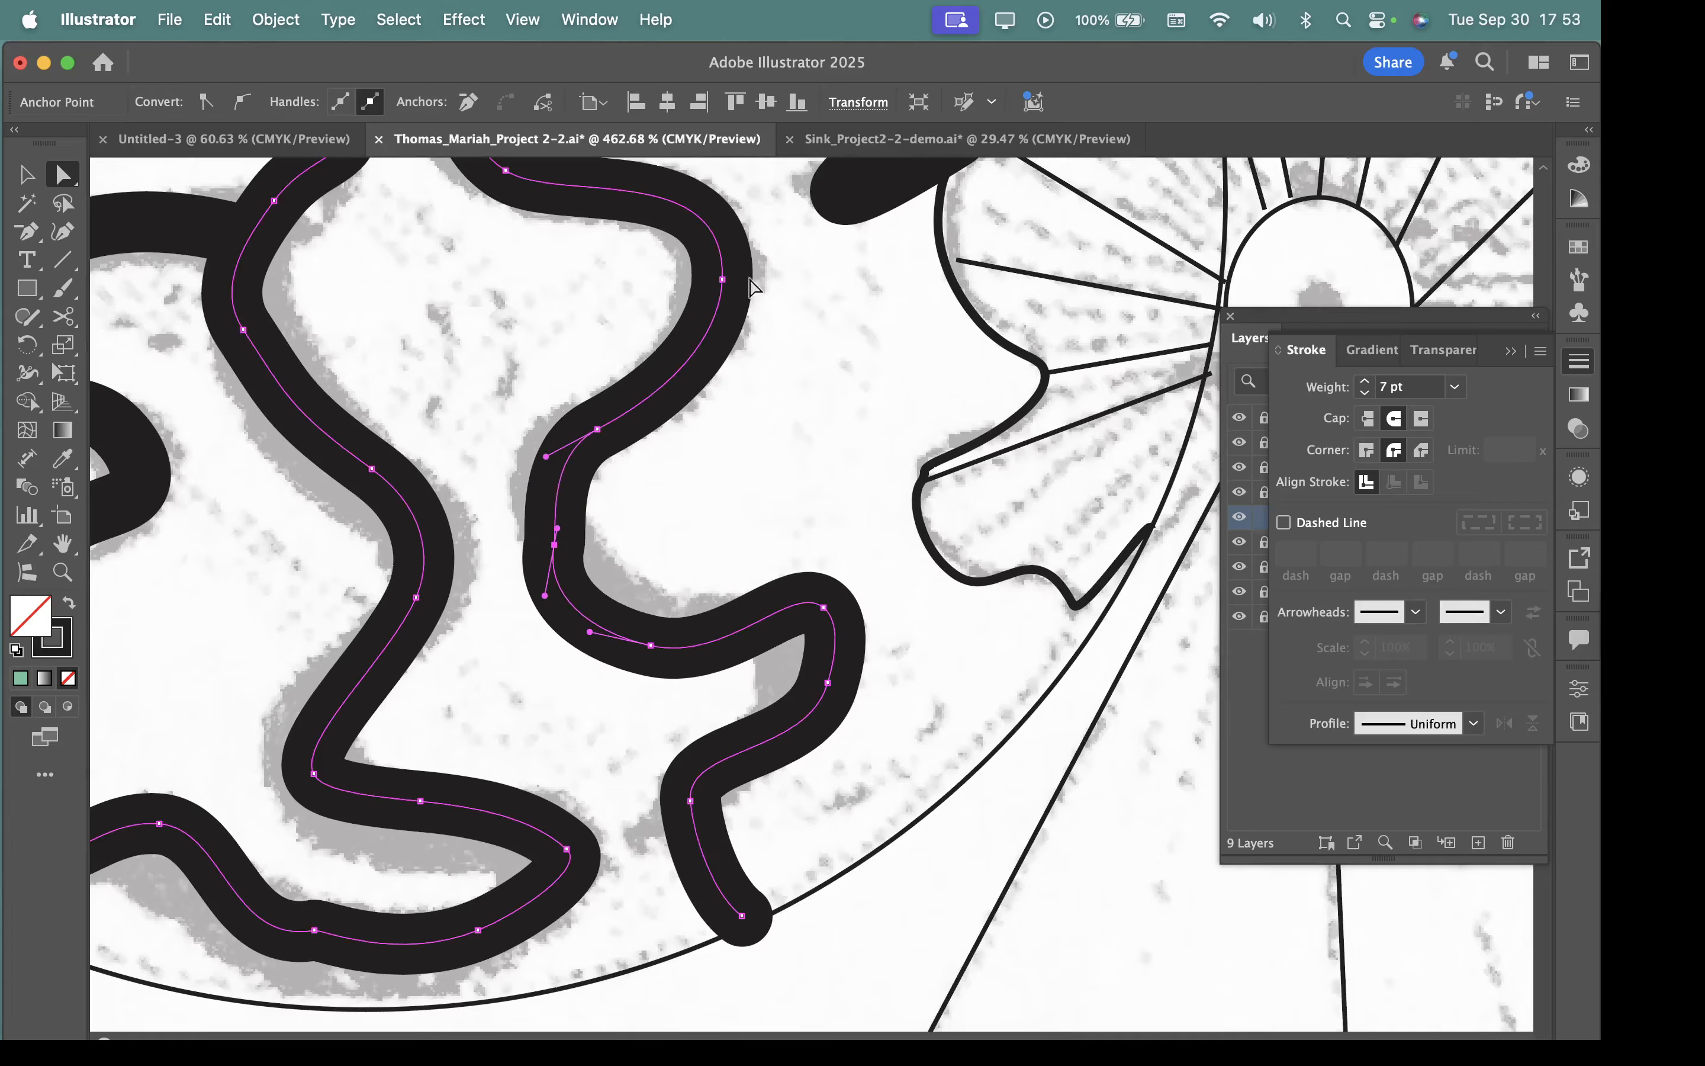
Remove the middle anchor of the inward curve and the upper anchor of the next outward bend with the Delete Anchor Point tool.
{"action": "left_click", "coordinate": [29, 231]}
{"action": "left_click", "coordinate": [556, 545]}
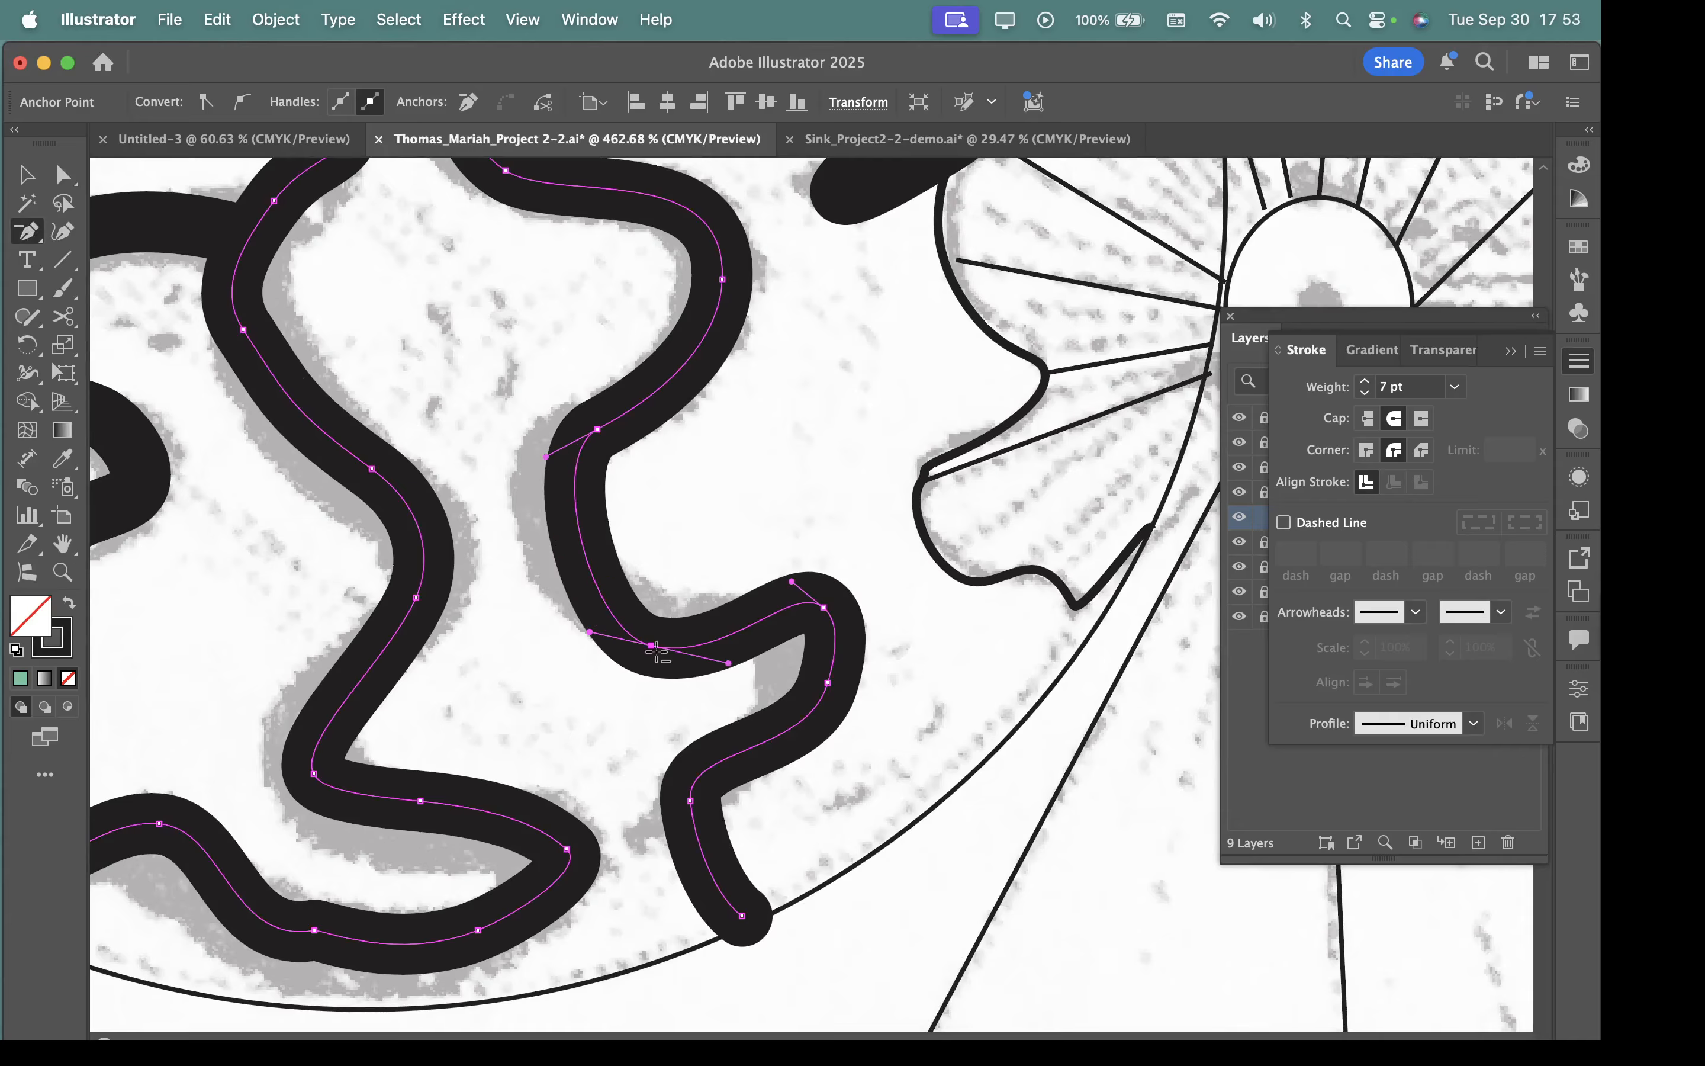
{"action": "left_click", "coordinate": [823, 607]}
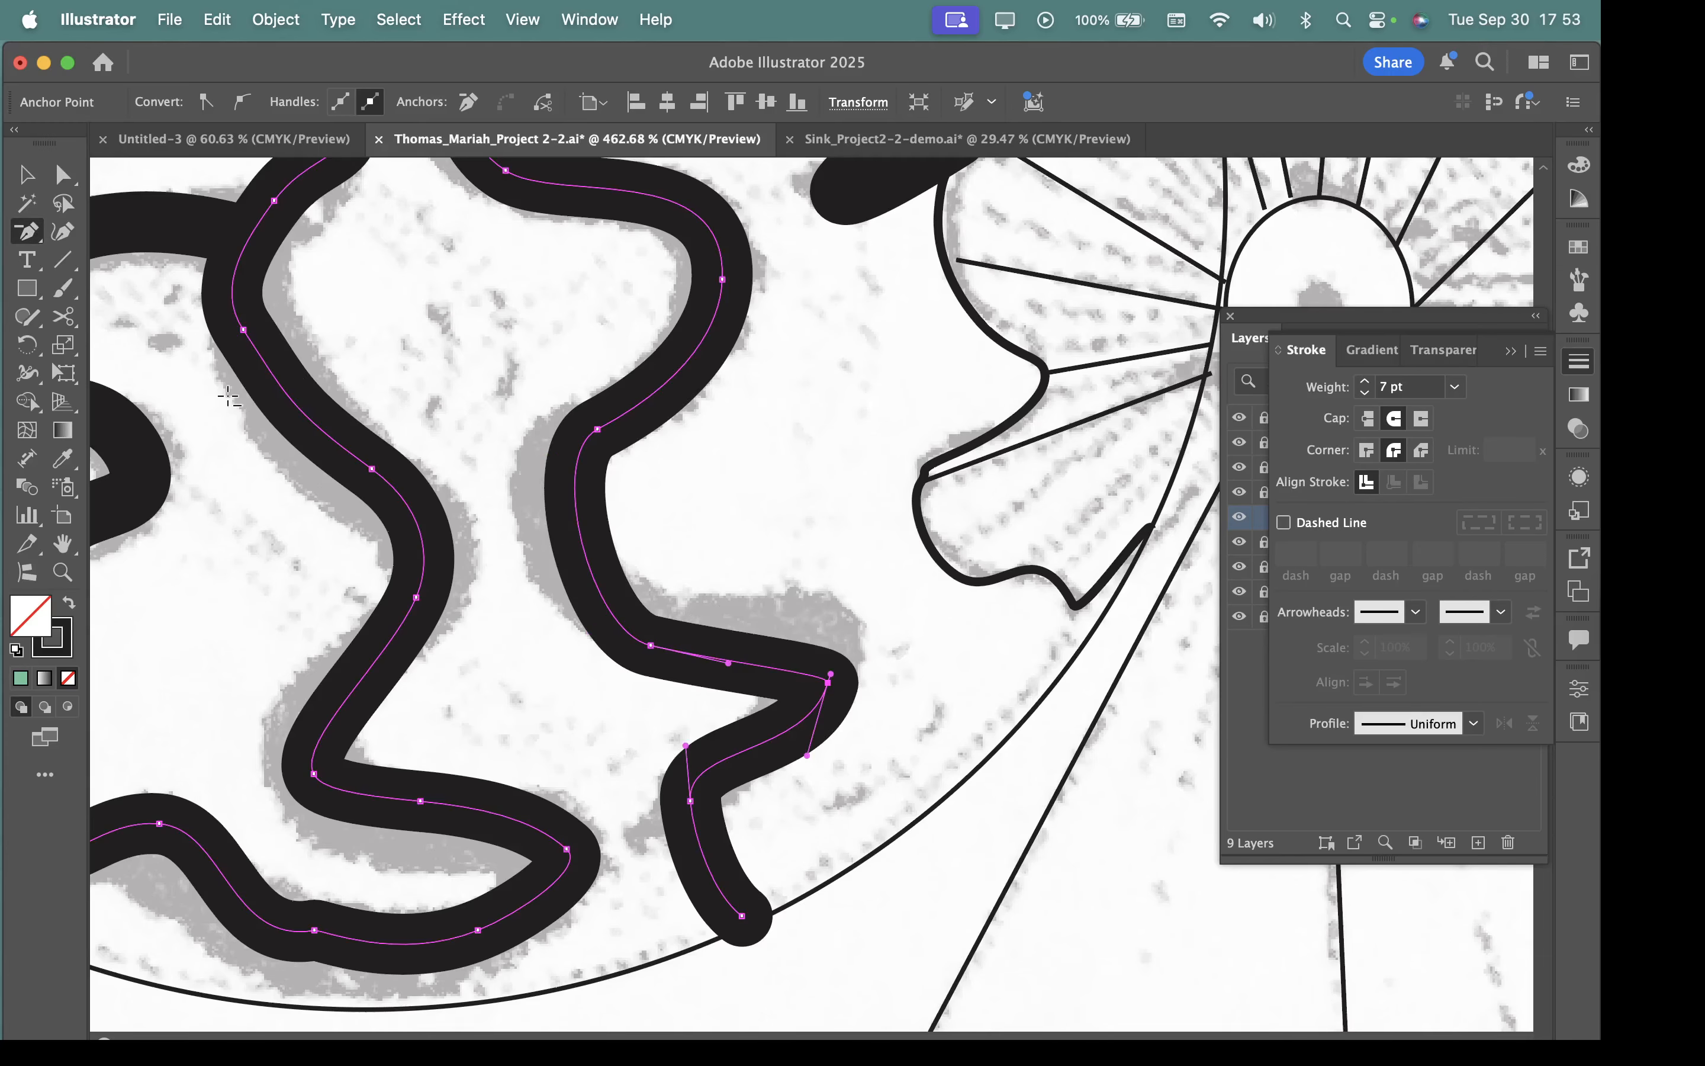
Reshape the inward curve by moving its lower anchor and adjusting both adjoining handles, and raise the outward bend's corner anchor.
{"action": "left_click", "coordinate": [62, 174]}
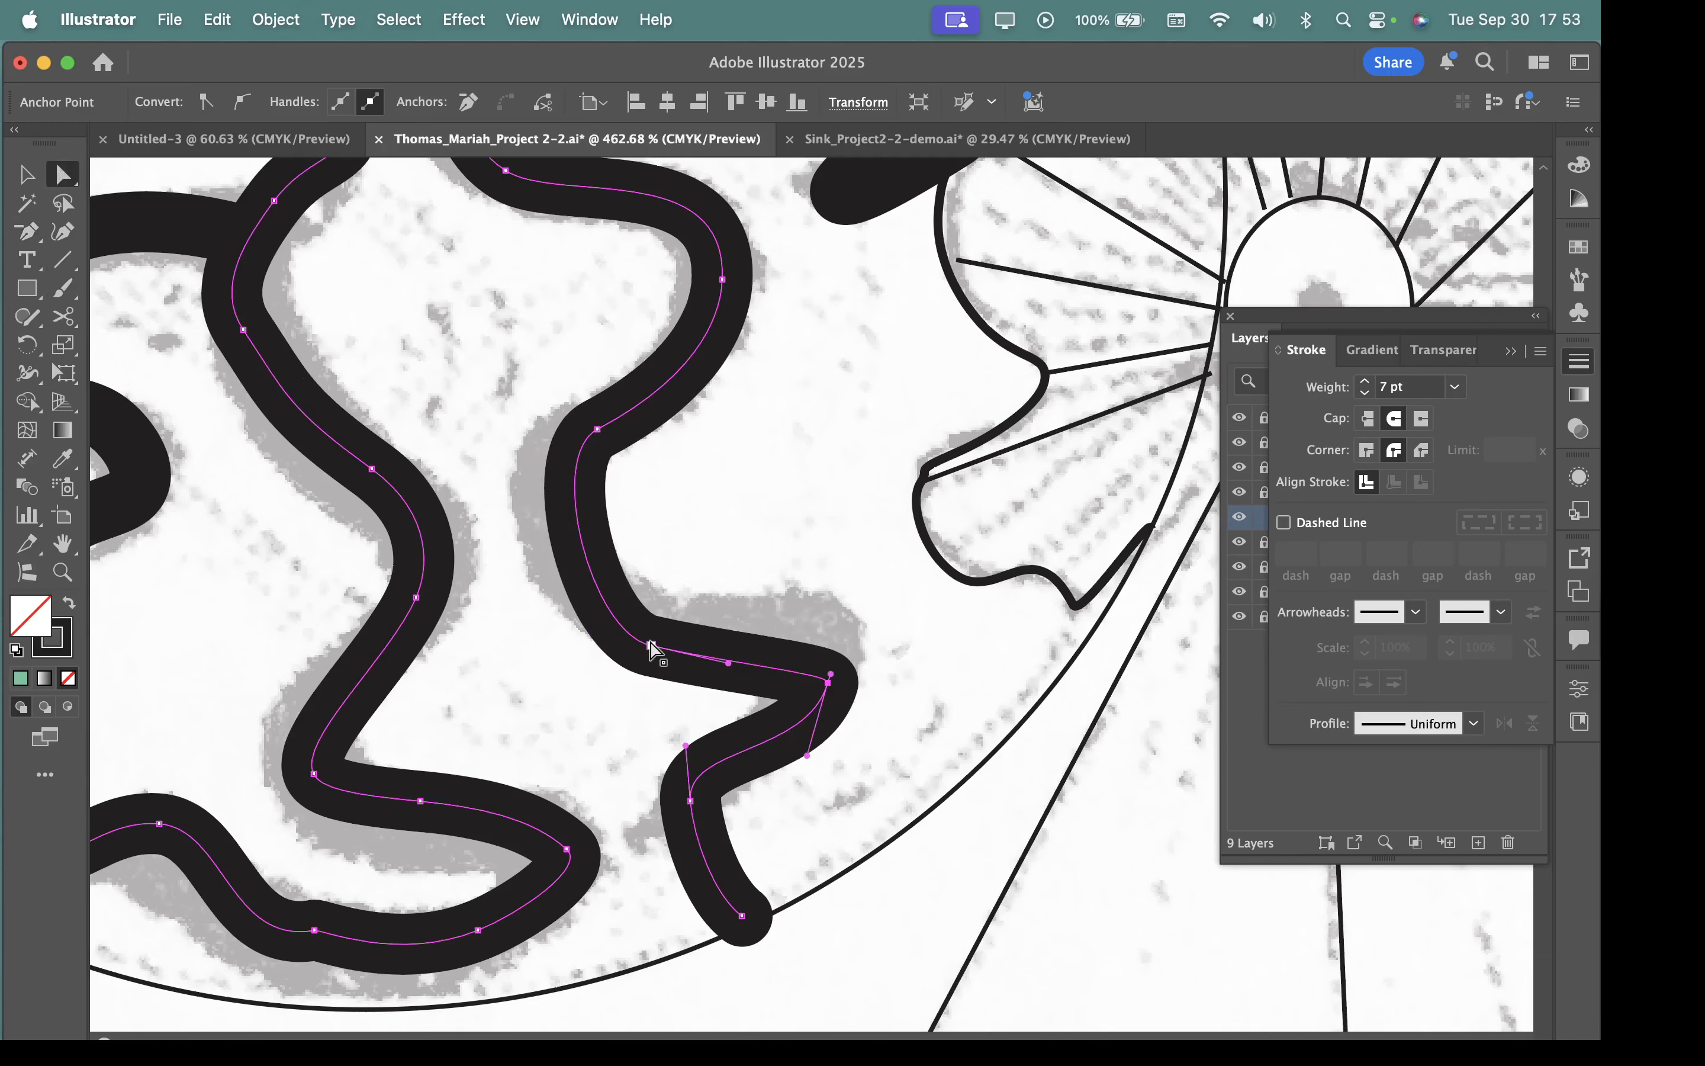
{"action": "left_click_drag", "start_coordinate": [652, 645], "coordinate": [618, 618]}
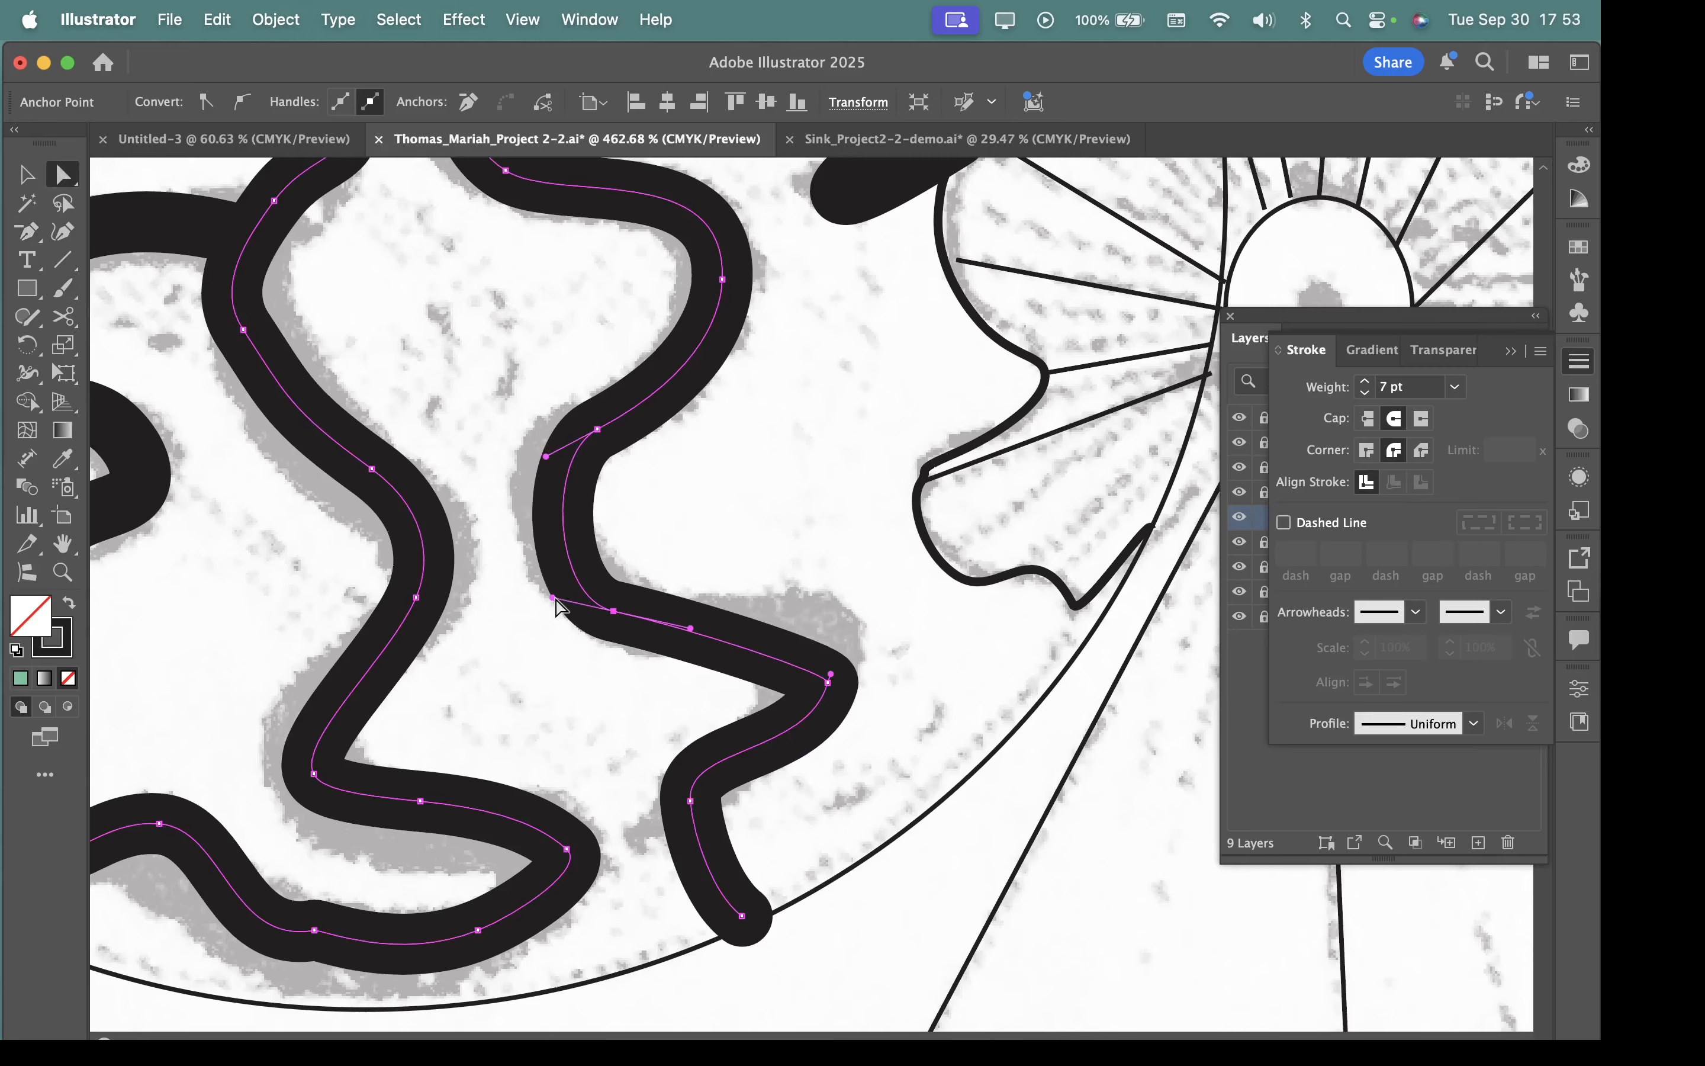
{"action": "left_click_drag", "start_coordinate": [553, 596], "coordinate": [560, 581]}
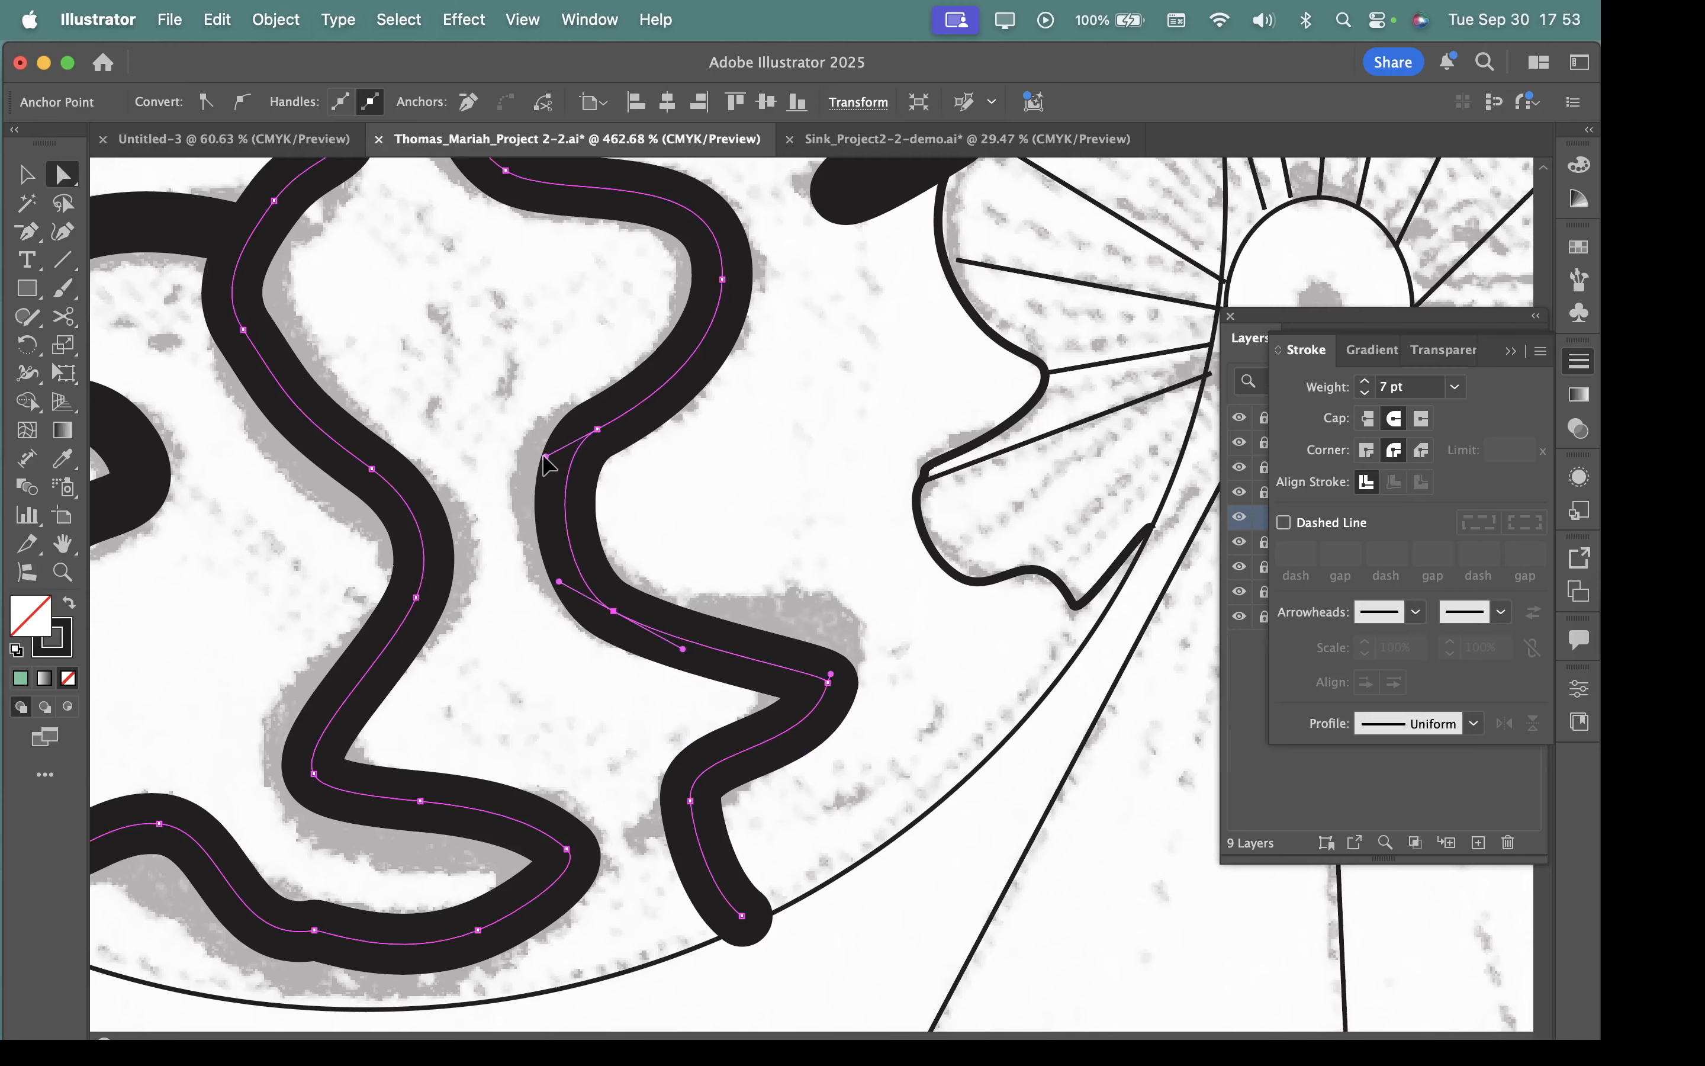
{"action": "left_click_drag", "start_coordinate": [547, 459], "coordinate": [518, 473]}
{"action": "left_click", "coordinate": [830, 677]}
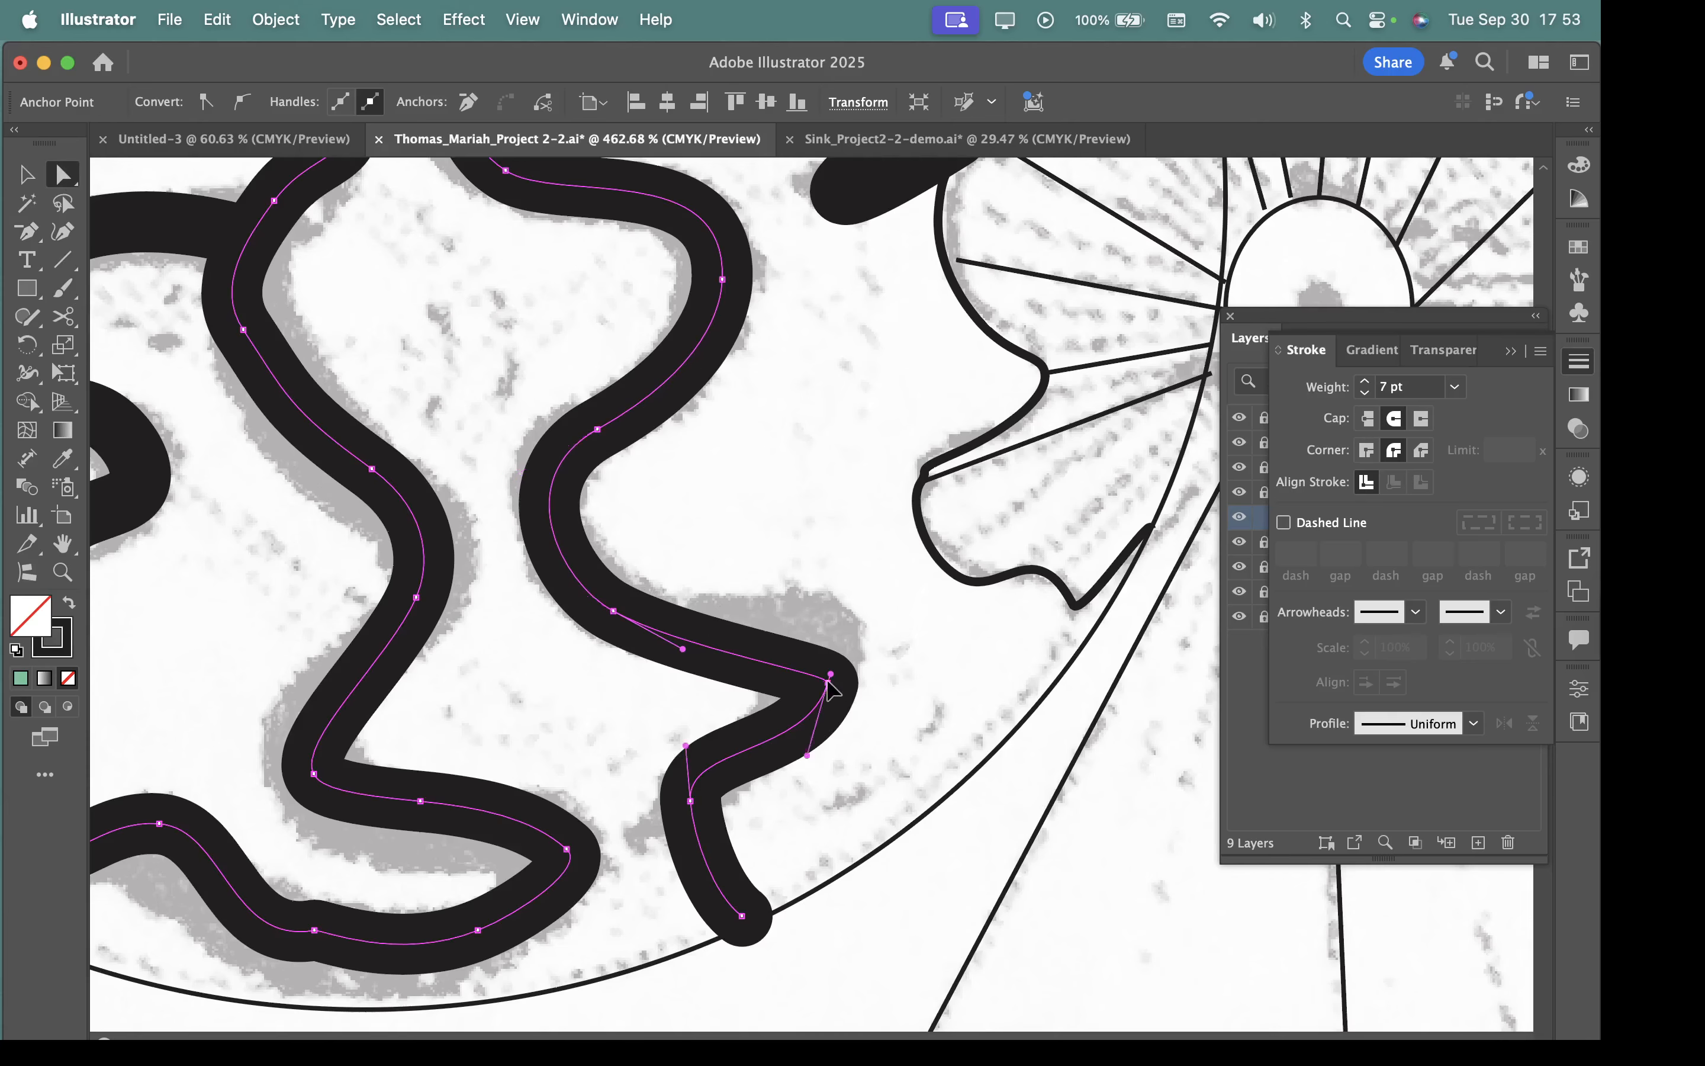
{"action": "left_click_drag", "start_coordinate": [828, 682], "coordinate": [827, 638]}
Smooth the last bend above the winding path's round end by angling its anchor's upper handle toward the preceding segment.
{"action": "left_click_drag", "start_coordinate": [709, 825], "coordinate": [1332, 997]}
{"action": "left_click", "coordinate": [1116, 770], "text": "alt+super"}
{"action": "left_click_drag", "start_coordinate": [1040, 726], "coordinate": [766, 625]}
{"action": "left_click", "coordinate": [746, 562]}
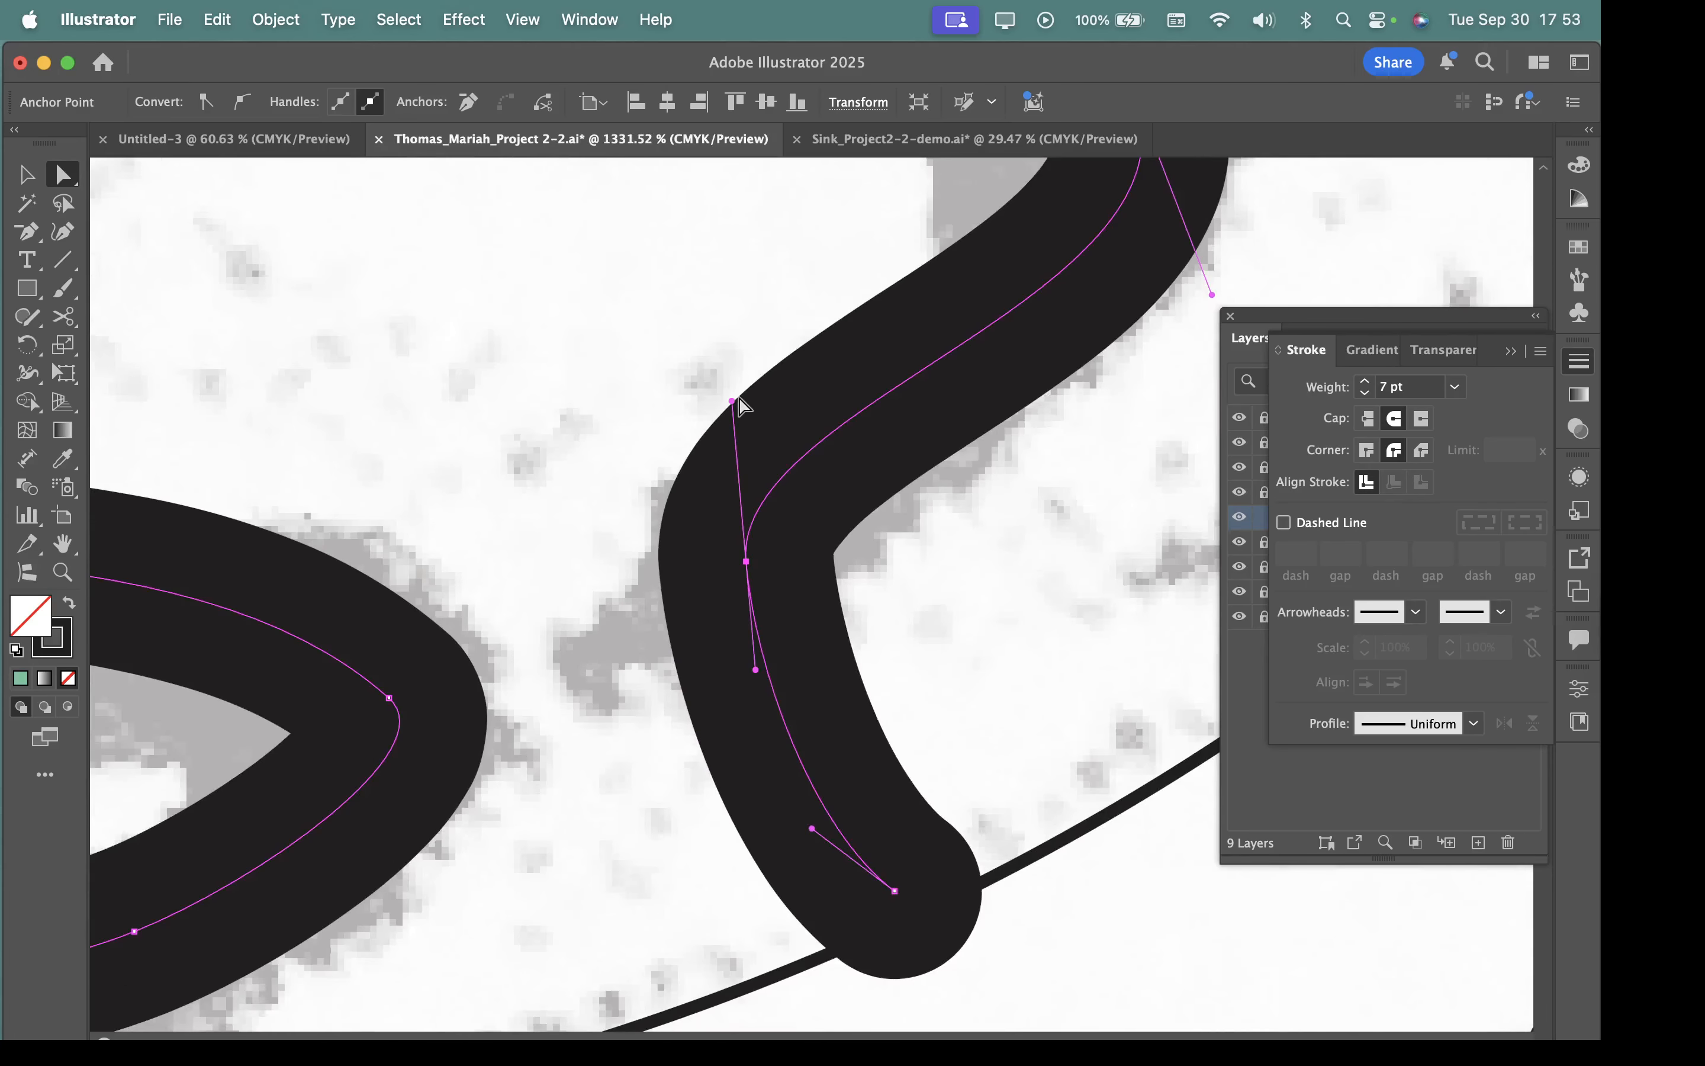
{"action": "left_click_drag", "start_coordinate": [733, 402], "coordinate": [814, 349]}
{"action": "scroll", "coordinate": [916, 839], "scroll_direction": "down", "scroll_amount": 5}
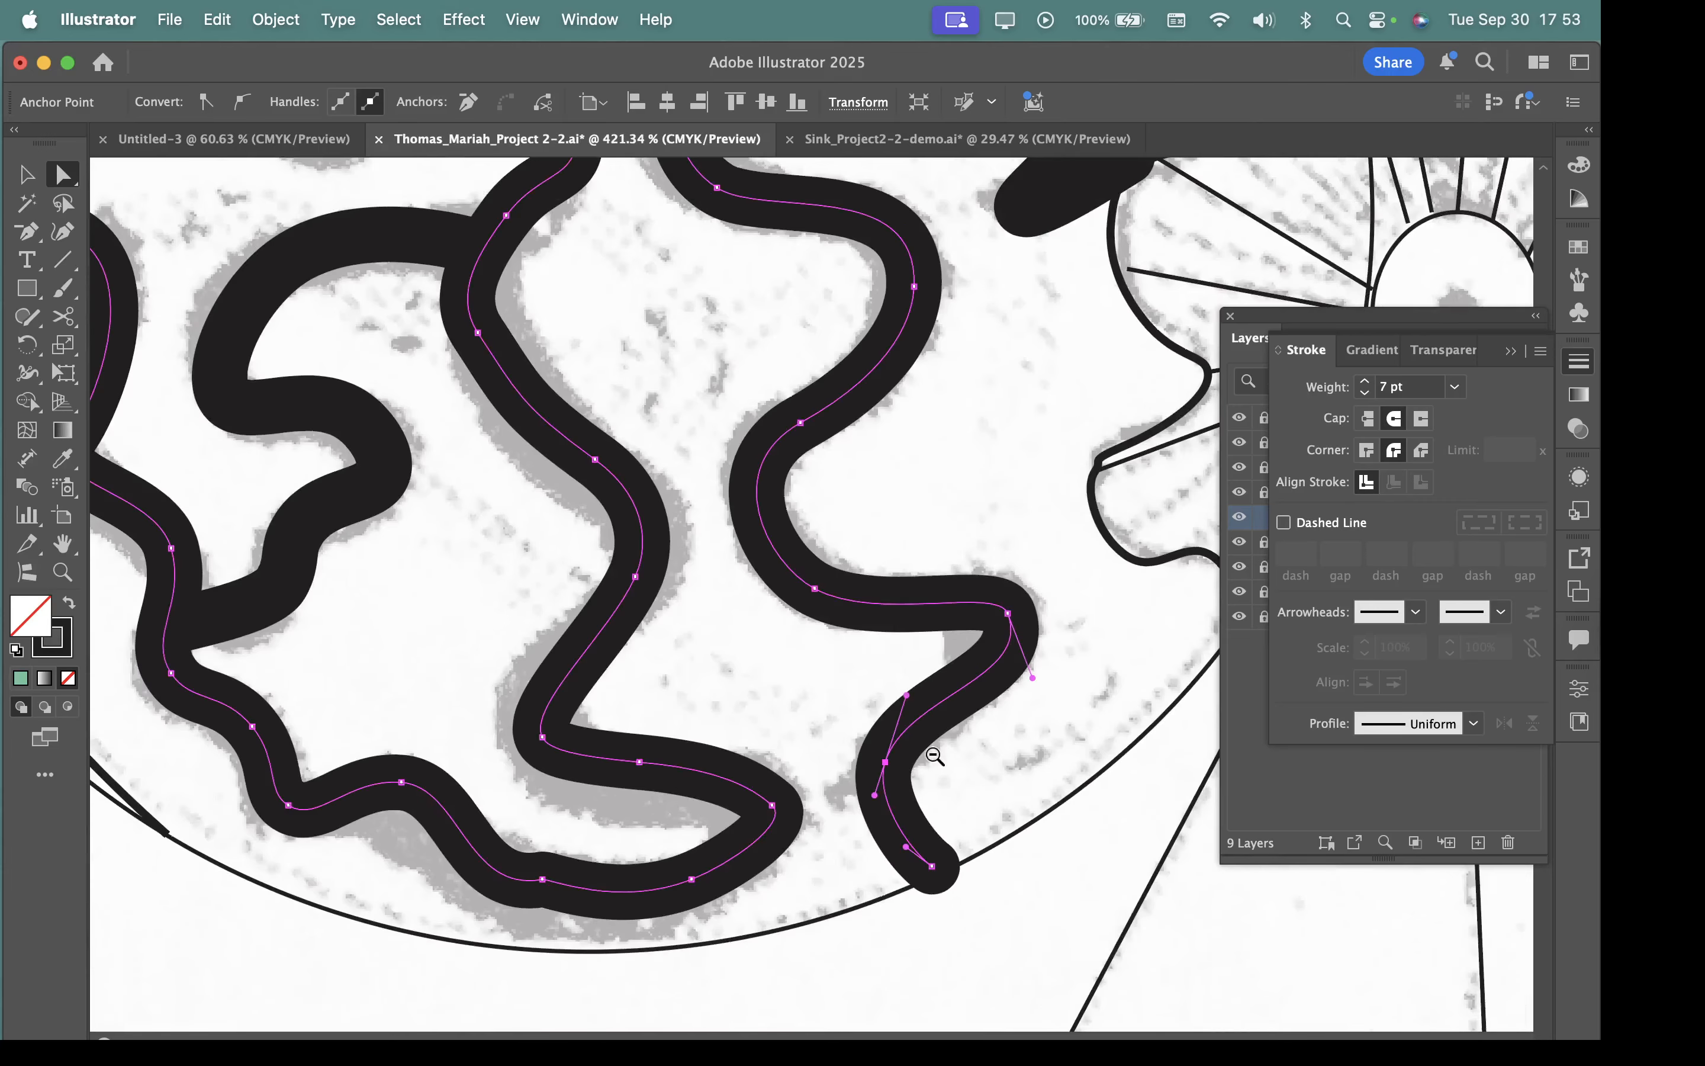
Nudge the kinked anchor at the base of the path's bottom loop and remove it with the Delete Anchor Point tool.
{"action": "mouse_move", "coordinate": [605, 359]}
{"action": "left_mouse_down"}
{"action": "mouse_move", "coordinate": [563, 358]}
{"action": "mouse_move", "coordinate": [634, 376]}
{"action": "left_mouse_up"}
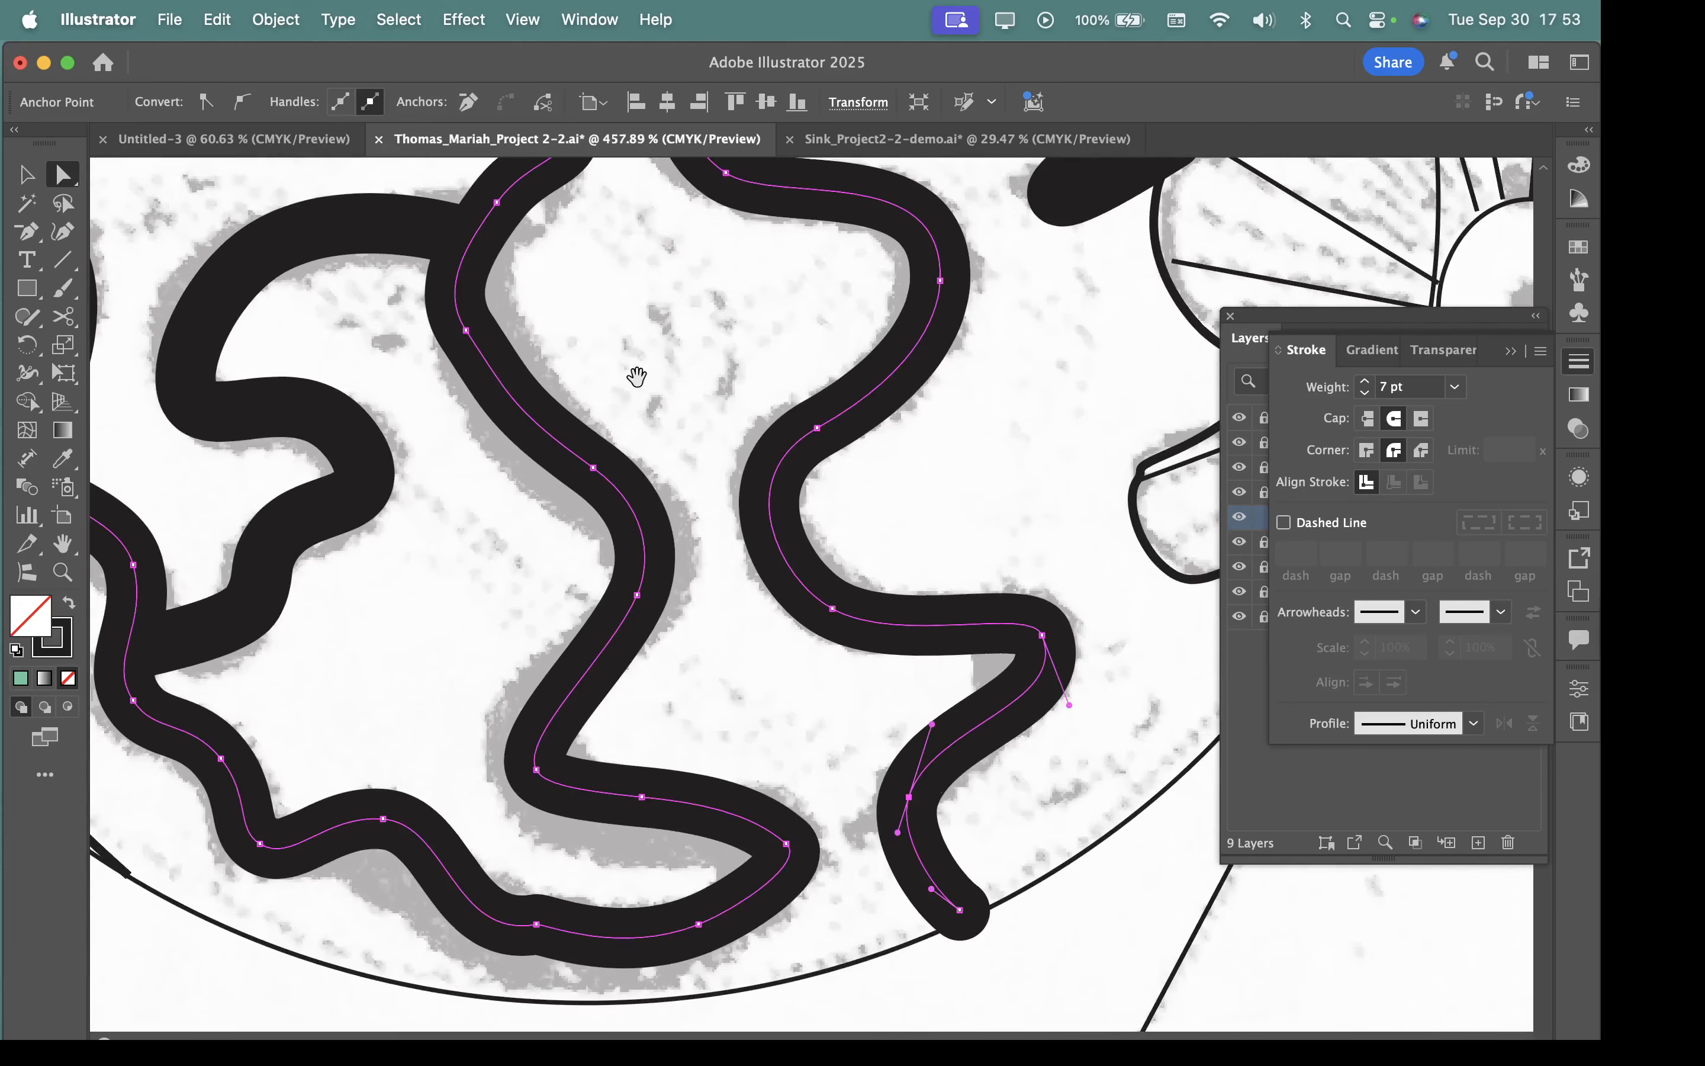
{"action": "left_click_drag", "start_coordinate": [736, 456], "coordinate": [580, 433]}
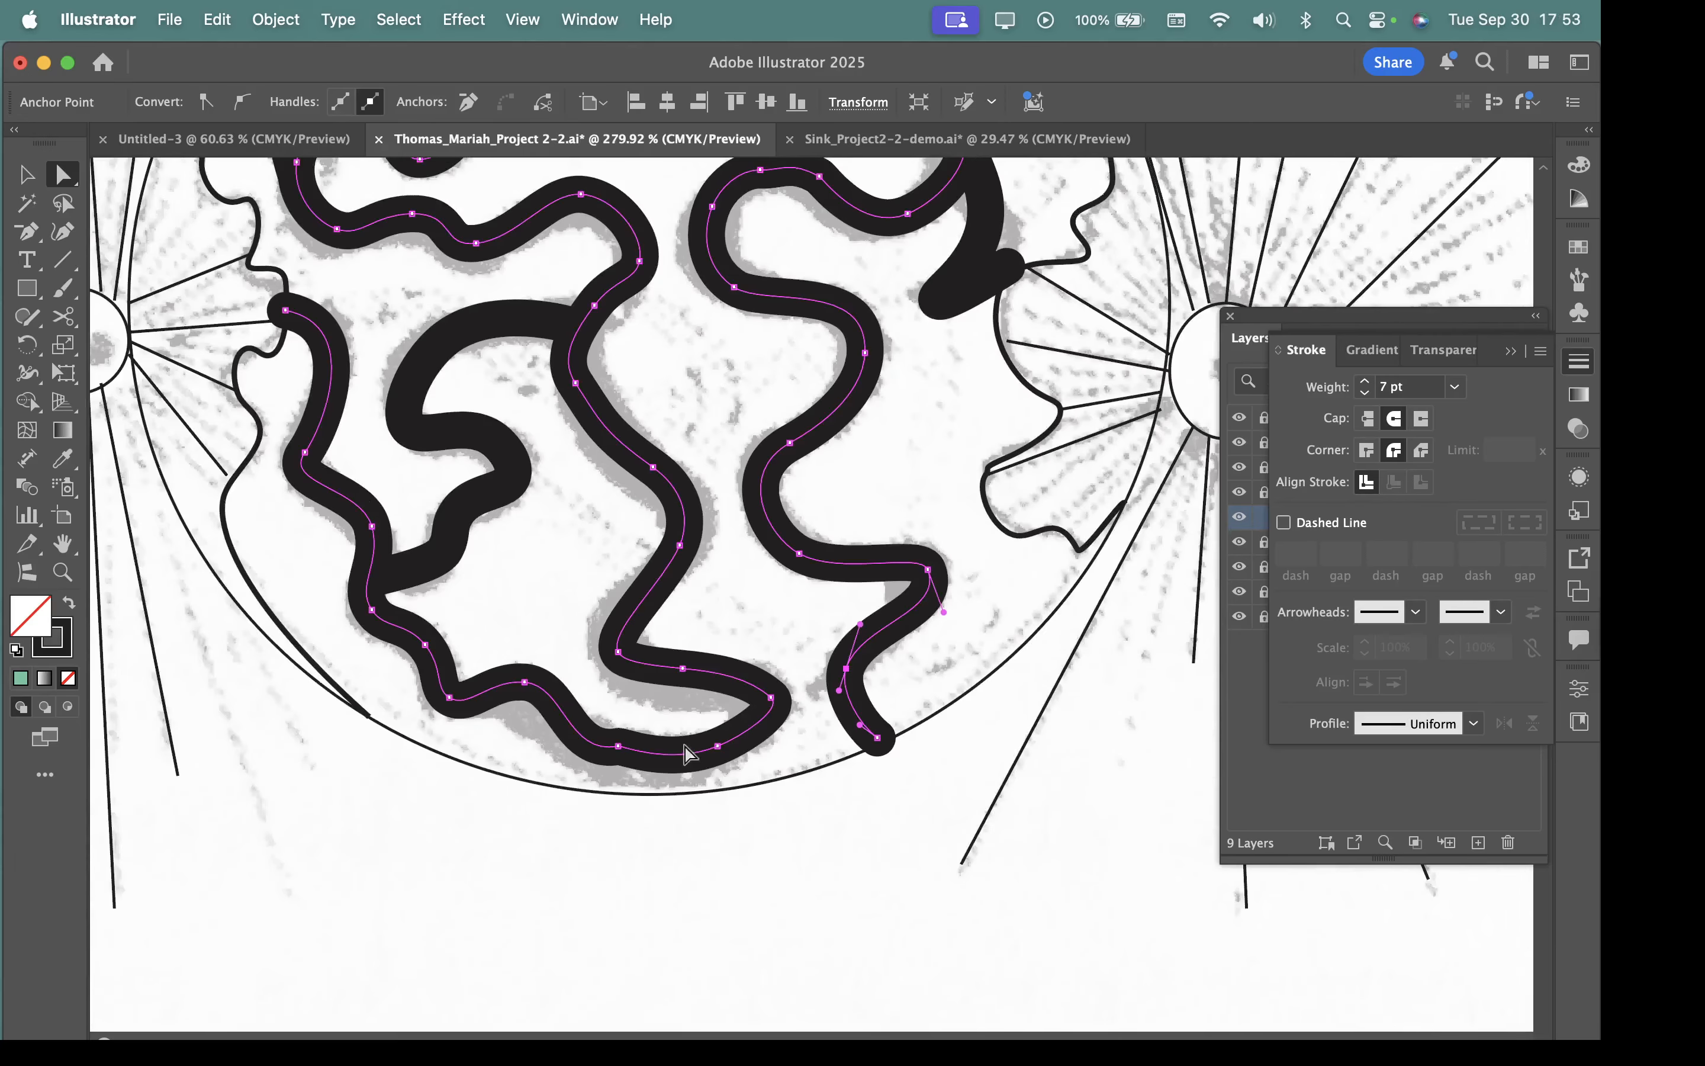
{"action": "left_click_drag", "start_coordinate": [649, 770], "coordinate": [890, 879]}
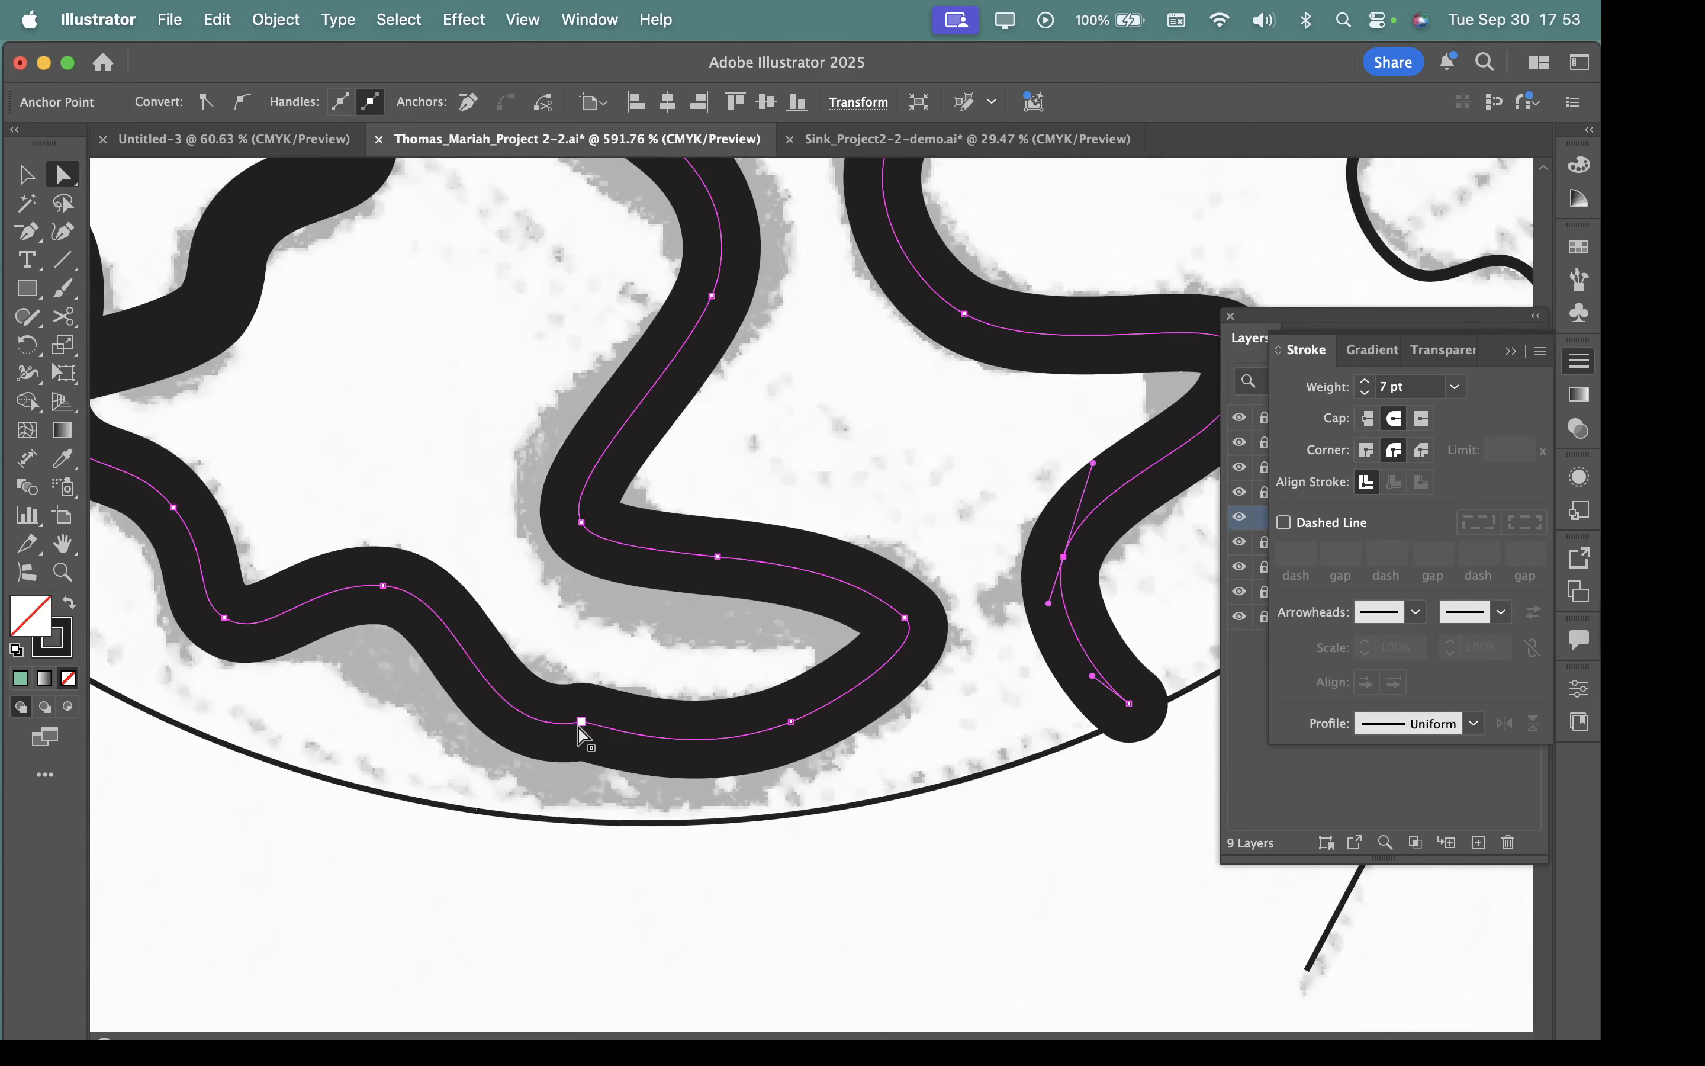
{"action": "left_click", "coordinate": [583, 721]}
{"action": "mouse_move", "coordinate": [585, 724]}
{"action": "left_mouse_down"}
{"action": "mouse_move", "coordinate": [572, 680]}
{"action": "mouse_move", "coordinate": [592, 698]}
{"action": "mouse_move", "coordinate": [673, 652]}
{"action": "mouse_move", "coordinate": [626, 702]}
{"action": "mouse_move", "coordinate": [590, 708]}
{"action": "left_mouse_up"}
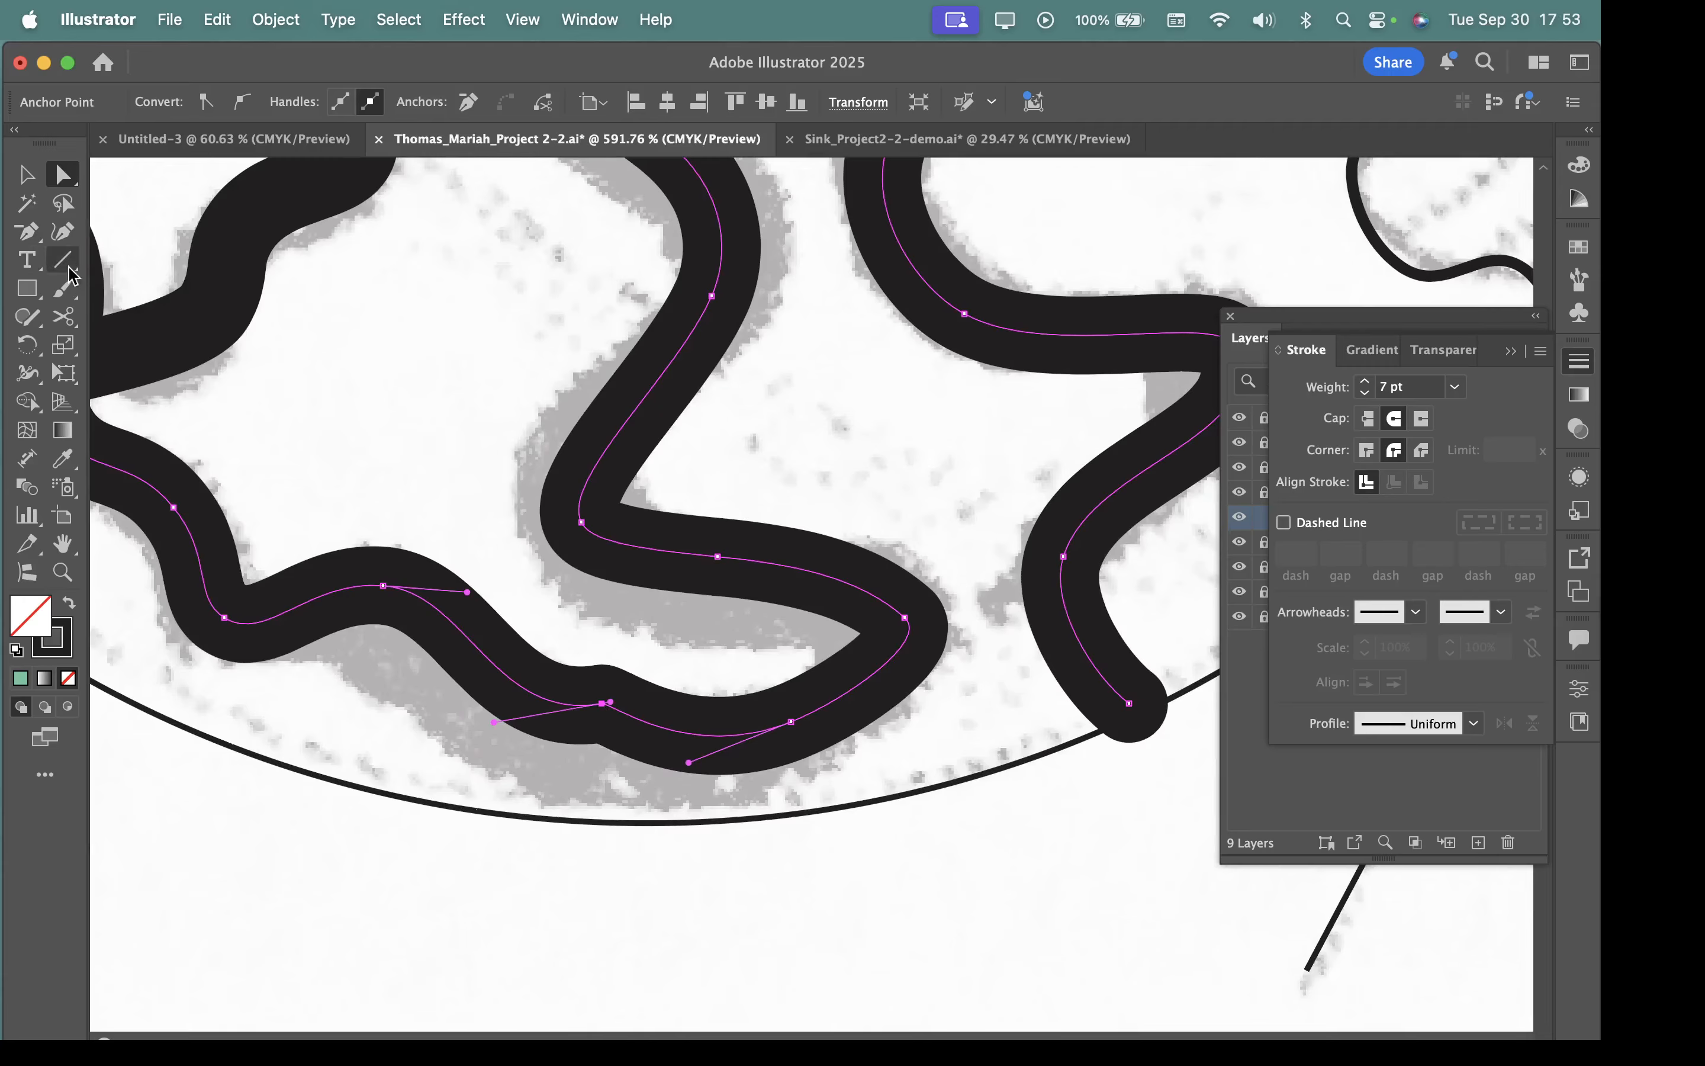
{"action": "left_click", "coordinate": [37, 239]}
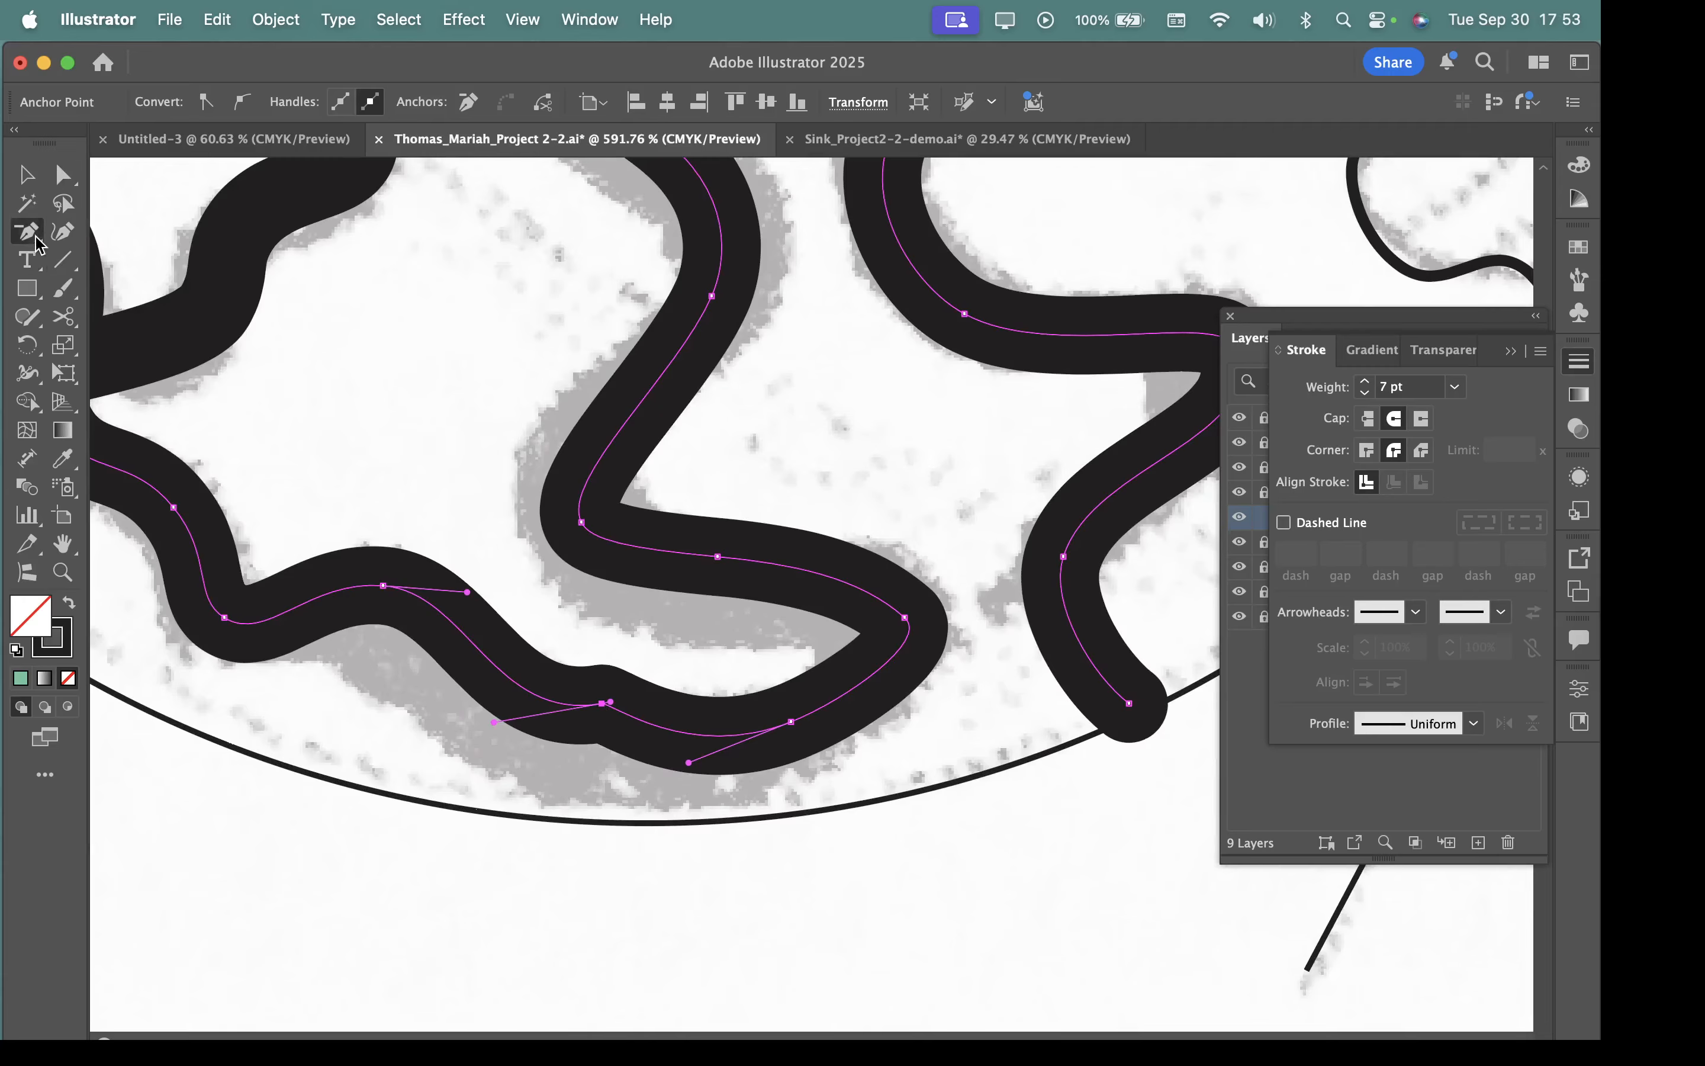
{"action": "left_click", "coordinate": [603, 703]}
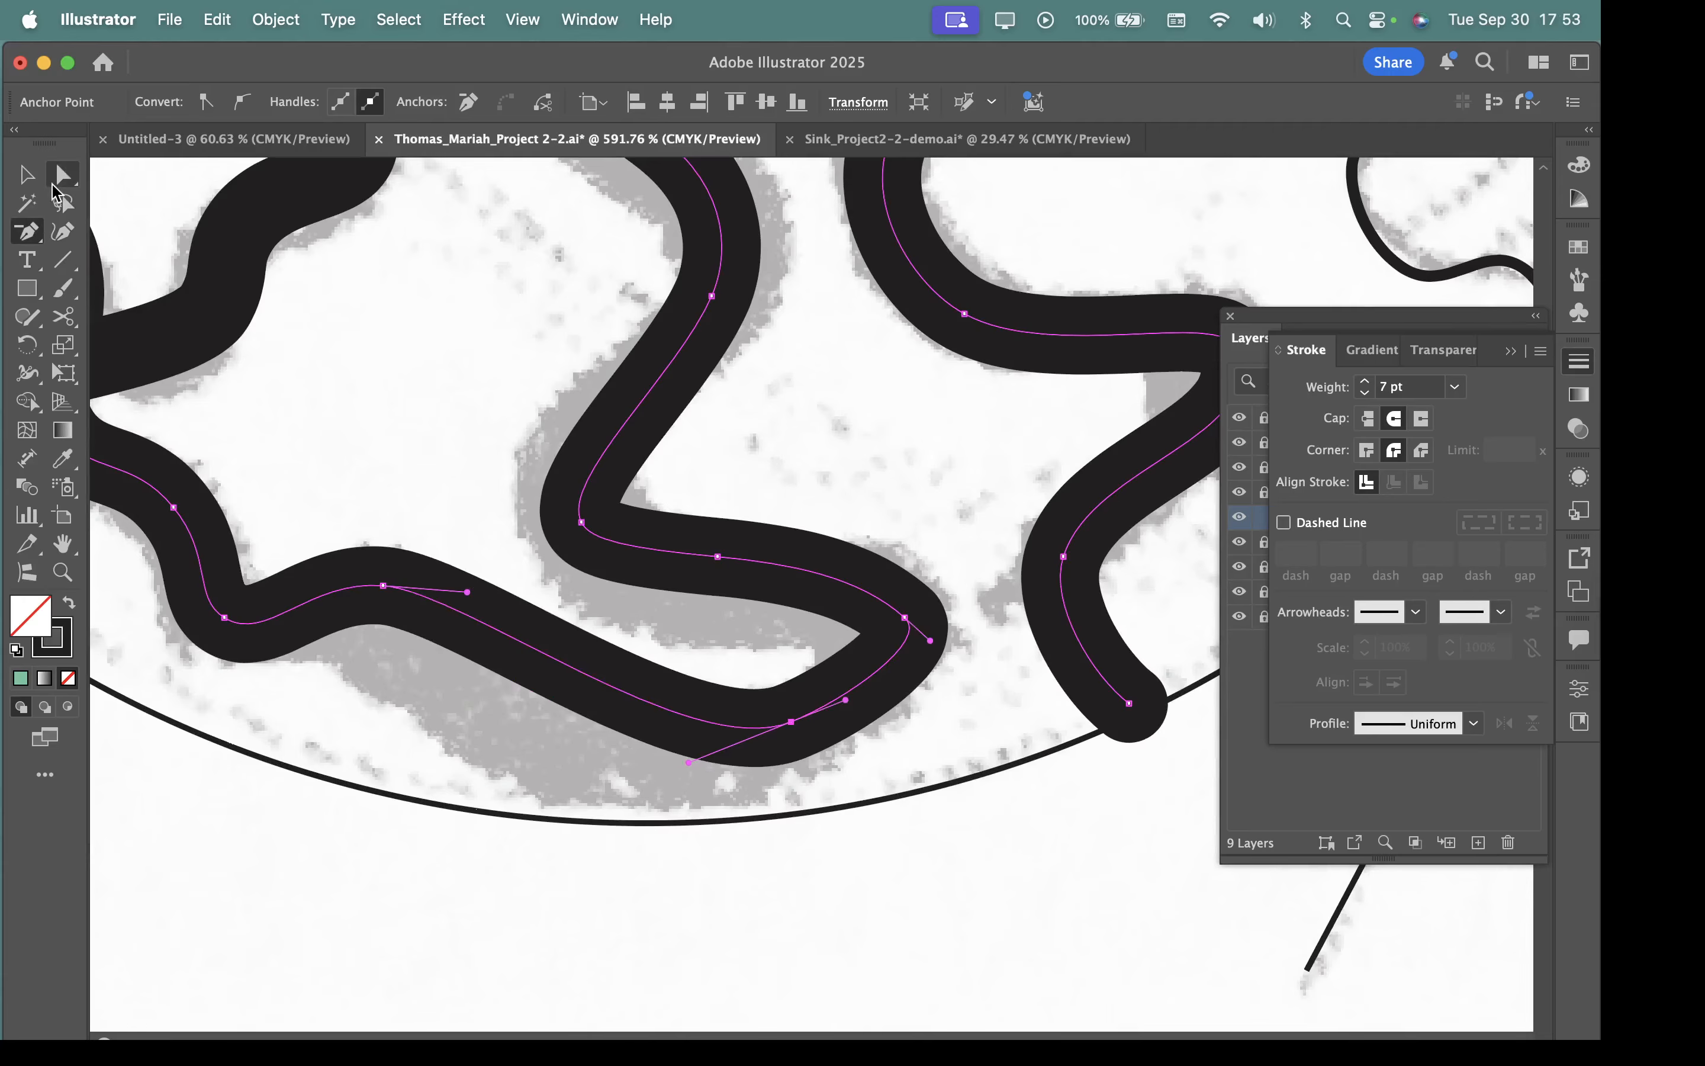
Reshape the bottom loop by lowering its two neighbouring anchors and lengthening the first one's handle toward the loop's base.
{"action": "left_click", "coordinate": [63, 174]}
{"action": "left_click_drag", "start_coordinate": [383, 585], "coordinate": [461, 655]}
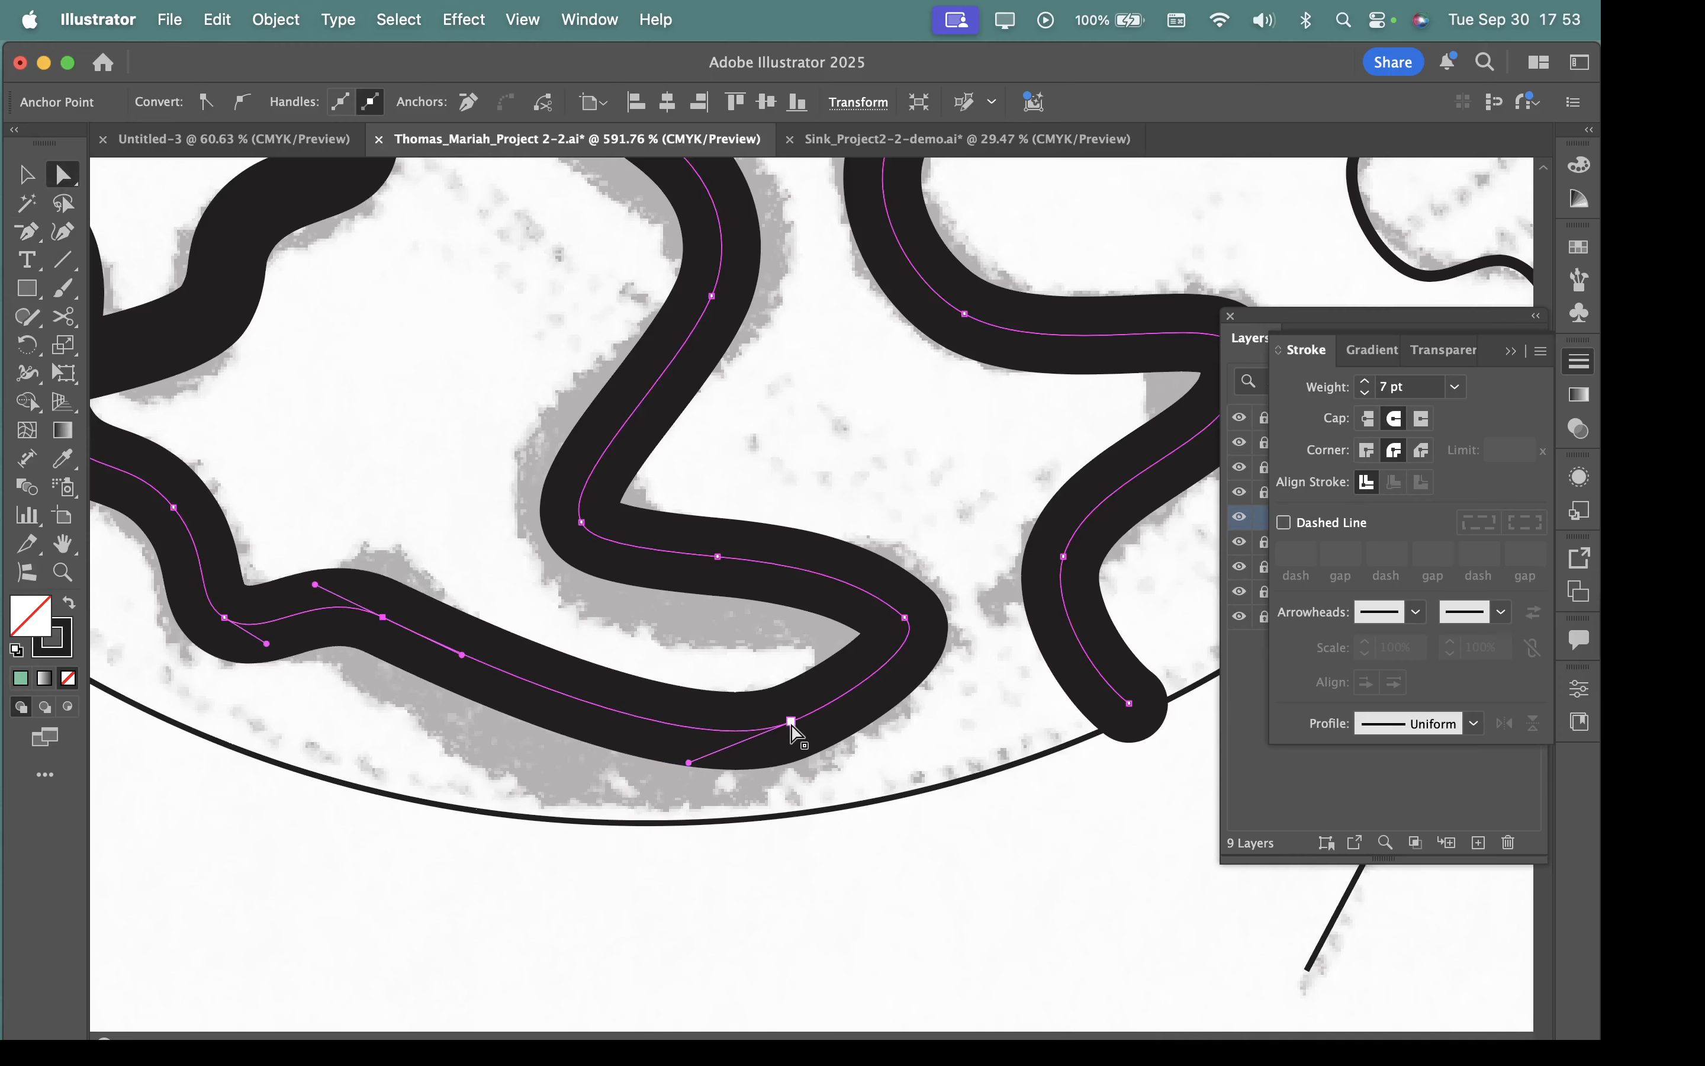
{"action": "left_click_drag", "start_coordinate": [791, 722], "coordinate": [759, 758]}
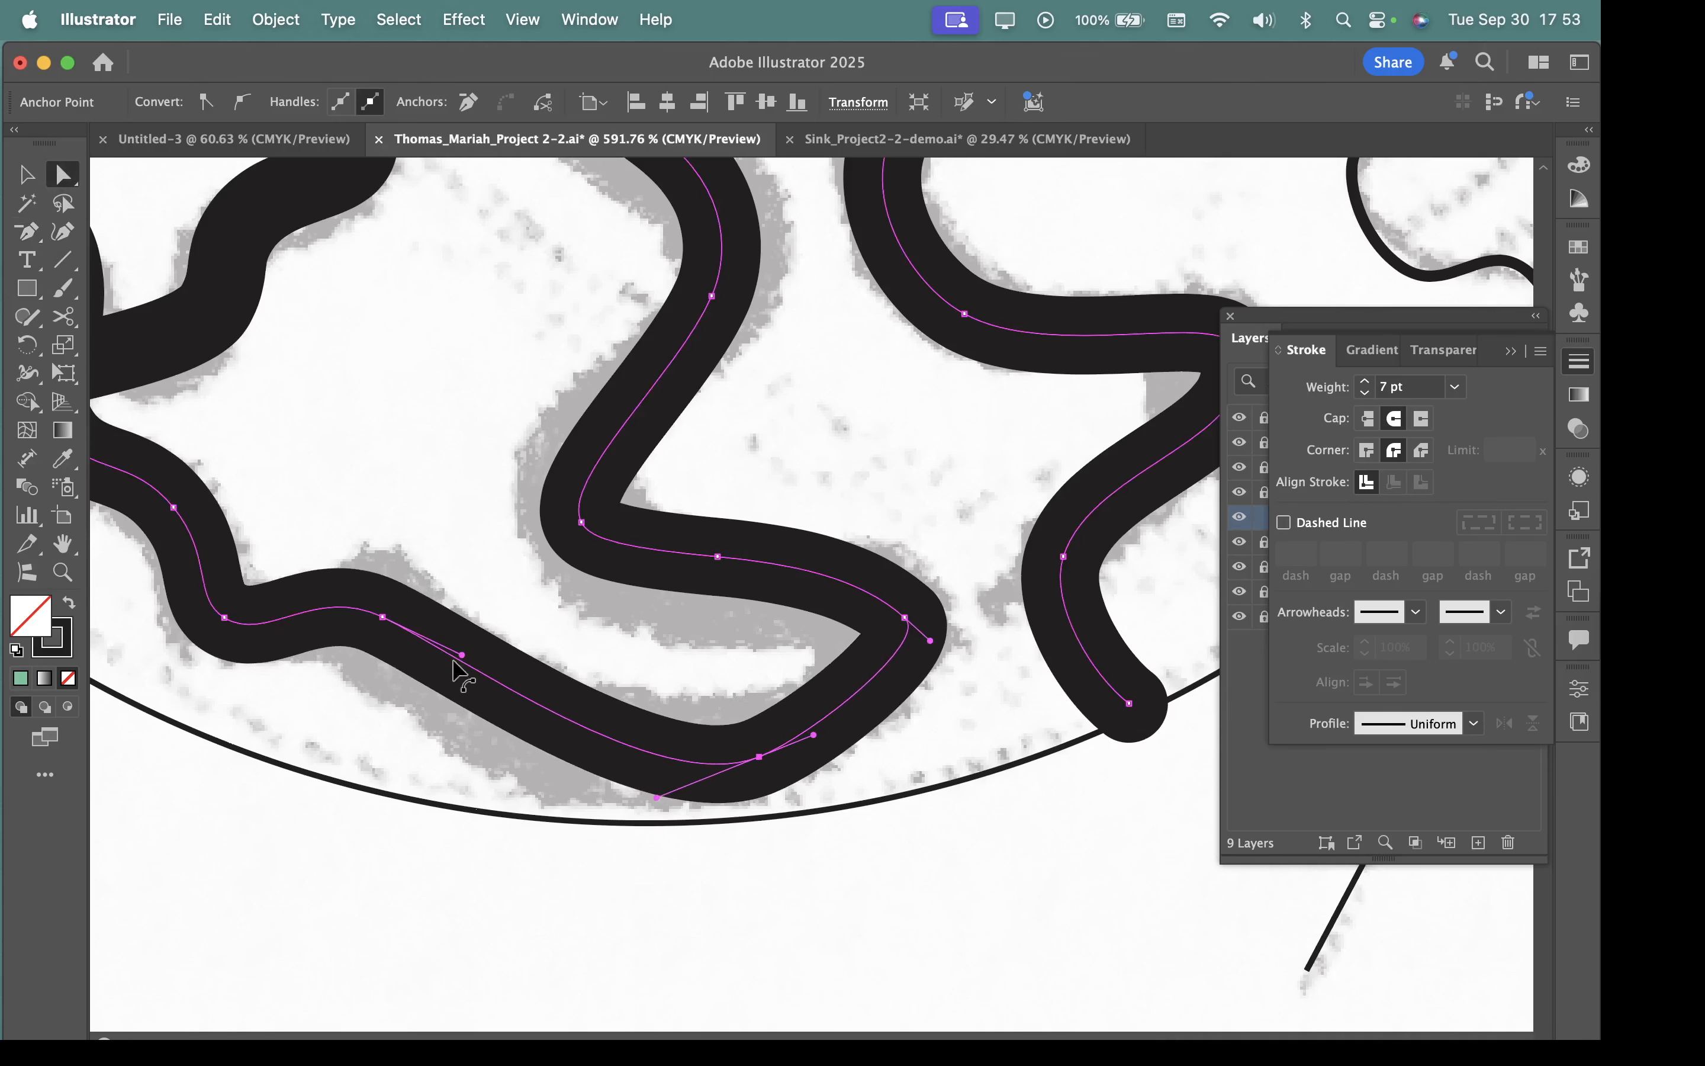
{"action": "left_click_drag", "start_coordinate": [382, 617], "coordinate": [537, 701]}
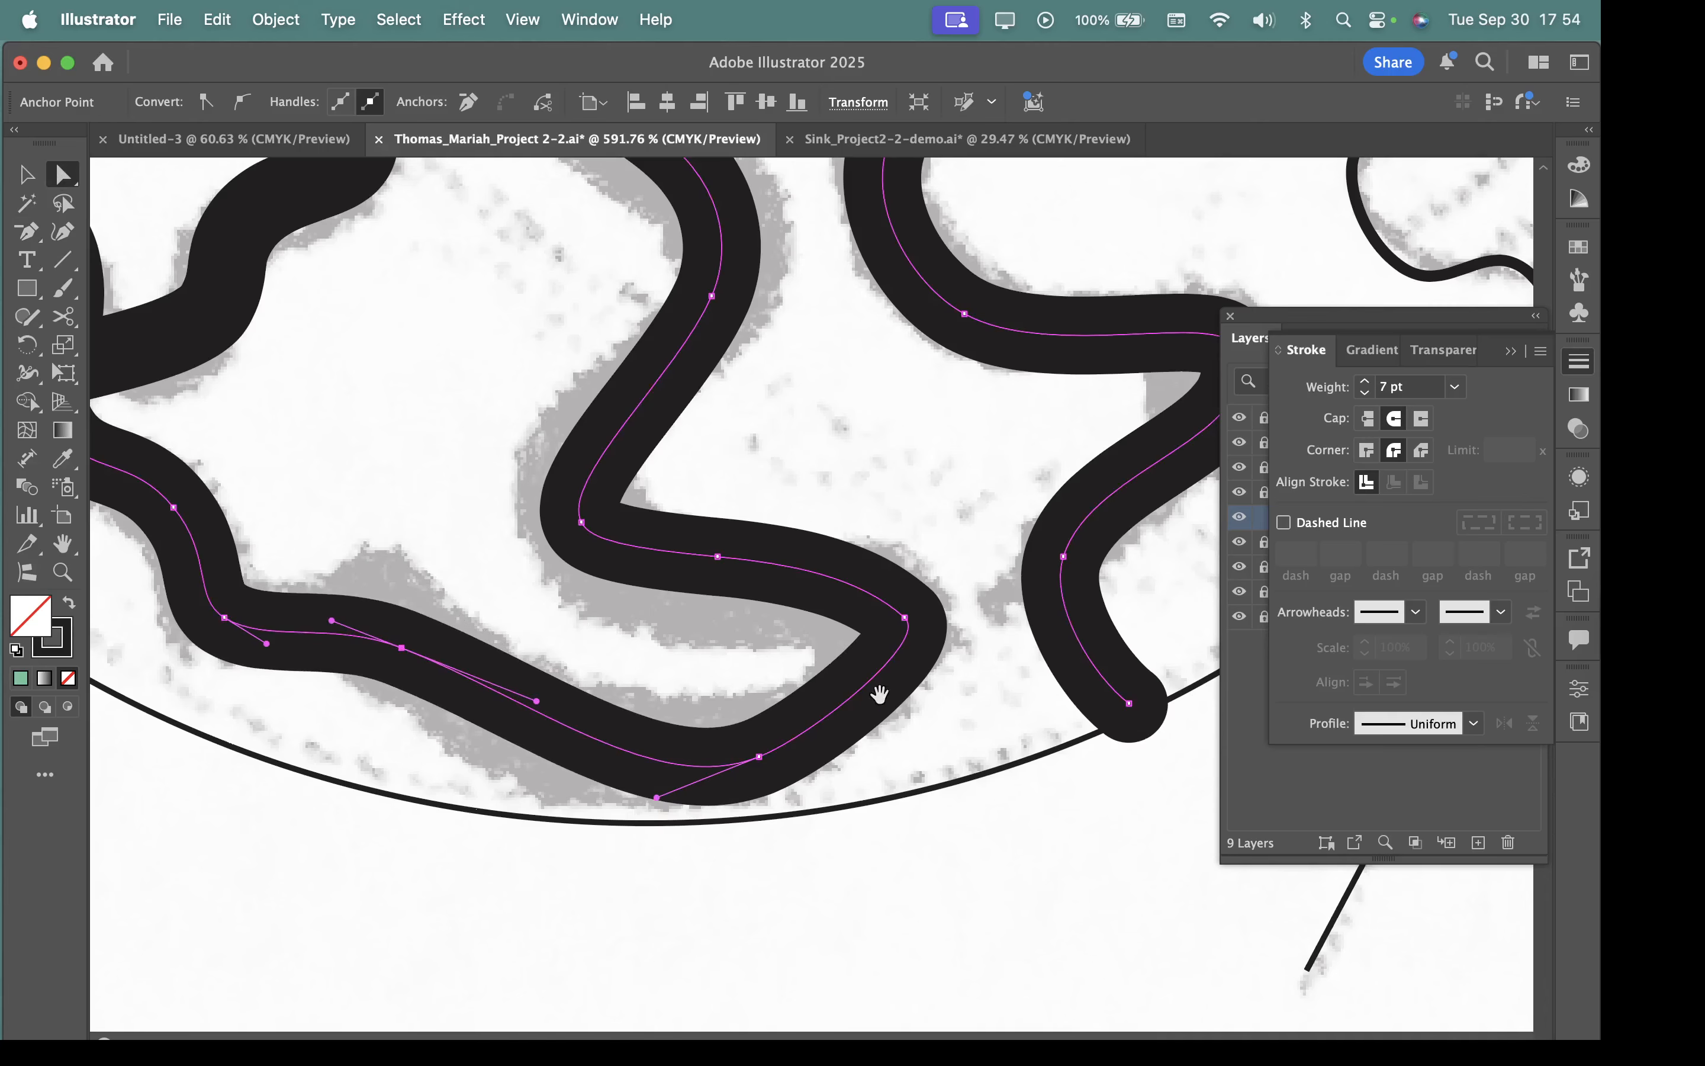
Adjust the anchor and handle on the path's upper-left vertical stretch so the stroke sits closer to the grey tracing.
{"action": "scroll", "coordinate": [879, 695], "scroll_direction": "down", "scroll_amount": 6}
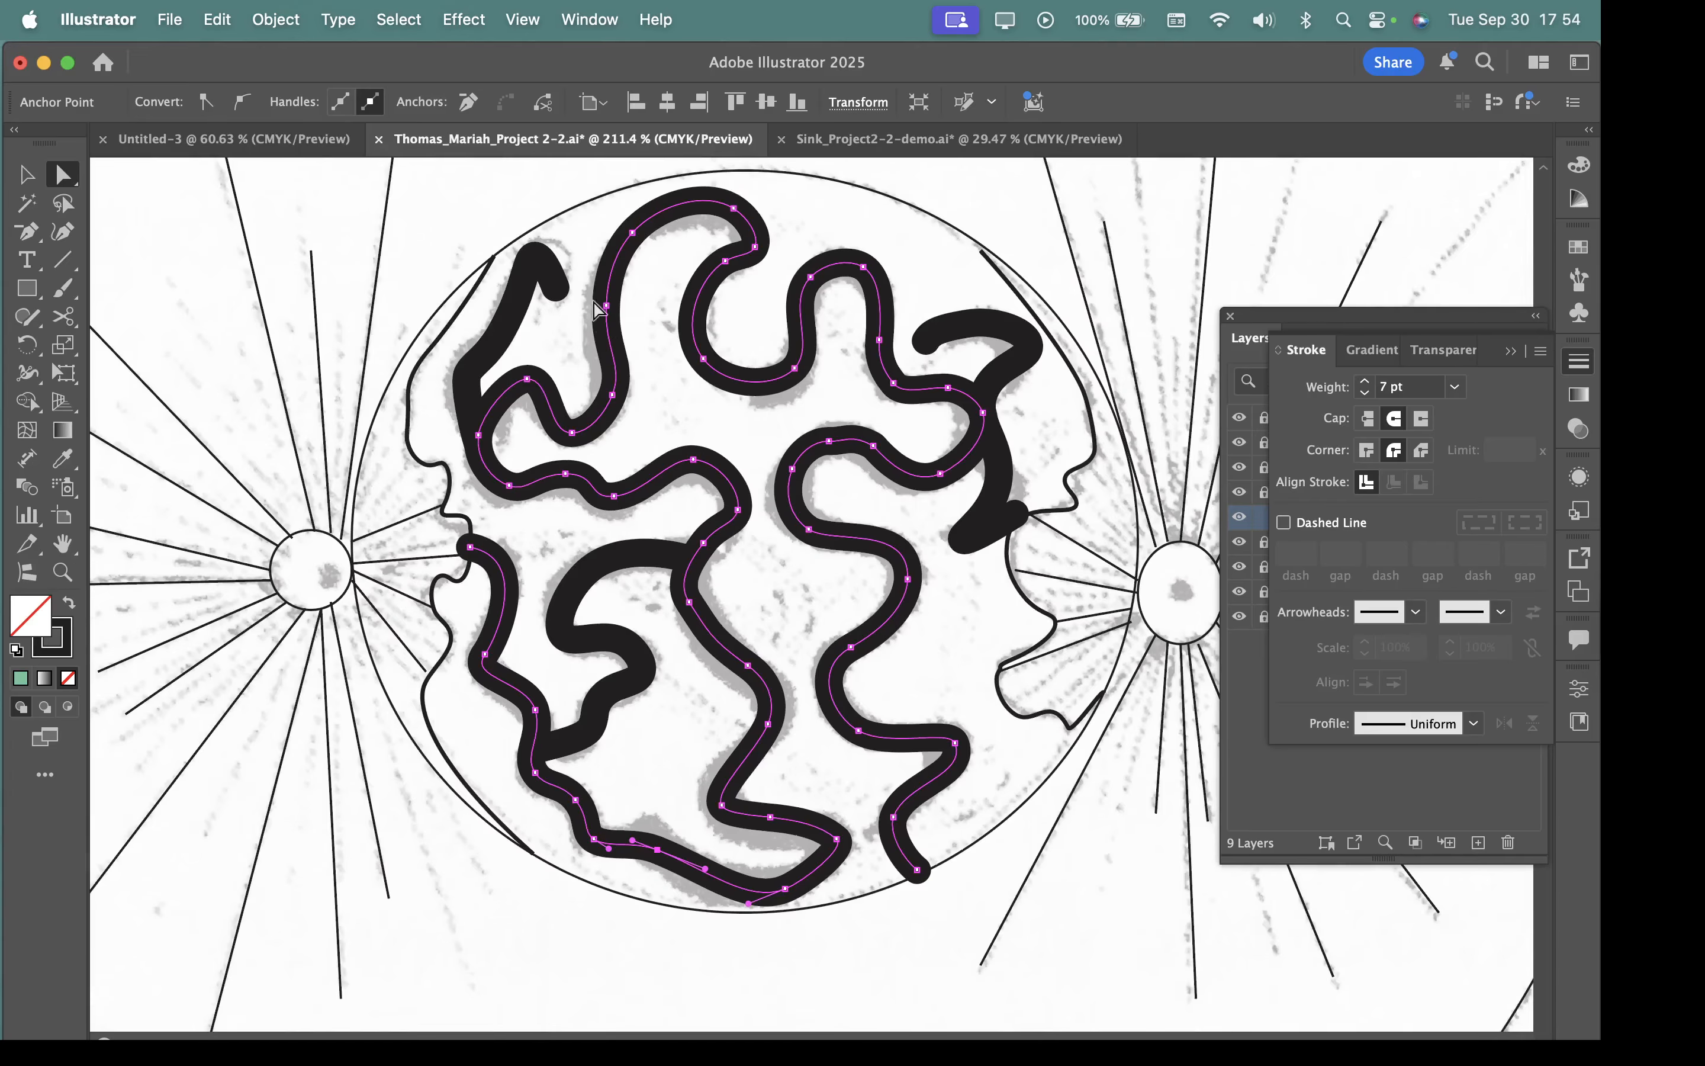
{"action": "left_click_drag", "start_coordinate": [597, 311], "coordinate": [607, 406]}
{"action": "key", "text": "super+a"}
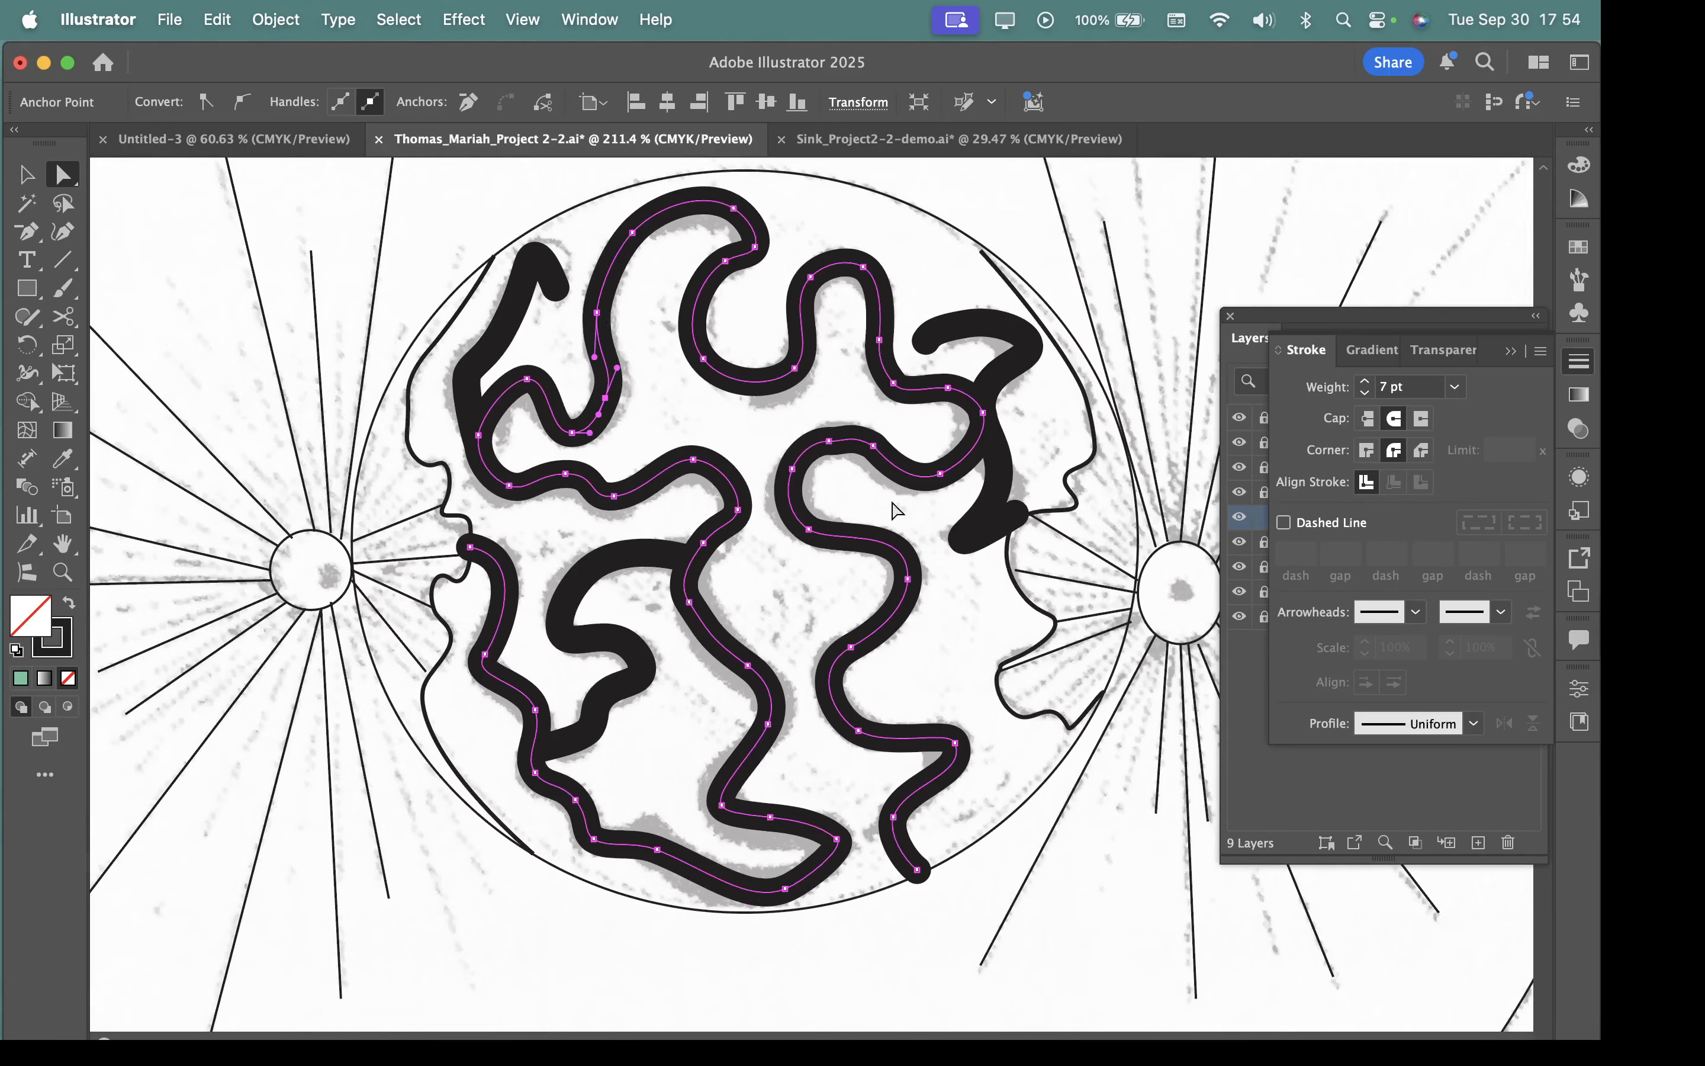
{"action": "left_click_drag", "start_coordinate": [1019, 573], "coordinate": [925, 677]}
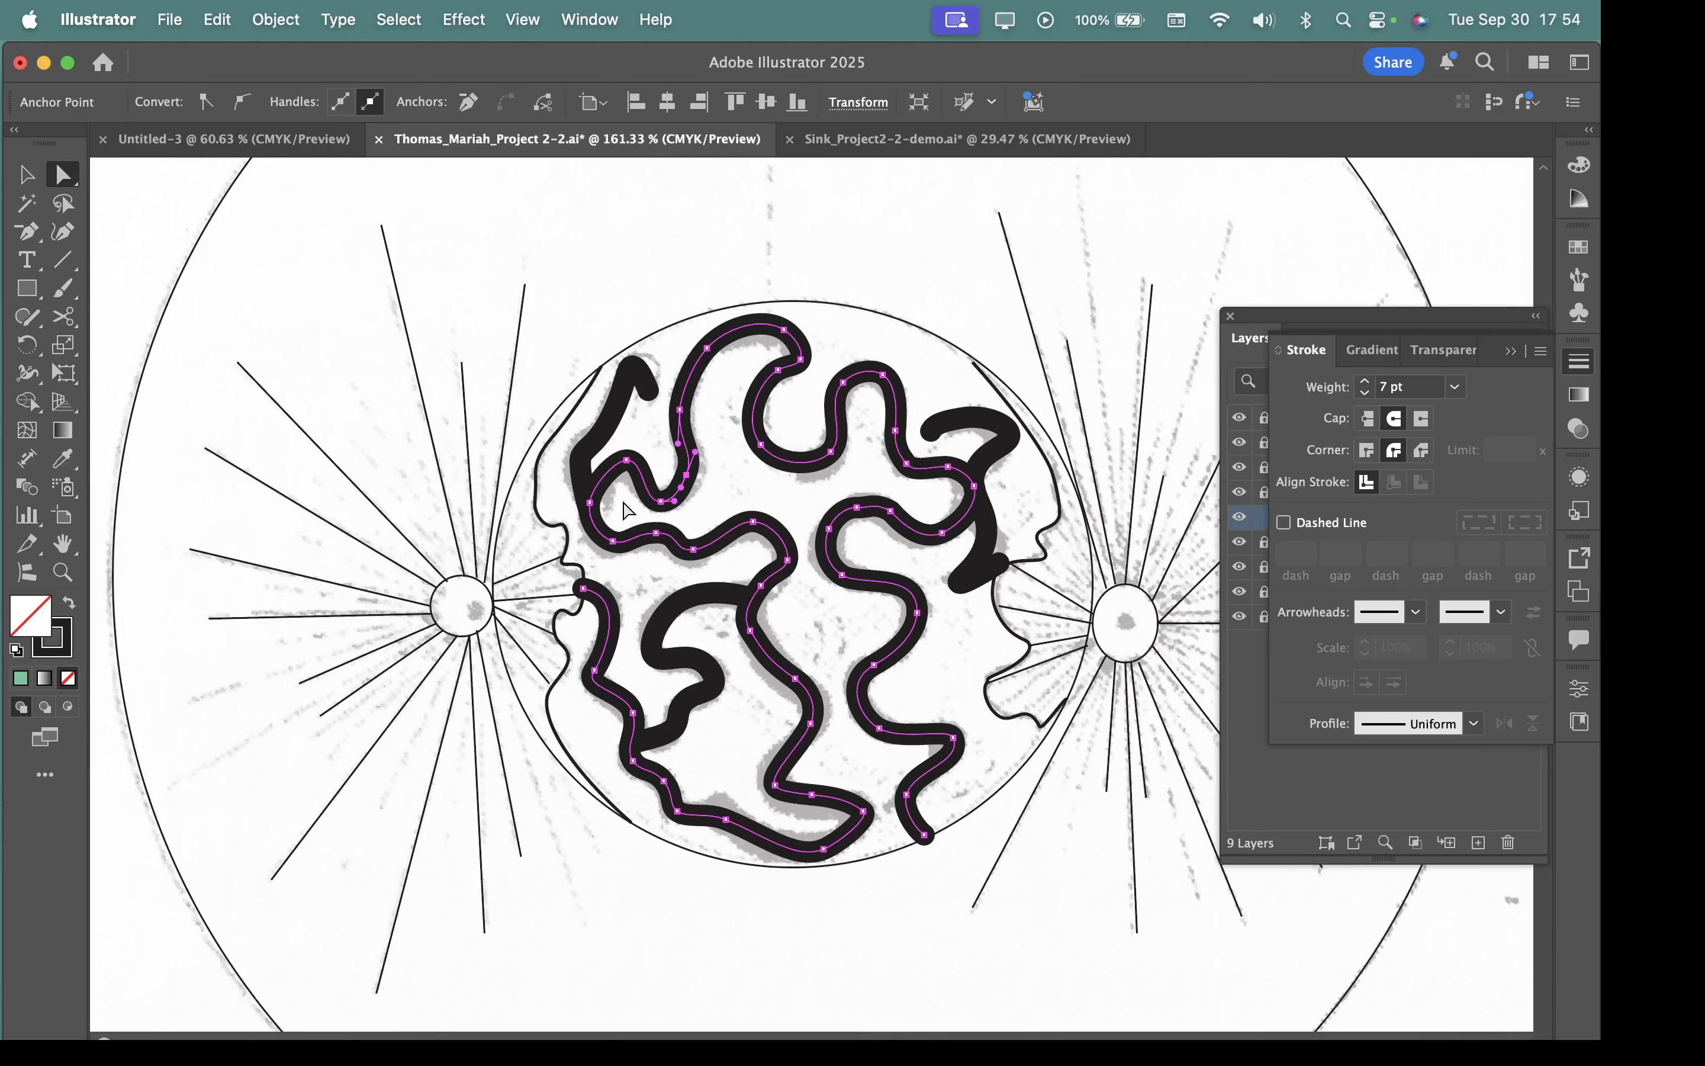
Make the stroke the active colour attribute of the winding path.
{"action": "left_click", "coordinate": [68, 649]}
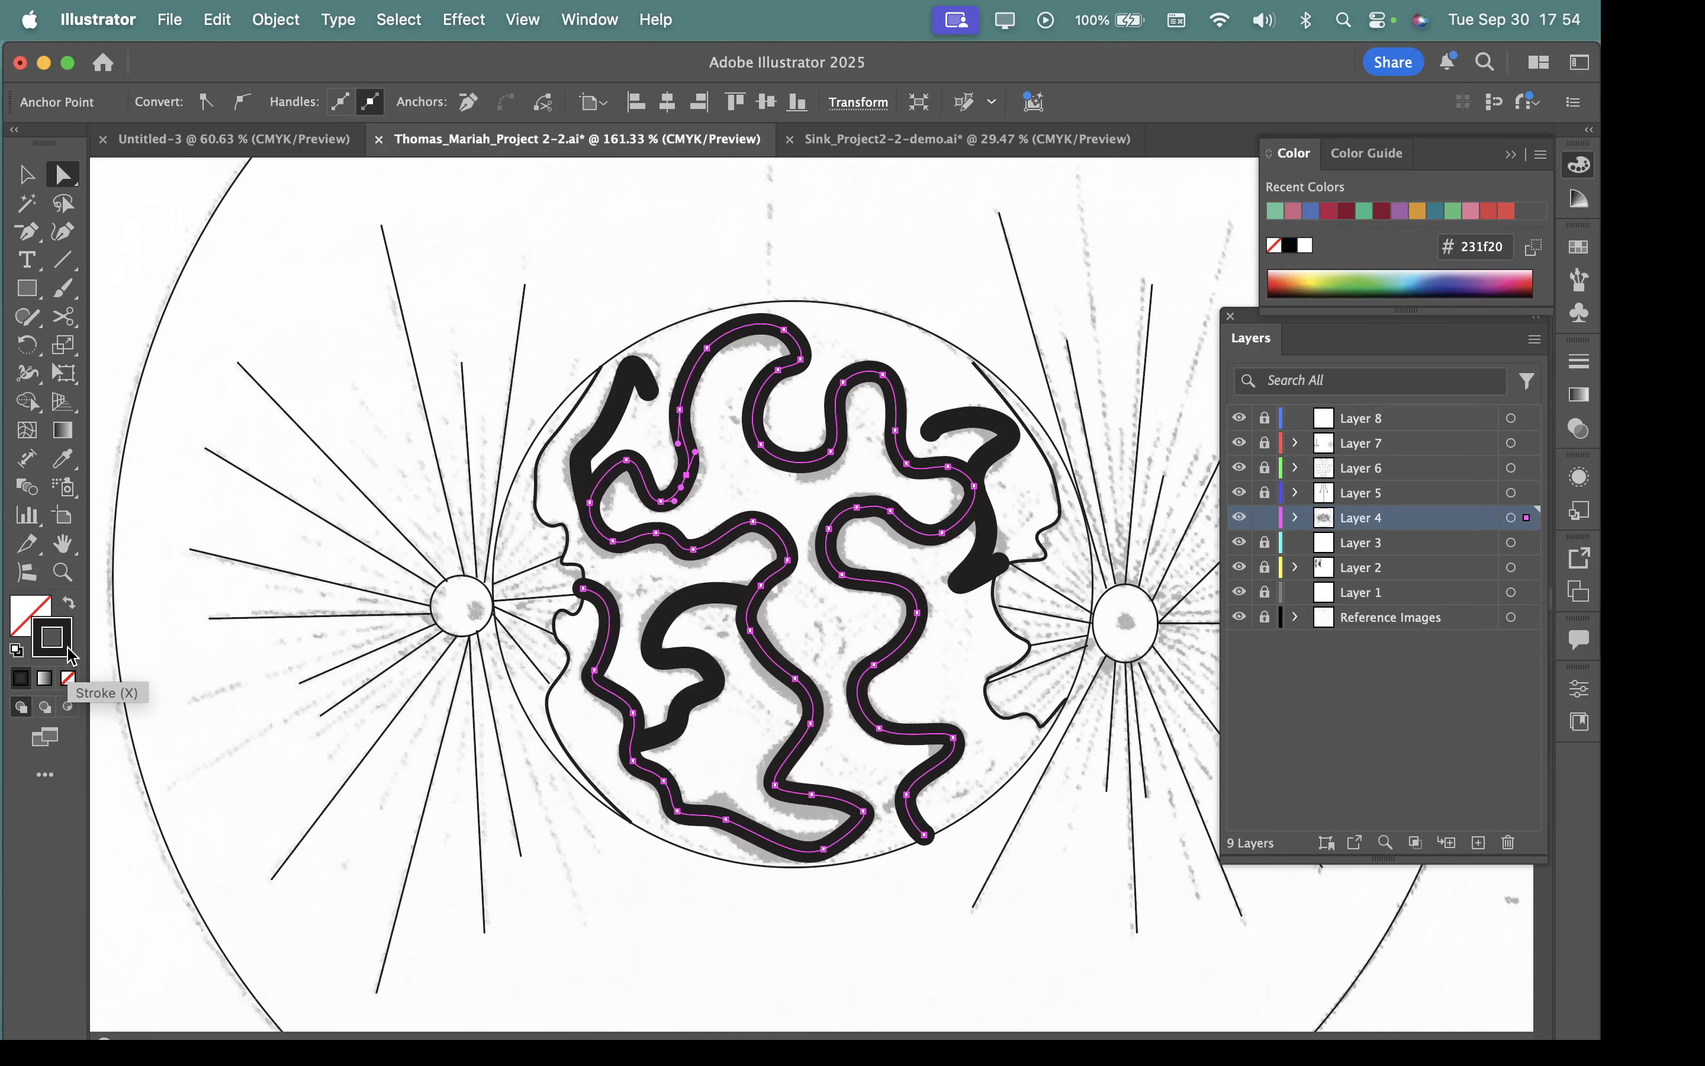
{"action": "double_click", "coordinate": [68, 650]}
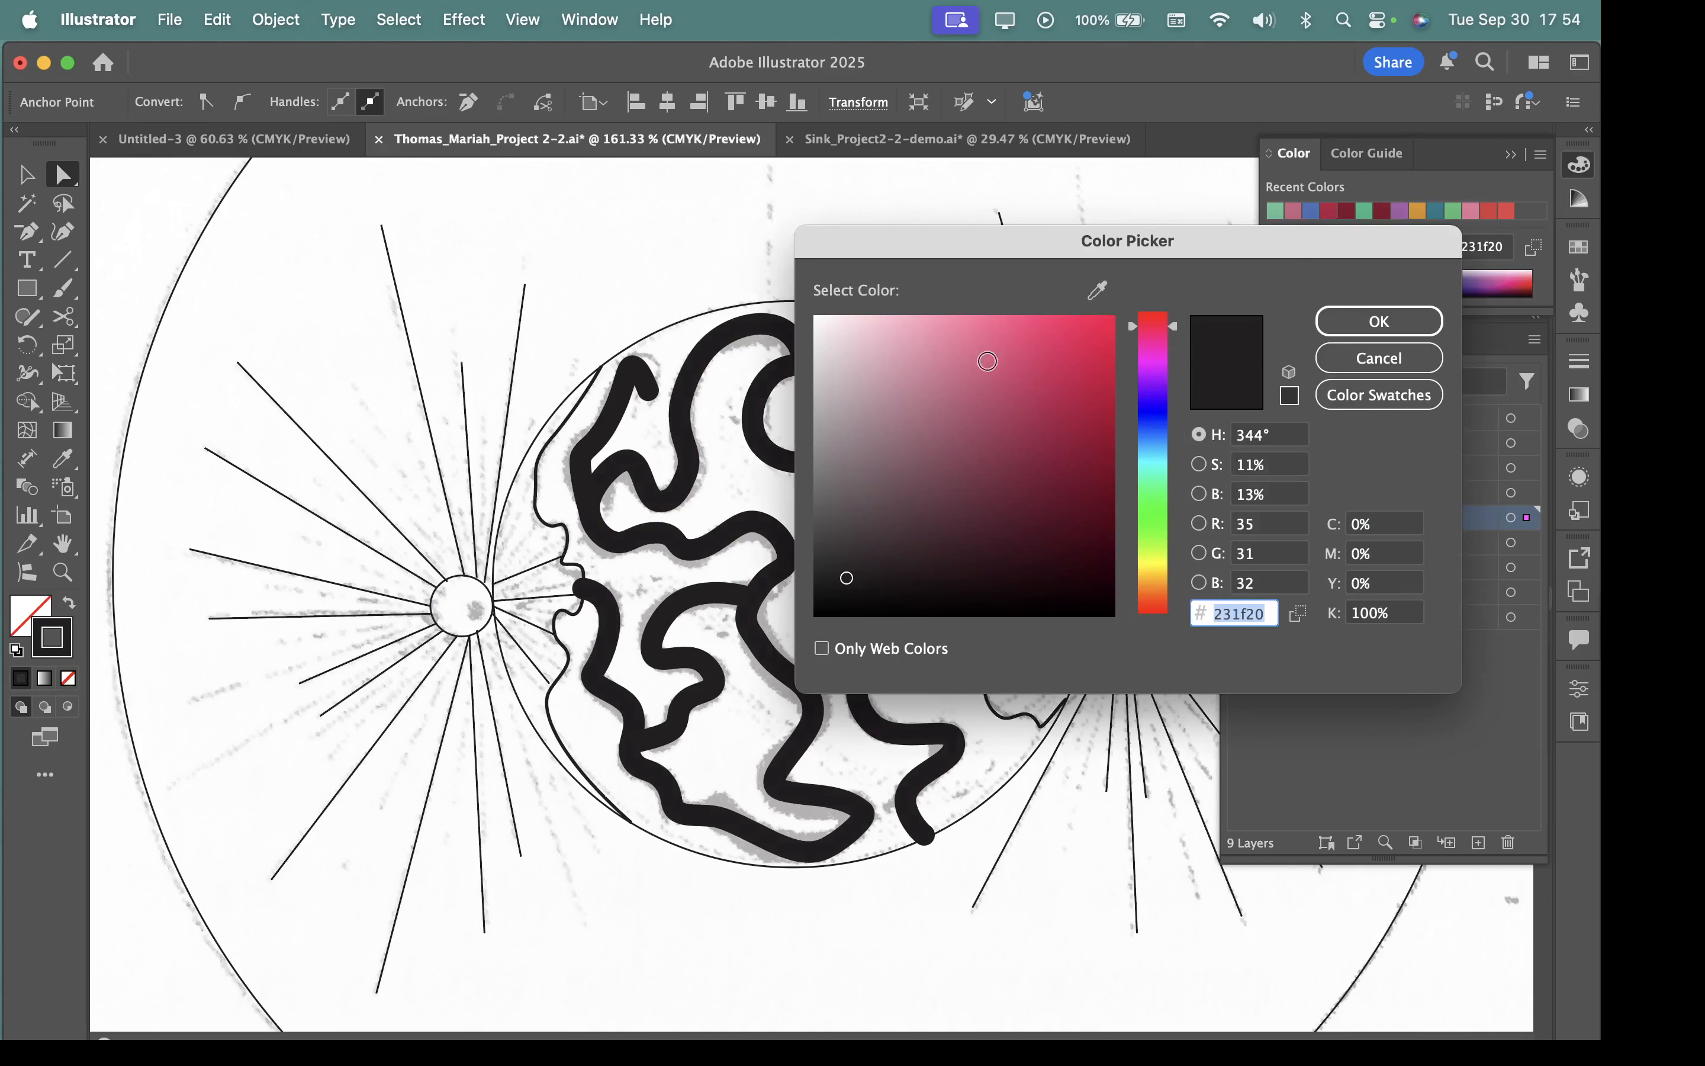
{"action": "left_click", "coordinate": [982, 358]}
{"action": "left_click_drag", "start_coordinate": [913, 255], "coordinate": [790, 418]}
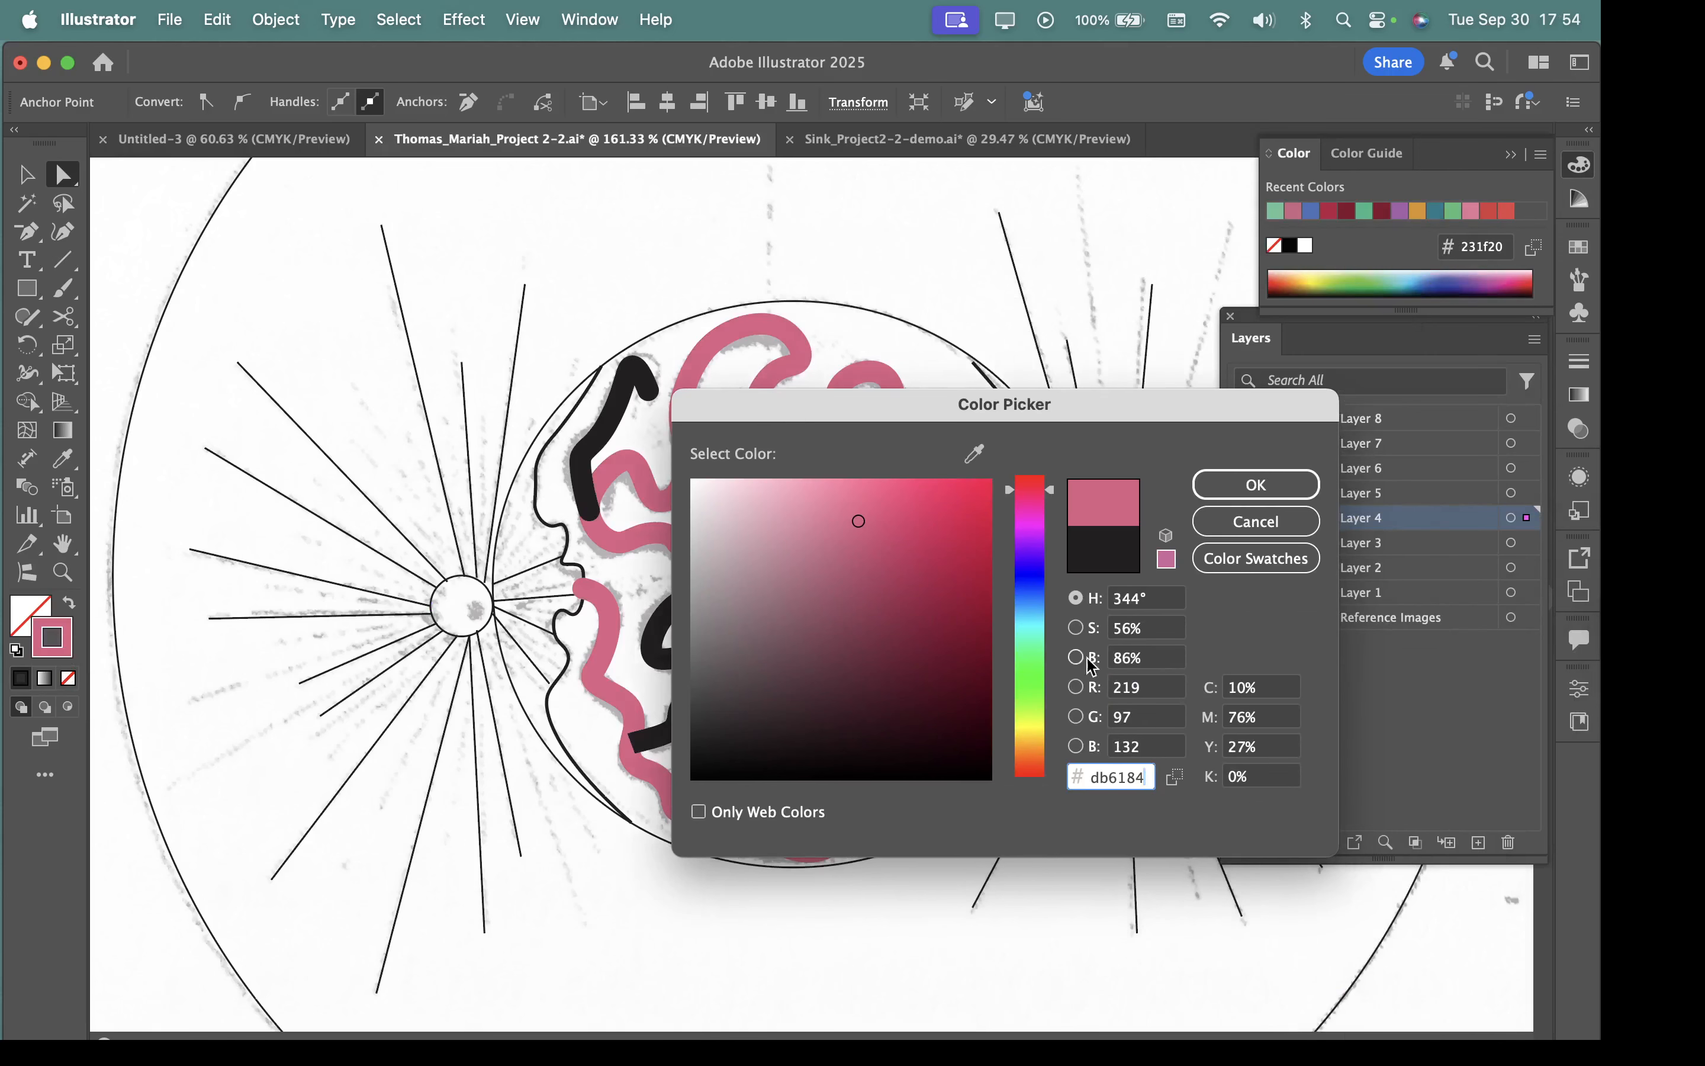
{"action": "left_click", "coordinate": [1281, 537]}
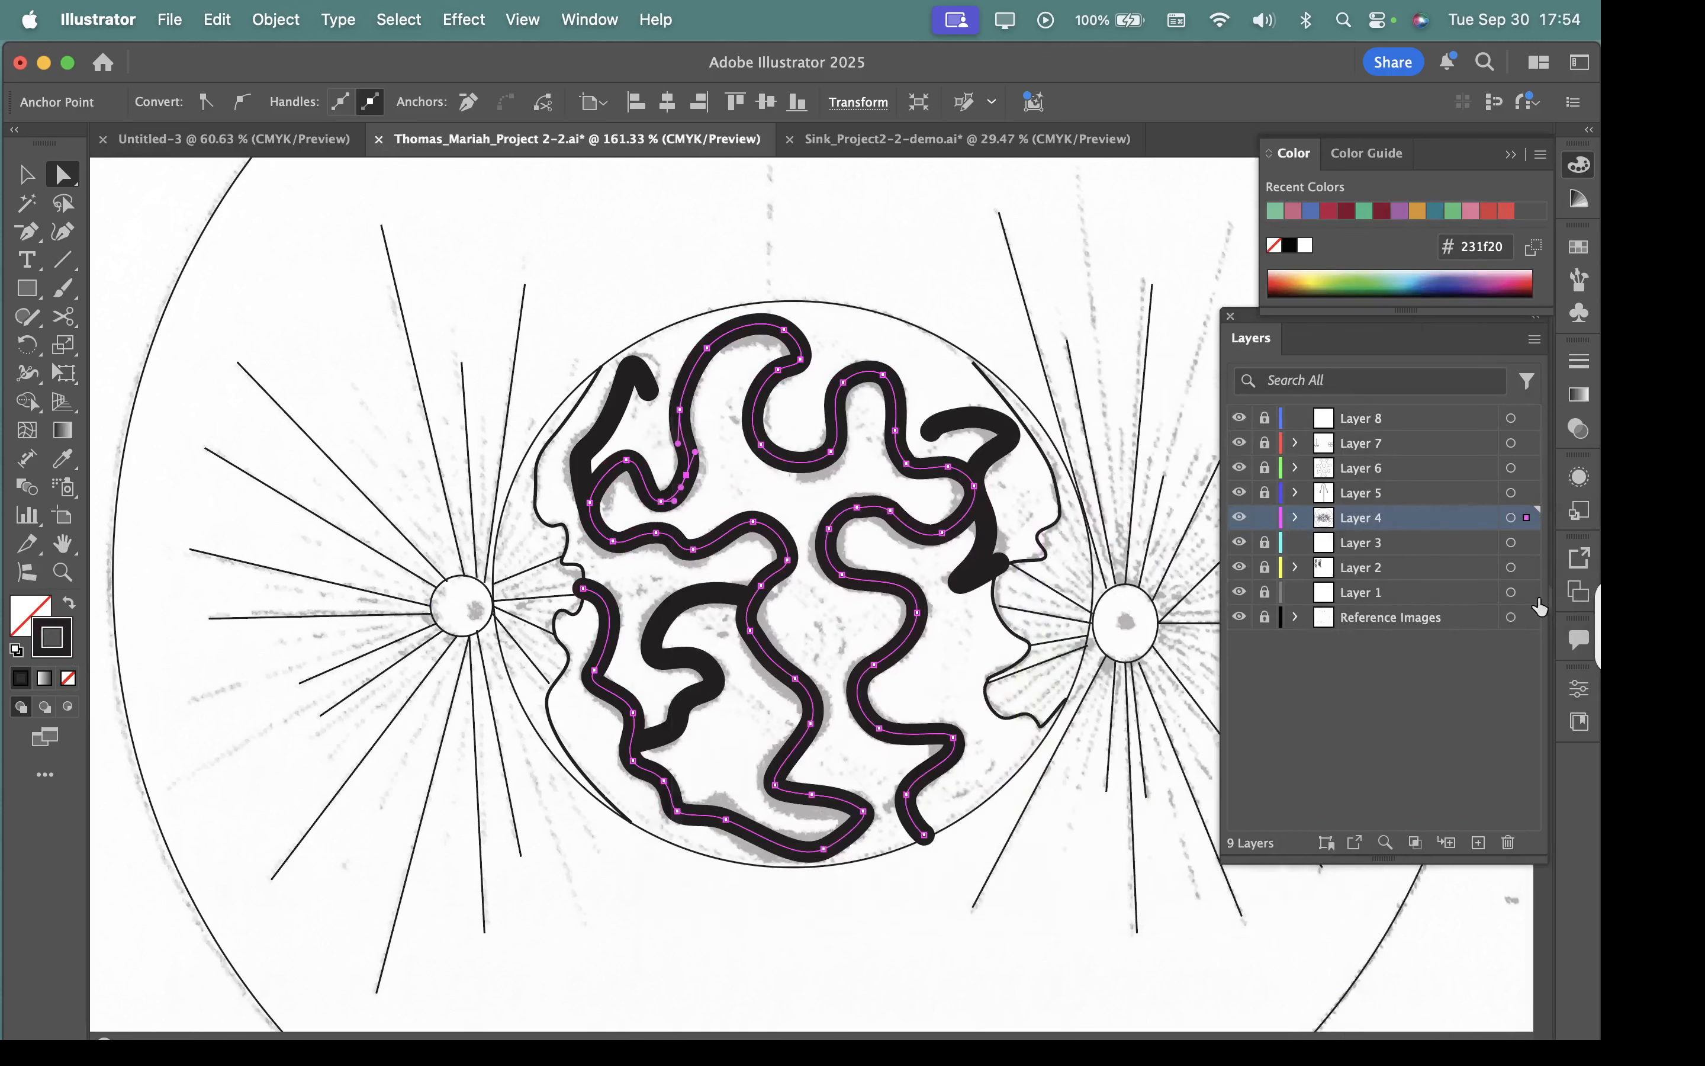
Recolour the winding path's stroke with the recent dark red 84152f and show the colour's CMYK sliders.
{"action": "left_click", "coordinate": [1383, 211]}
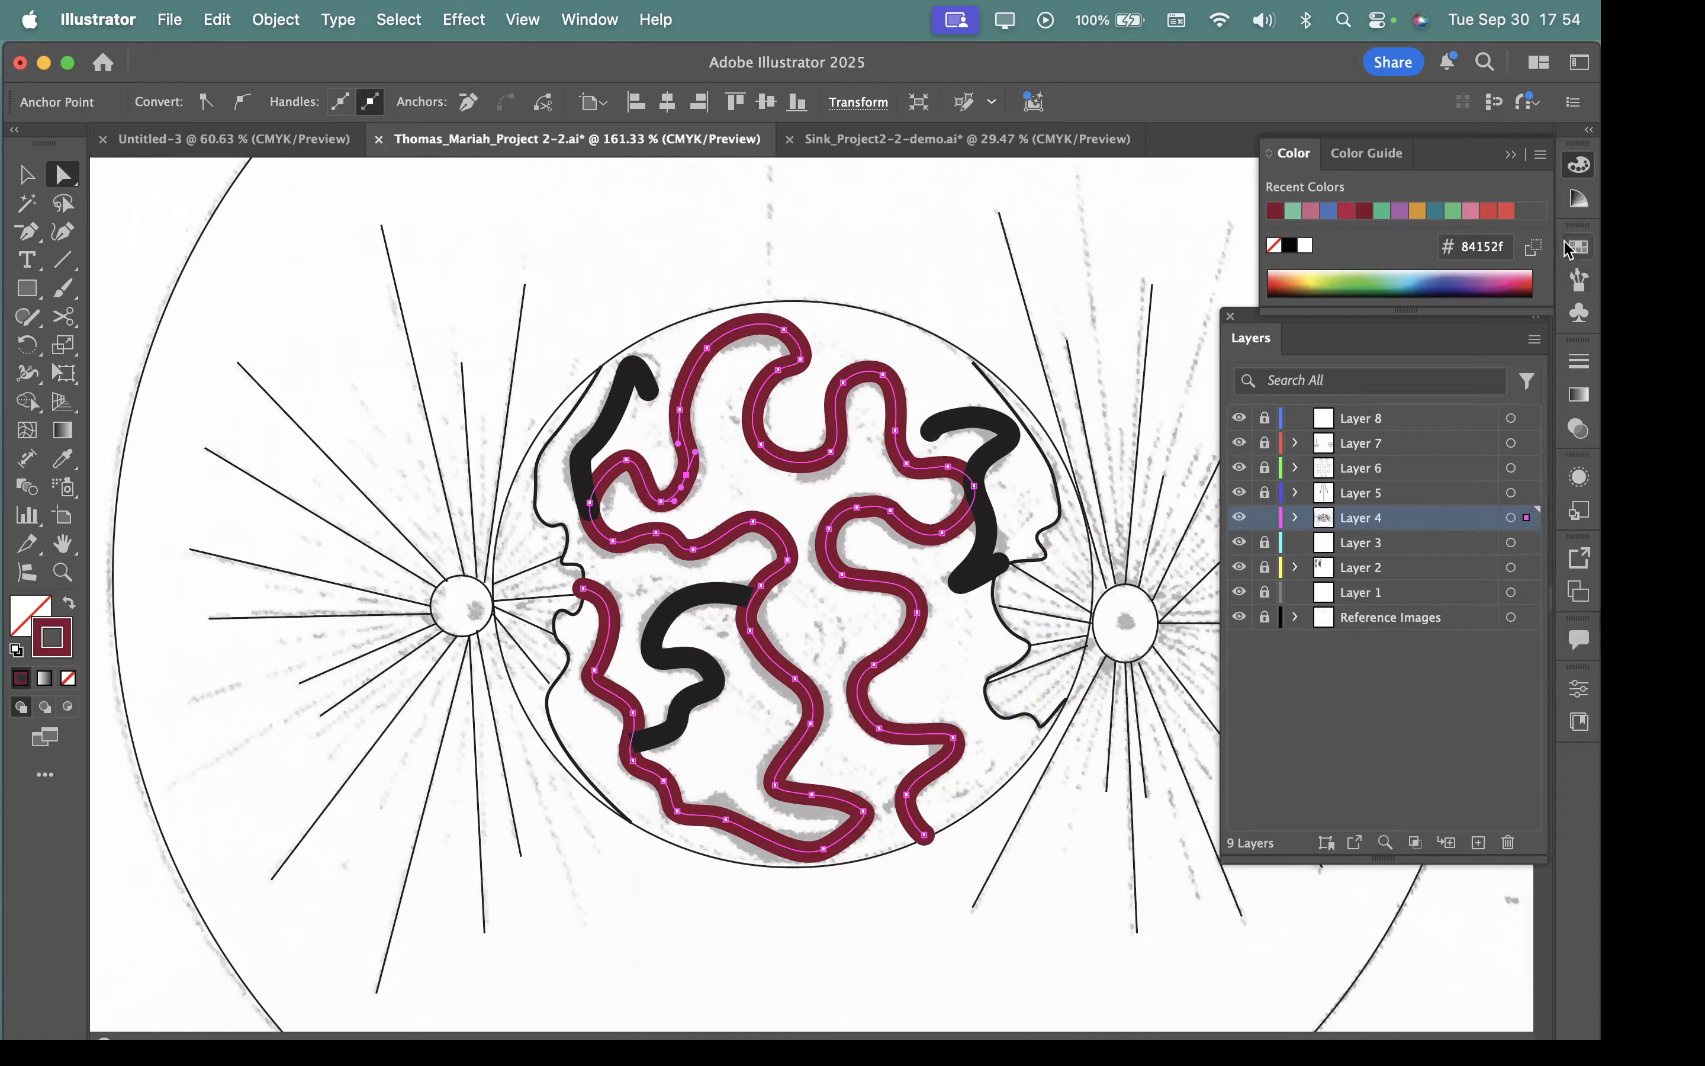
{"action": "left_click", "coordinate": [1542, 155]}
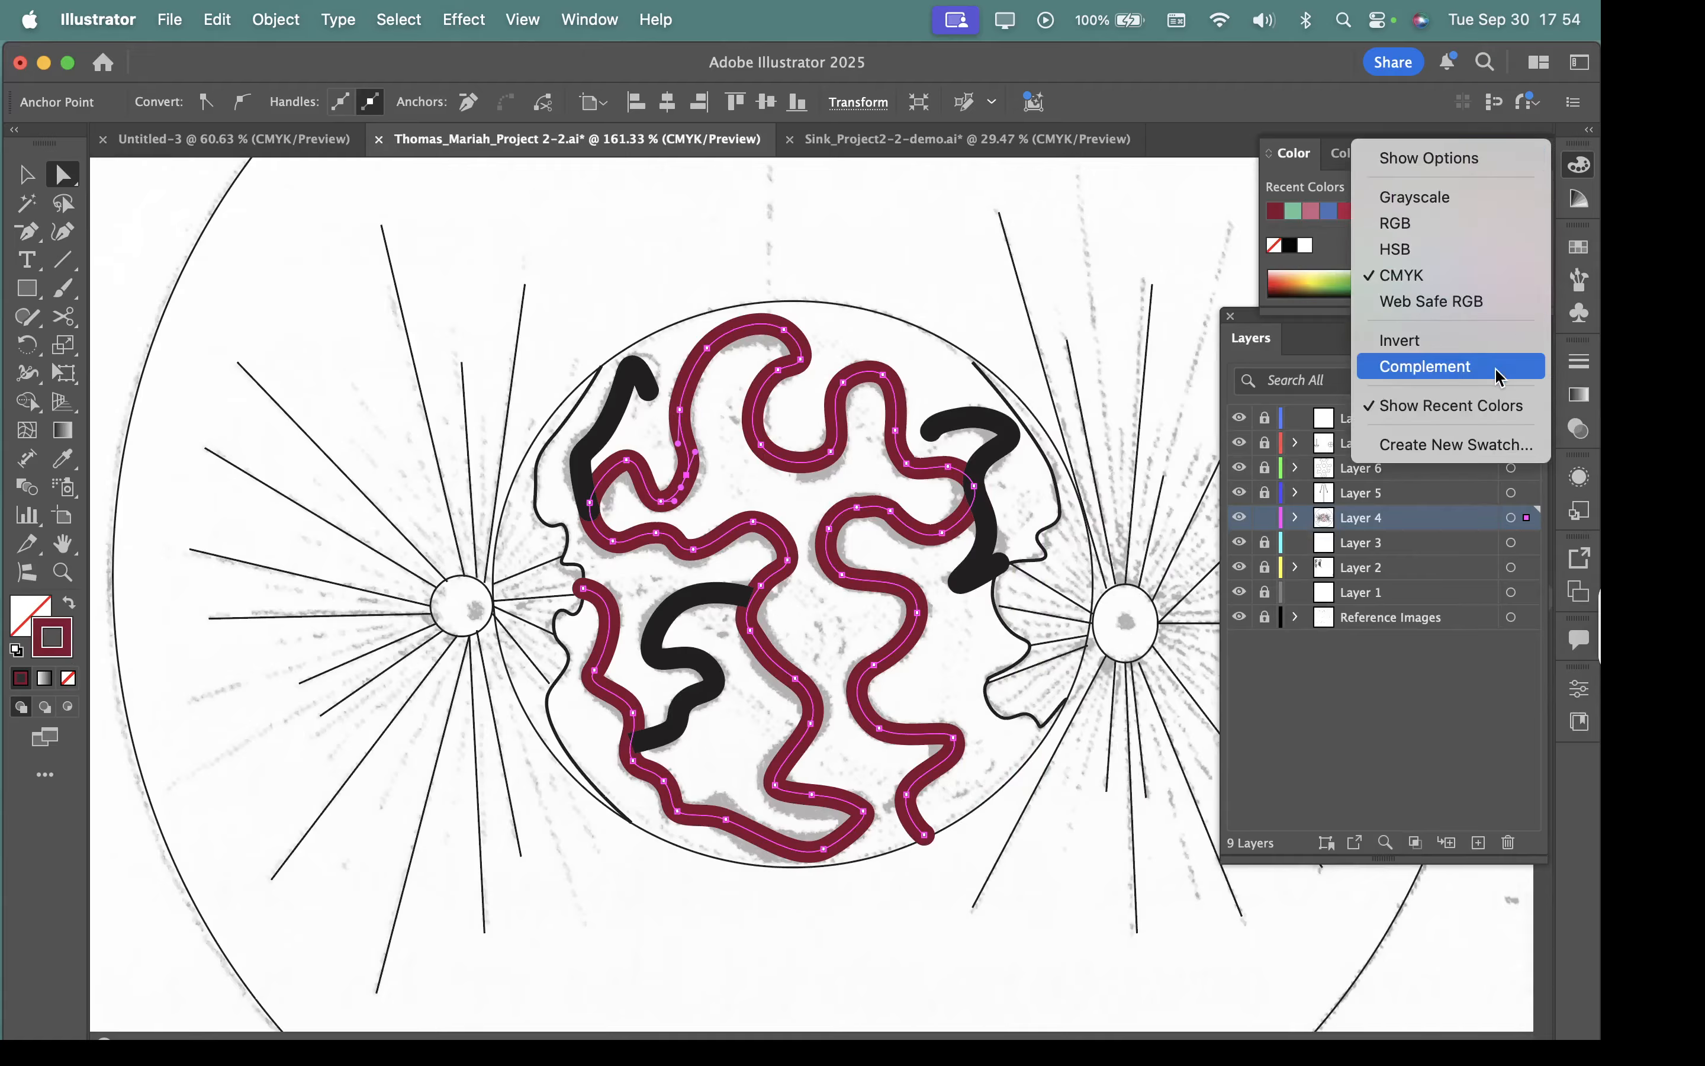
{"action": "left_click", "coordinate": [1458, 161]}
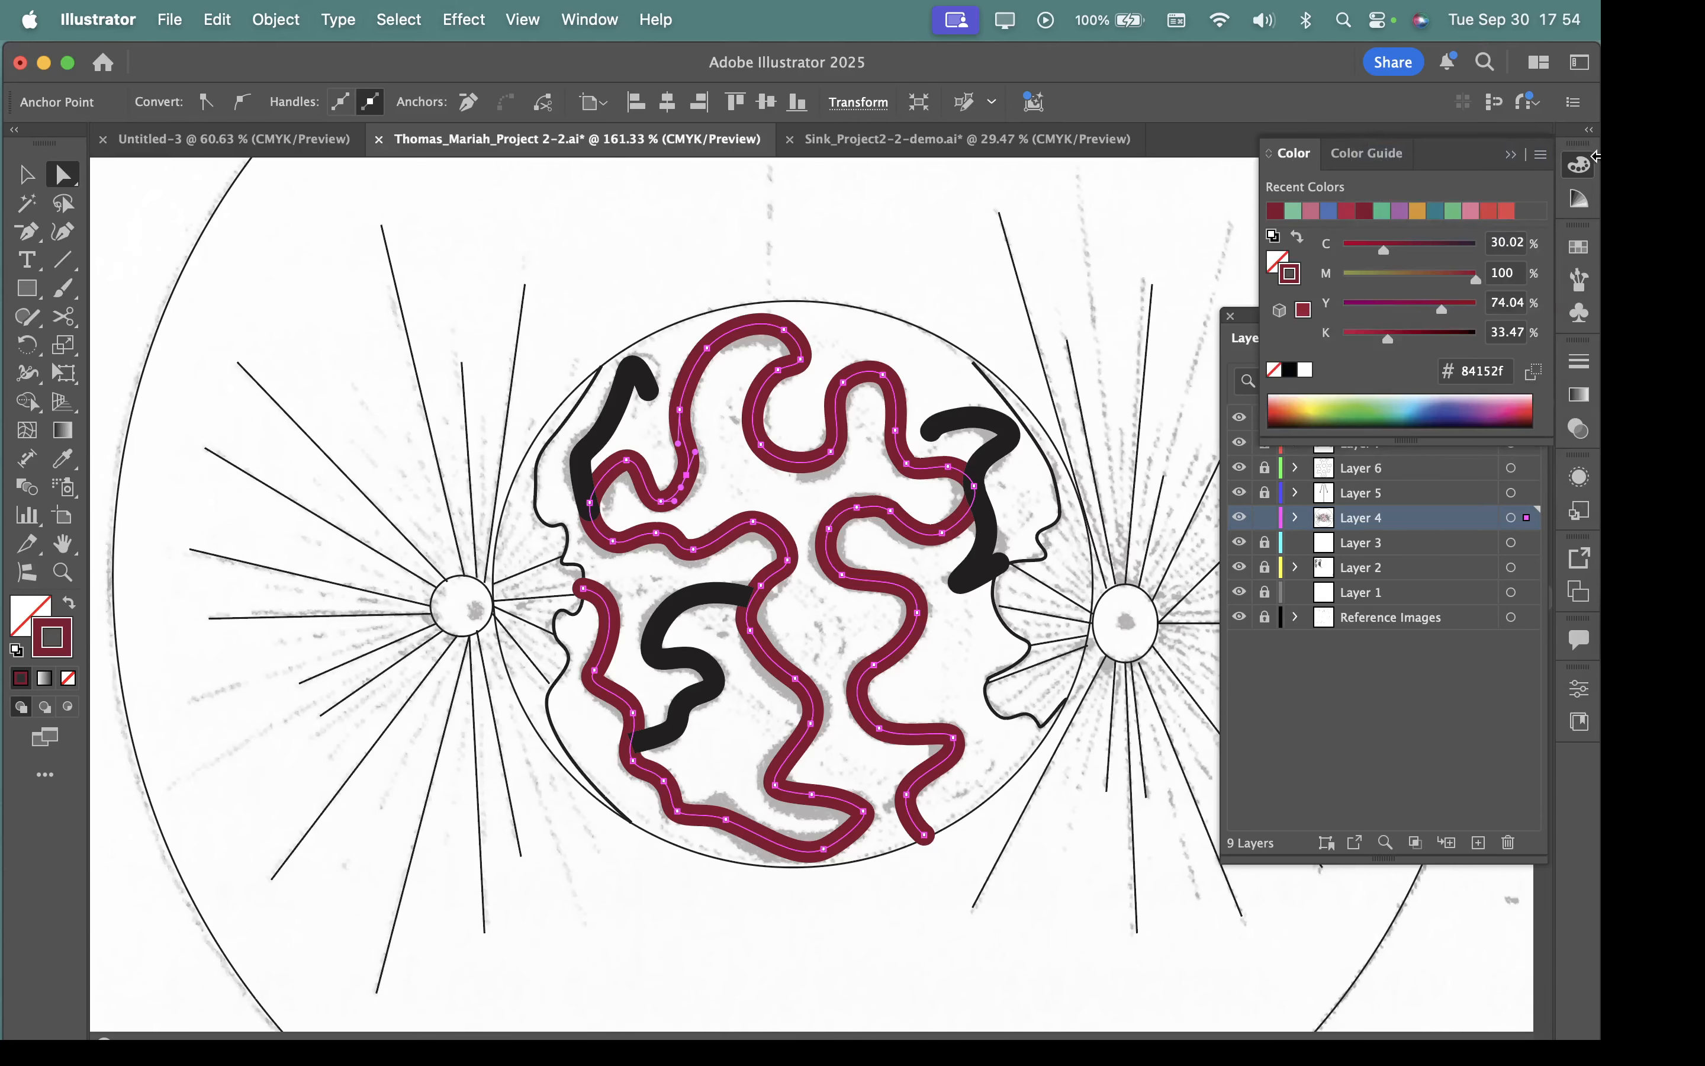
Open the Earthtone swatch library and enlarge it until all its colour groups are shown.
{"action": "left_click", "coordinate": [1580, 168]}
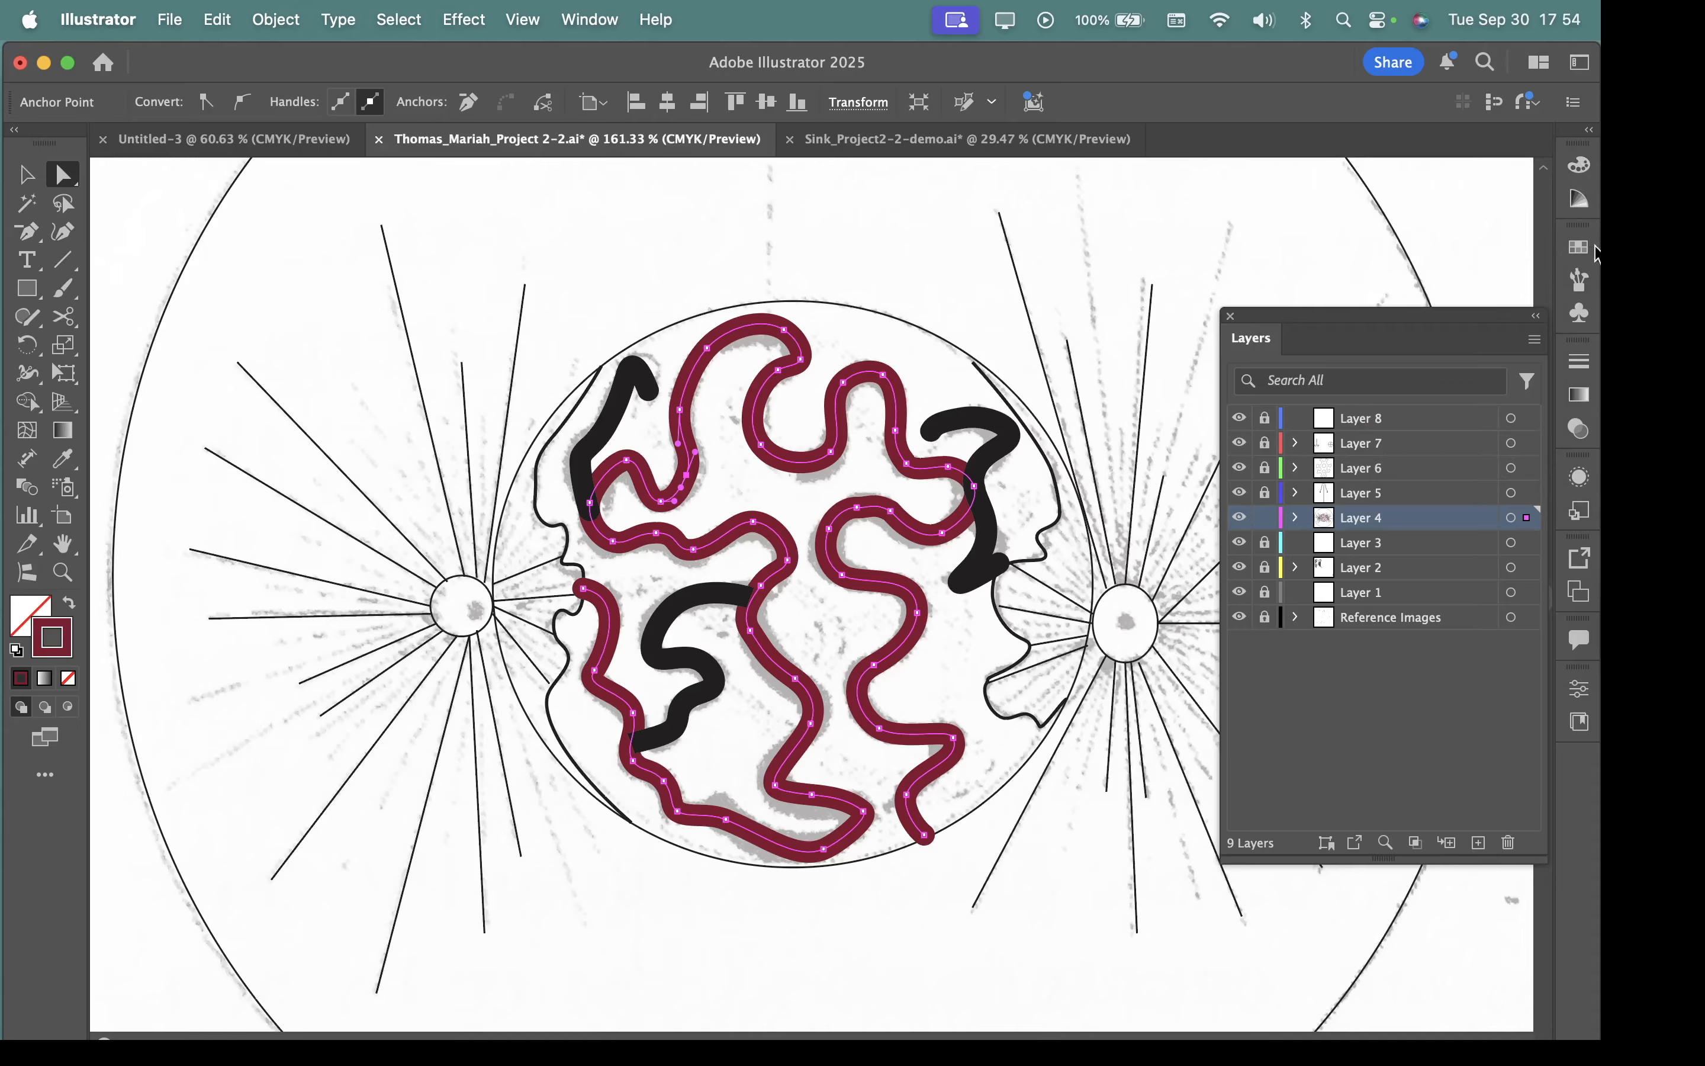
{"action": "left_click", "coordinate": [1573, 249]}
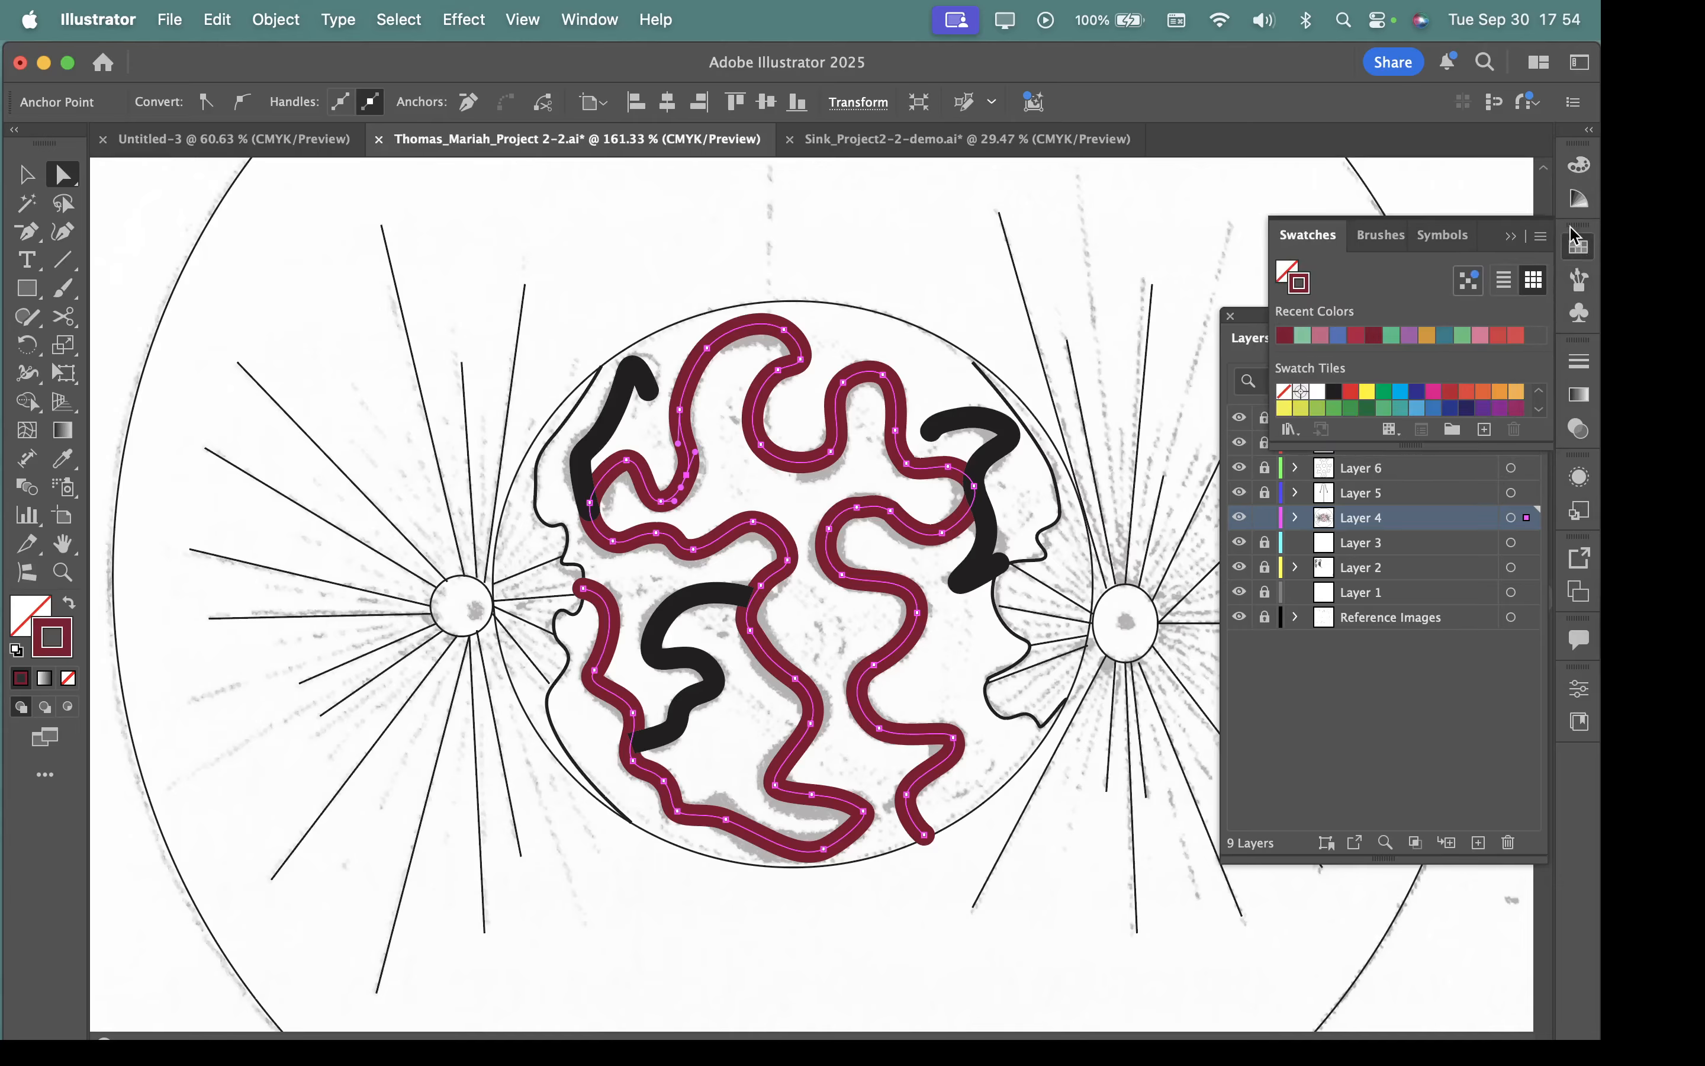
{"action": "left_click", "coordinate": [1544, 238]}
{"action": "left_click", "coordinate": [1546, 243]}
{"action": "left_click", "coordinate": [1543, 241]}
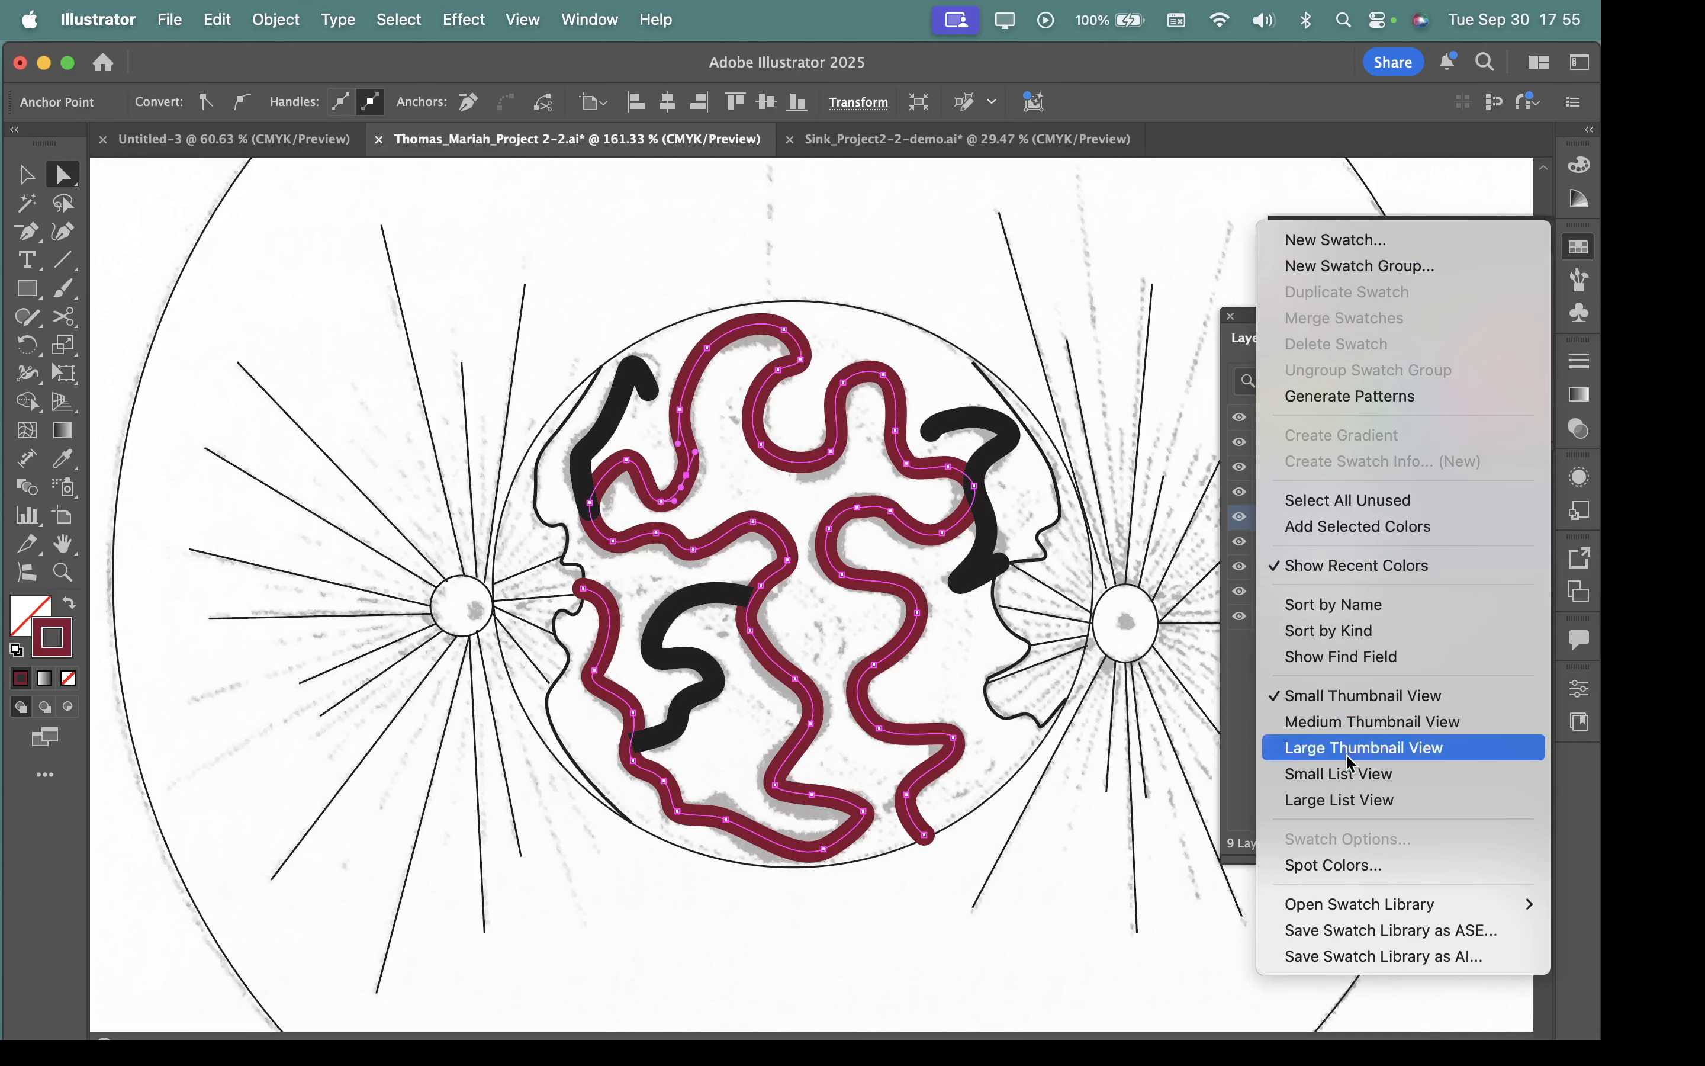
{"action": "mouse_move", "coordinate": [1353, 906]}
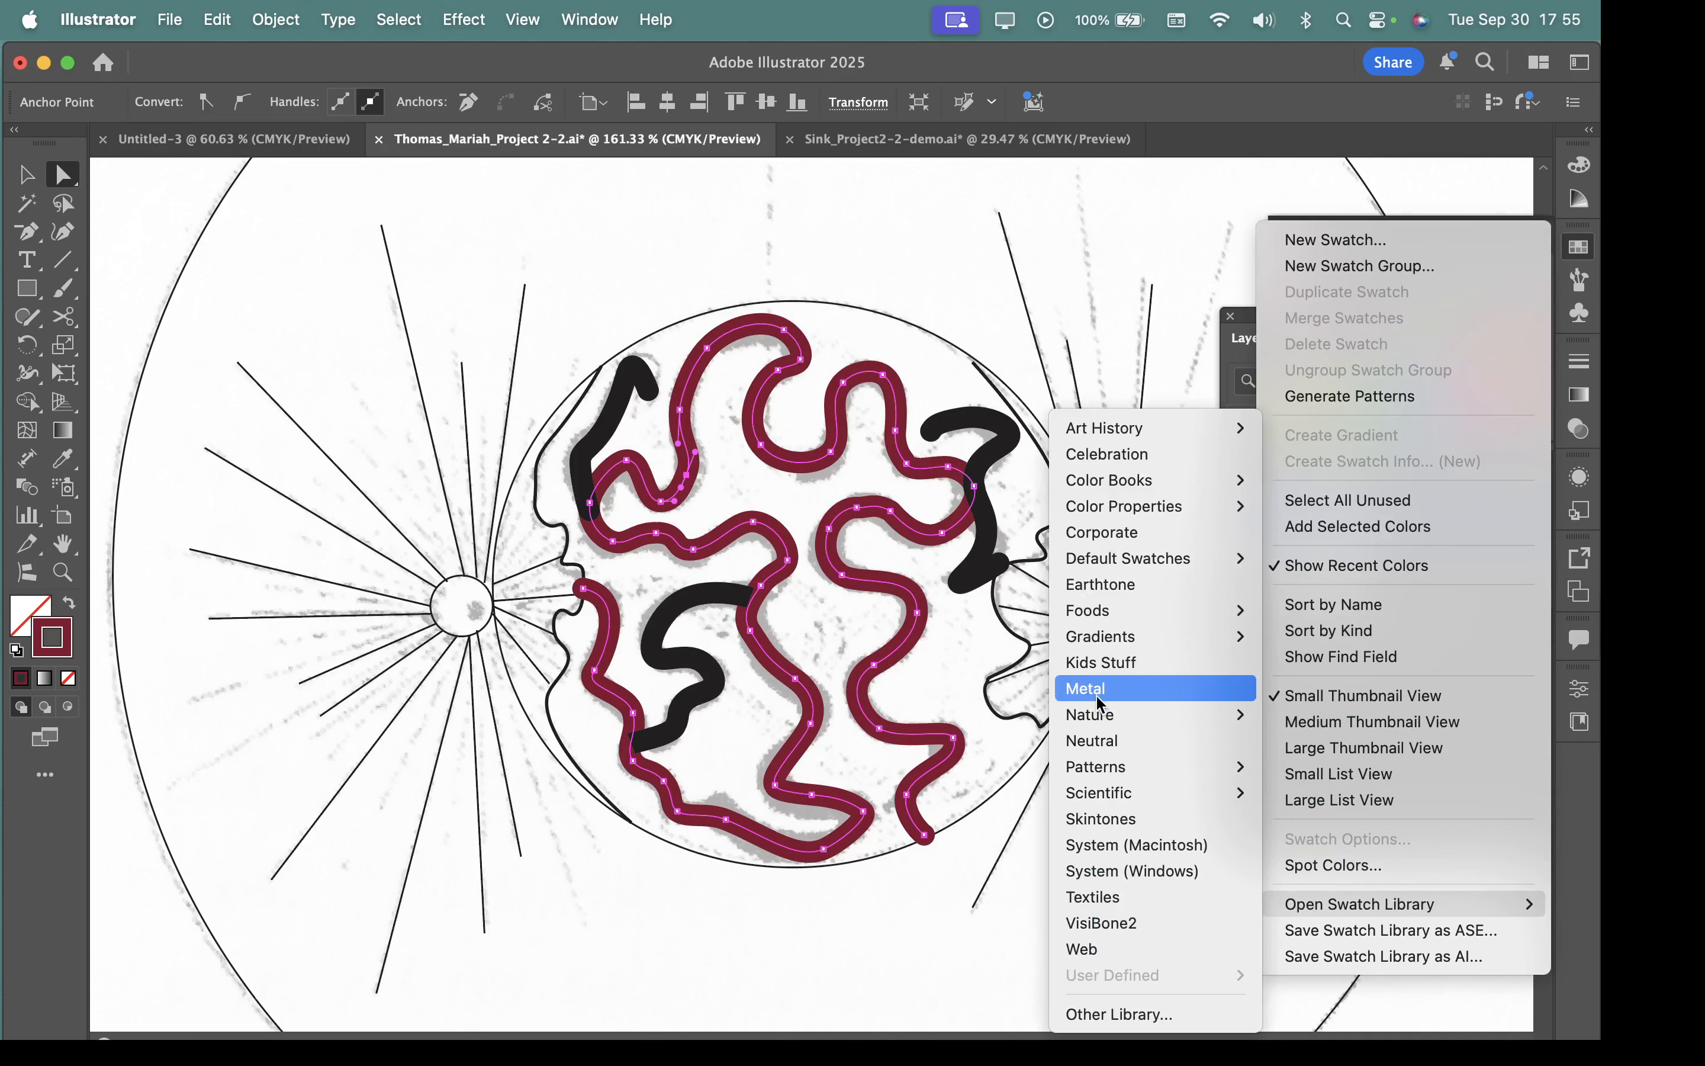
{"action": "left_click", "coordinate": [1097, 592]}
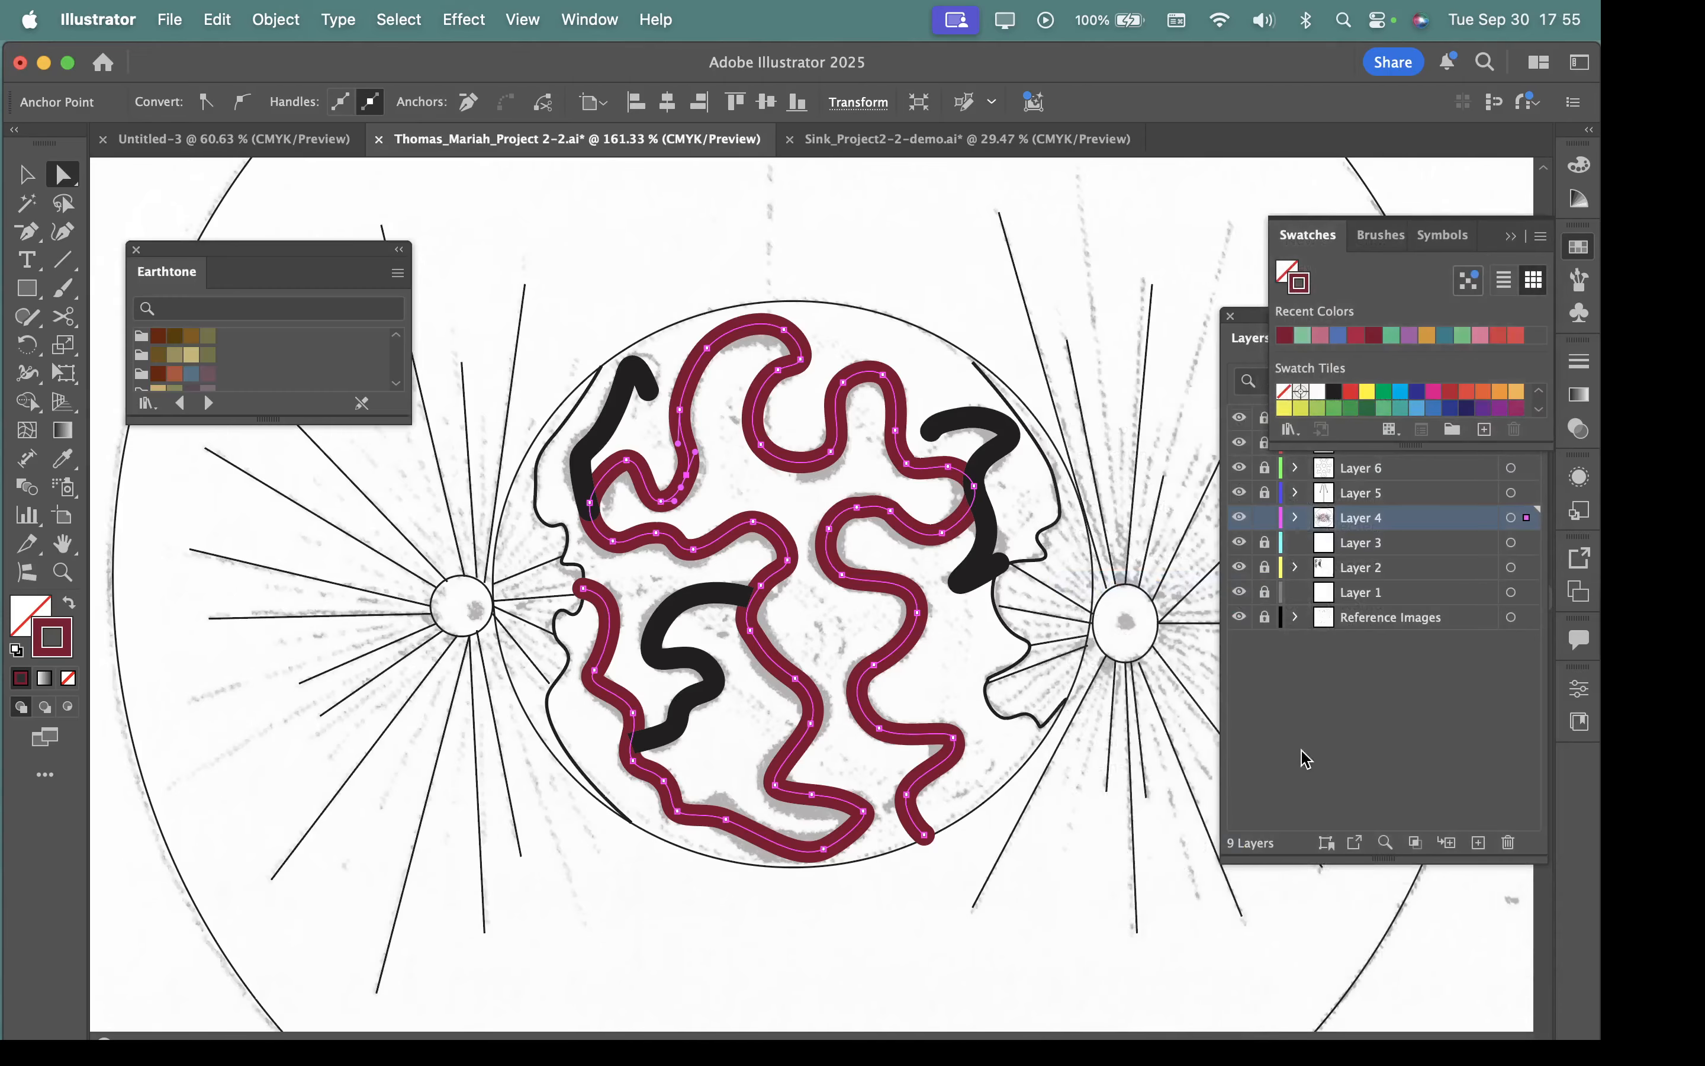
{"action": "left_click_drag", "start_coordinate": [274, 254], "coordinate": [317, 224]}
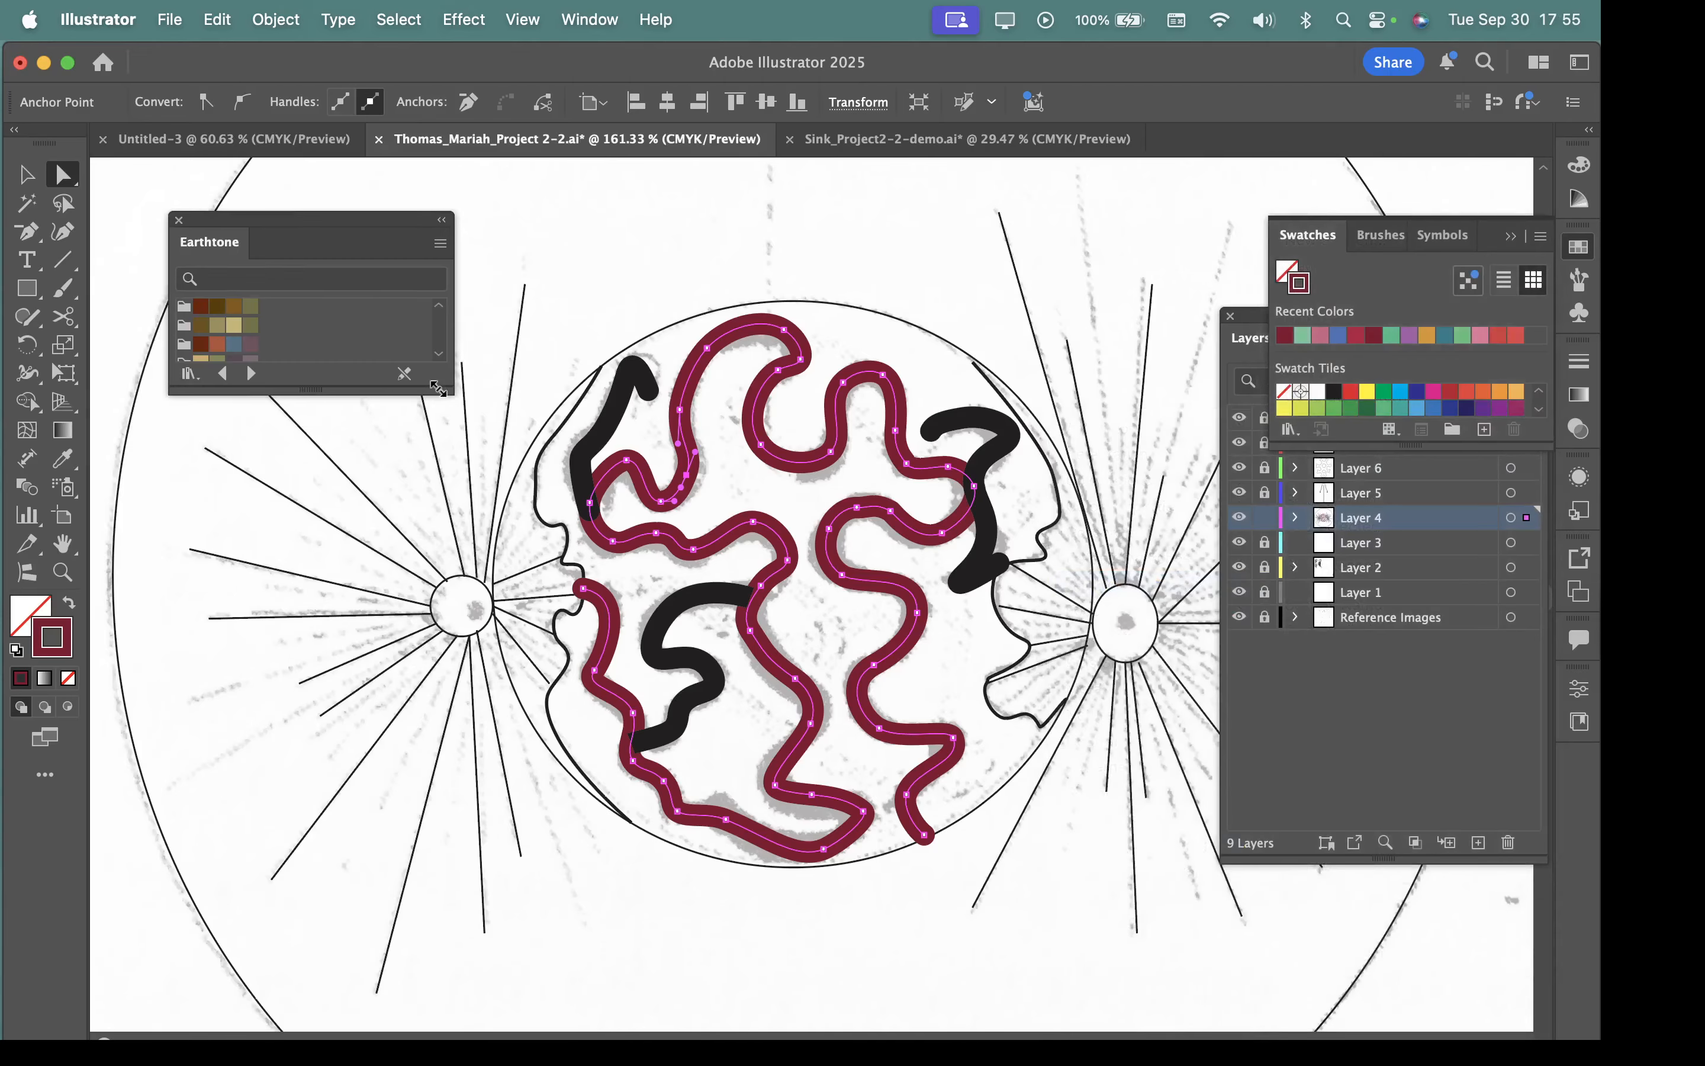
{"action": "left_click_drag", "start_coordinate": [441, 386], "coordinate": [506, 784]}
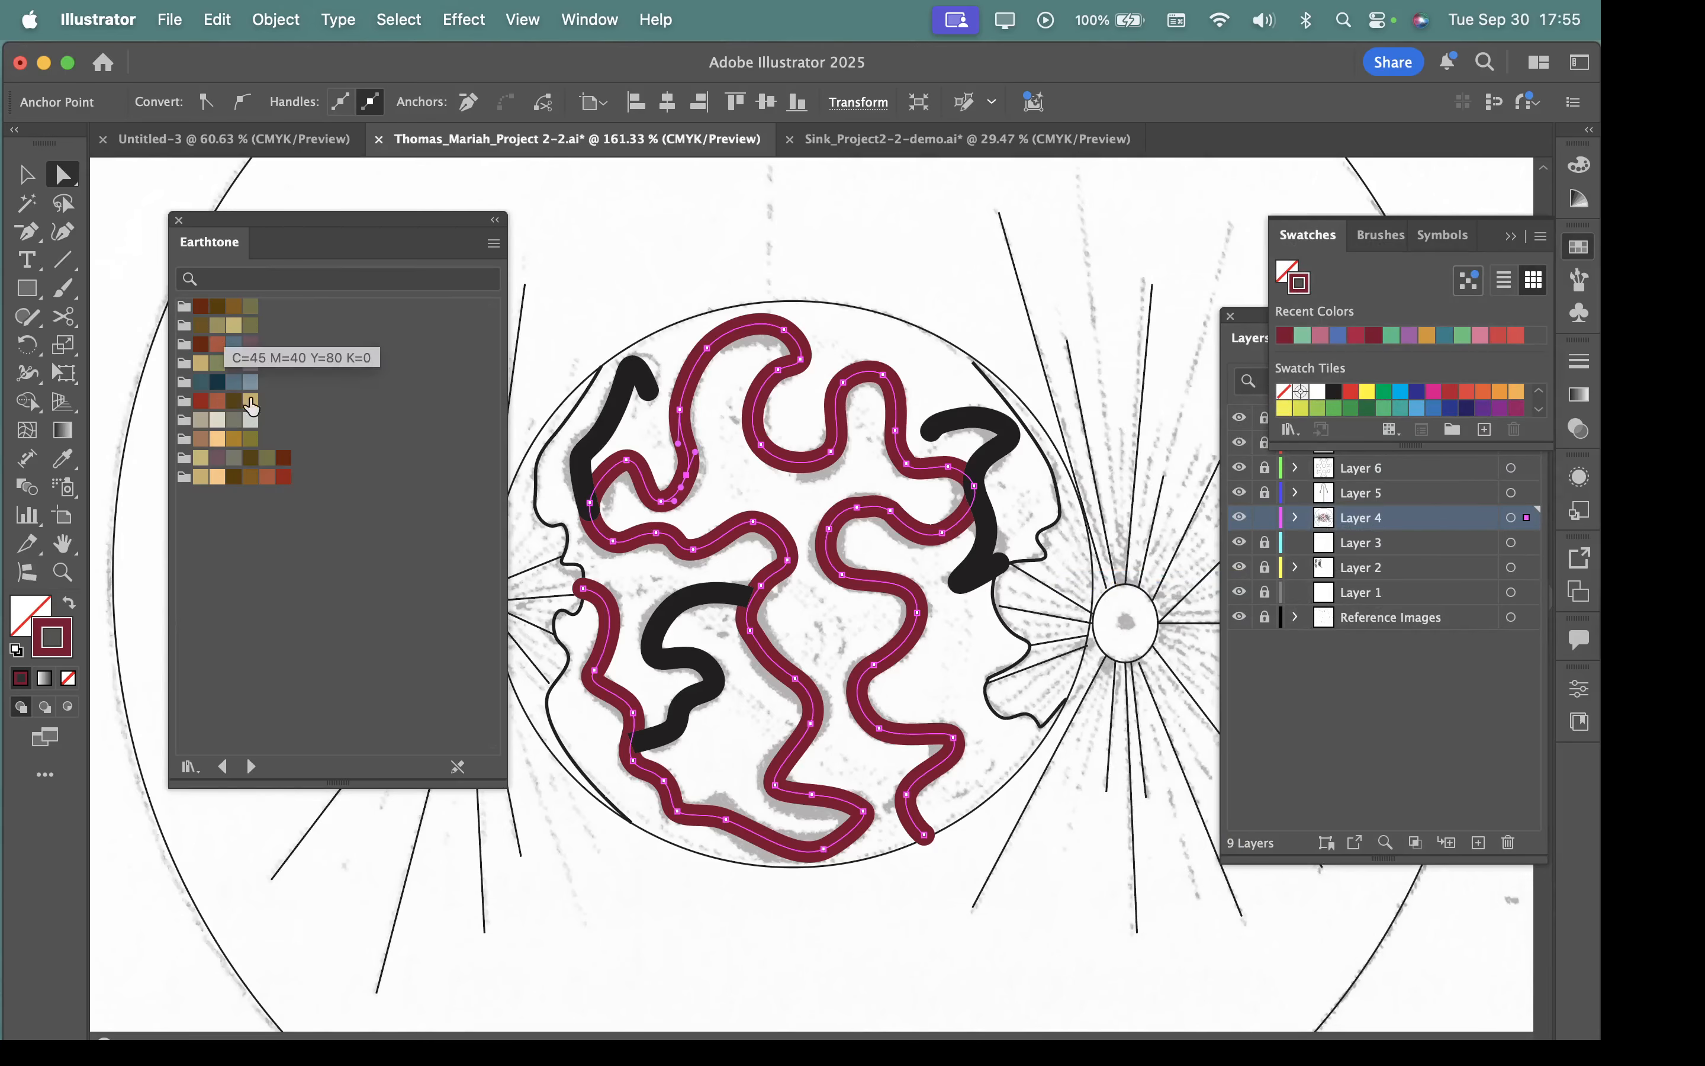
Try Earthtone swatches on the winding path's stroke: brick red, slate blue, mauve grey, olive, dark rust, grey and brick red again.
{"action": "mouse_move", "coordinate": [202, 411]}
{"action": "left_mouse_down"}
{"action": "mouse_move", "coordinate": [118, 607]}
{"action": "mouse_move", "coordinate": [59, 626]}
{"action": "left_mouse_up"}
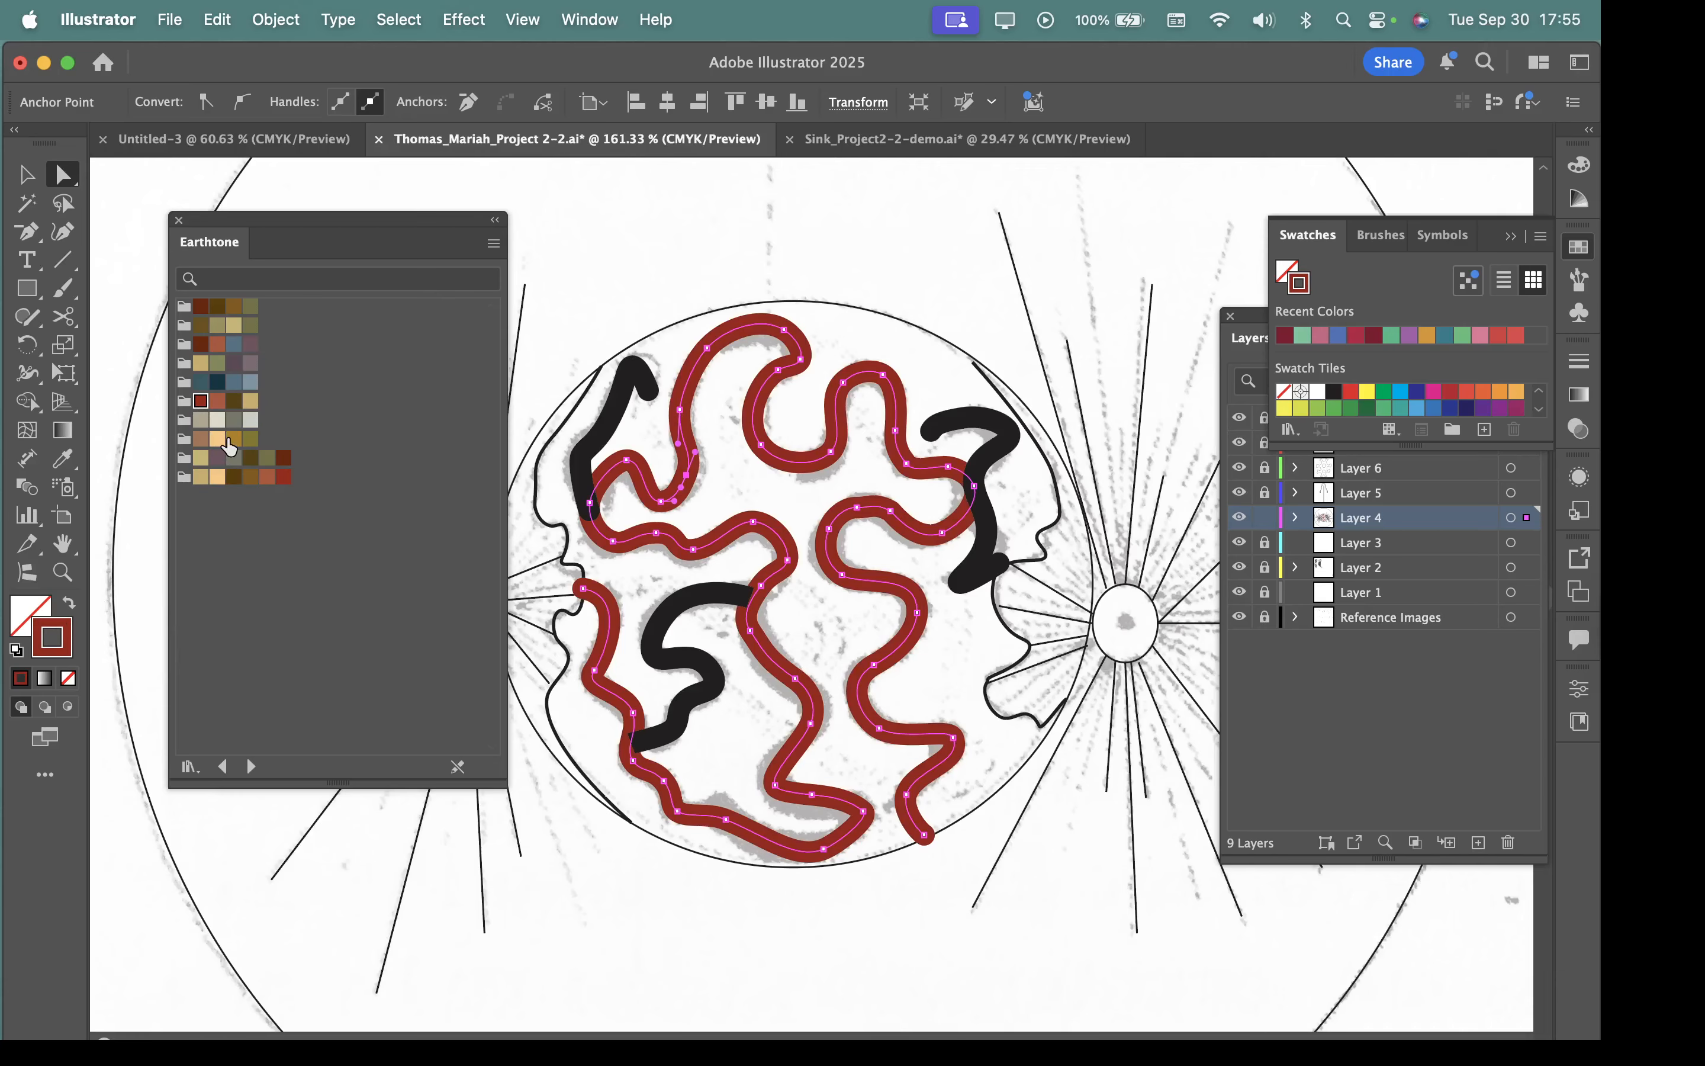
{"action": "mouse_move", "coordinate": [226, 351]}
{"action": "left_mouse_down"}
{"action": "mouse_move", "coordinate": [127, 621]}
{"action": "mouse_move", "coordinate": [64, 628]}
{"action": "left_mouse_up"}
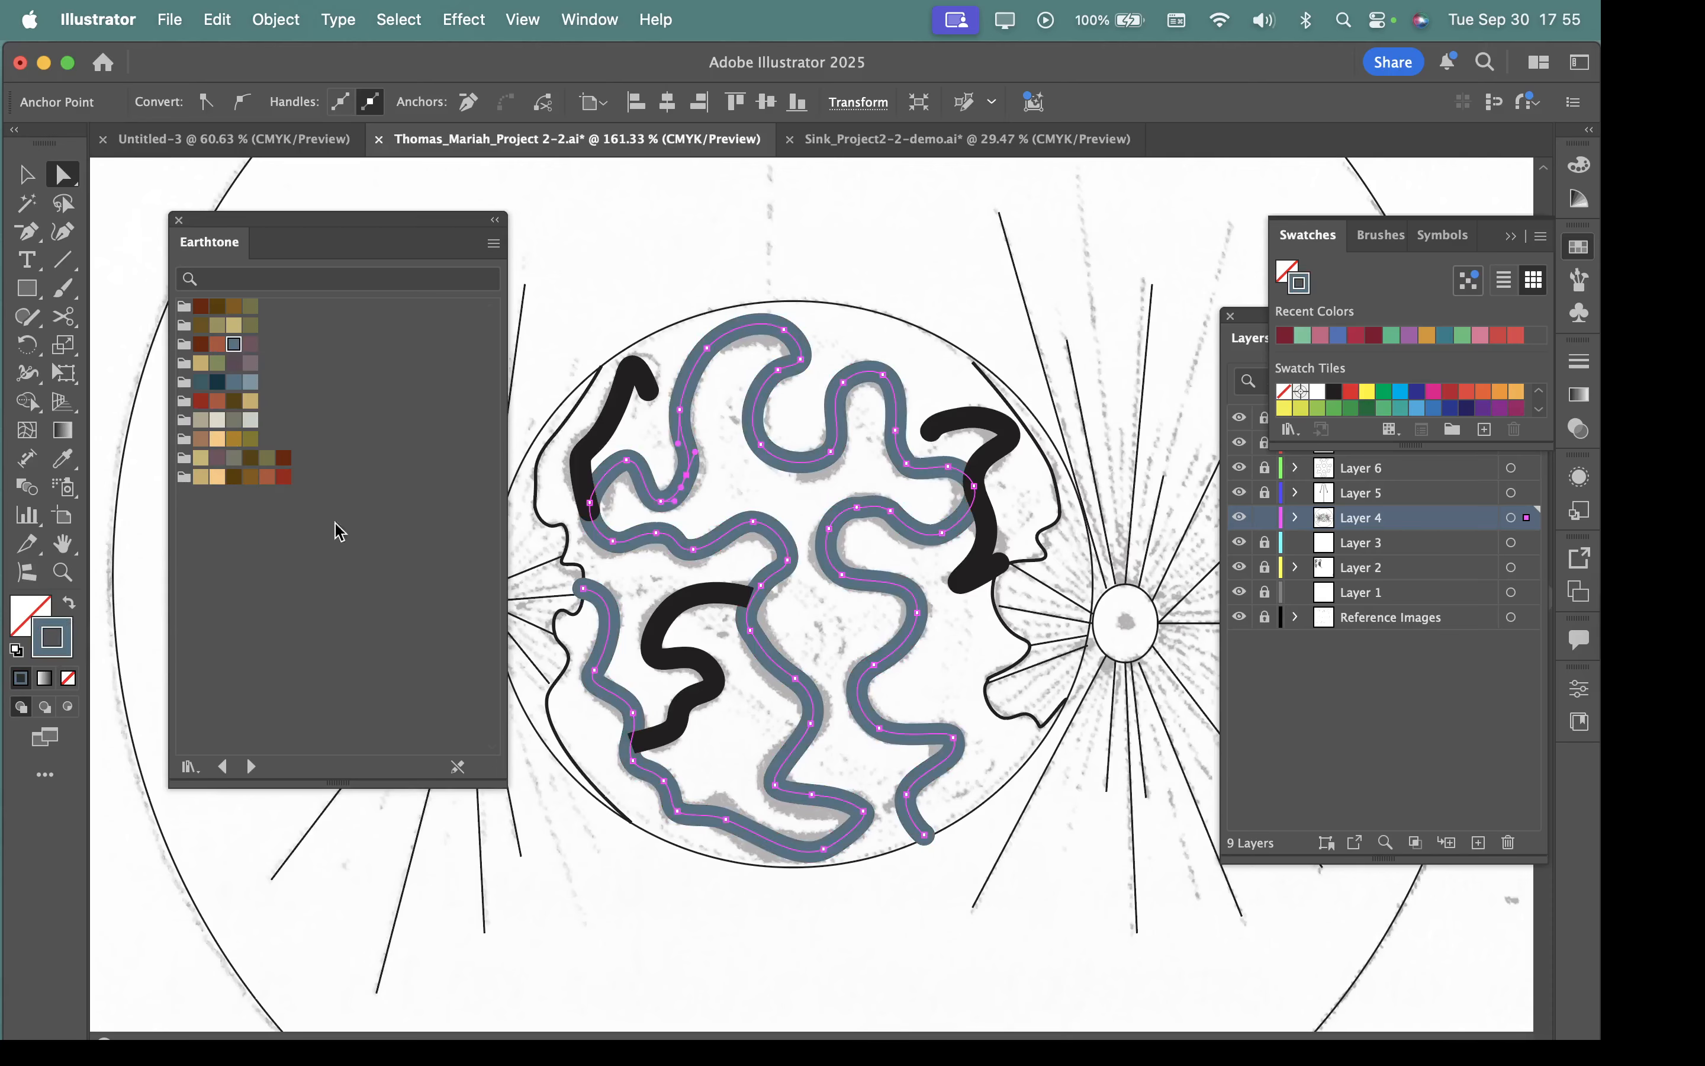
{"action": "mouse_move", "coordinate": [250, 346]}
{"action": "left_mouse_down"}
{"action": "mouse_move", "coordinate": [618, 432]}
{"action": "mouse_move", "coordinate": [687, 396]}
{"action": "left_mouse_up"}
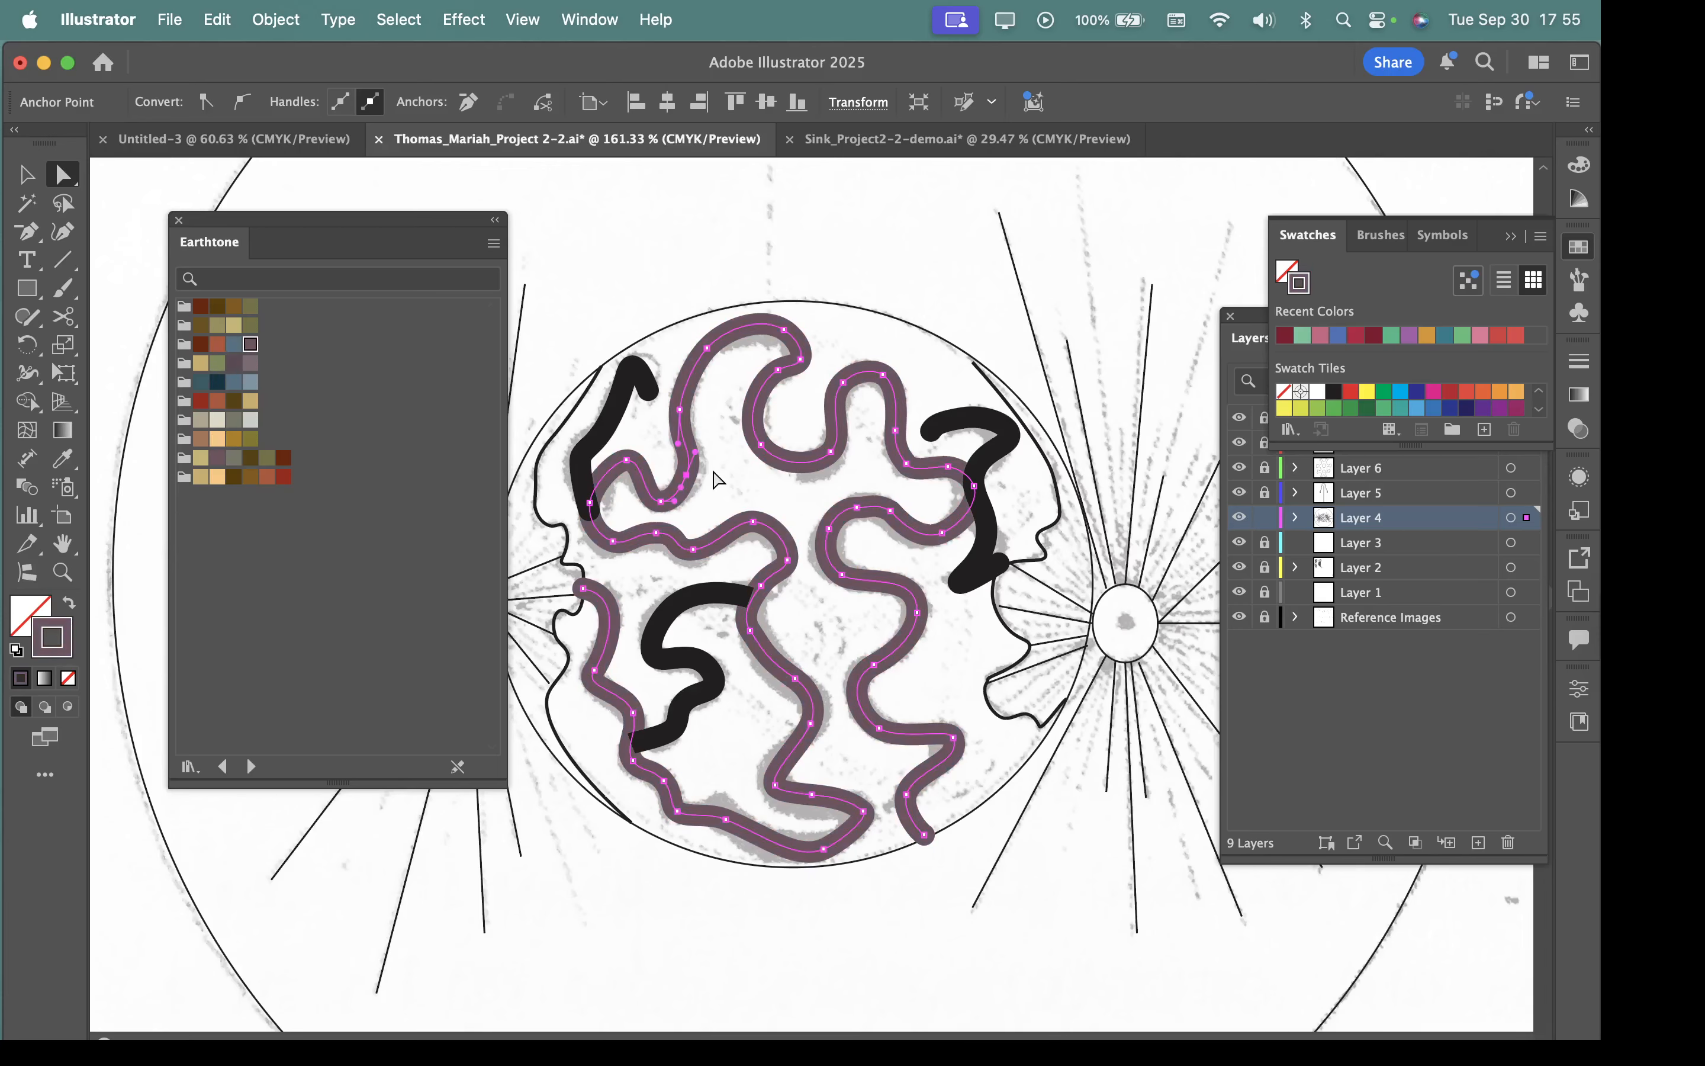
{"action": "left_click", "coordinate": [250, 308]}
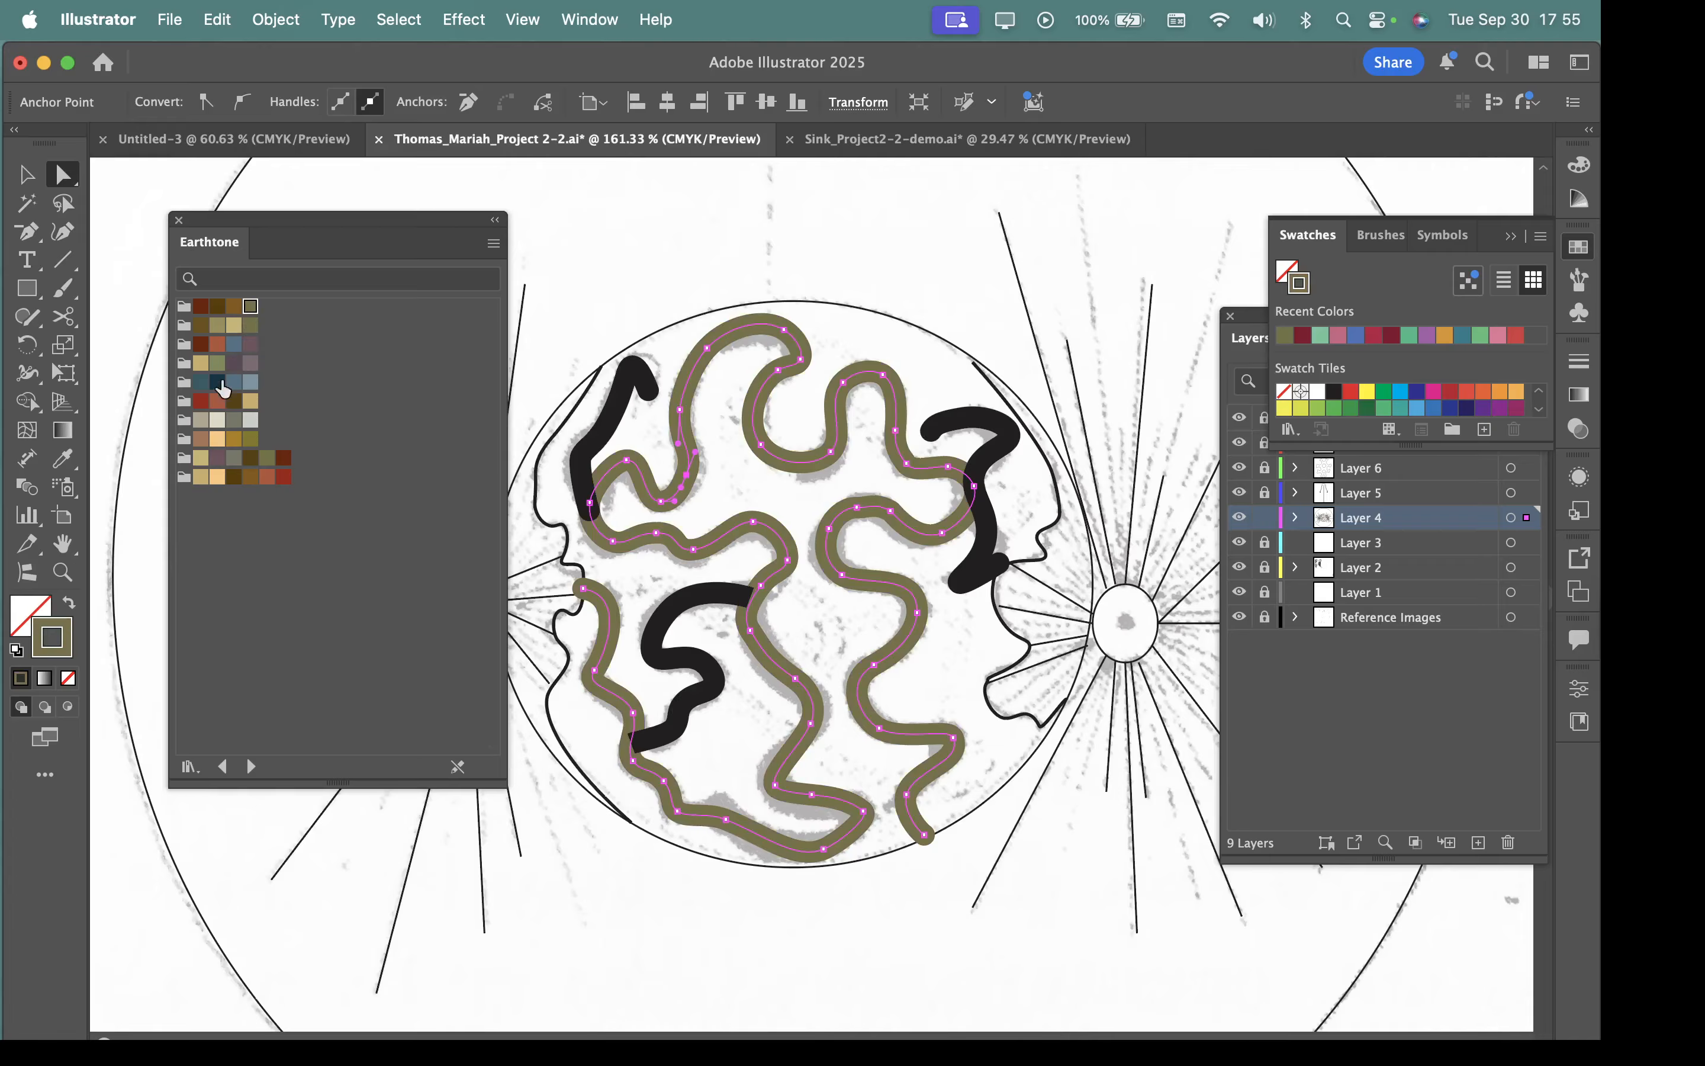
{"action": "left_click", "coordinate": [215, 344]}
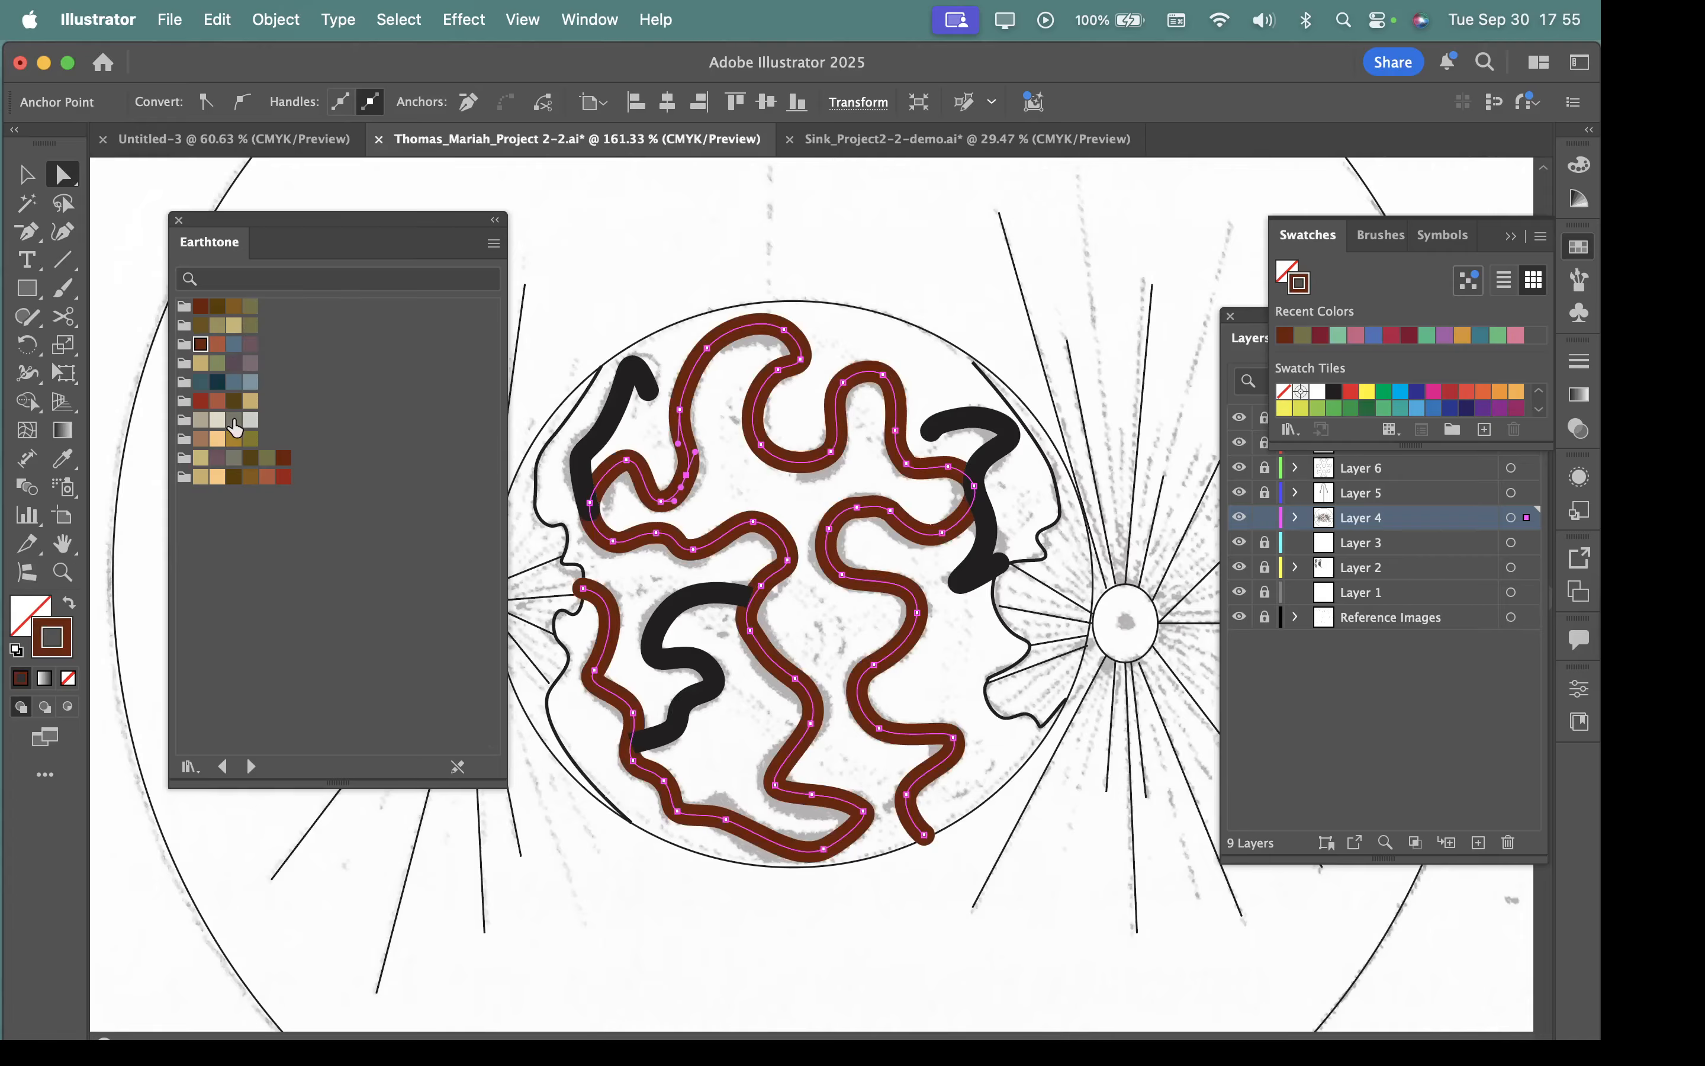
{"action": "left_click", "coordinate": [234, 420]}
{"action": "left_click", "coordinate": [202, 400]}
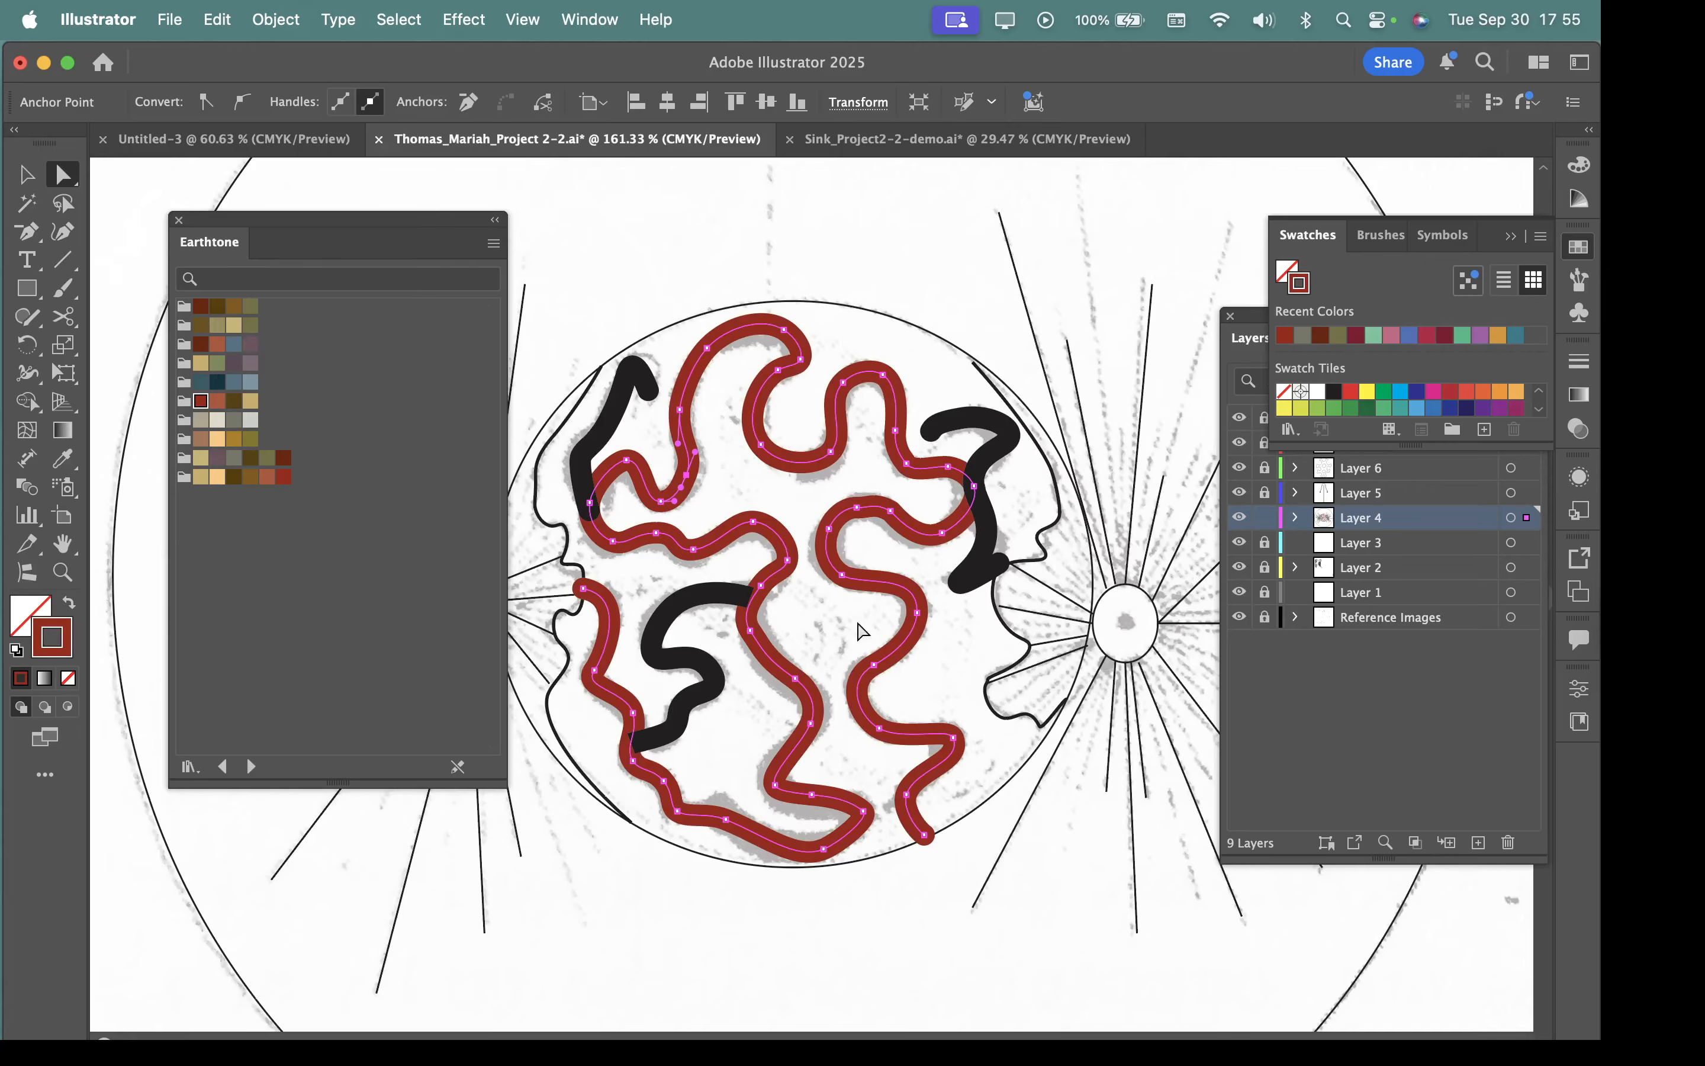
Undo the brick red recolour and apply the dark plum Earthtone swatch to the winding path's stroke.
{"action": "left_click_drag", "start_coordinate": [353, 231], "coordinate": [318, 208]}
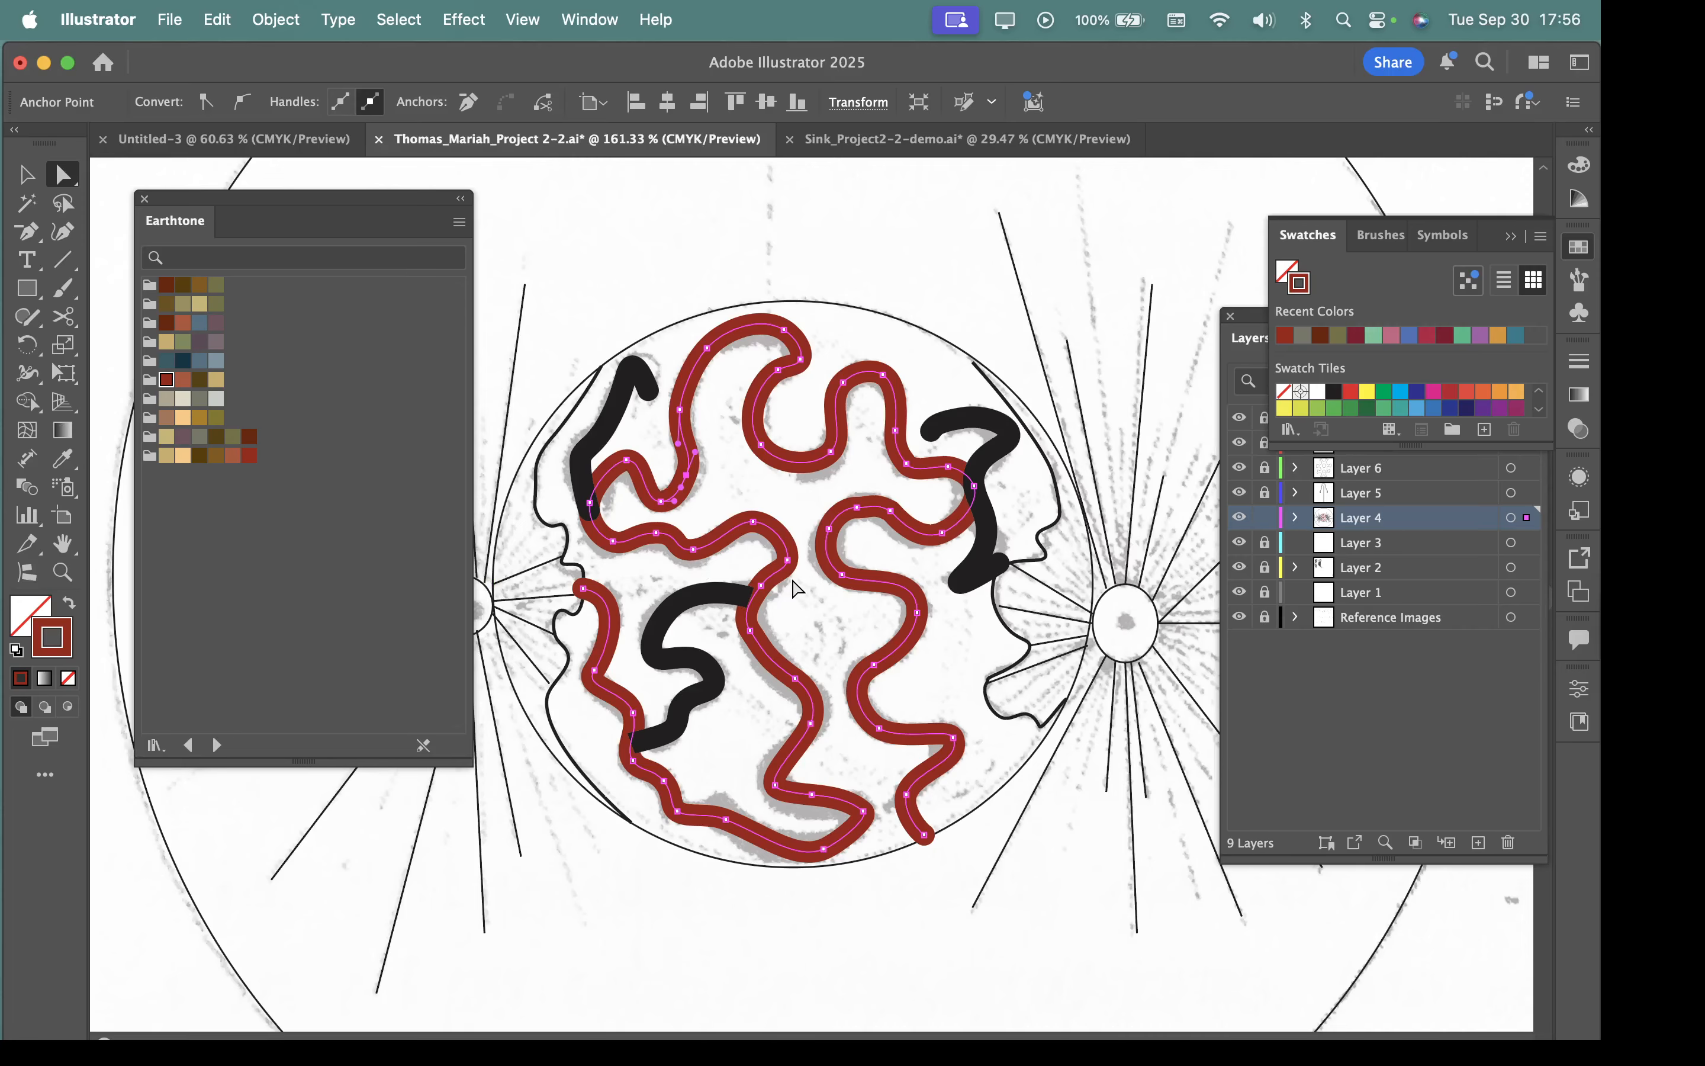
{"action": "key", "text": "super+z"}
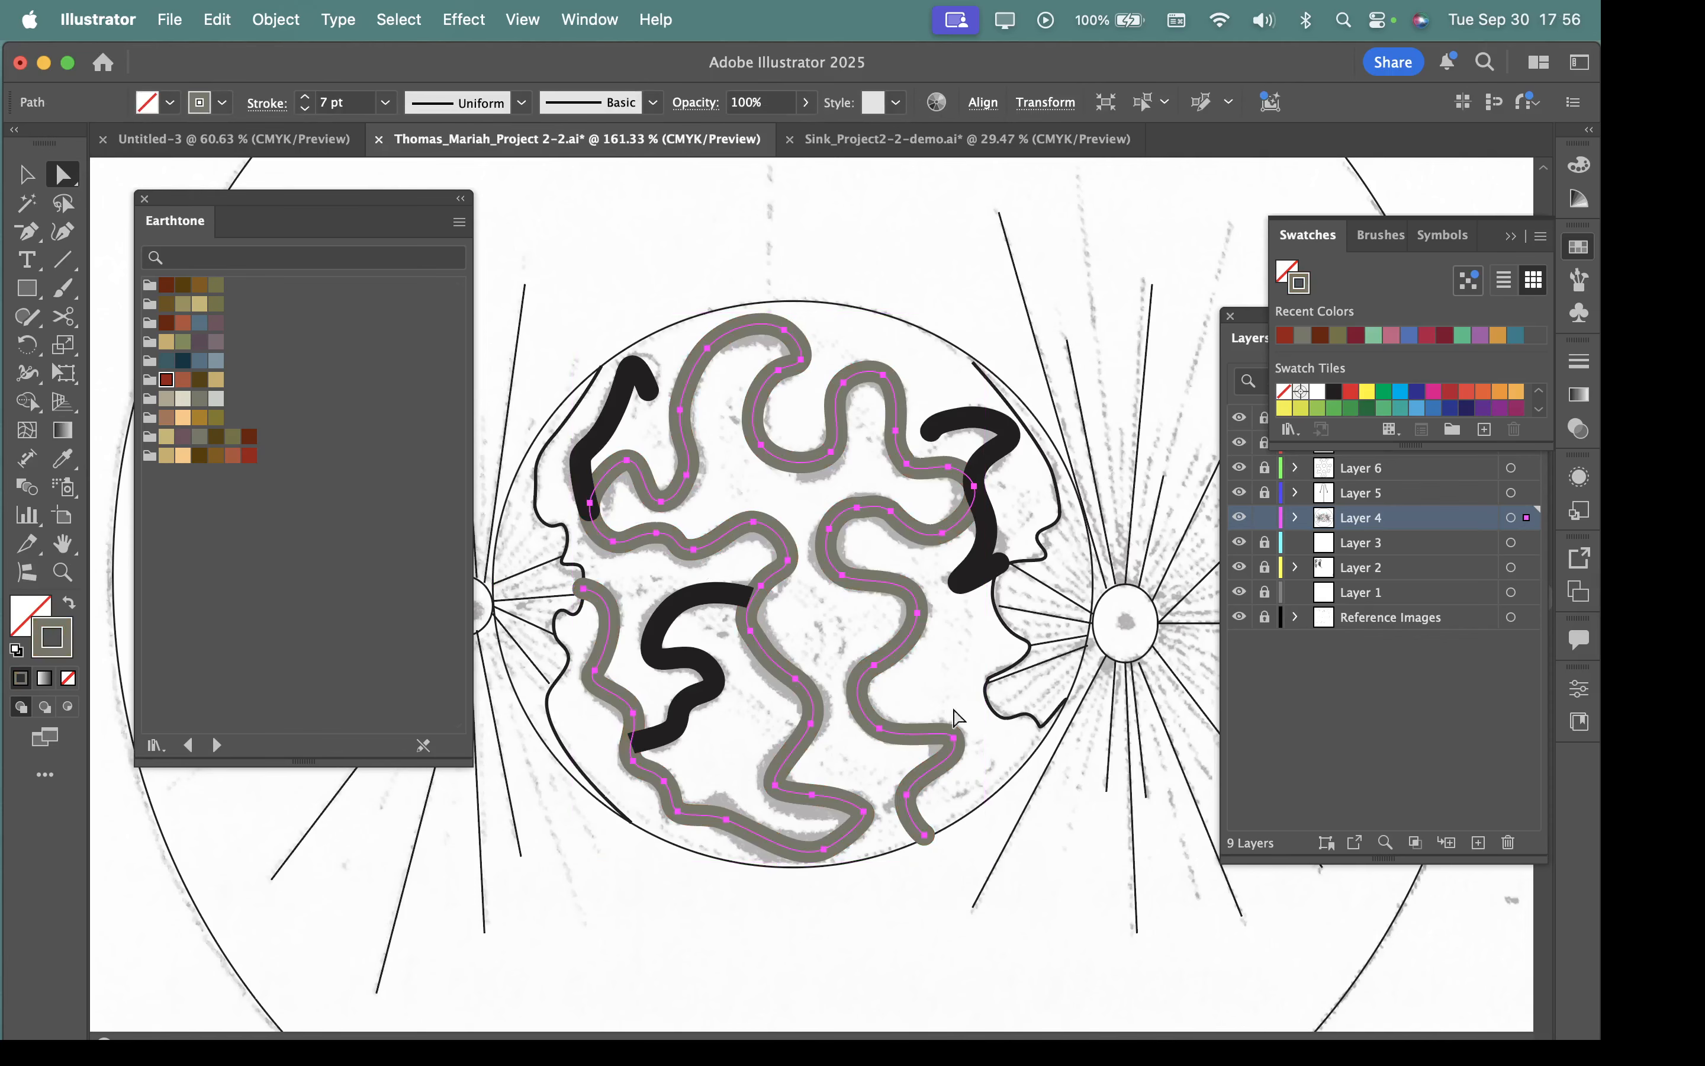
{"action": "left_click", "coordinate": [198, 343]}
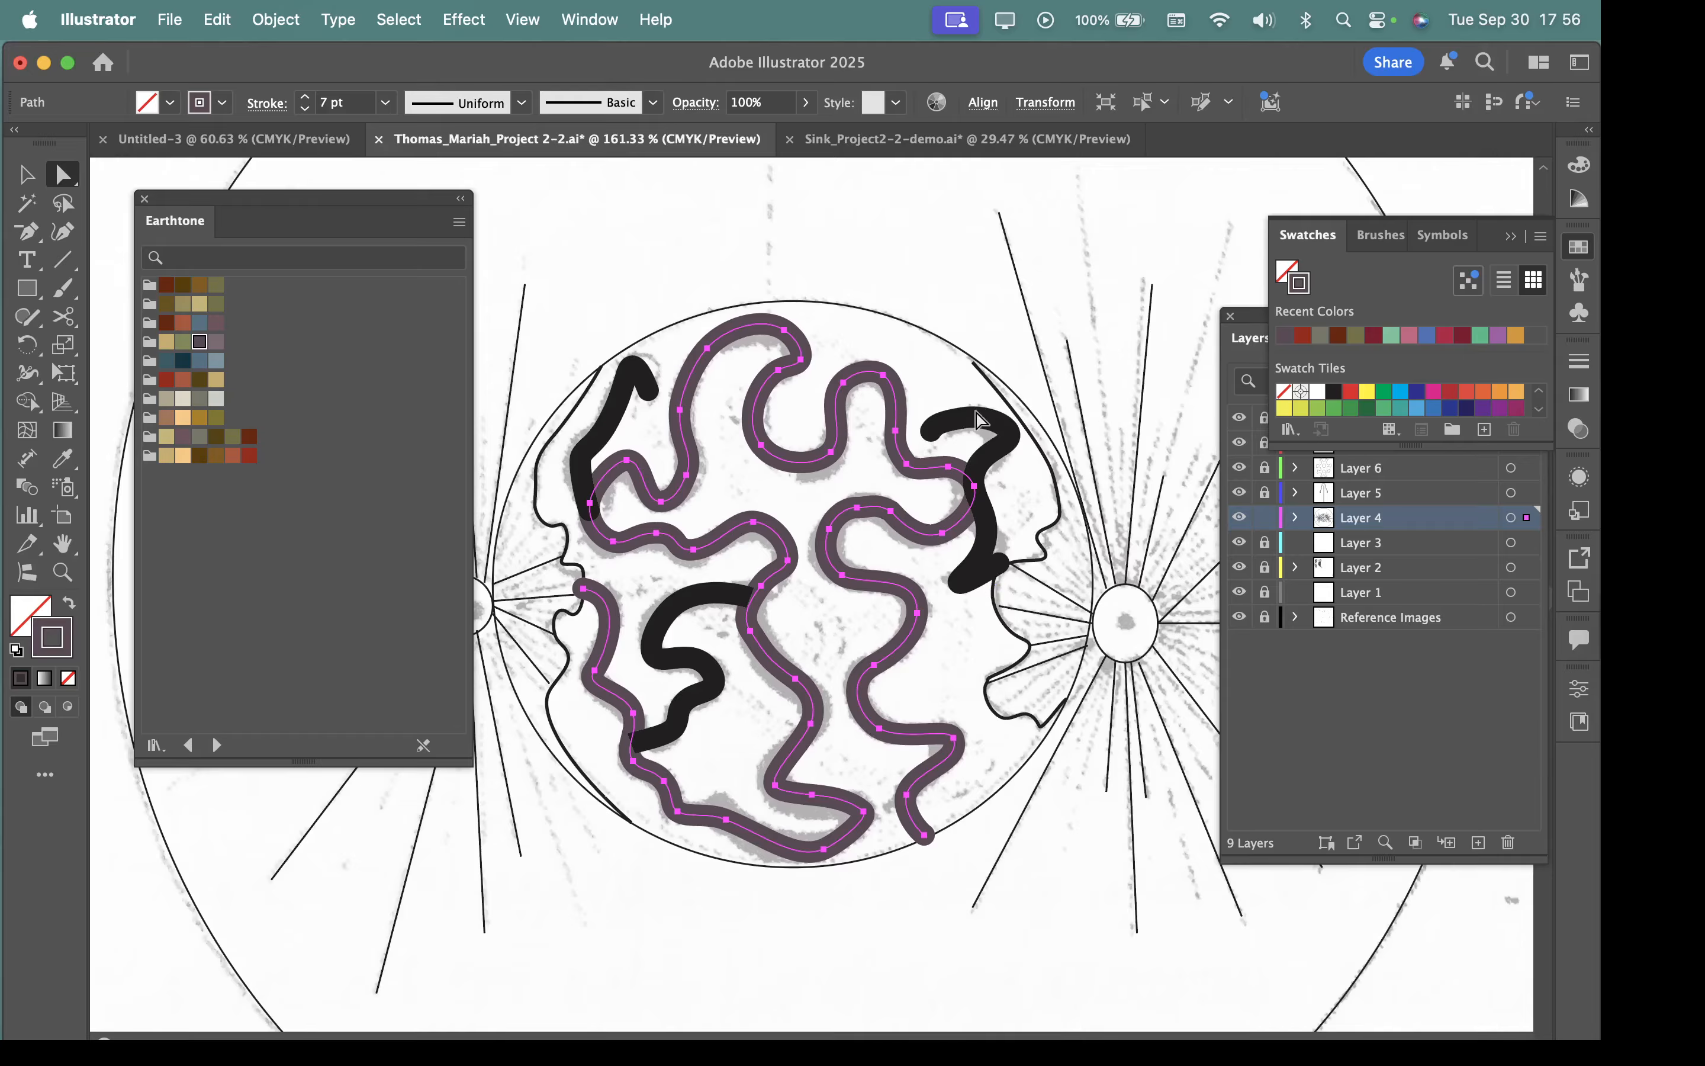
Select the three short black strokes inside the cell together with the winding path.
{"action": "left_click_drag", "start_coordinate": [700, 673], "coordinate": [715, 678]}
{"action": "left_click", "coordinate": [611, 415]}
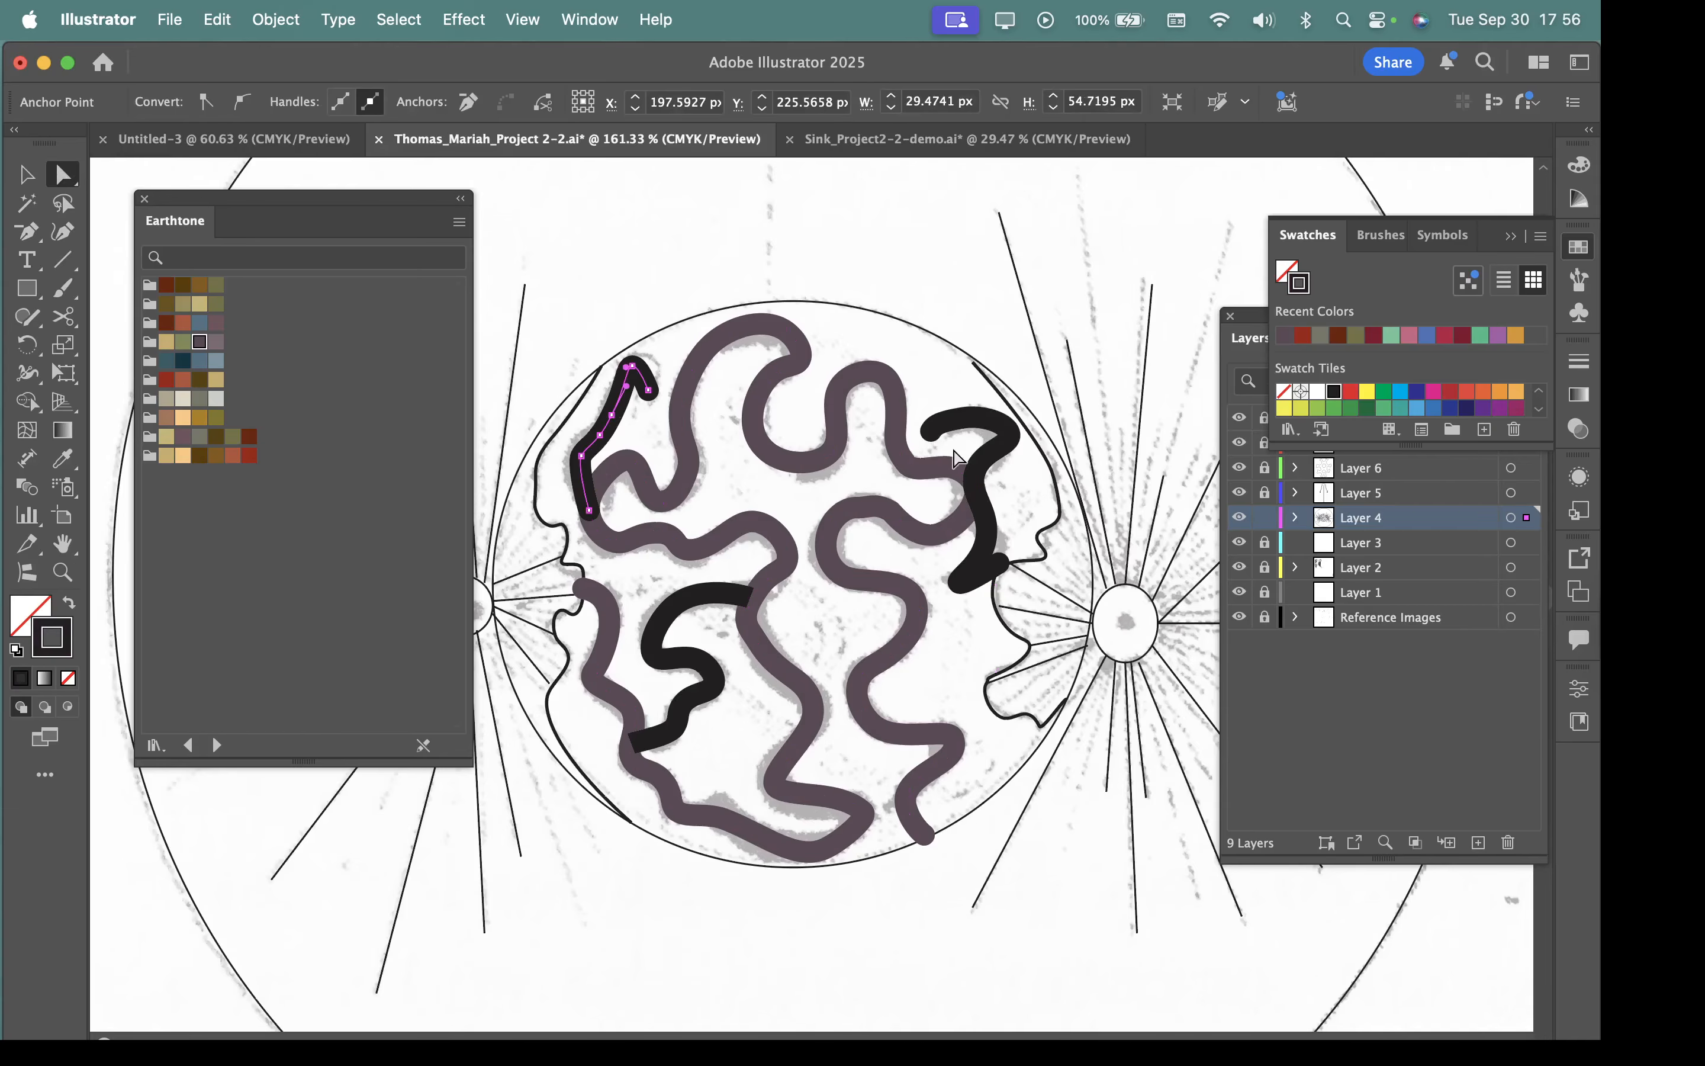
{"action": "left_click", "coordinate": [995, 427], "text": "shift"}
{"action": "left_click", "coordinate": [913, 425], "text": "shift"}
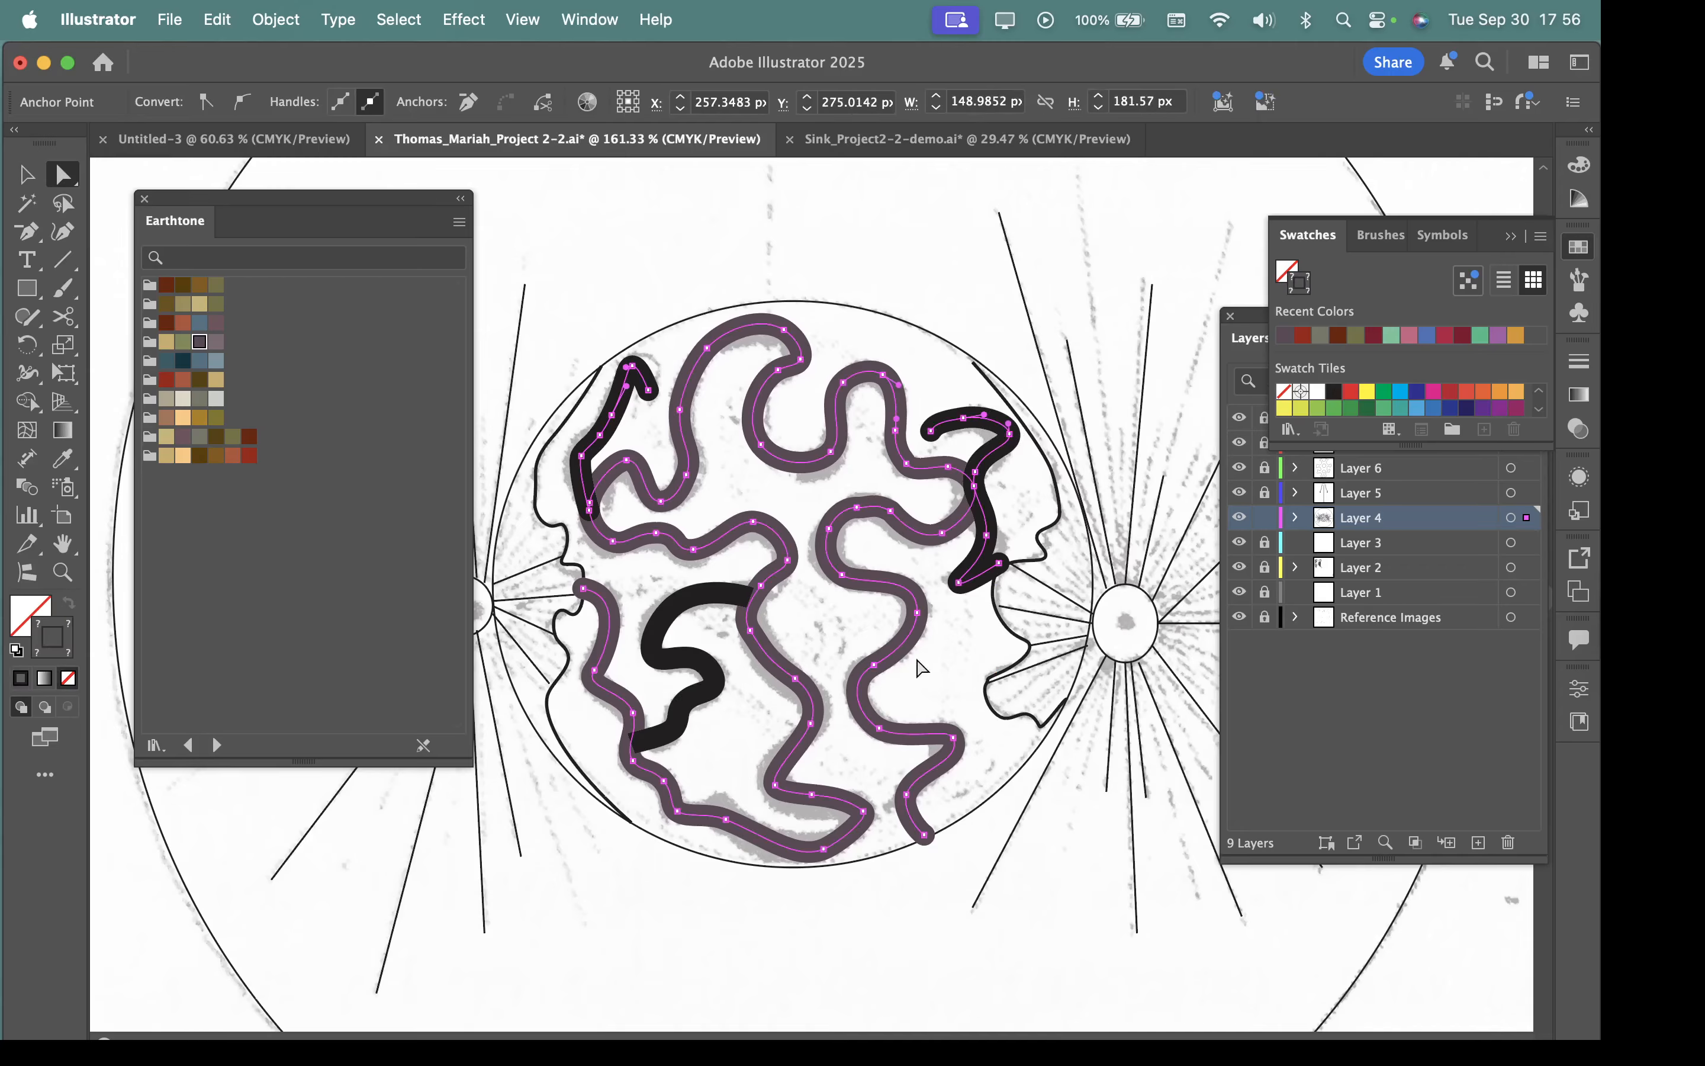
{"action": "left_click", "coordinate": [694, 669], "text": "shift"}
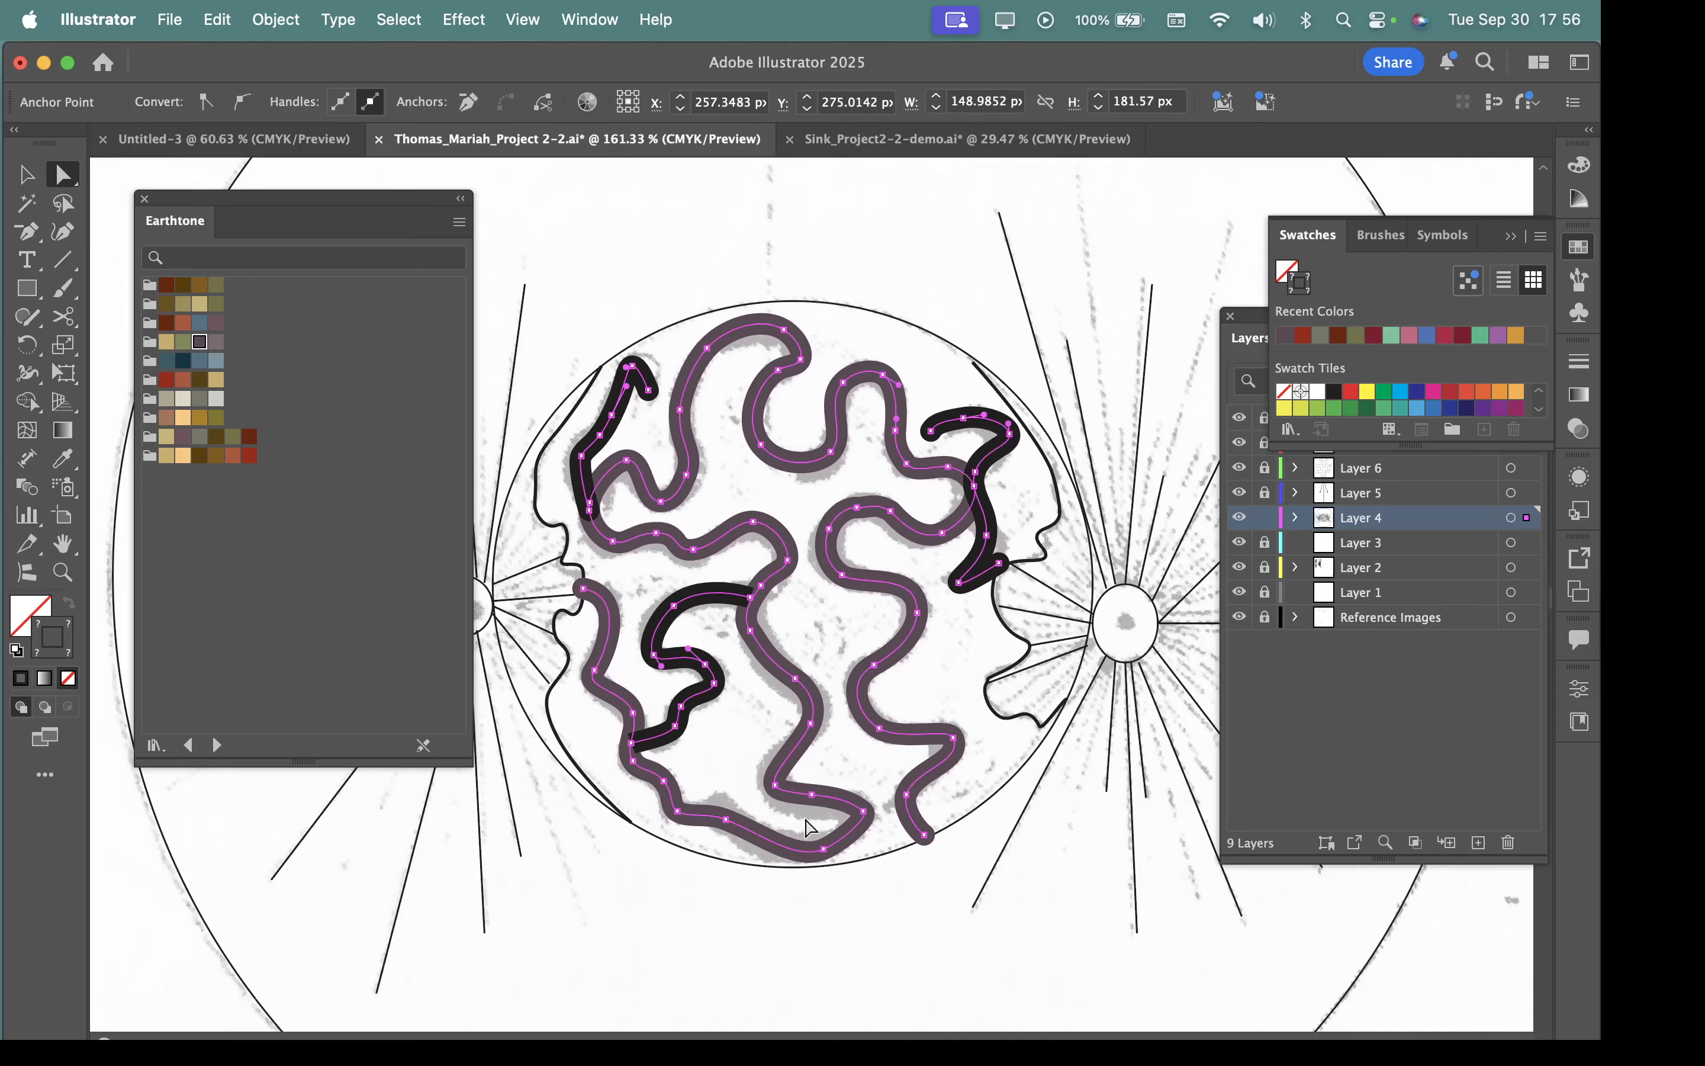
Group the four selected paths and ungroup them again.
{"action": "key", "text": "super"}
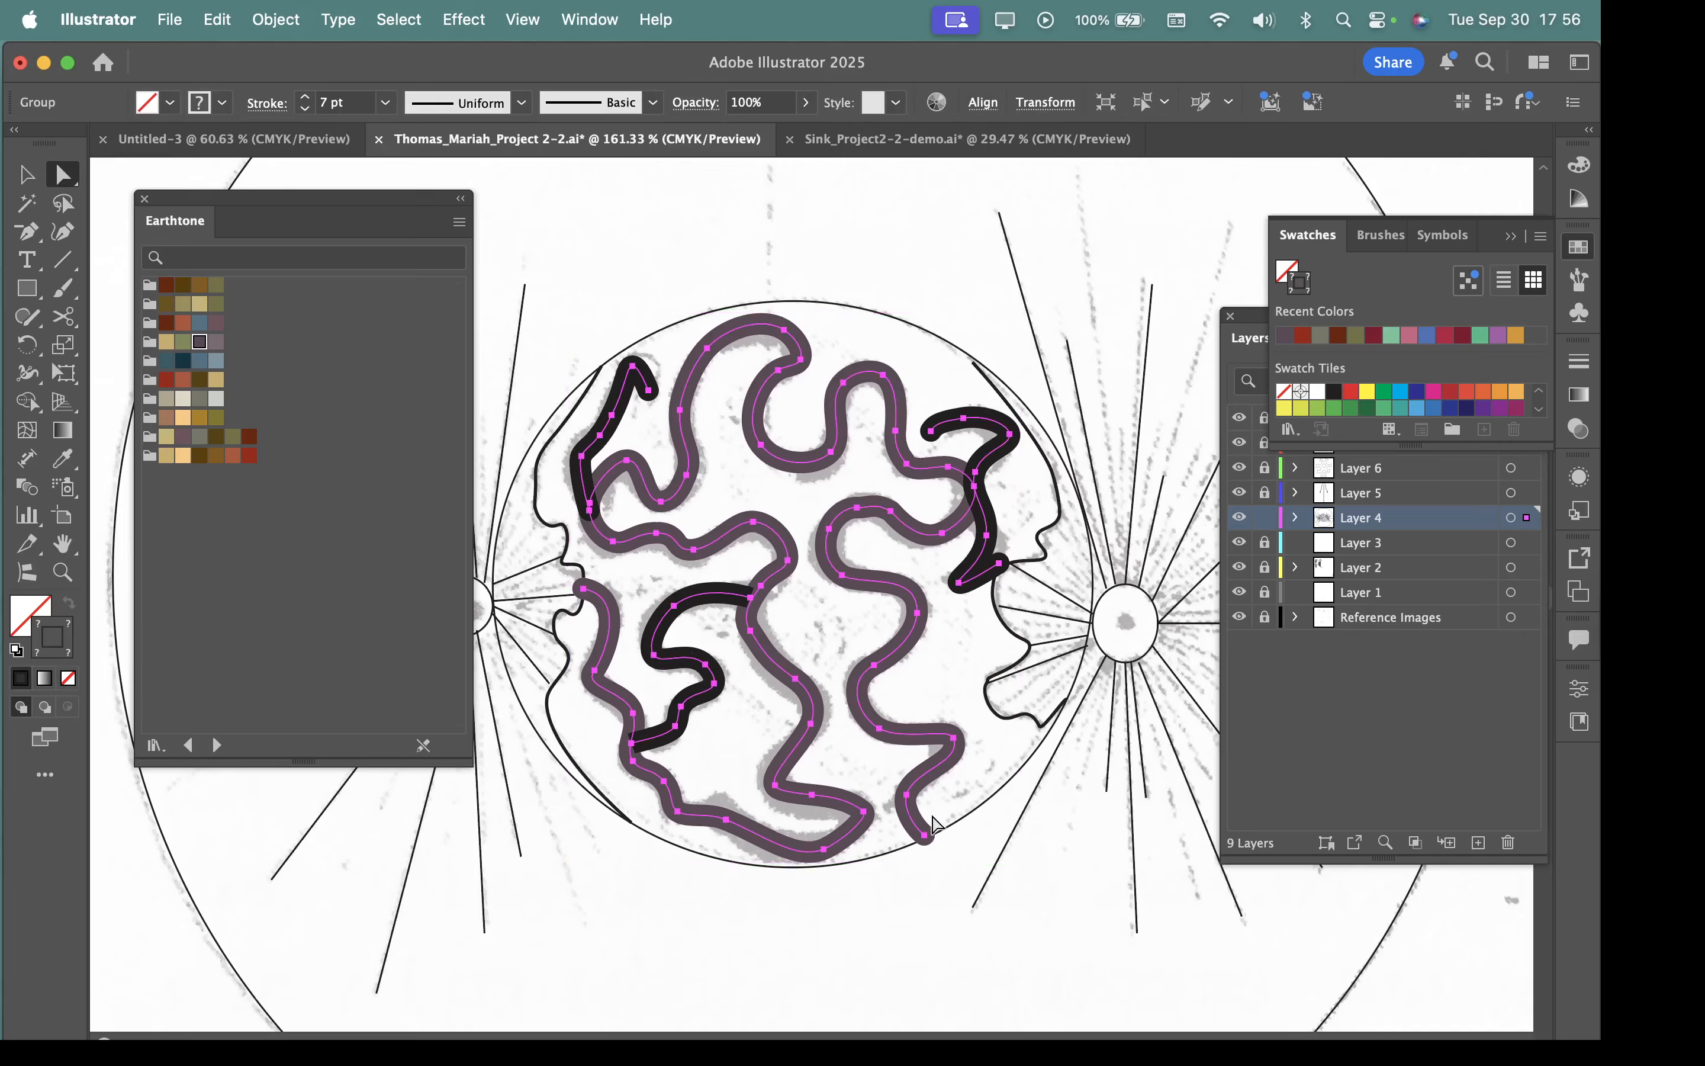
{"action": "right_click", "coordinate": [909, 629]}
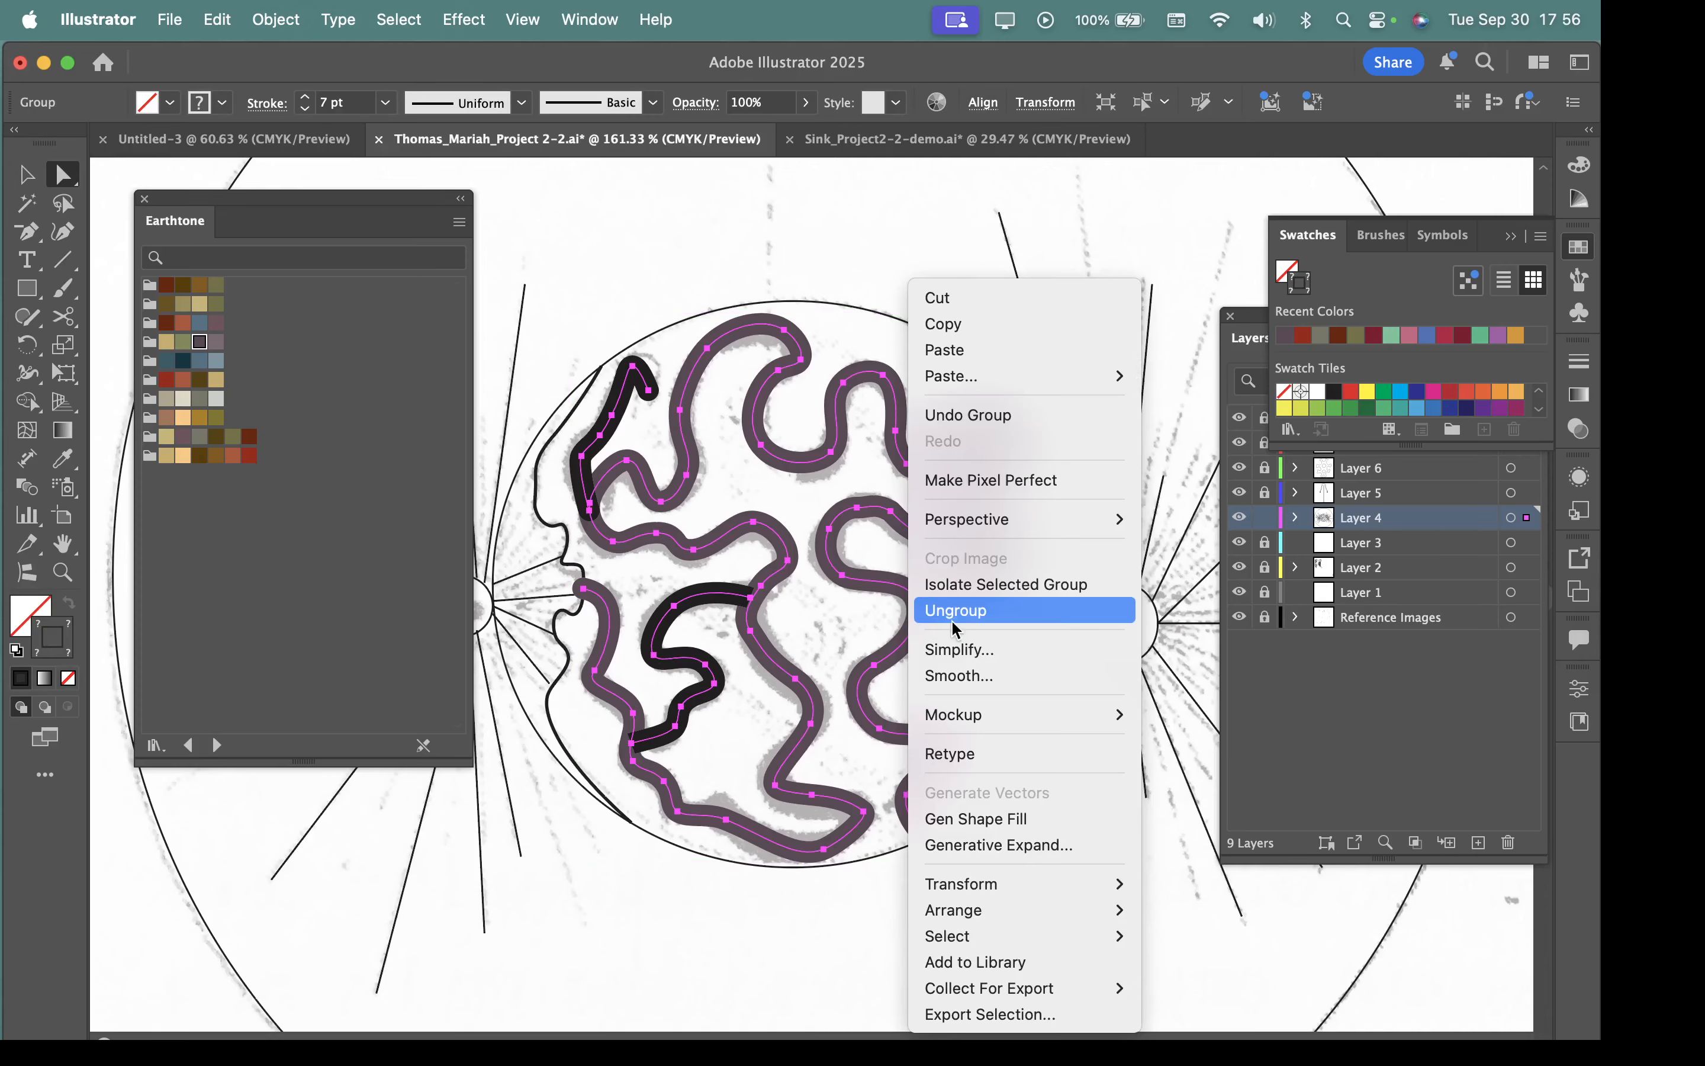
{"action": "left_click", "coordinate": [979, 624]}
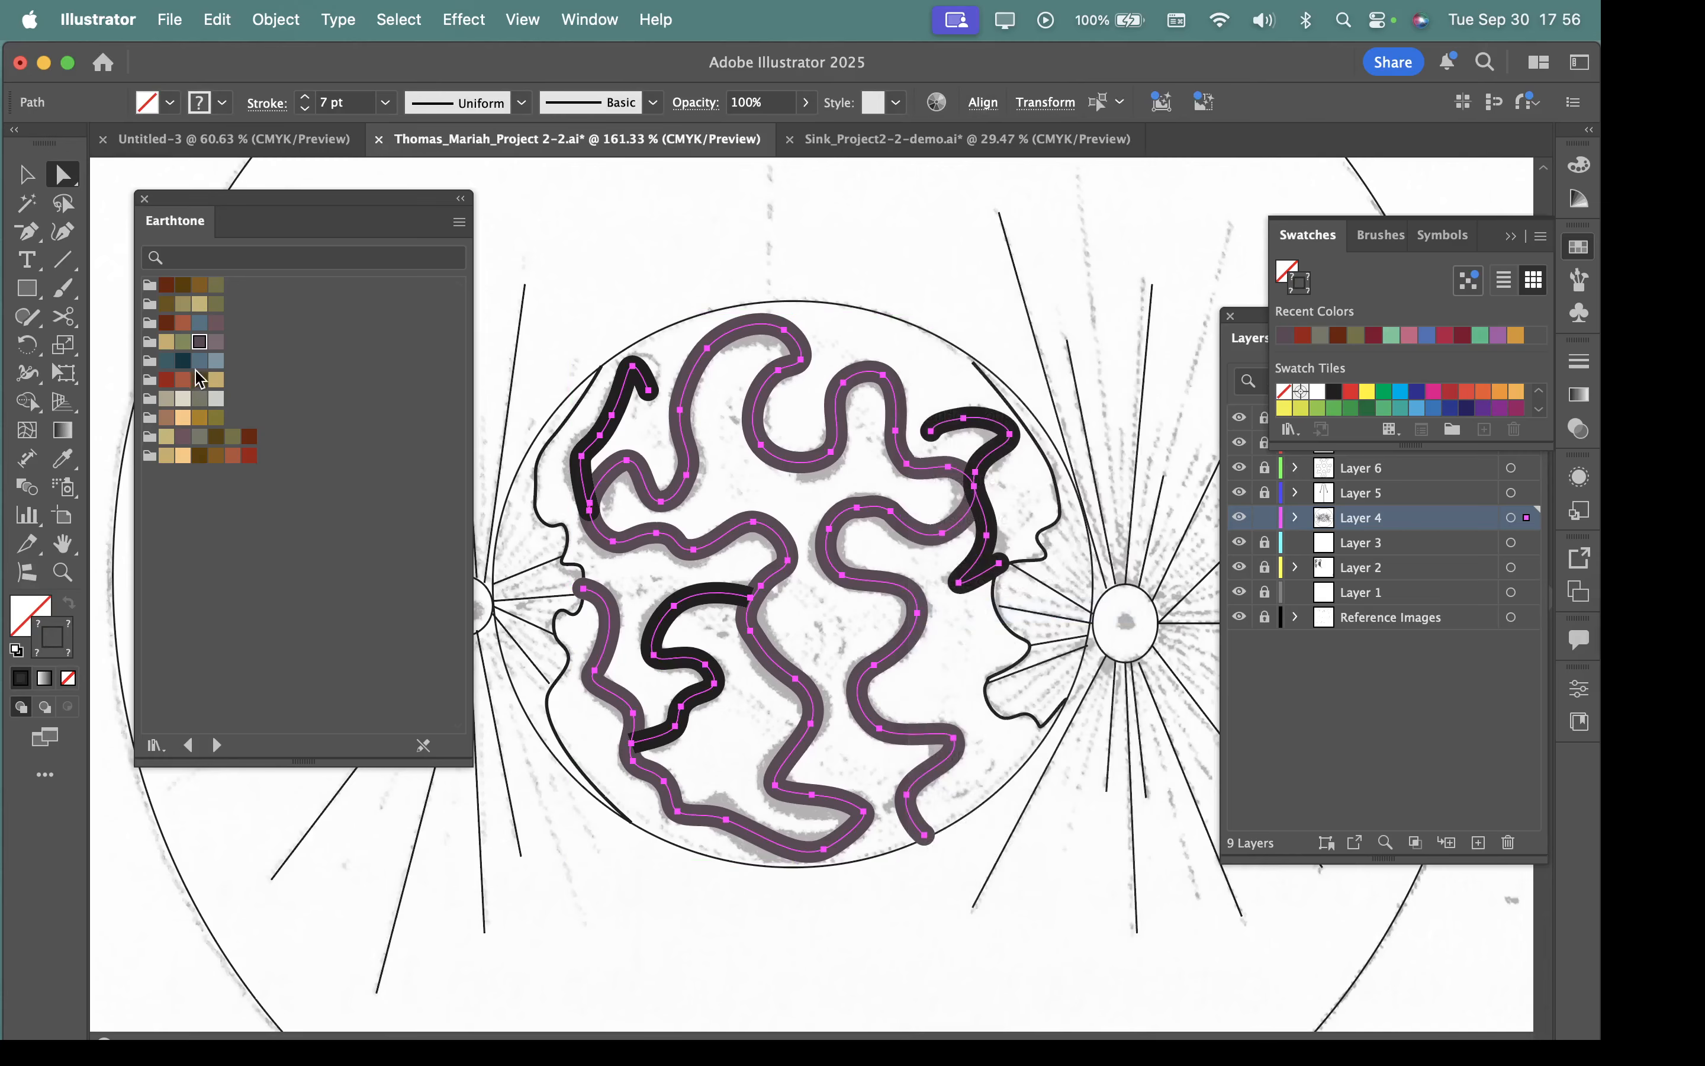
Recolour the strokes of all four selected paths with the dark brown swatch from the first Earthtone group.
{"action": "left_click", "coordinate": [183, 286]}
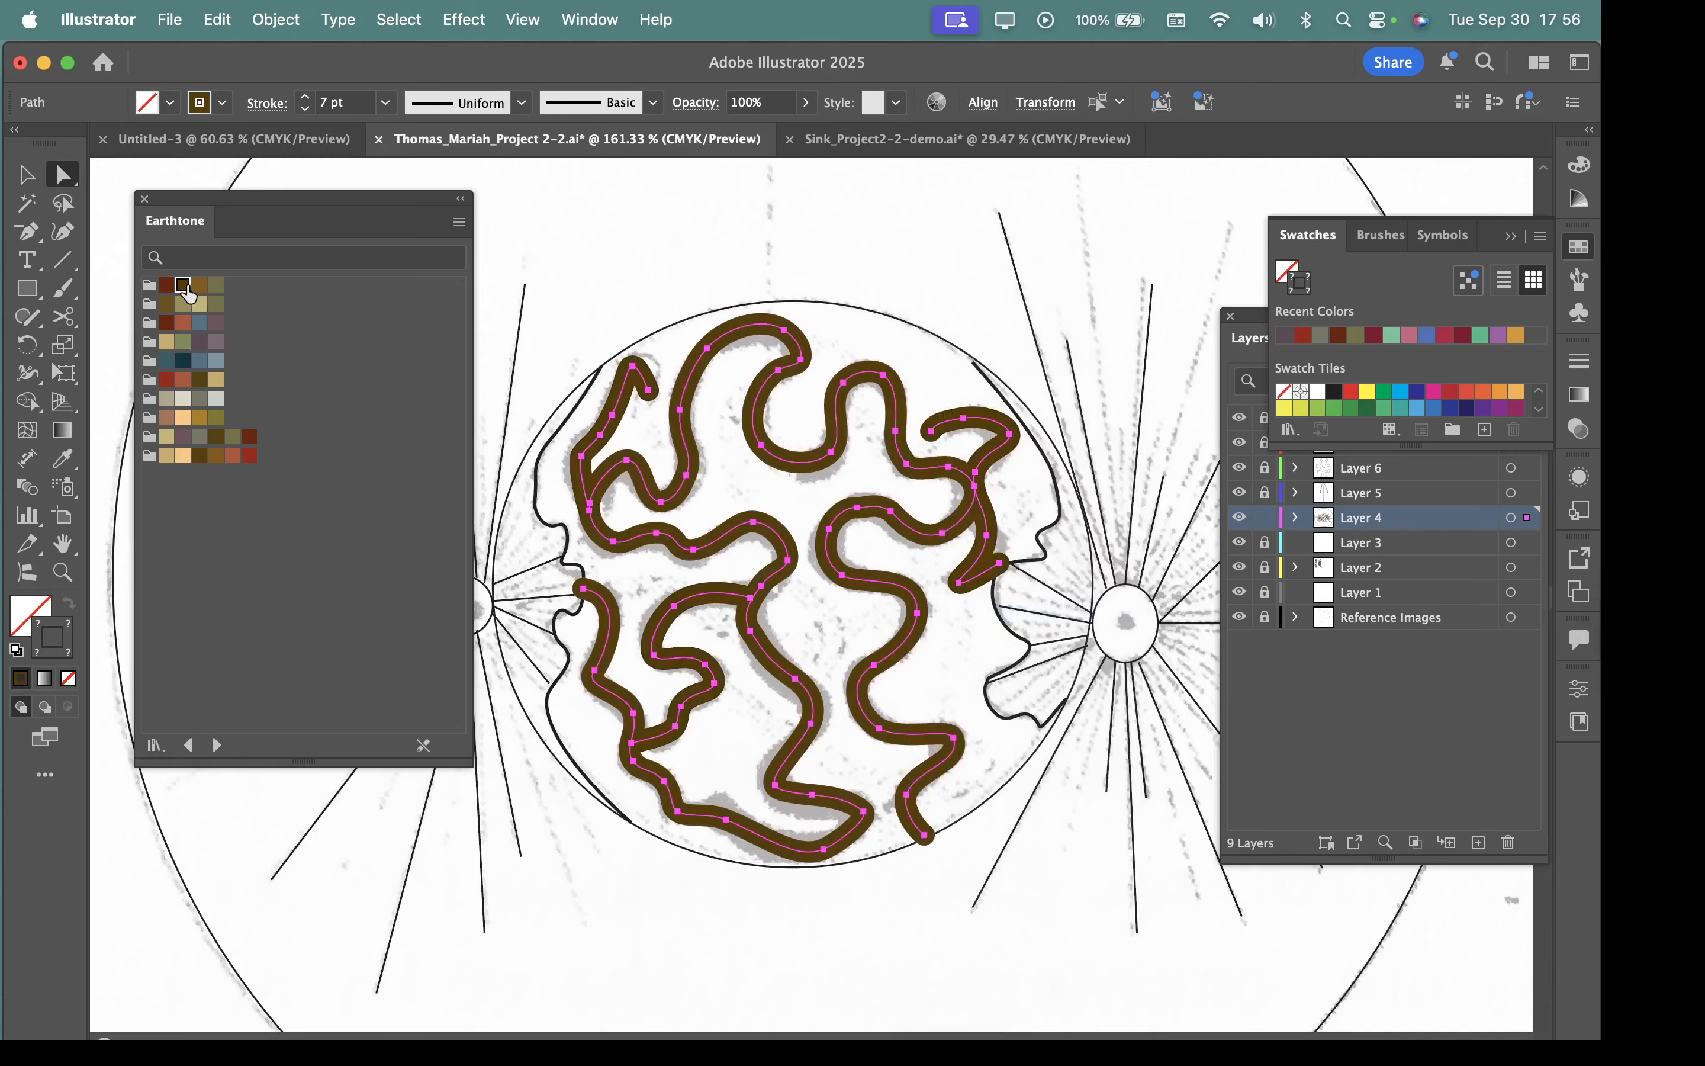
Try peach and tan on the four strokes, and apply a linear gradient from tan to dark red-brown C=20 M=85 Y=100 K=55.
{"action": "left_click", "coordinate": [183, 417]}
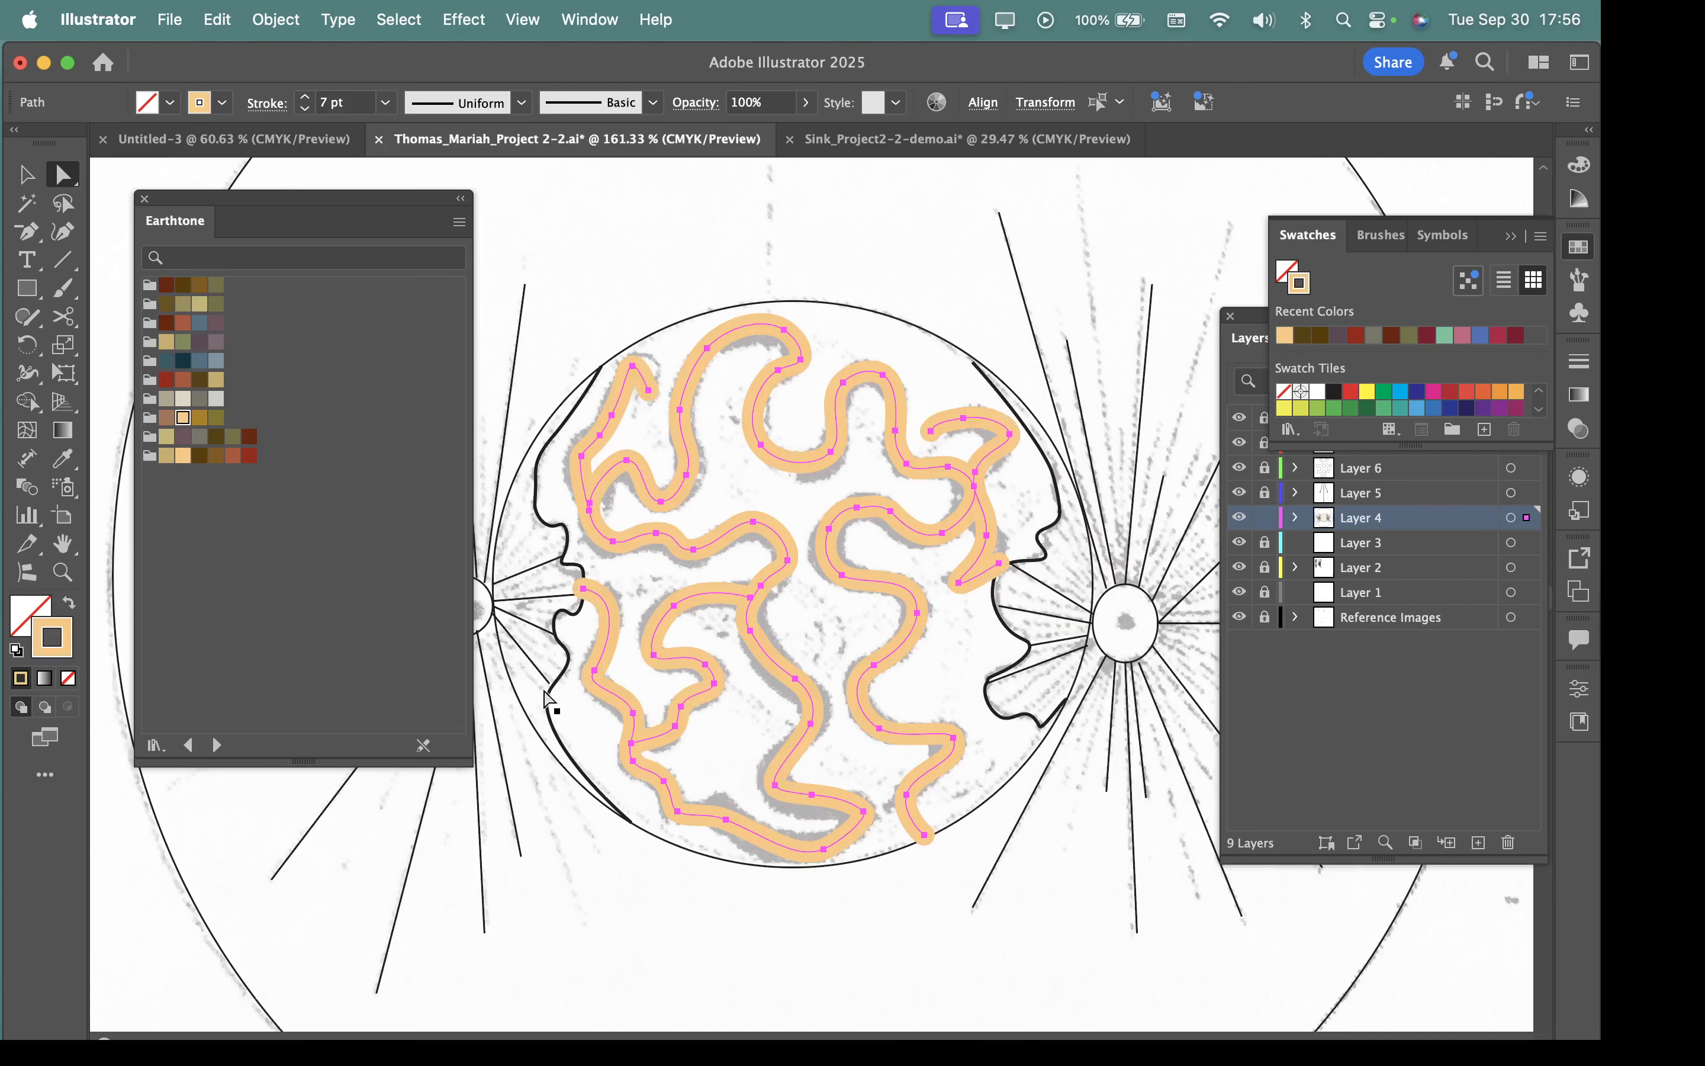
{"action": "left_click", "coordinate": [216, 379]}
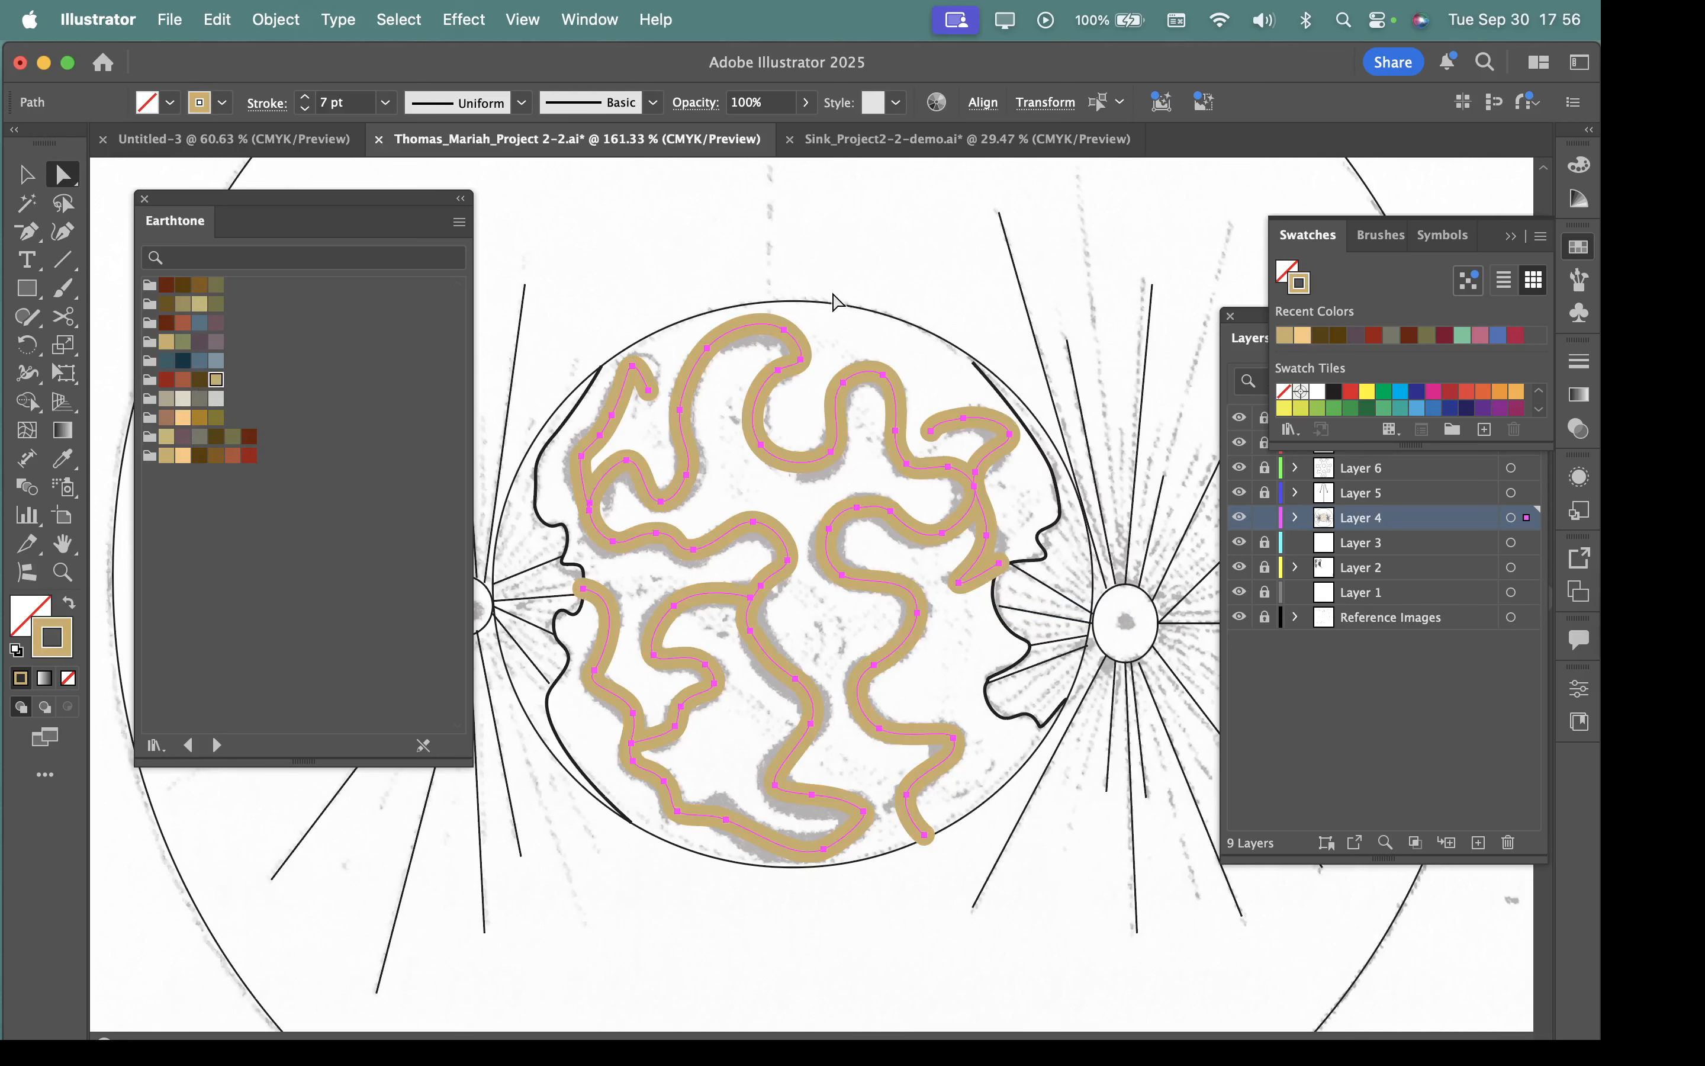
{"action": "left_click", "coordinate": [1581, 393]}
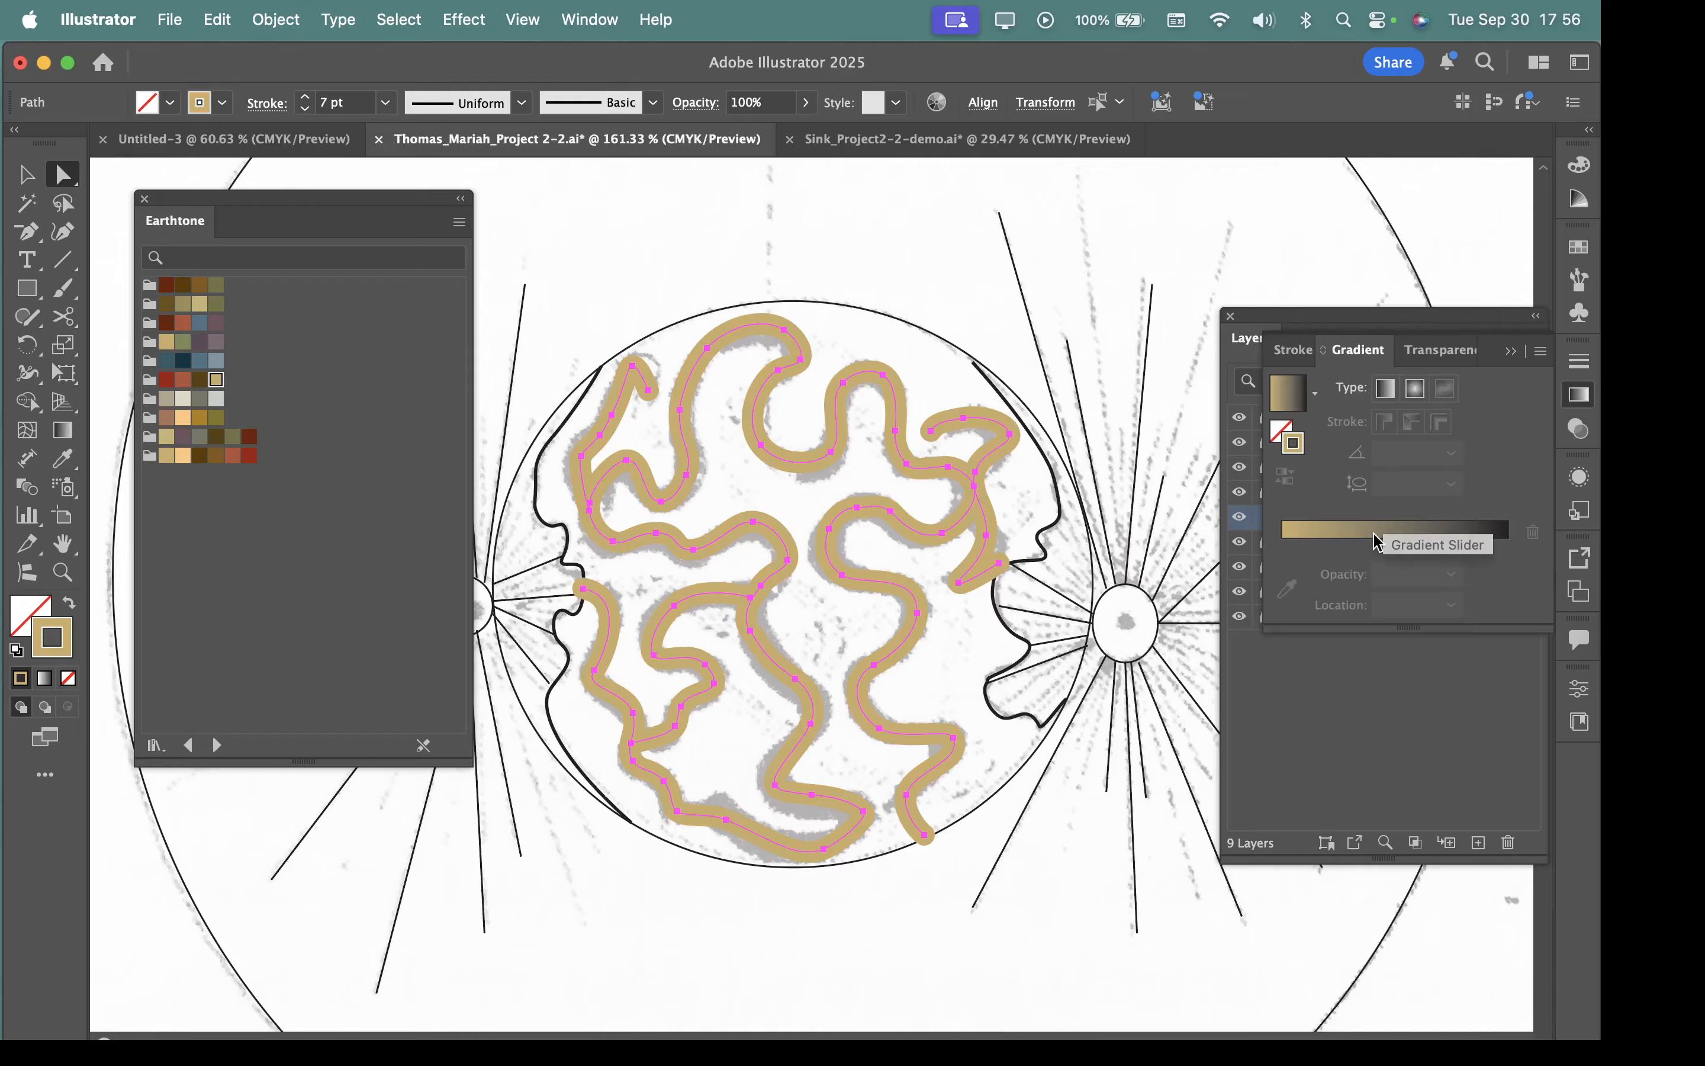
{"action": "left_click", "coordinate": [1386, 390]}
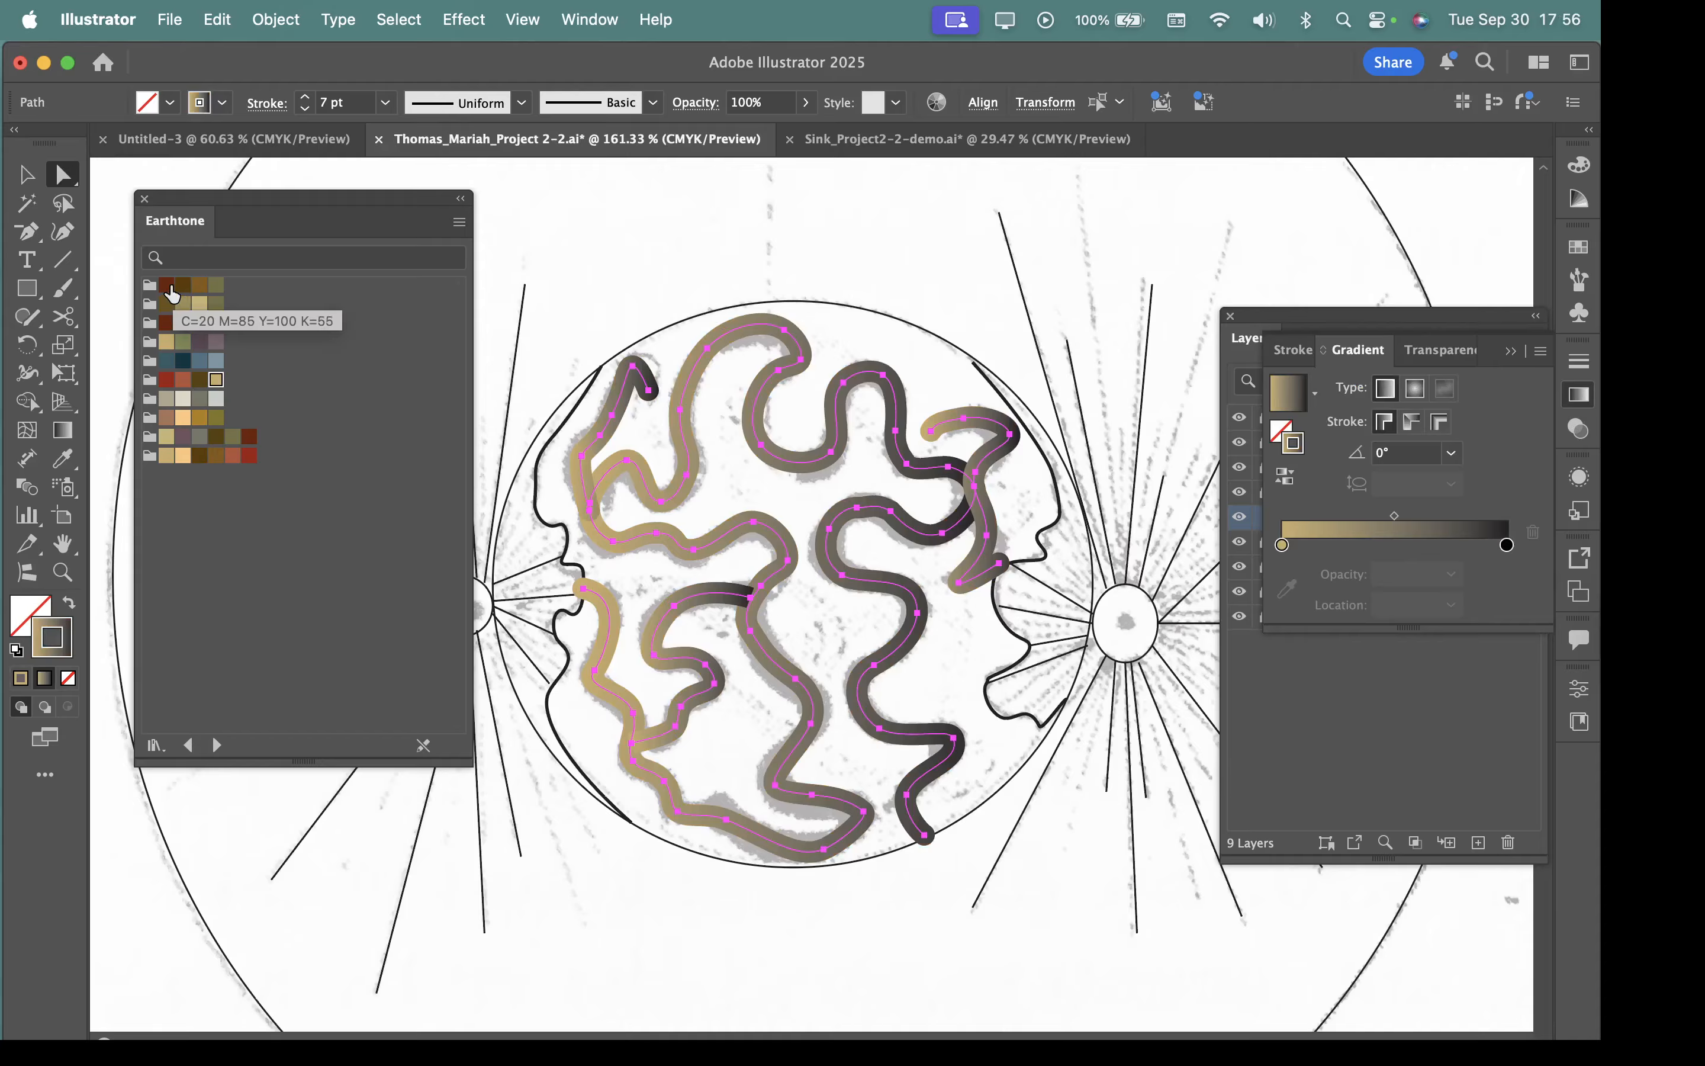
{"action": "left_click_drag", "start_coordinate": [170, 295], "coordinate": [1508, 570]}
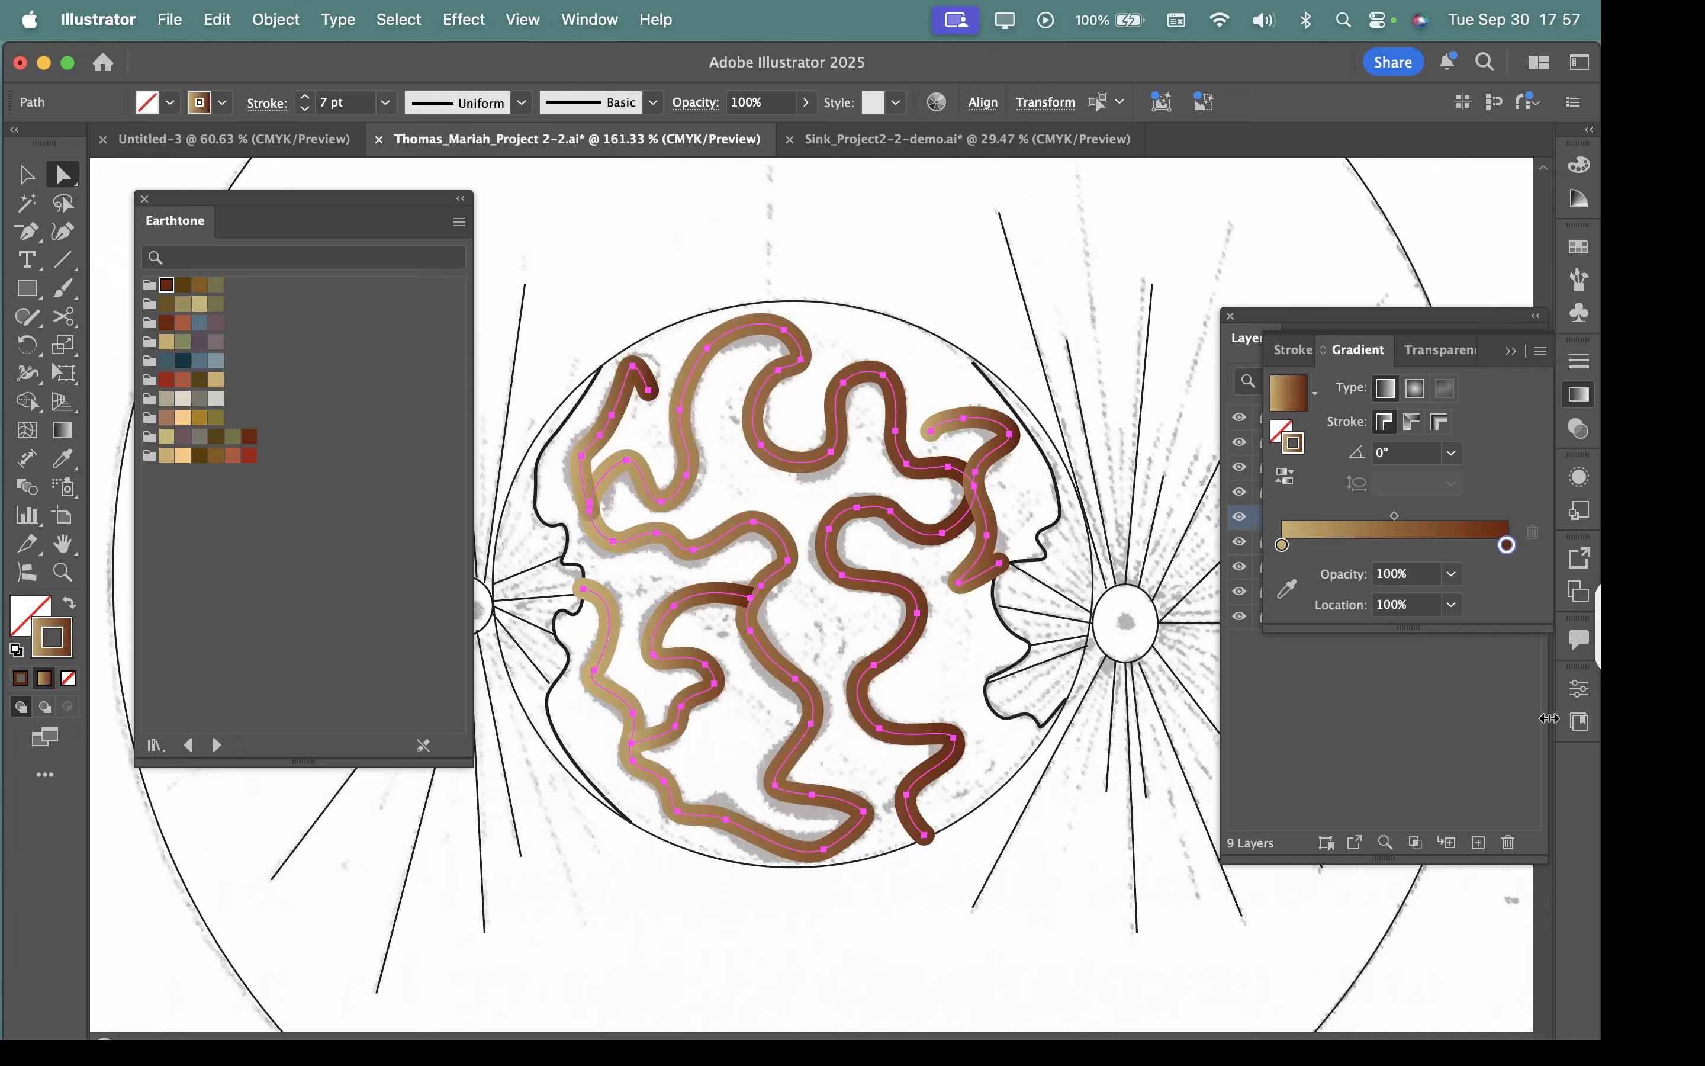
{"action": "left_click", "coordinate": [846, 225]}
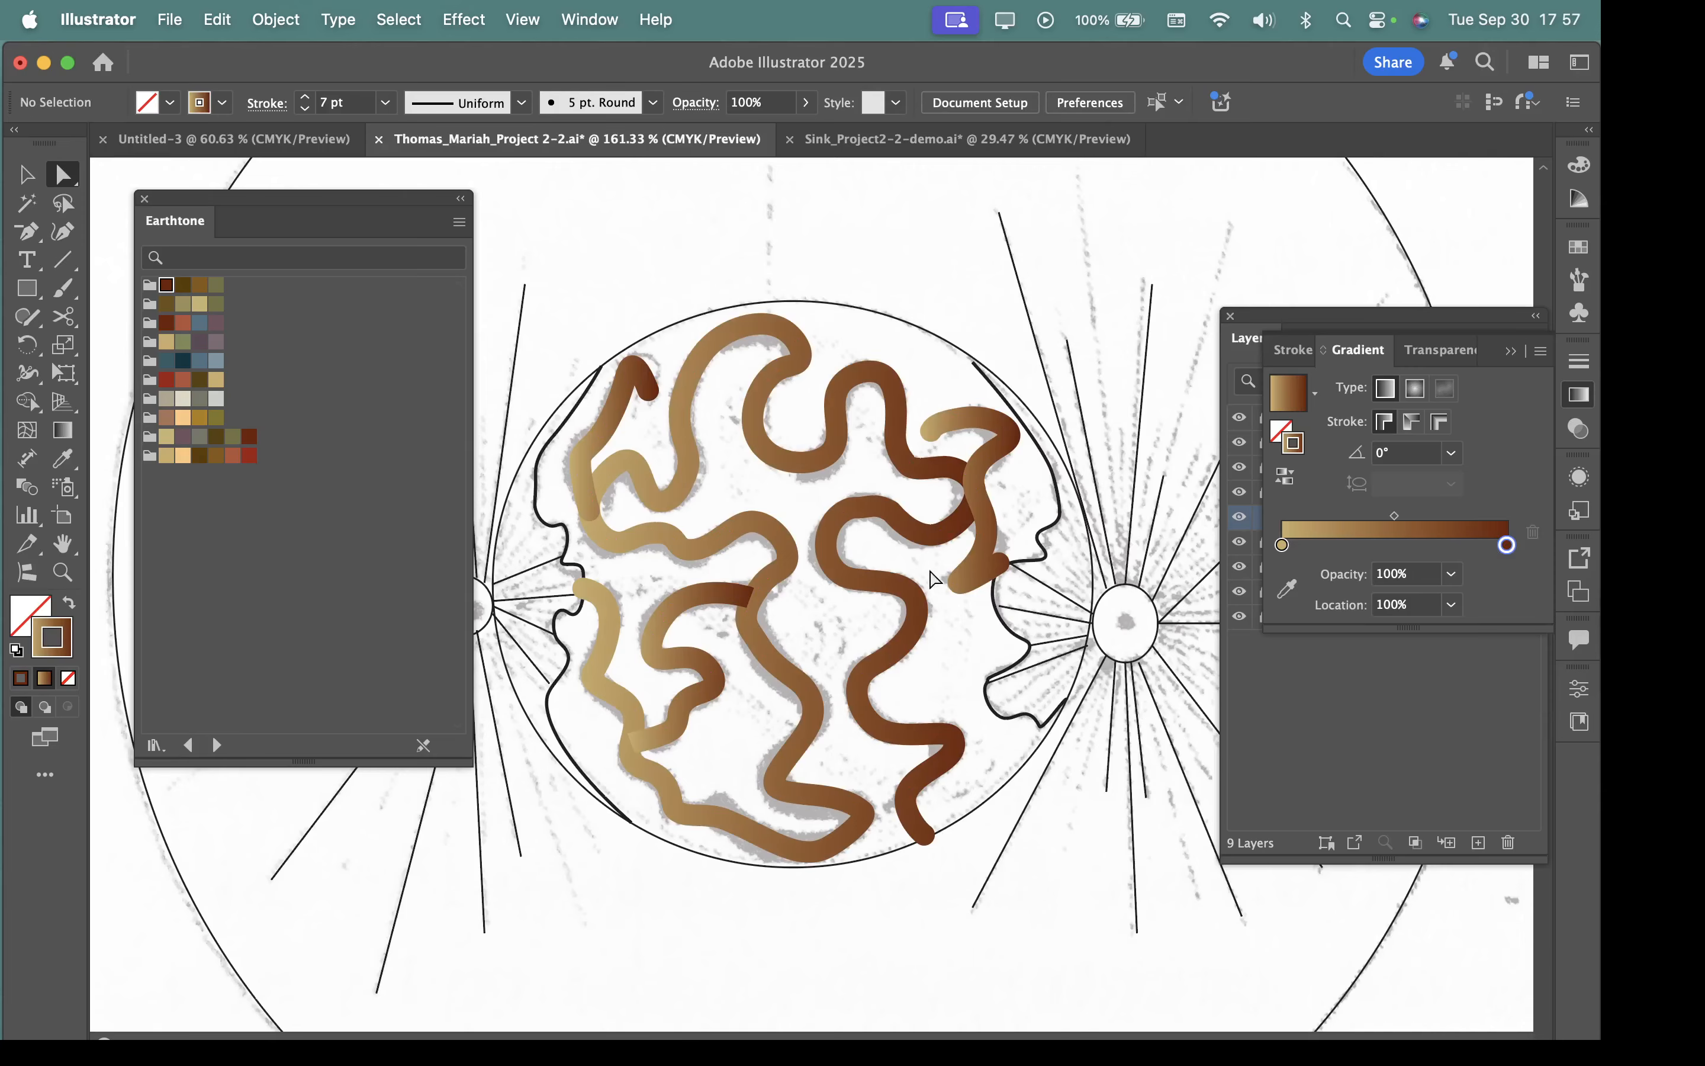
Inspect the gradient strokes up close, and undo the gradient and the tan and peach recolouring.
{"action": "scroll", "coordinate": [961, 451], "scroll_direction": "up", "scroll_amount": 3}
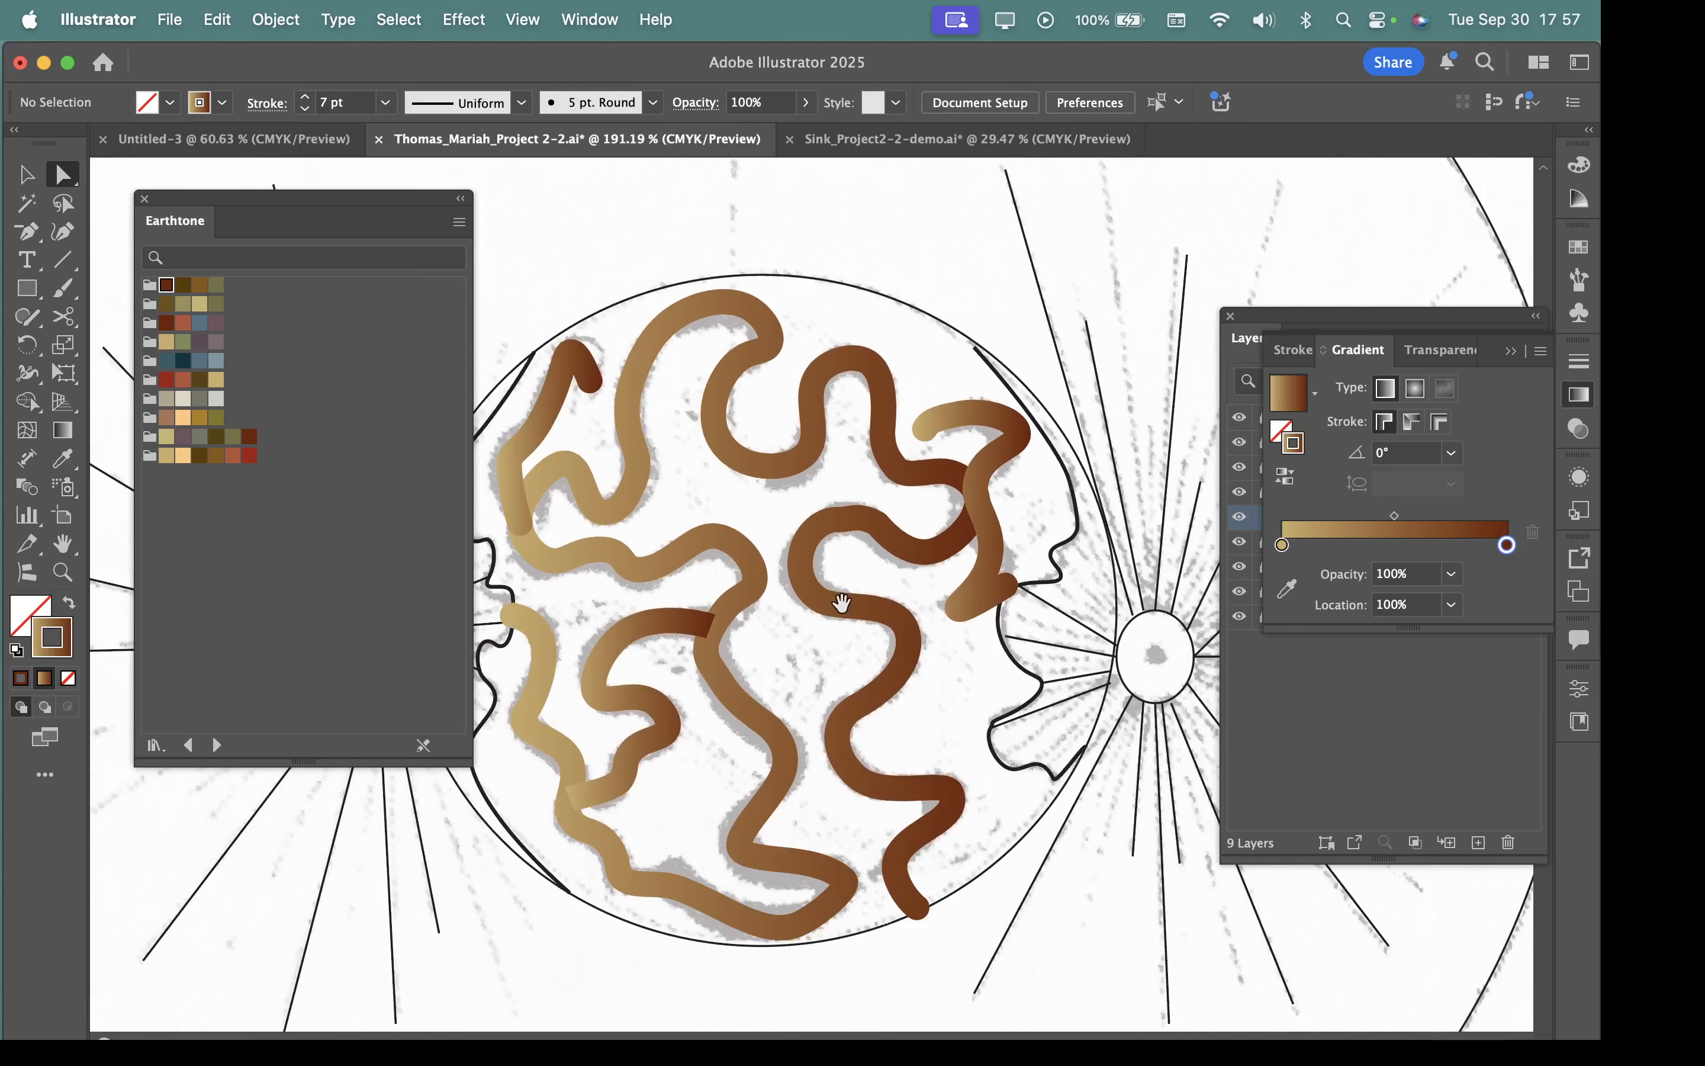
{"action": "left_click_drag", "start_coordinate": [842, 603], "coordinate": [916, 609]}
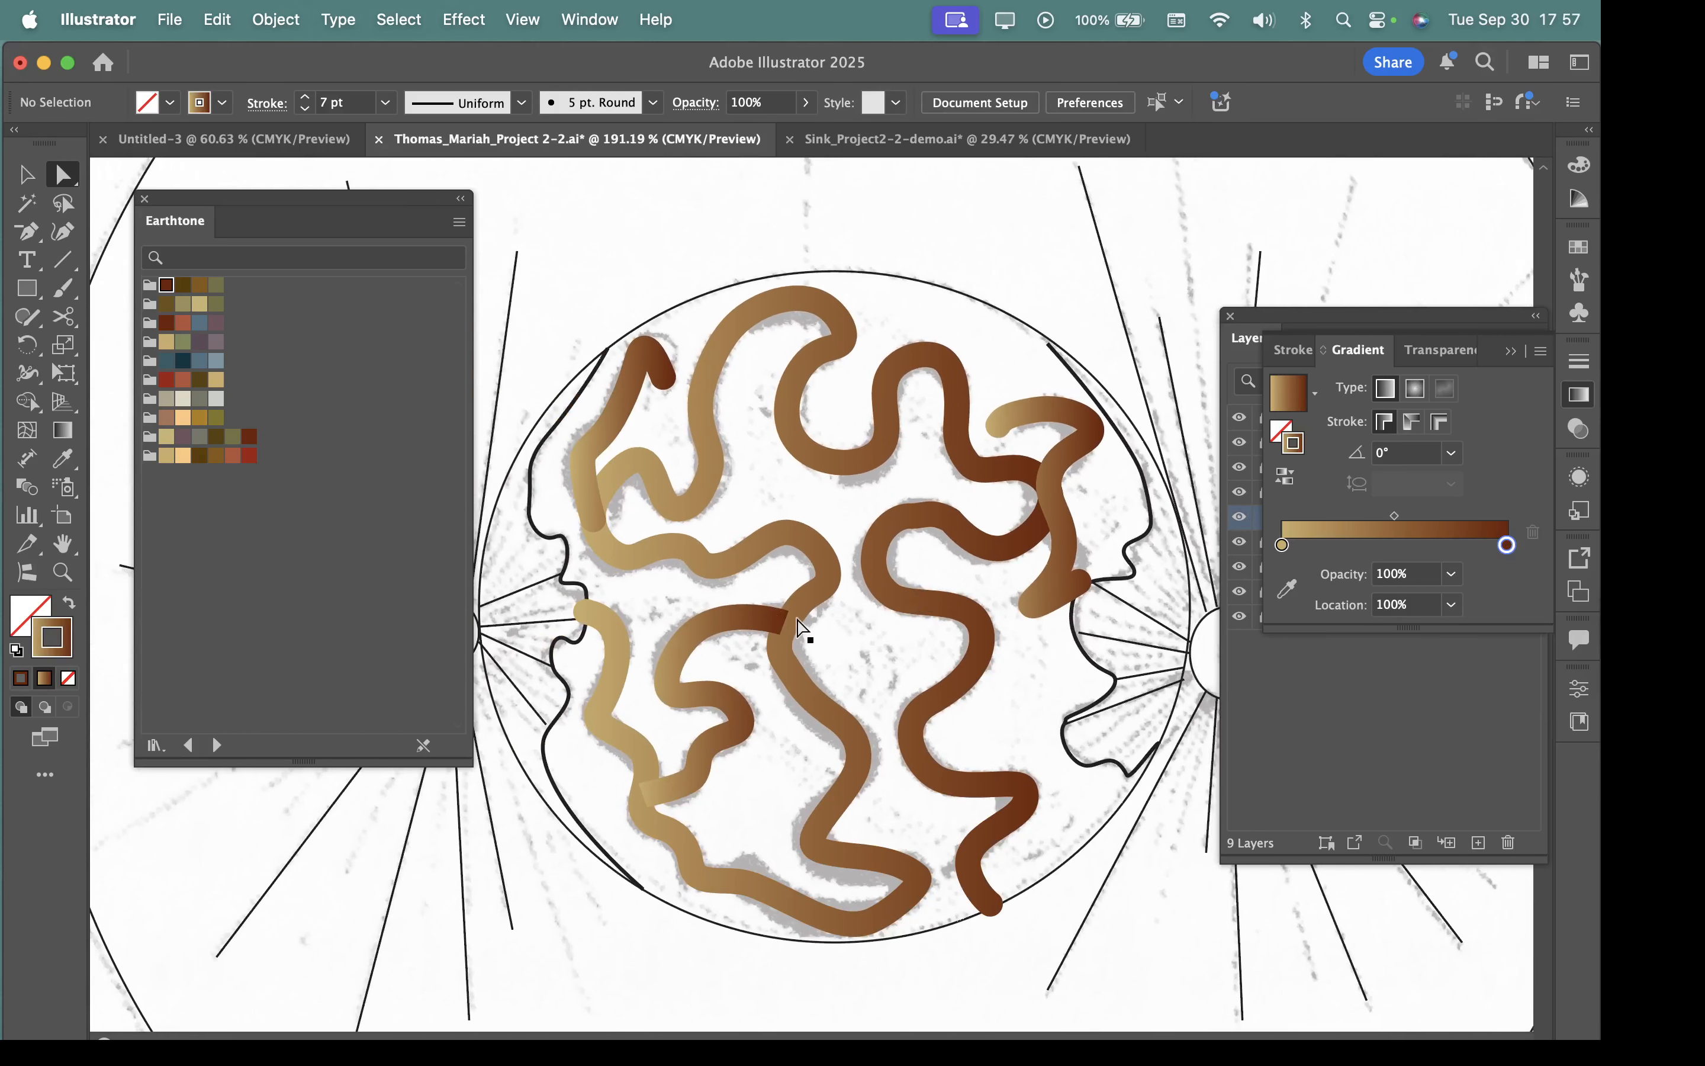
{"action": "scroll", "coordinate": [800, 628], "scroll_direction": "up", "scroll_amount": 3}
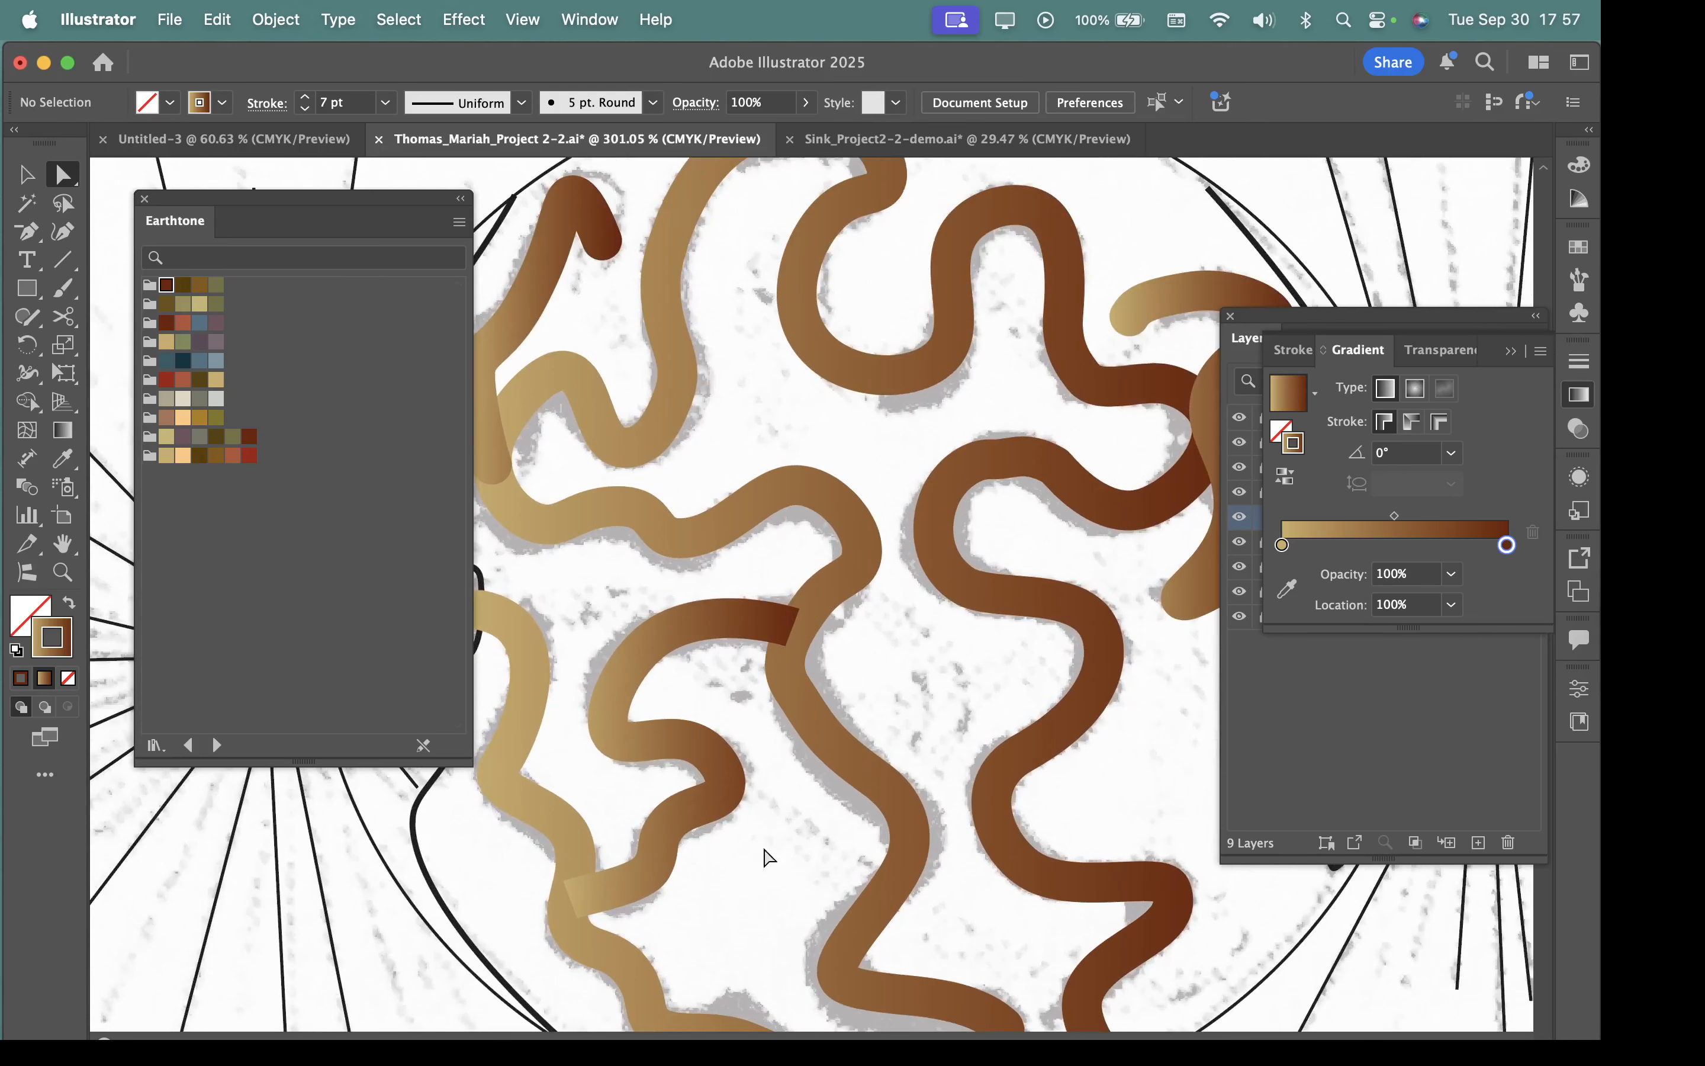
{"action": "scroll", "coordinate": [811, 620], "scroll_direction": "down", "scroll_amount": 2}
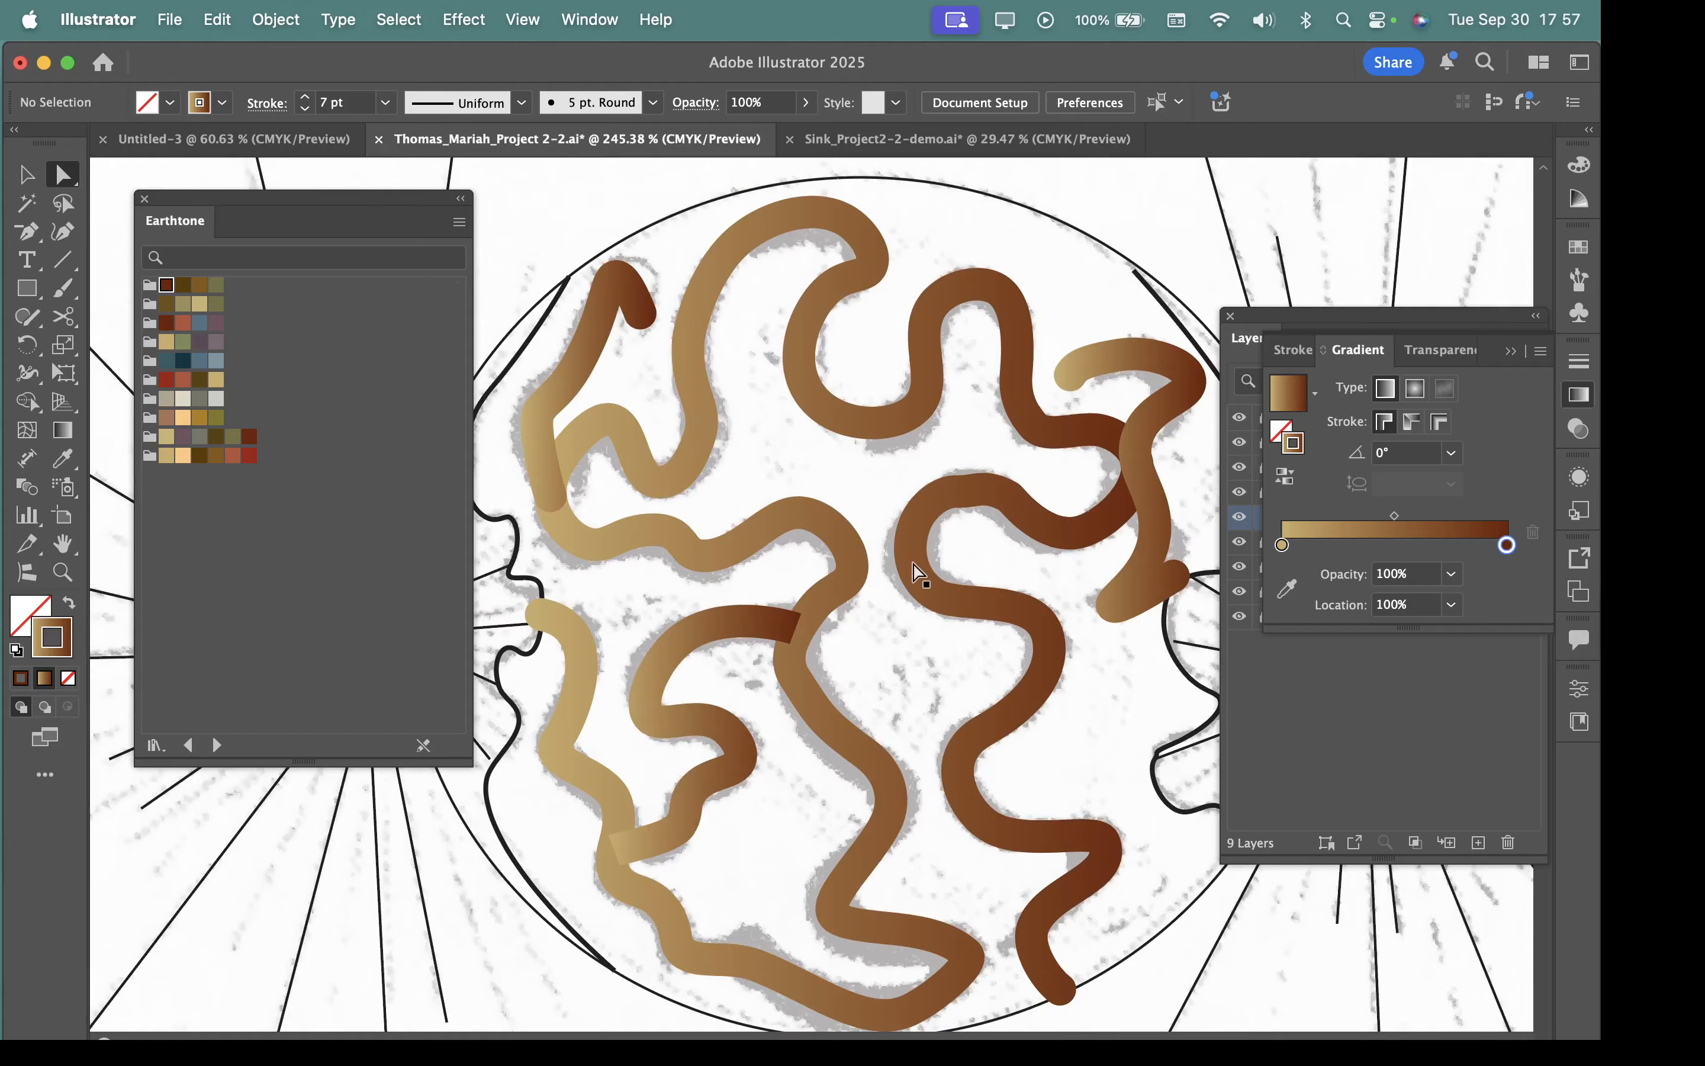
{"action": "key", "text": "super+z"}
{"action": "key", "text": "super+z"}
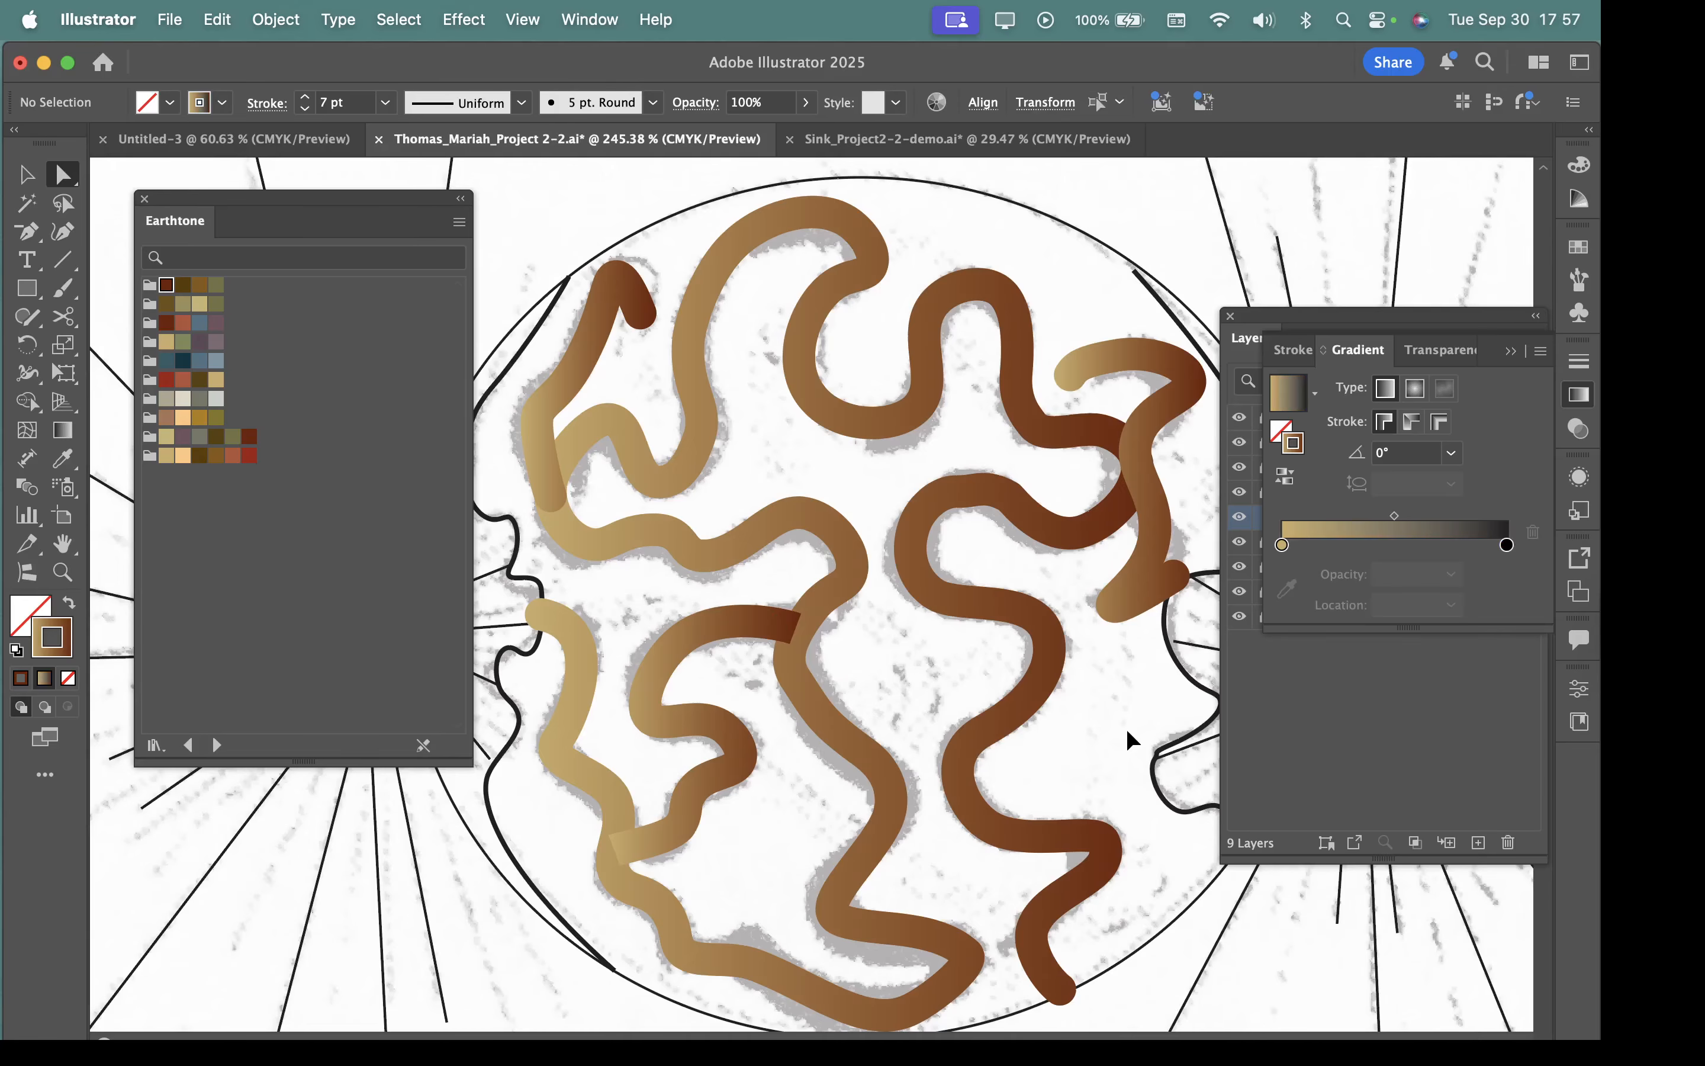
{"action": "key", "text": "super+z"}
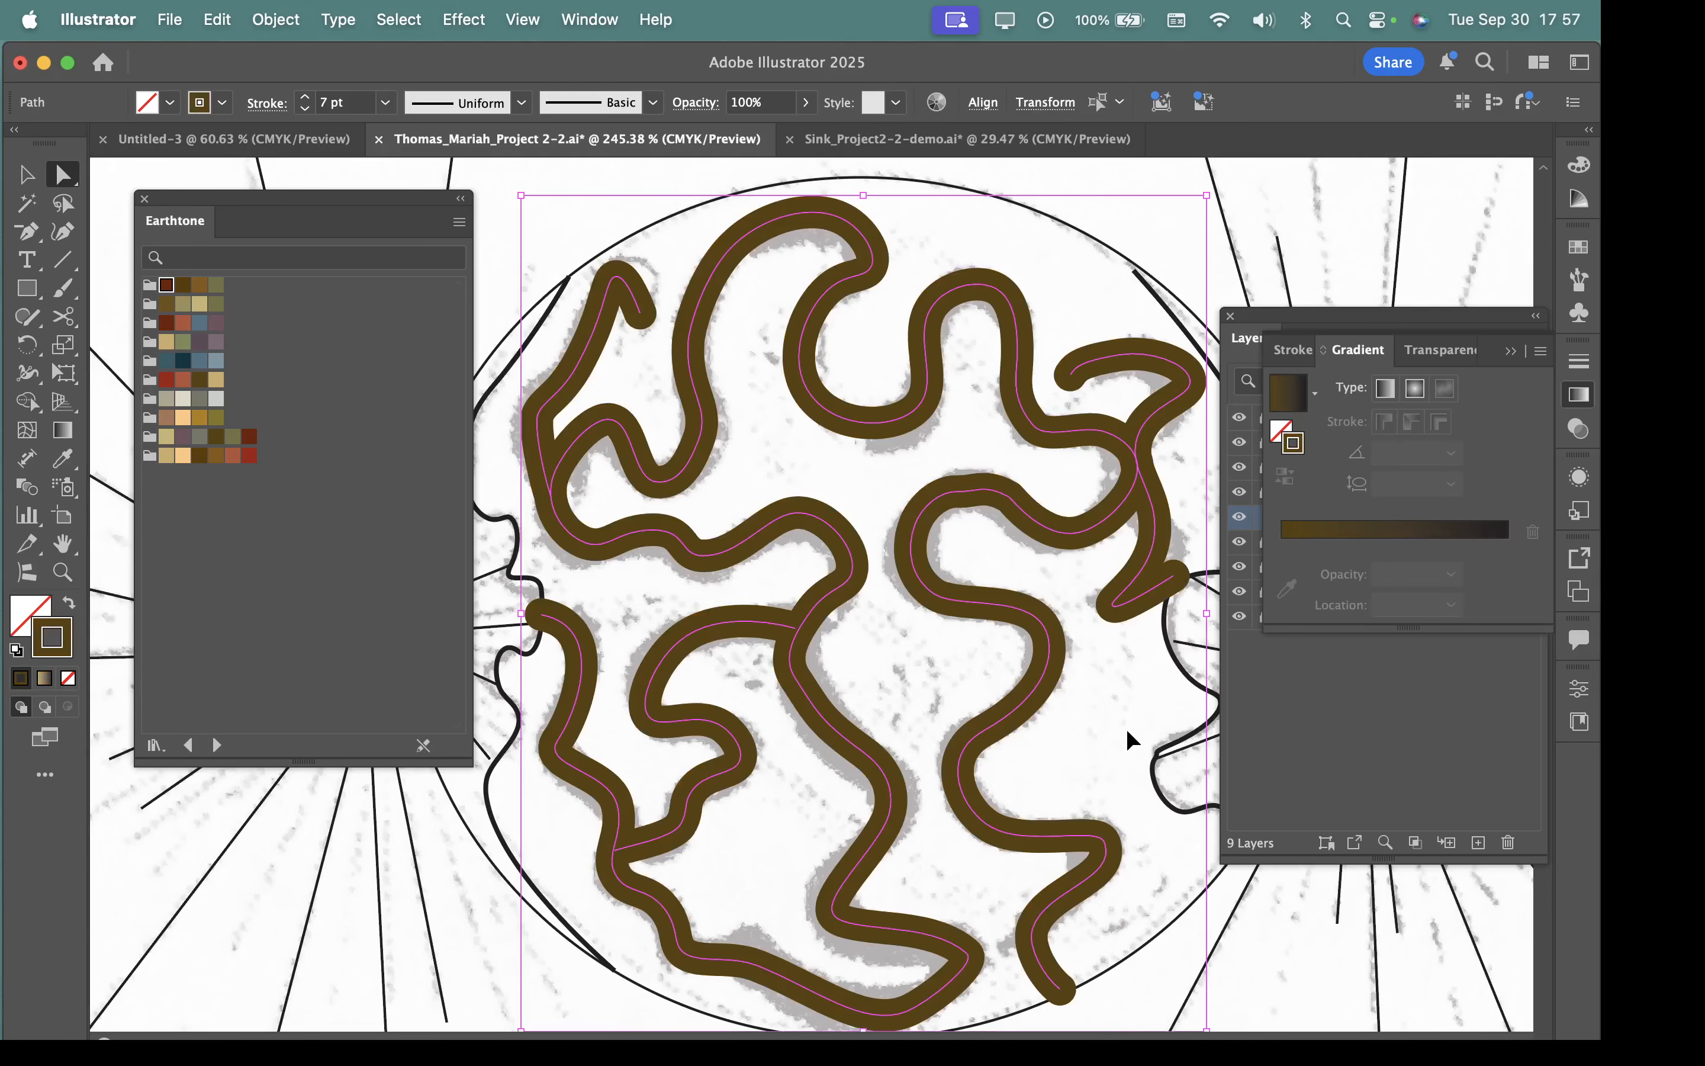
Undo the remaining brown, grey-green and blue recolouring until all winding strokes are black again.
{"action": "key", "text": "super+z"}
{"action": "key", "text": "super+z"}
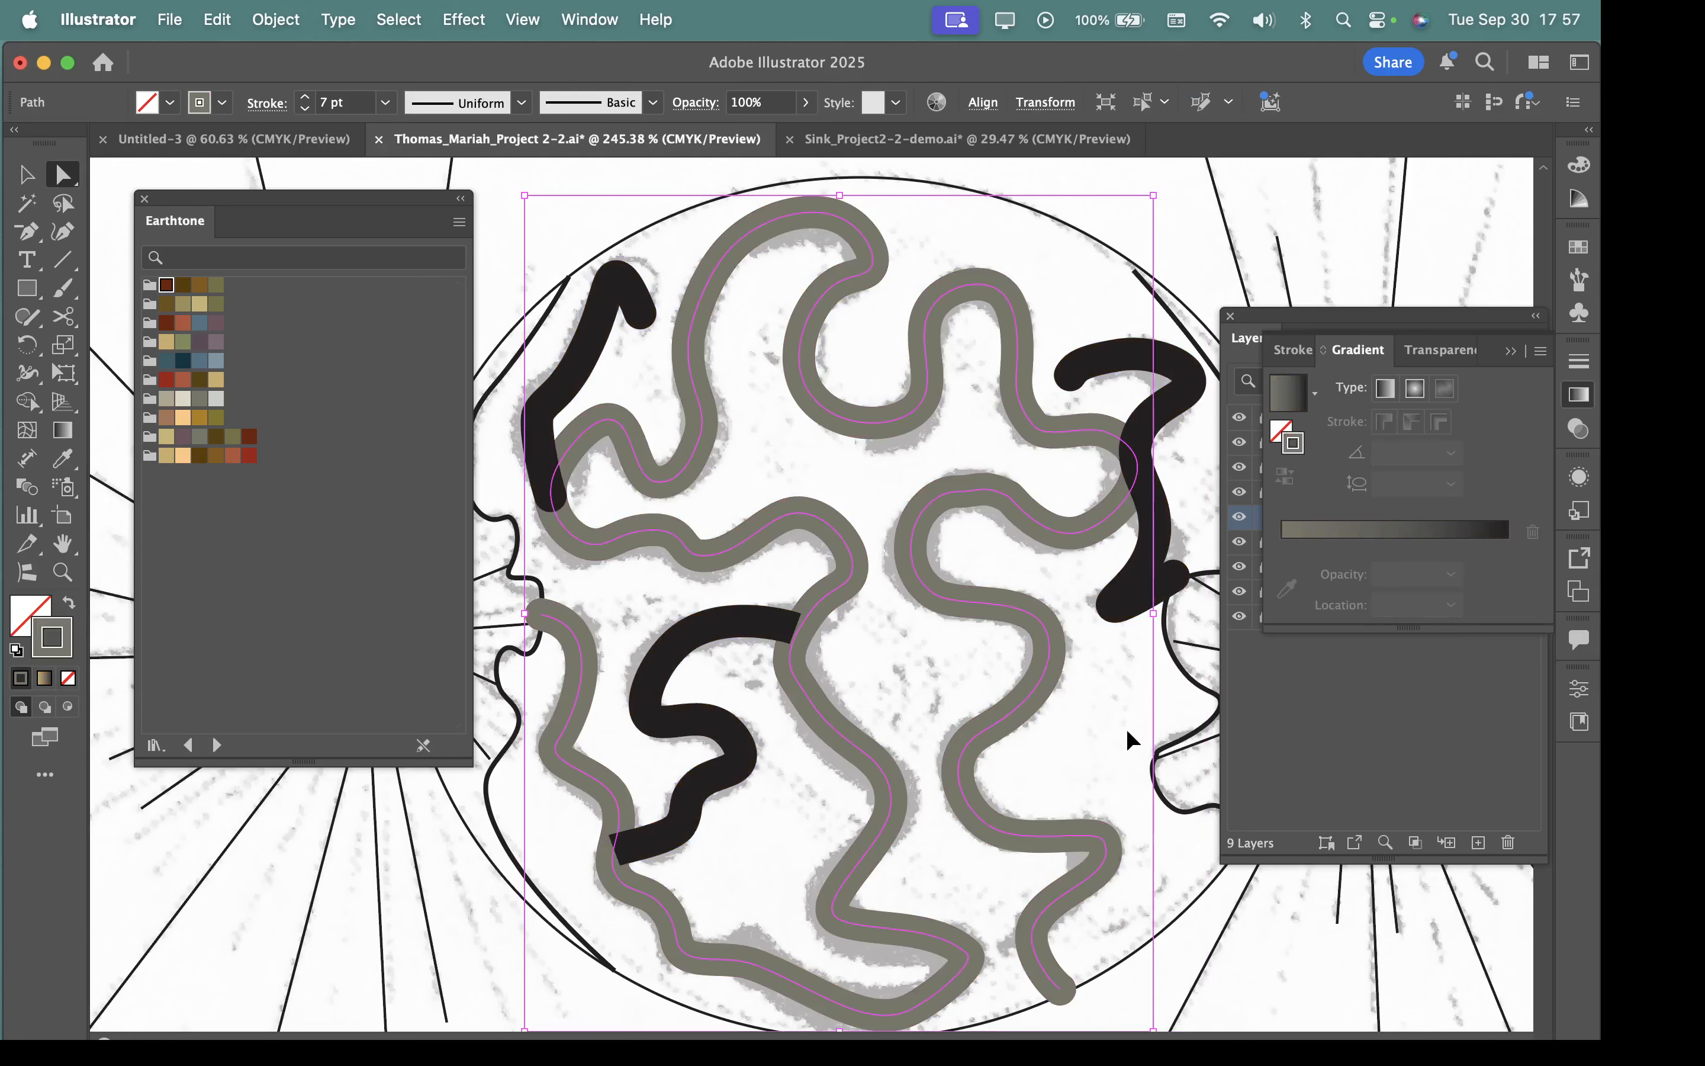
{"action": "key", "text": "super+z"}
{"action": "key", "text": "super+z"}
{"action": "key", "text": "super+z"}
{"action": "key", "text": "super+z"}
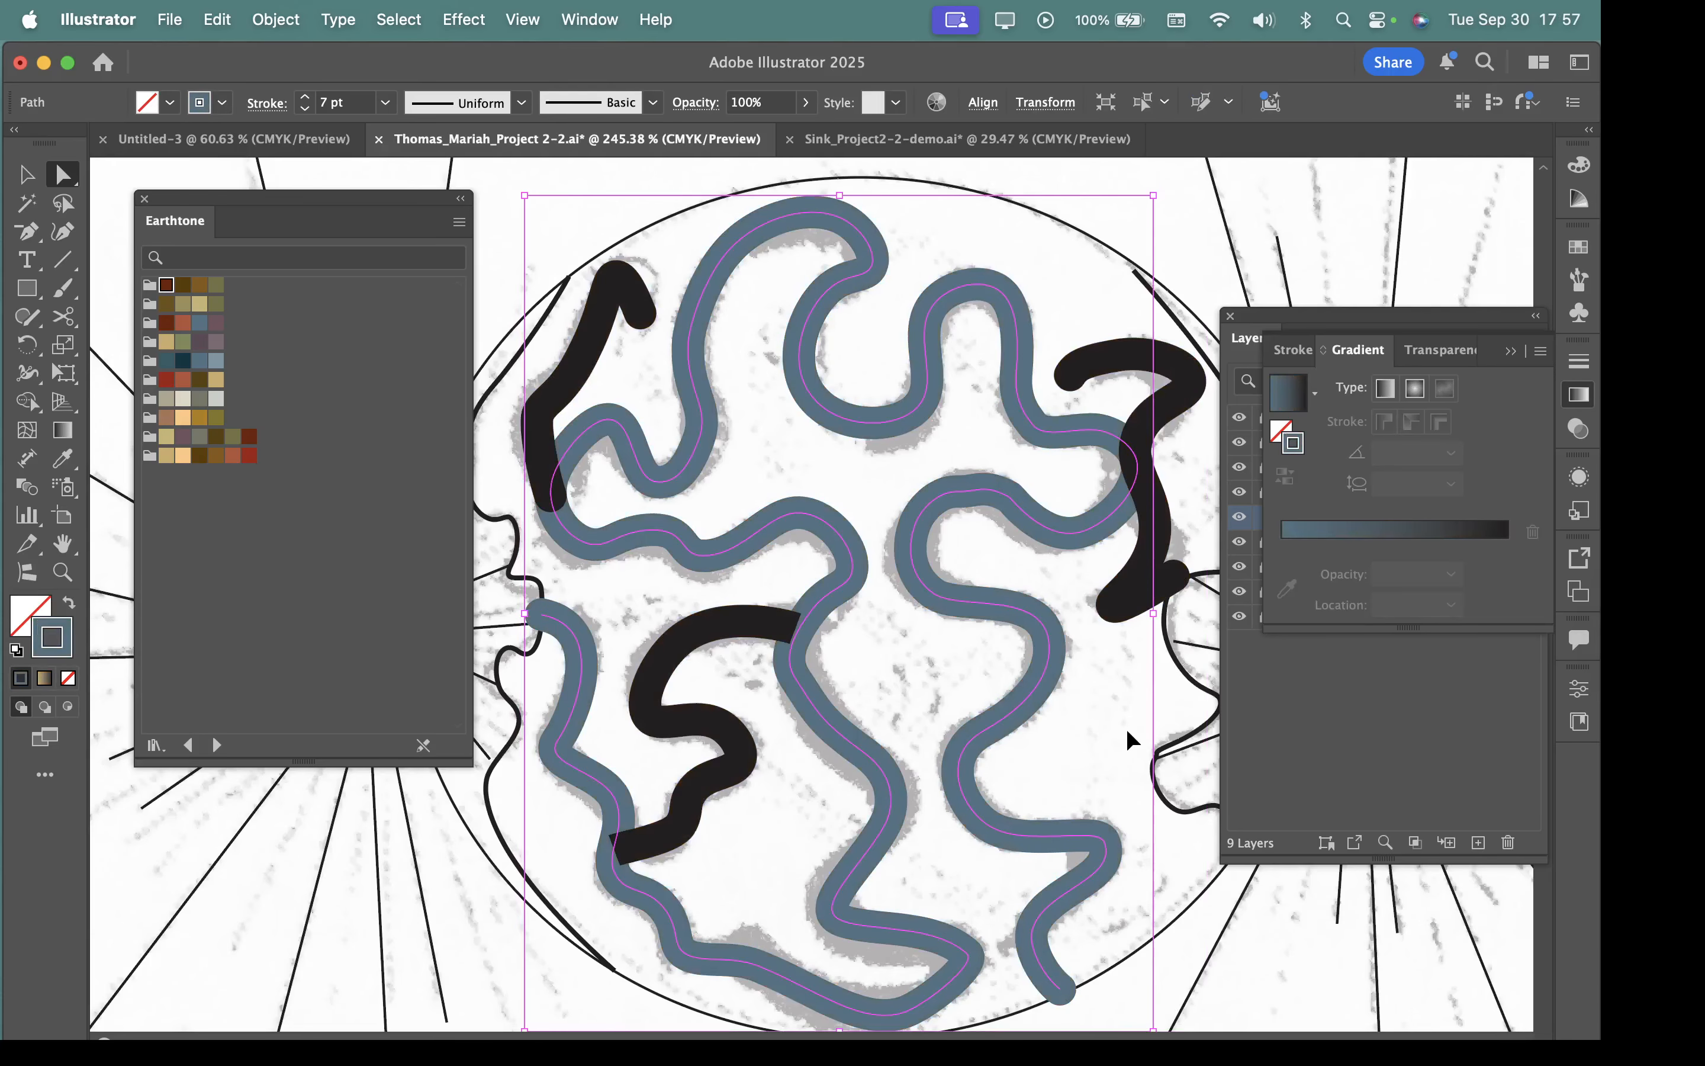
{"action": "key", "text": "super+z"}
{"action": "key", "text": "super+z"}
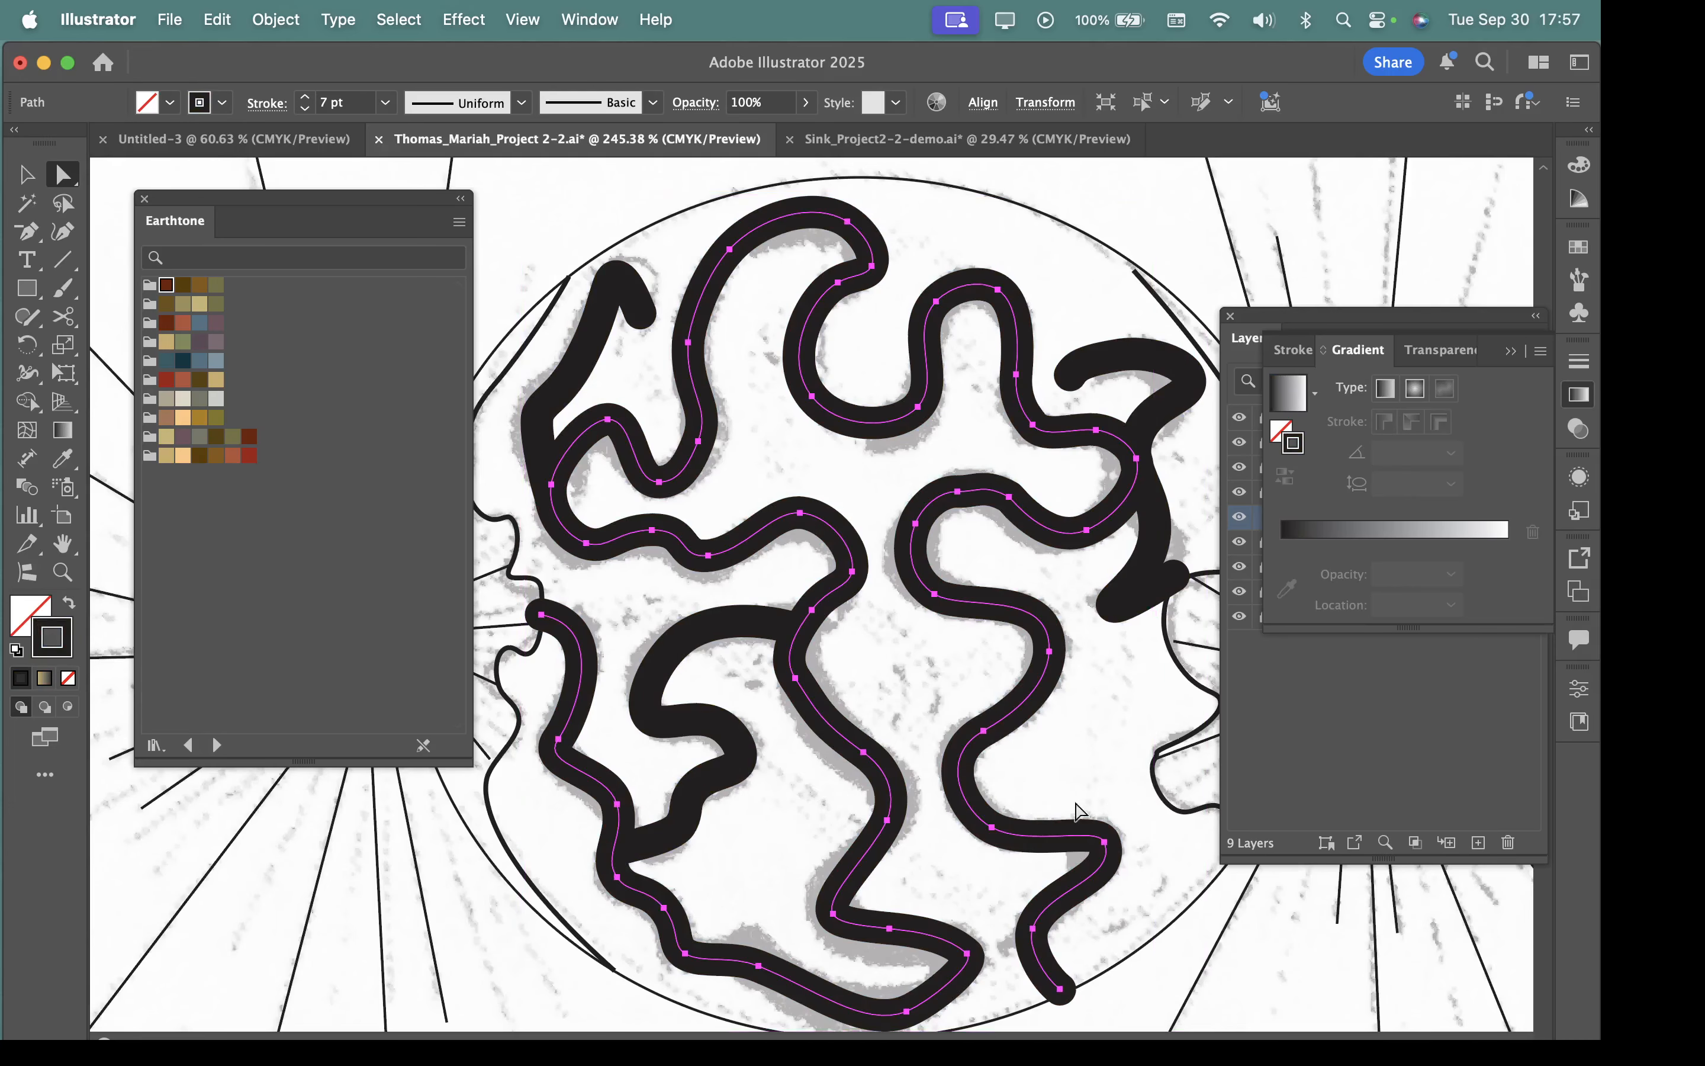
Select the long winding stroke as a whole path, try moving it off its traced position, and undo the move.
{"action": "mouse_move", "coordinate": [1060, 793]}
{"action": "left_mouse_down"}
{"action": "mouse_move", "coordinate": [908, 705]}
{"action": "mouse_move", "coordinate": [922, 581]}
{"action": "left_mouse_up"}
{"action": "left_click", "coordinate": [946, 360]}
{"action": "left_click_drag", "start_coordinate": [324, 211], "coordinate": [277, 227]}
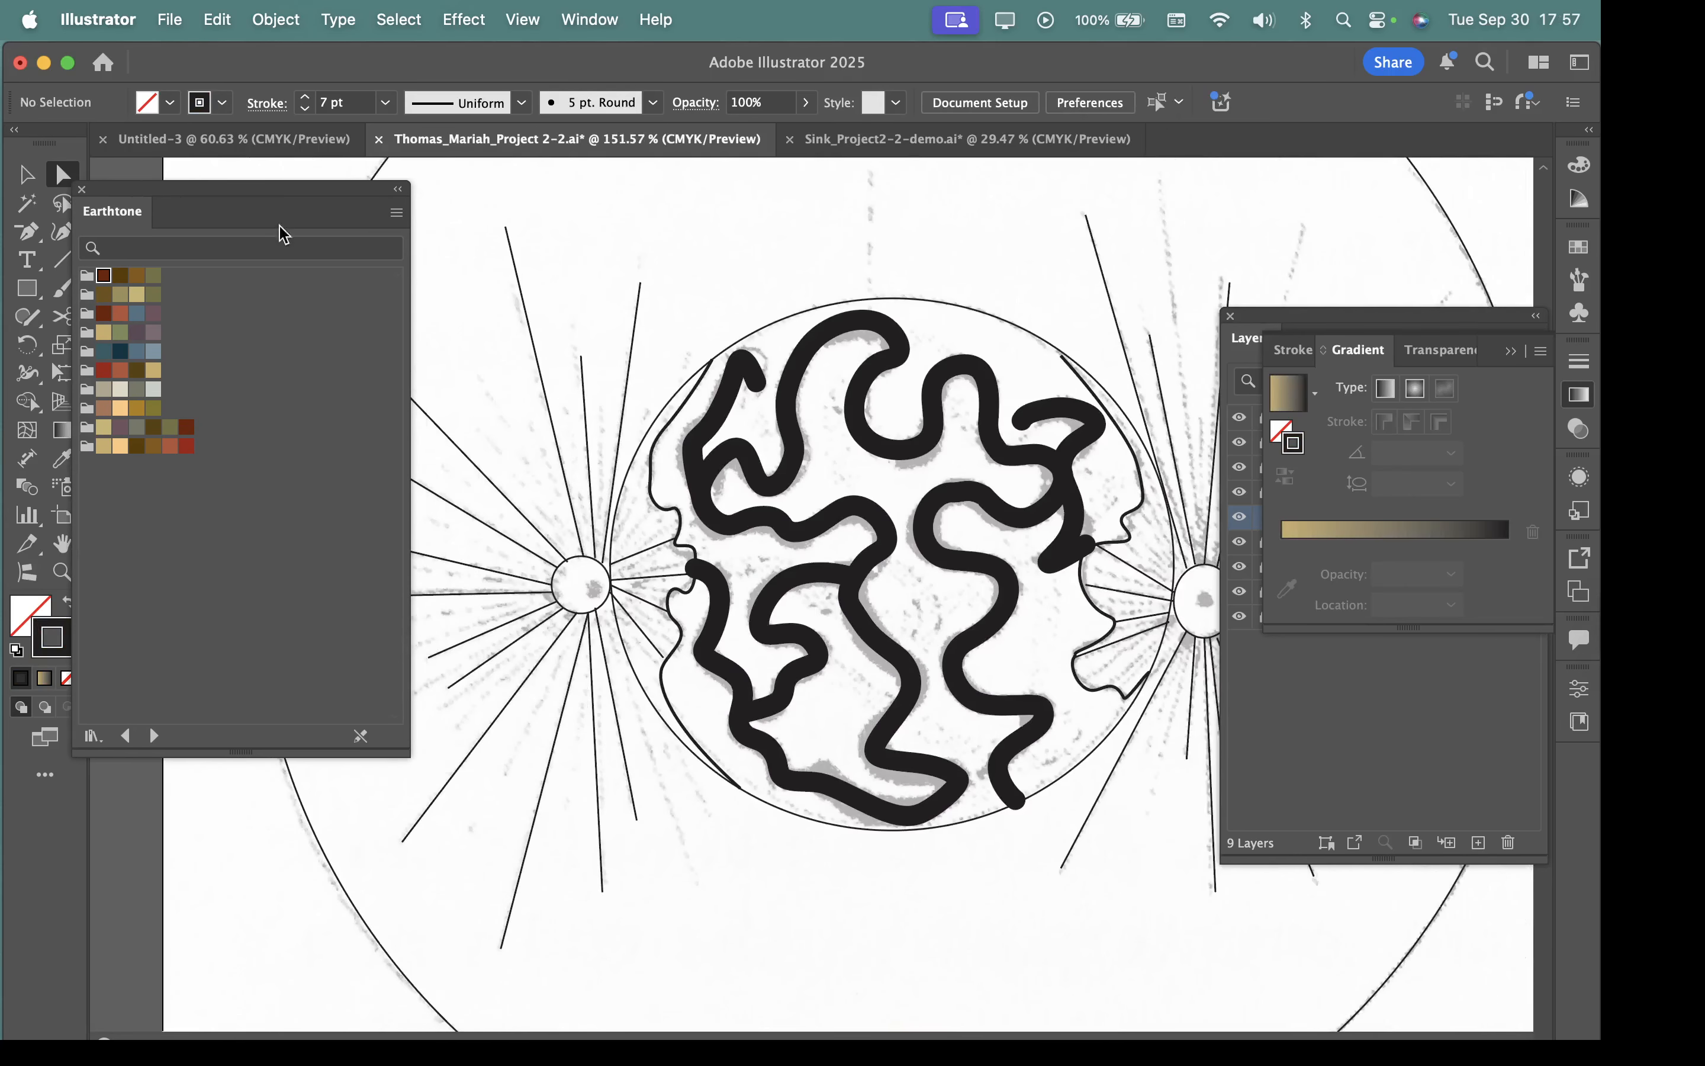
{"action": "left_click", "coordinate": [753, 455]}
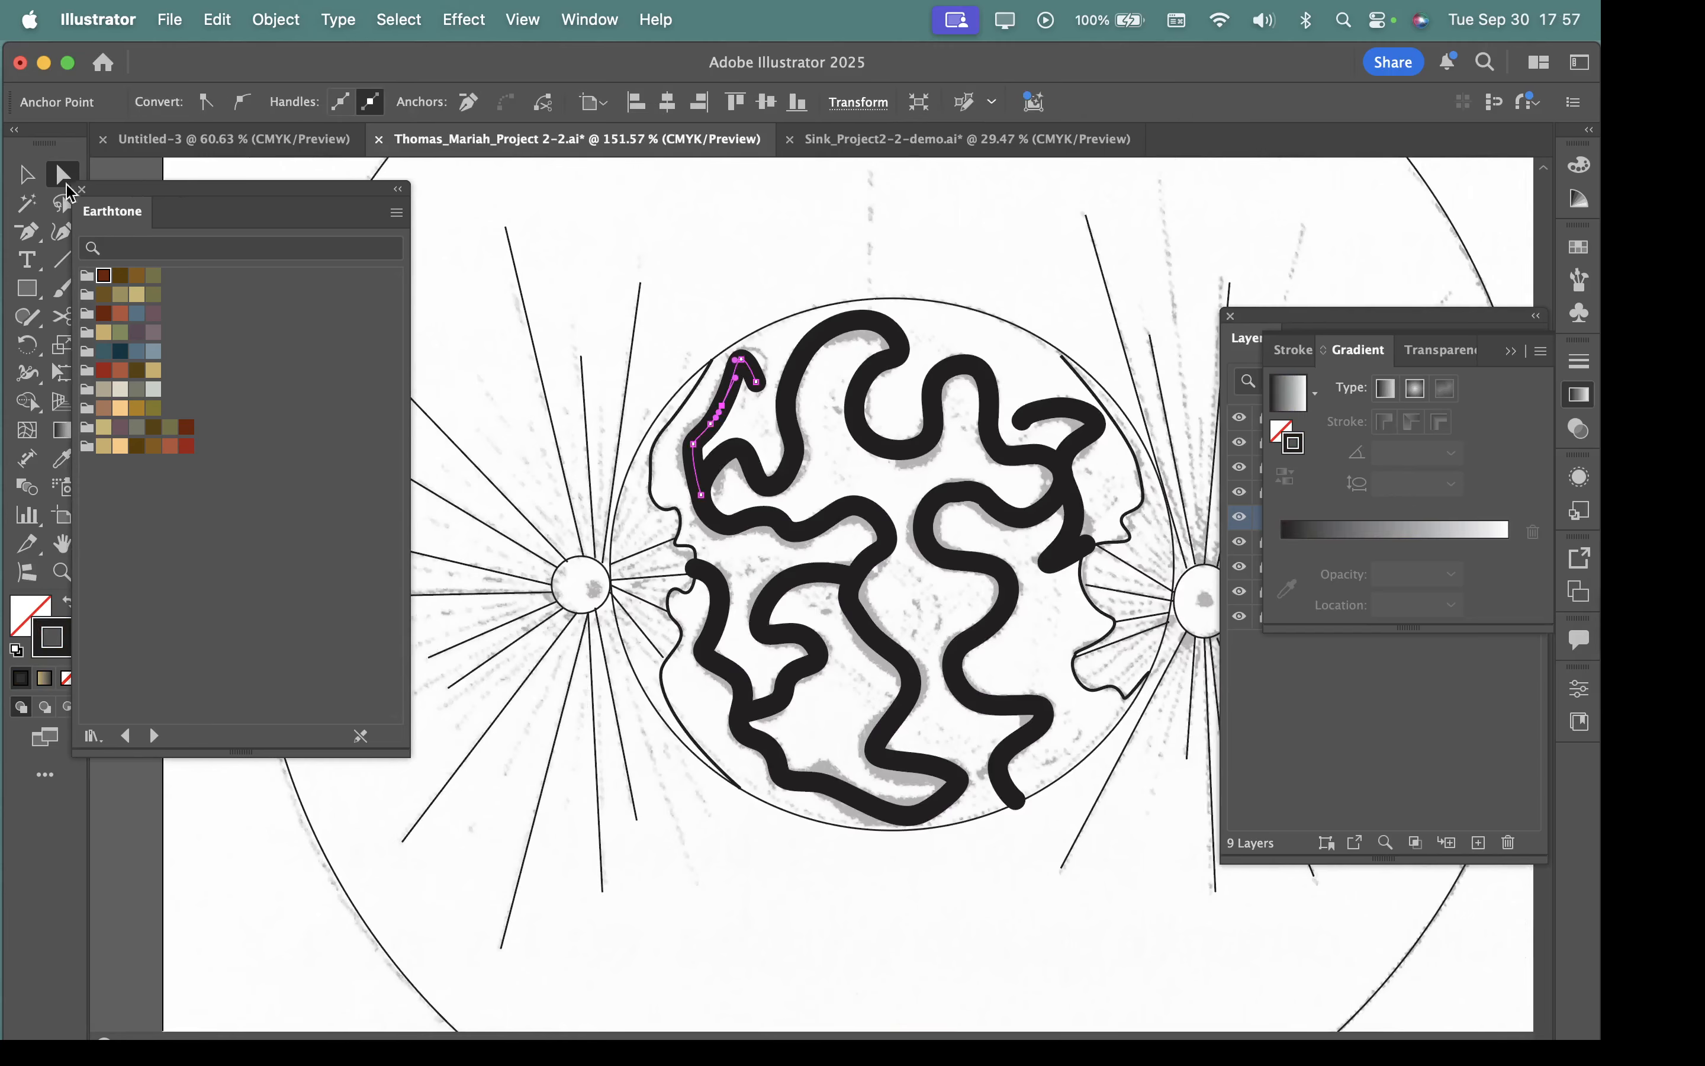
{"action": "left_click", "coordinate": [26, 174]}
{"action": "left_click", "coordinate": [856, 340]}
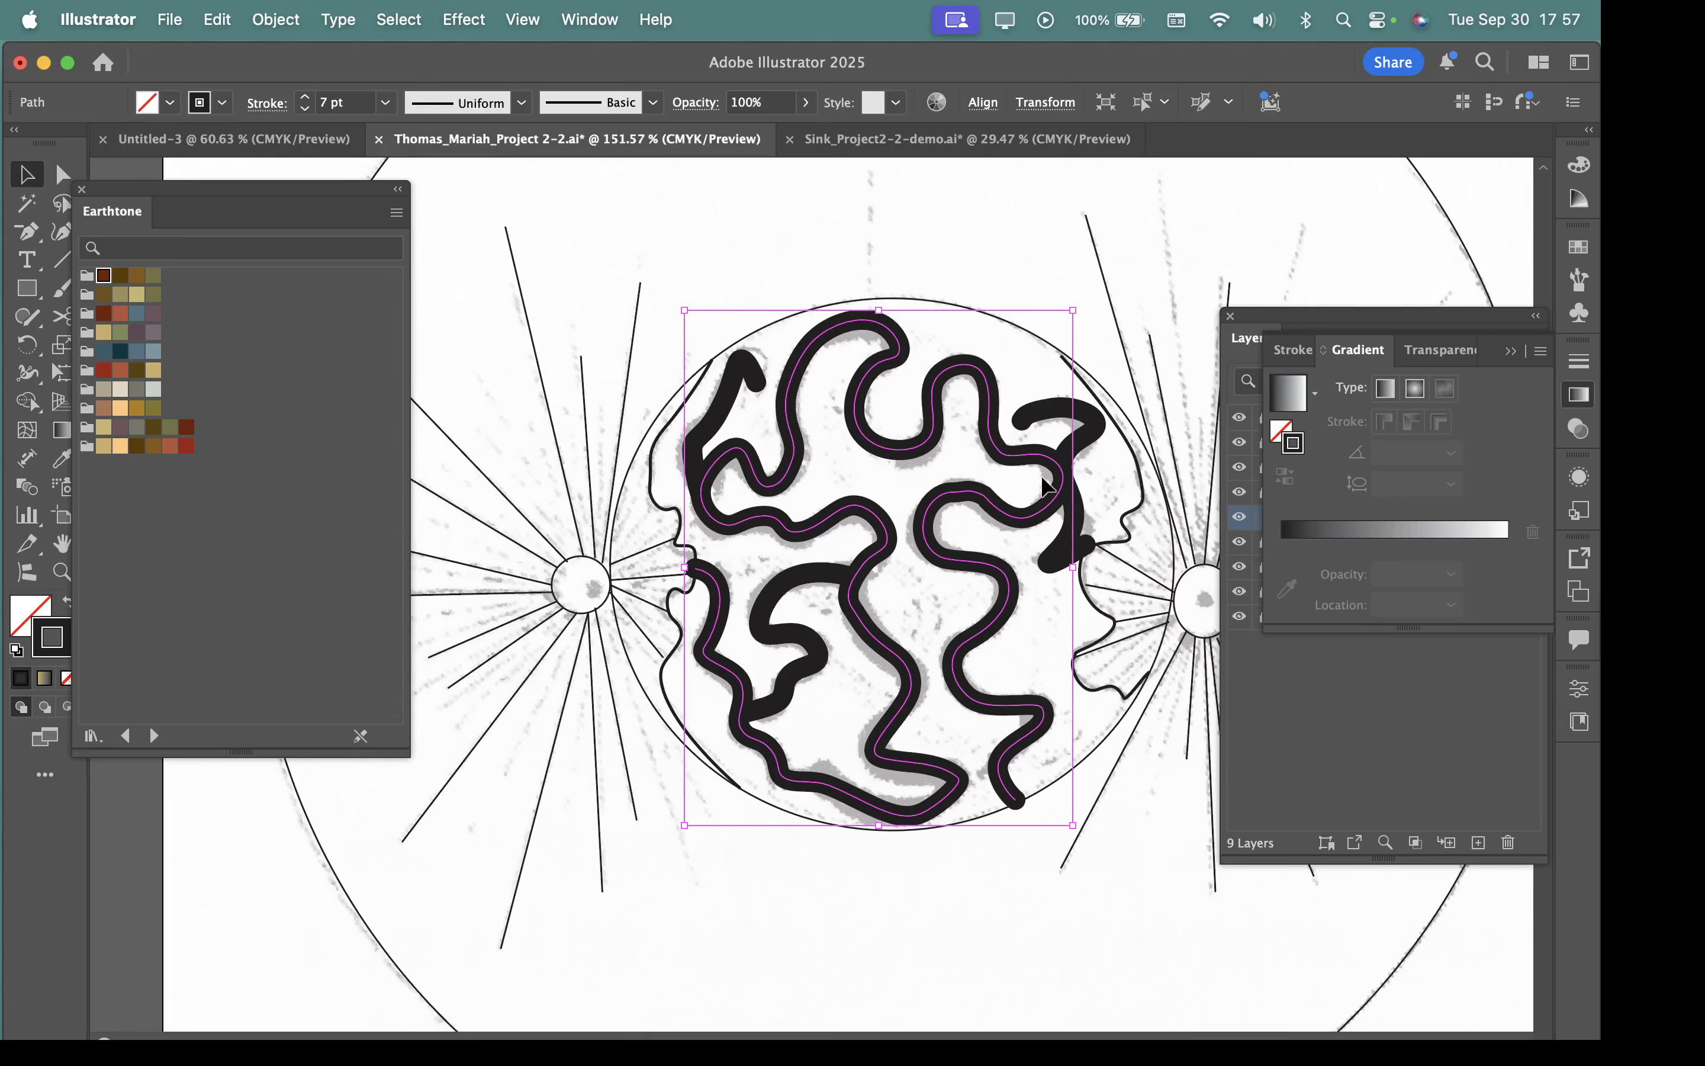
{"action": "left_click", "coordinate": [1097, 438]}
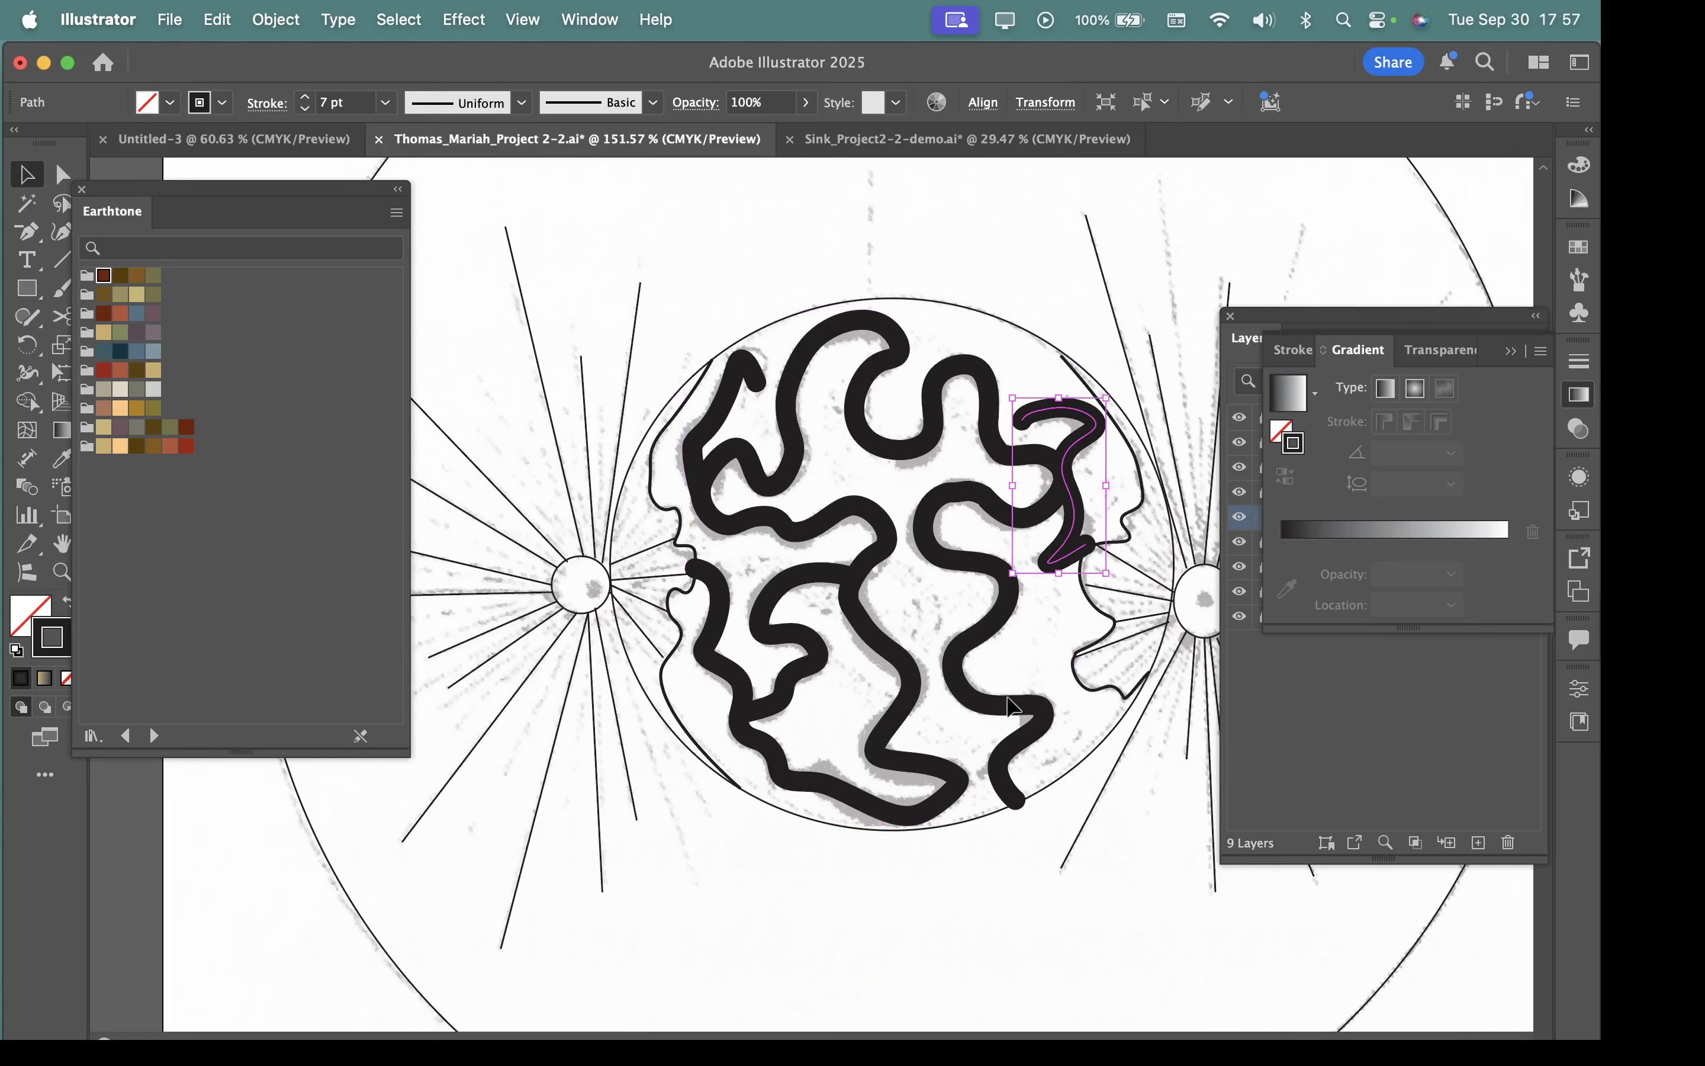
{"action": "left_click", "coordinate": [953, 720]}
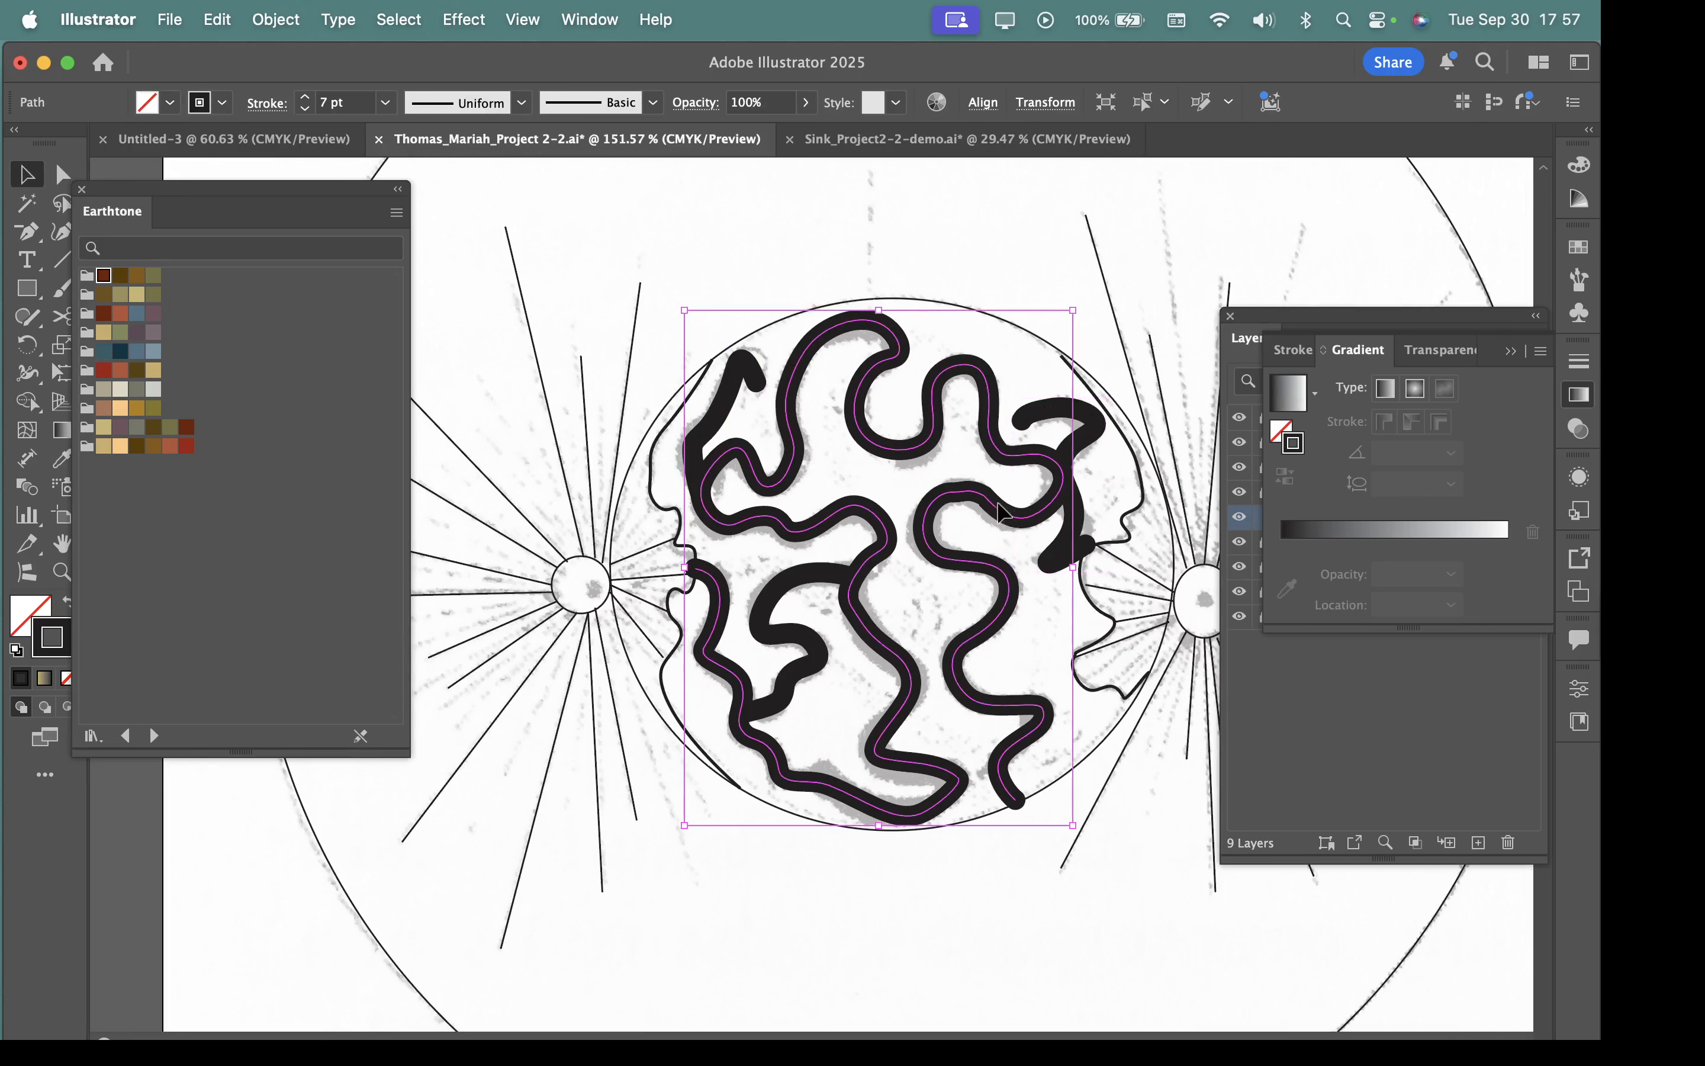
{"action": "mouse_move", "coordinate": [1001, 530]}
{"action": "left_mouse_down"}
{"action": "mouse_move", "coordinate": [967, 537]}
{"action": "mouse_move", "coordinate": [894, 507]}
{"action": "mouse_move", "coordinate": [1066, 566]}
{"action": "left_mouse_up"}
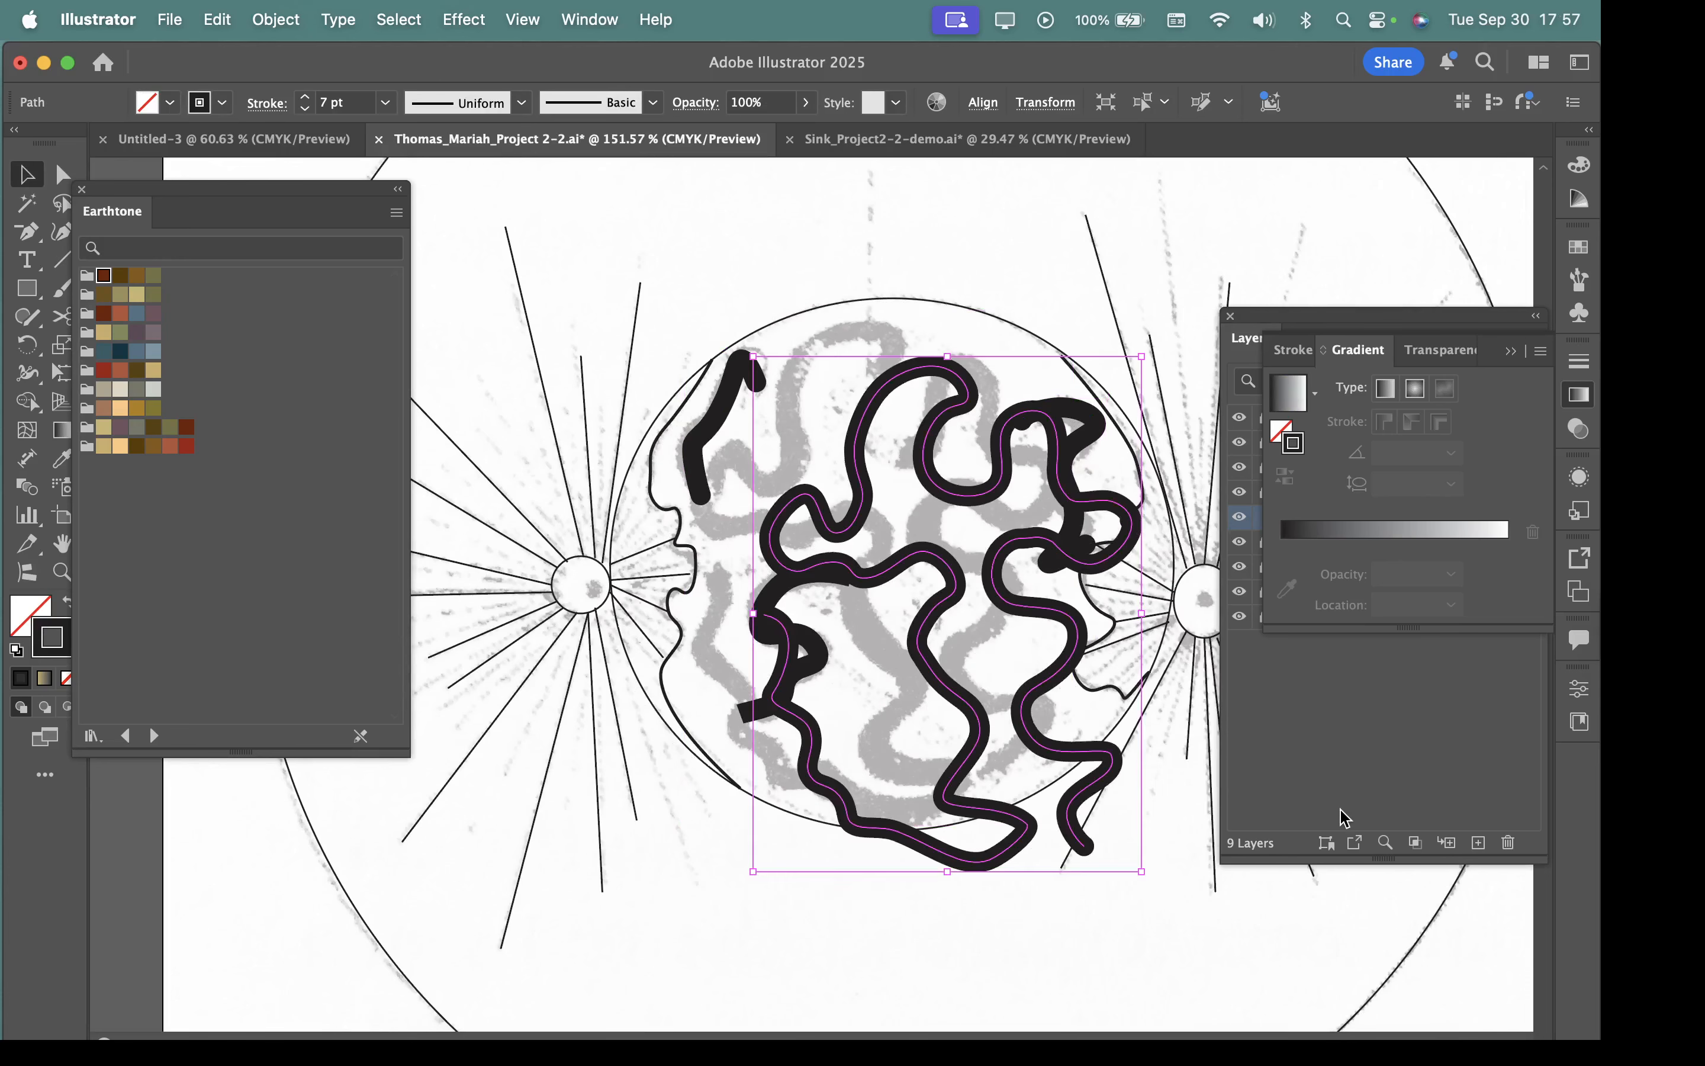
{"action": "key", "text": "super+z"}
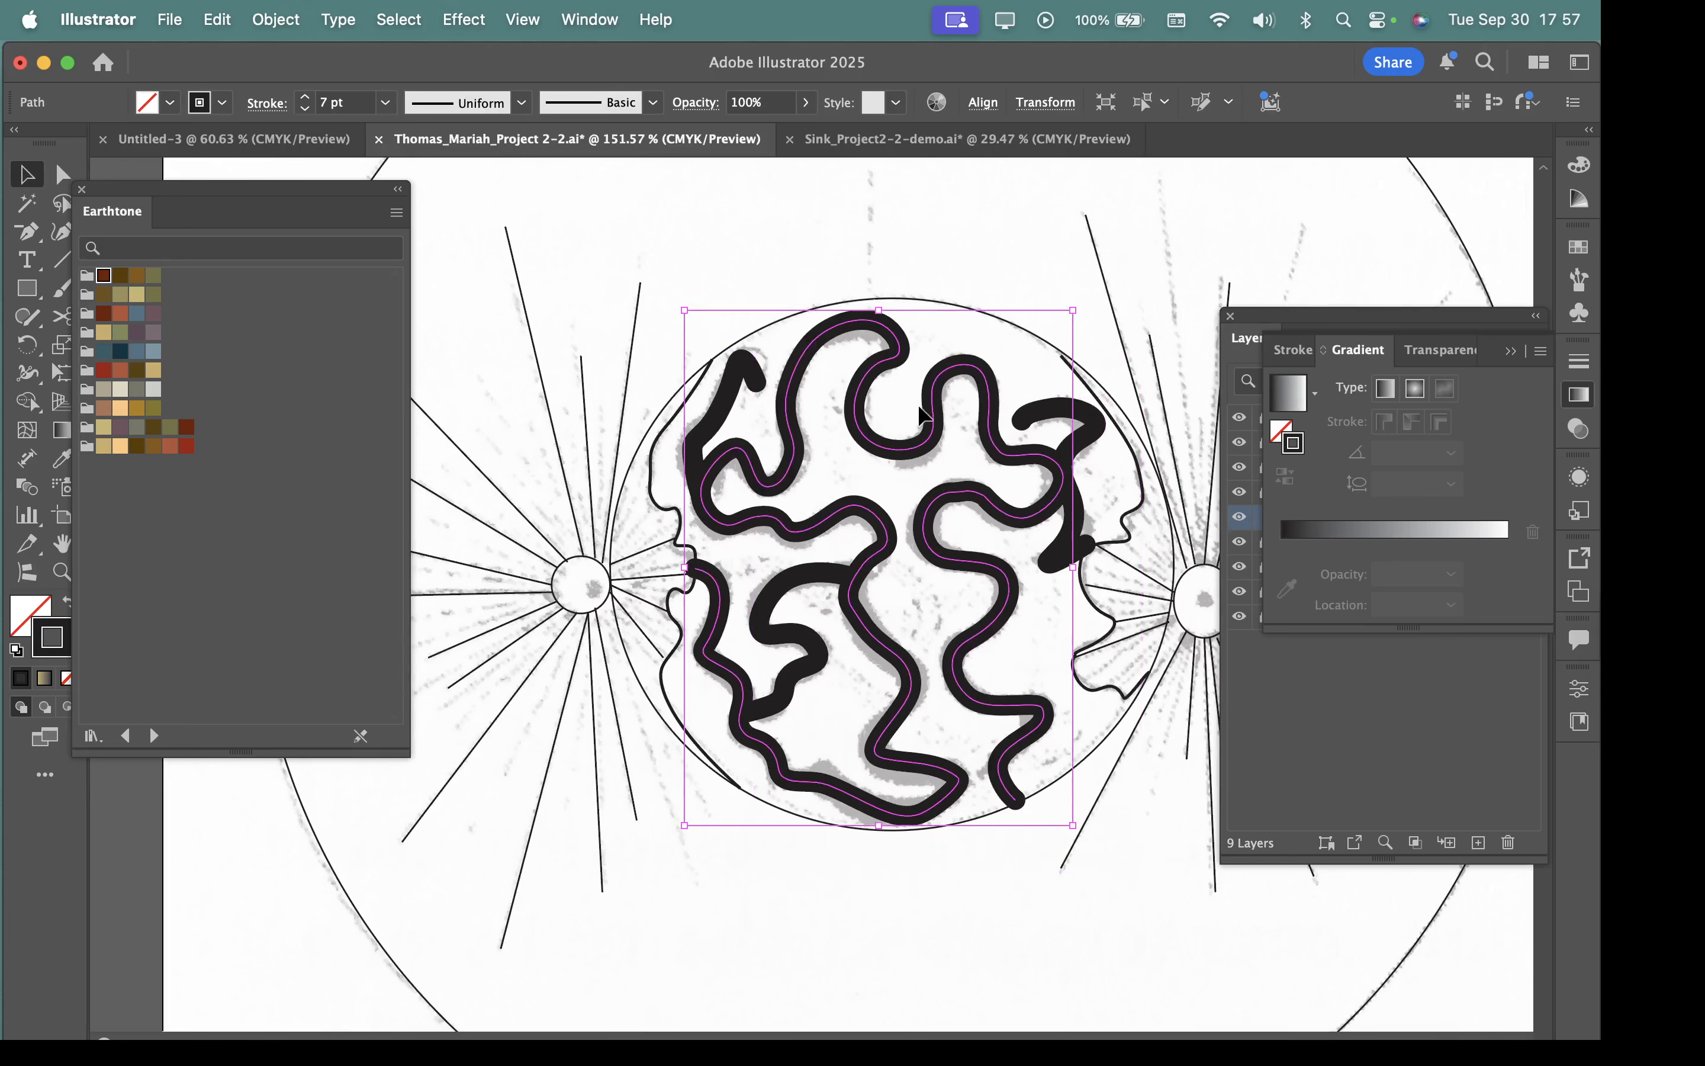
Expand the fill and stroke of the long winding path into an outlined shape.
{"action": "scroll", "coordinate": [894, 389], "scroll_direction": "up", "scroll_amount": 5}
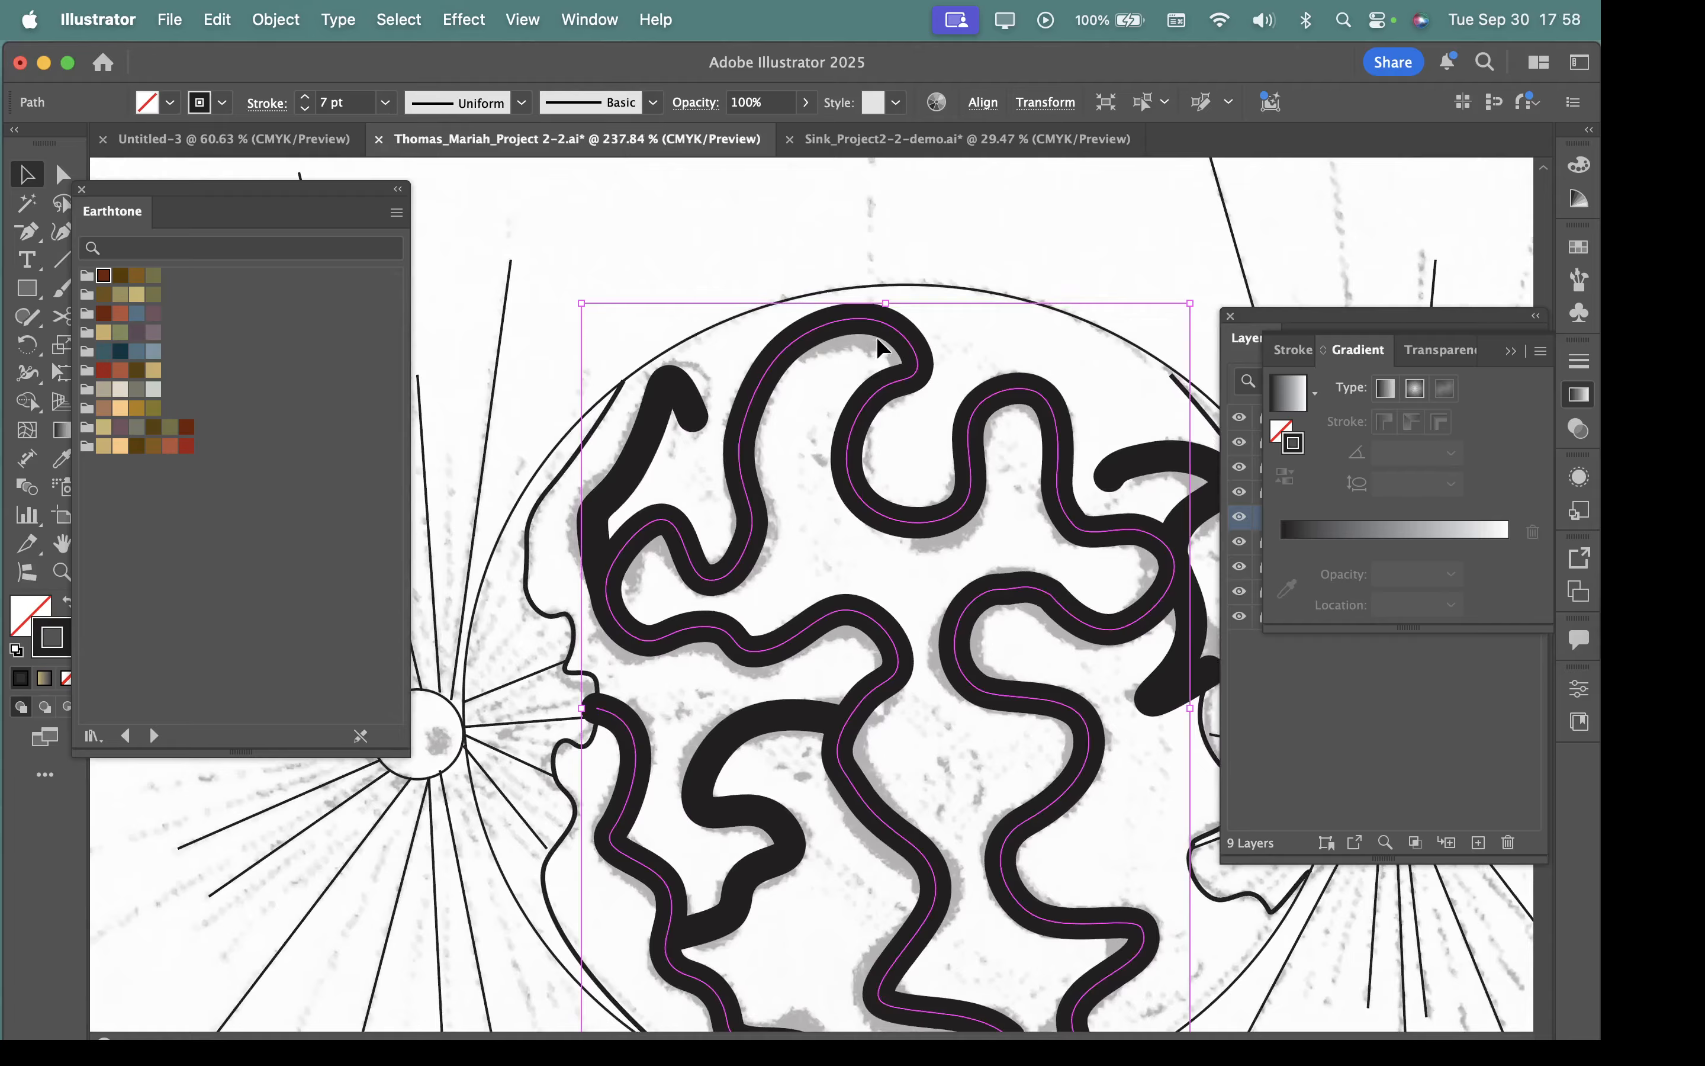
{"action": "left_click", "coordinate": [277, 20]}
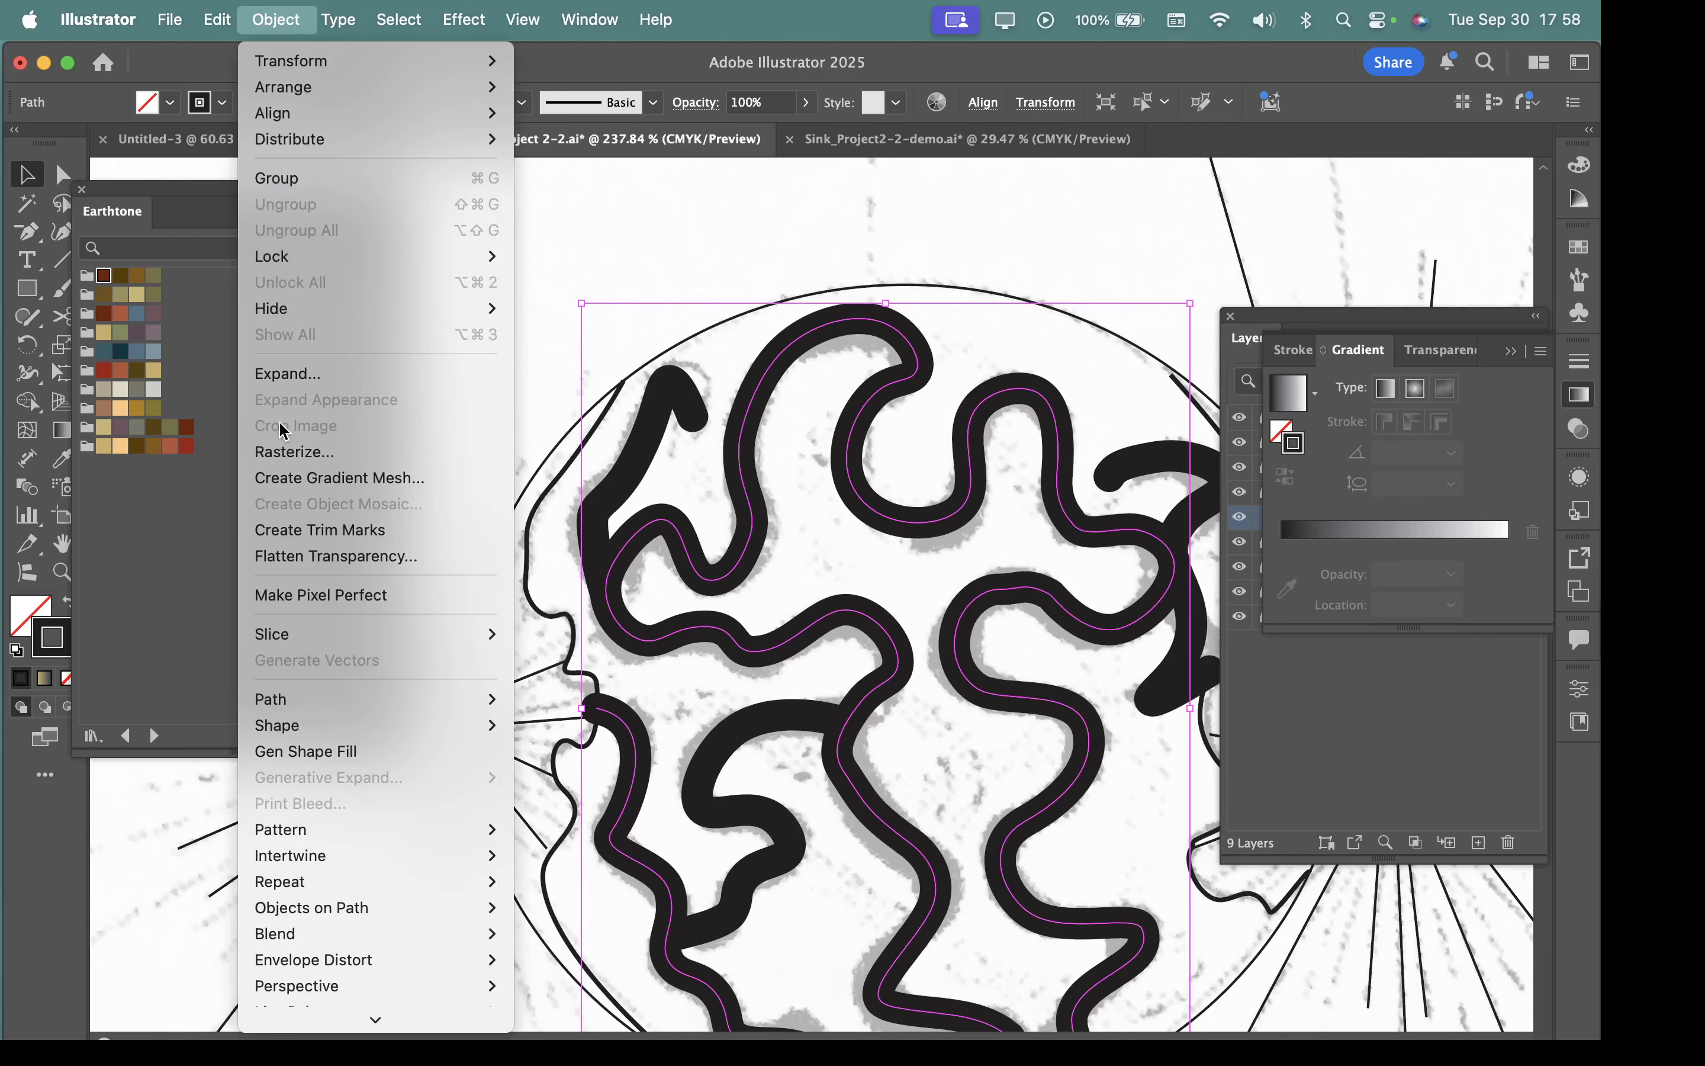
{"action": "left_click", "coordinate": [278, 377]}
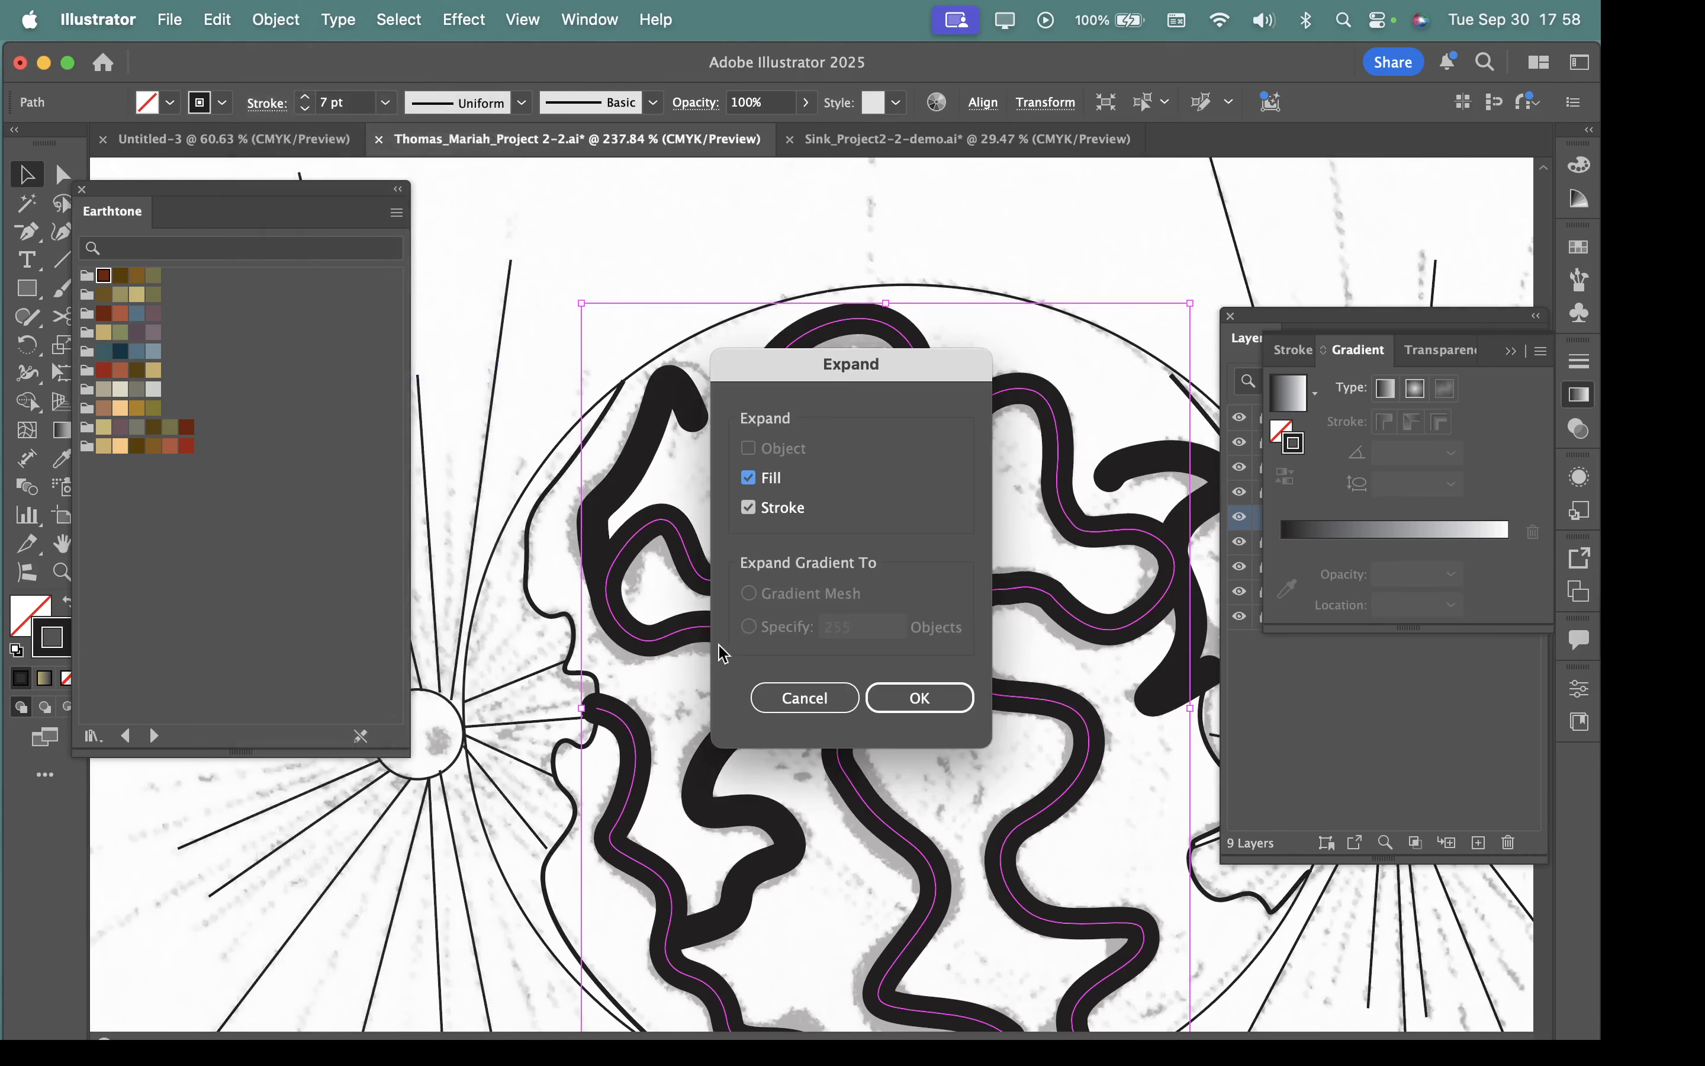
{"action": "left_click", "coordinate": [936, 698]}
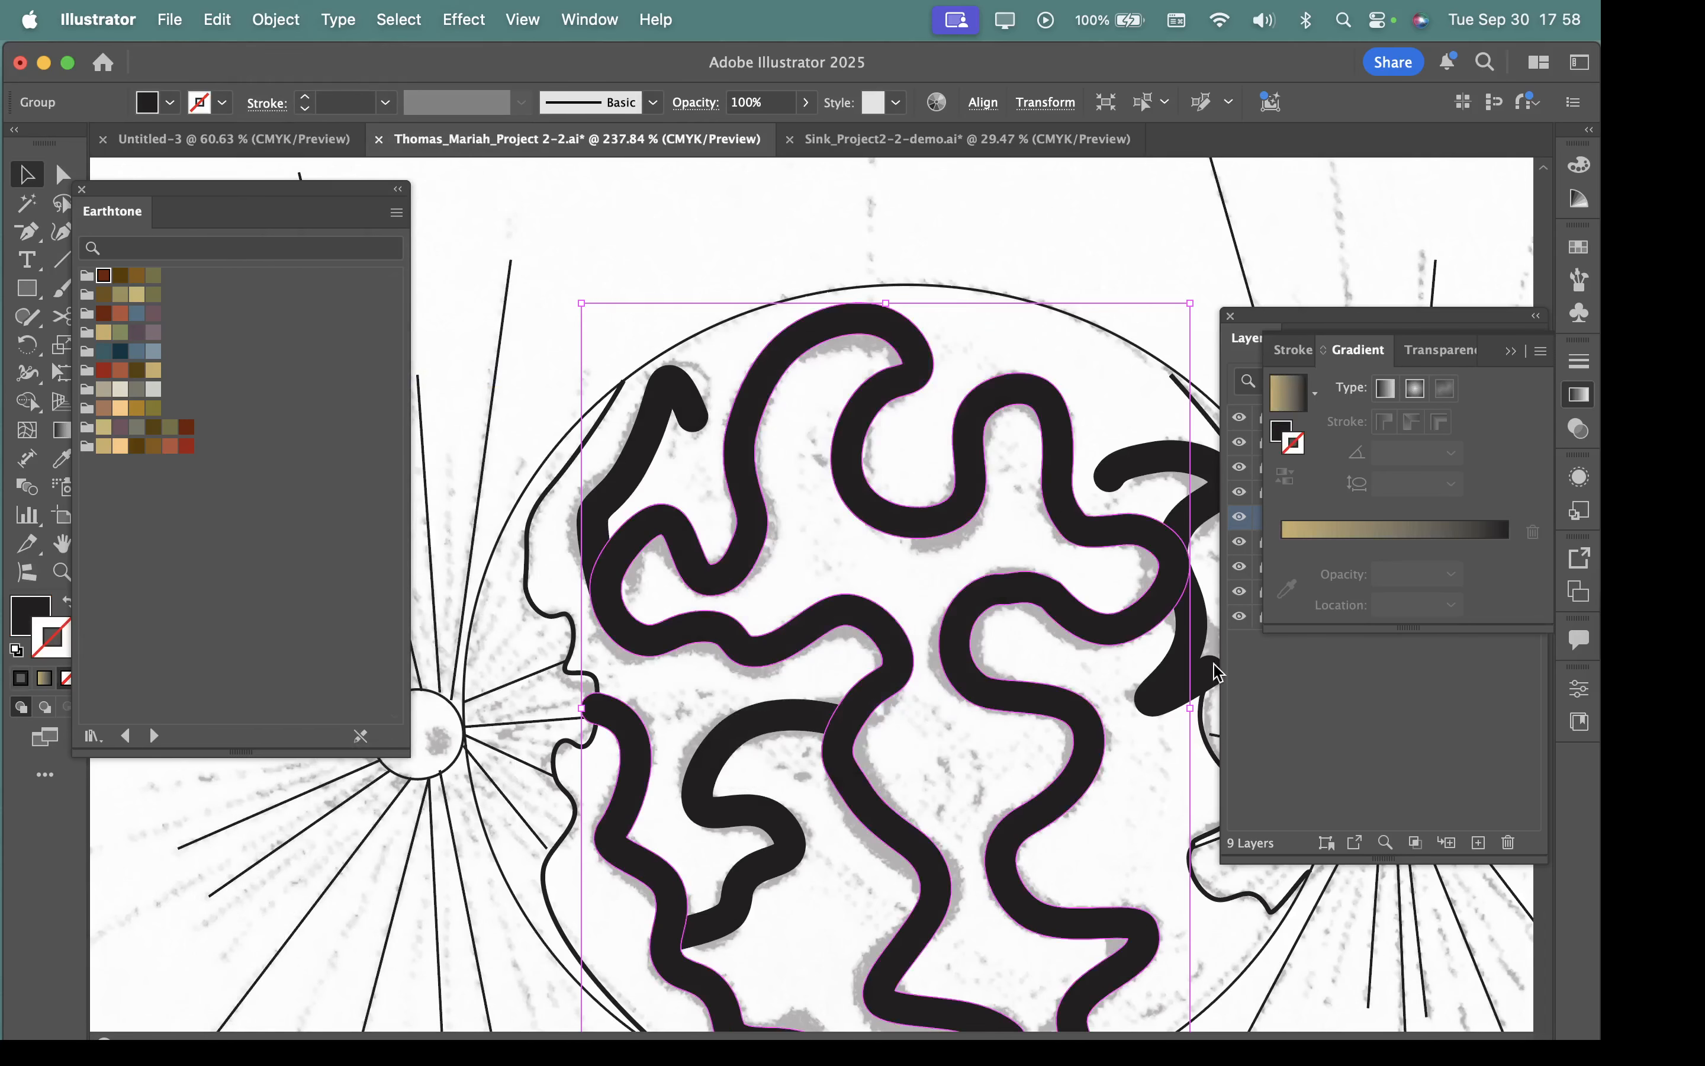
Try to give the expanded winding shape a black stroke colour through the Color Picker.
{"action": "scroll", "coordinate": [1007, 395], "scroll_direction": "up", "scroll_amount": 5}
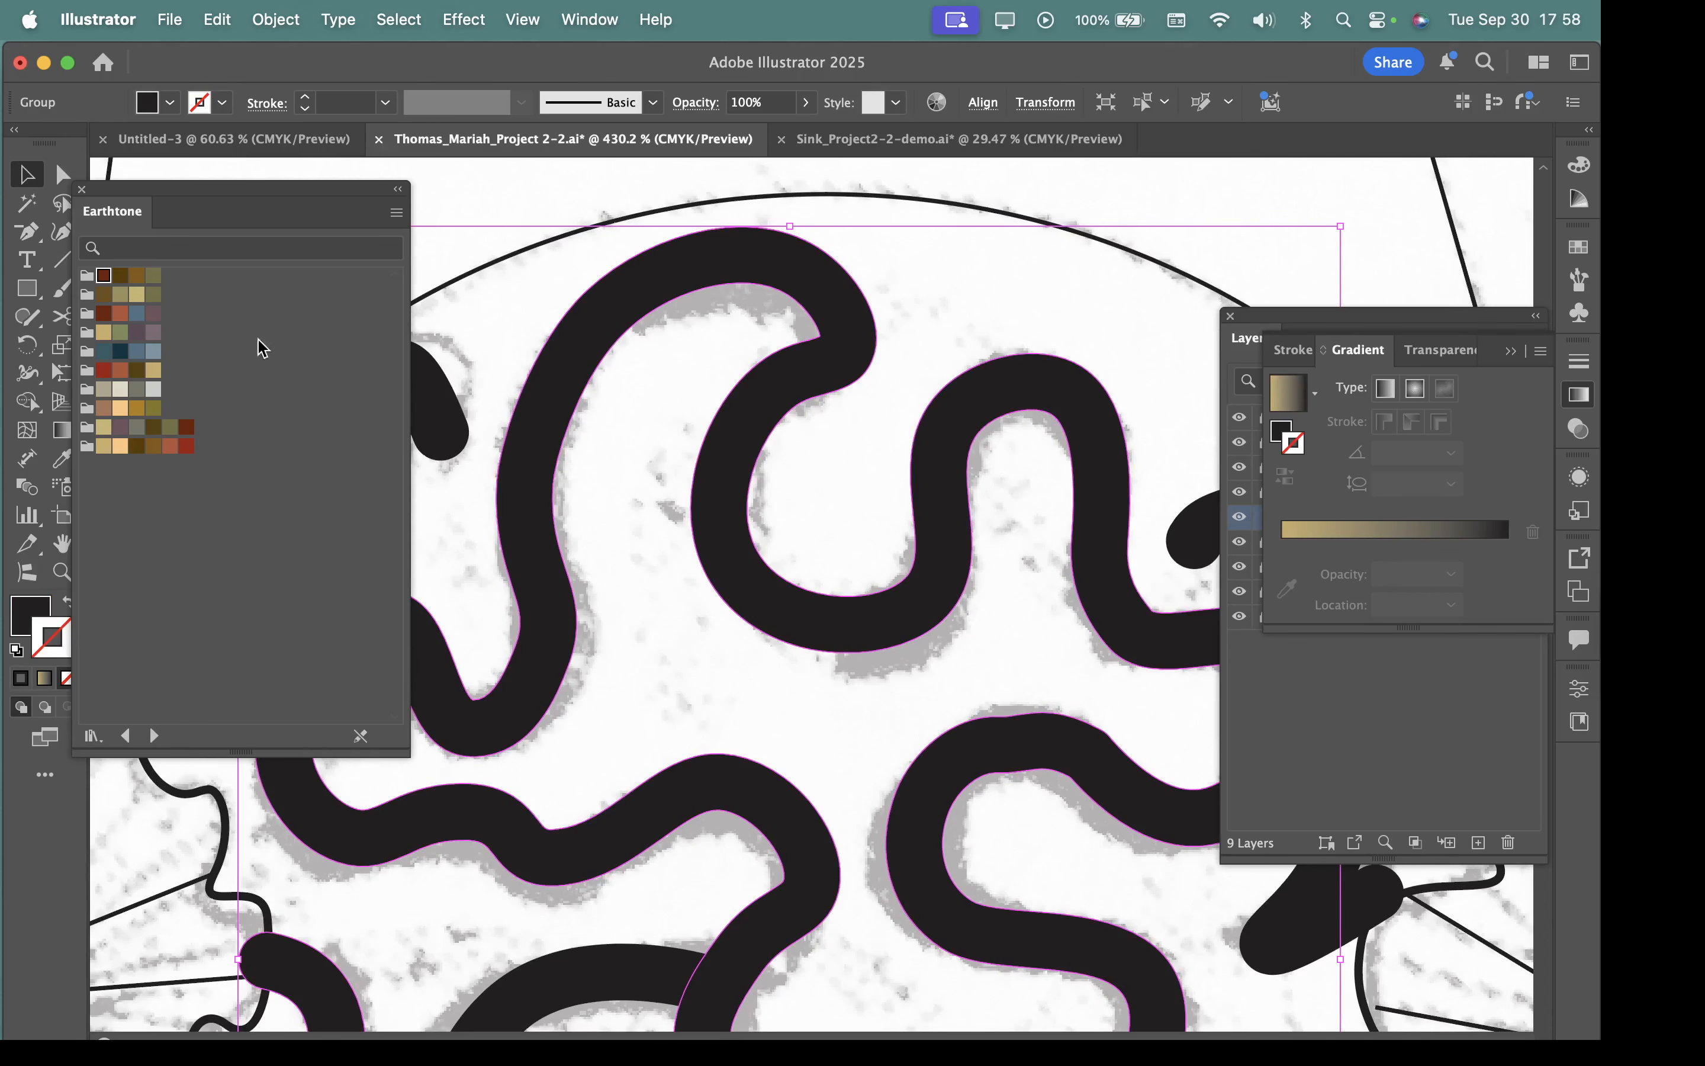
{"action": "left_click_drag", "start_coordinate": [192, 193], "coordinate": [256, 185]}
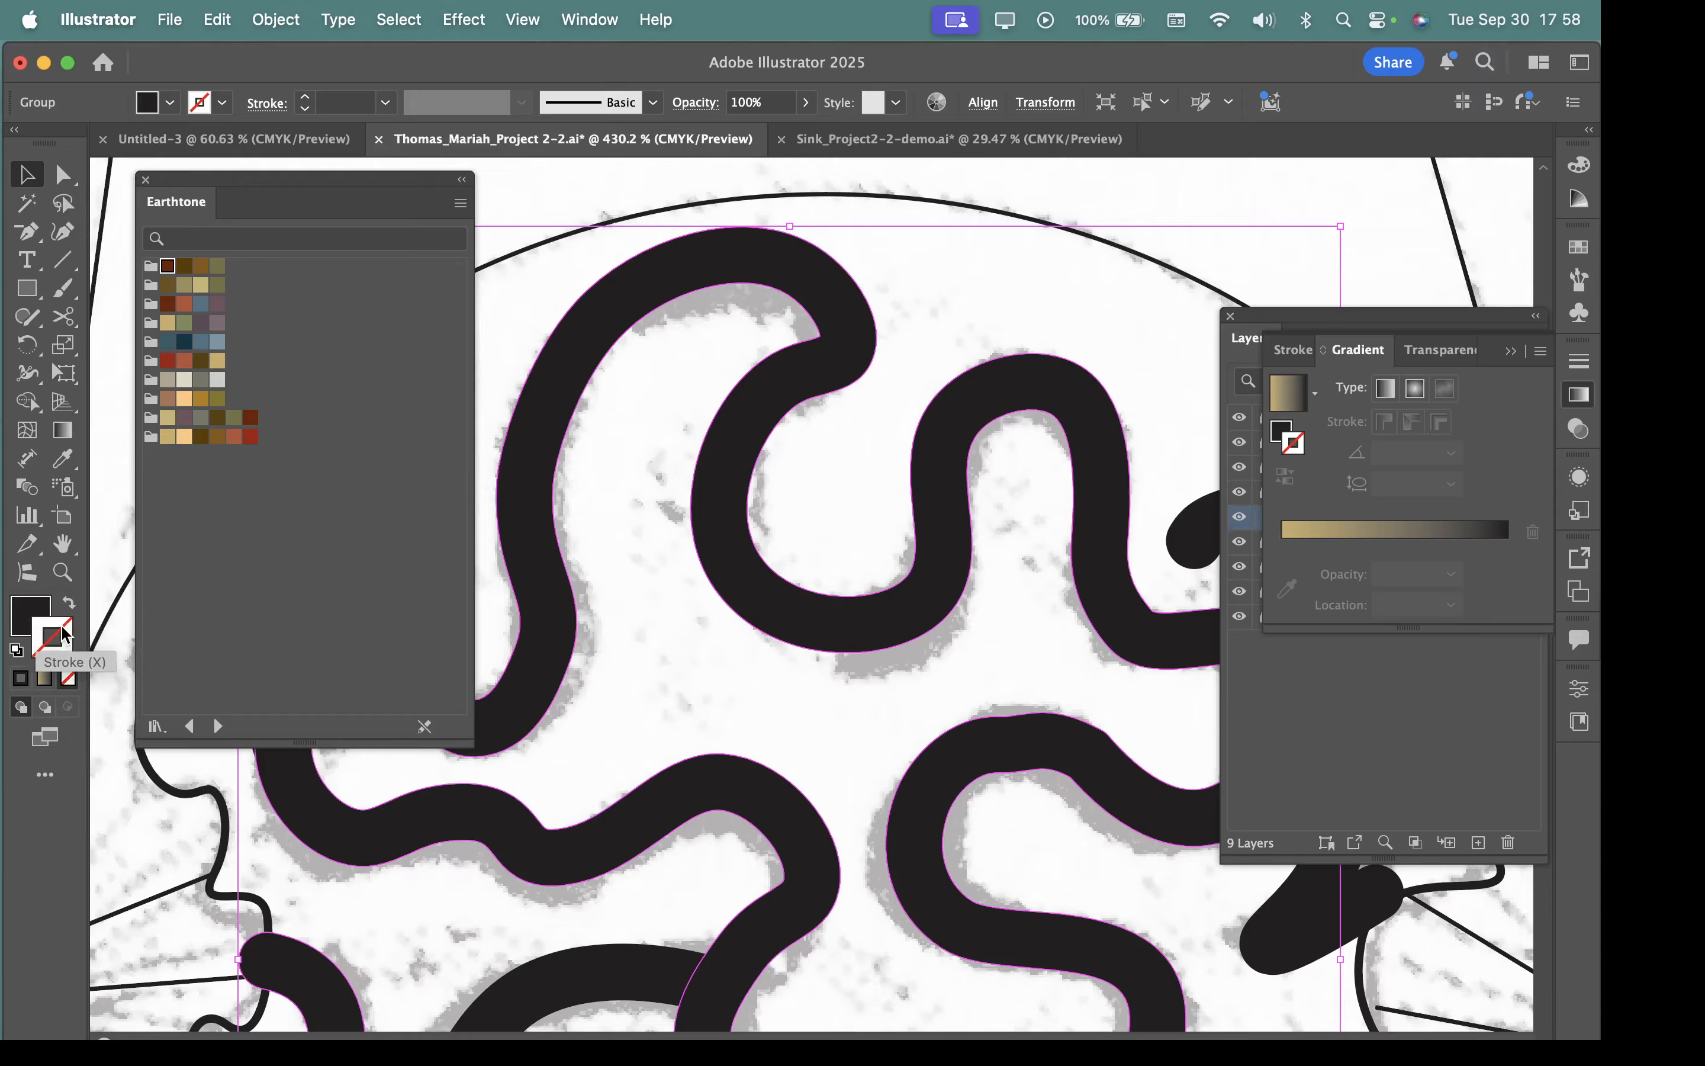
{"action": "scroll", "coordinate": [788, 613], "scroll_direction": "down", "scroll_amount": 6}
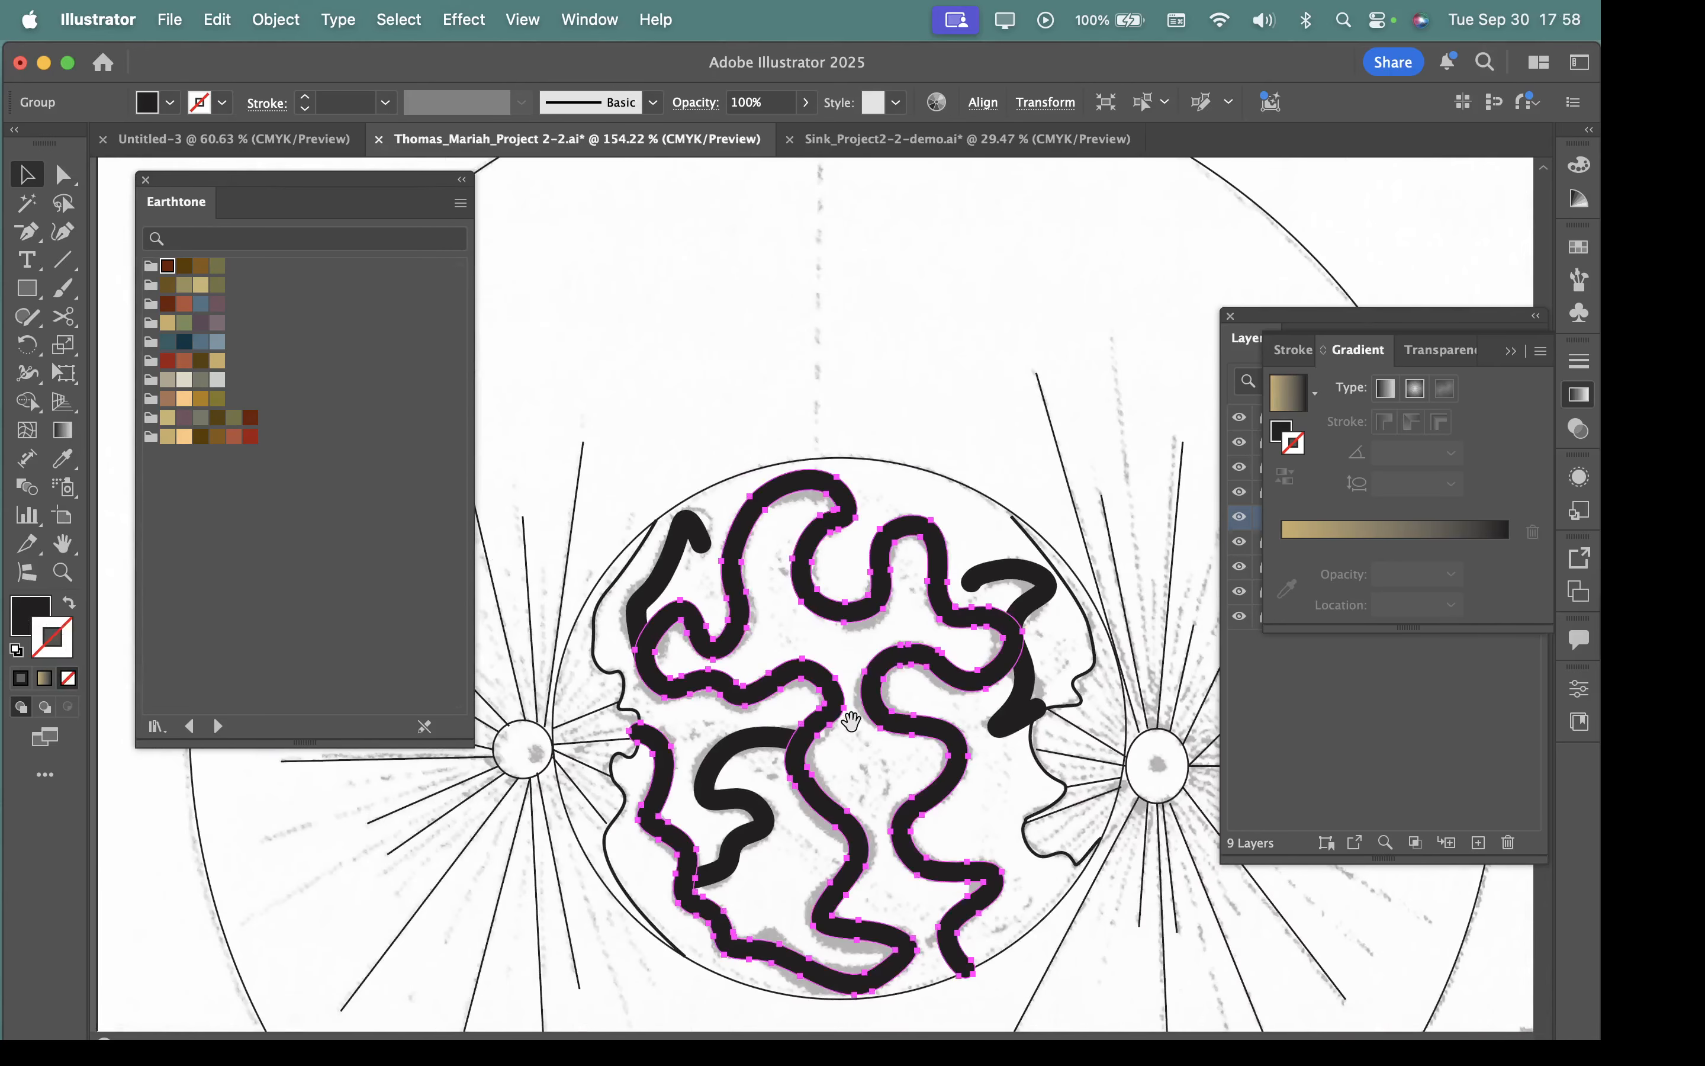
{"action": "scroll", "coordinate": [851, 720], "scroll_direction": "down", "scroll_amount": 3}
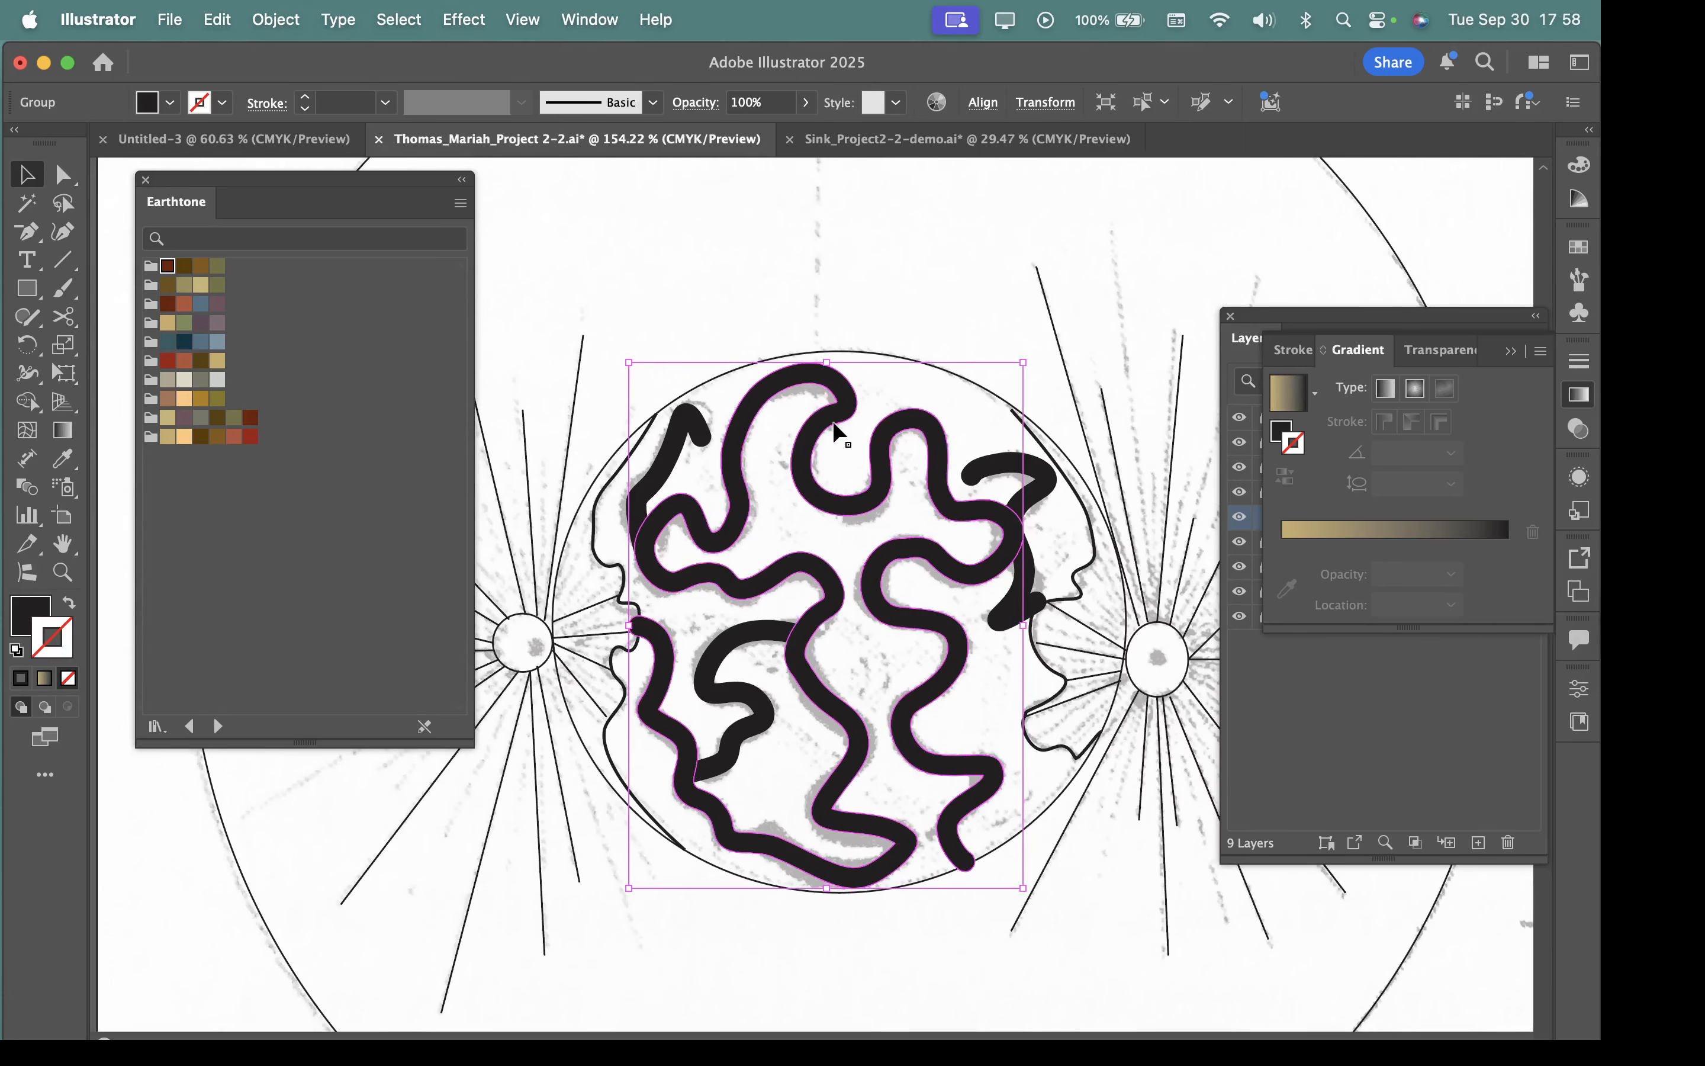
{"action": "scroll", "coordinate": [838, 423], "scroll_direction": "up", "scroll_amount": 6}
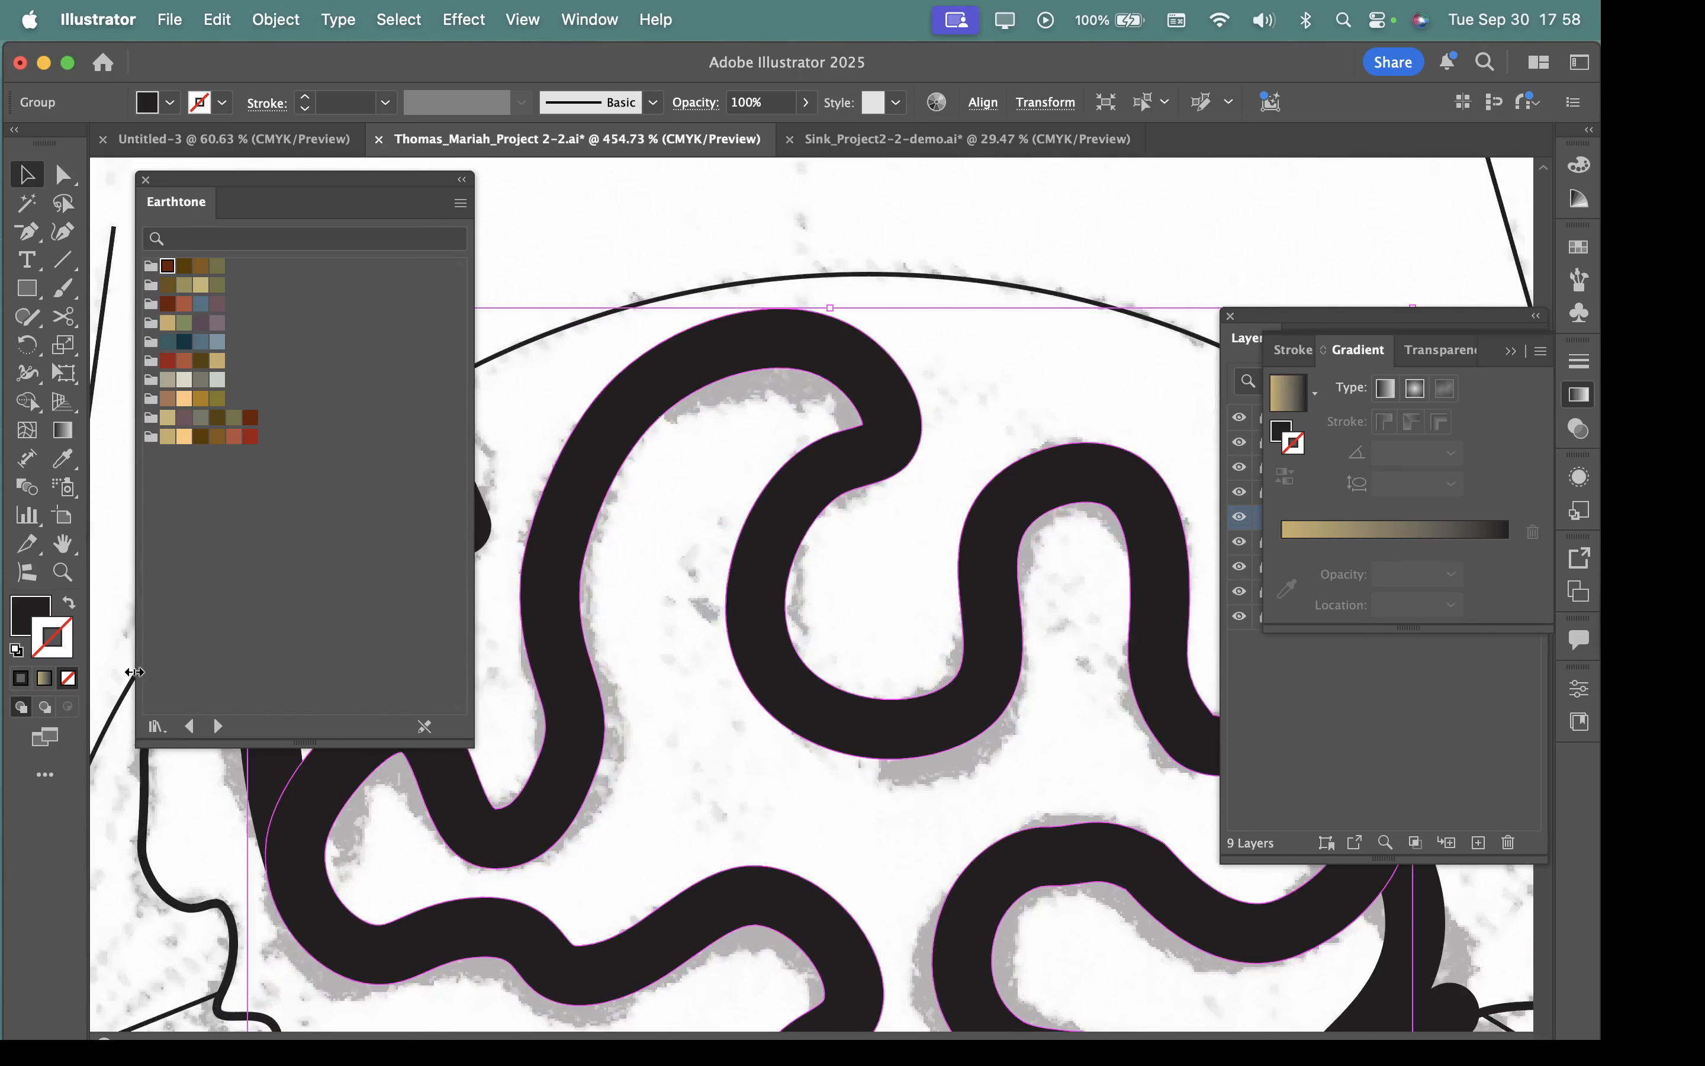
{"action": "double_click", "coordinate": [59, 657]}
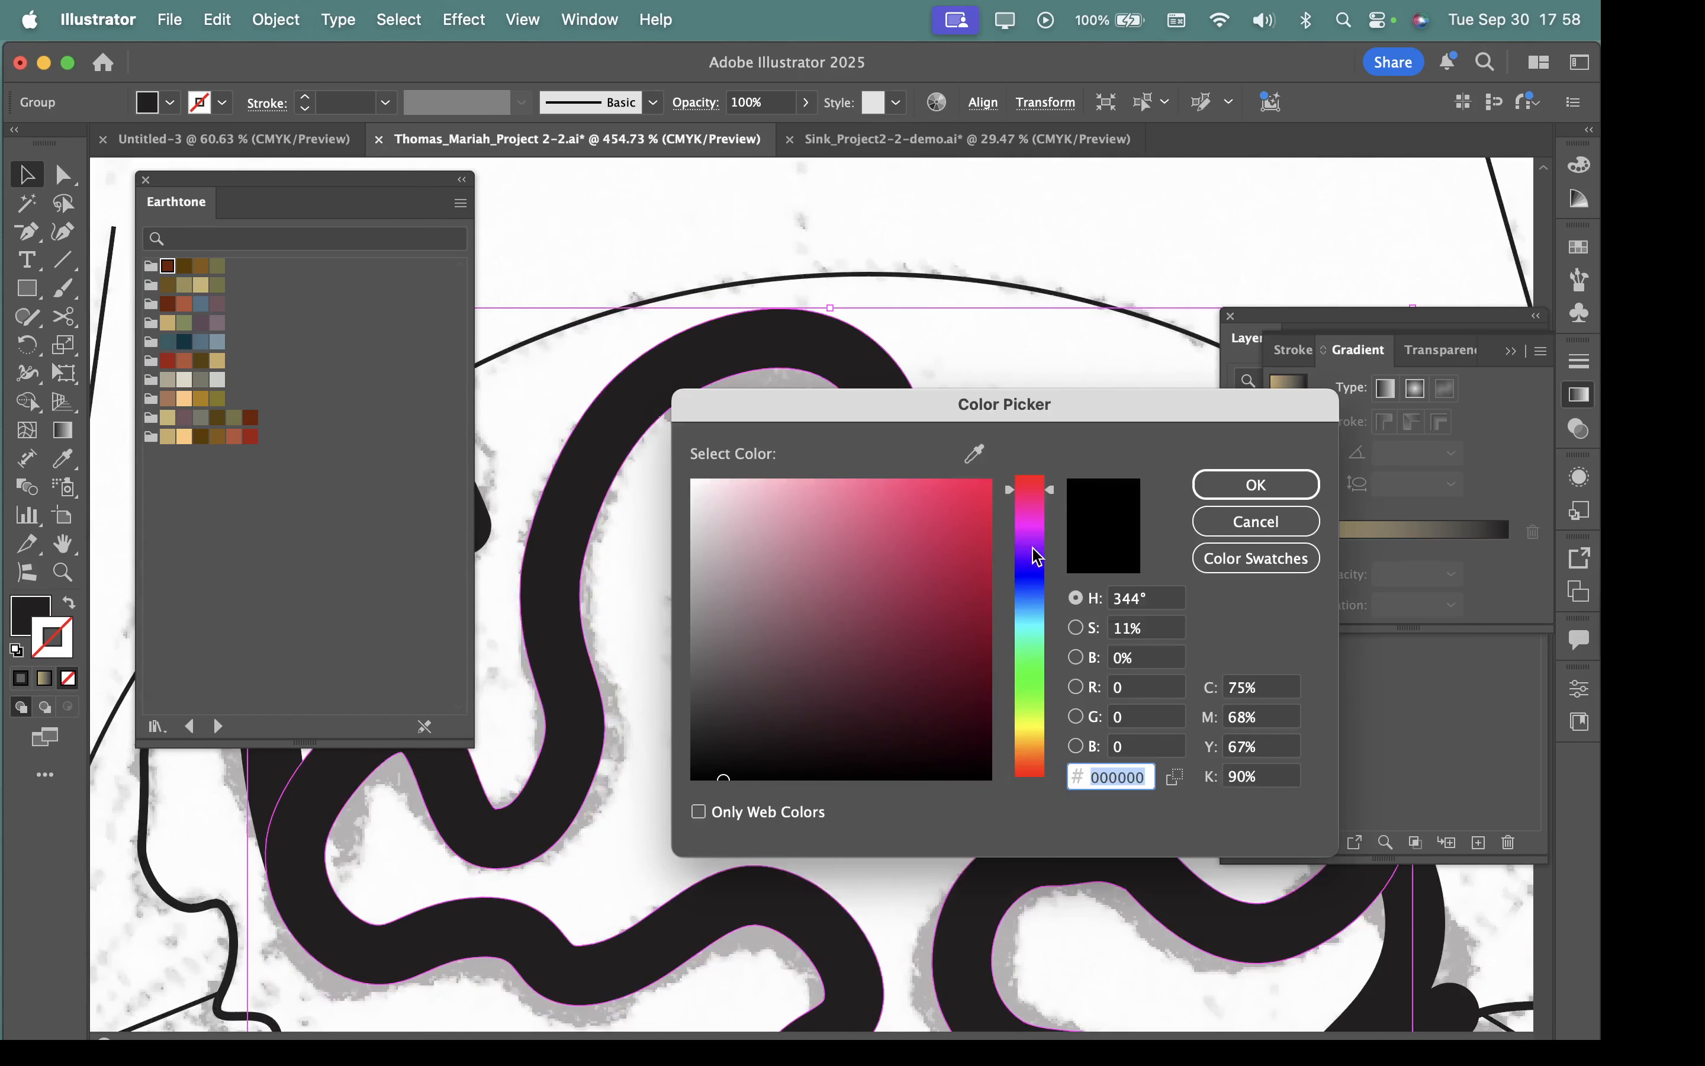
{"action": "mouse_move", "coordinate": [725, 778]}
{"action": "left_mouse_down"}
{"action": "mouse_move", "coordinate": [868, 602]}
{"action": "mouse_move", "coordinate": [925, 598]}
{"action": "mouse_move", "coordinate": [938, 540]}
{"action": "mouse_move", "coordinate": [902, 521]}
{"action": "mouse_move", "coordinate": [941, 512]}
{"action": "mouse_move", "coordinate": [842, 506]}
{"action": "mouse_move", "coordinate": [971, 500]}
{"action": "mouse_move", "coordinate": [990, 746]}
{"action": "mouse_move", "coordinate": [956, 532]}
{"action": "mouse_move", "coordinate": [982, 742]}
{"action": "mouse_move", "coordinate": [917, 506]}
{"action": "mouse_move", "coordinate": [771, 729]}
{"action": "mouse_move", "coordinate": [696, 762]}
{"action": "mouse_move", "coordinate": [712, 488]}
{"action": "mouse_move", "coordinate": [685, 480]}
{"action": "mouse_move", "coordinate": [692, 554]}
{"action": "mouse_move", "coordinate": [853, 716]}
{"action": "mouse_move", "coordinate": [974, 777]}
{"action": "mouse_move", "coordinate": [998, 765]}
{"action": "mouse_move", "coordinate": [1032, 814]}
{"action": "left_mouse_up"}
{"action": "left_click", "coordinate": [1279, 486]}
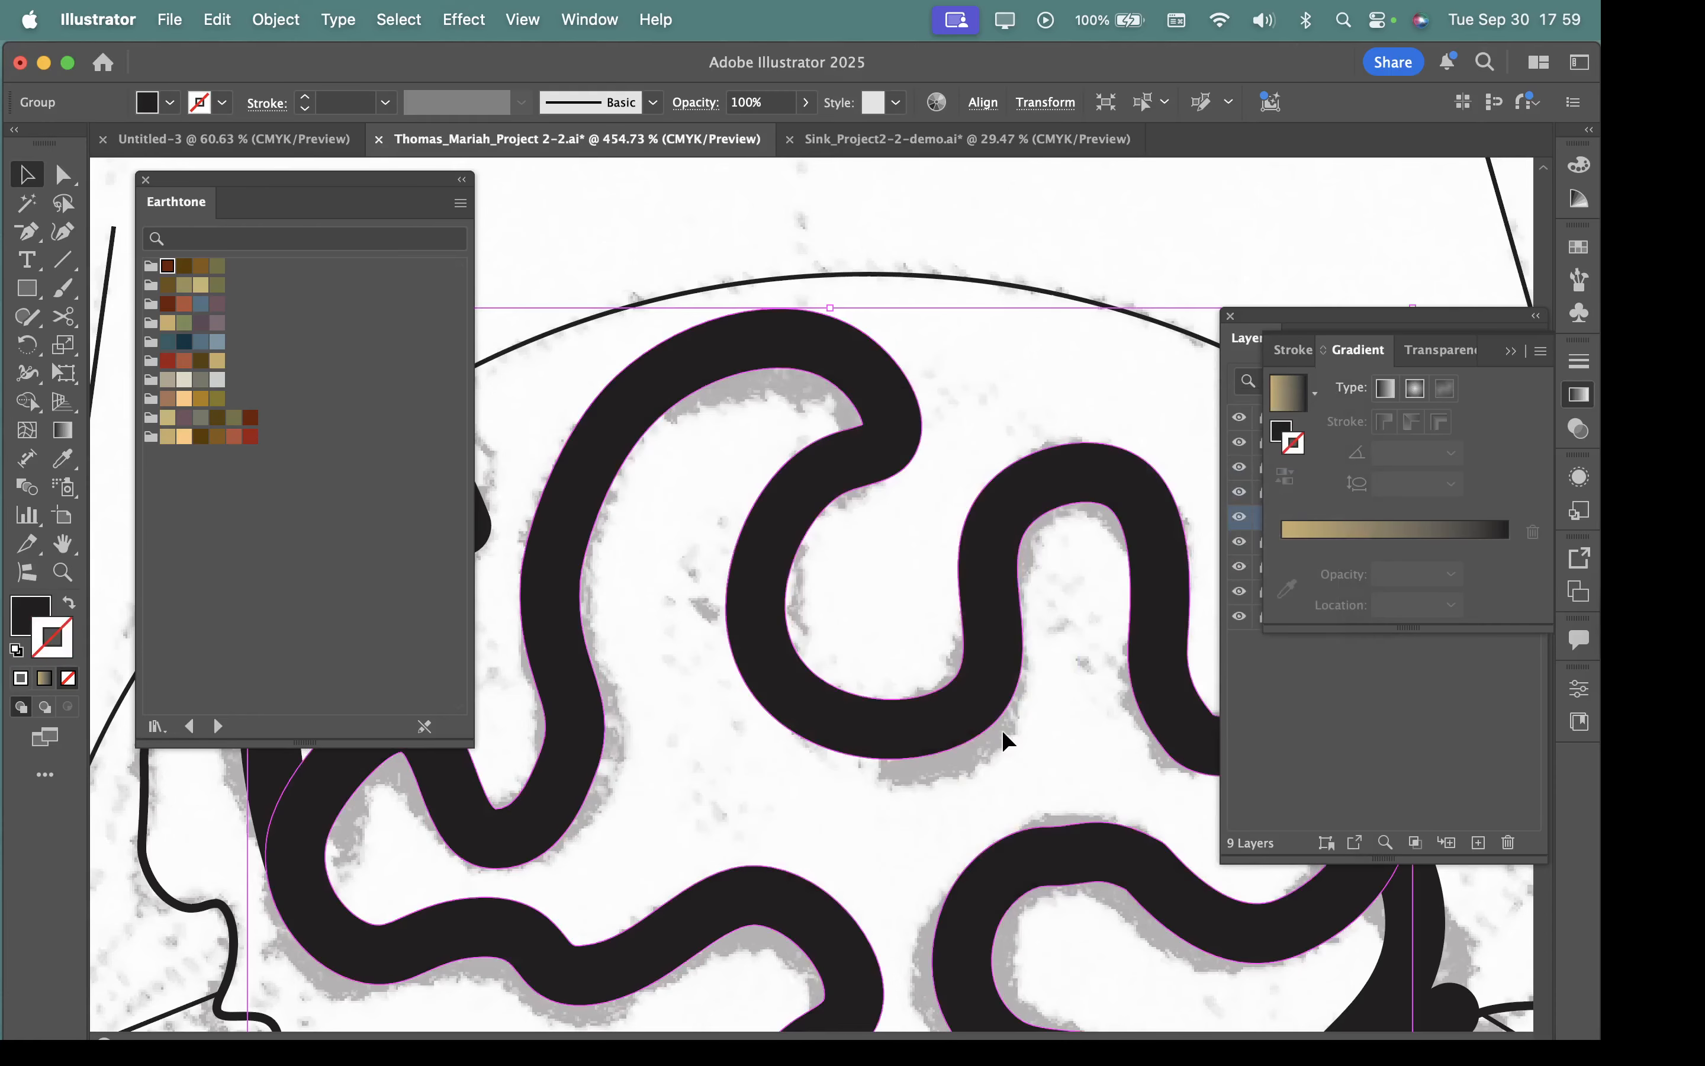
{"action": "double_click", "coordinate": [57, 655]}
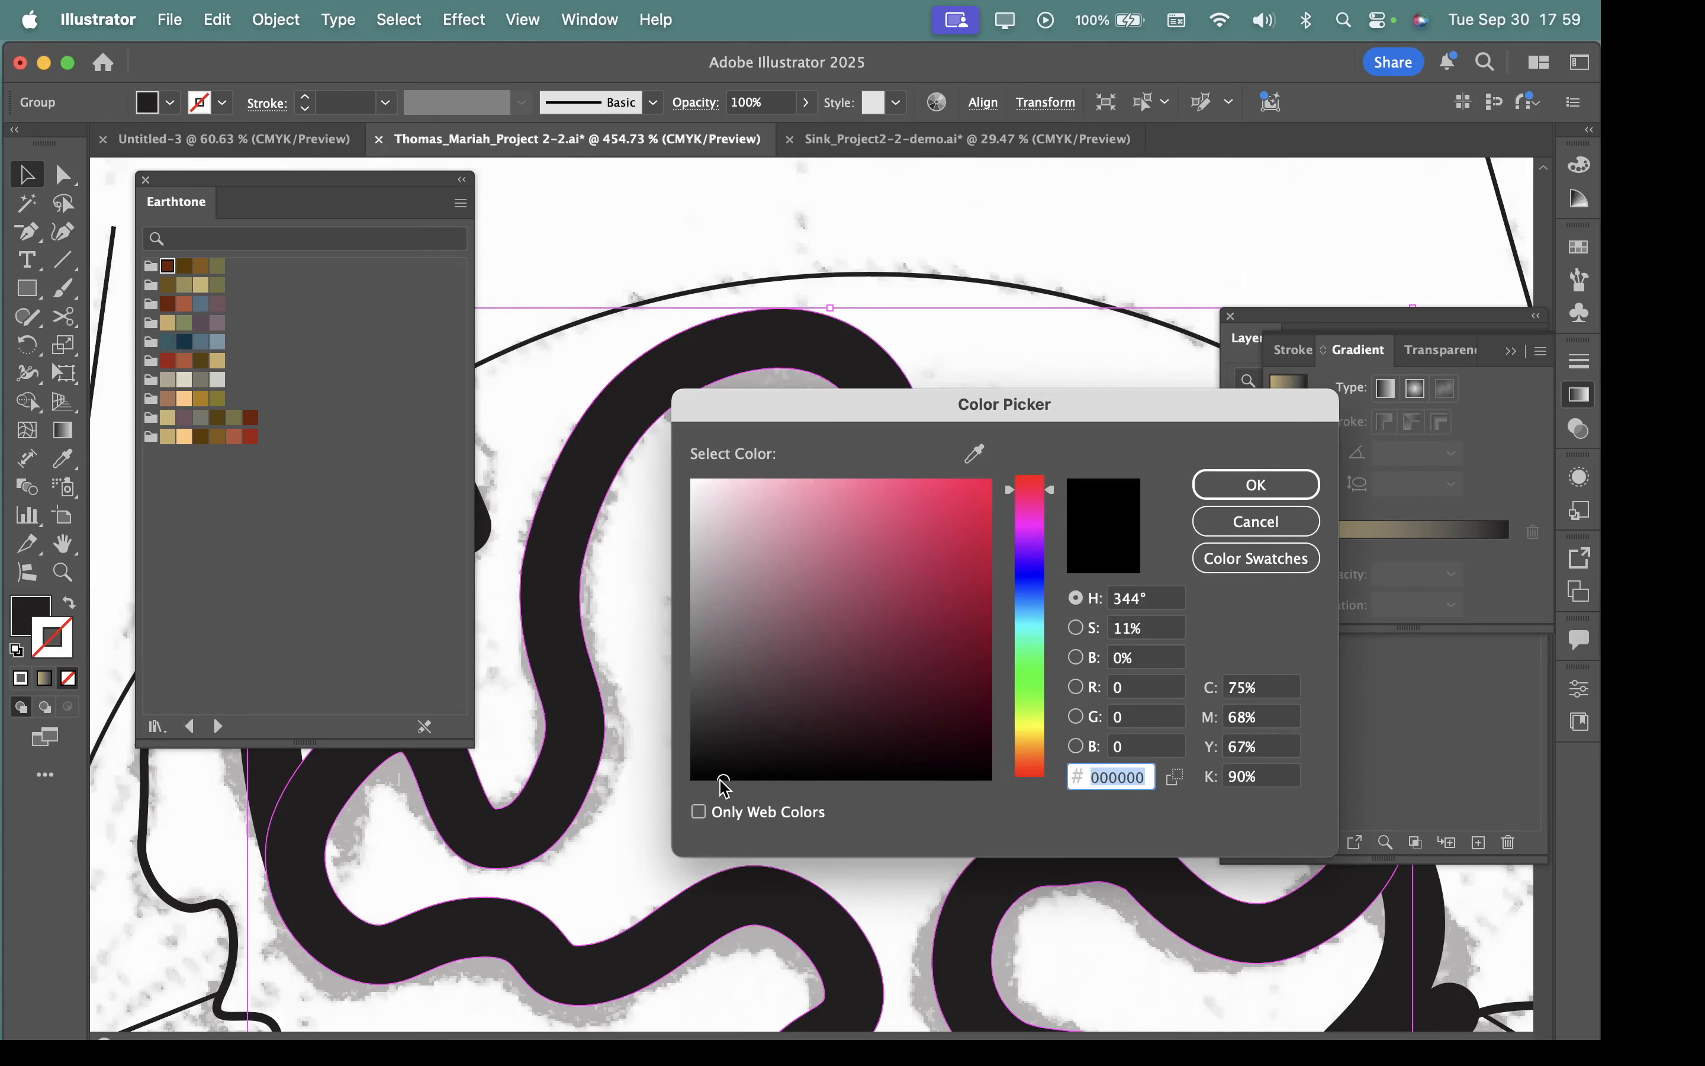
{"action": "left_click", "coordinate": [1258, 486]}
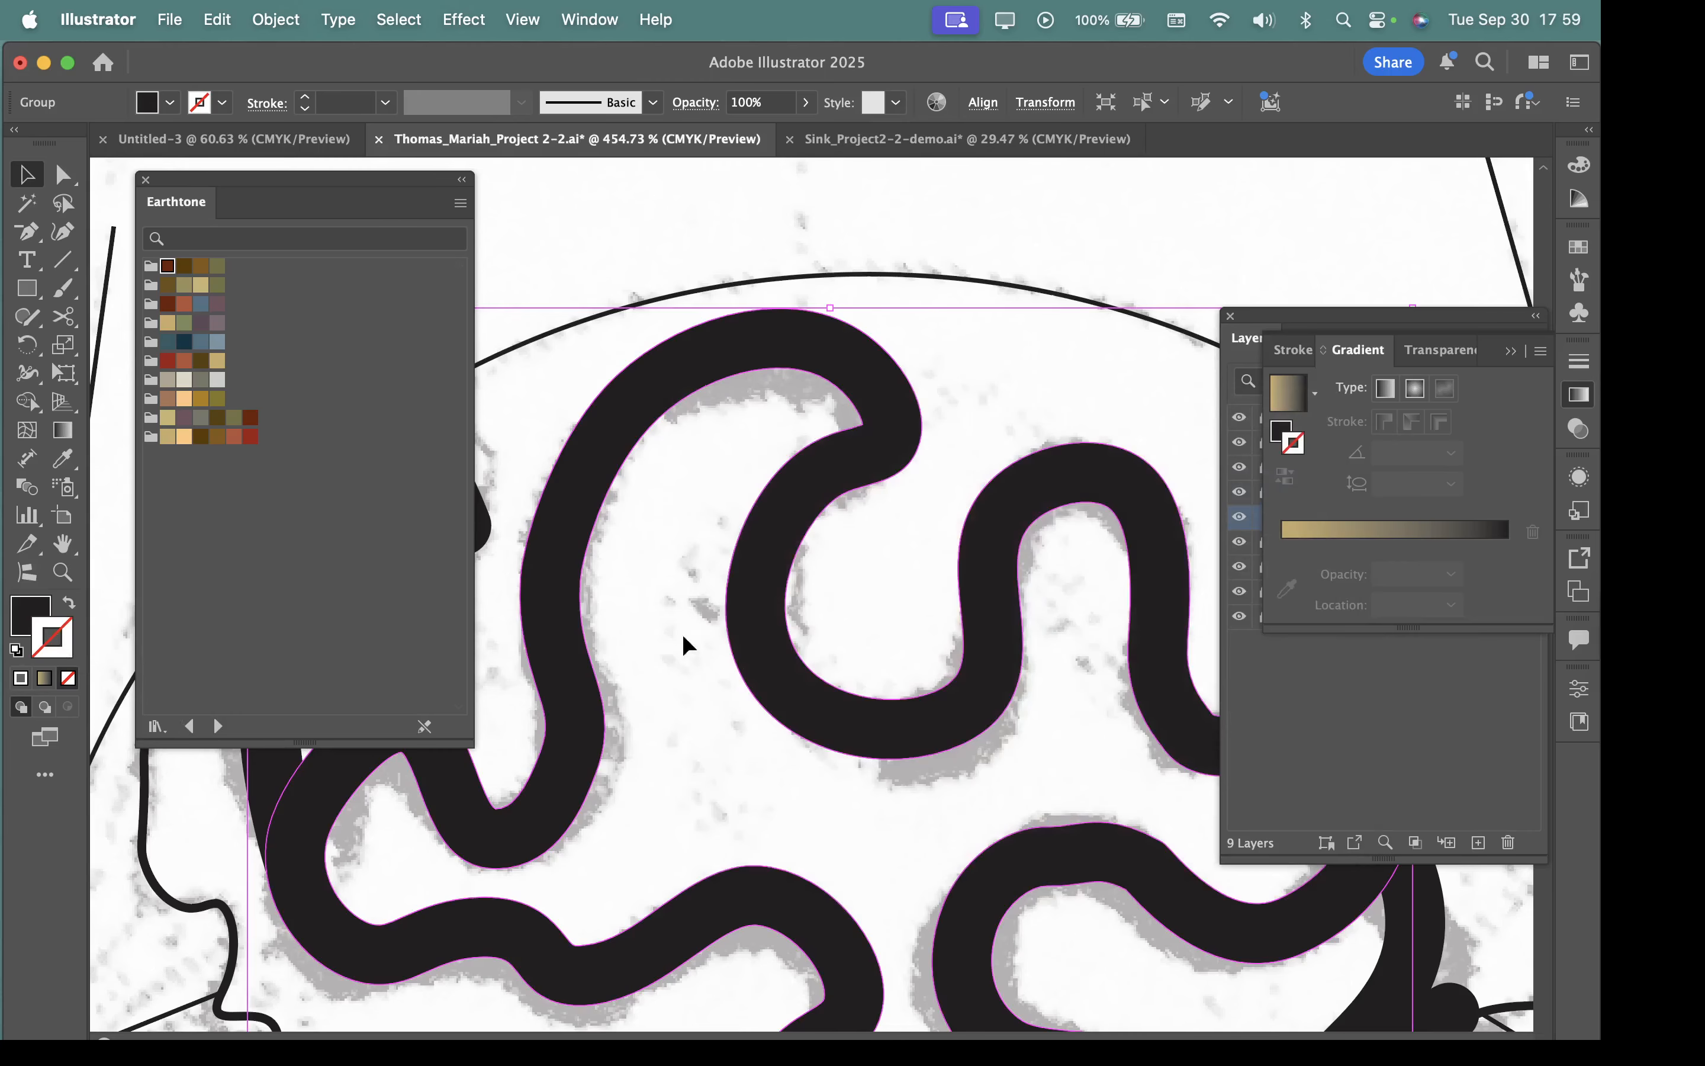
Show the Stroke settings and hide their extended options.
{"action": "left_click_drag", "start_coordinate": [871, 682], "coordinate": [771, 673]}
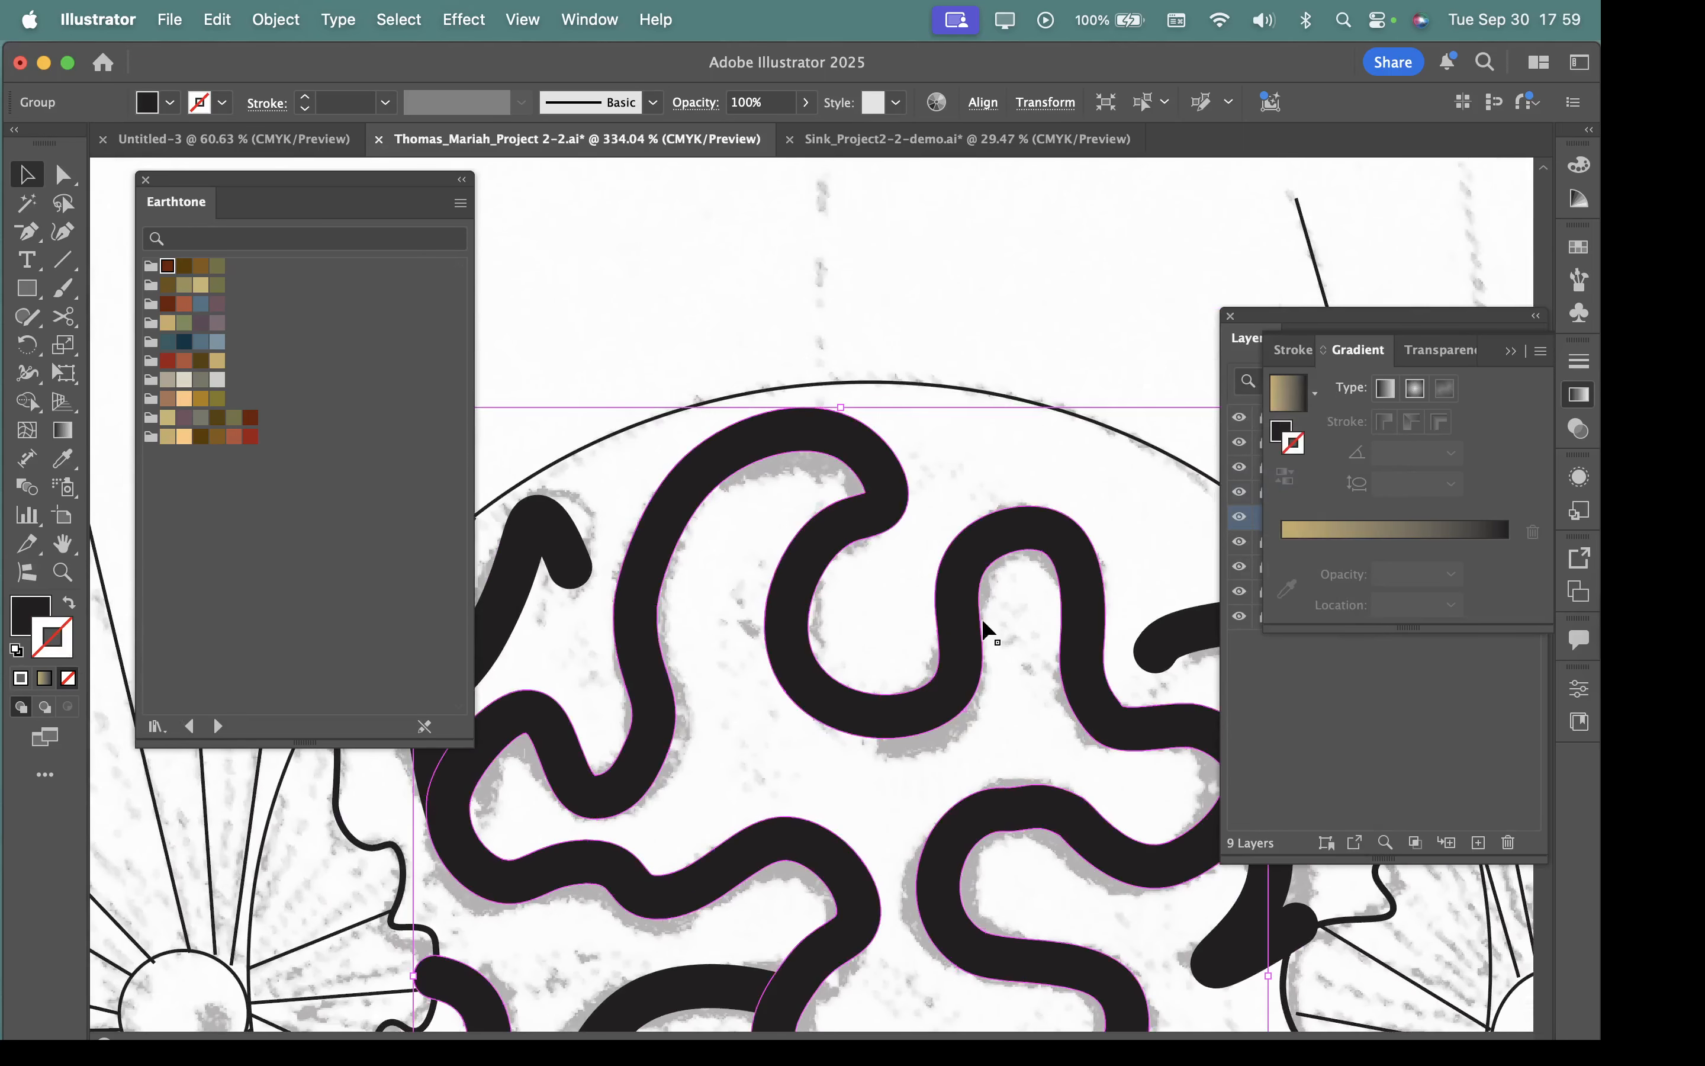
{"action": "left_click", "coordinate": [1579, 362]}
{"action": "left_click", "coordinate": [1541, 351]}
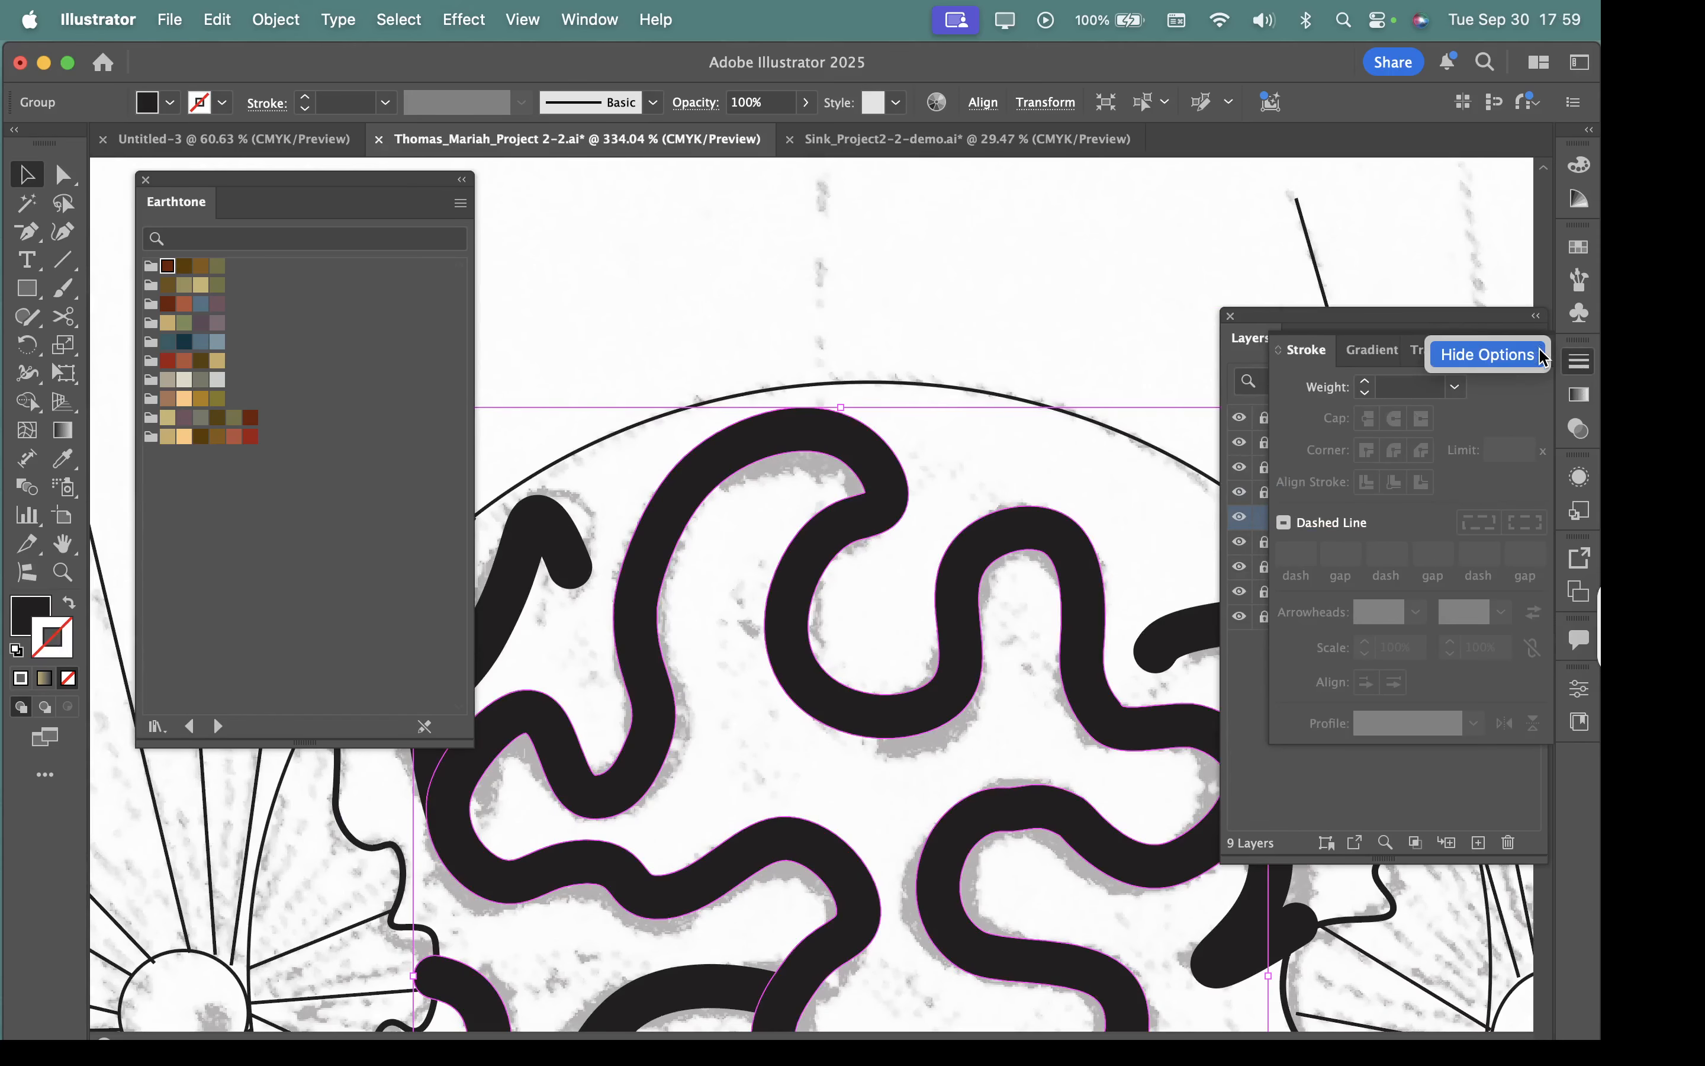
{"action": "left_click", "coordinate": [1536, 355]}
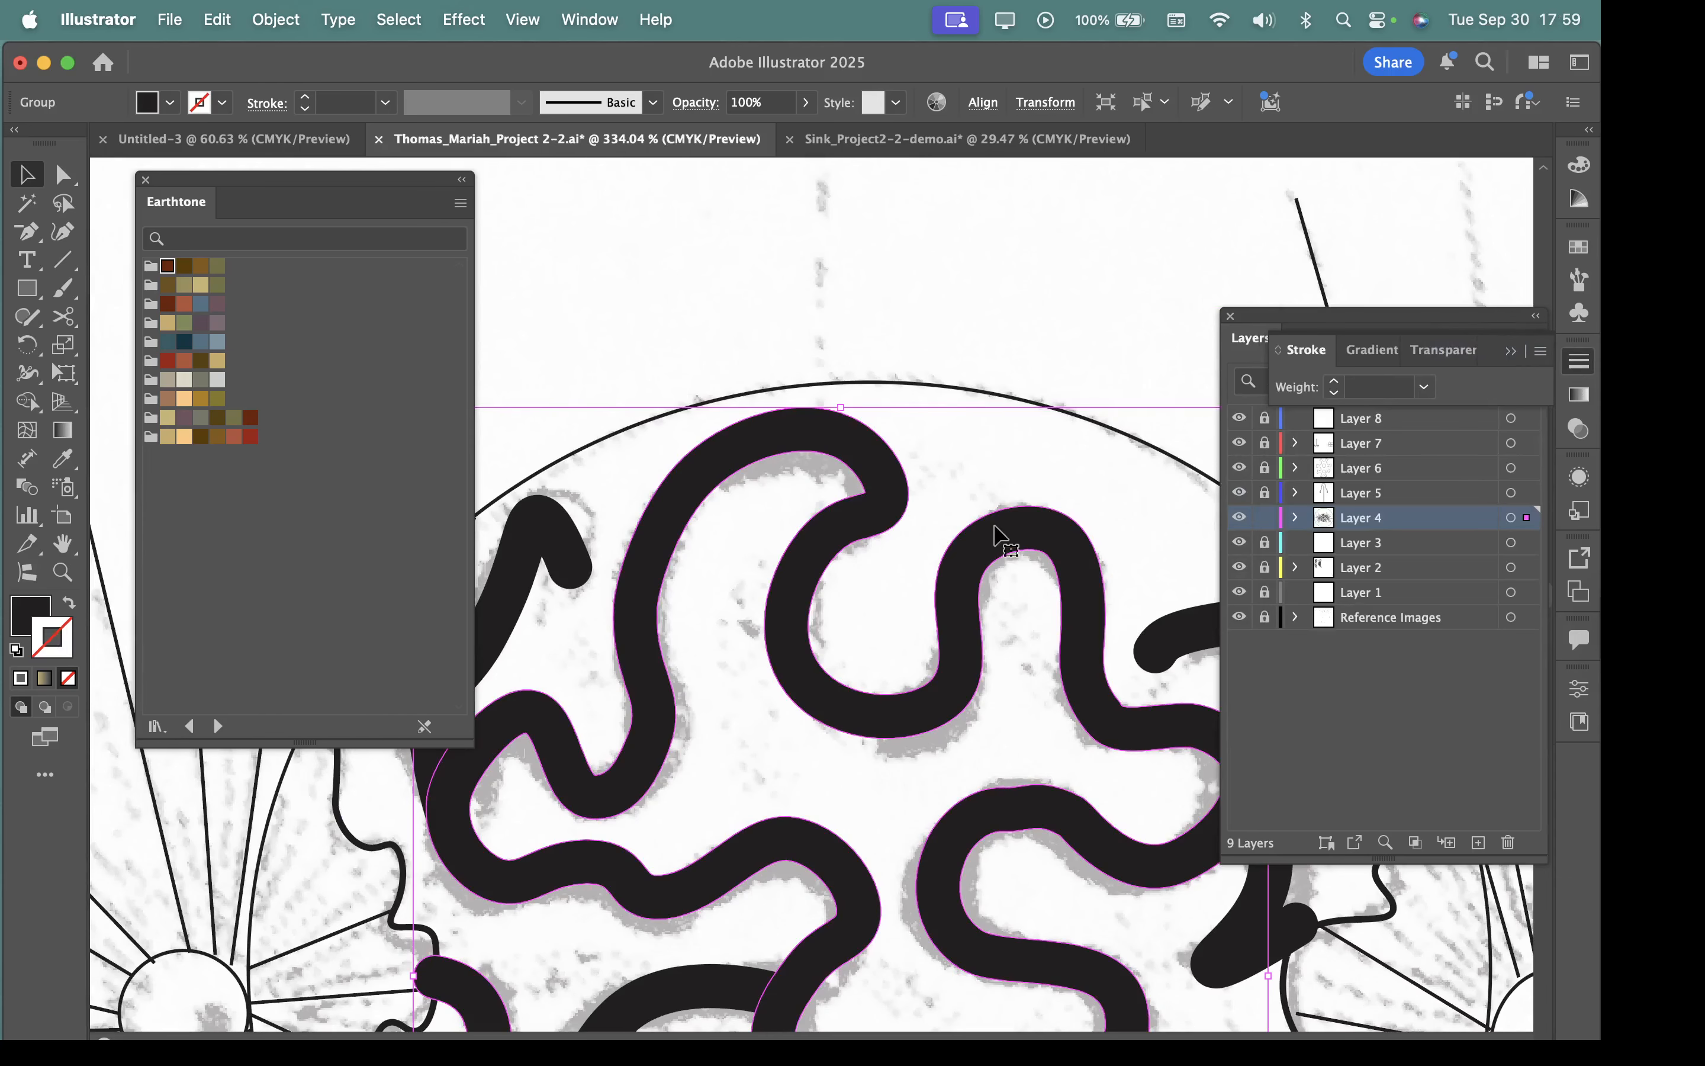
Give the expanded winding shape a pink-red stroke with the colour d33562.
{"action": "left_click_drag", "start_coordinate": [996, 527], "coordinate": [887, 673]}
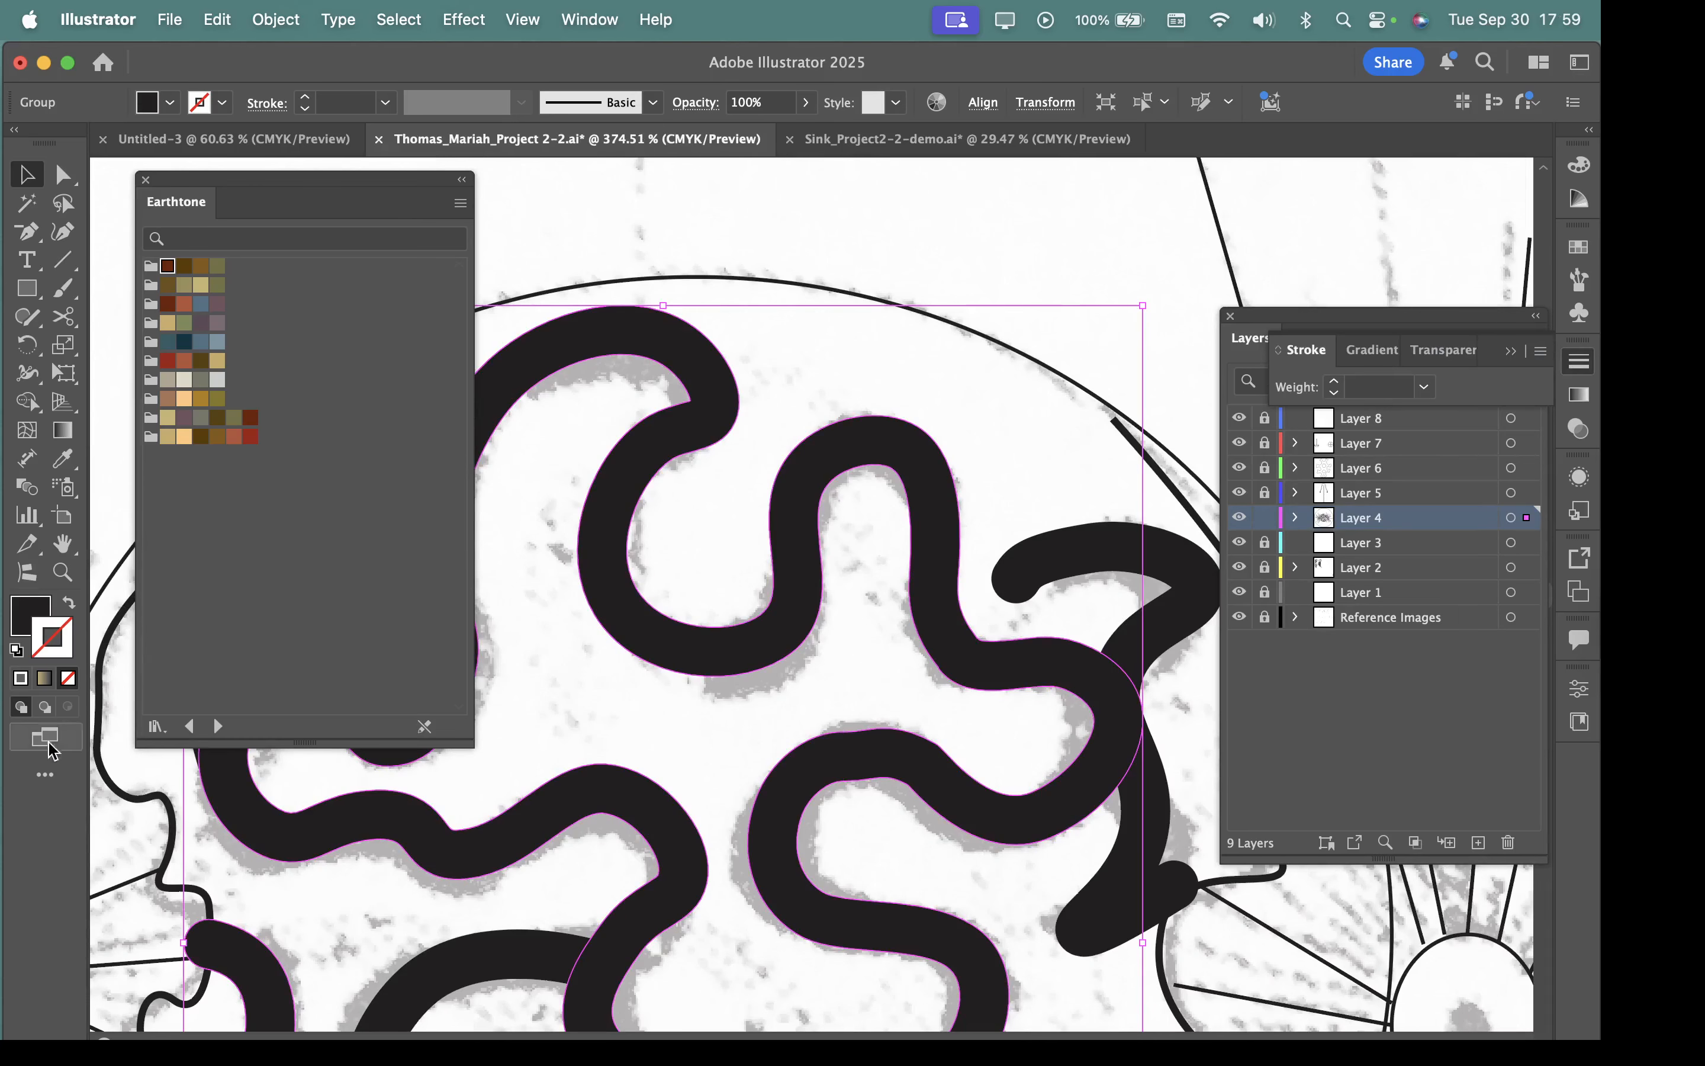
{"action": "double_click", "coordinate": [65, 649]}
{"action": "left_click", "coordinate": [916, 529]}
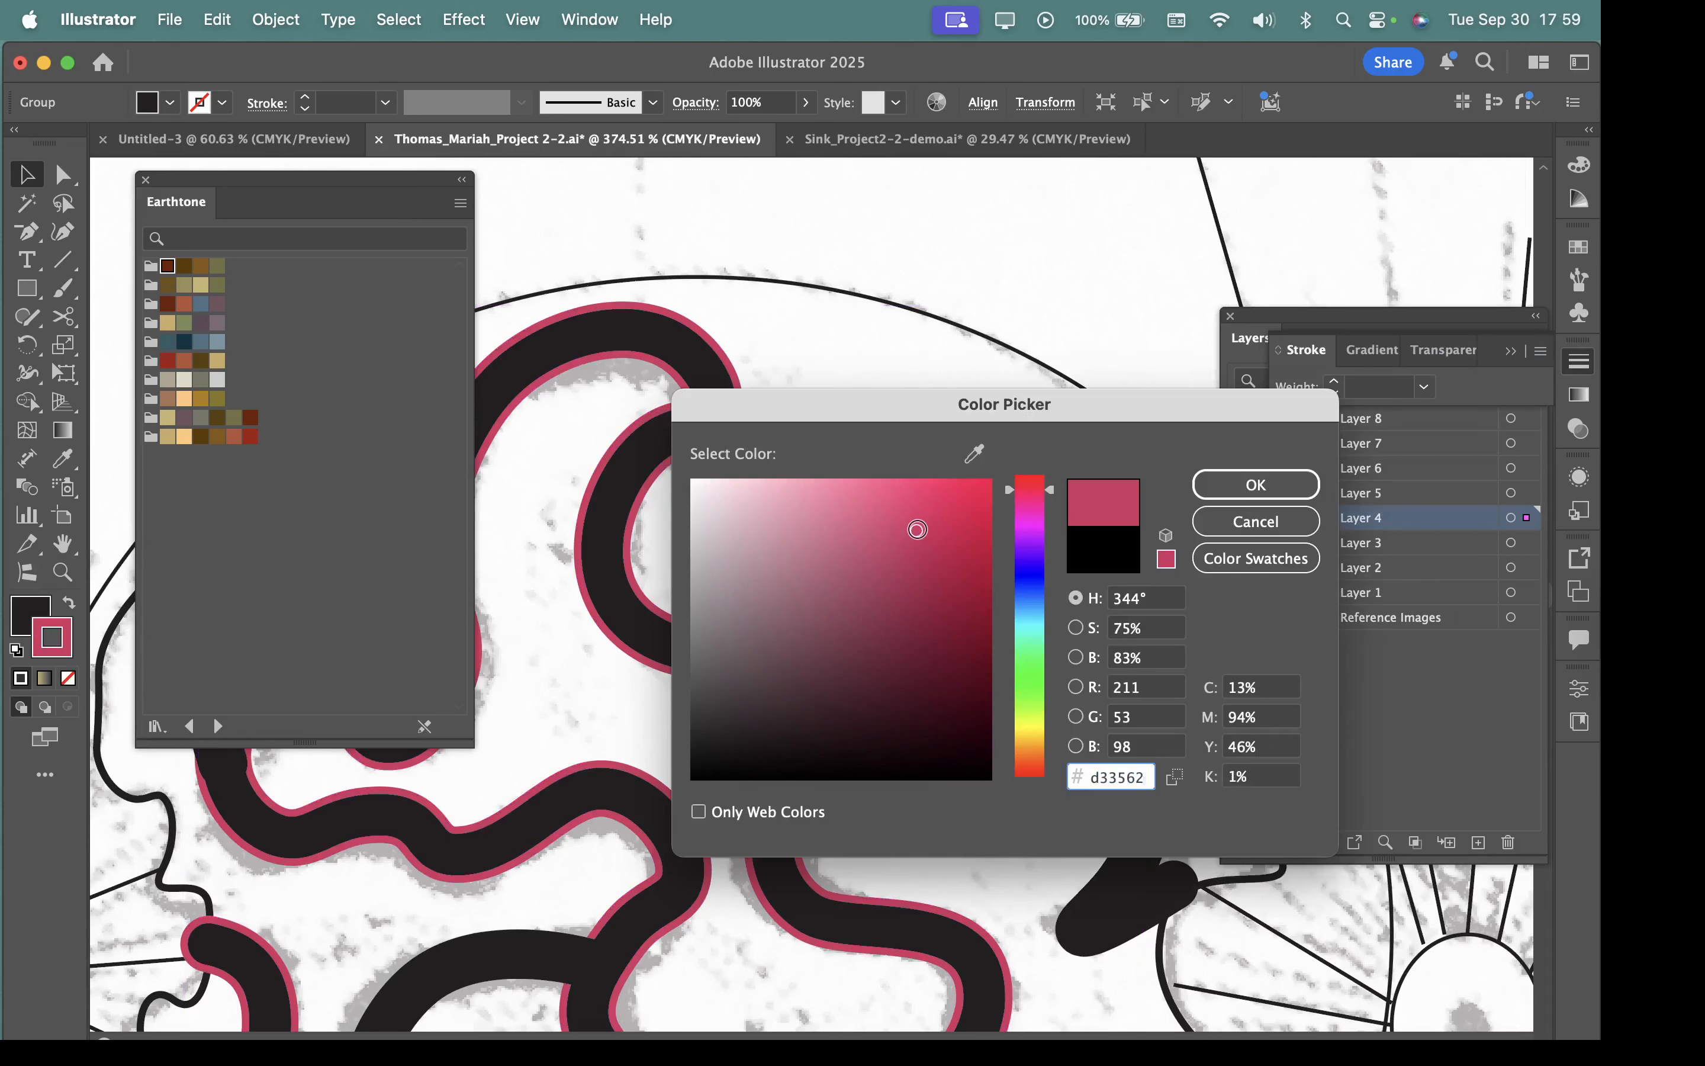
{"action": "left_click", "coordinate": [1268, 484]}
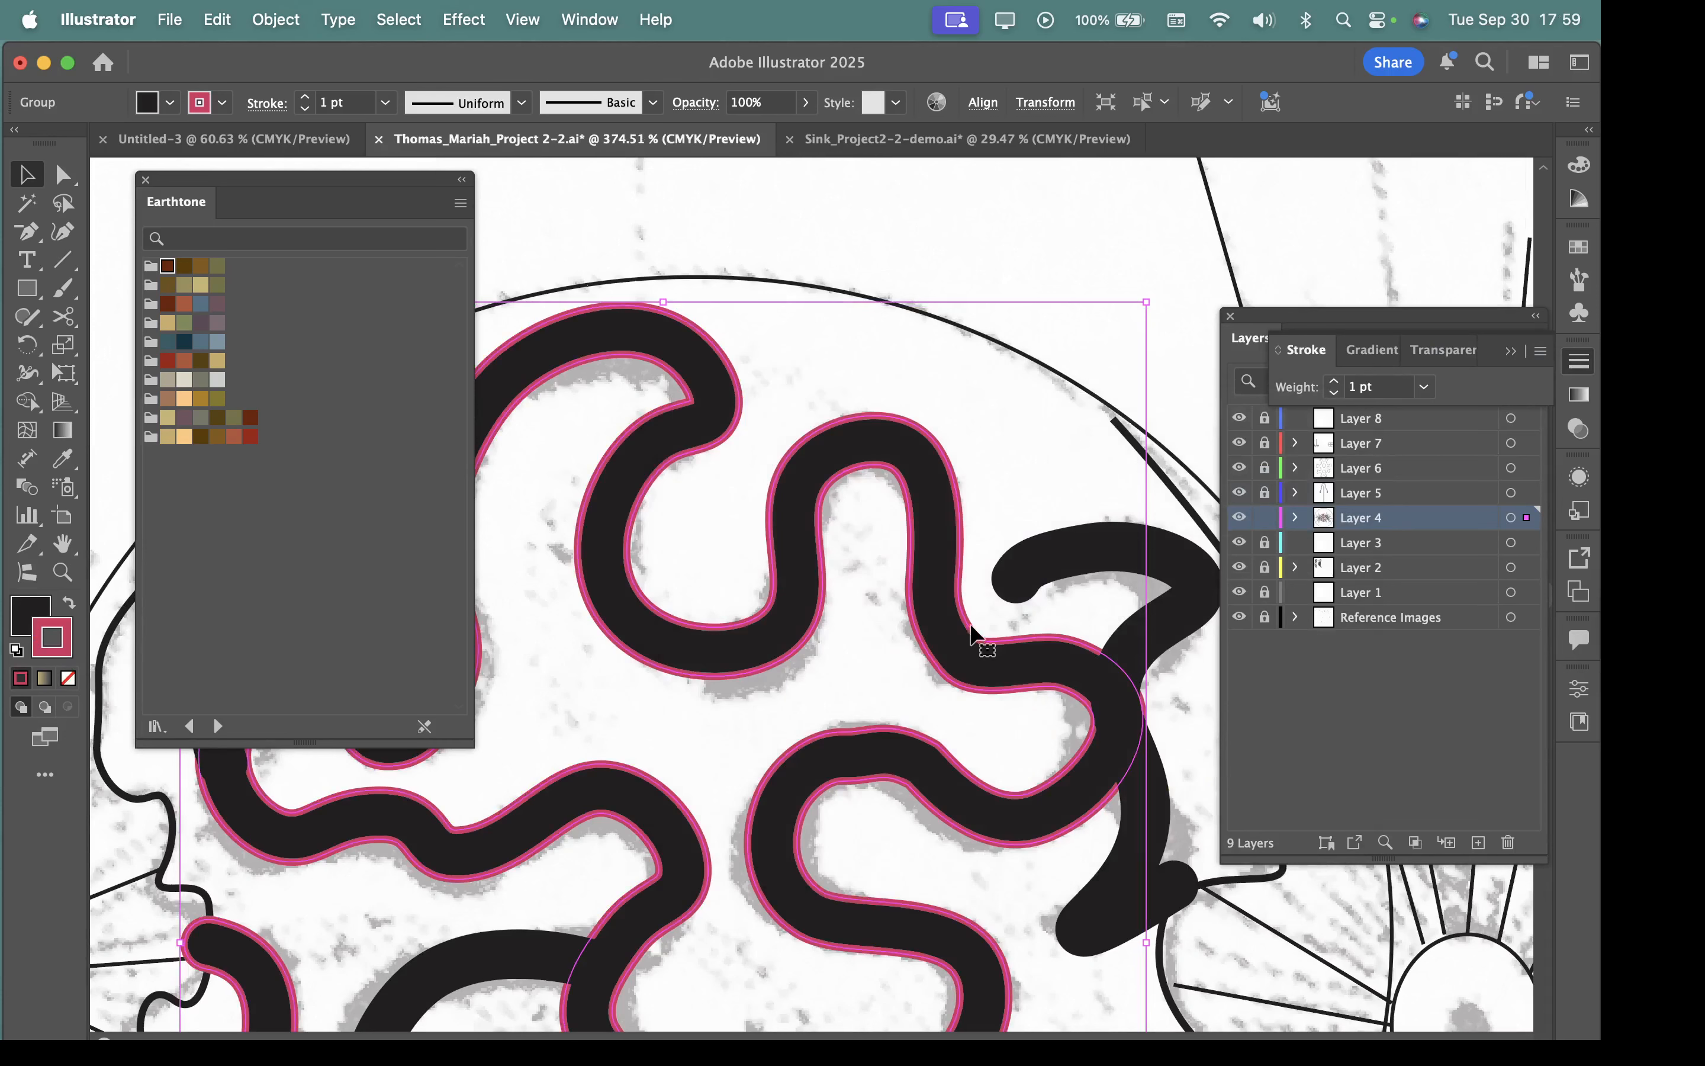
Set the pink-red outline's stroke weight to 9 pt.
{"action": "left_click", "coordinate": [1576, 362]}
{"action": "left_click", "coordinate": [1577, 362]}
{"action": "left_click", "coordinate": [1422, 388]}
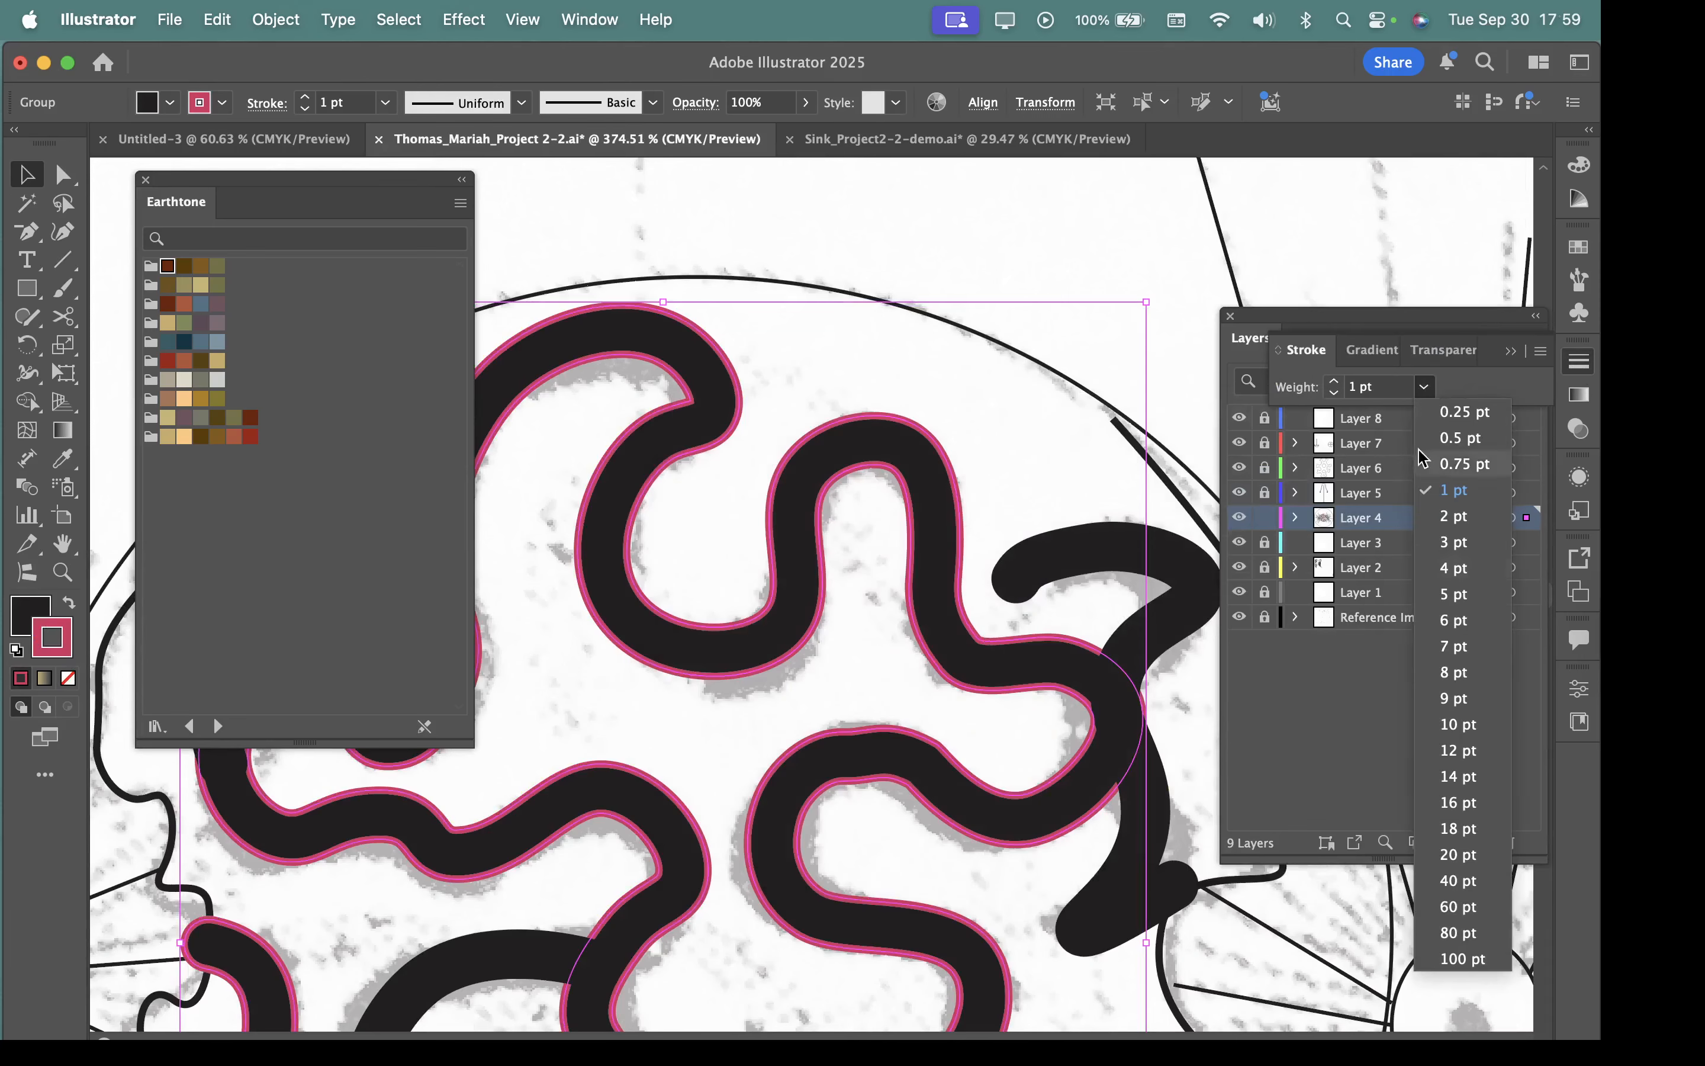
{"action": "left_click", "coordinate": [1453, 698]}
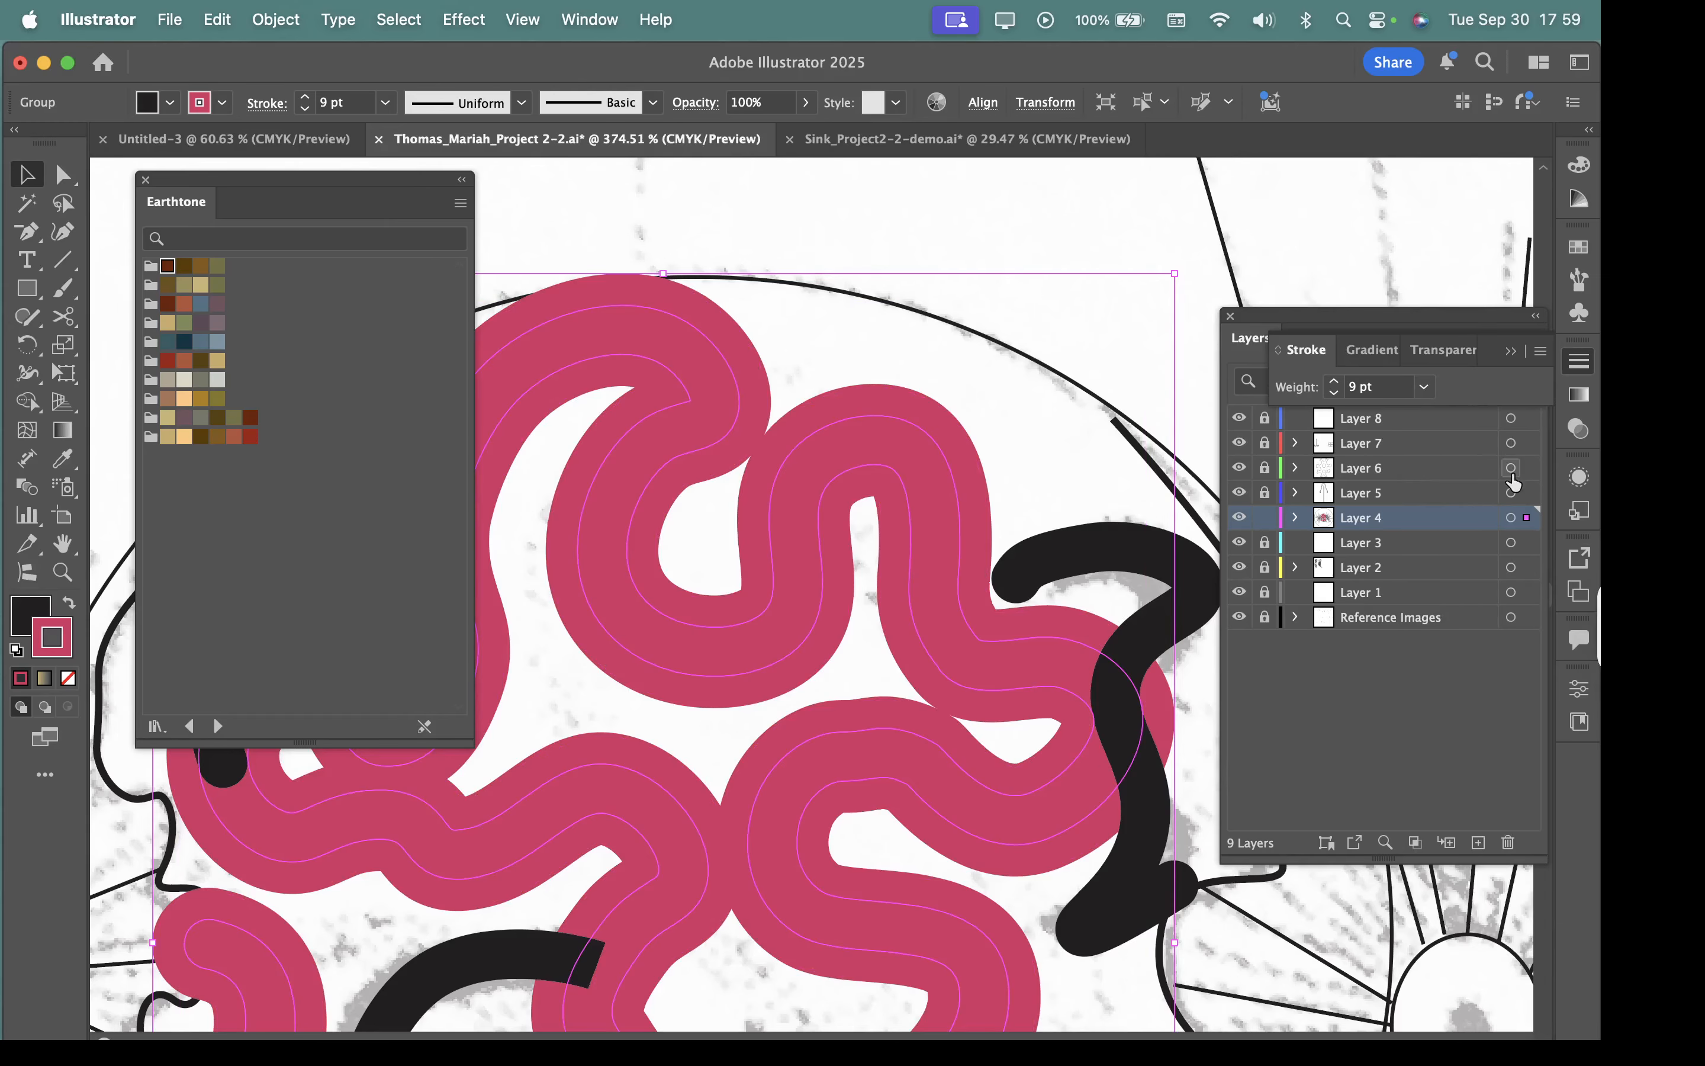
Show the extended options of the Stroke settings for the pink-red winding outline.
{"action": "scroll", "coordinate": [1029, 678], "scroll_direction": "down", "scroll_amount": 10}
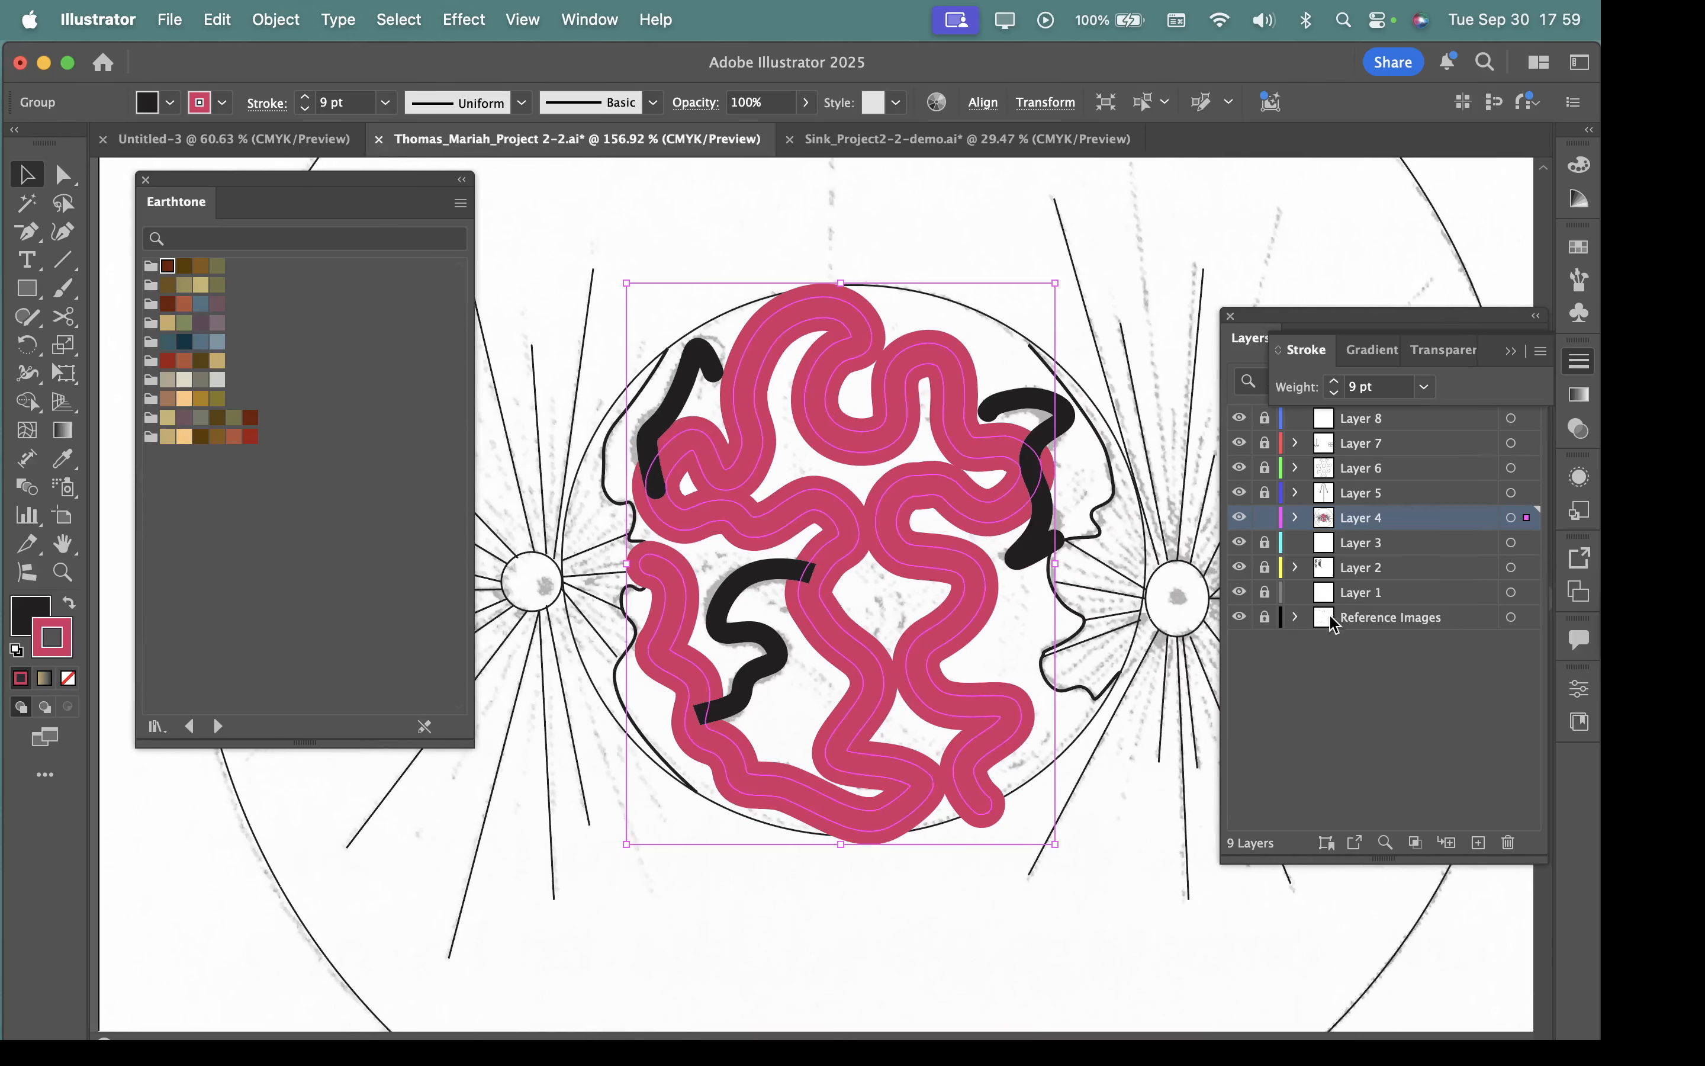
{"action": "left_click", "coordinate": [1541, 353]}
{"action": "left_click", "coordinate": [1494, 354]}
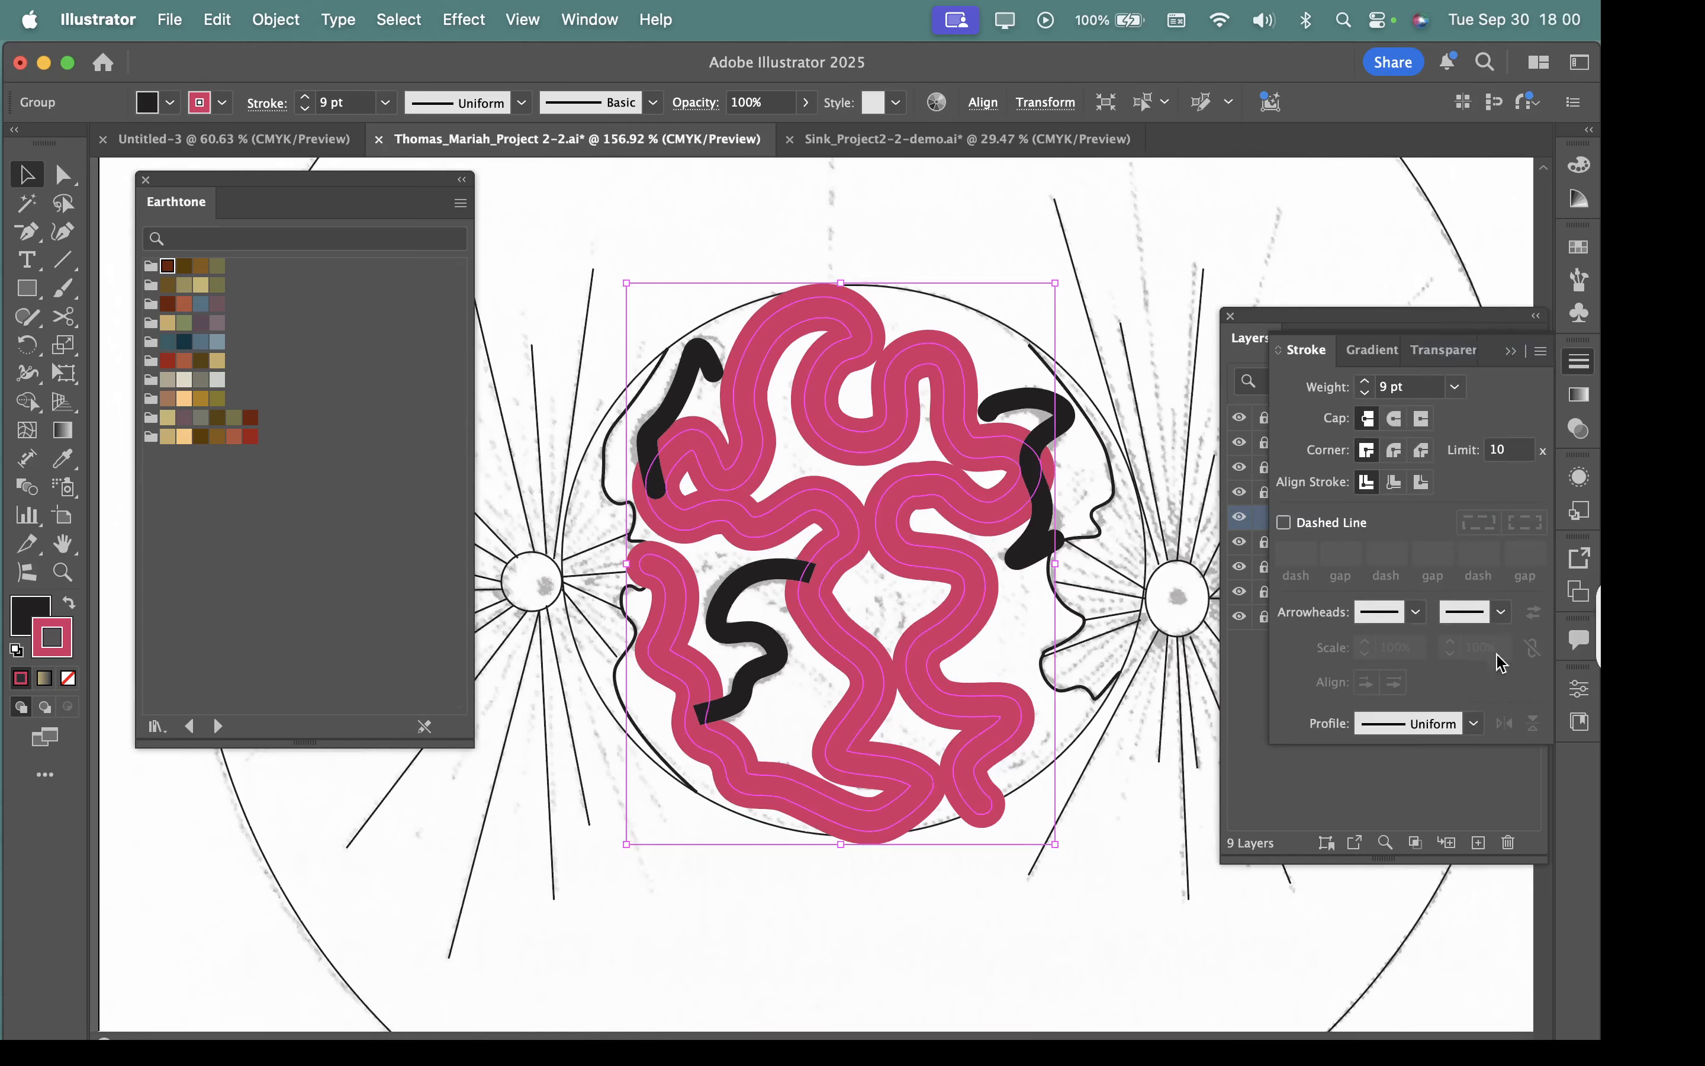
Reduce the pink-red outline's stroke weight, trying 3 pt and settling on 2 pt.
{"action": "left_click", "coordinate": [1456, 386]}
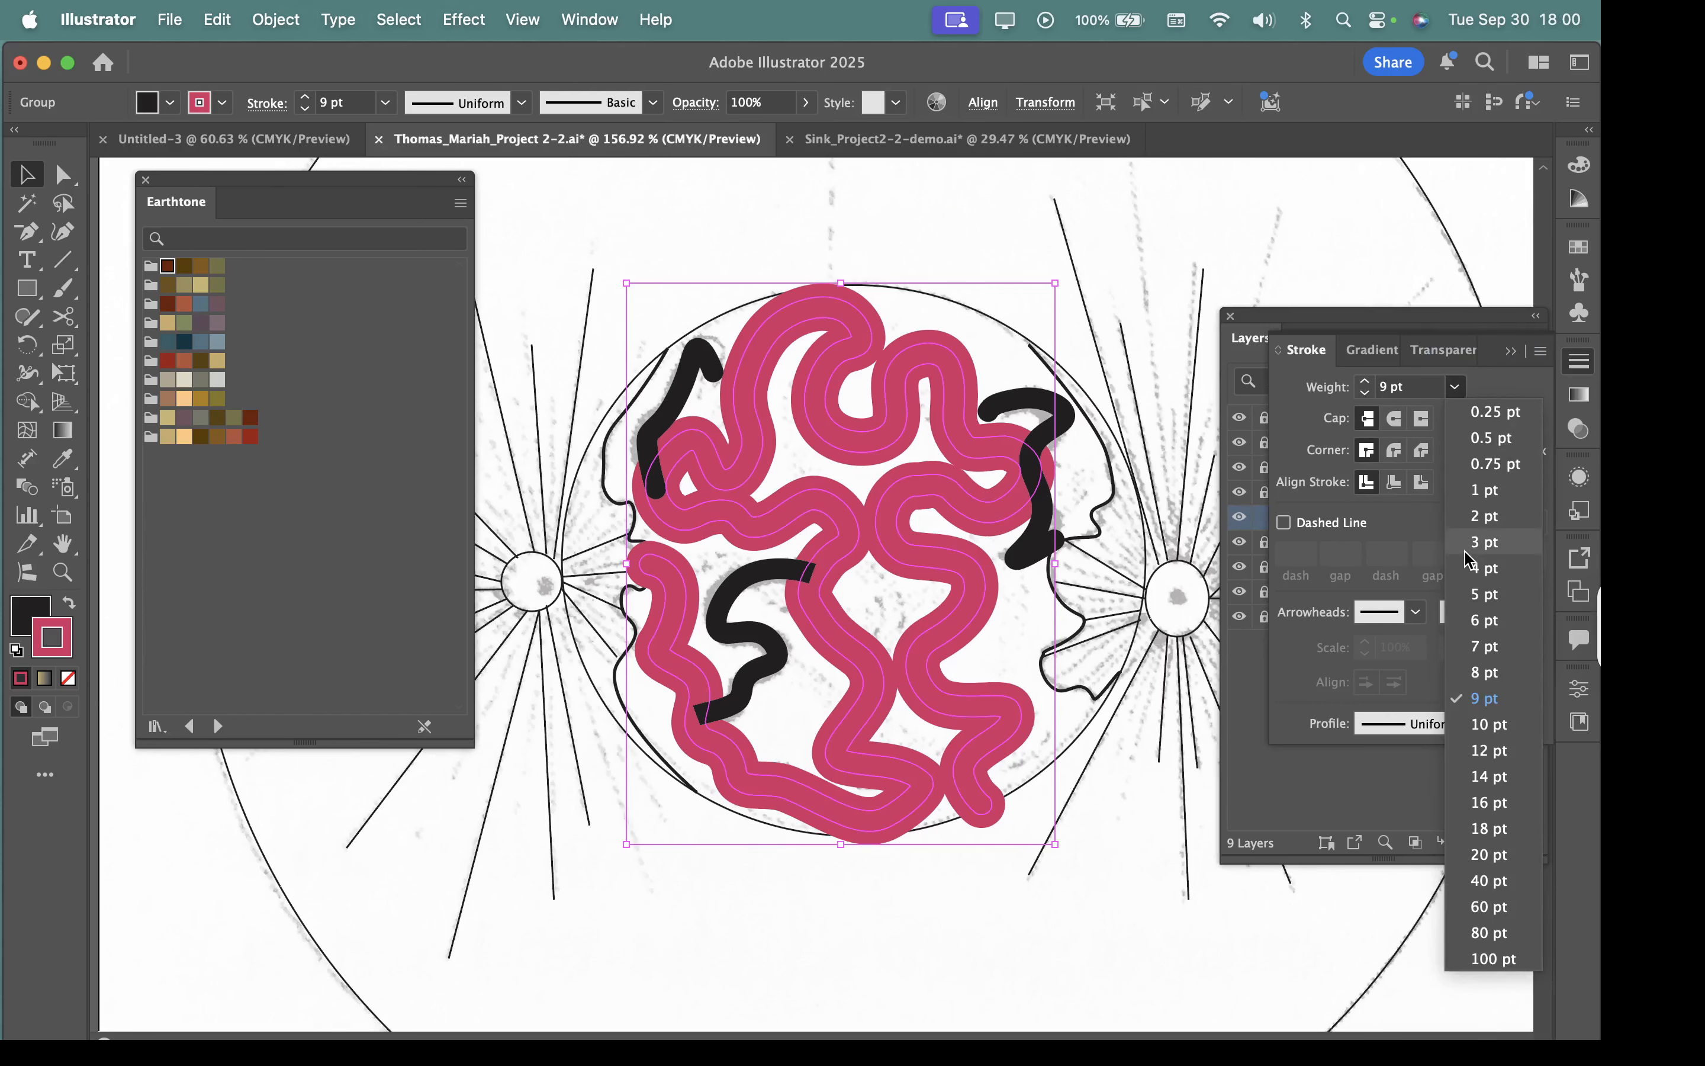
{"action": "left_click", "coordinate": [1485, 541]}
{"action": "left_click", "coordinate": [1461, 389]}
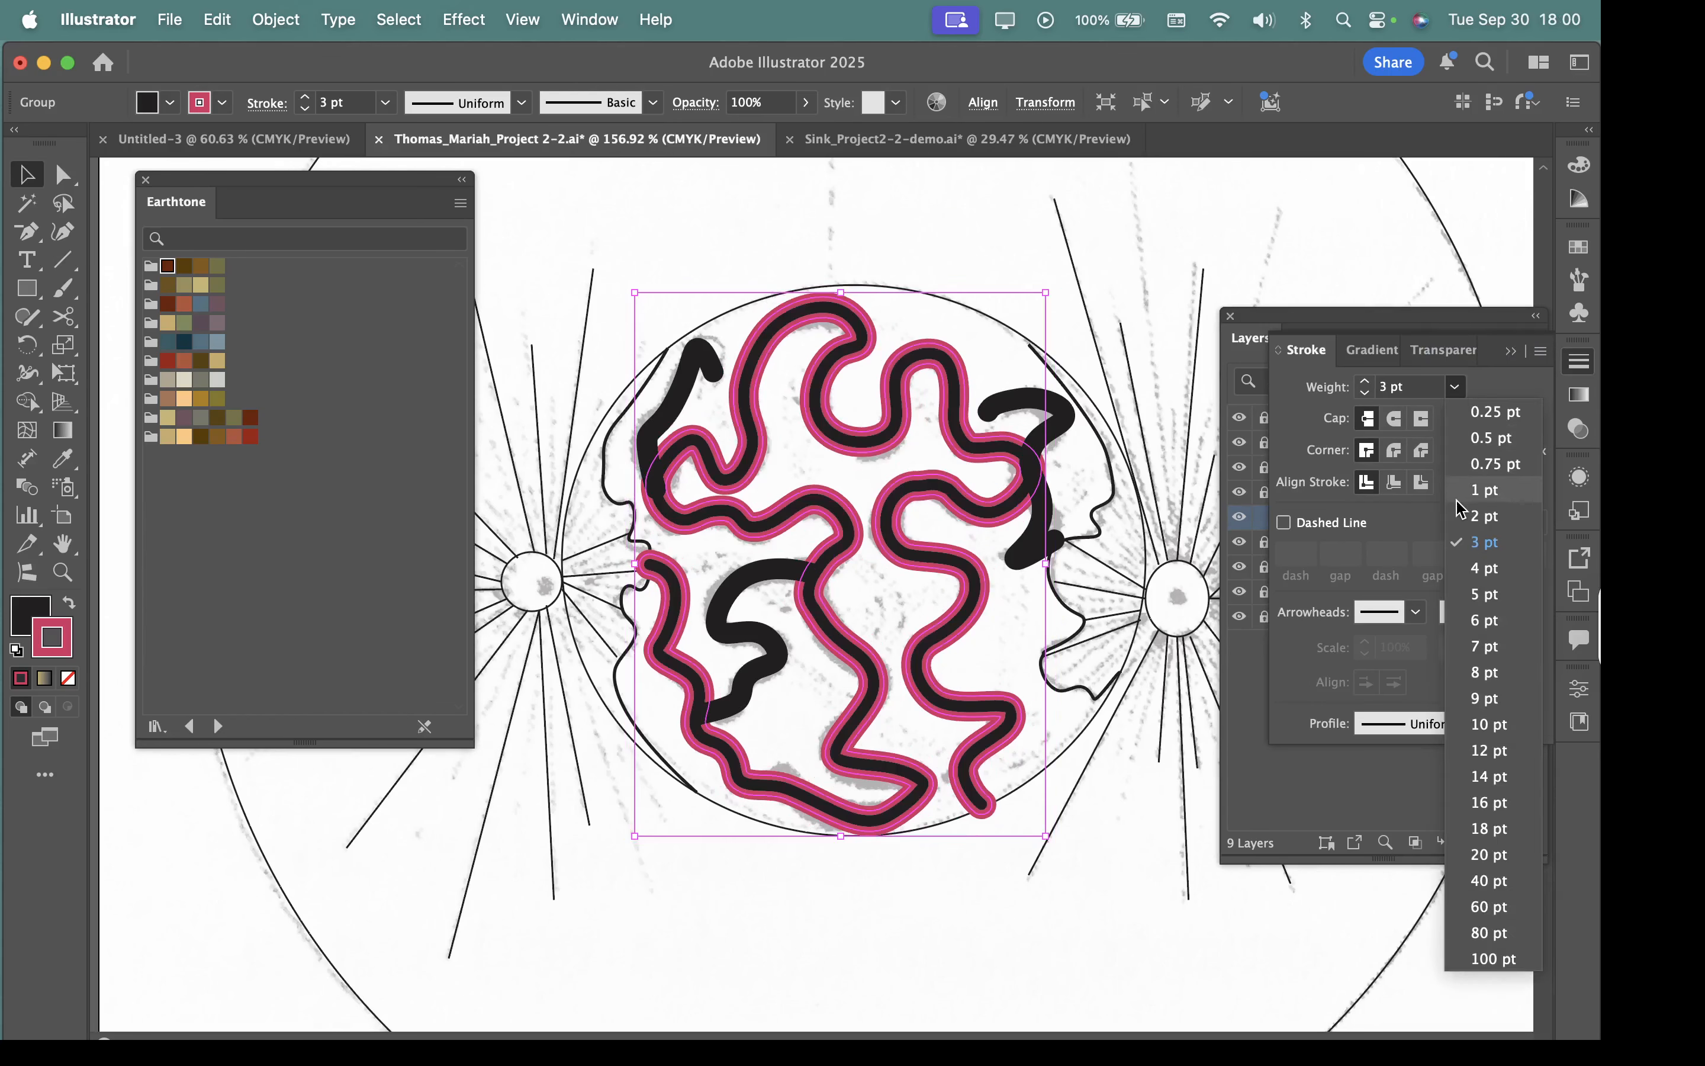
{"action": "left_click", "coordinate": [1487, 517]}
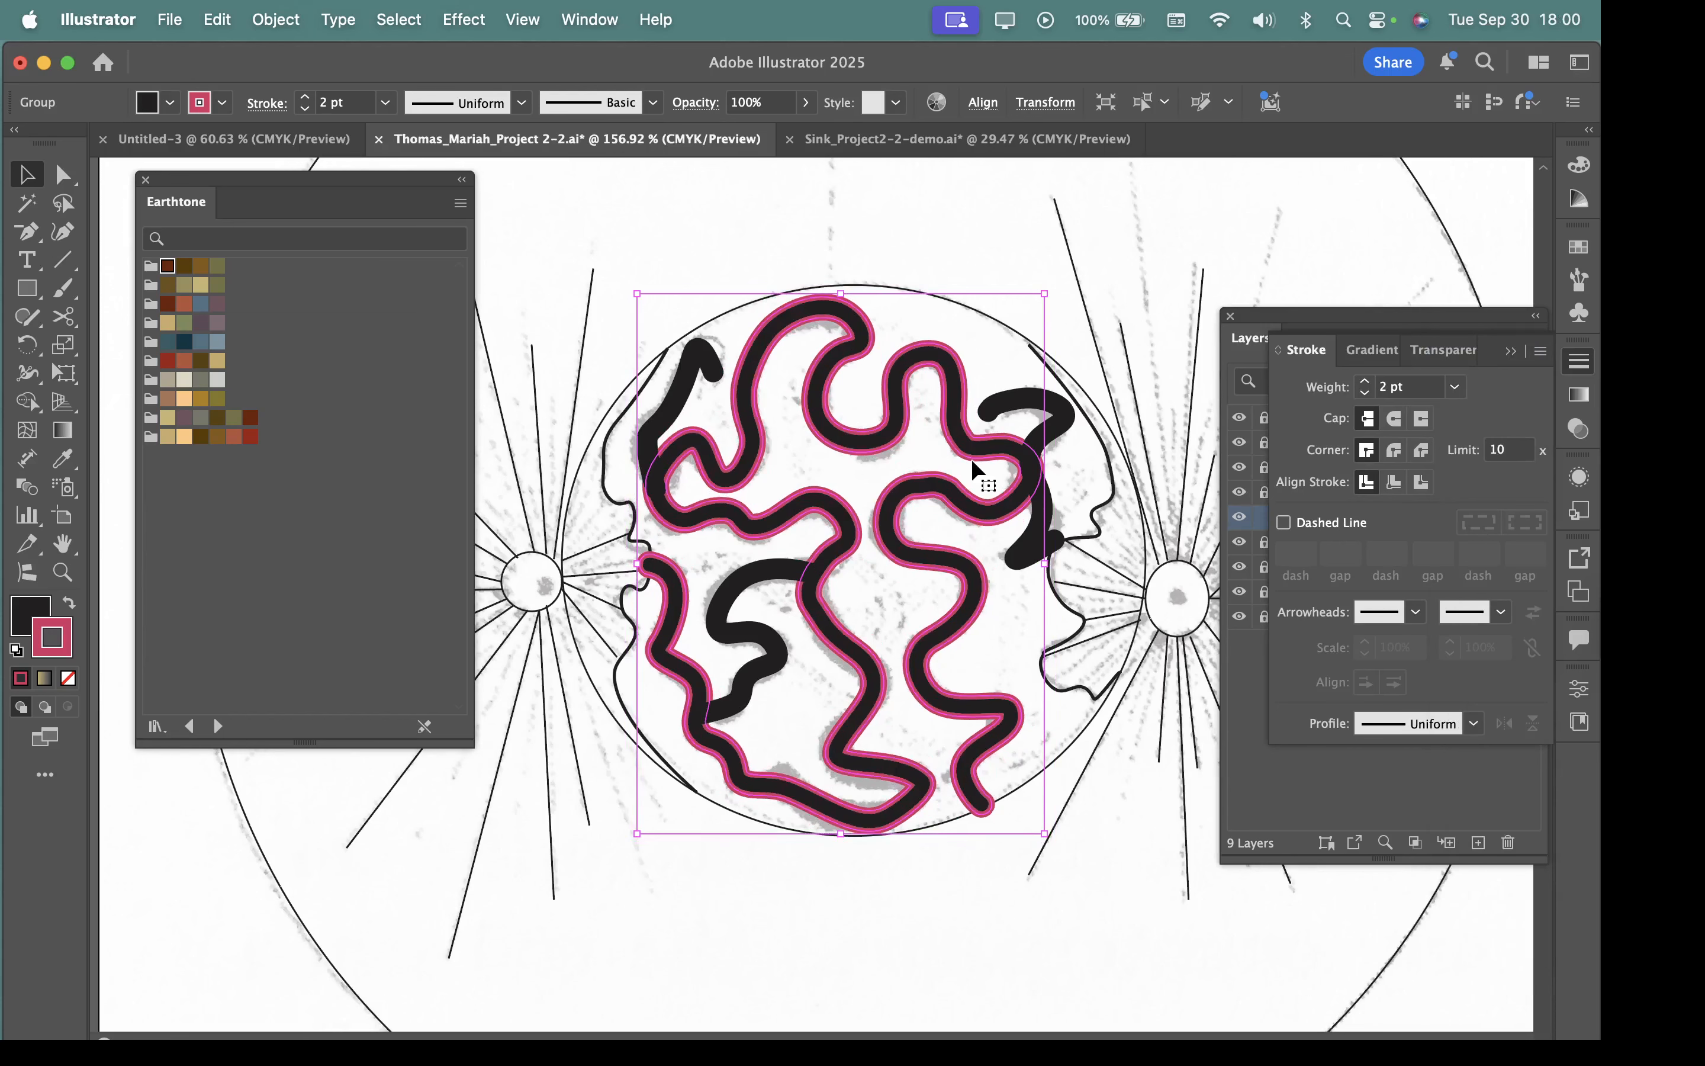
Try the inside and outside stroke alignments on the pink-red outline and return it to centre alignment.
{"action": "left_click_drag", "start_coordinate": [835, 422], "coordinate": [1153, 715]}
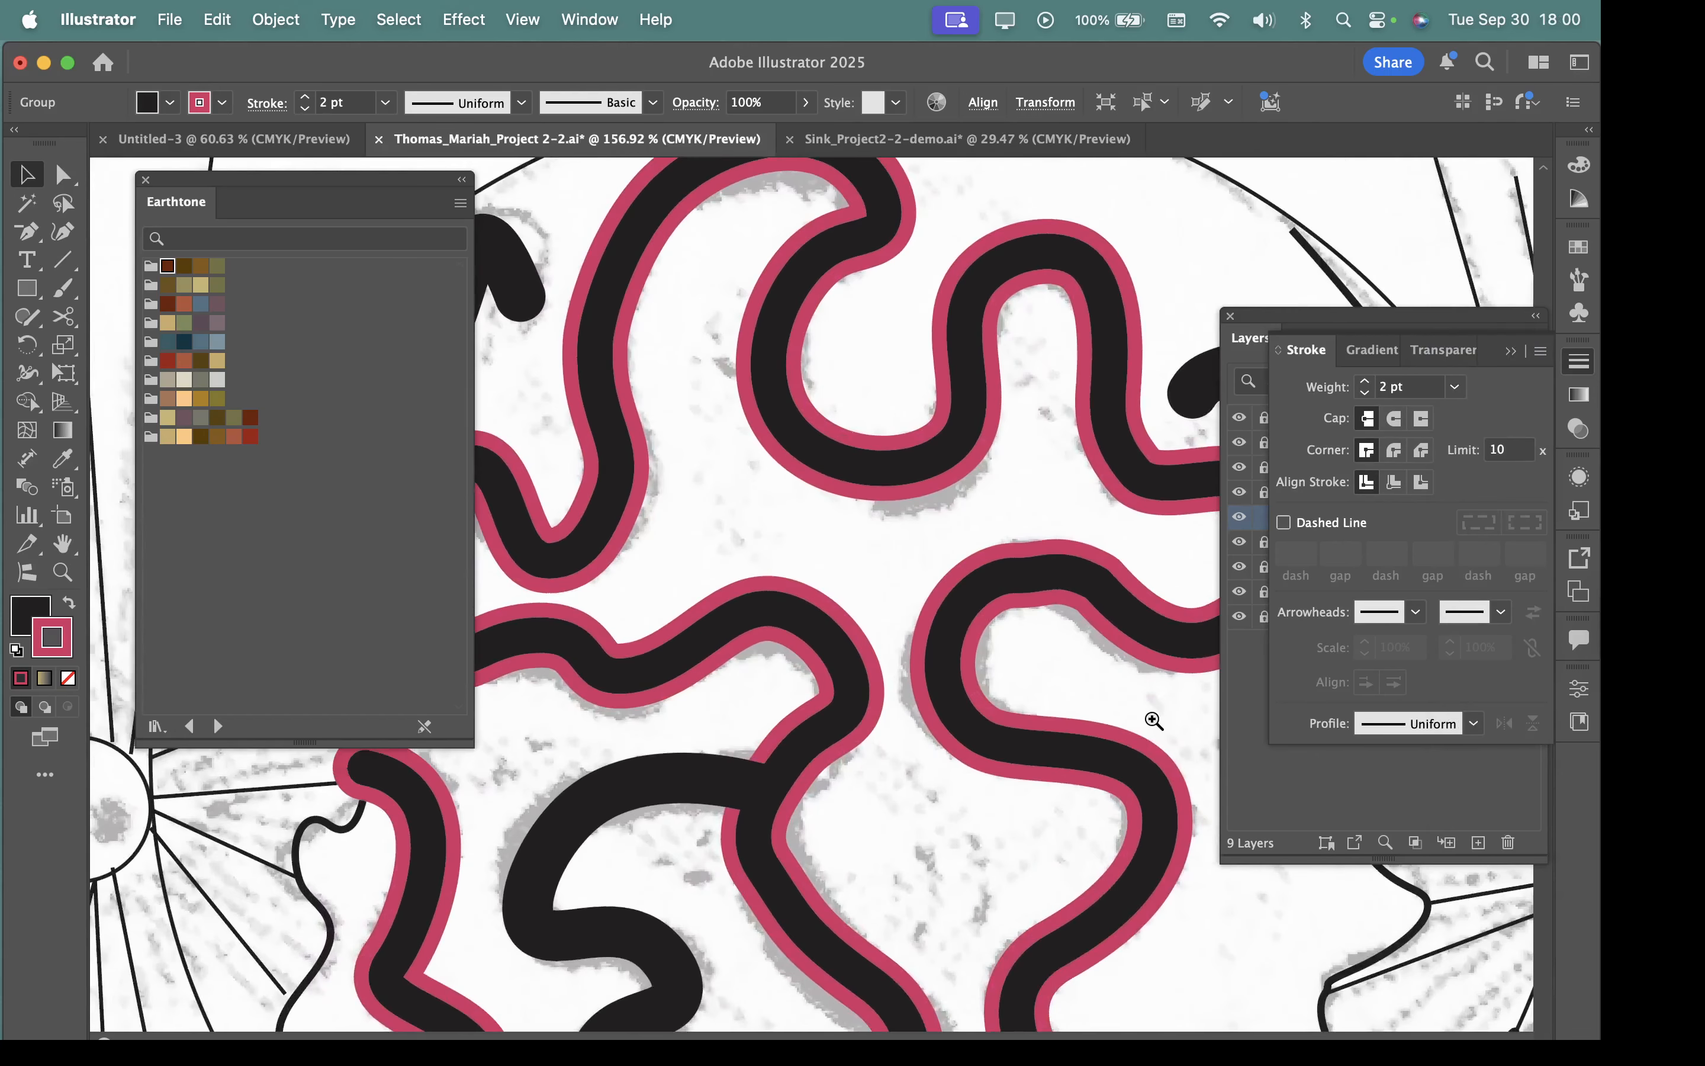
{"action": "left_click_drag", "start_coordinate": [948, 522], "coordinate": [881, 523]}
{"action": "left_click_drag", "start_coordinate": [1068, 547], "coordinate": [908, 523]}
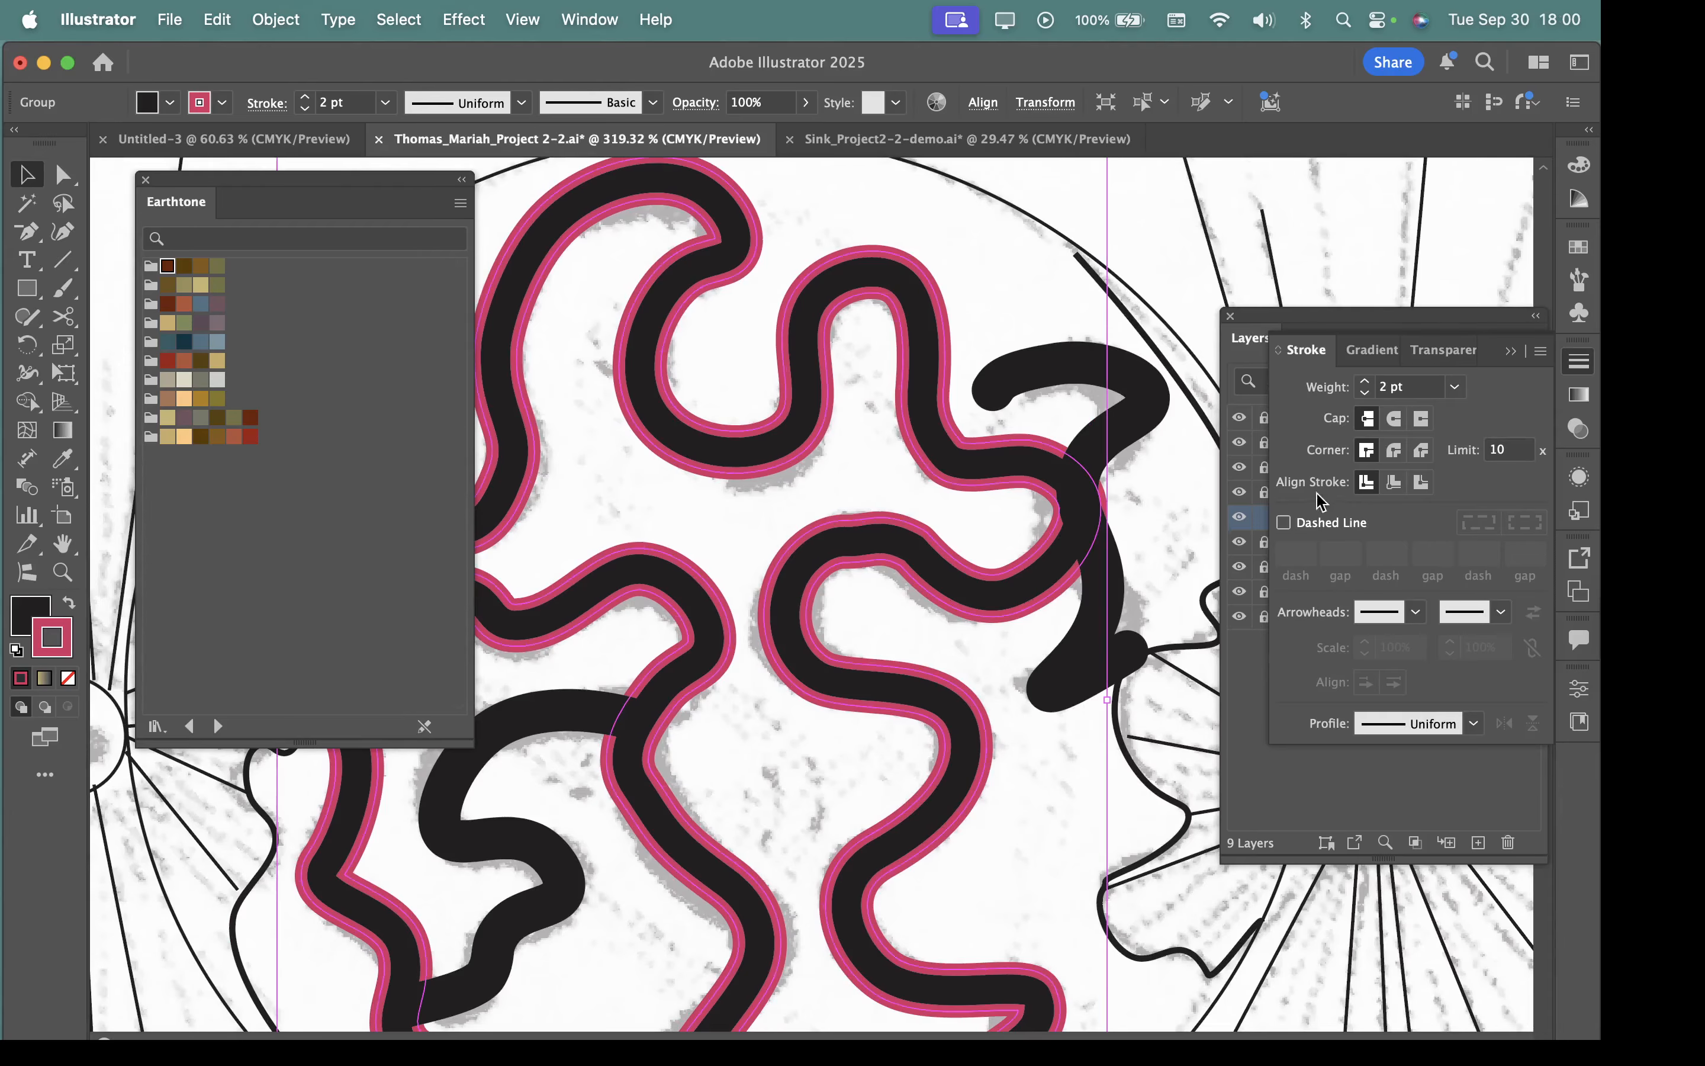
{"action": "left_click", "coordinate": [1394, 492]}
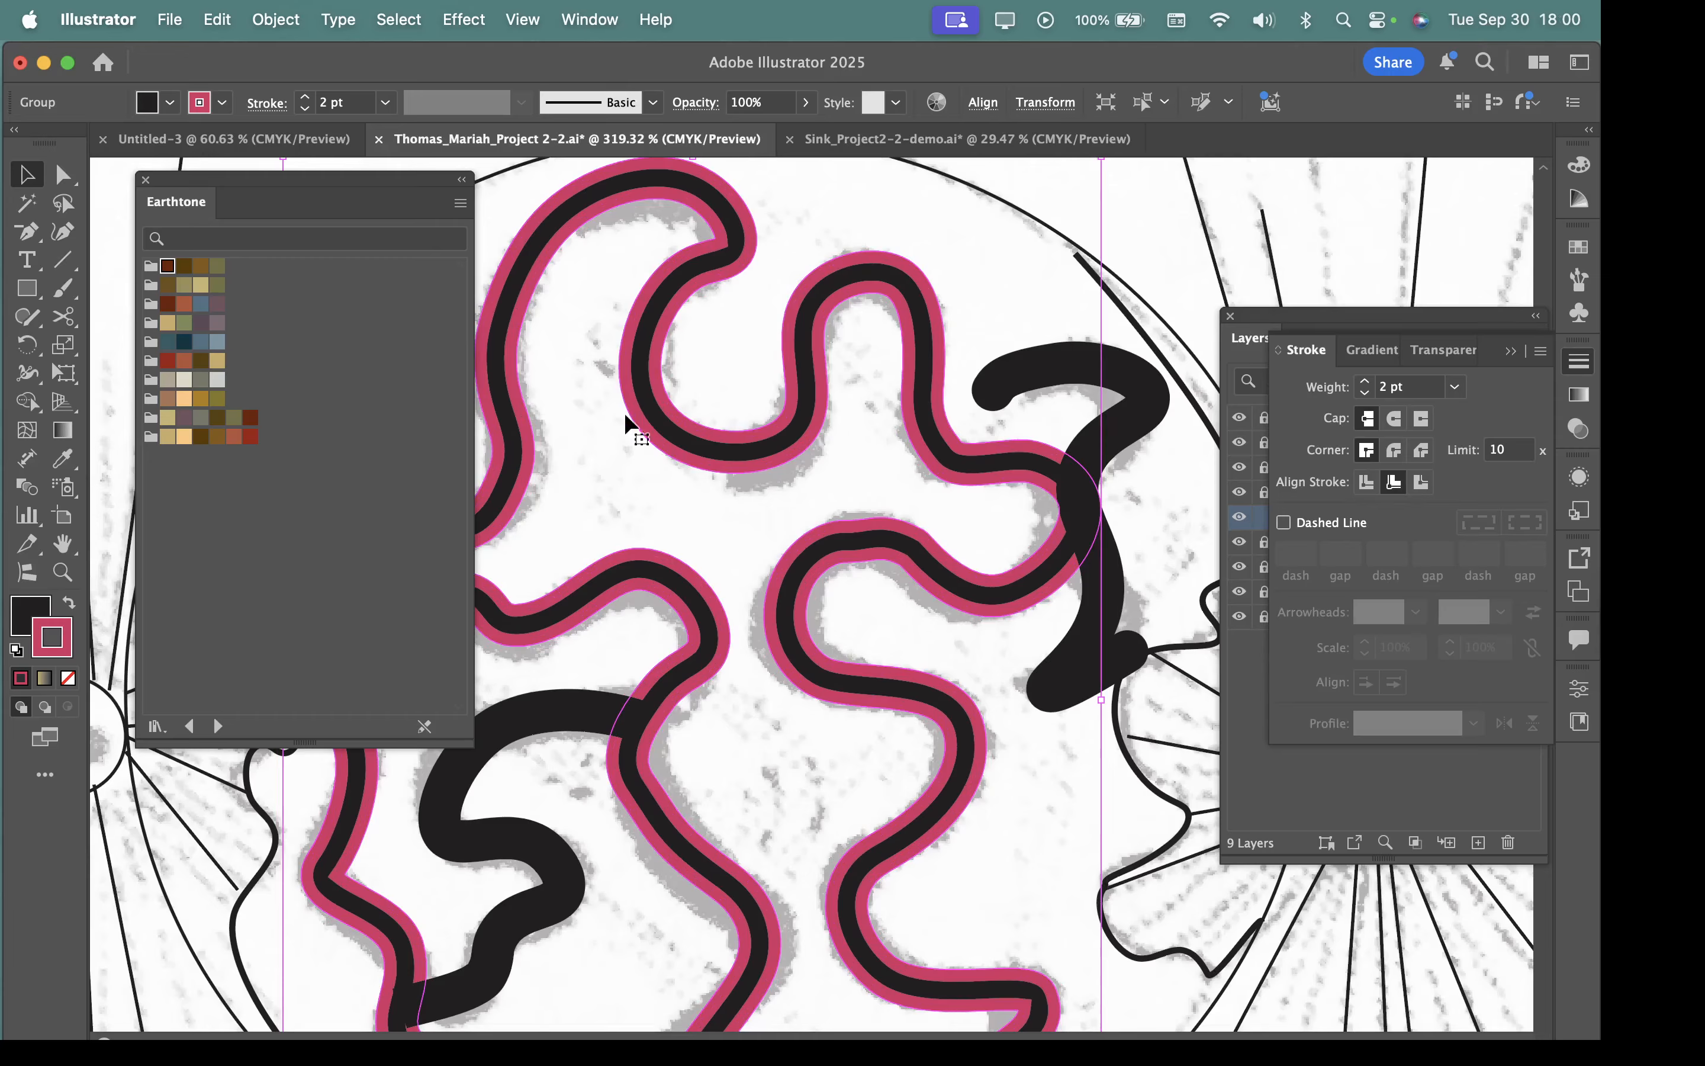
{"action": "left_click", "coordinate": [1365, 486]}
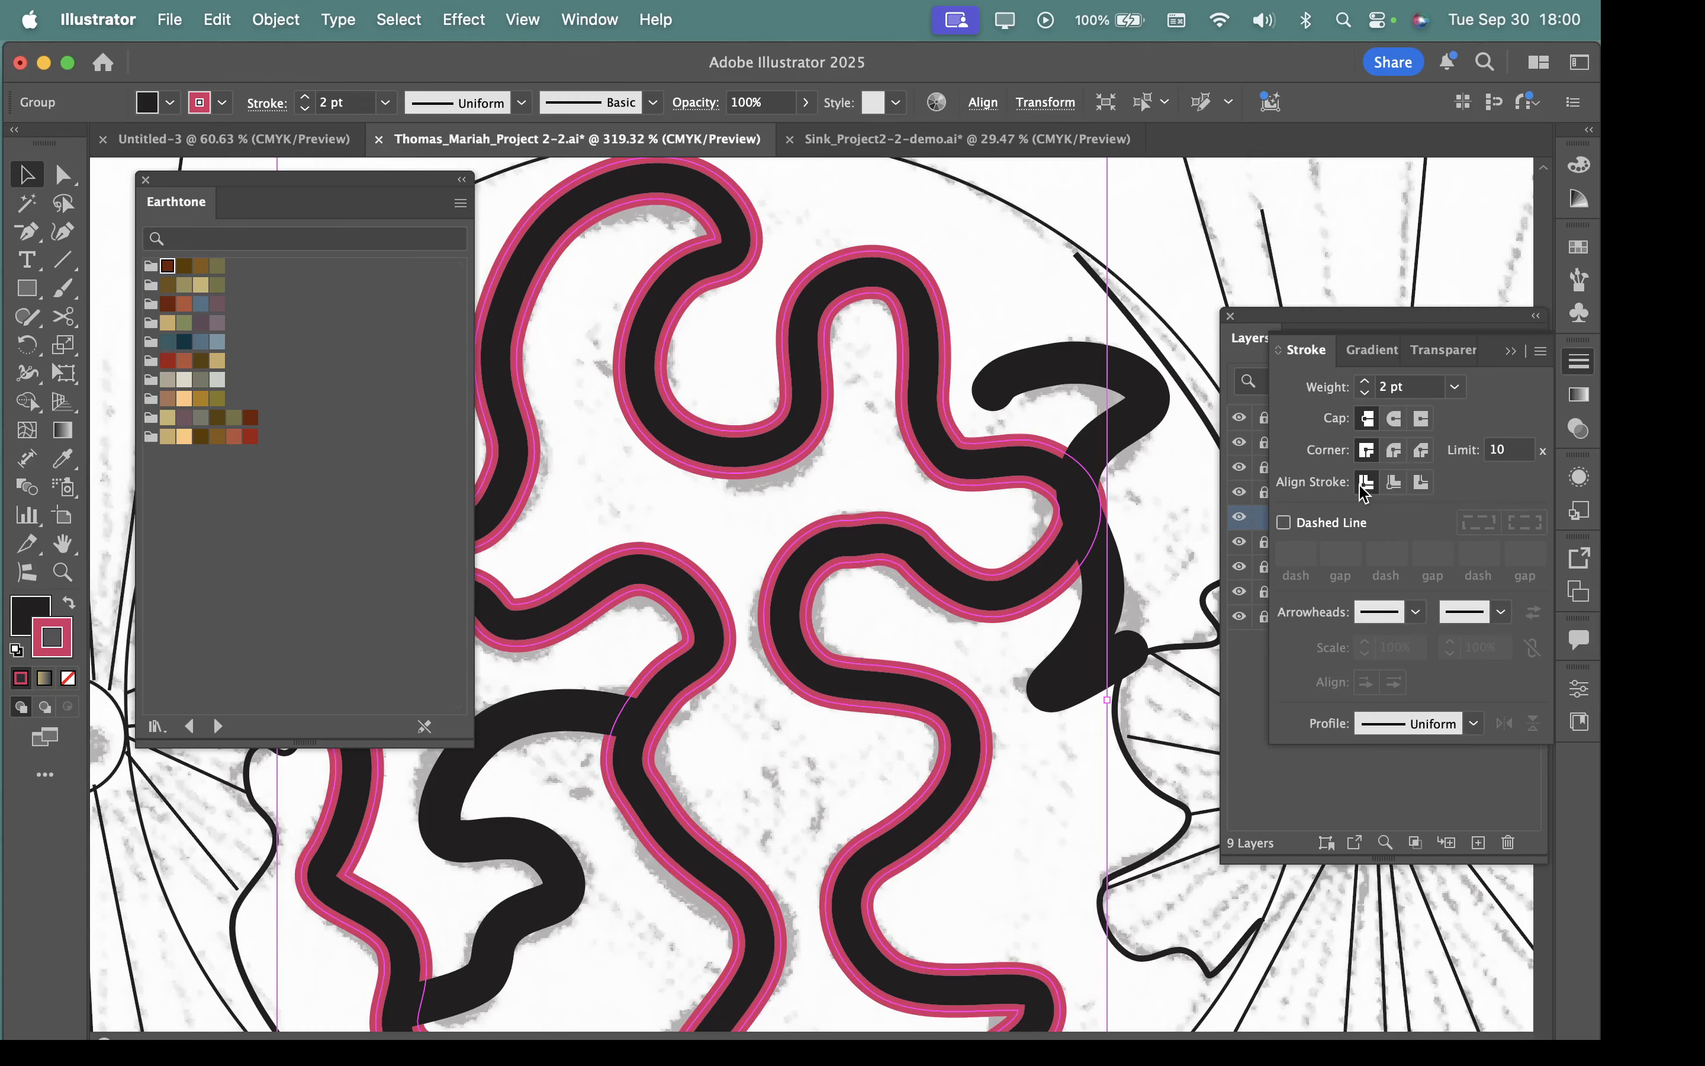
{"action": "left_click", "coordinate": [1421, 484]}
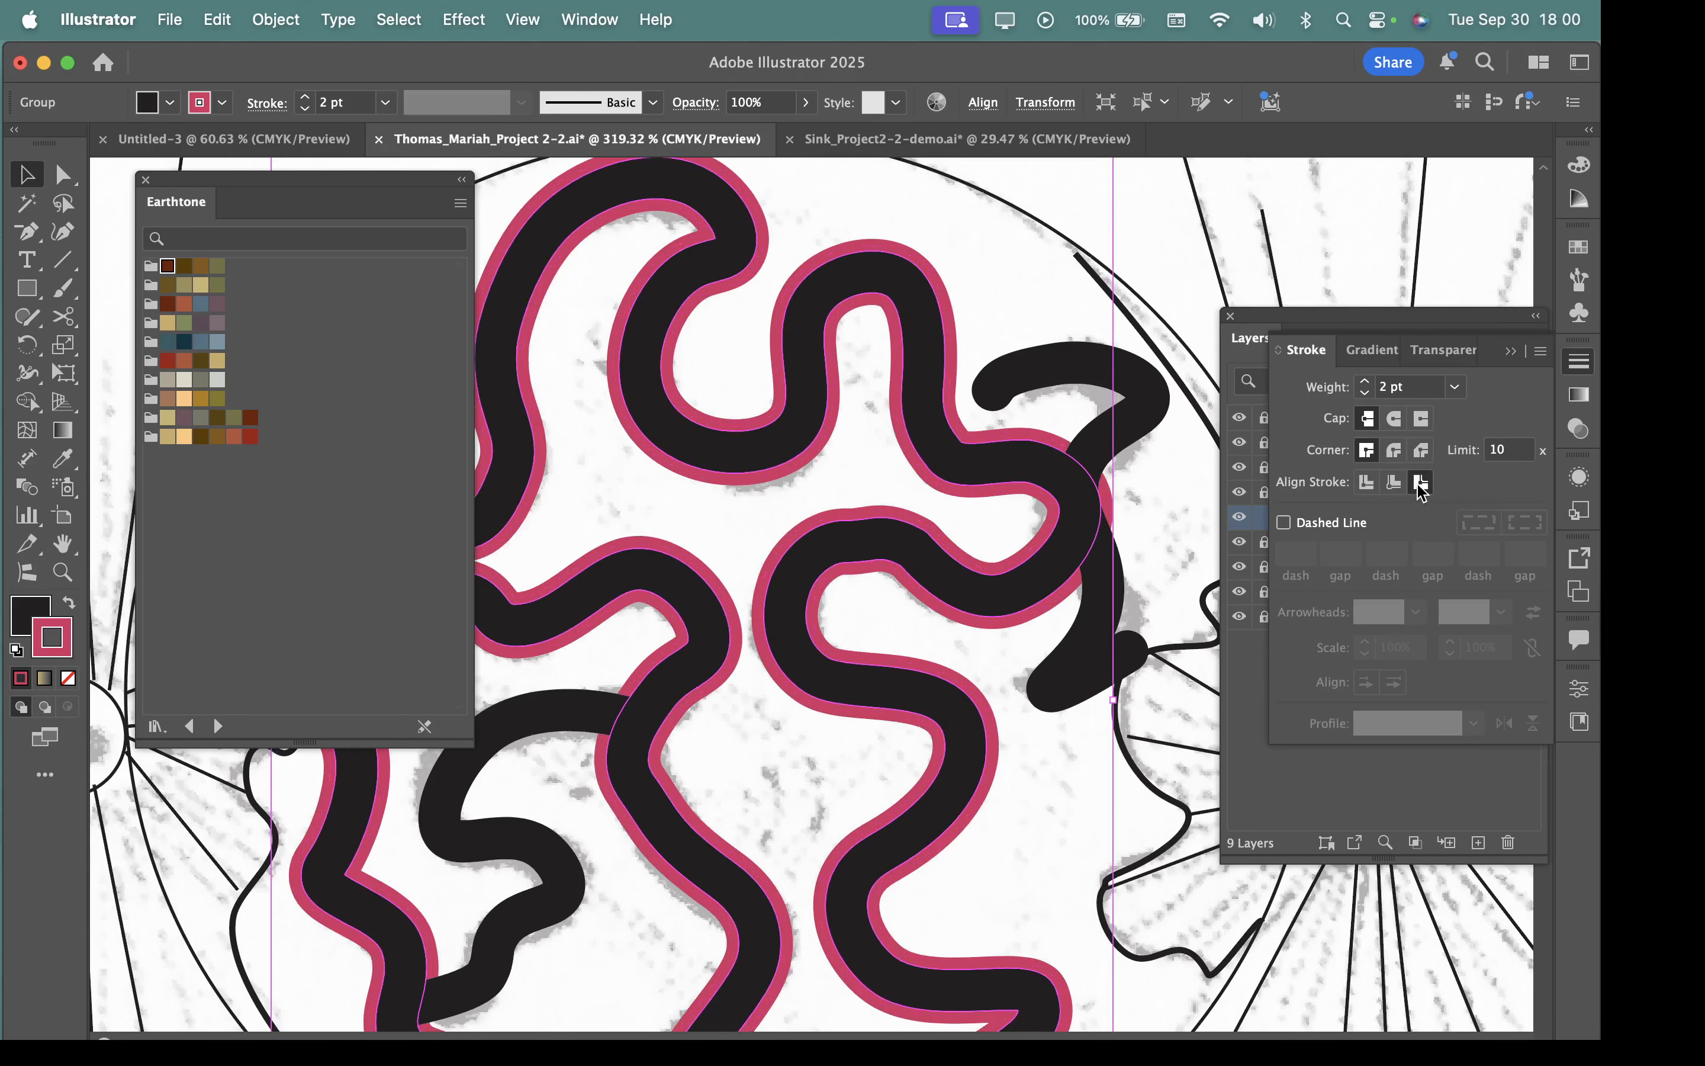
{"action": "left_click", "coordinate": [1401, 485]}
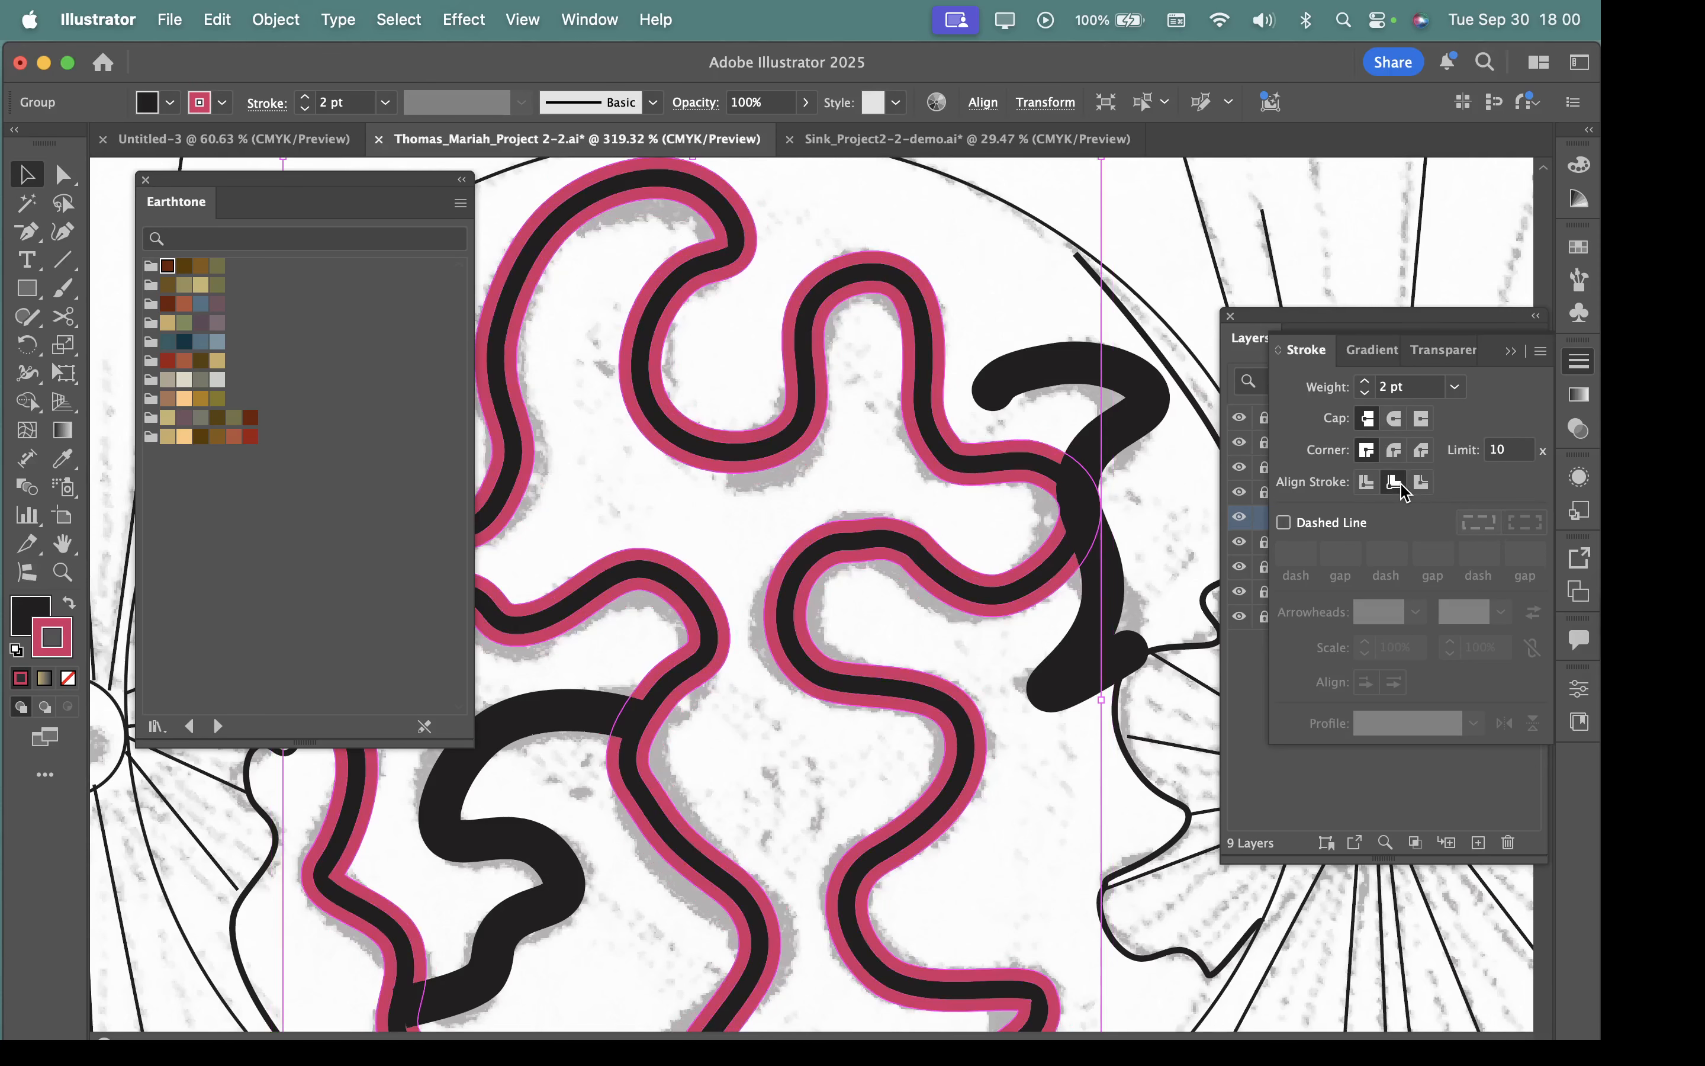
{"action": "left_click", "coordinate": [1367, 482]}
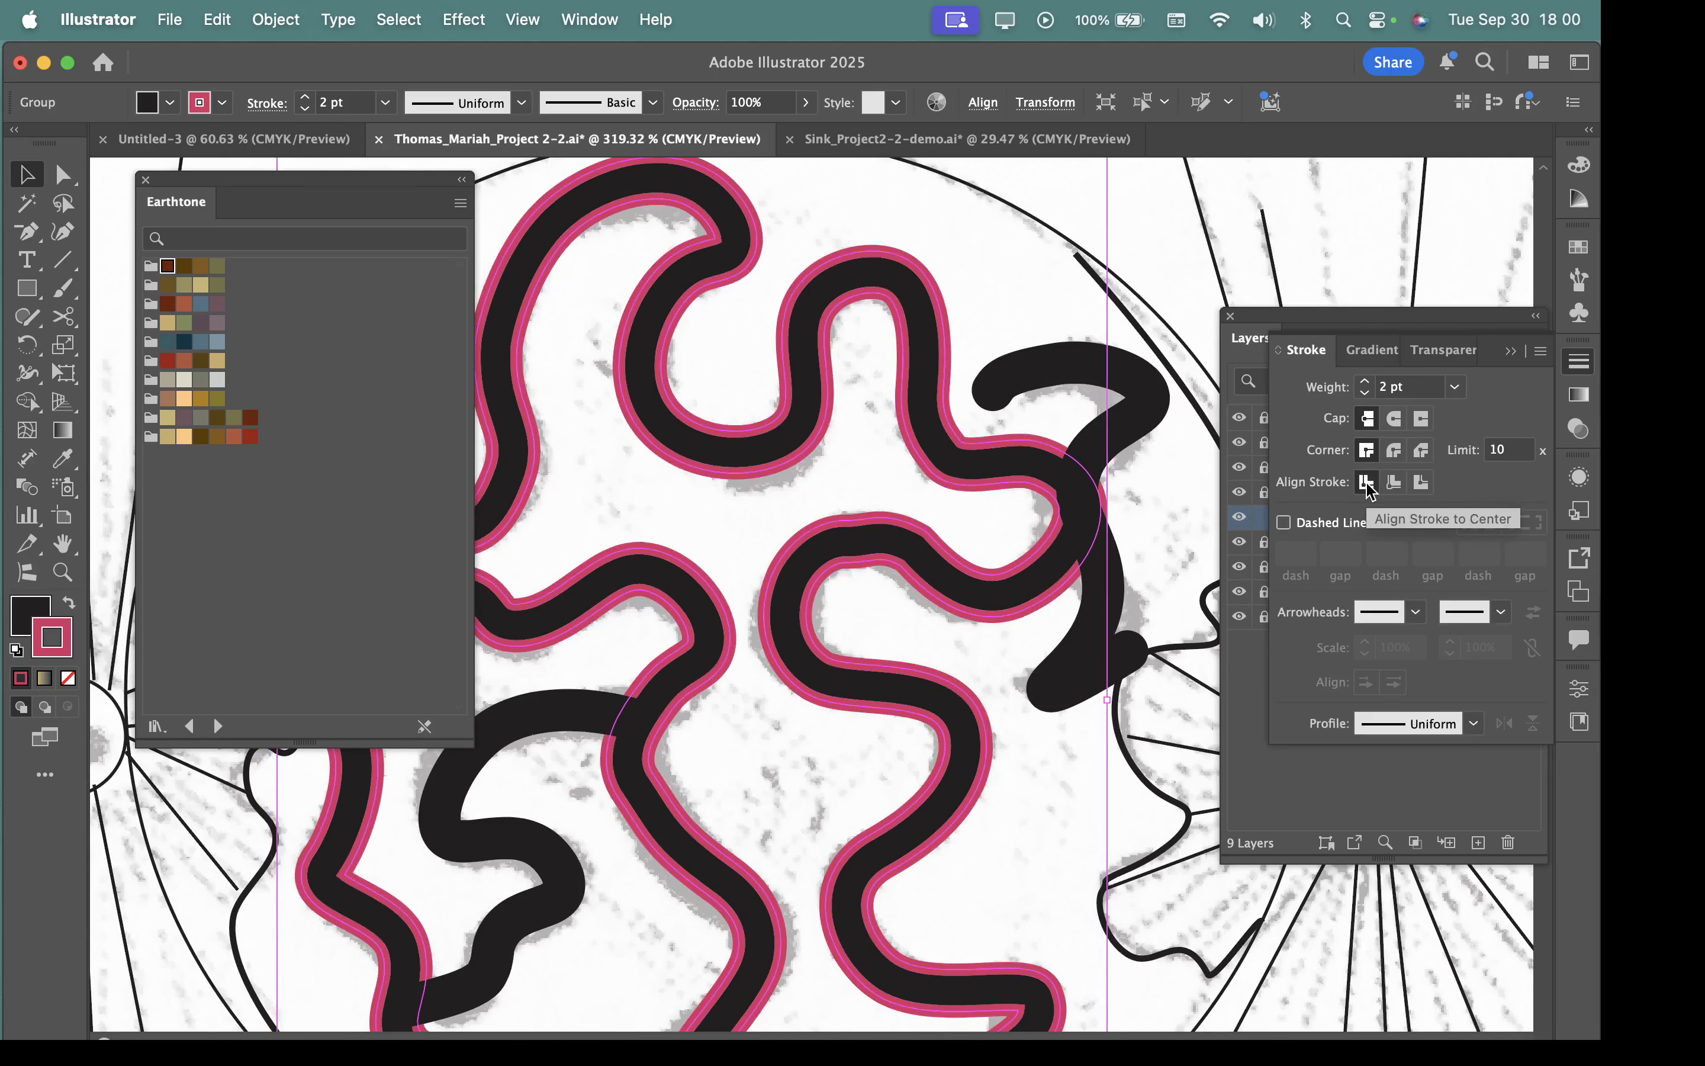
{"action": "left_click", "coordinate": [1421, 482]}
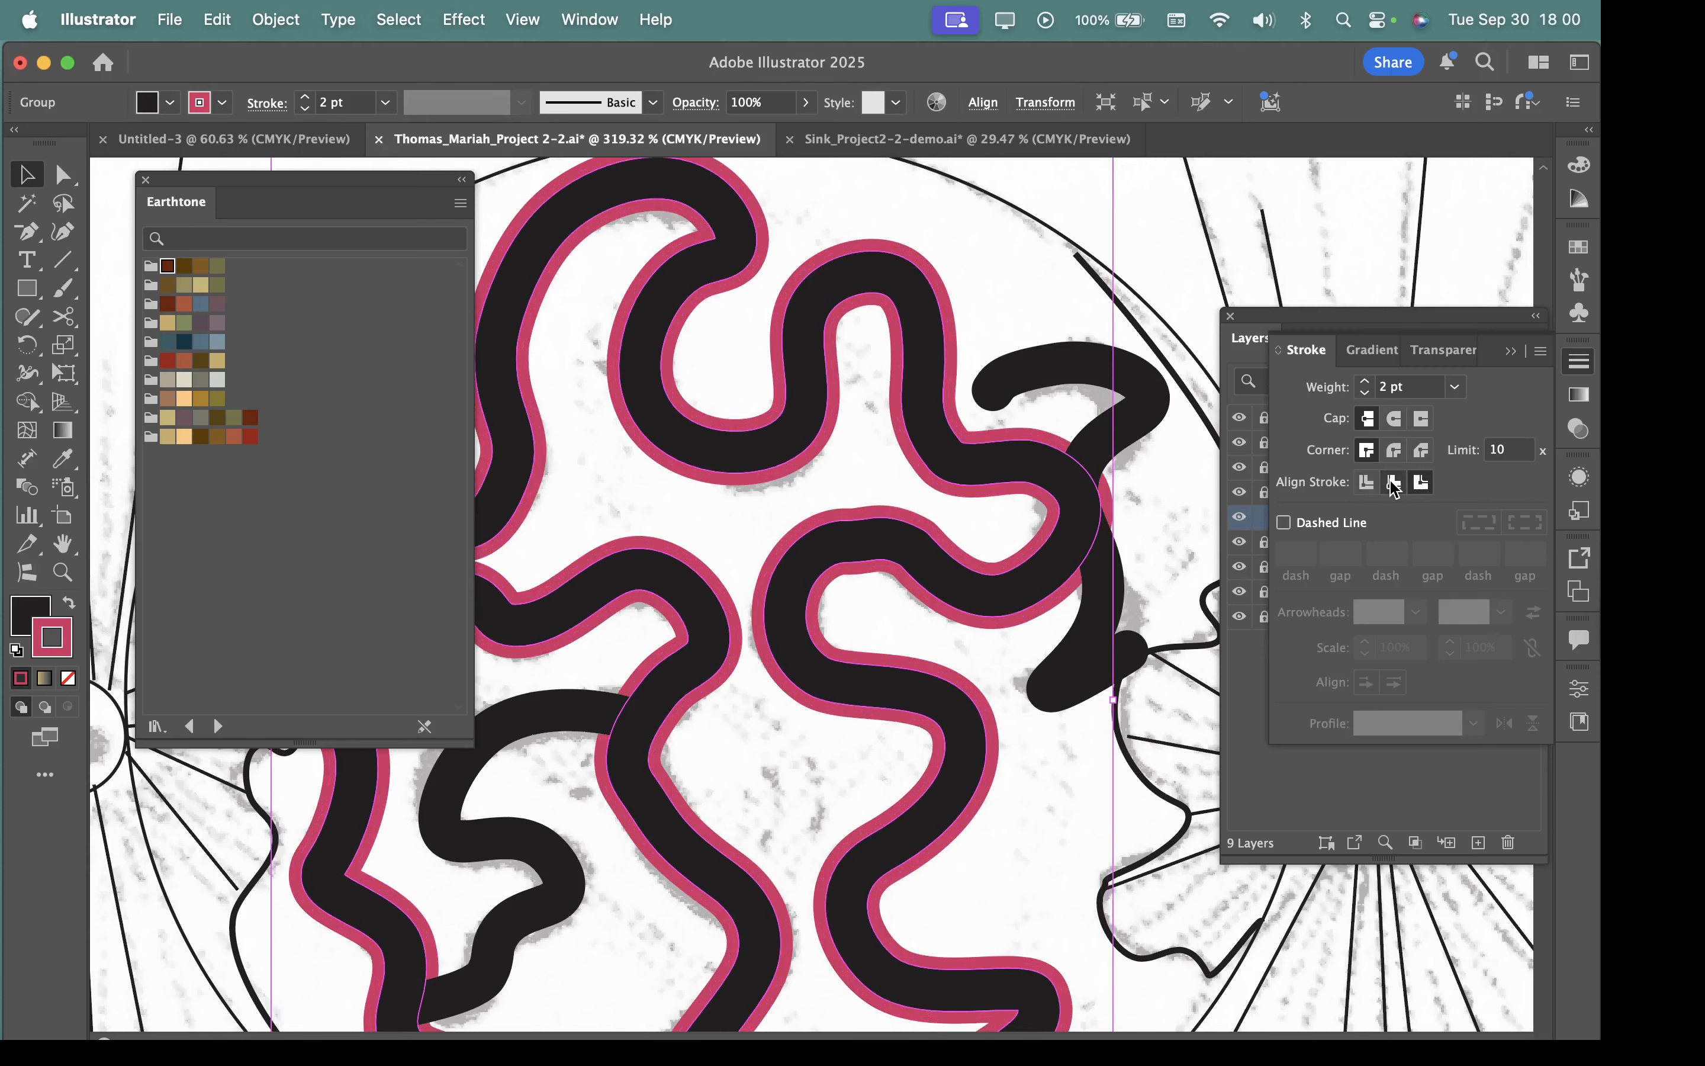
{"action": "left_click", "coordinate": [1391, 484]}
{"action": "left_click", "coordinate": [1367, 484]}
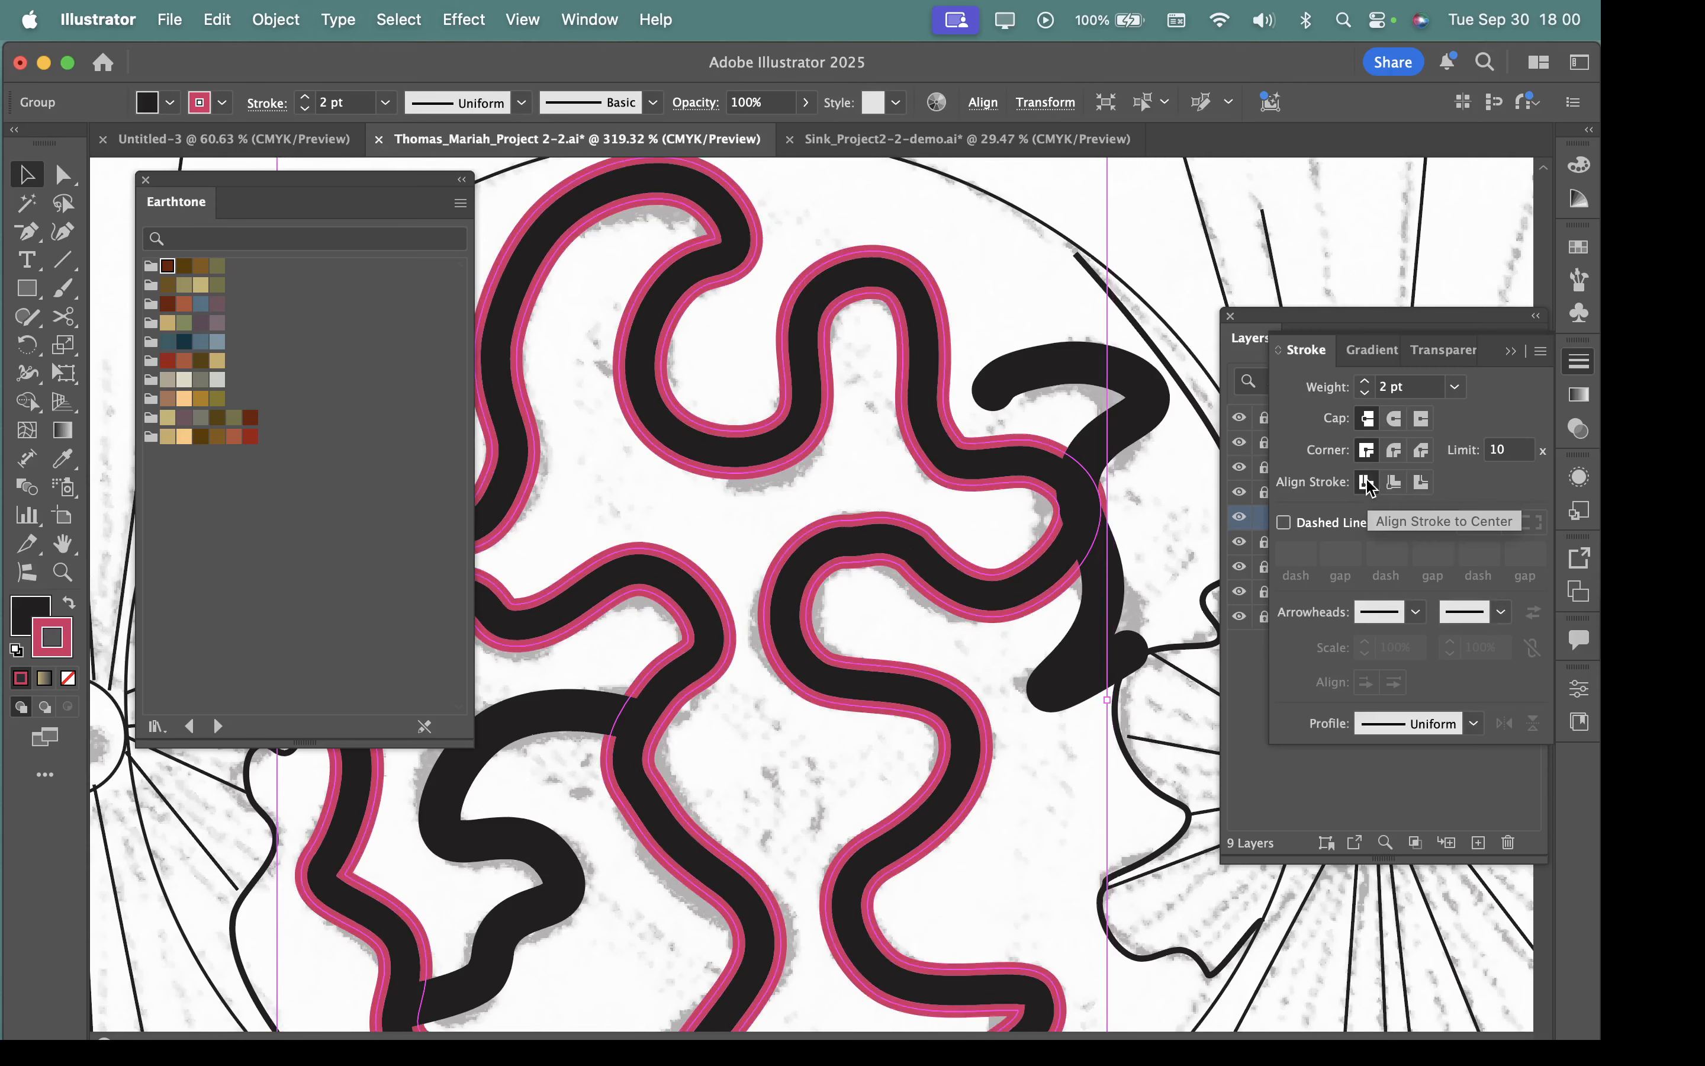
Undo the winding shape's stroke alignment, weight and colour changes back to a black fill without an outline.
{"action": "scroll", "coordinate": [921, 639], "scroll_direction": "down", "scroll_amount": 3}
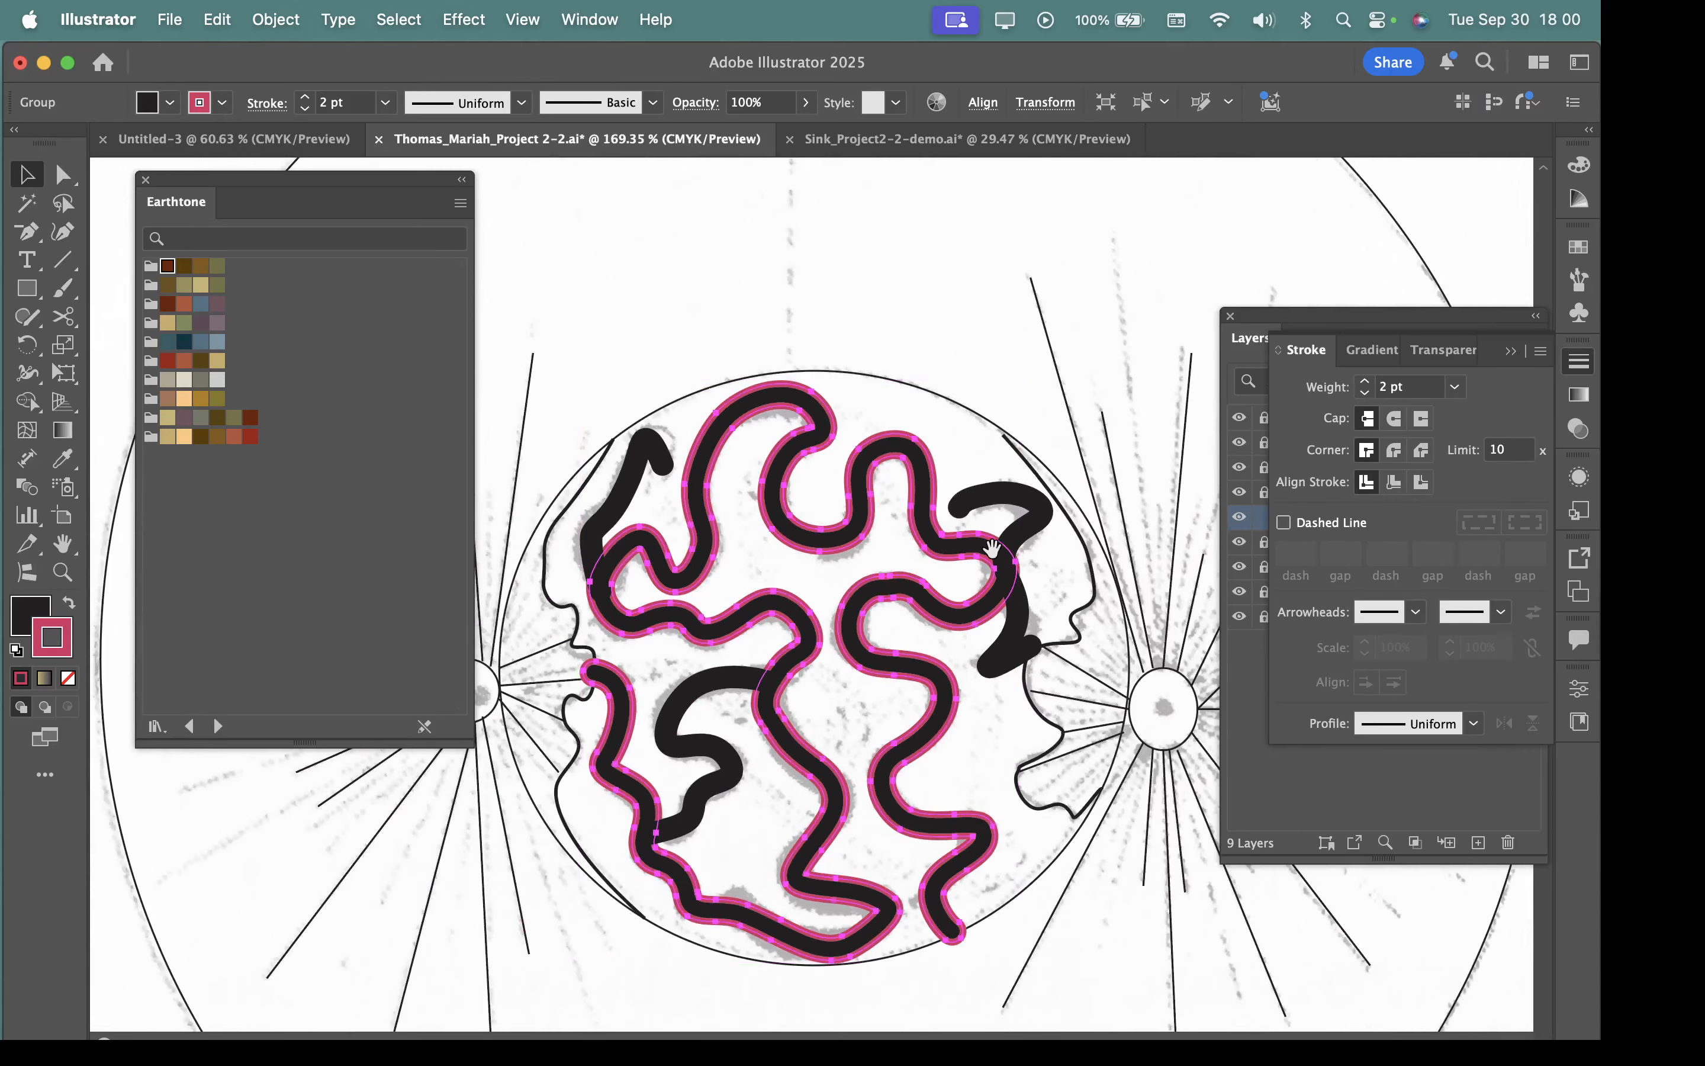
{"action": "left_click", "coordinate": [891, 321]}
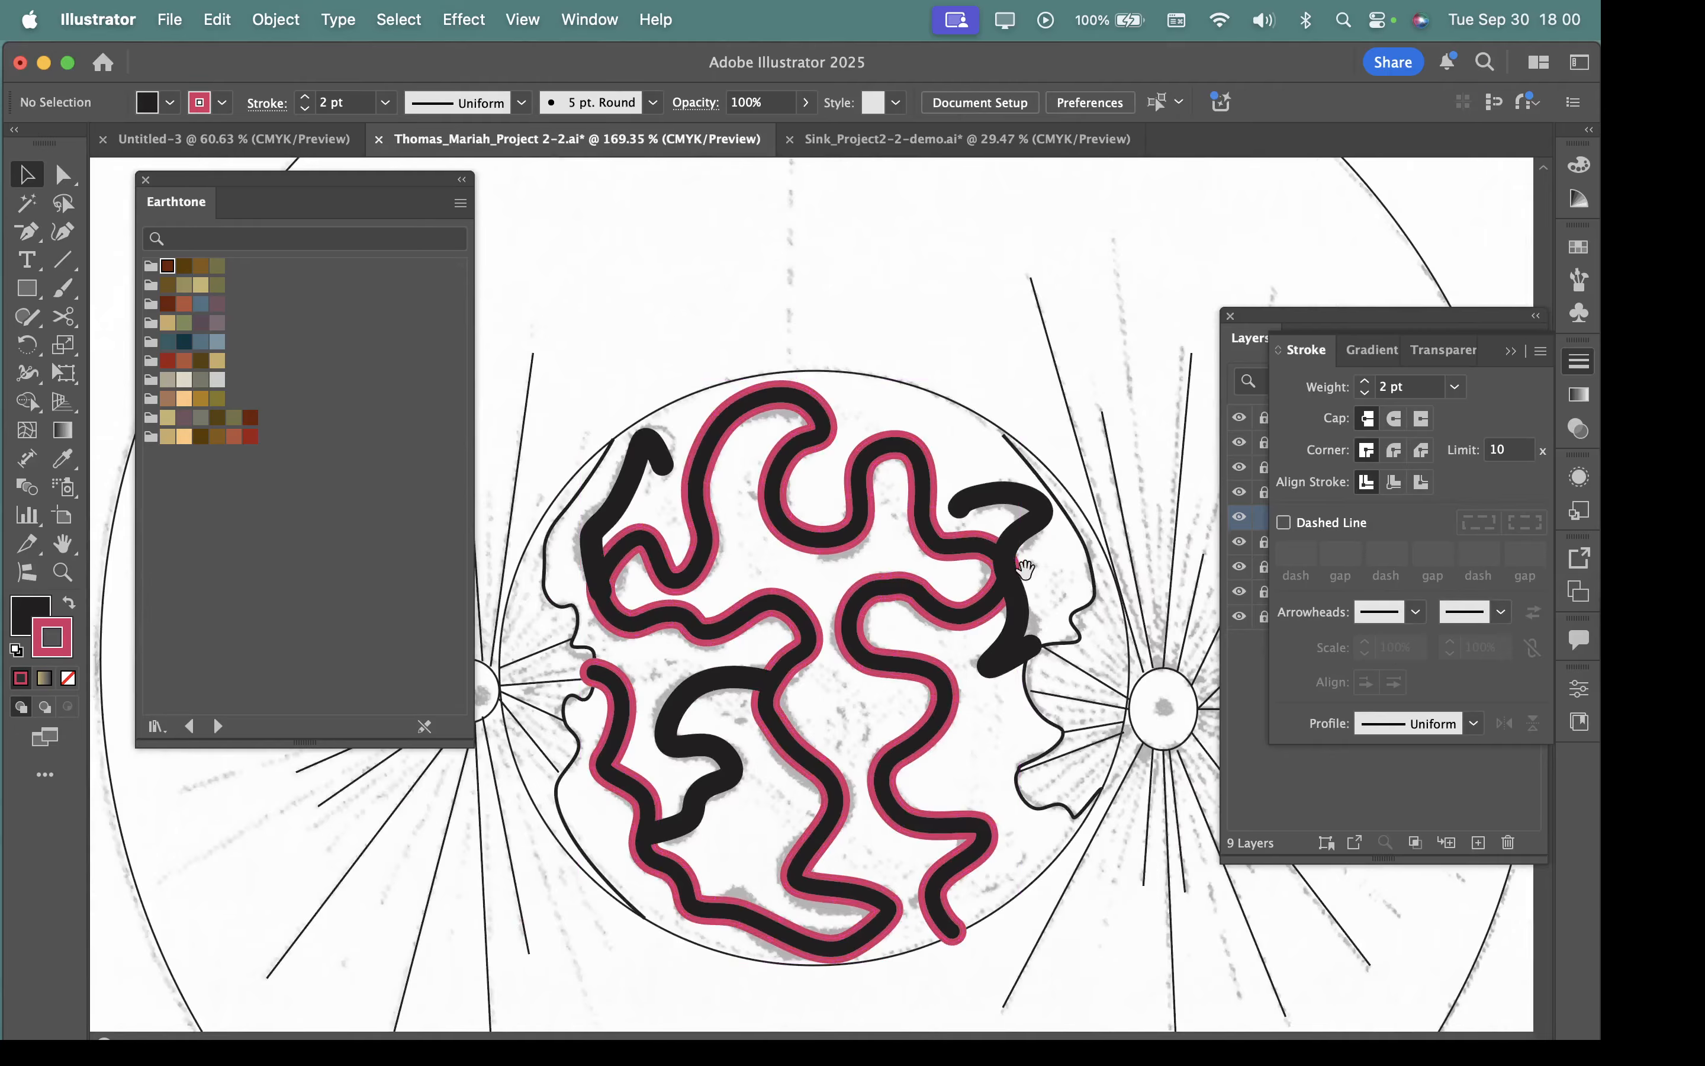
{"action": "scroll", "coordinate": [1025, 569], "scroll_direction": "up", "scroll_amount": 4}
{"action": "scroll", "coordinate": [767, 562], "scroll_direction": "down", "scroll_amount": 2}
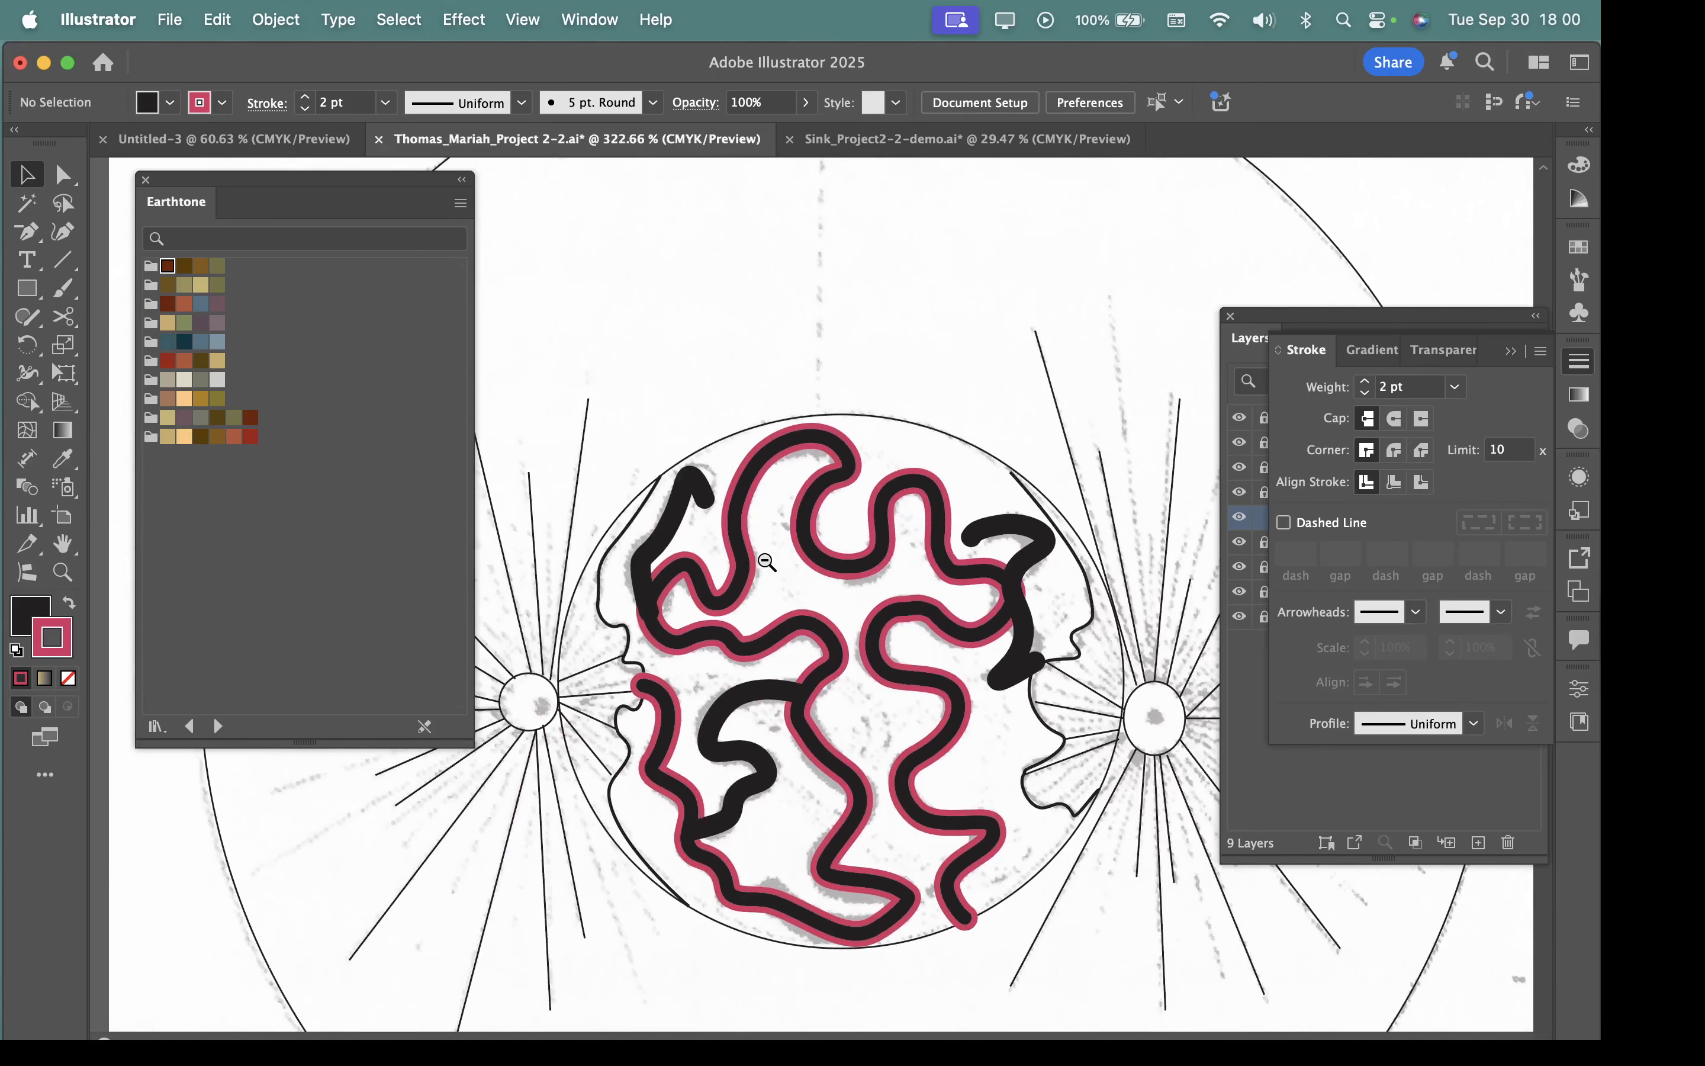
{"action": "left_click", "coordinate": [776, 555]}
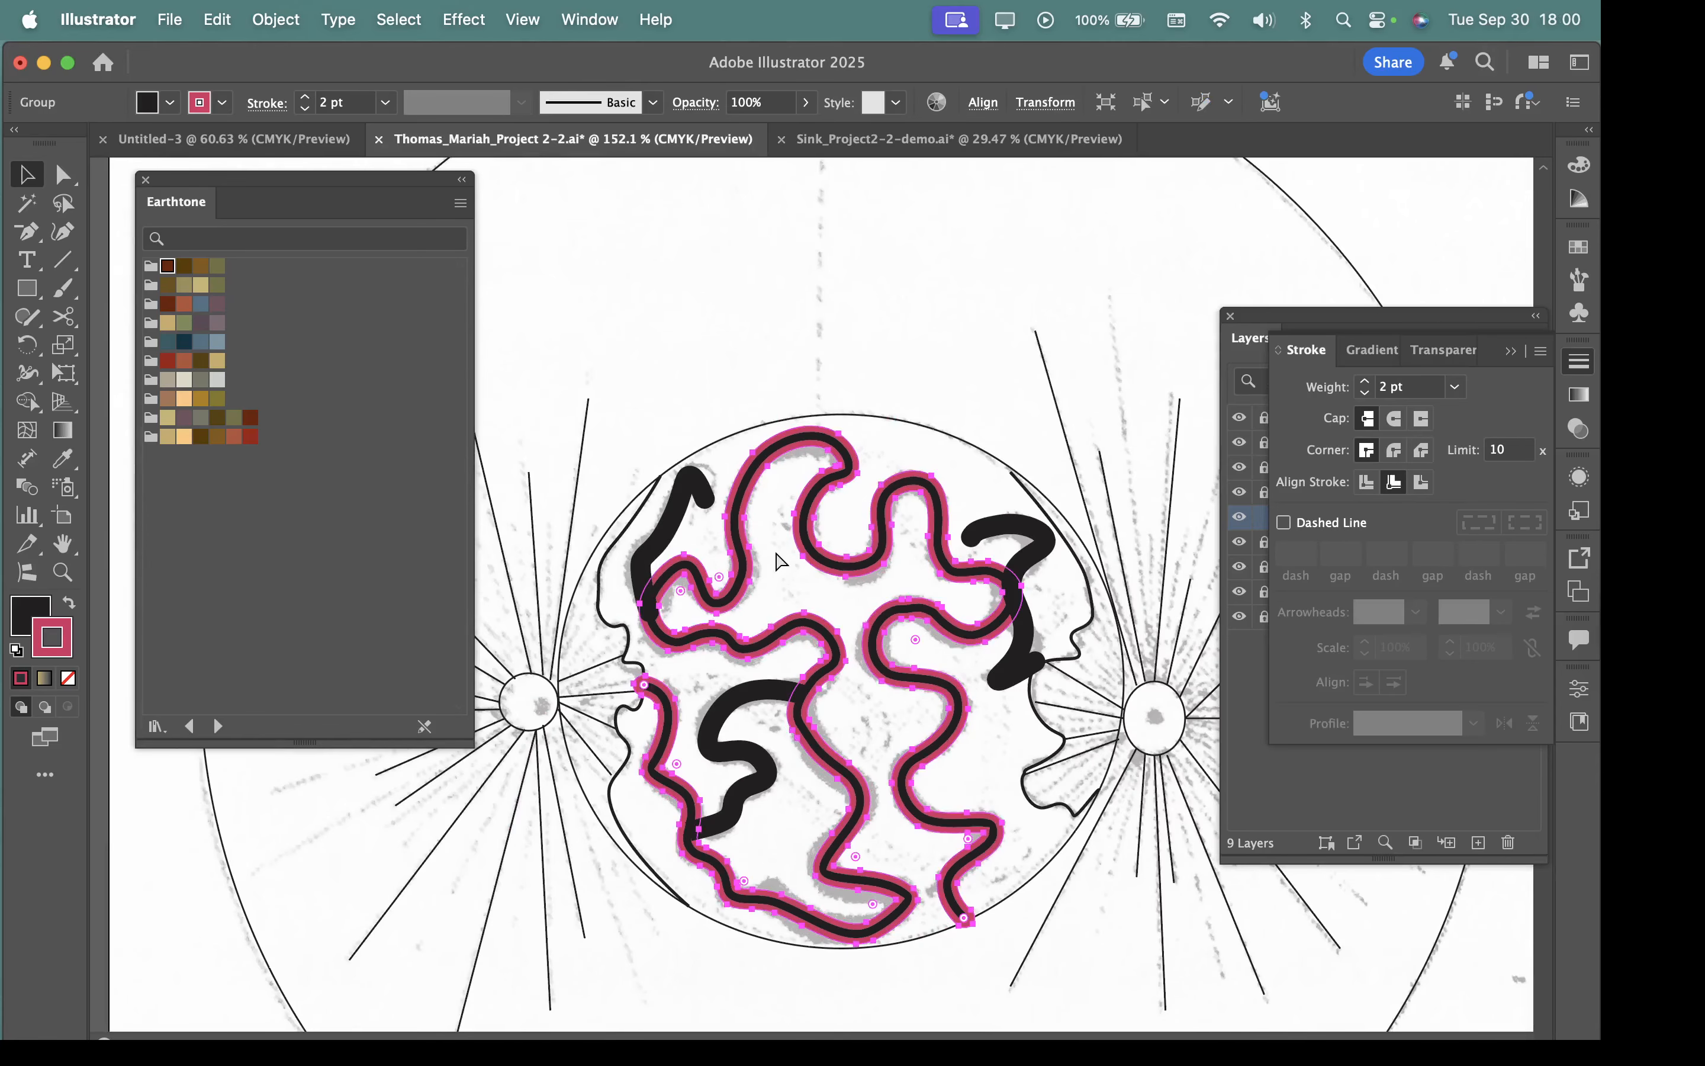
{"action": "key", "text": "alt+super+b"}
{"action": "key", "text": "alt+super+b"}
{"action": "key", "text": "alt+super+b"}
{"action": "key", "text": "alt+super+b"}
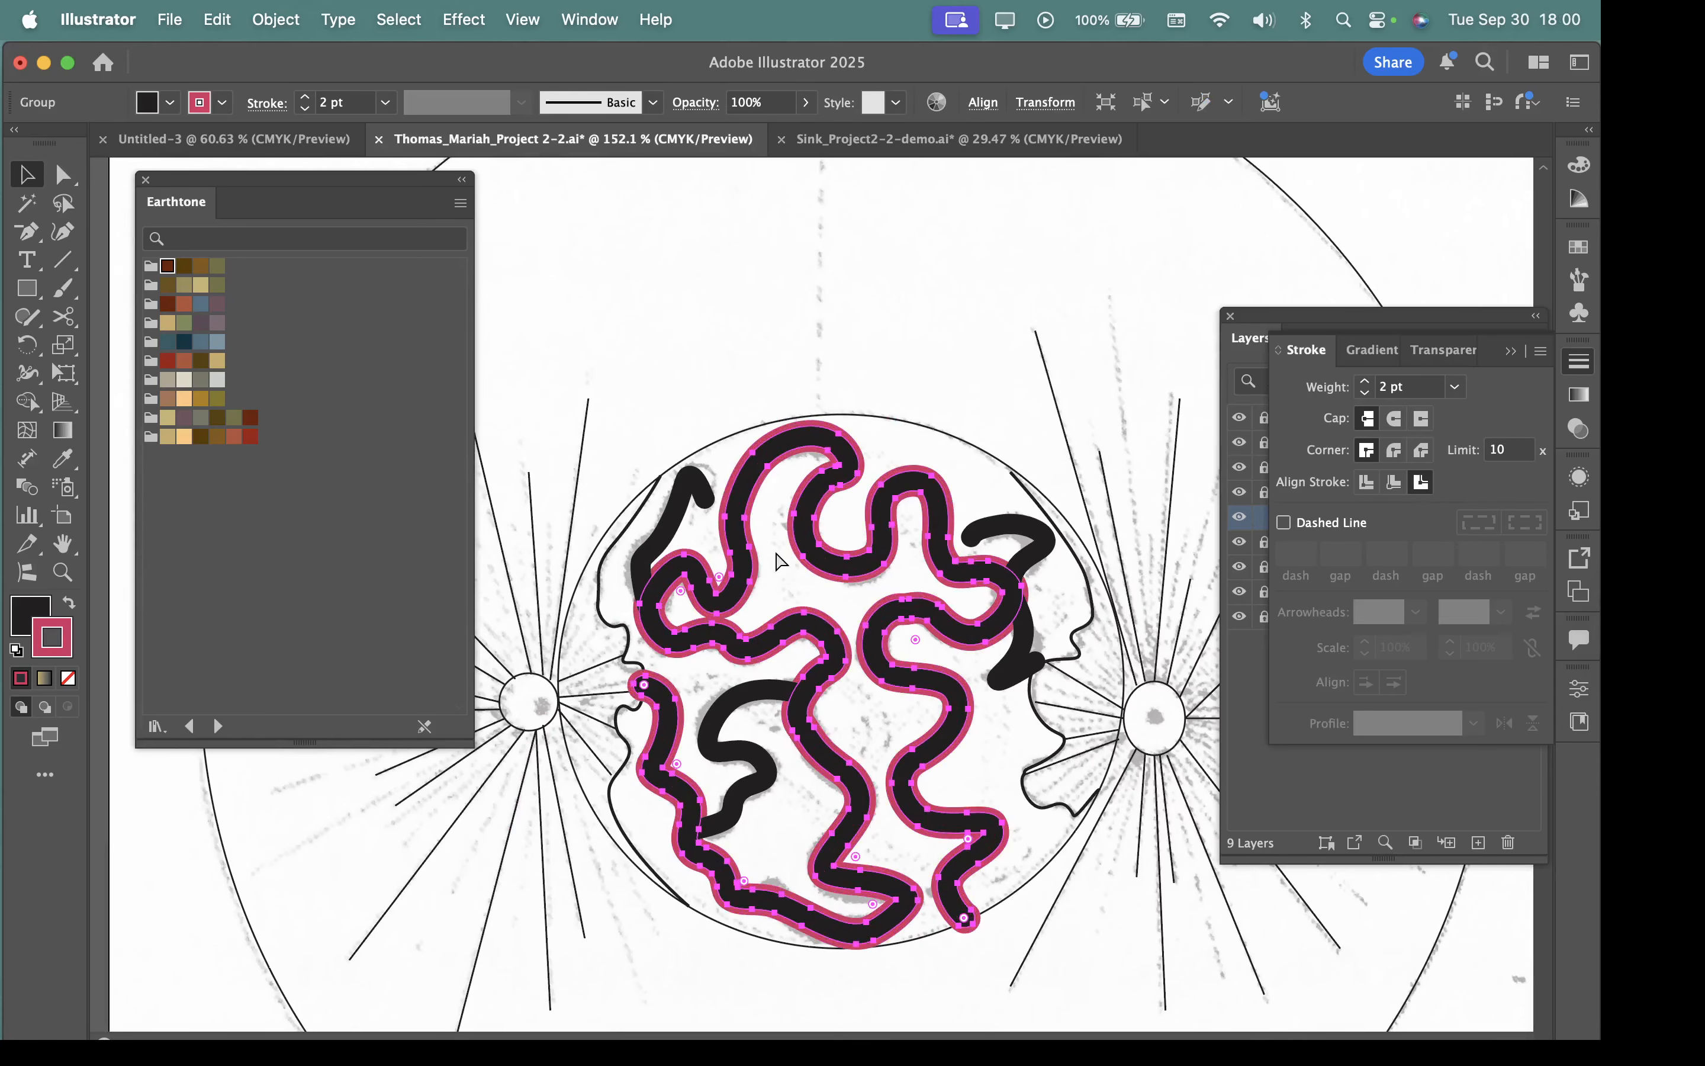
{"action": "key", "text": "super+z"}
{"action": "key", "text": "super+z"}
{"action": "key", "text": "super+z"}
{"action": "key", "text": "super+z"}
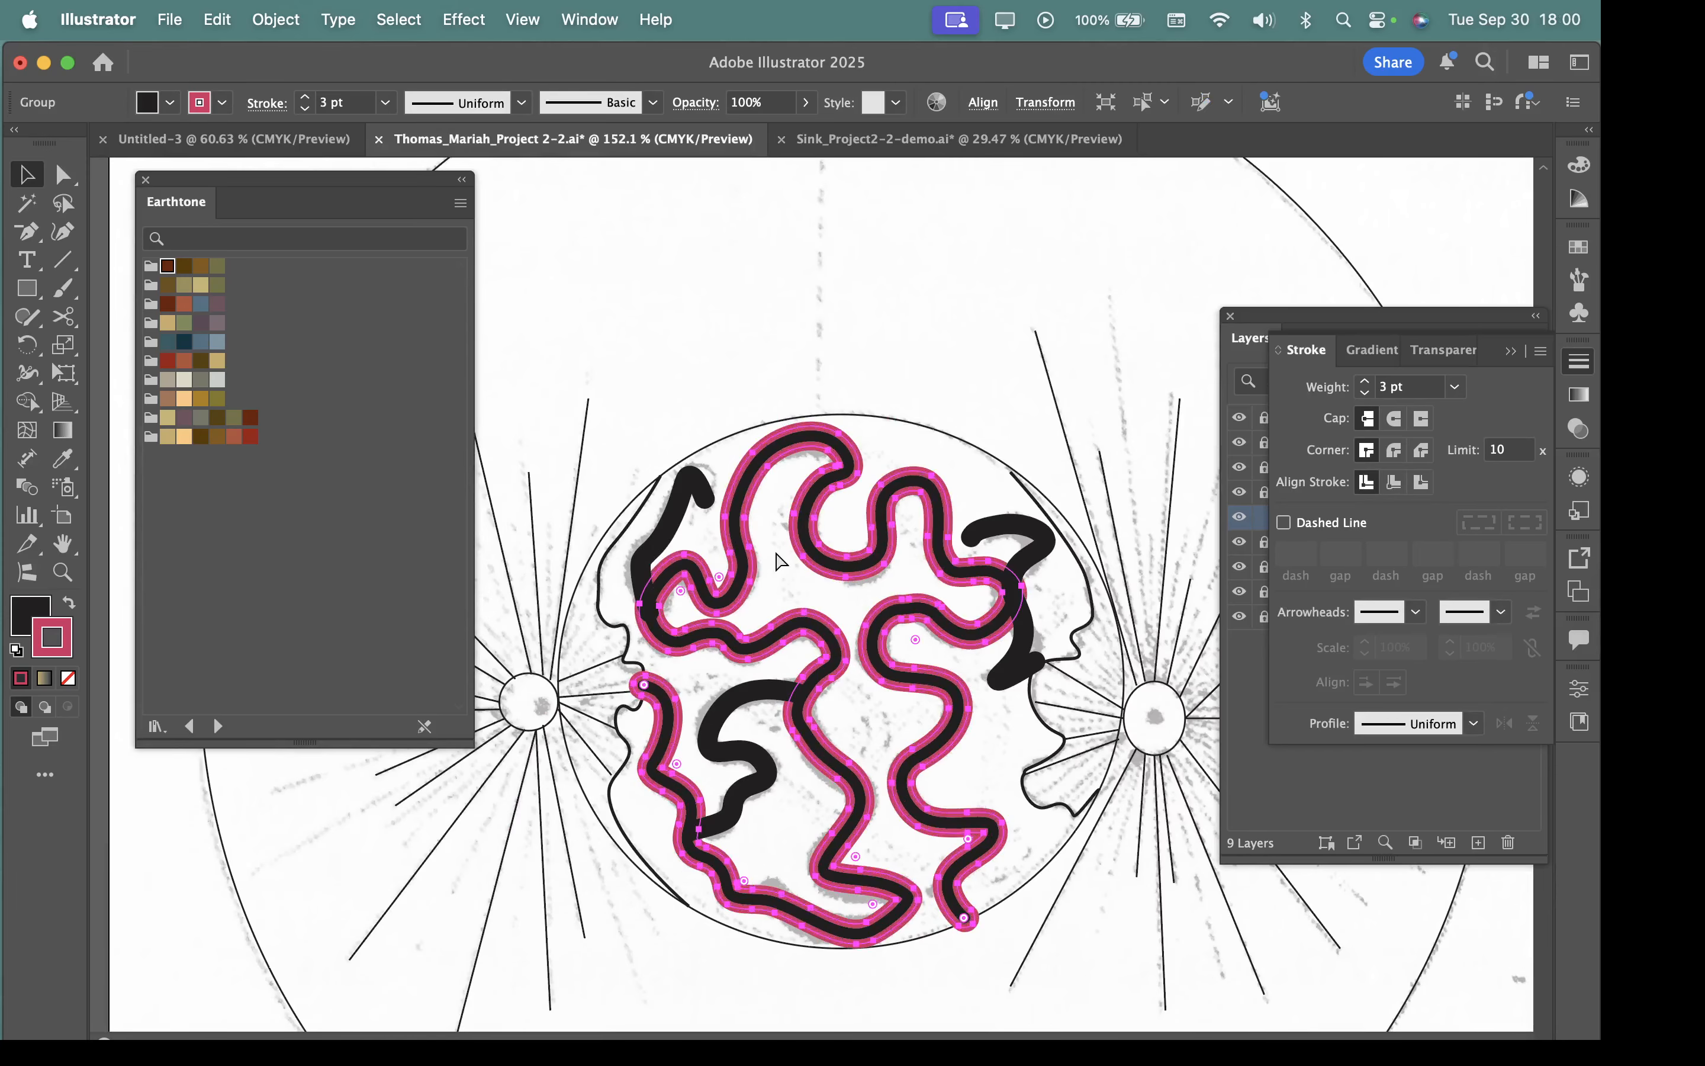
{"action": "key", "text": "super+z"}
{"action": "key", "text": "super+z"}
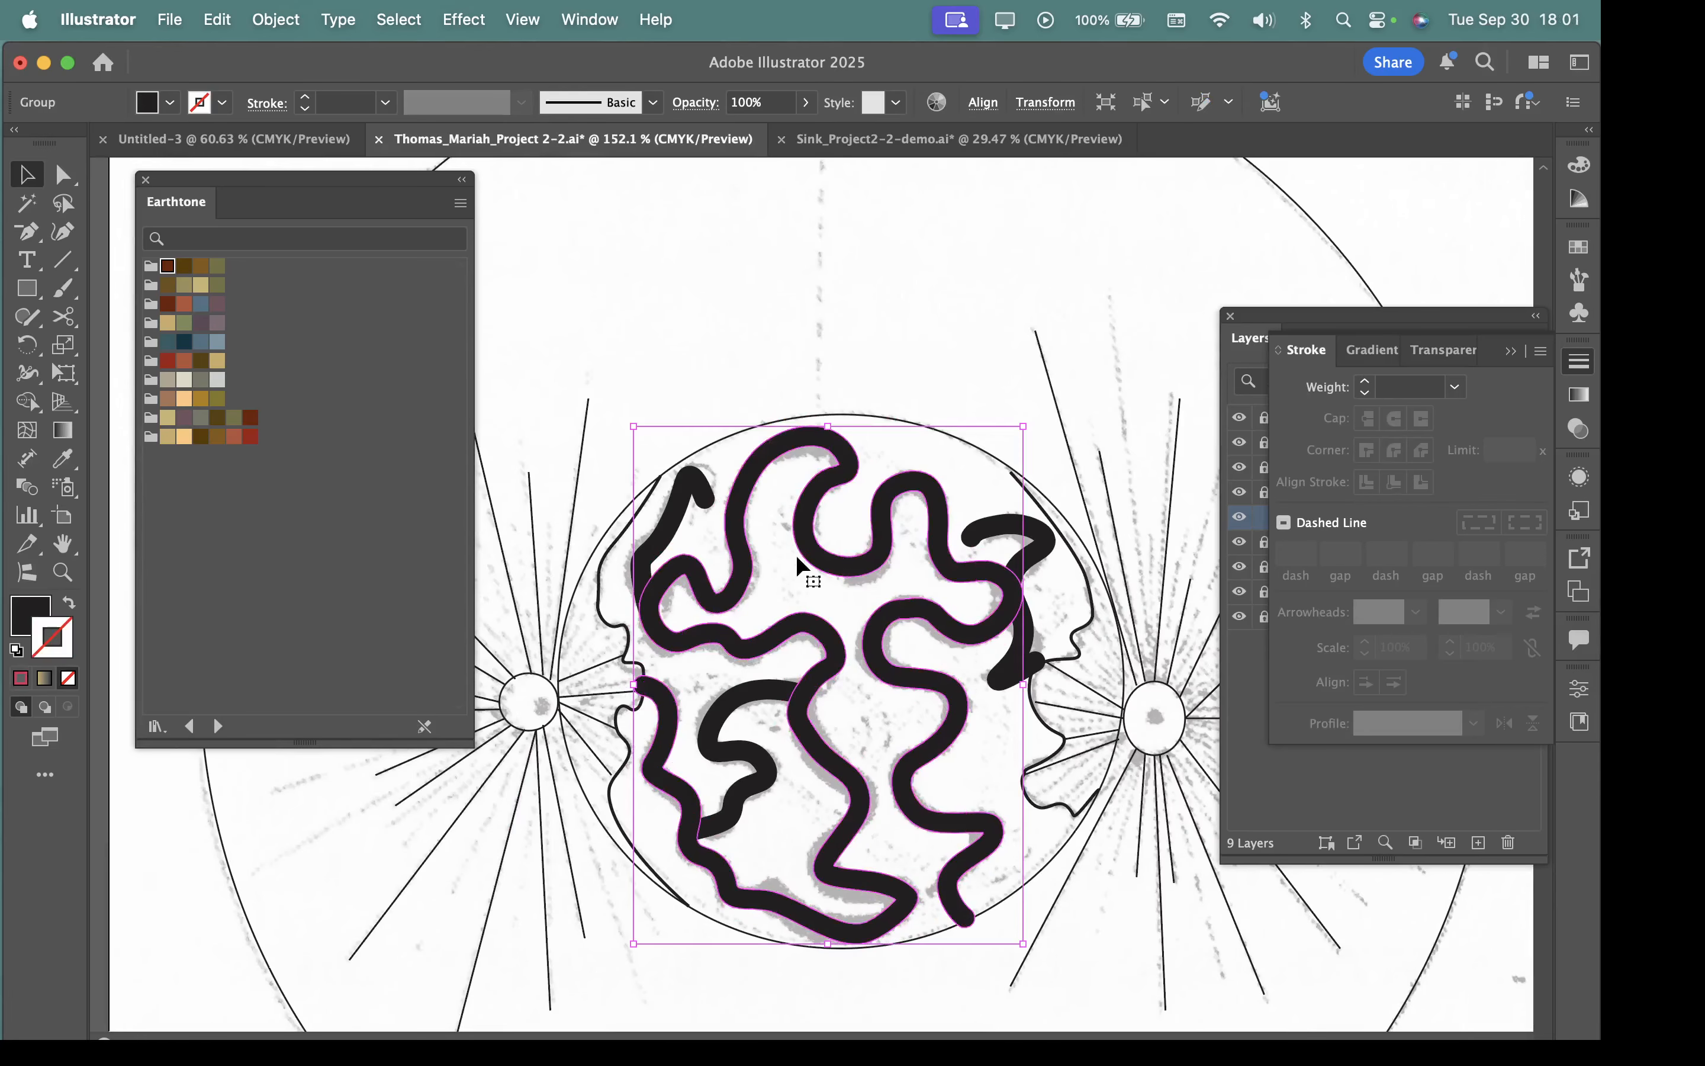
Apply Expand Appearance to the short hooked stroke in the cell's upper left.
{"action": "left_click", "coordinate": [900, 354]}
{"action": "left_click", "coordinate": [844, 465]}
{"action": "left_click_drag", "start_coordinate": [859, 485], "coordinate": [966, 489]}
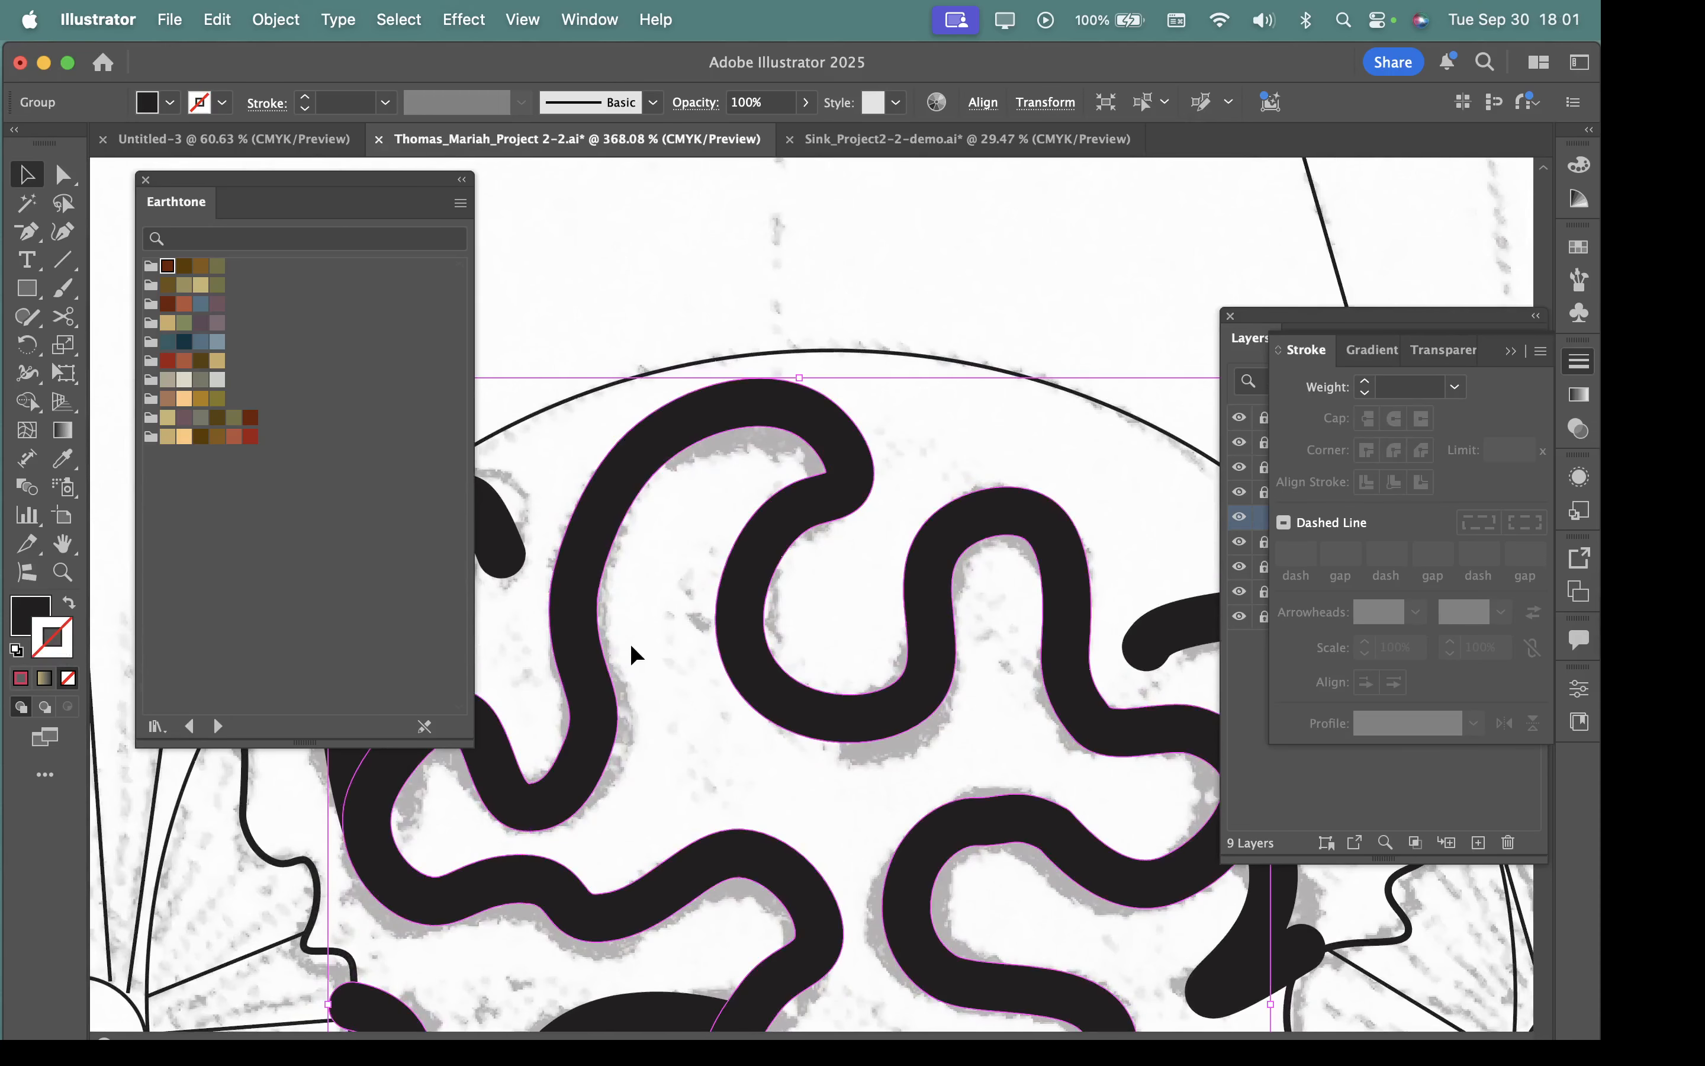
{"action": "left_click_drag", "start_coordinate": [712, 653], "coordinate": [764, 502]}
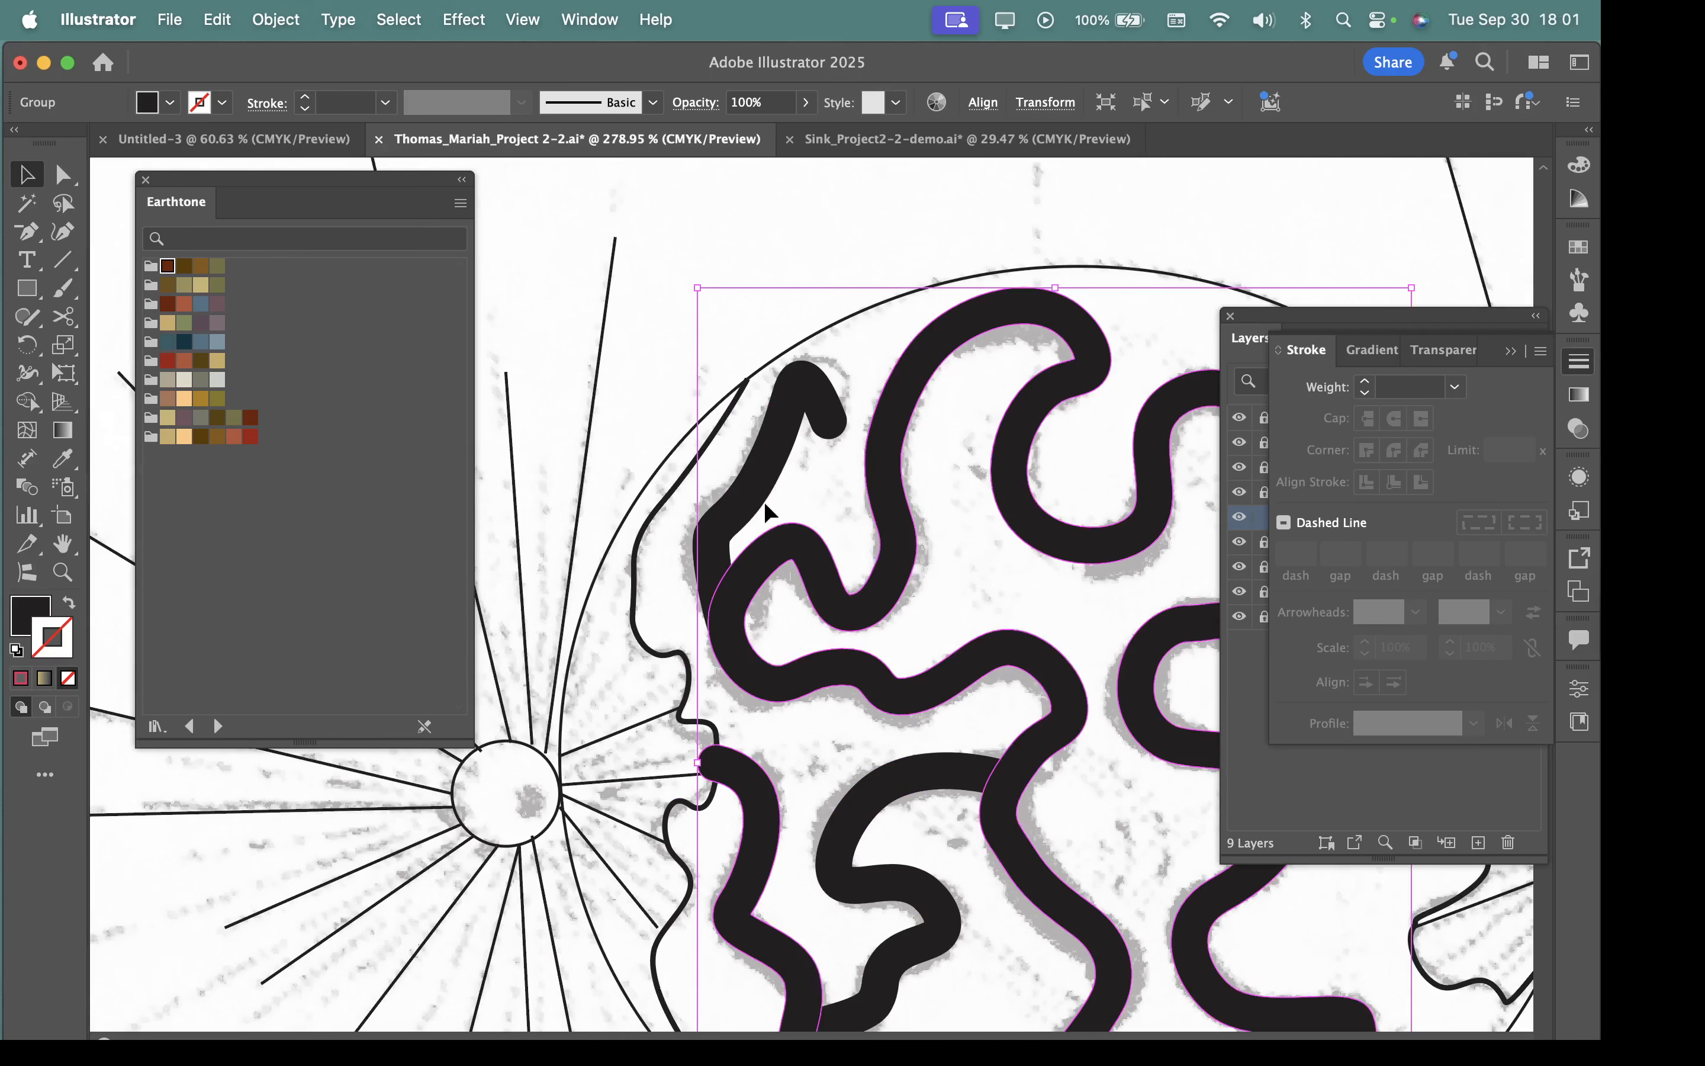
{"action": "left_click", "coordinate": [766, 479]}
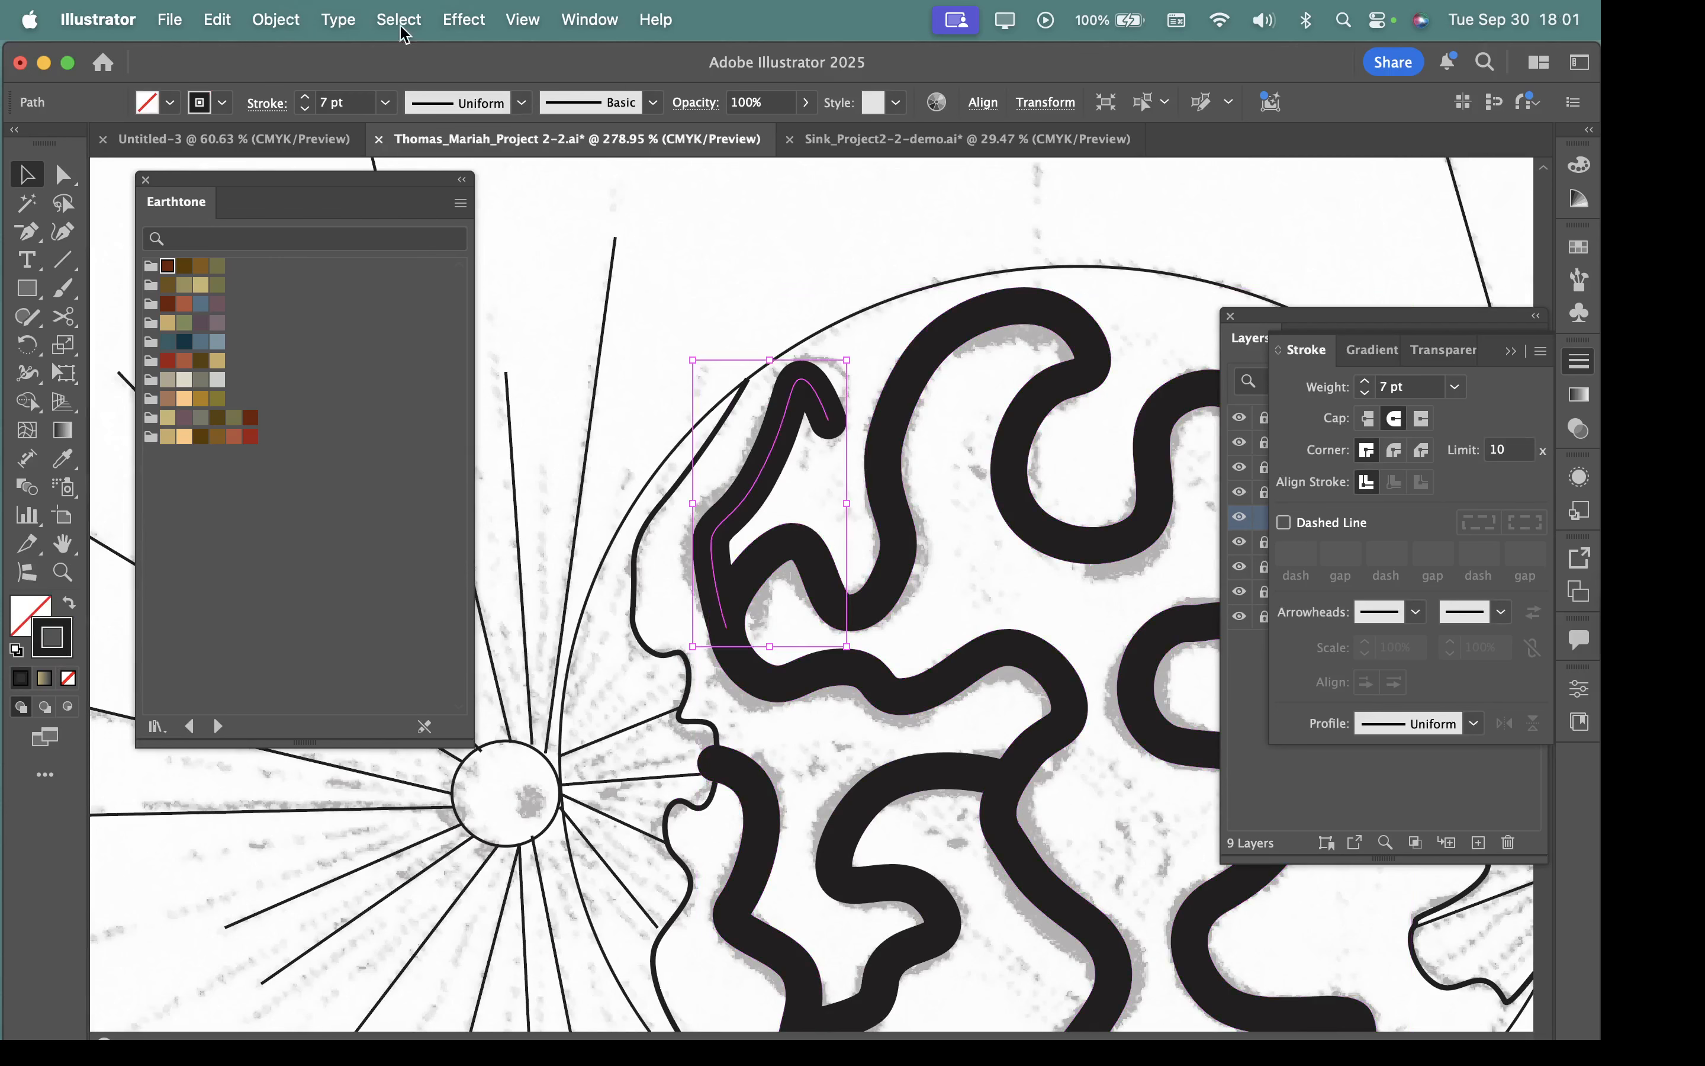
{"action": "left_click", "coordinate": [263, 22]}
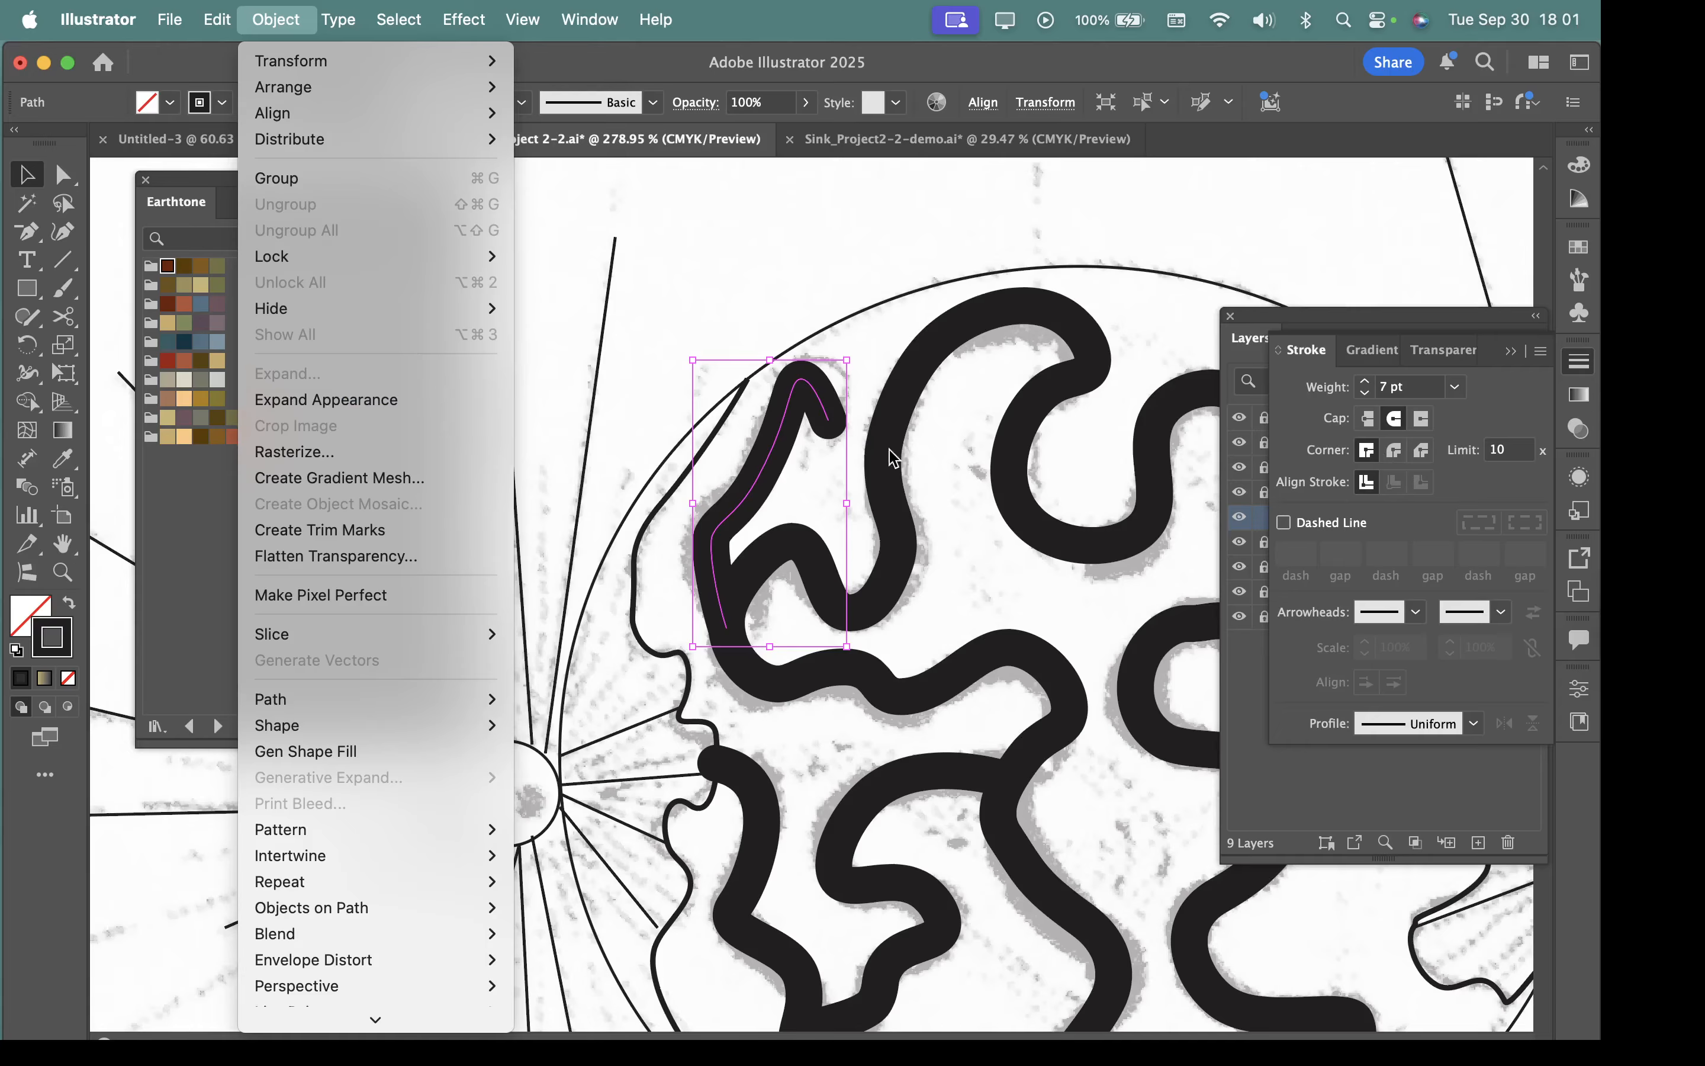
{"action": "left_click", "coordinate": [294, 26]}
{"action": "left_click", "coordinate": [294, 26]}
{"action": "left_click", "coordinate": [296, 406]}
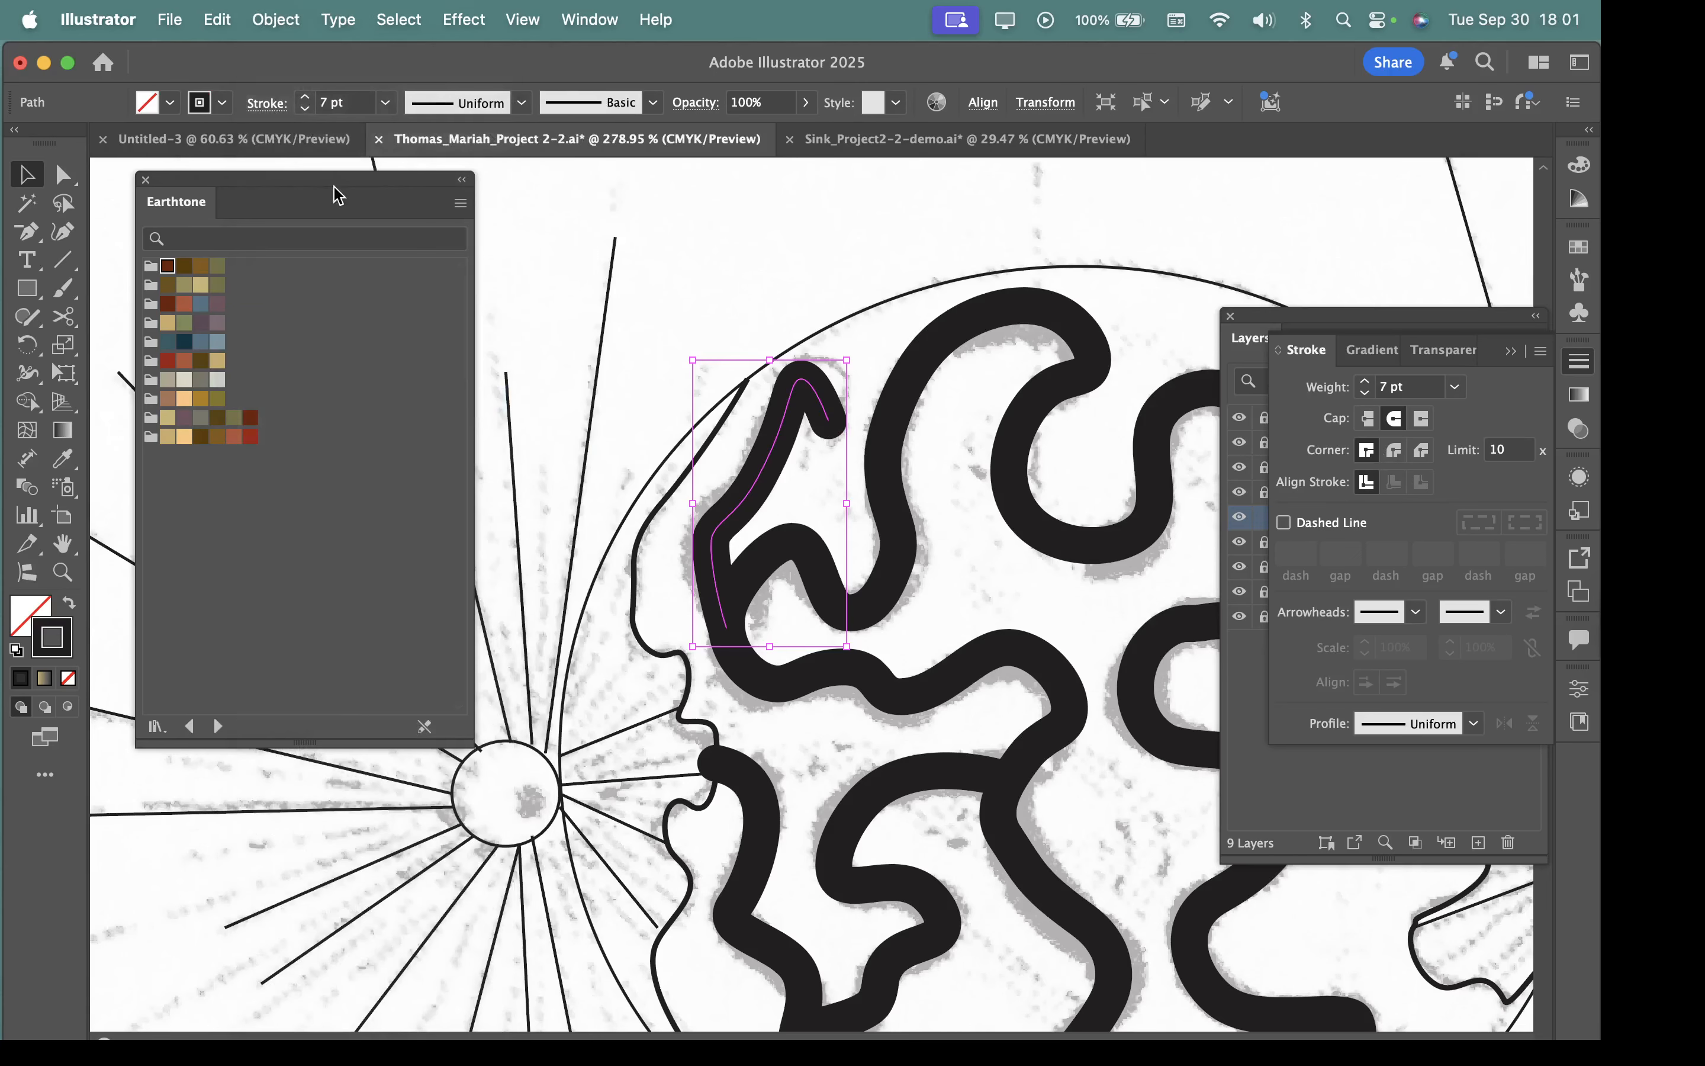
Expand the short hooked upper-left stroke into a filled shape.
{"action": "left_click", "coordinate": [276, 23]}
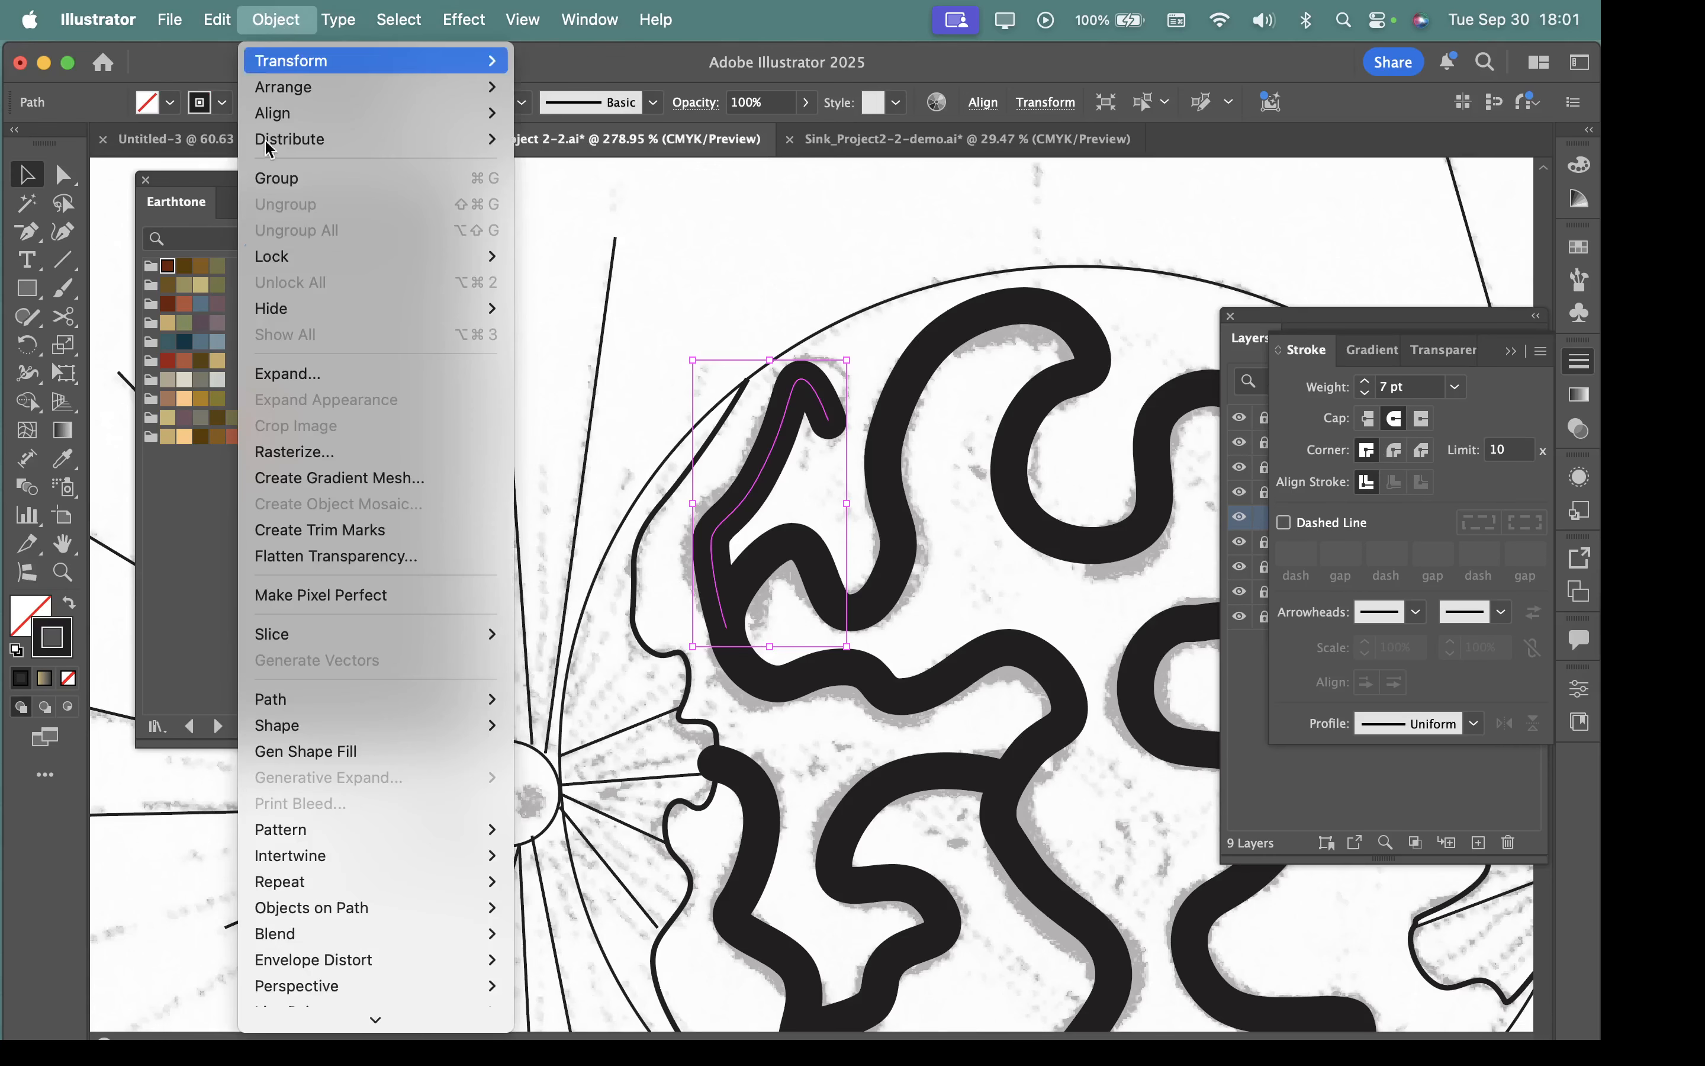
{"action": "left_click", "coordinate": [282, 382]}
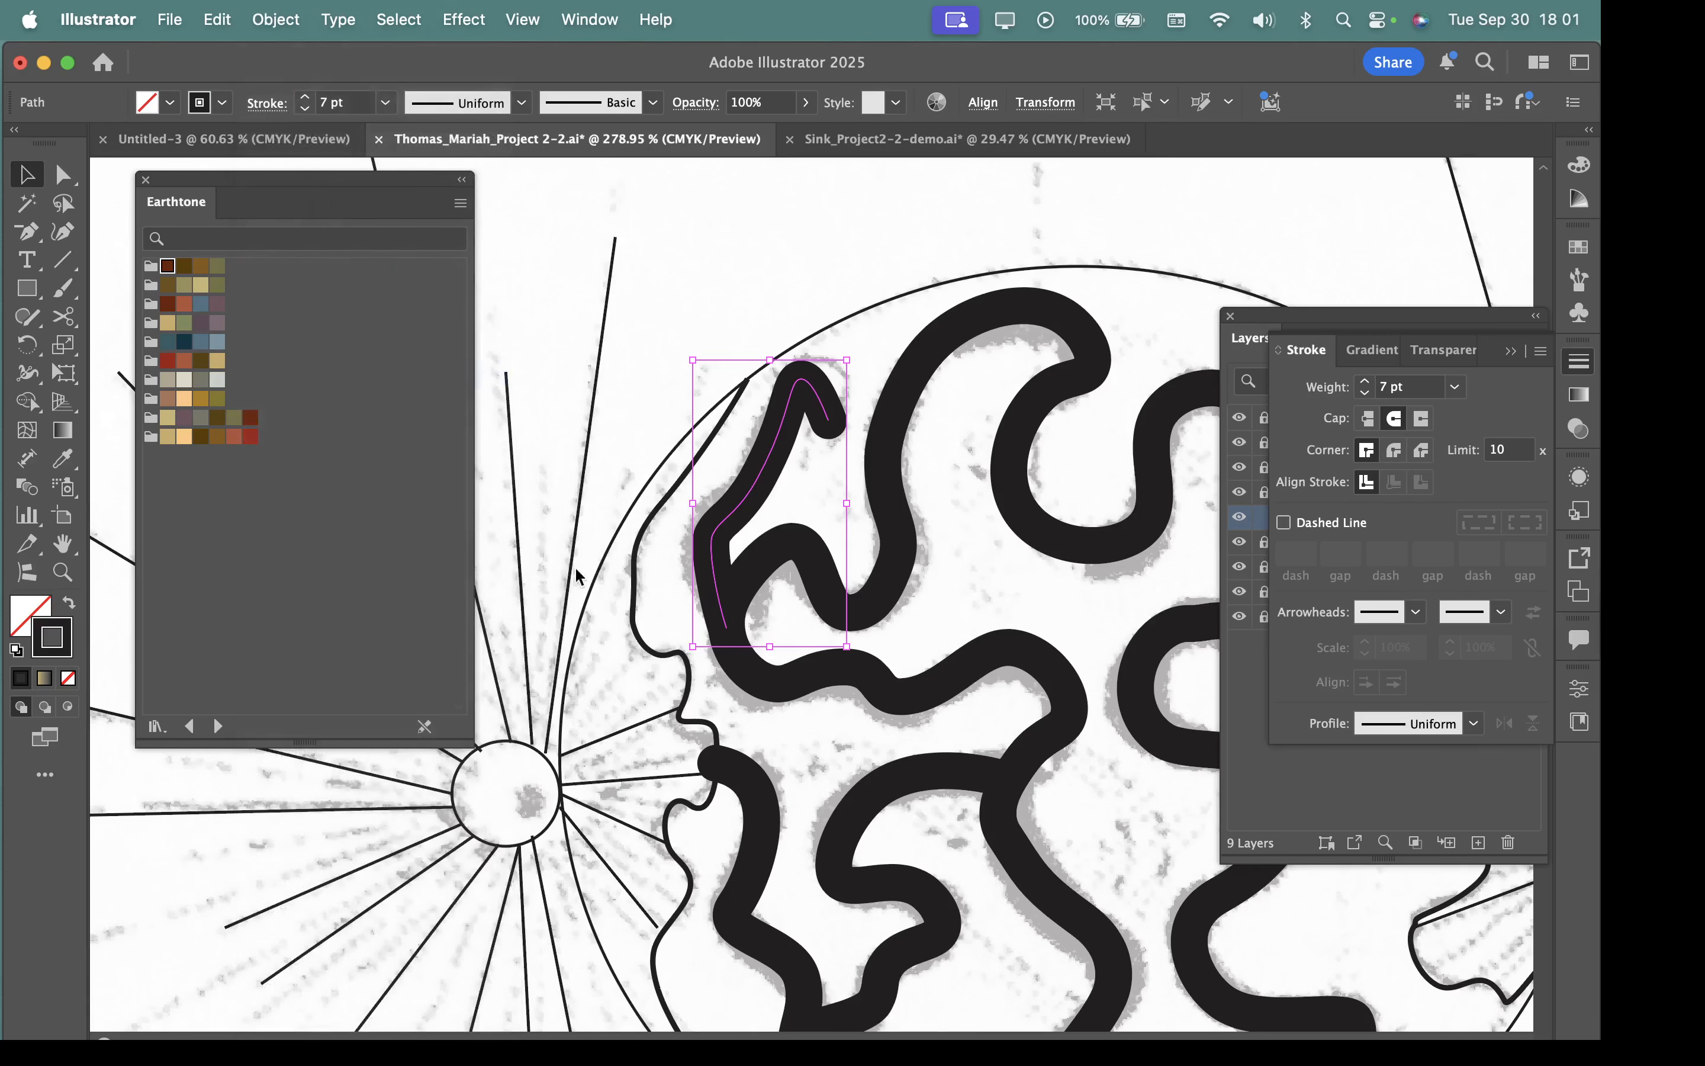
{"action": "left_click", "coordinate": [900, 707]}
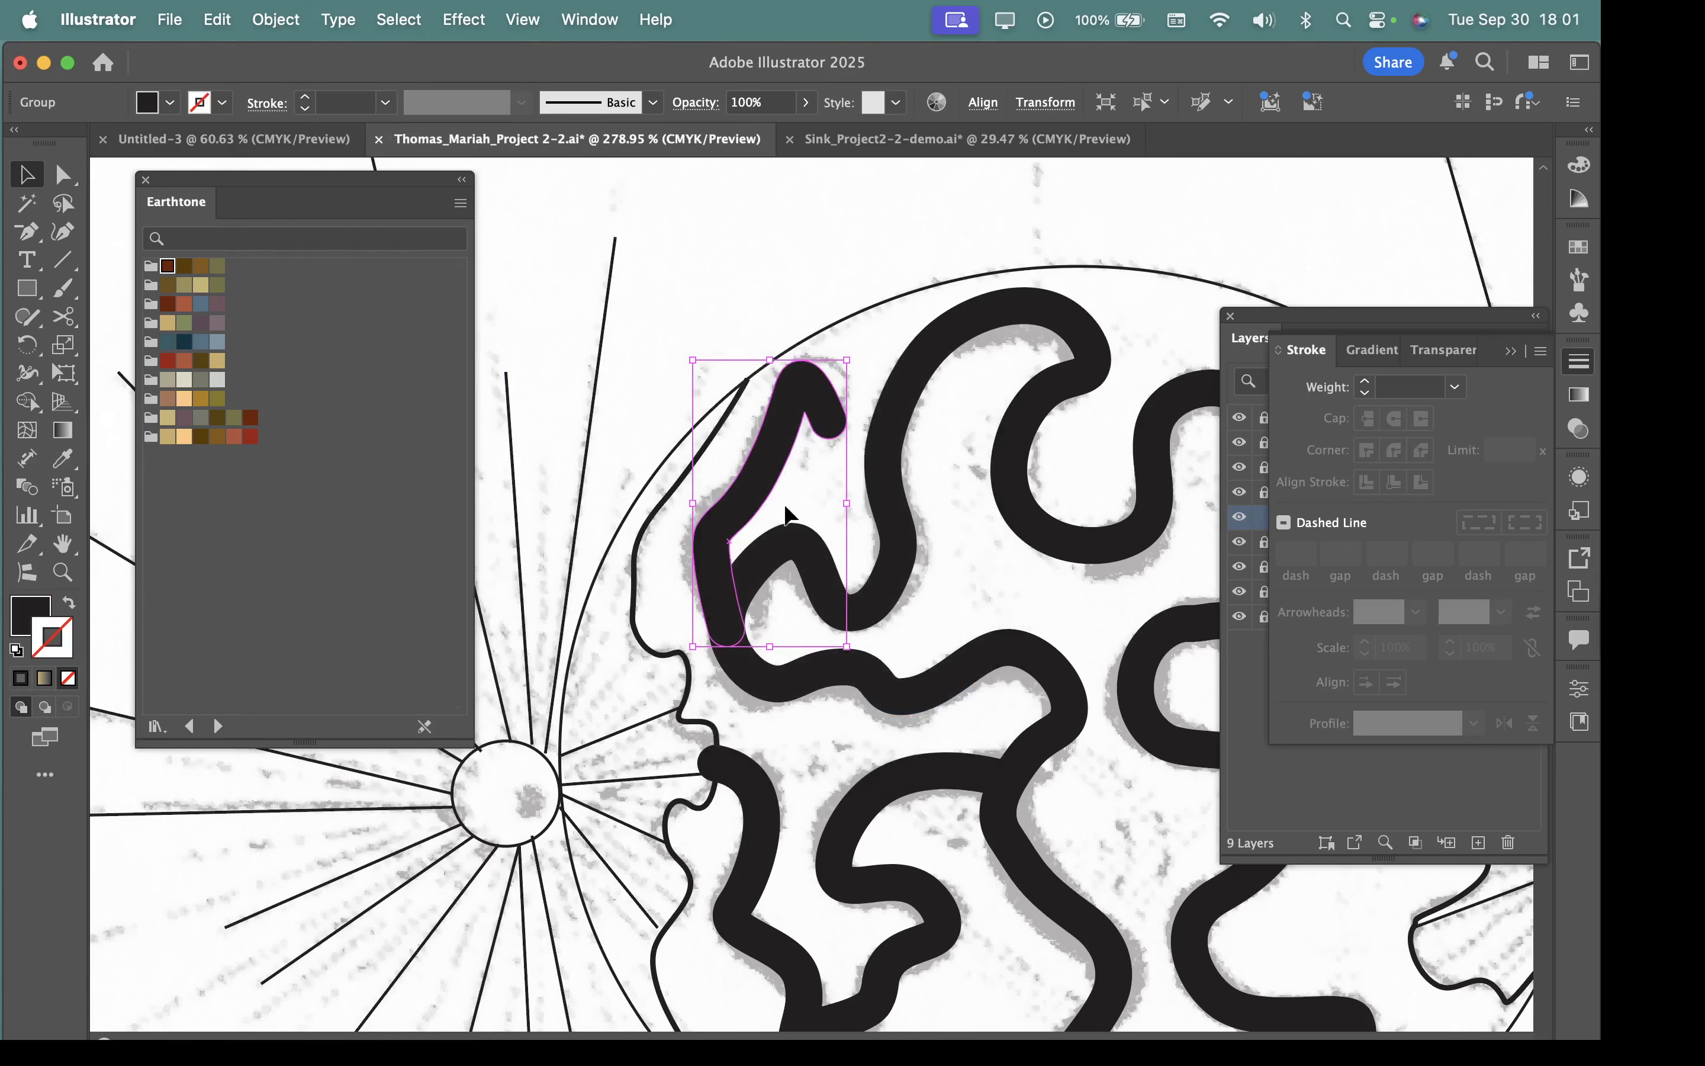
Expand the fill and stroke of the S-shaped 7 pt inner path in the cell's lower left into a filled shape.
{"action": "scroll", "coordinate": [775, 556], "scroll_direction": "up", "scroll_amount": 3}
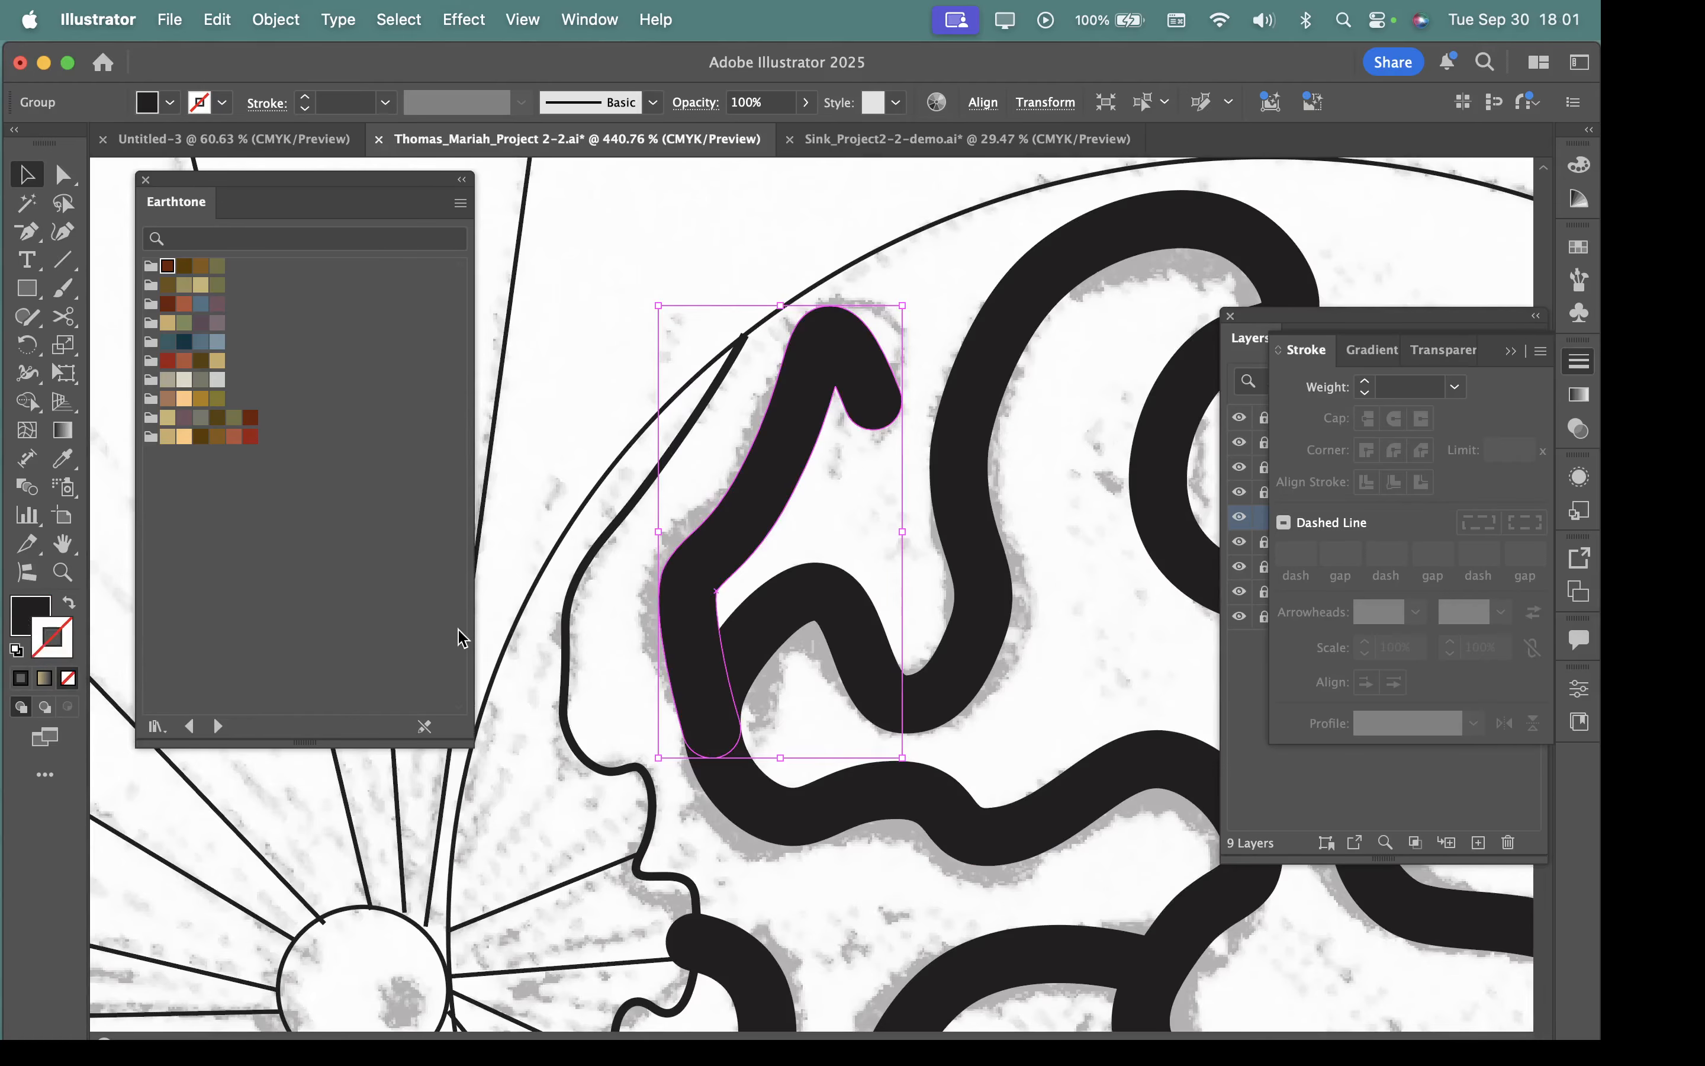
{"action": "left_click_drag", "start_coordinate": [868, 665], "coordinate": [663, 609]}
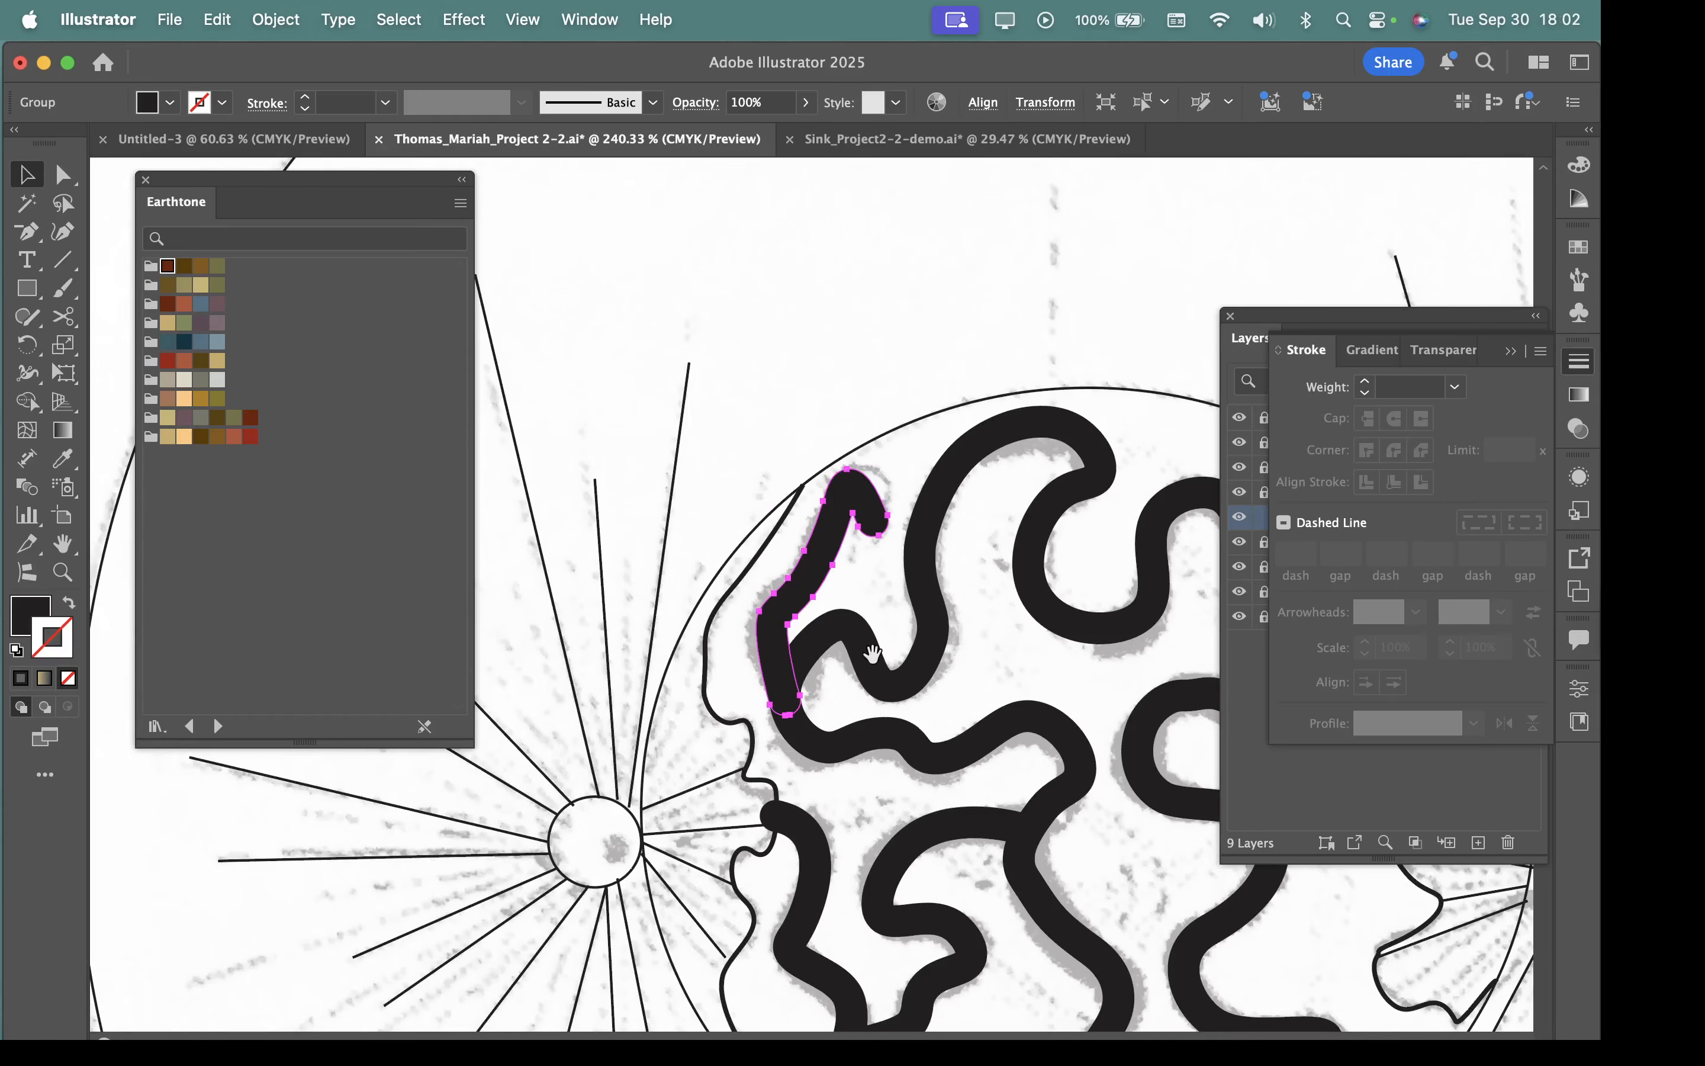
{"action": "scroll", "coordinate": [874, 656], "scroll_direction": "down", "scroll_amount": 10}
{"action": "scroll", "coordinate": [874, 656], "scroll_direction": "right", "scroll_amount": 8}
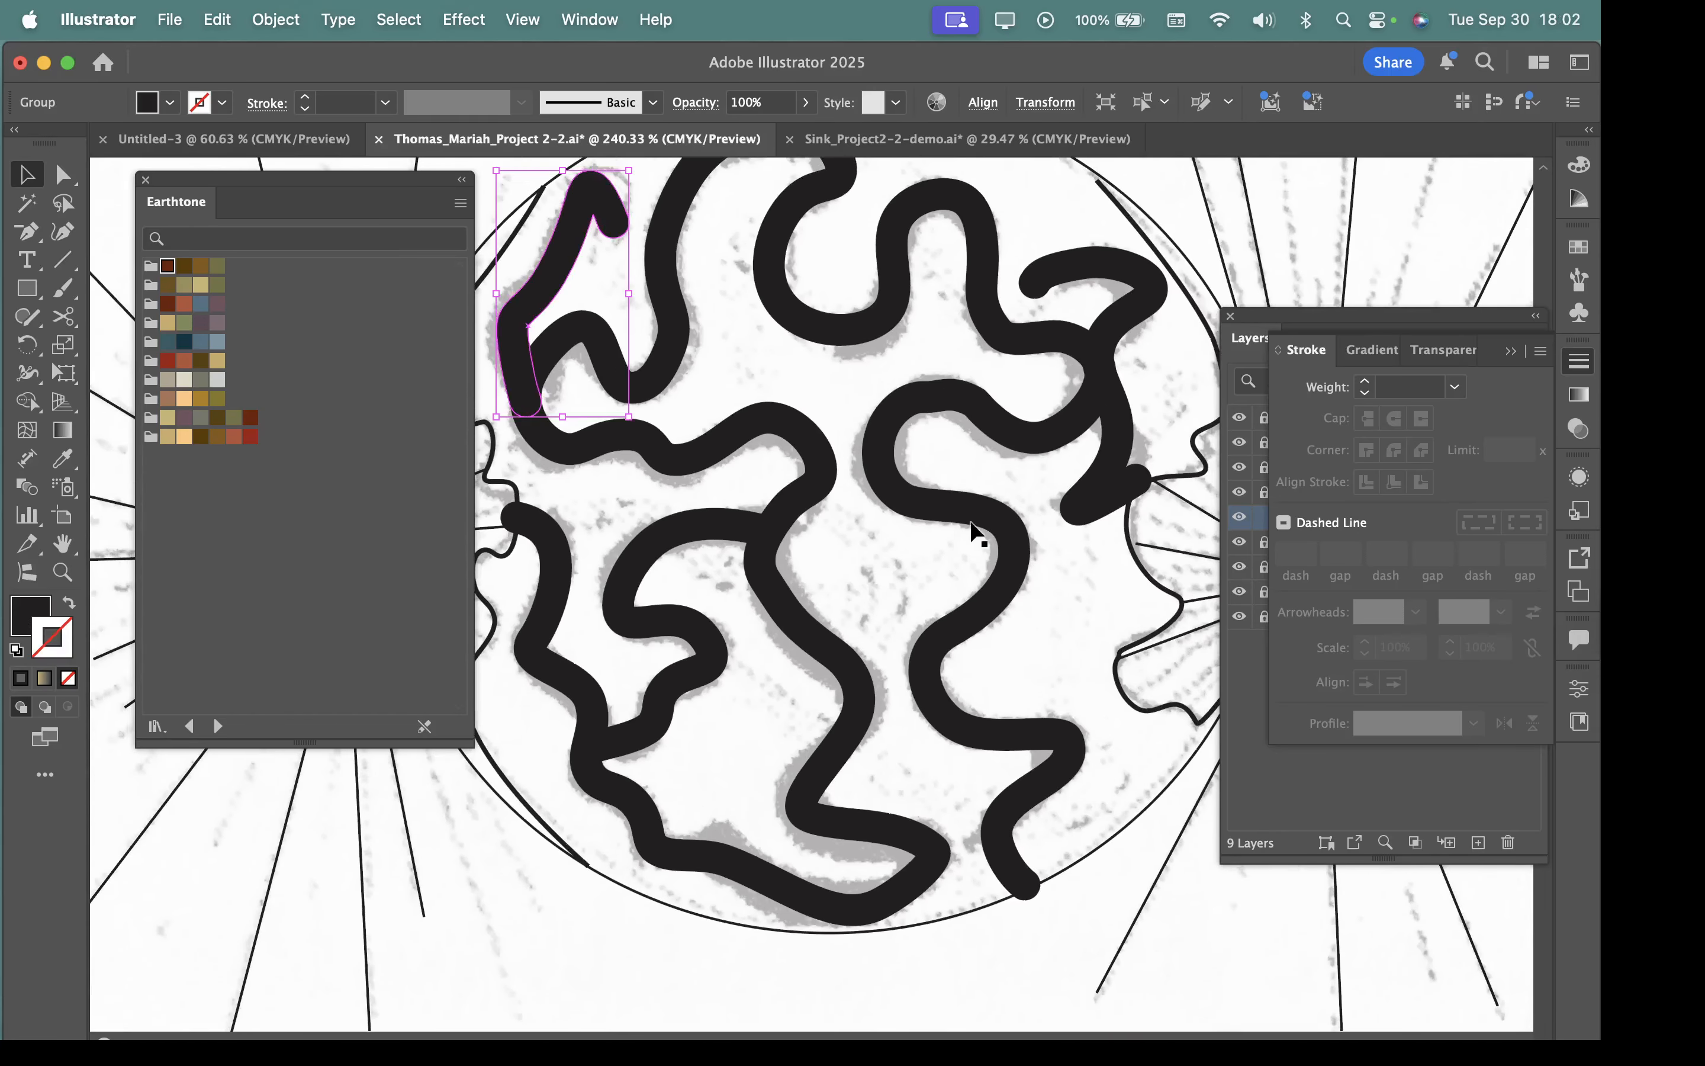
{"action": "left_click", "coordinate": [559, 592]}
{"action": "left_click", "coordinate": [639, 596]}
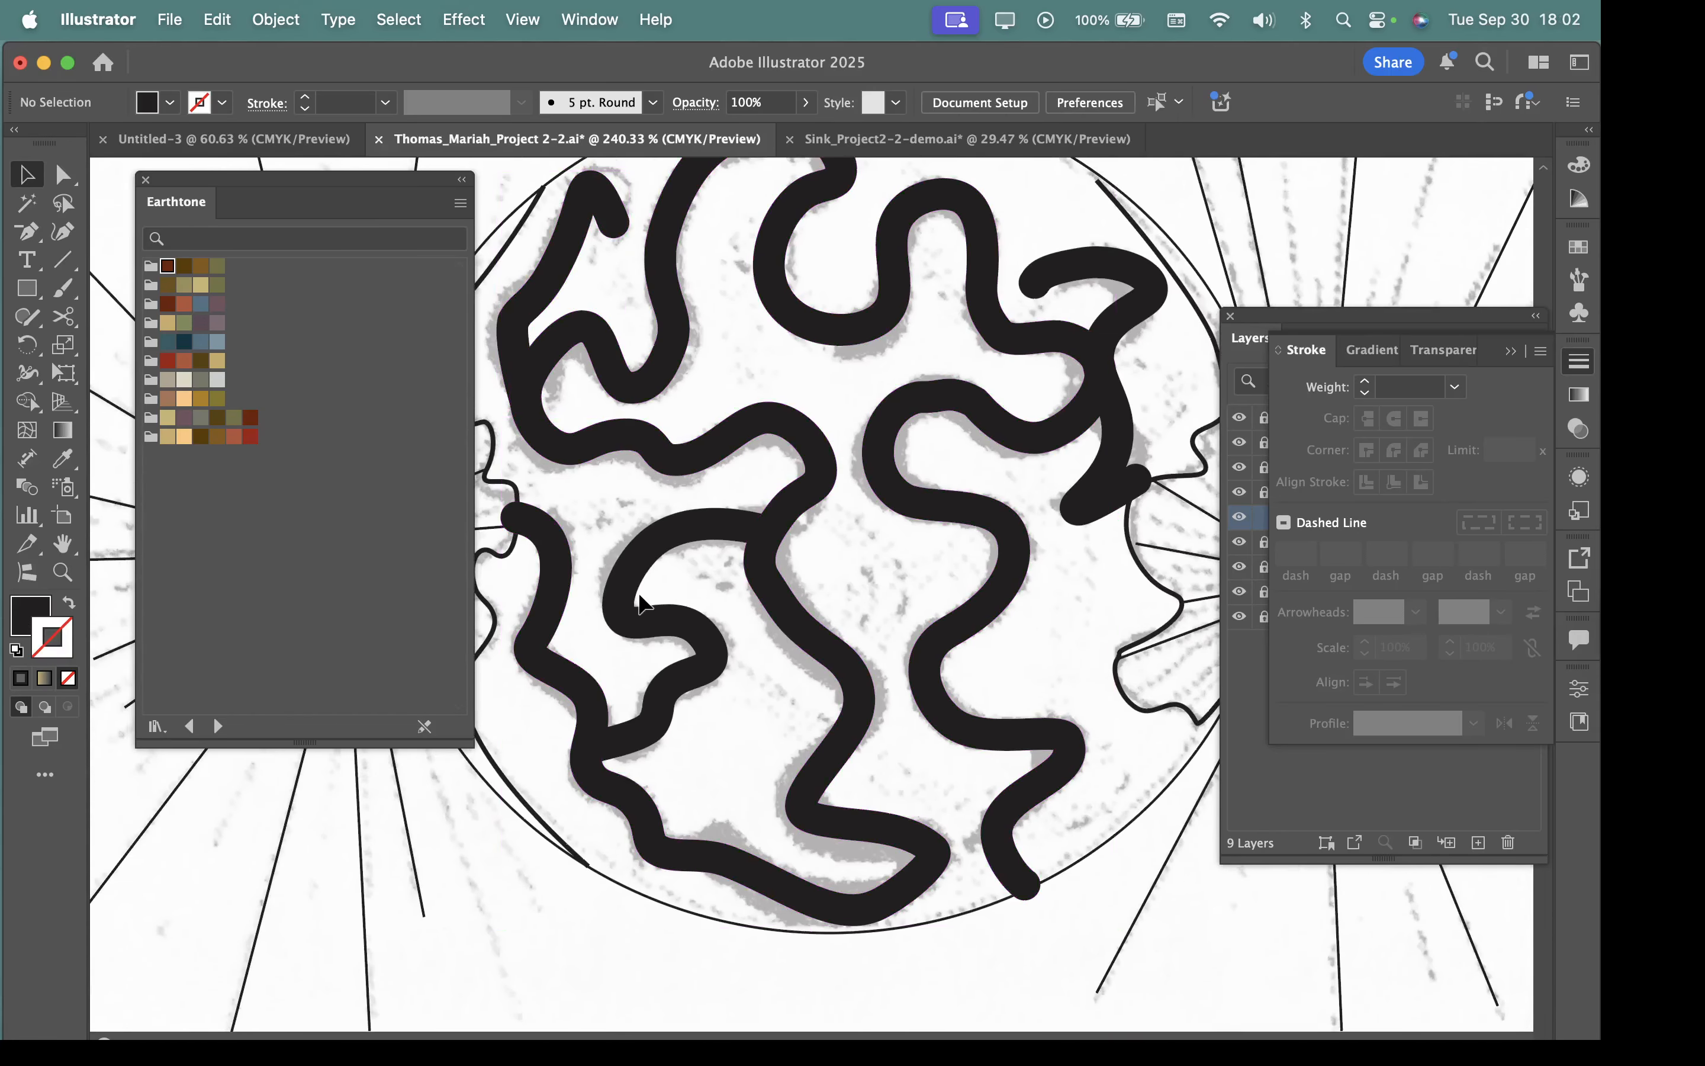
{"action": "left_click", "coordinate": [631, 581]}
{"action": "left_click", "coordinate": [276, 19]}
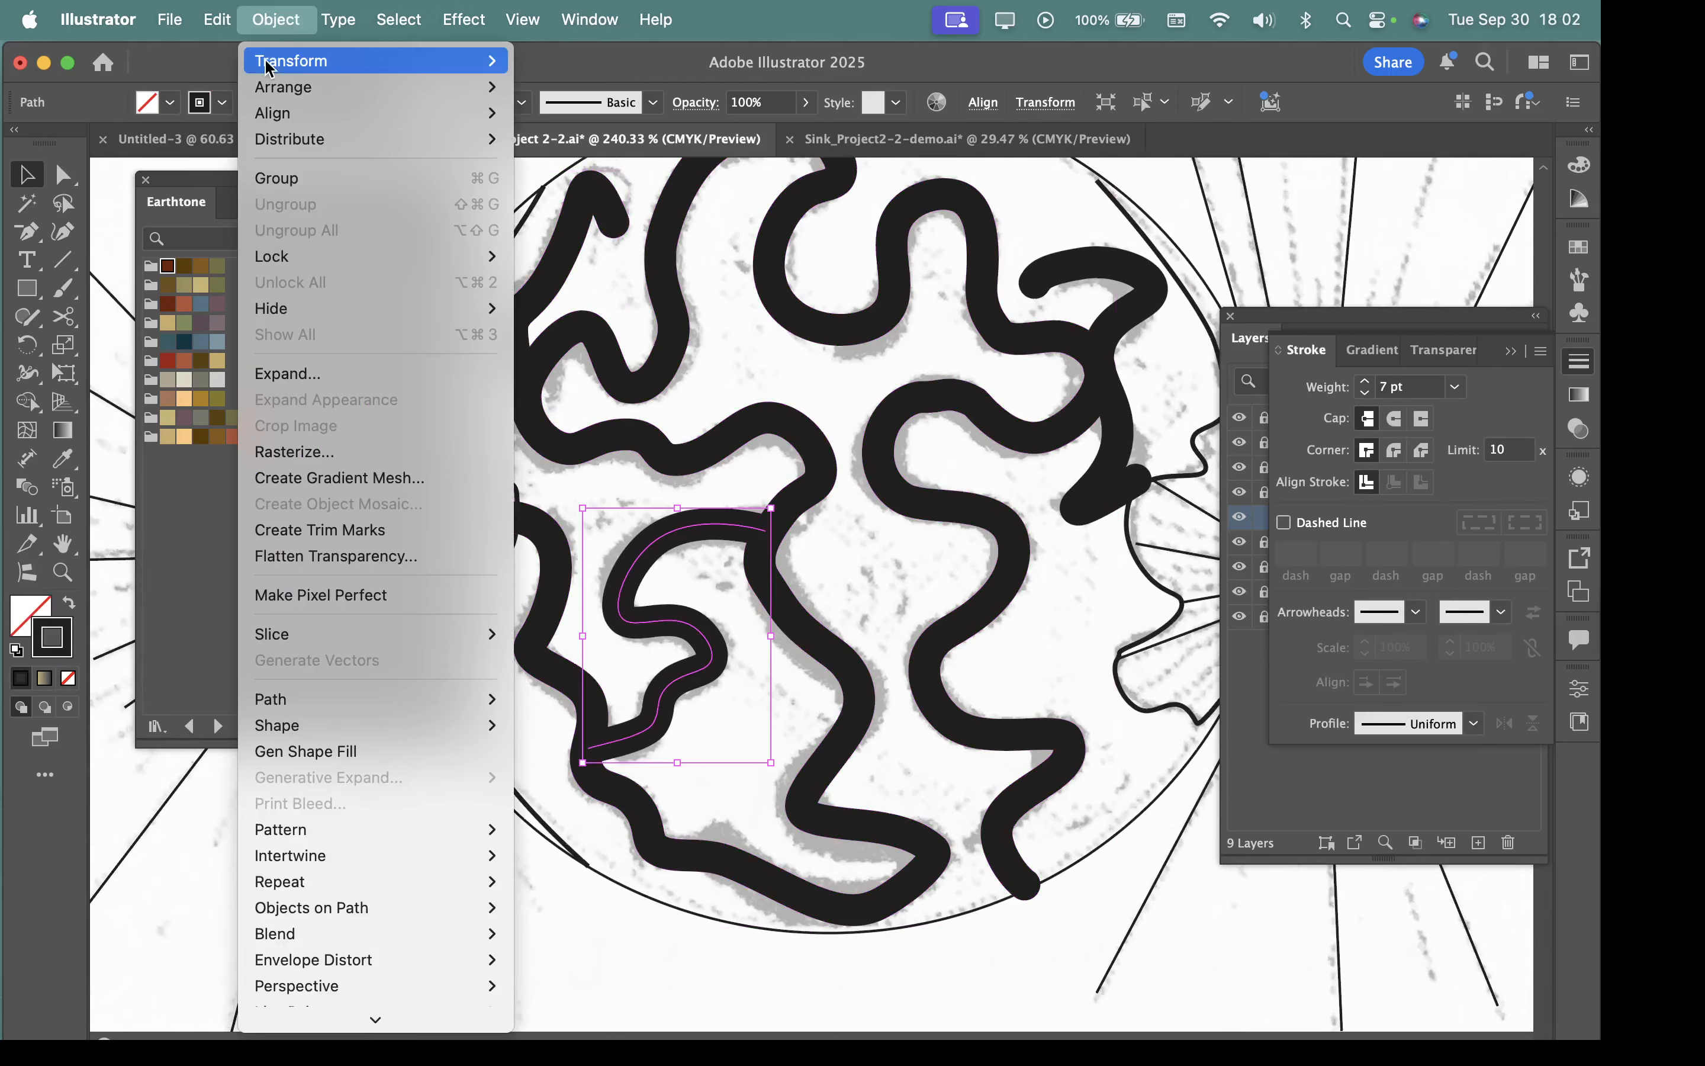
{"action": "left_click", "coordinate": [289, 373]}
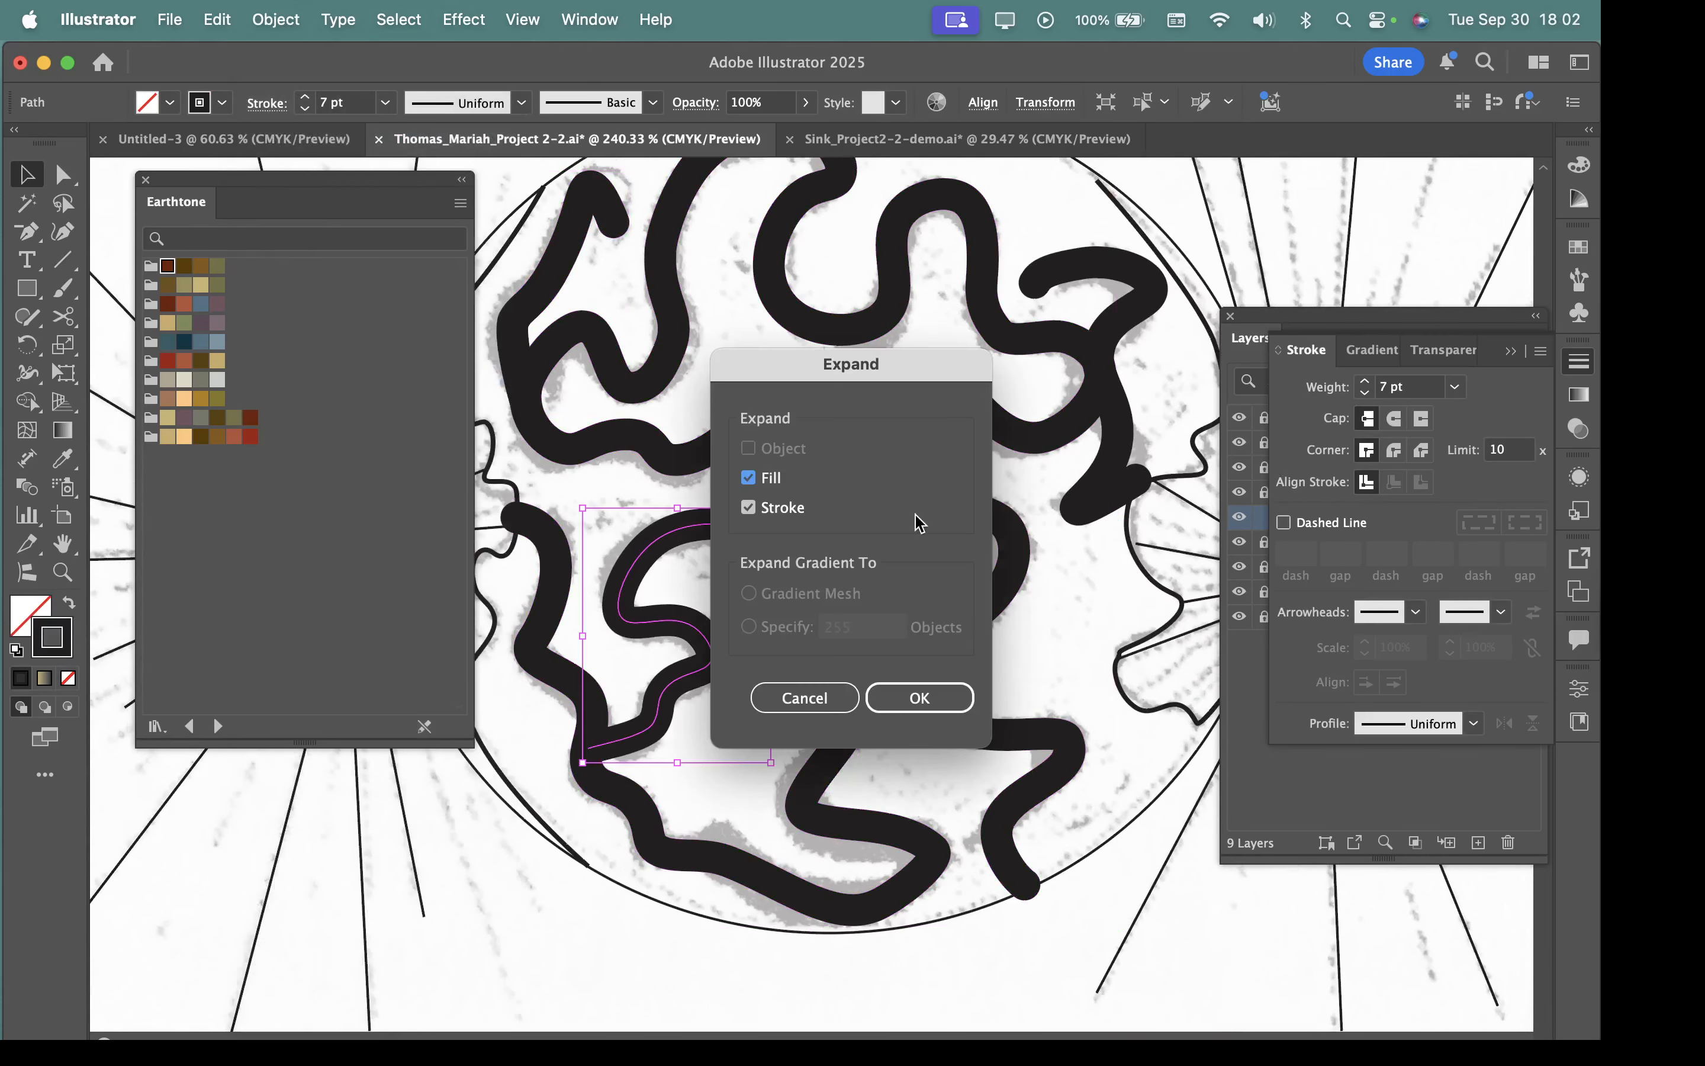
{"action": "left_click", "coordinate": [920, 698]}
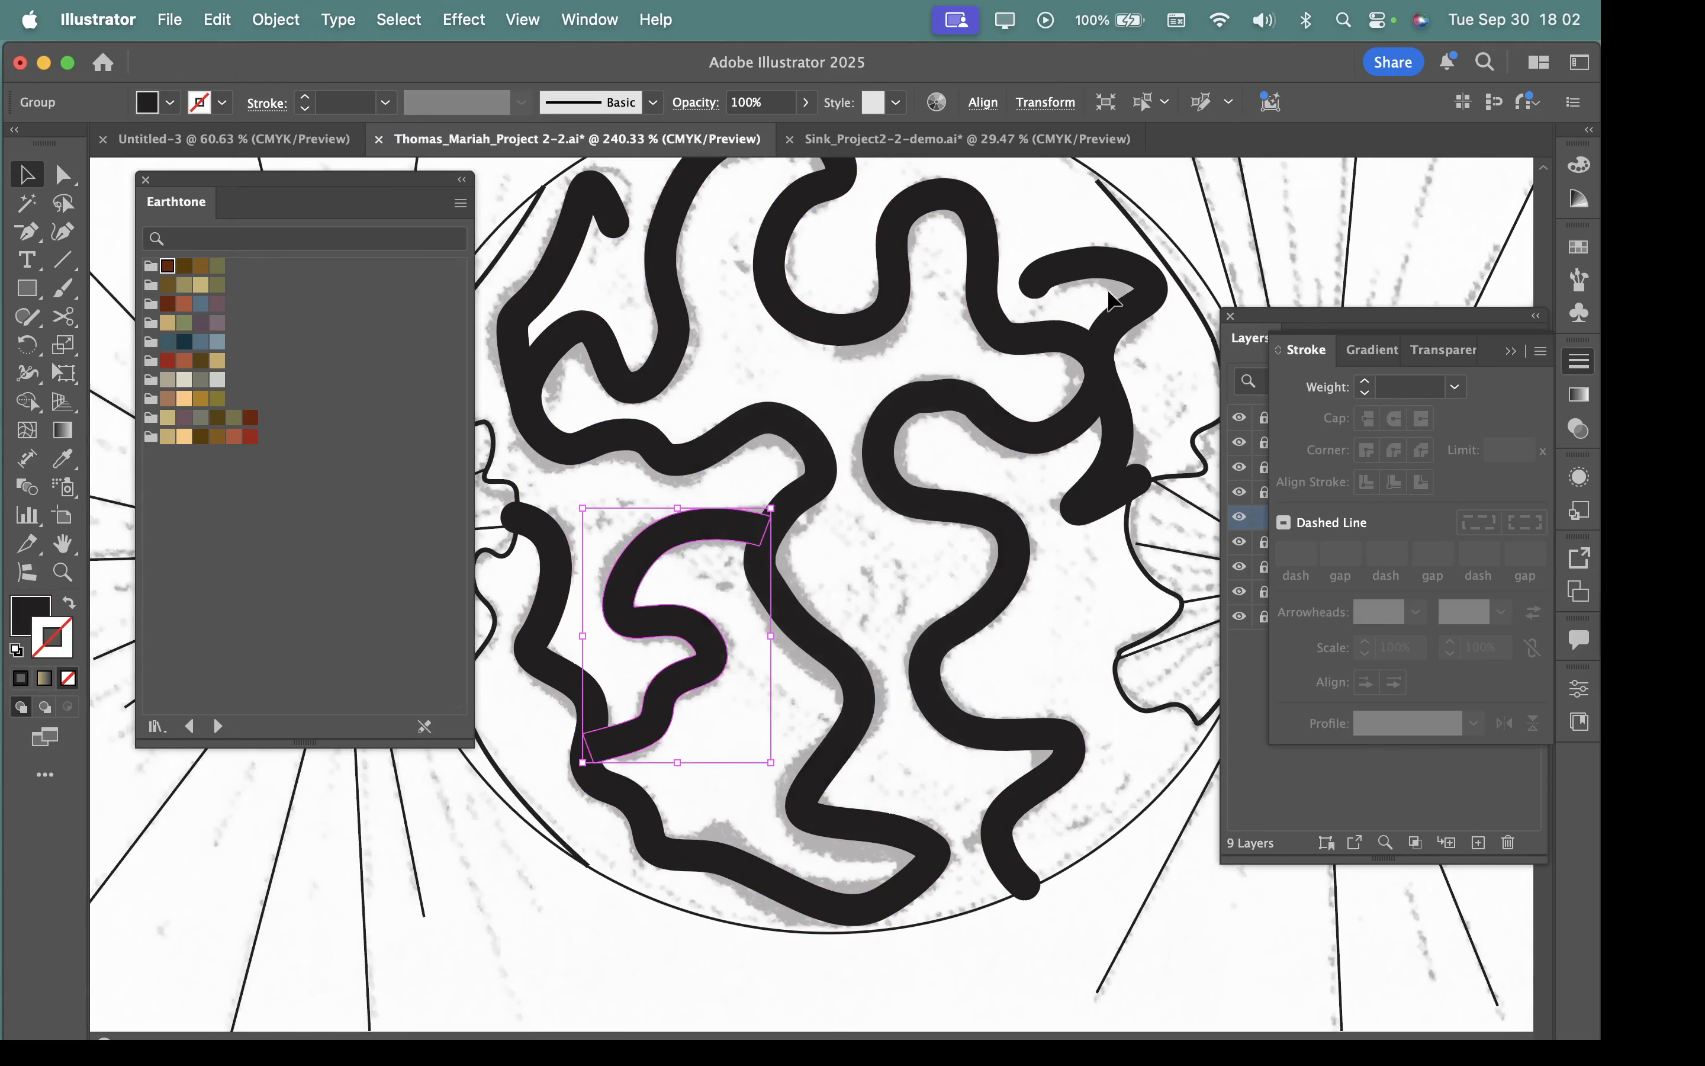
Apply Expand Appearance to the hooked 7 pt stroke along the cell's upper right side.
{"action": "left_click", "coordinate": [1139, 292]}
{"action": "left_click", "coordinate": [1146, 310]}
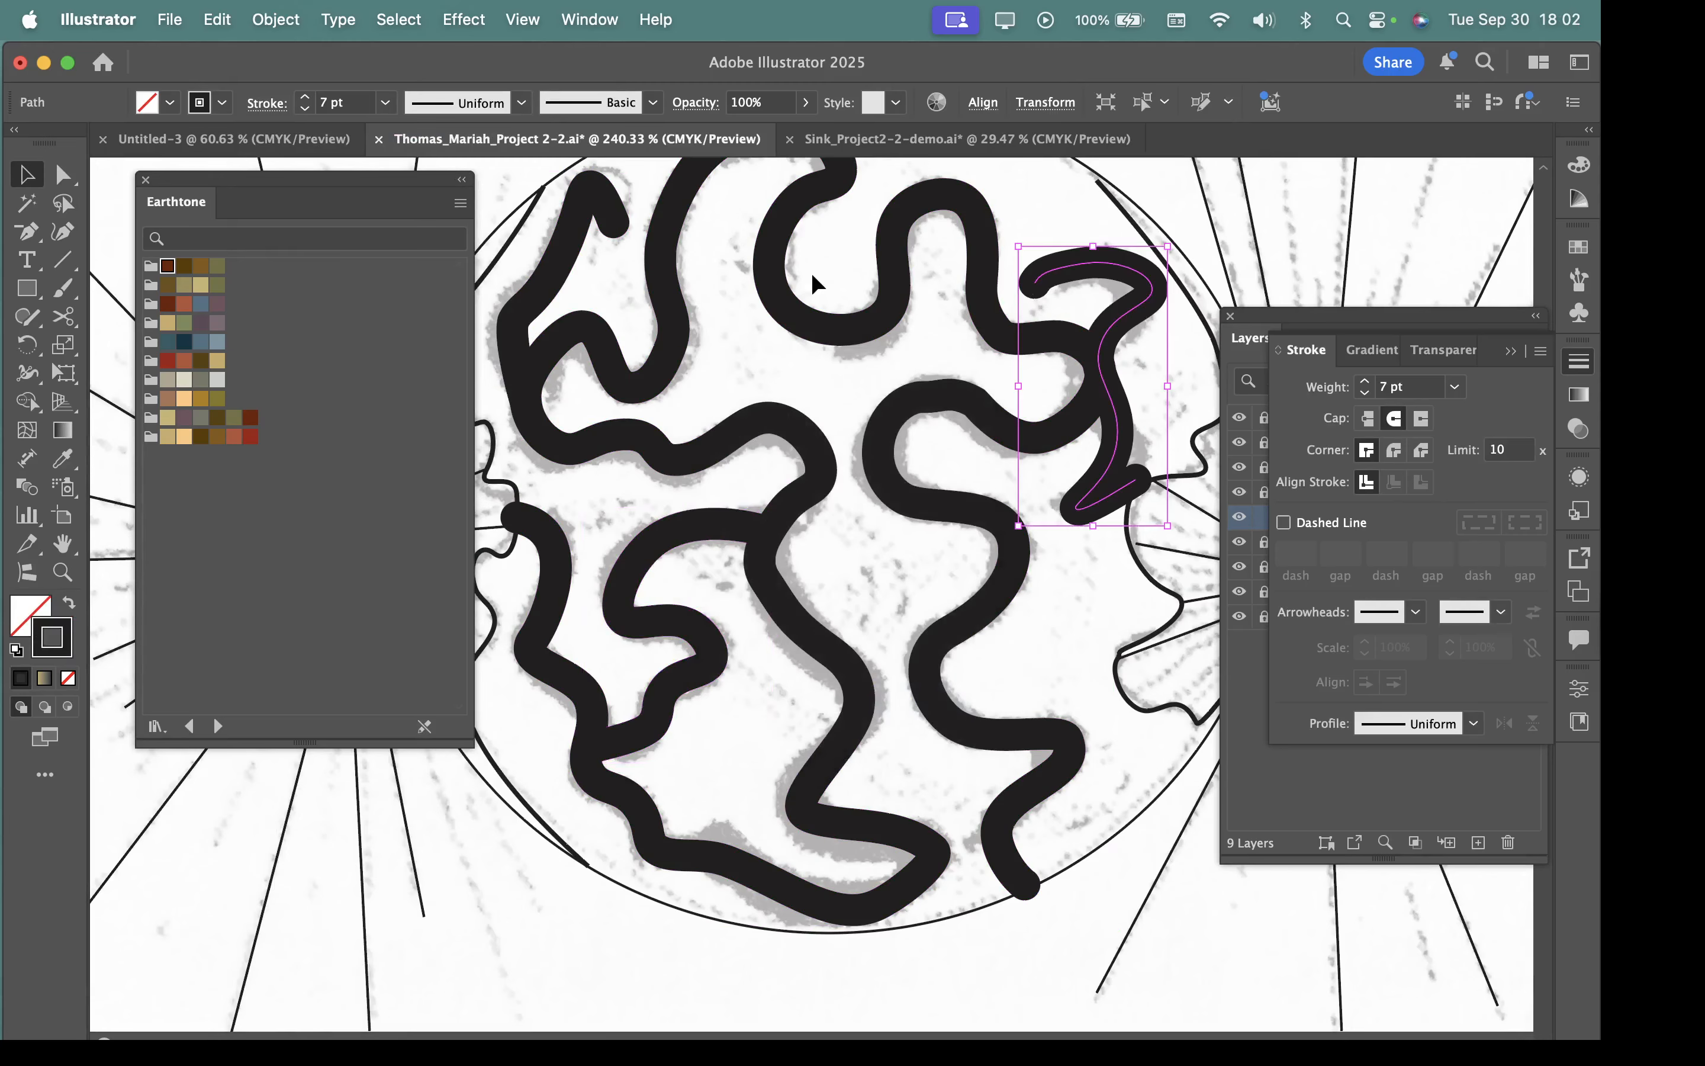
{"action": "left_click", "coordinate": [264, 21]}
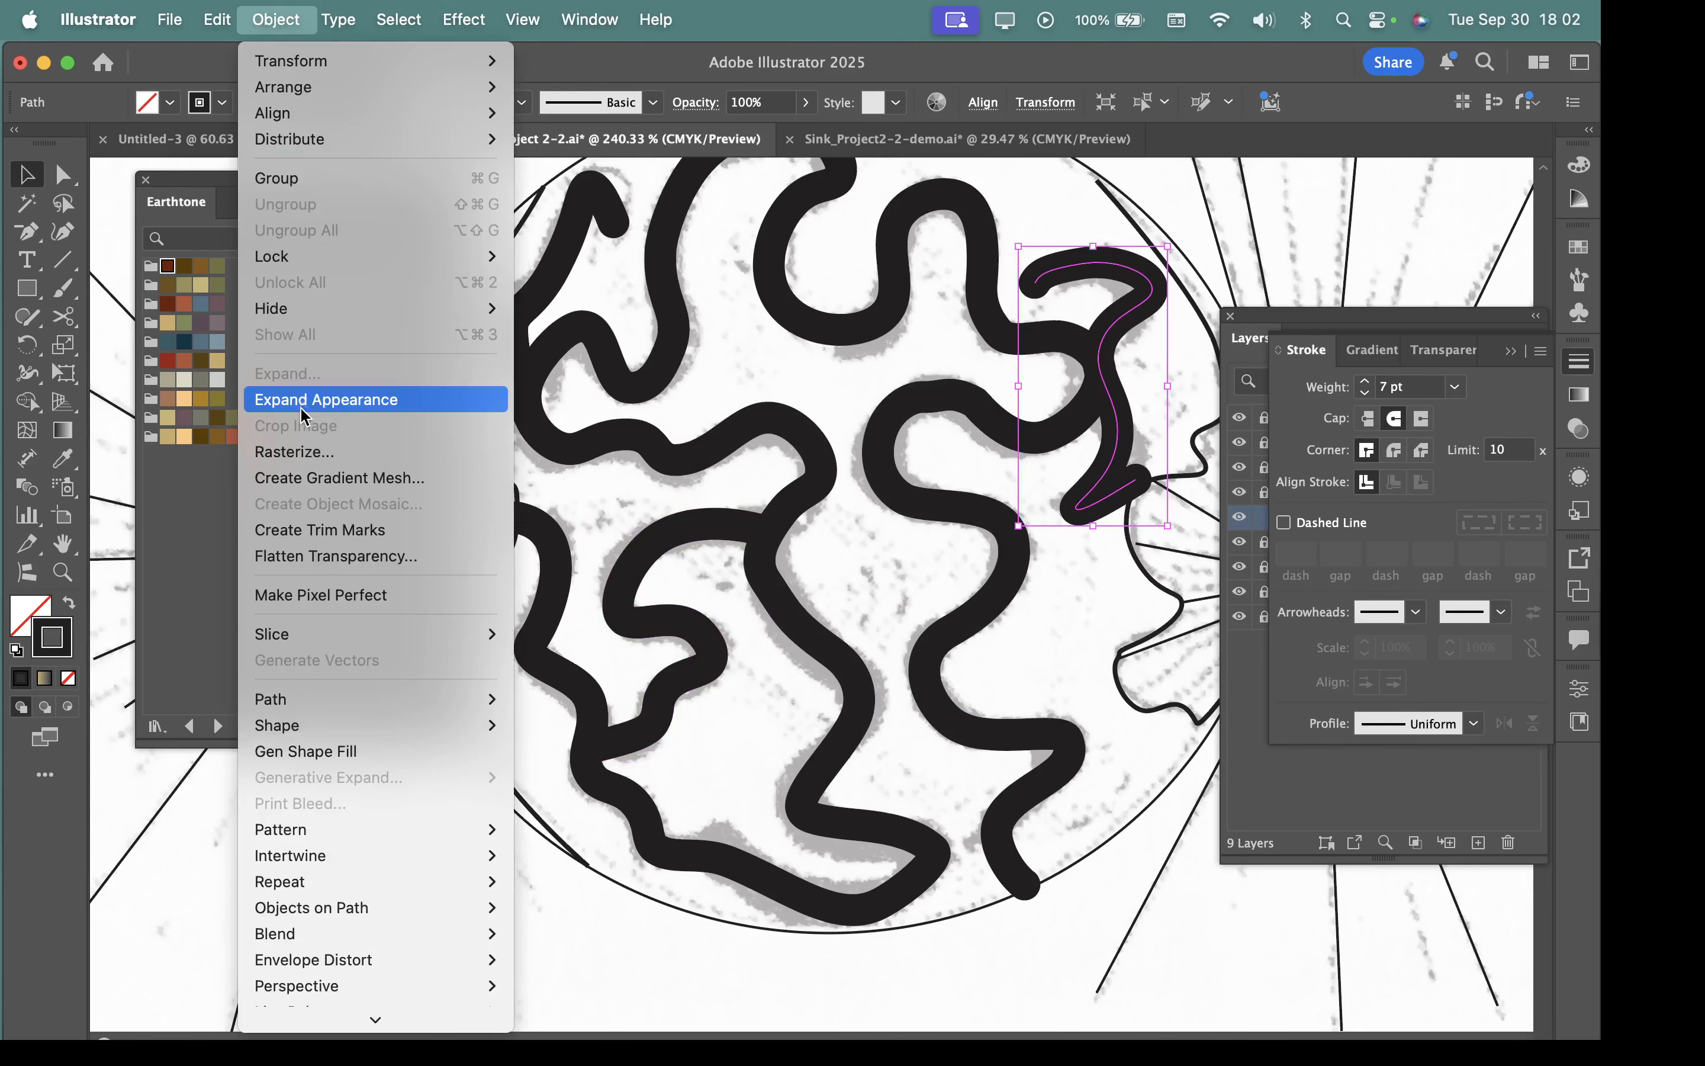
{"action": "left_click", "coordinate": [303, 402]}
Expand the fill and stroke of the hooked upper-right path into a filled shape.
{"action": "left_click", "coordinate": [280, 21]}
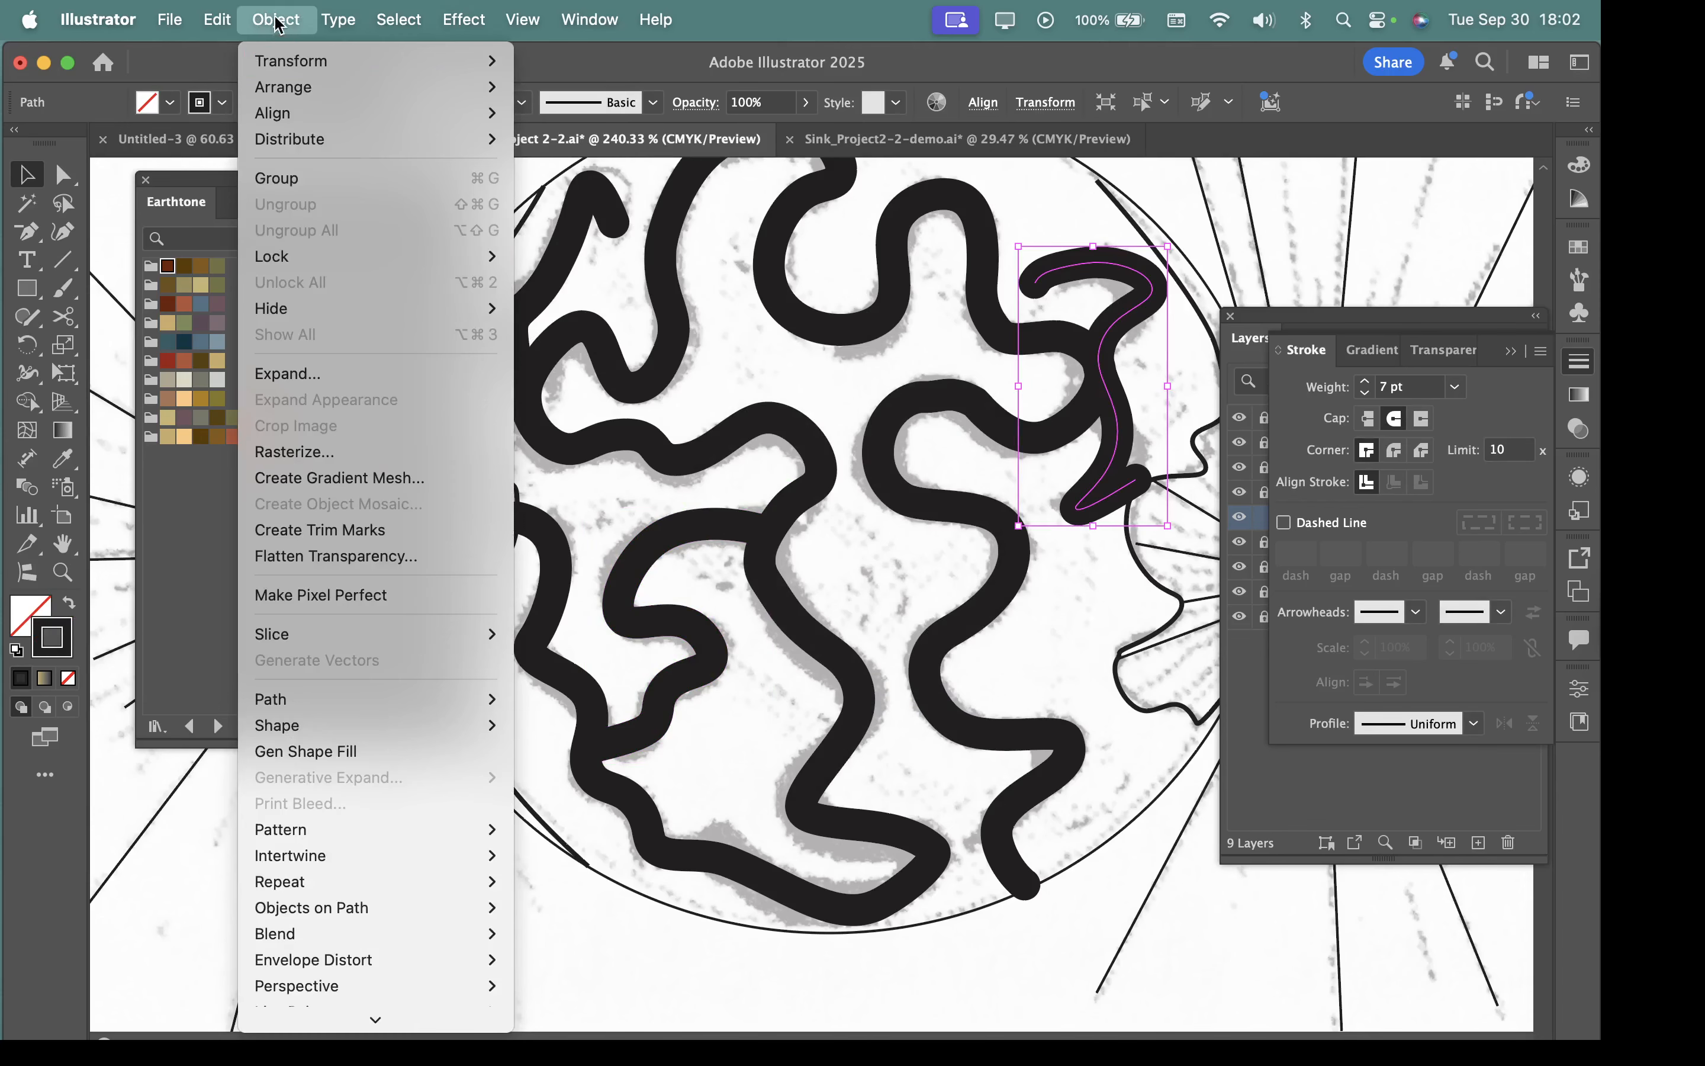
{"action": "left_click", "coordinate": [276, 19]}
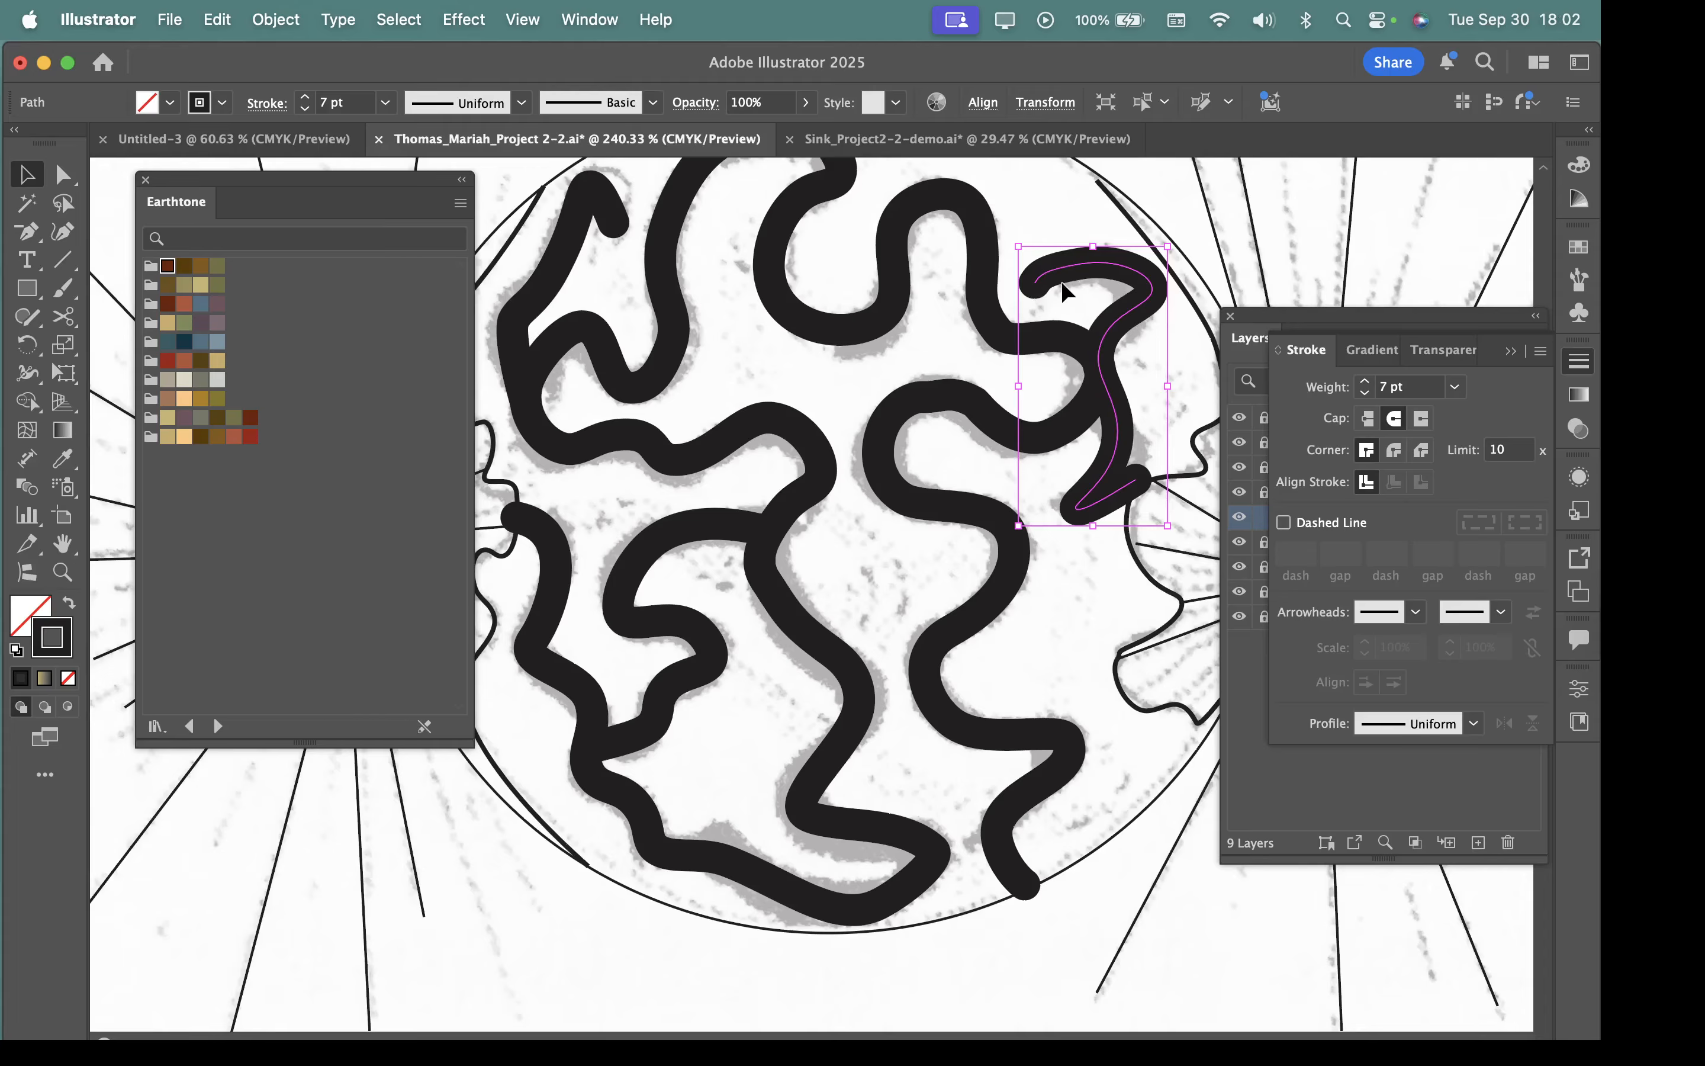
{"action": "left_click", "coordinate": [275, 18]}
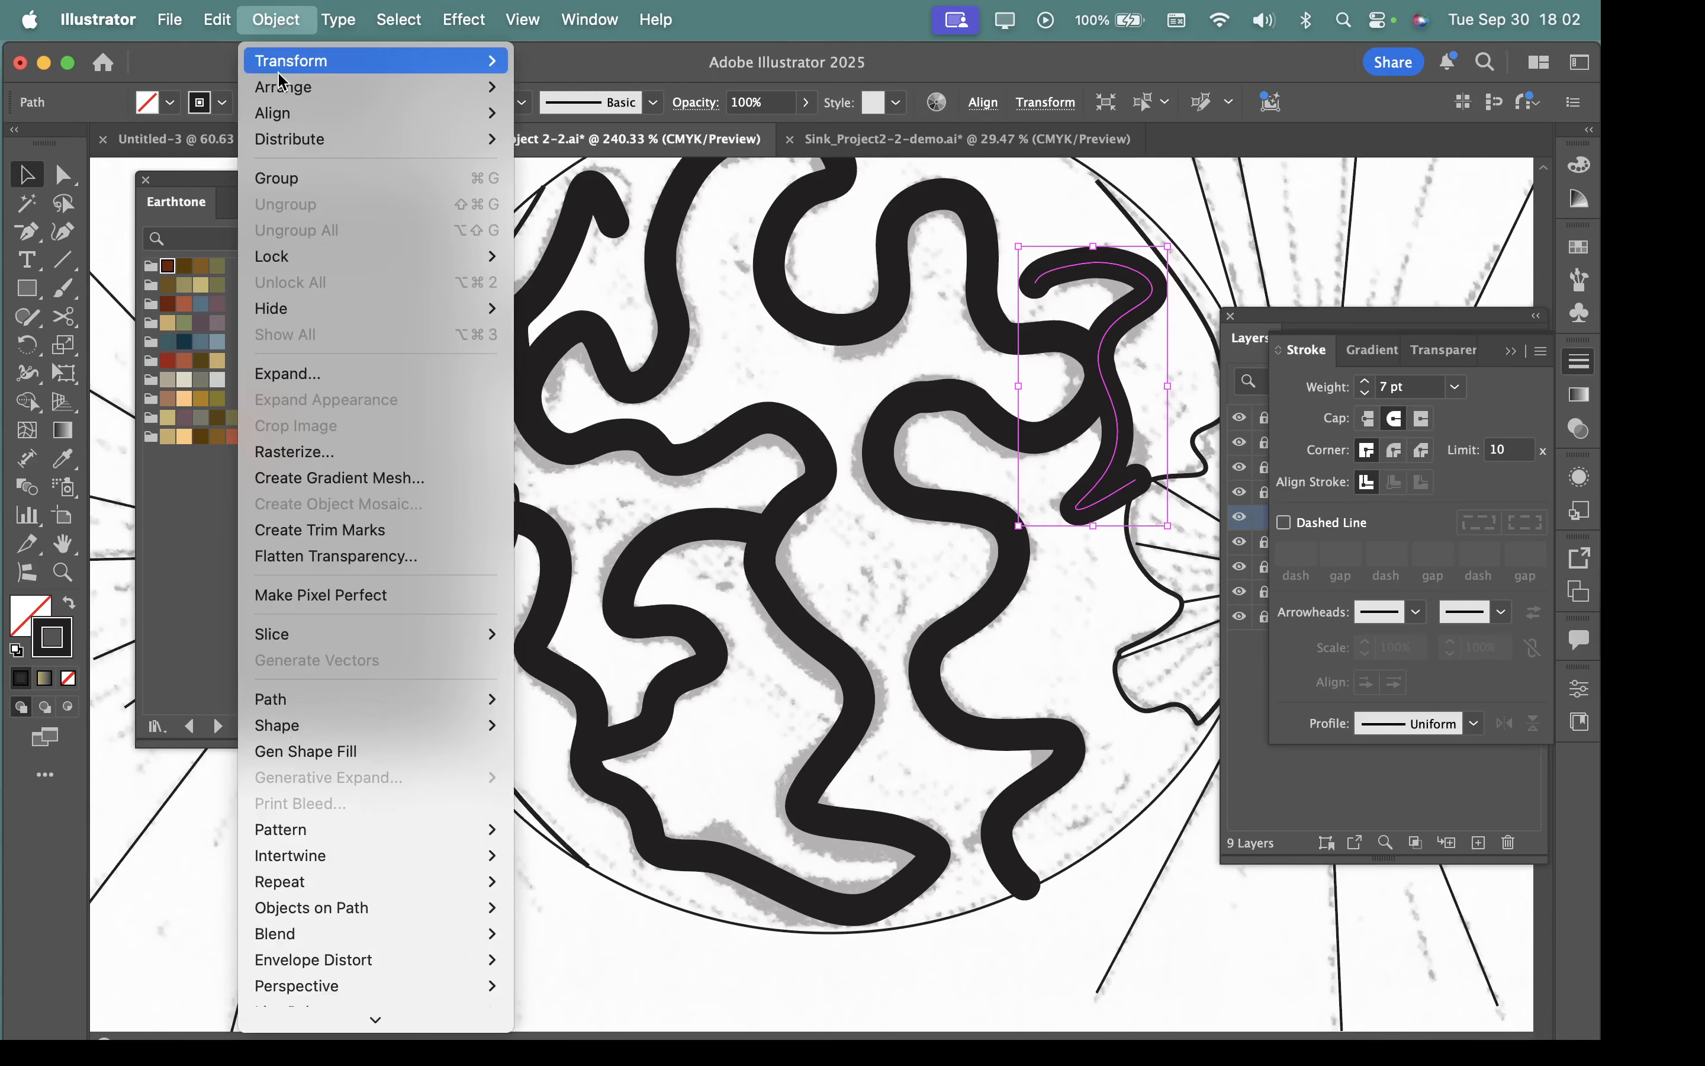
{"action": "left_click", "coordinate": [304, 376]}
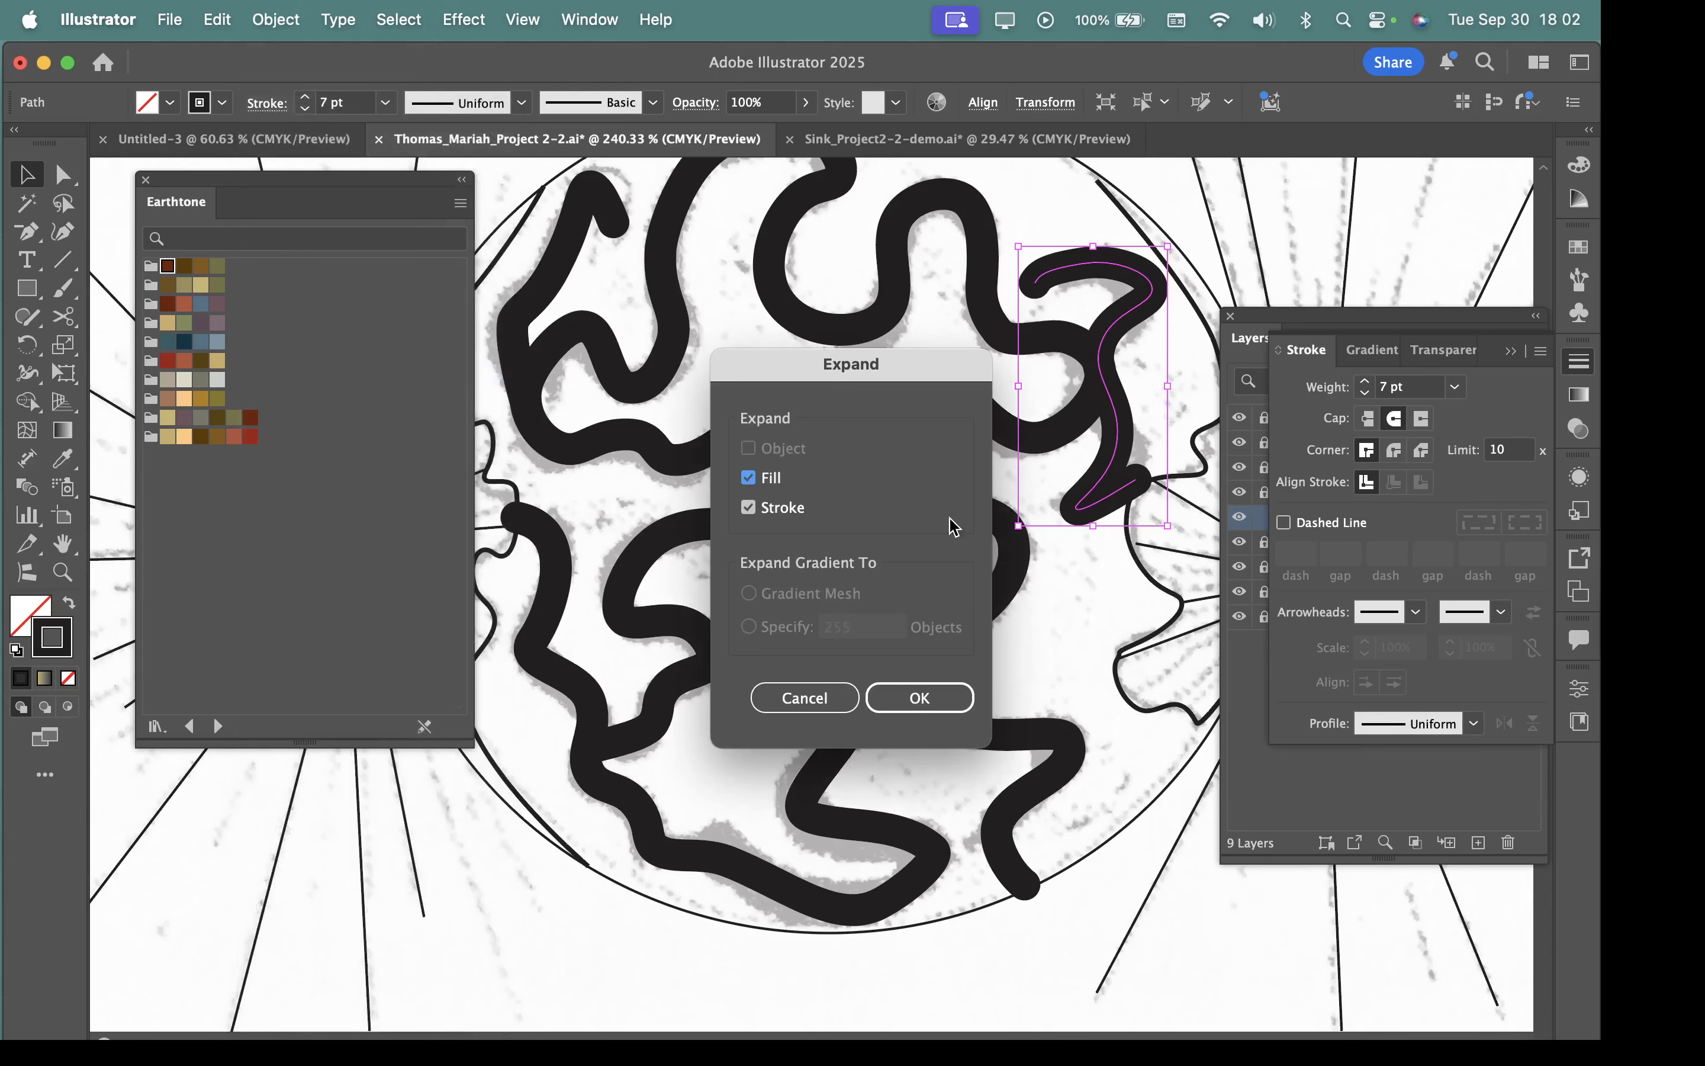
{"action": "left_click", "coordinate": [893, 692]}
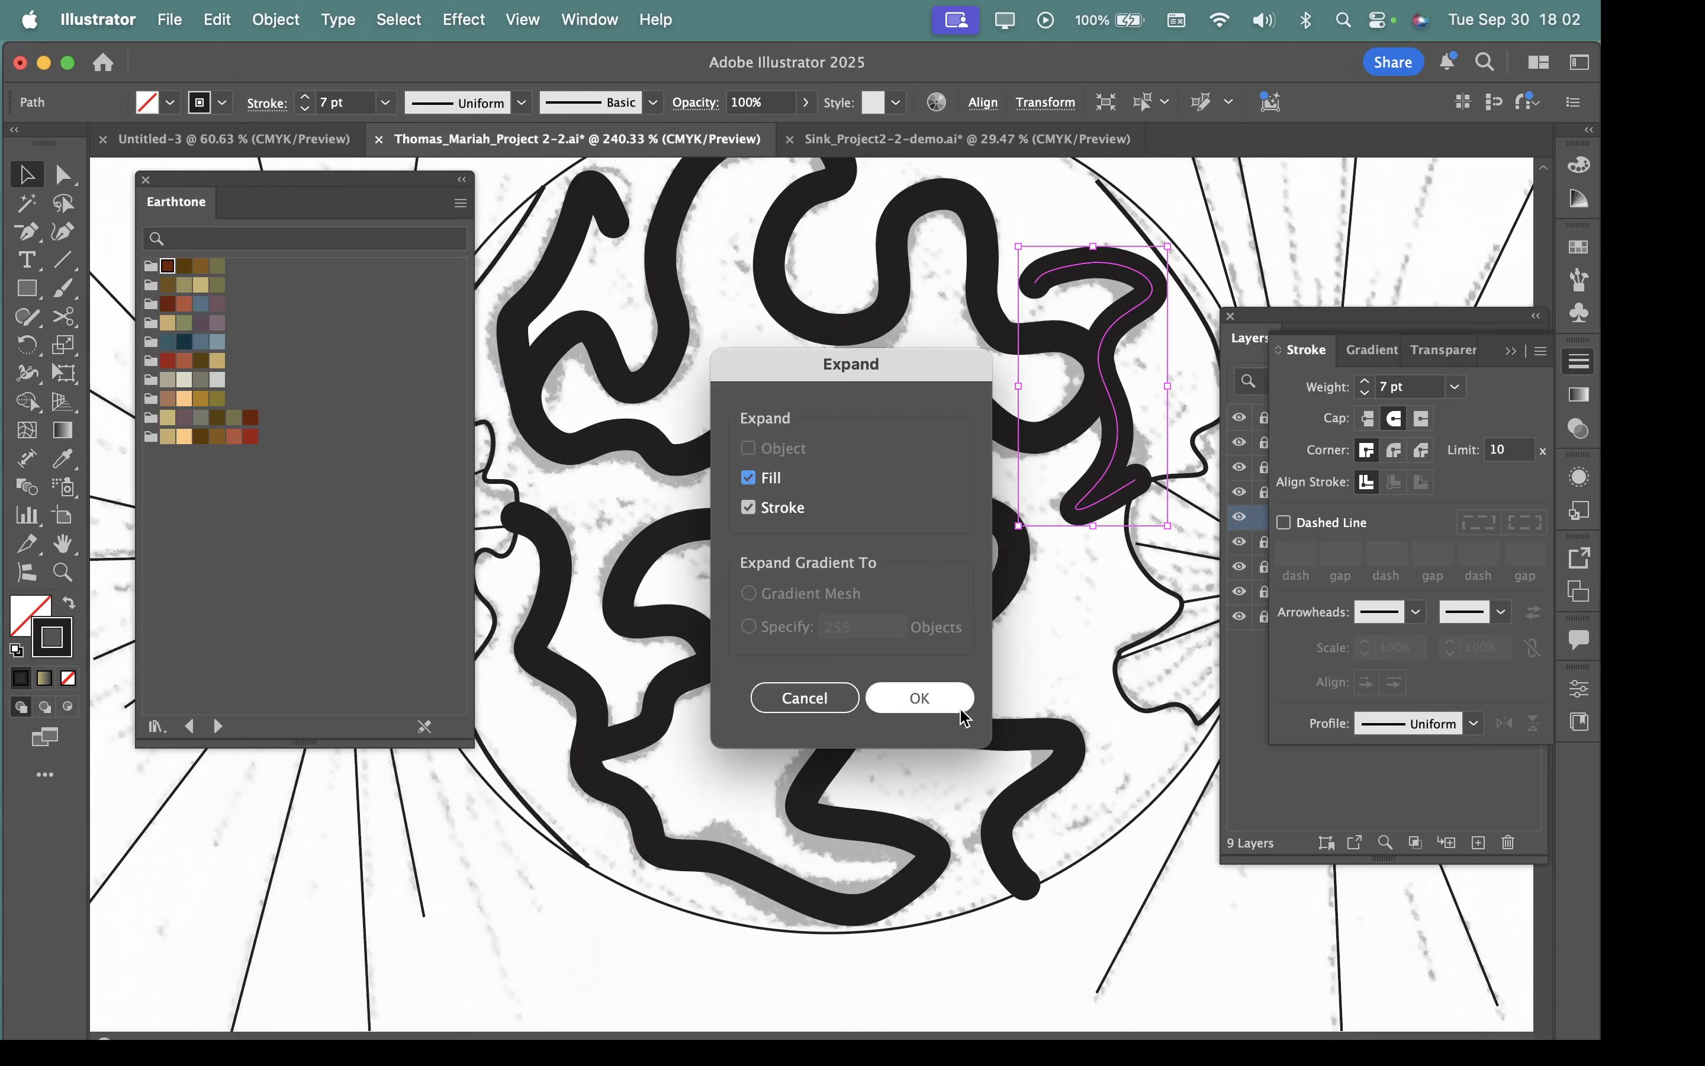
{"action": "left_click", "coordinate": [944, 693]}
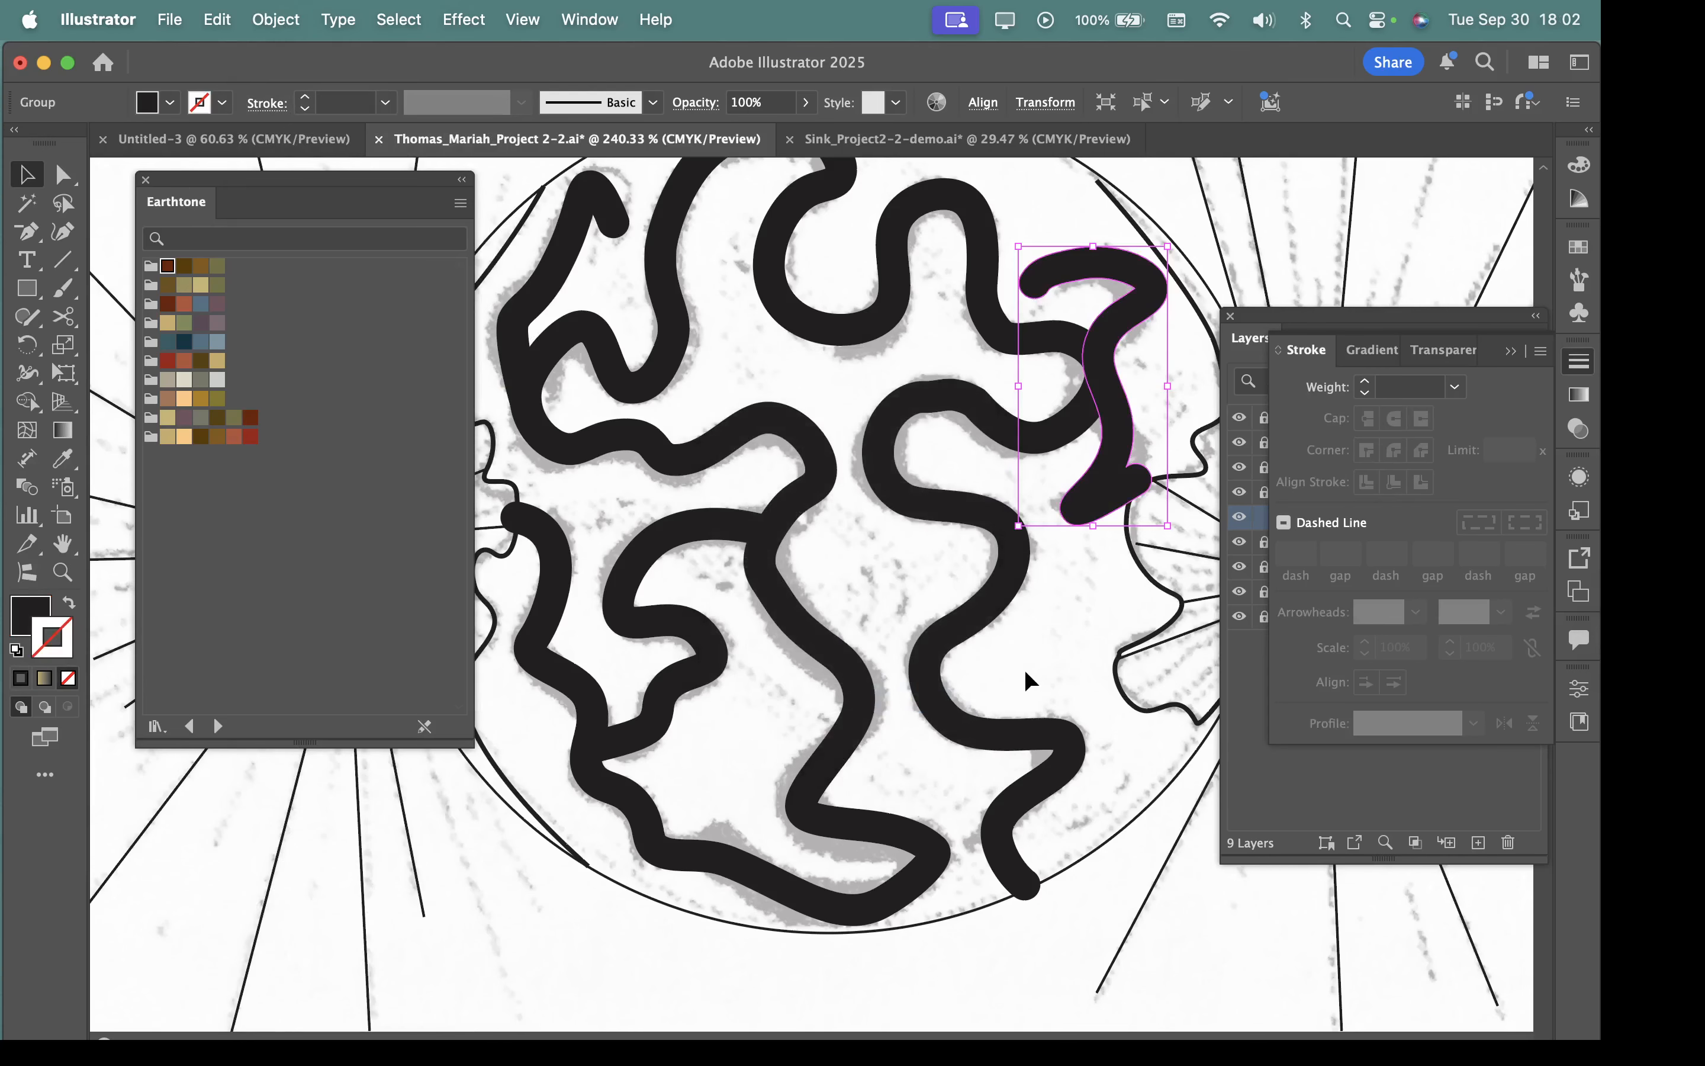
Show the Pathfinder options and unite the hooked upper-right shape with the main winding shape.
{"action": "scroll", "coordinate": [1024, 670], "scroll_direction": "down", "scroll_amount": 4}
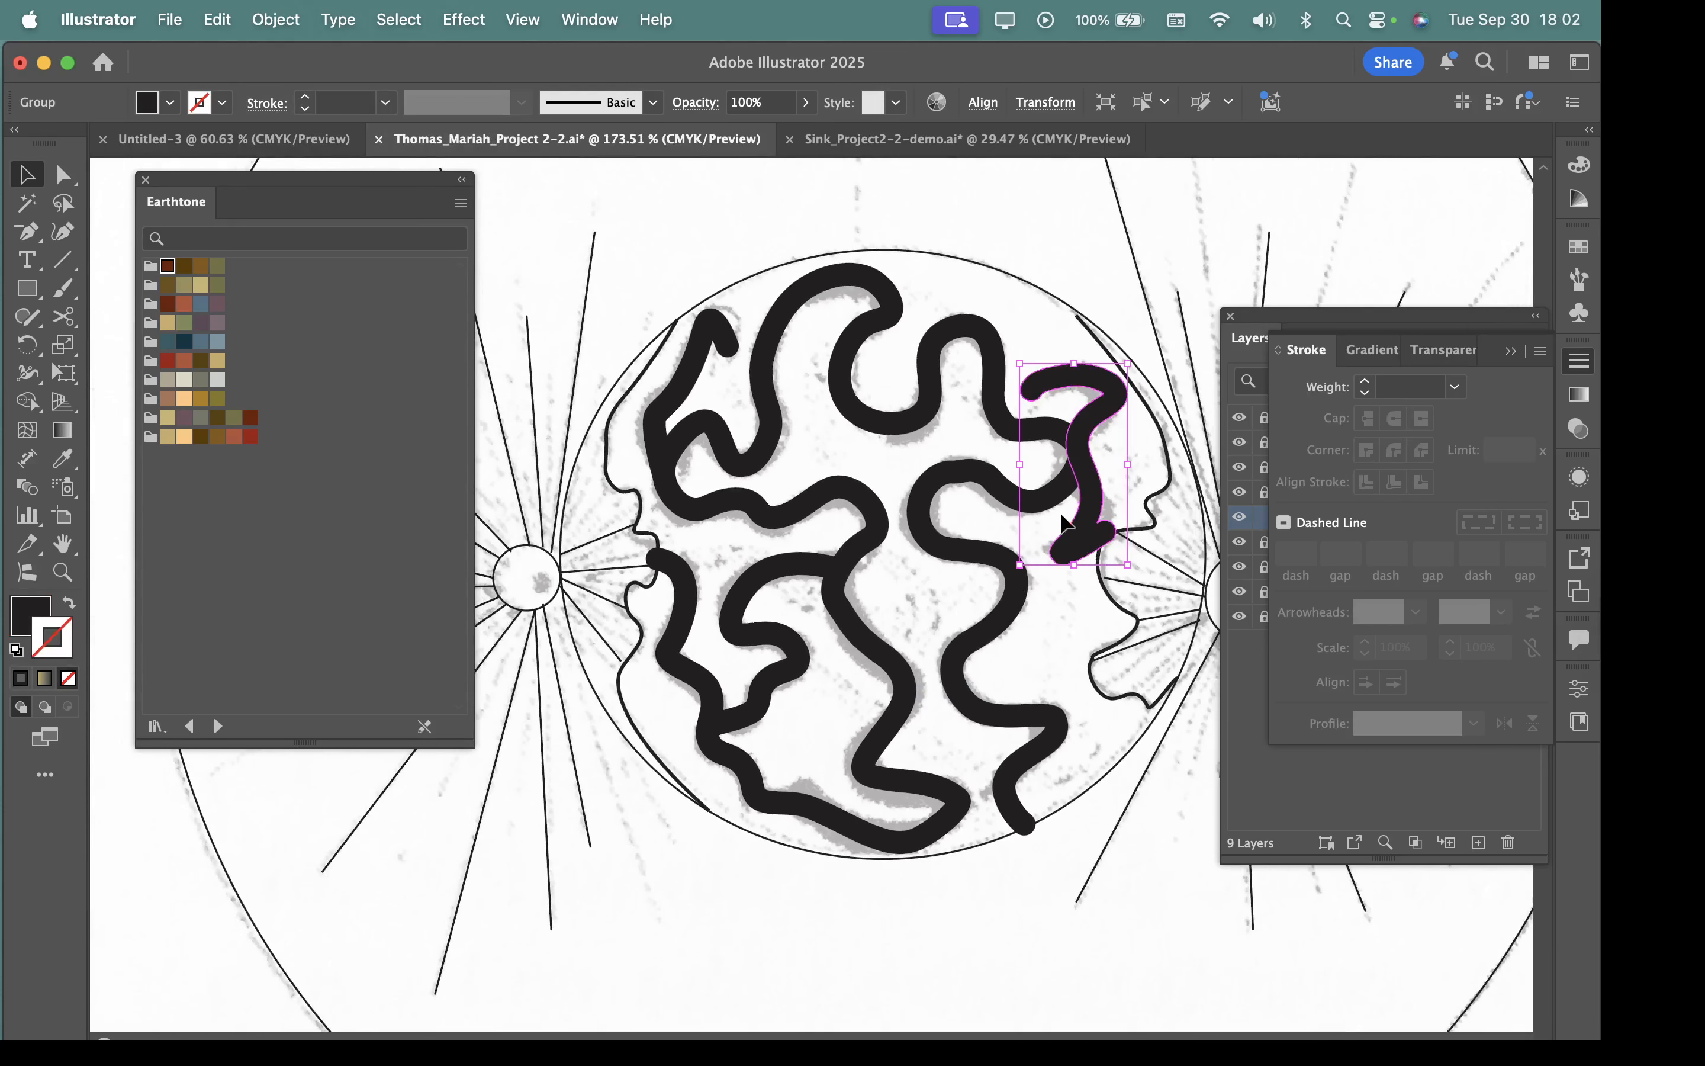
{"action": "scroll", "coordinate": [1041, 518], "scroll_direction": "up", "scroll_amount": 4}
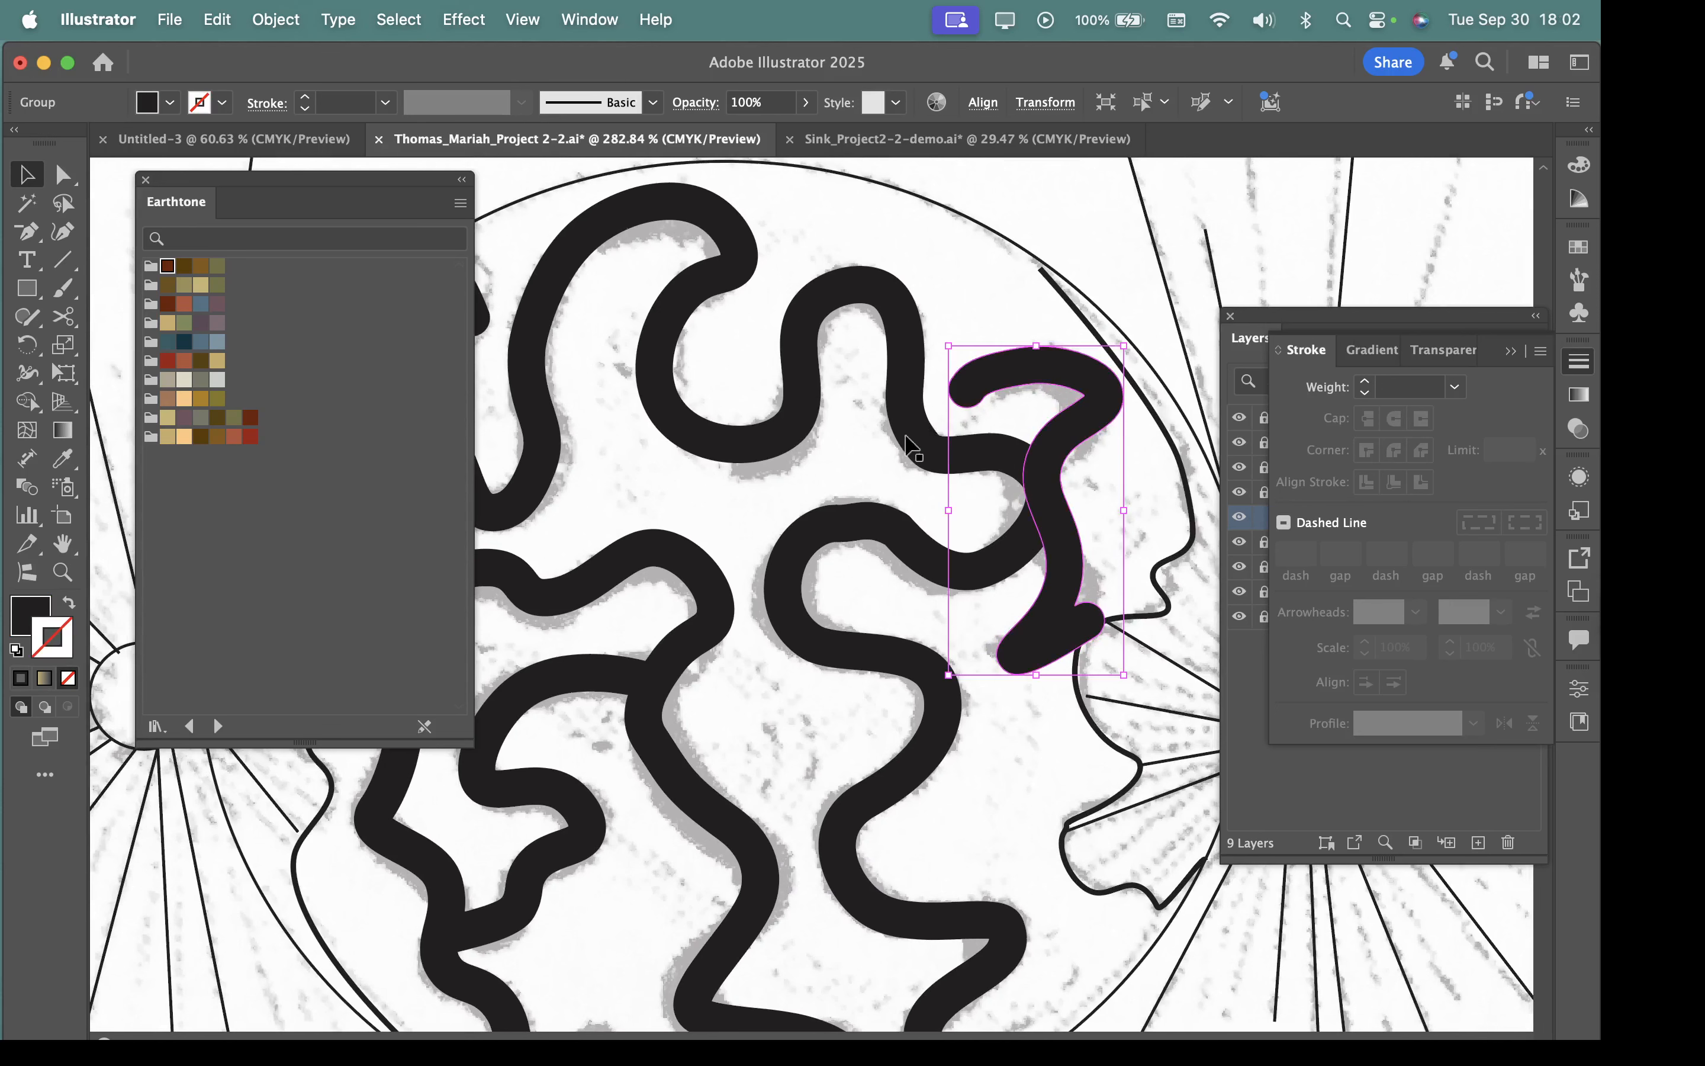
{"action": "left_click", "coordinate": [584, 19]}
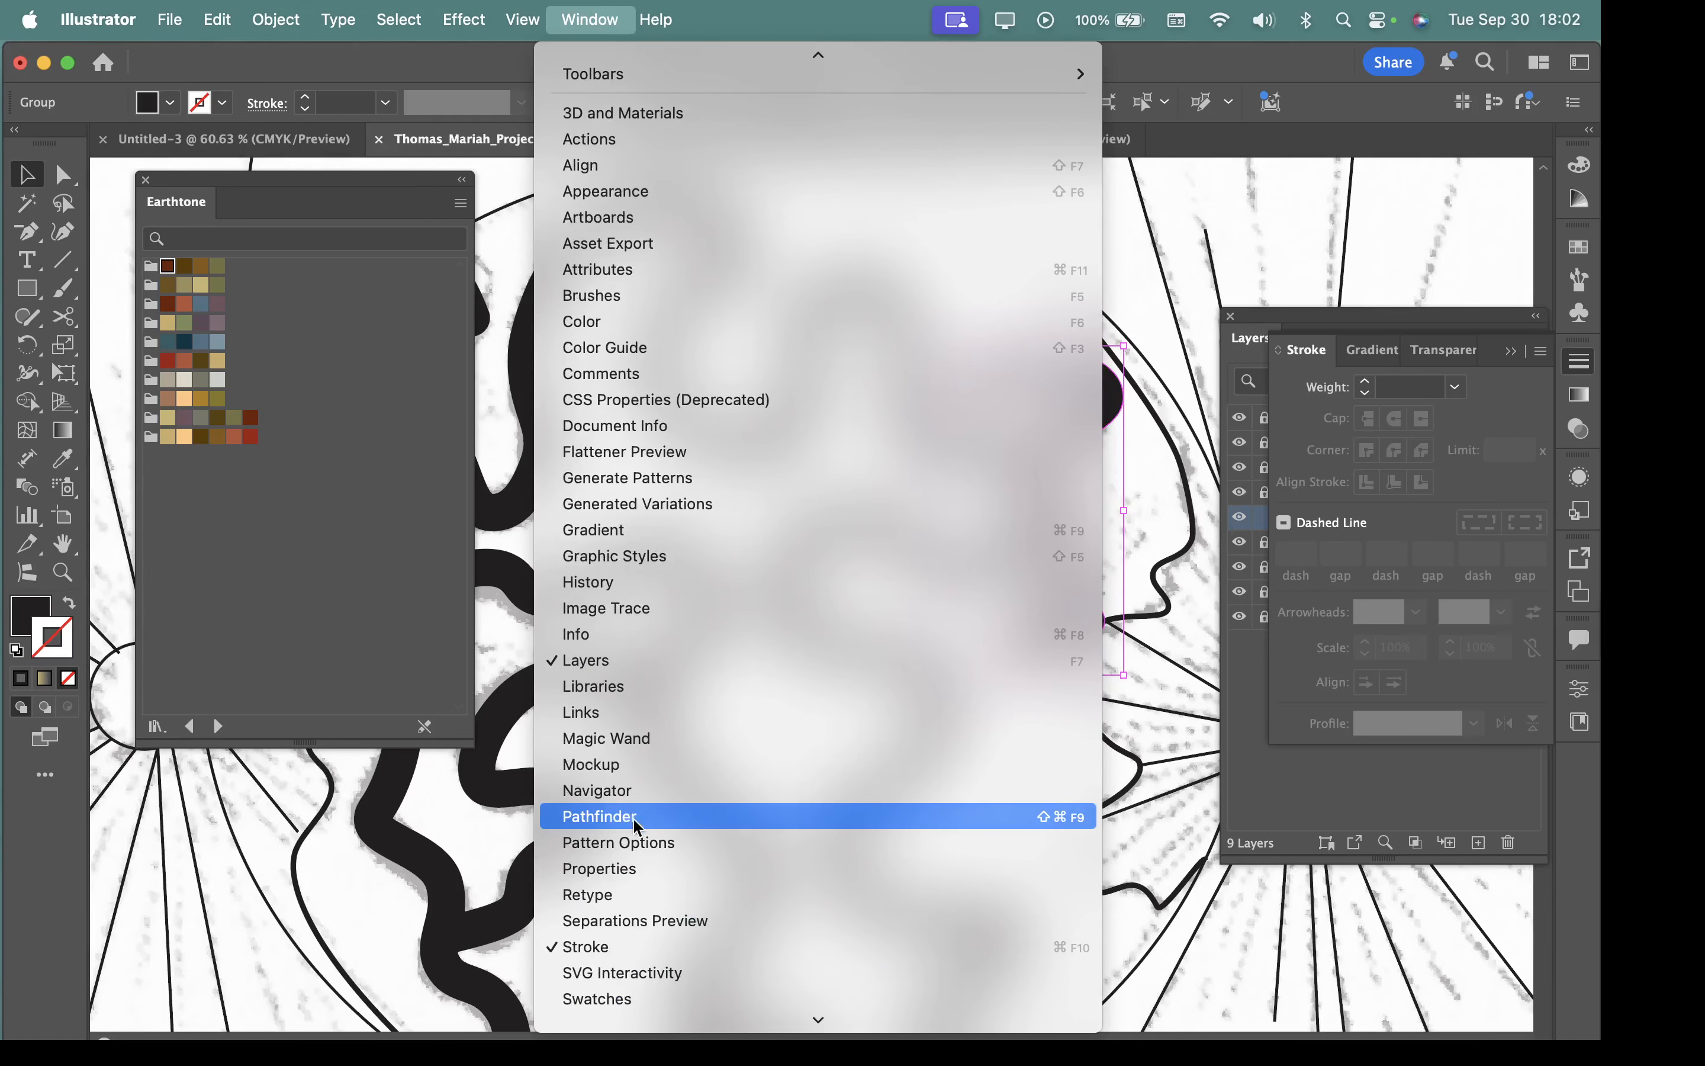
{"action": "left_click", "coordinate": [631, 818]}
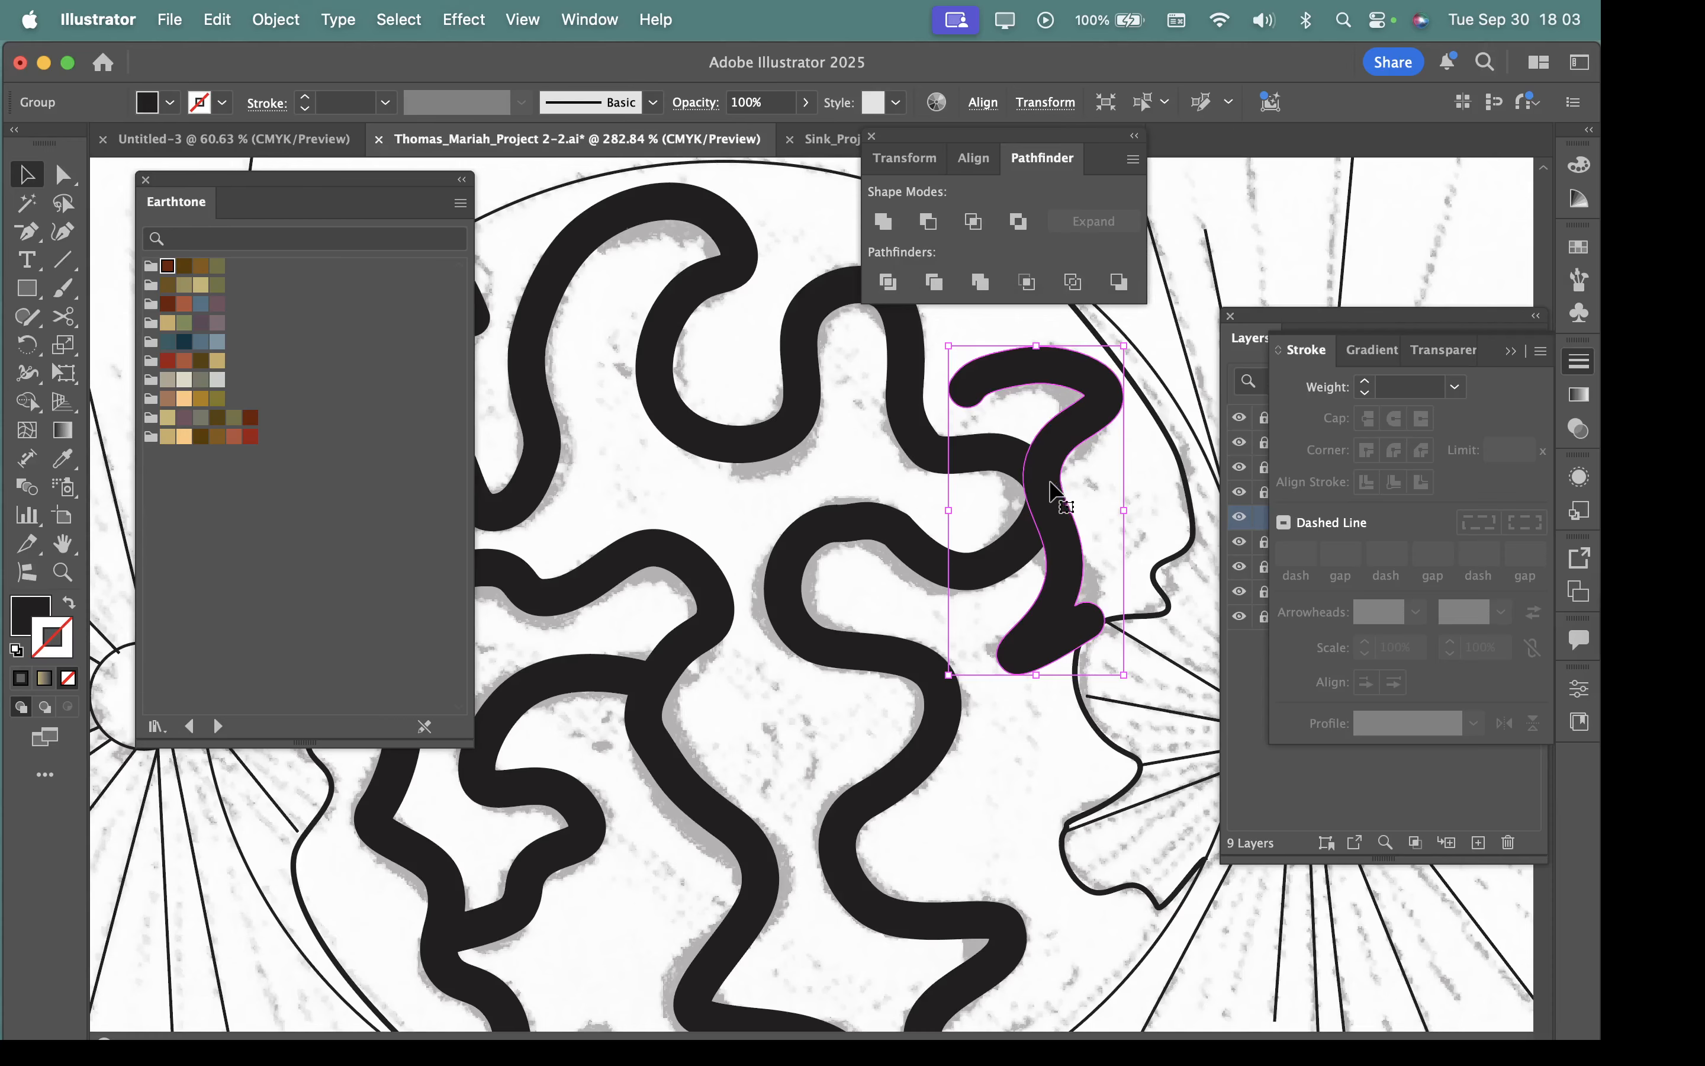
{"action": "left_click", "coordinate": [909, 399], "text": "shift"}
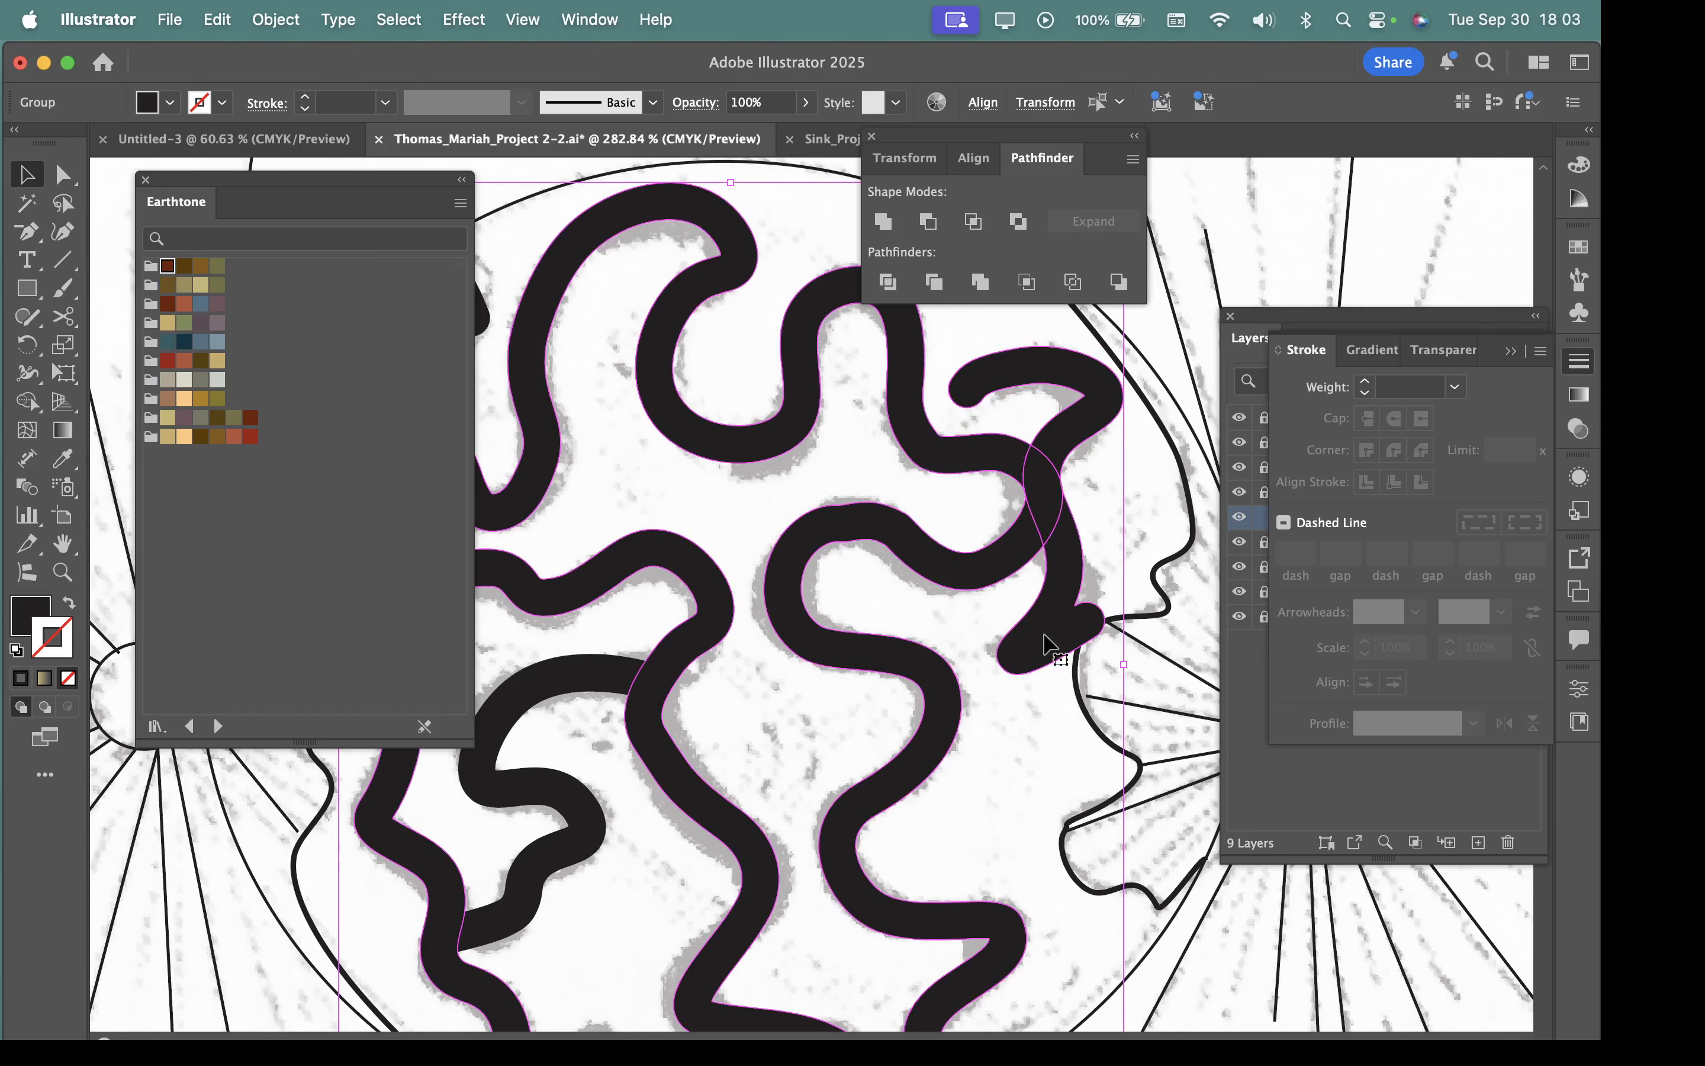
{"action": "left_click", "coordinate": [883, 224]}
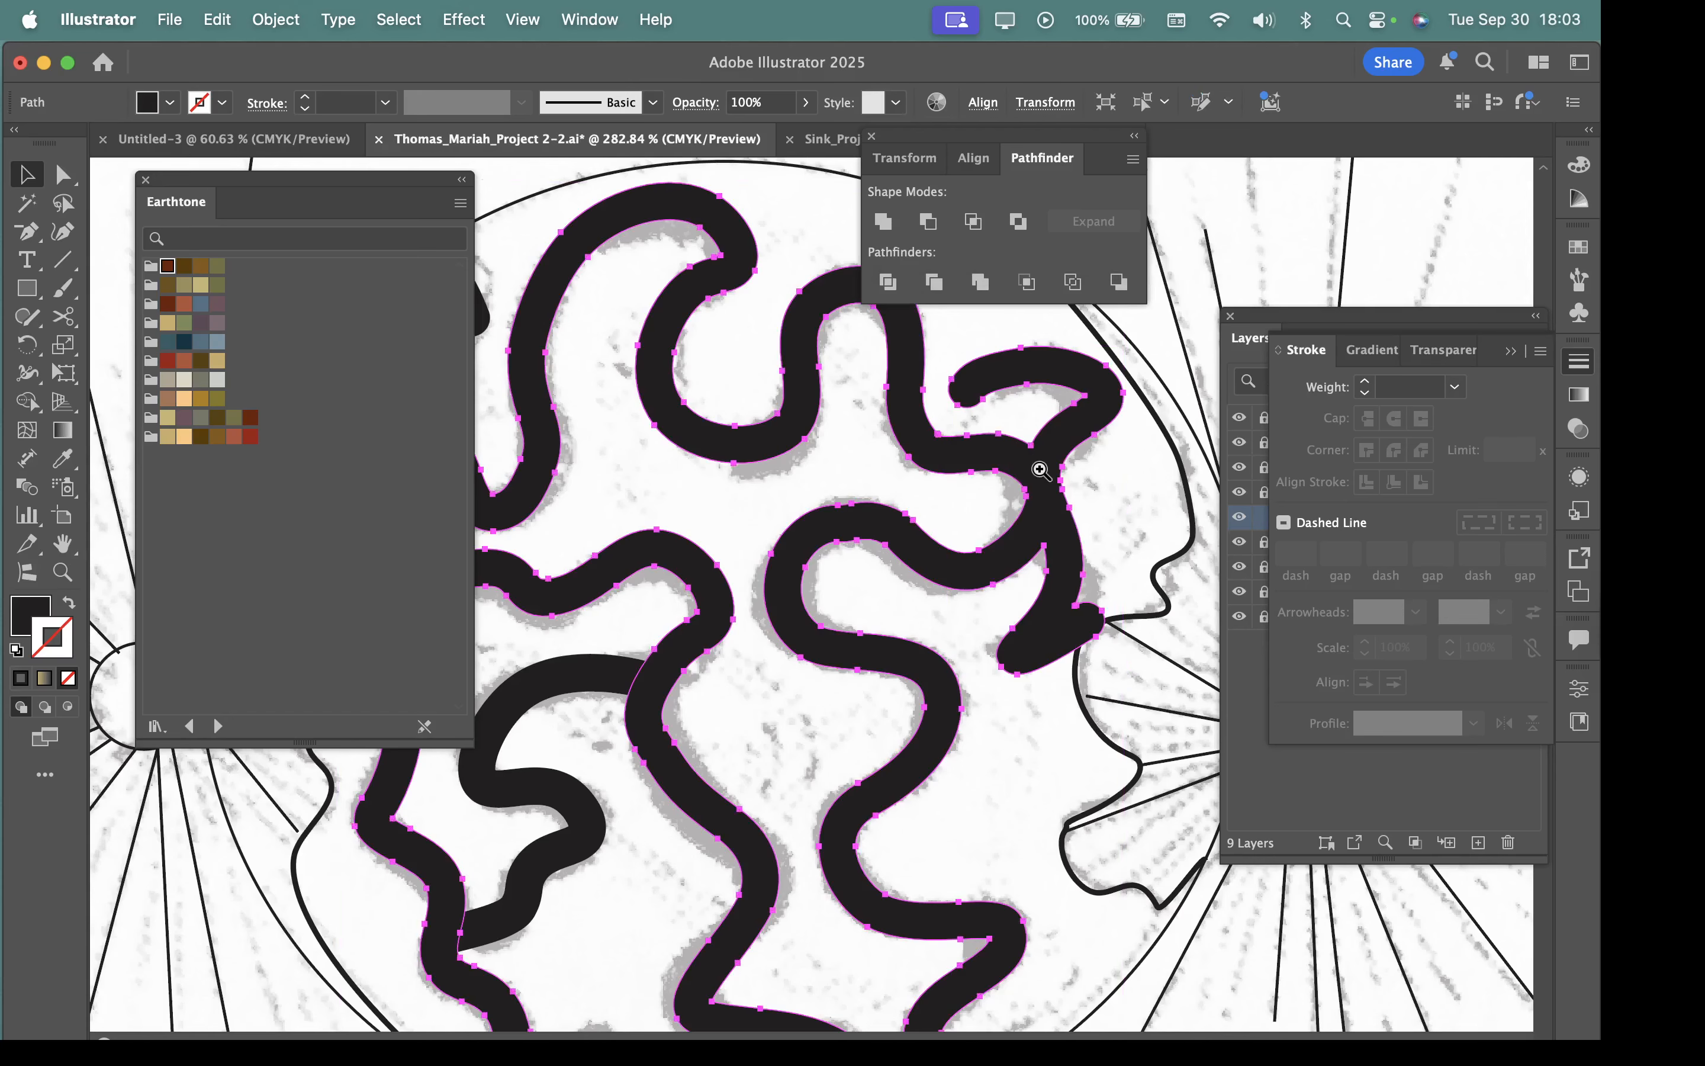
Unite the S-shaped inner piece in the cell's lower left with the main winding shape.
{"action": "left_click_drag", "start_coordinate": [1038, 468], "coordinate": [1237, 658]}
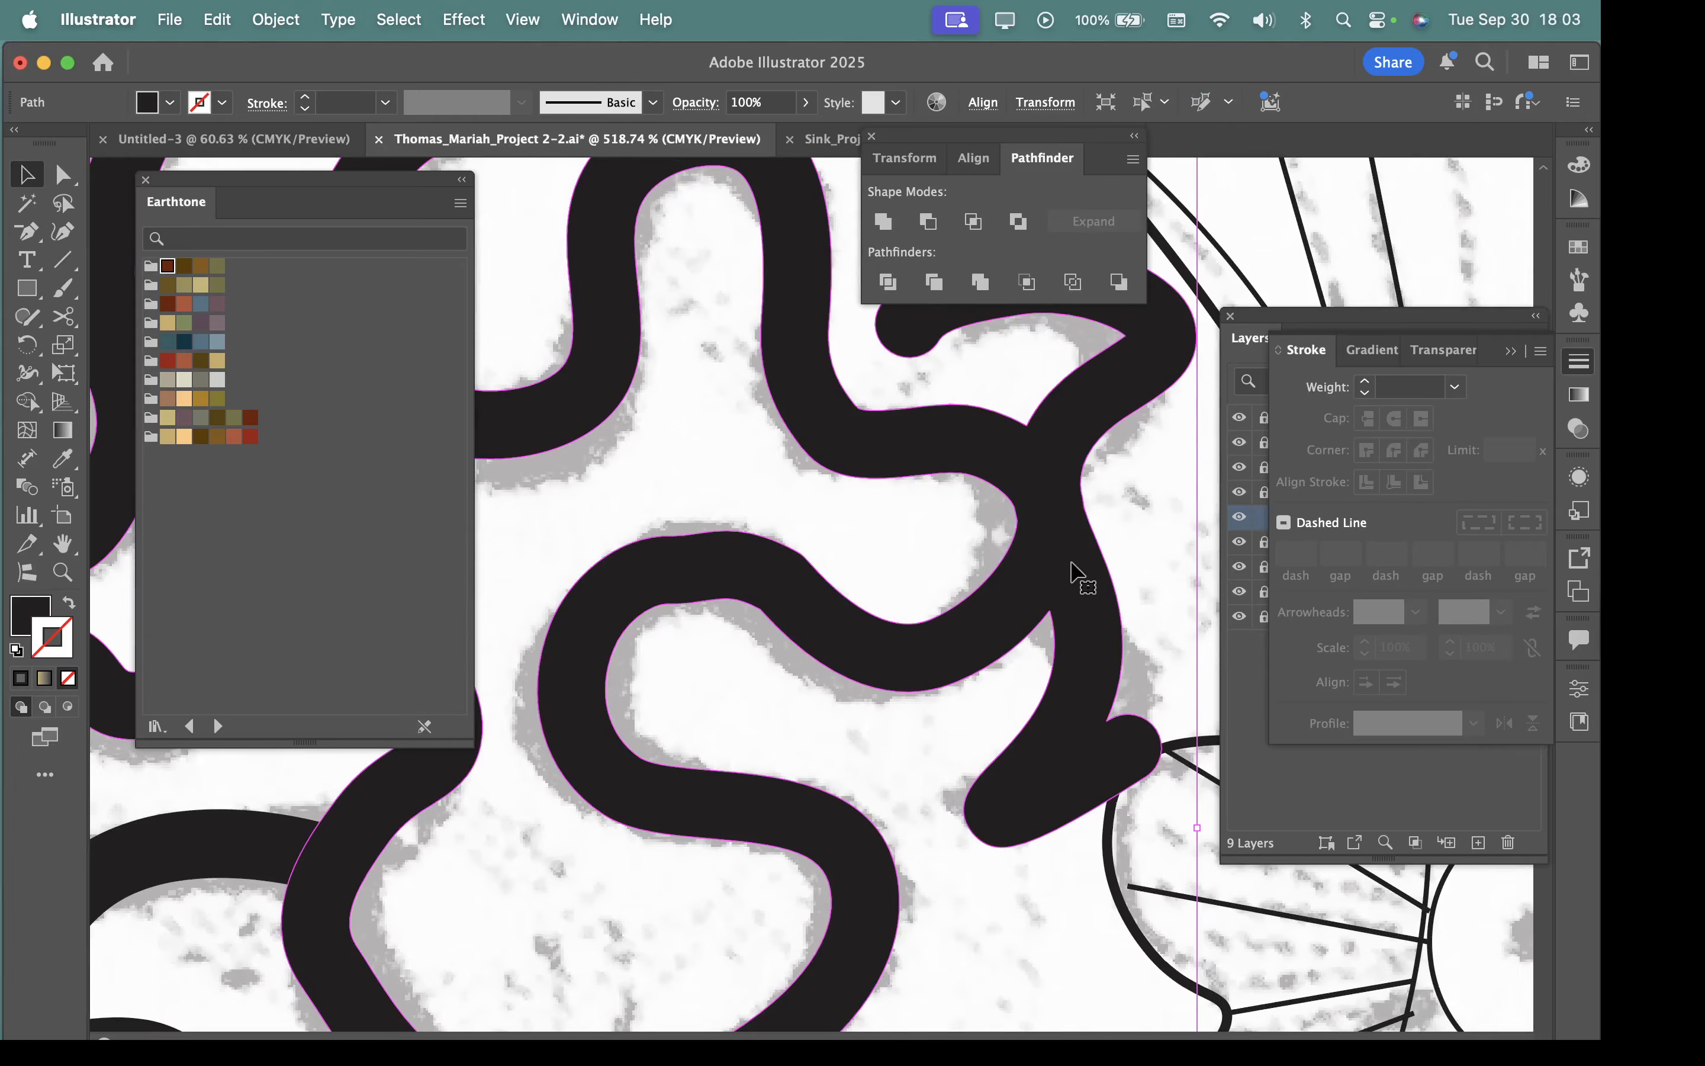
{"action": "left_click_drag", "start_coordinate": [1071, 569], "coordinate": [775, 585]}
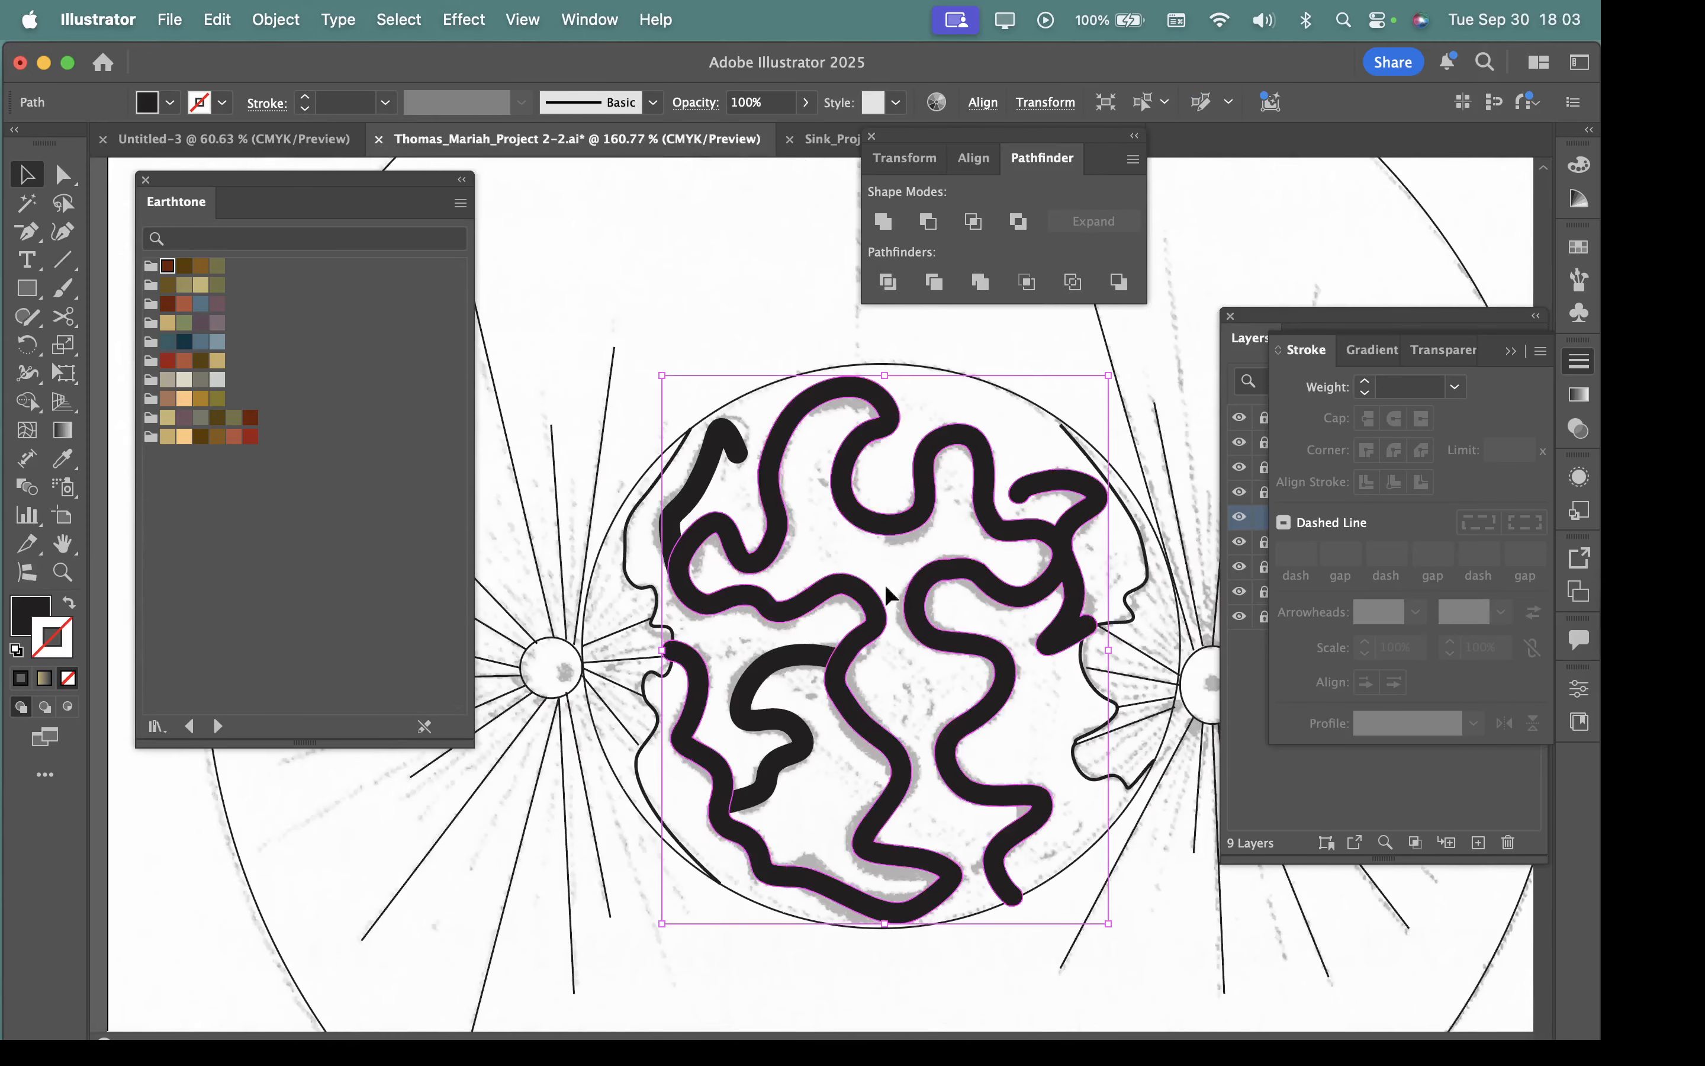
{"action": "left_click", "coordinate": [786, 729], "text": "shift"}
{"action": "key", "text": "space"}
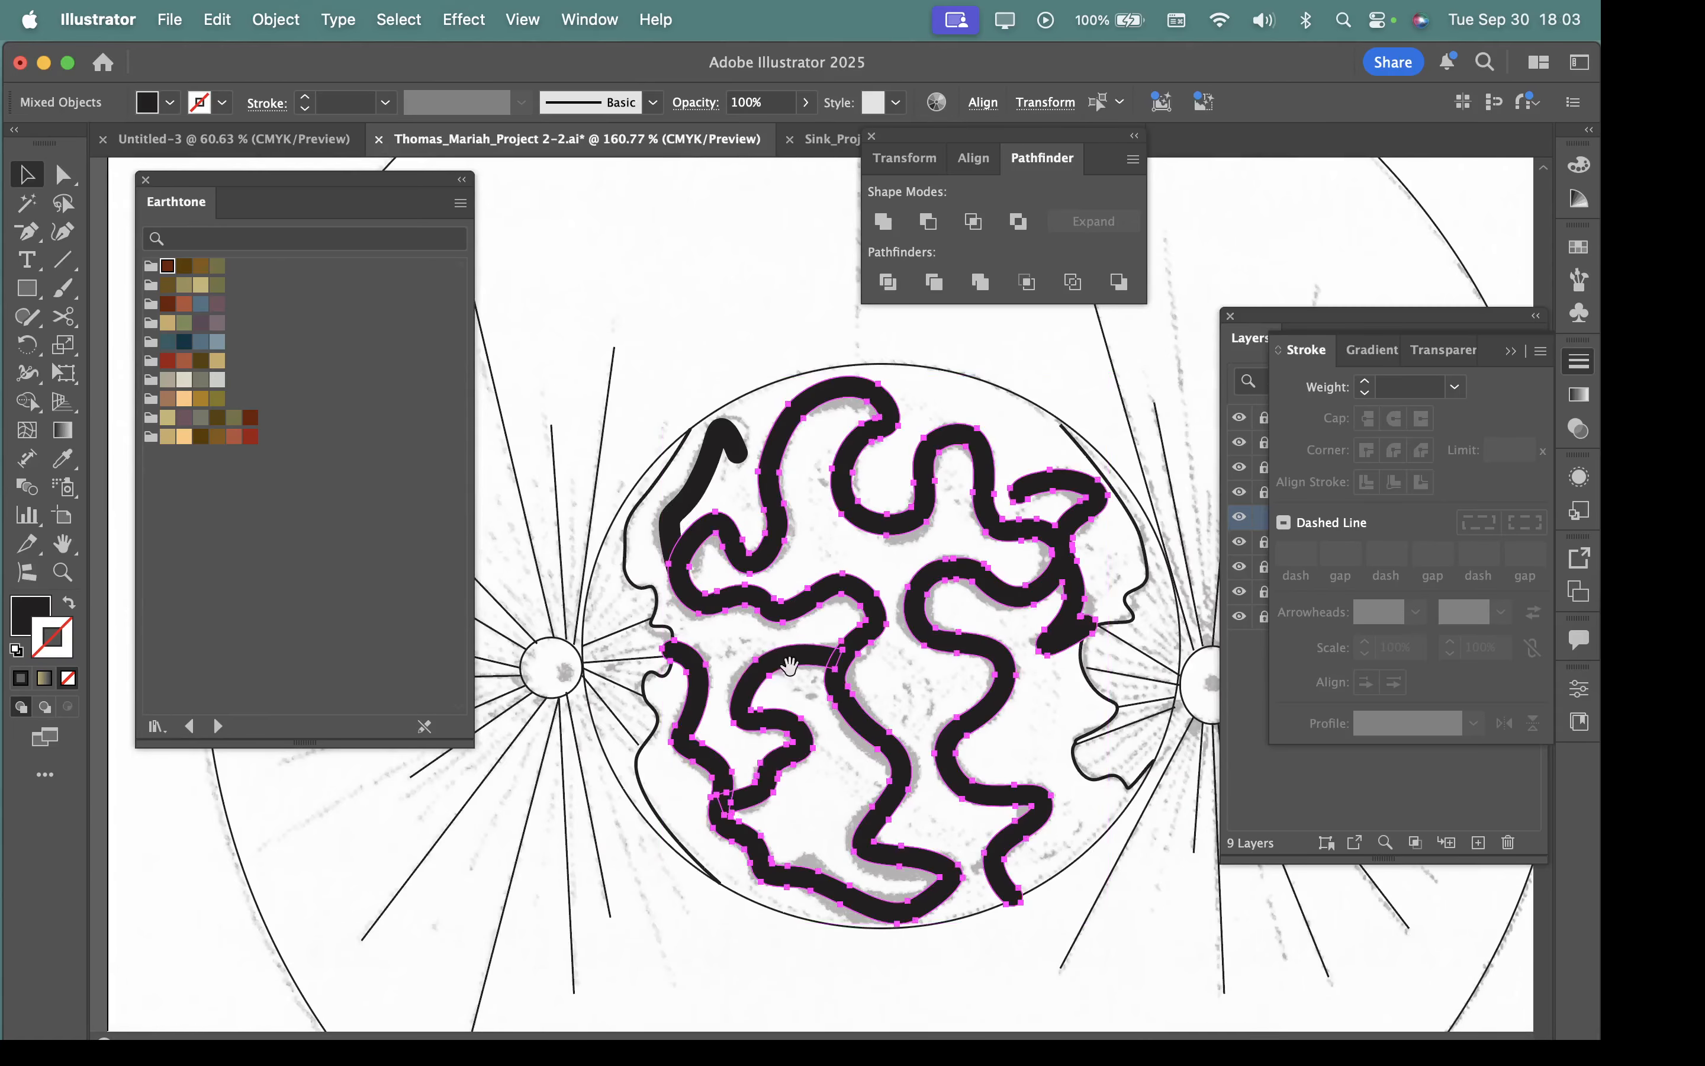
{"action": "scroll", "coordinate": [790, 666], "scroll_direction": "up", "scroll_amount": 5}
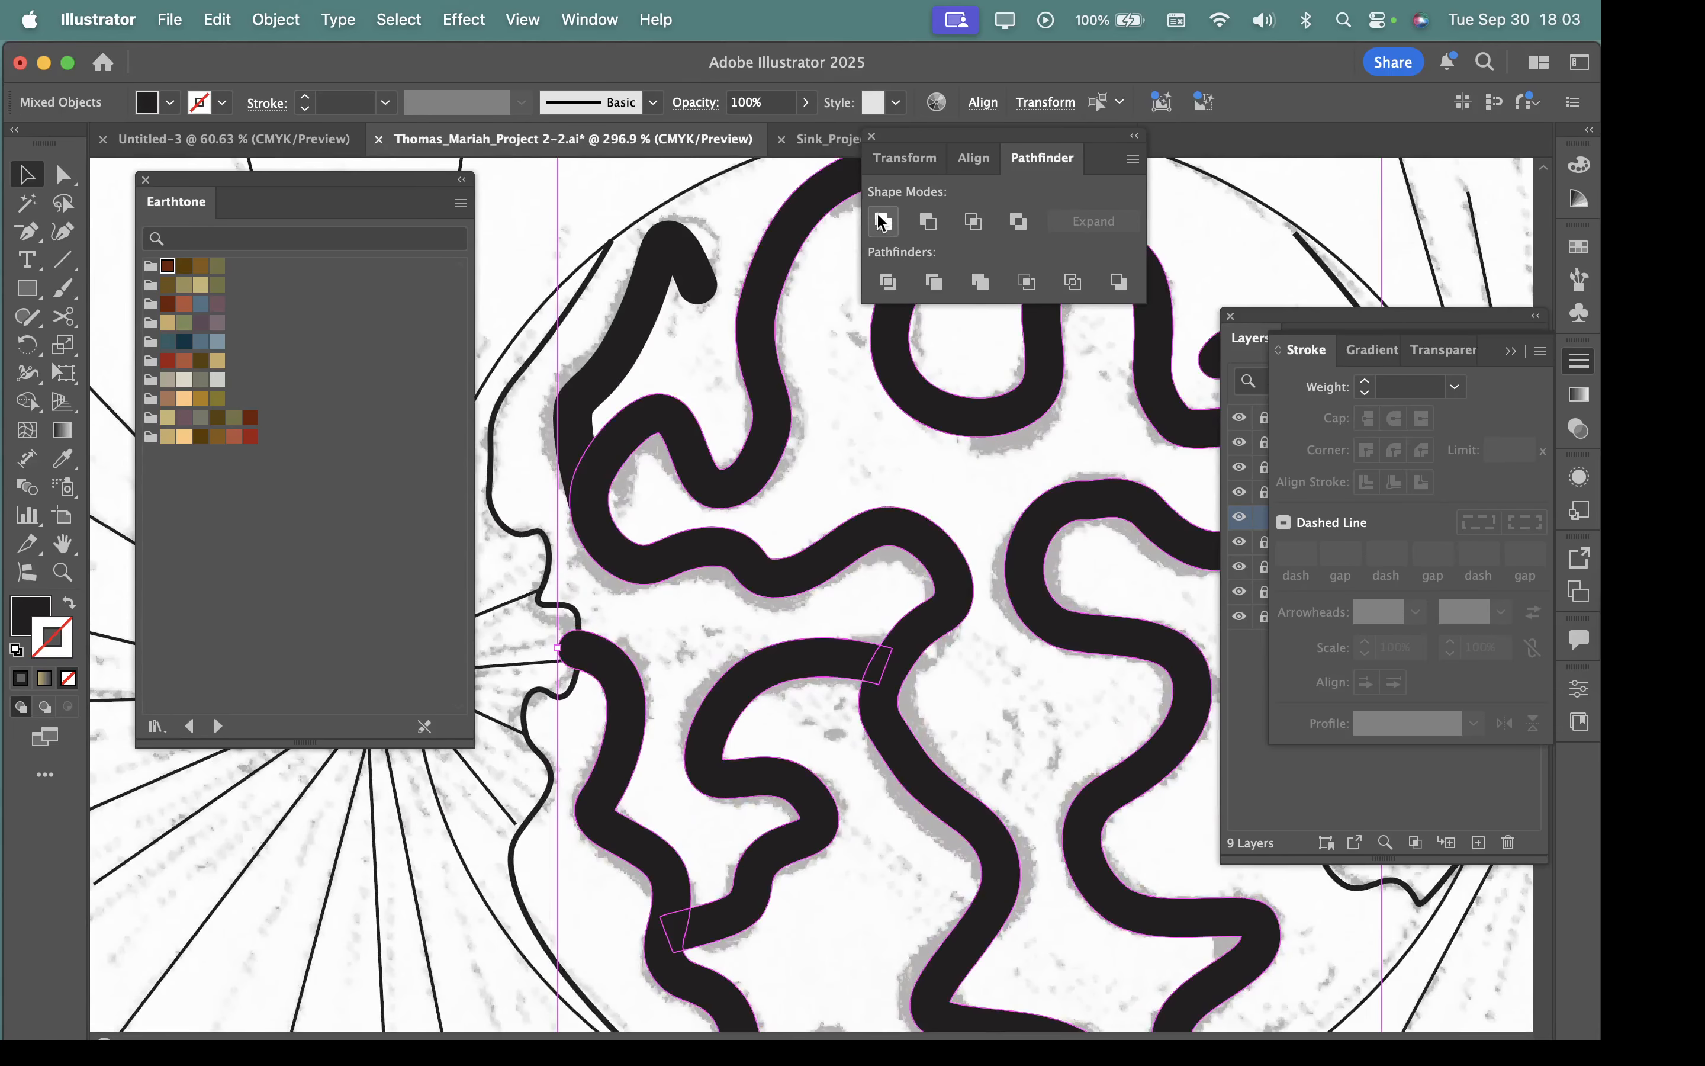
{"action": "left_click", "coordinate": [882, 224]}
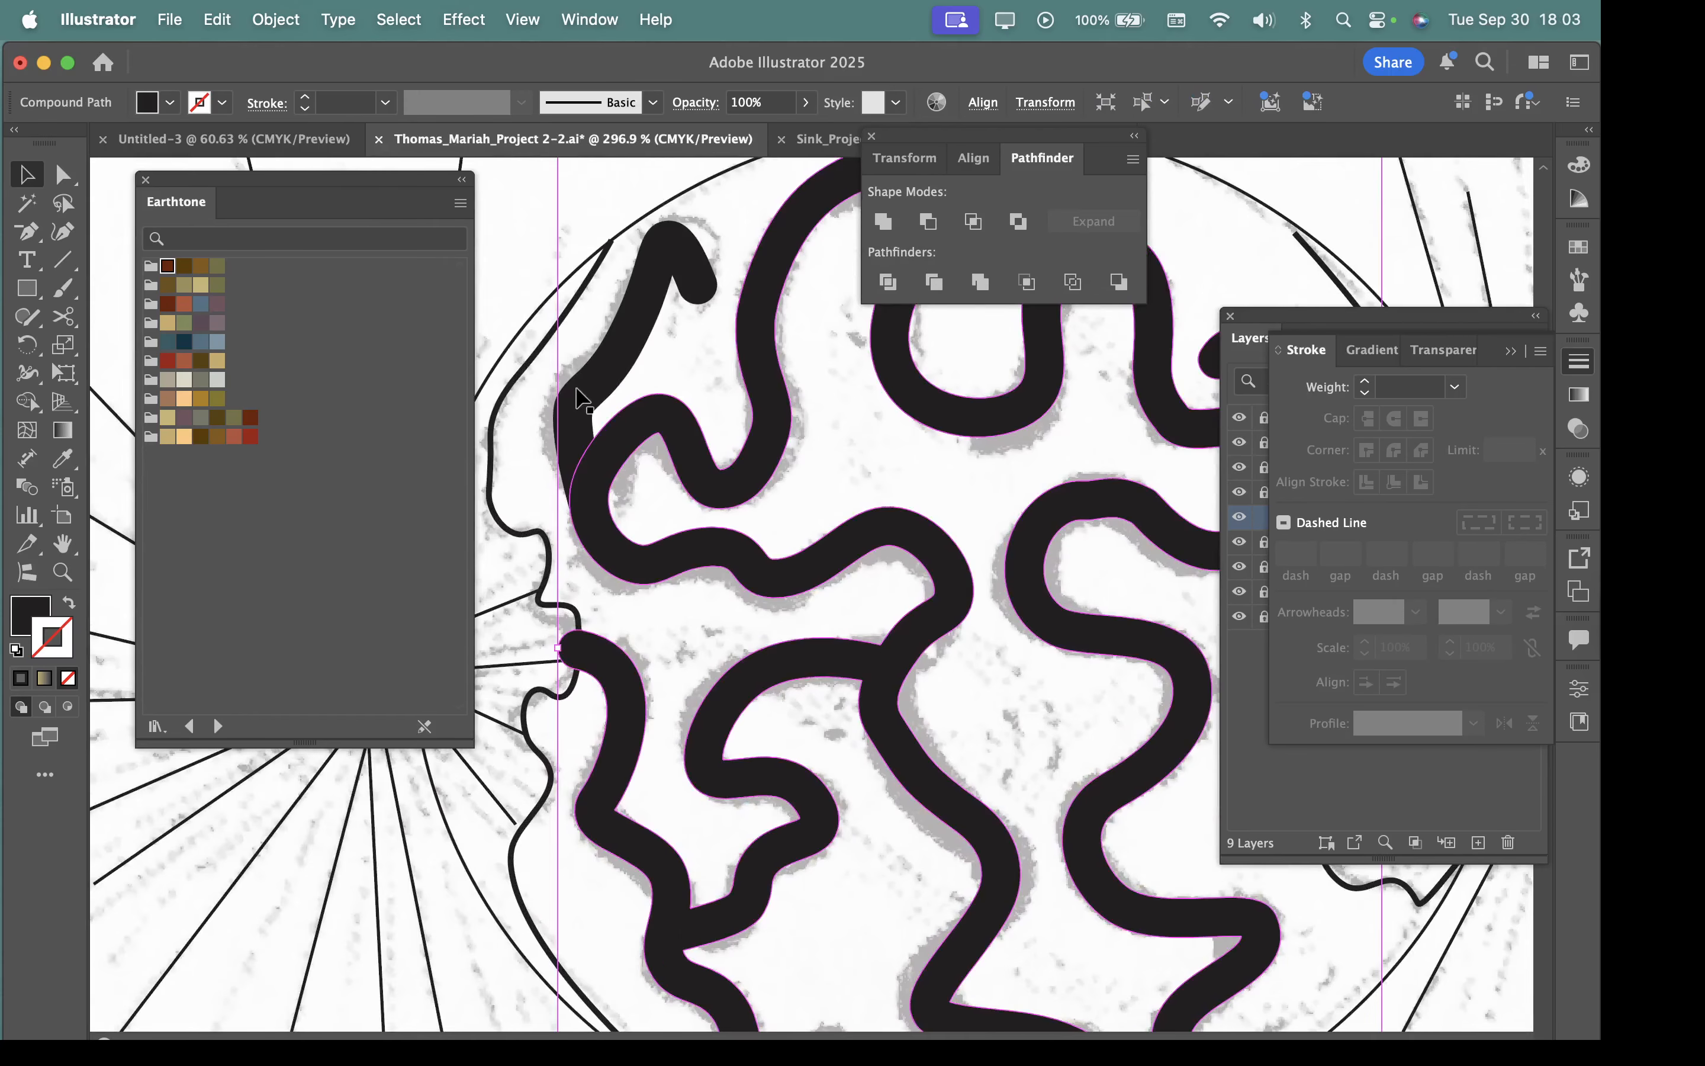
Unite the short hooked upper-left shape with the main winding shape.
{"action": "left_click", "coordinate": [633, 326]}
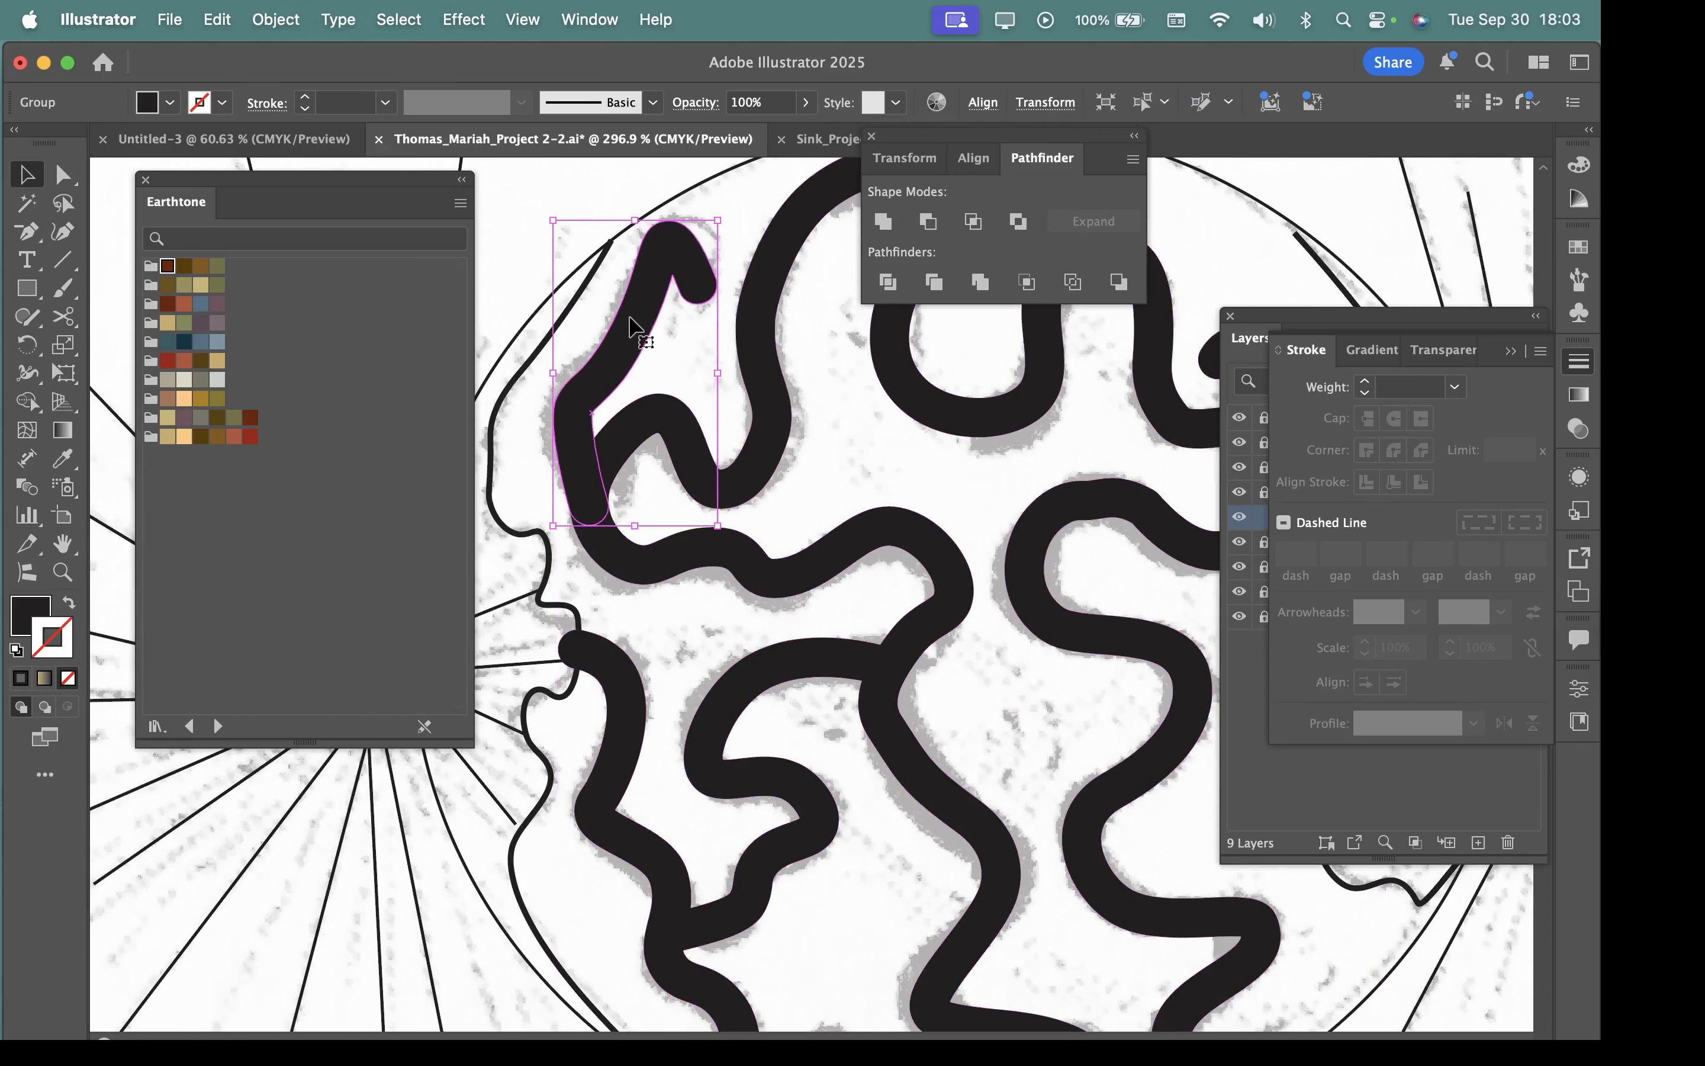
{"action": "left_click", "coordinate": [764, 447], "text": "shift"}
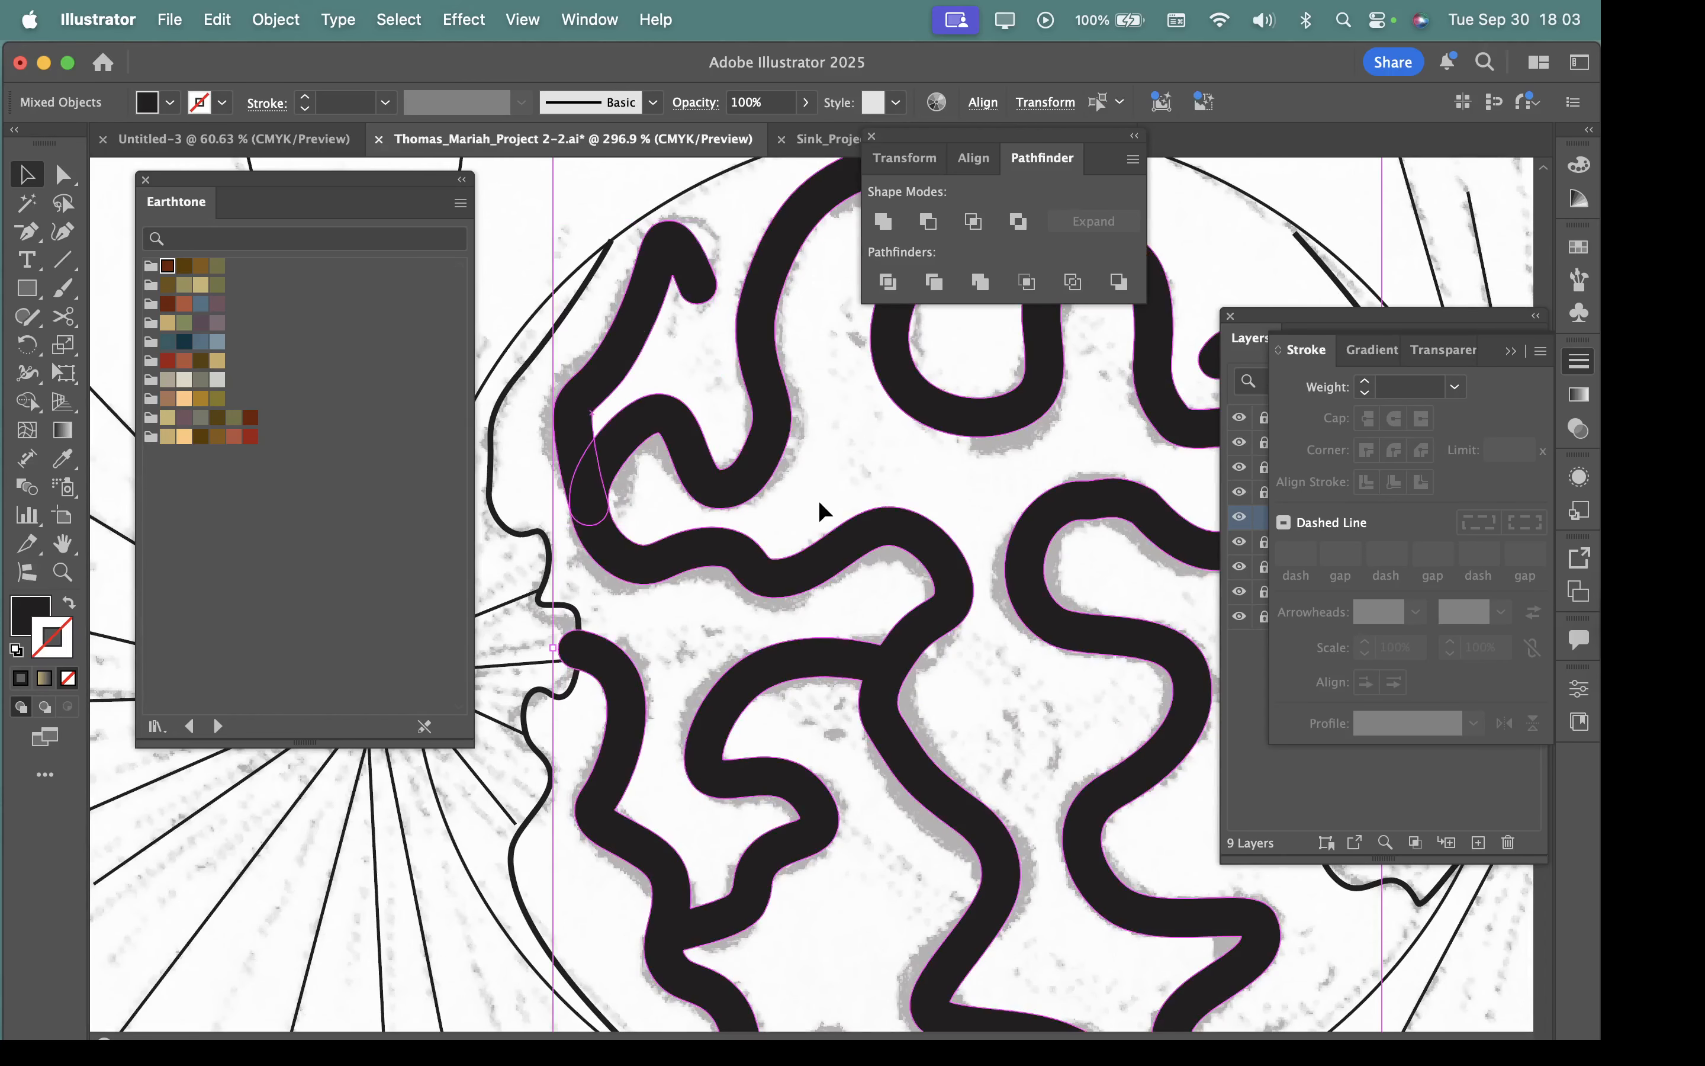
{"action": "left_click", "coordinate": [884, 225]}
{"action": "scroll", "coordinate": [916, 776], "scroll_direction": "down", "scroll_amount": 5}
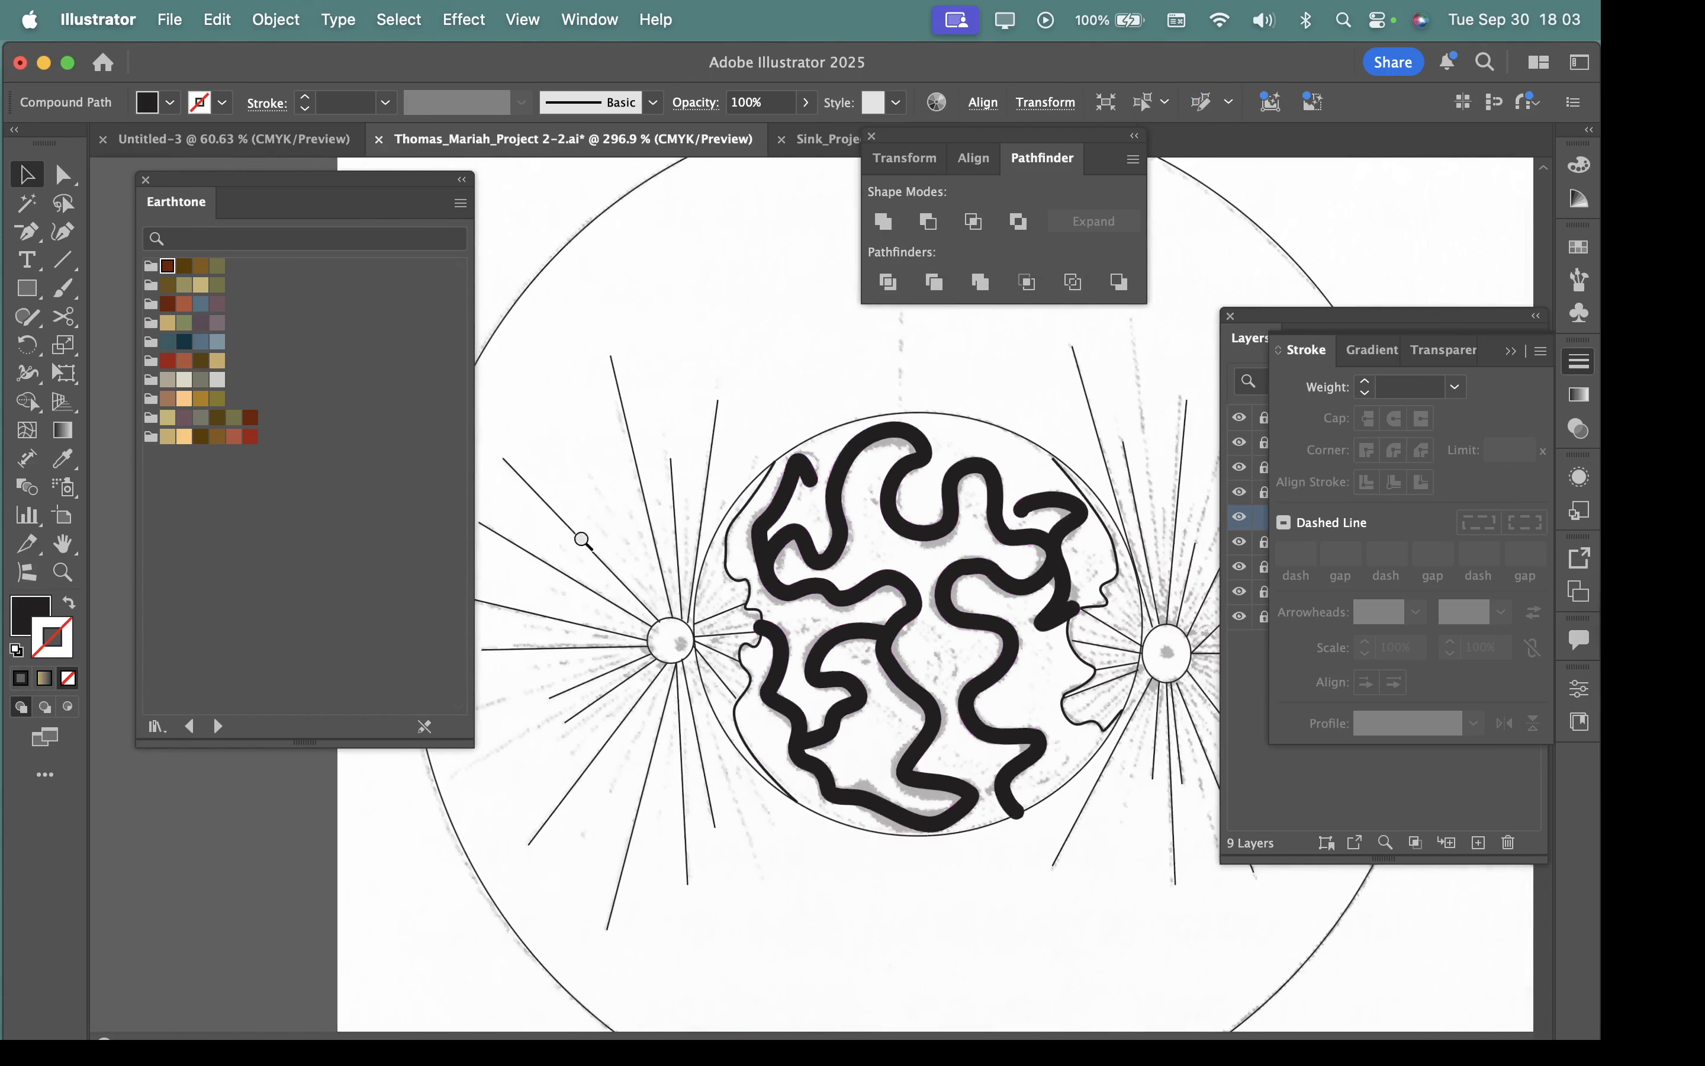
Try moving the united winding shape slightly as one piece and undo the move.
{"action": "left_click", "coordinate": [983, 800]}
{"action": "left_click", "coordinate": [928, 714]}
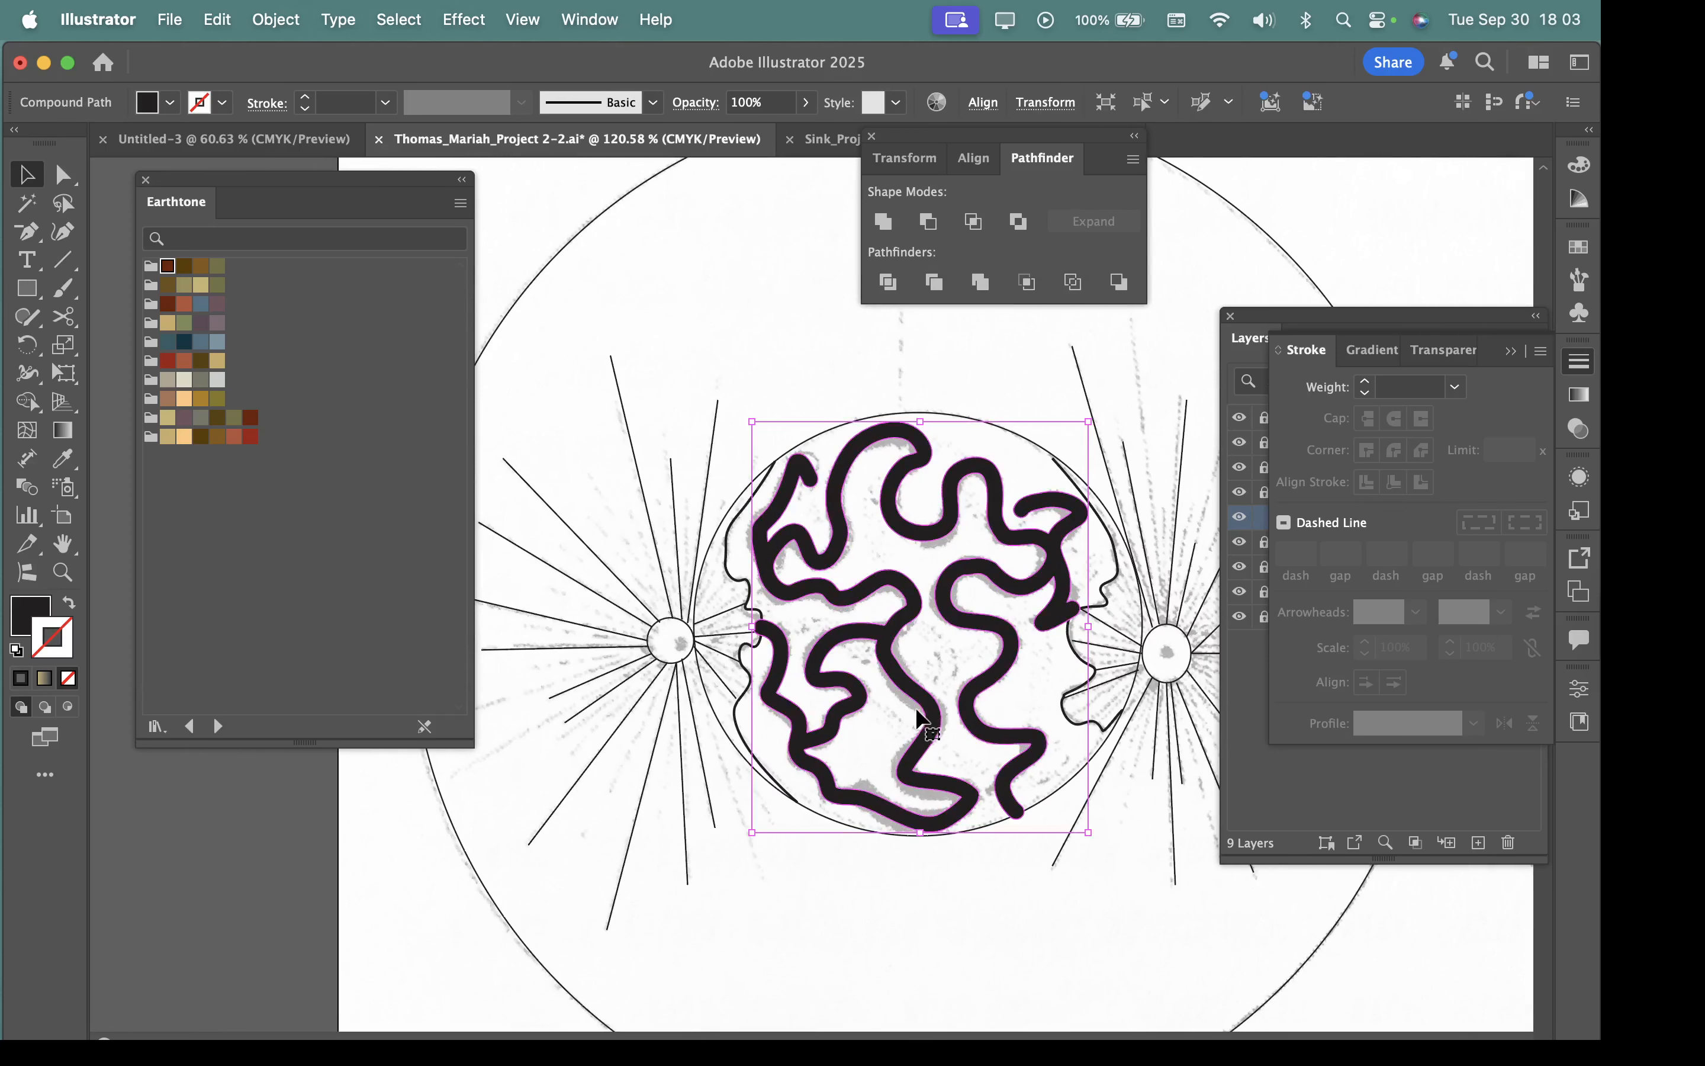
{"action": "mouse_move", "coordinate": [919, 695]}
{"action": "left_mouse_down"}
{"action": "mouse_move", "coordinate": [1014, 695]}
{"action": "mouse_move", "coordinate": [911, 691]}
{"action": "mouse_move", "coordinate": [981, 722]}
{"action": "left_mouse_up"}
{"action": "key", "text": "super+z"}
Try several Earthtone swatches on the winding shape, leaving it without a stroke and with the mauve fill C=69 M=79 Y=67 K=0.
{"action": "left_click", "coordinate": [201, 323]}
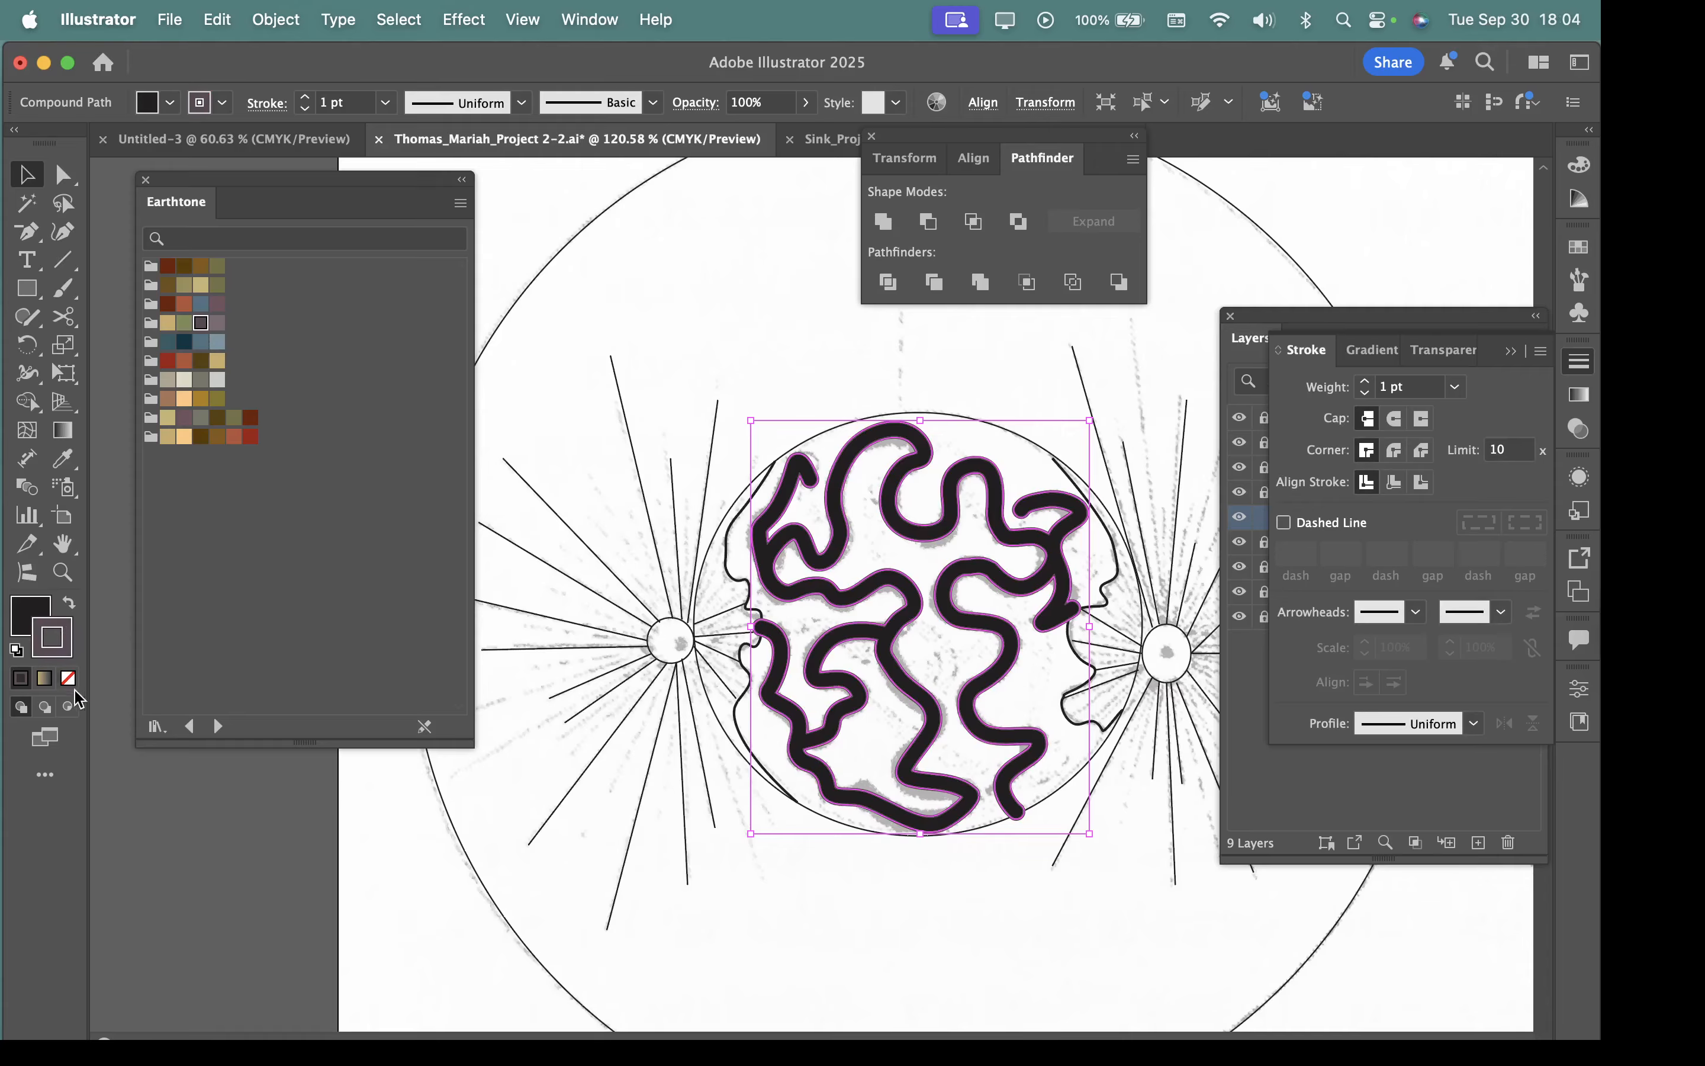
{"action": "left_click", "coordinate": [68, 678]}
{"action": "left_click", "coordinate": [33, 614]}
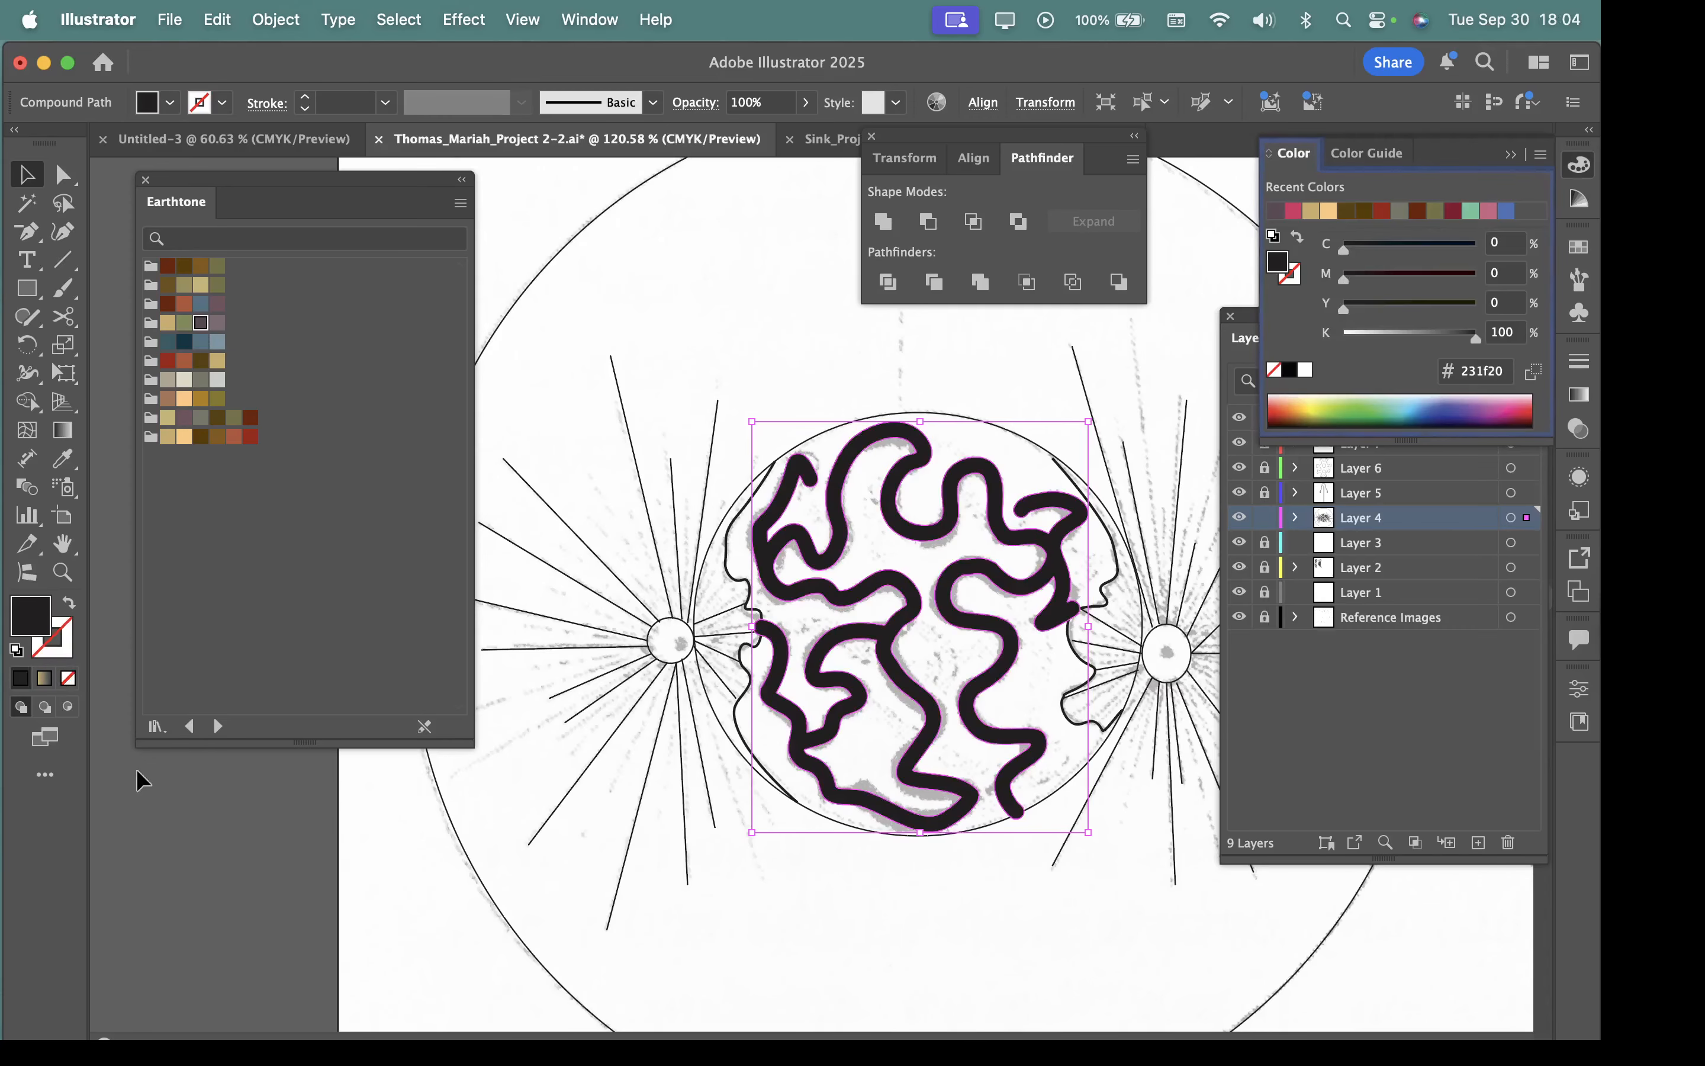
{"action": "left_click", "coordinate": [202, 322]}
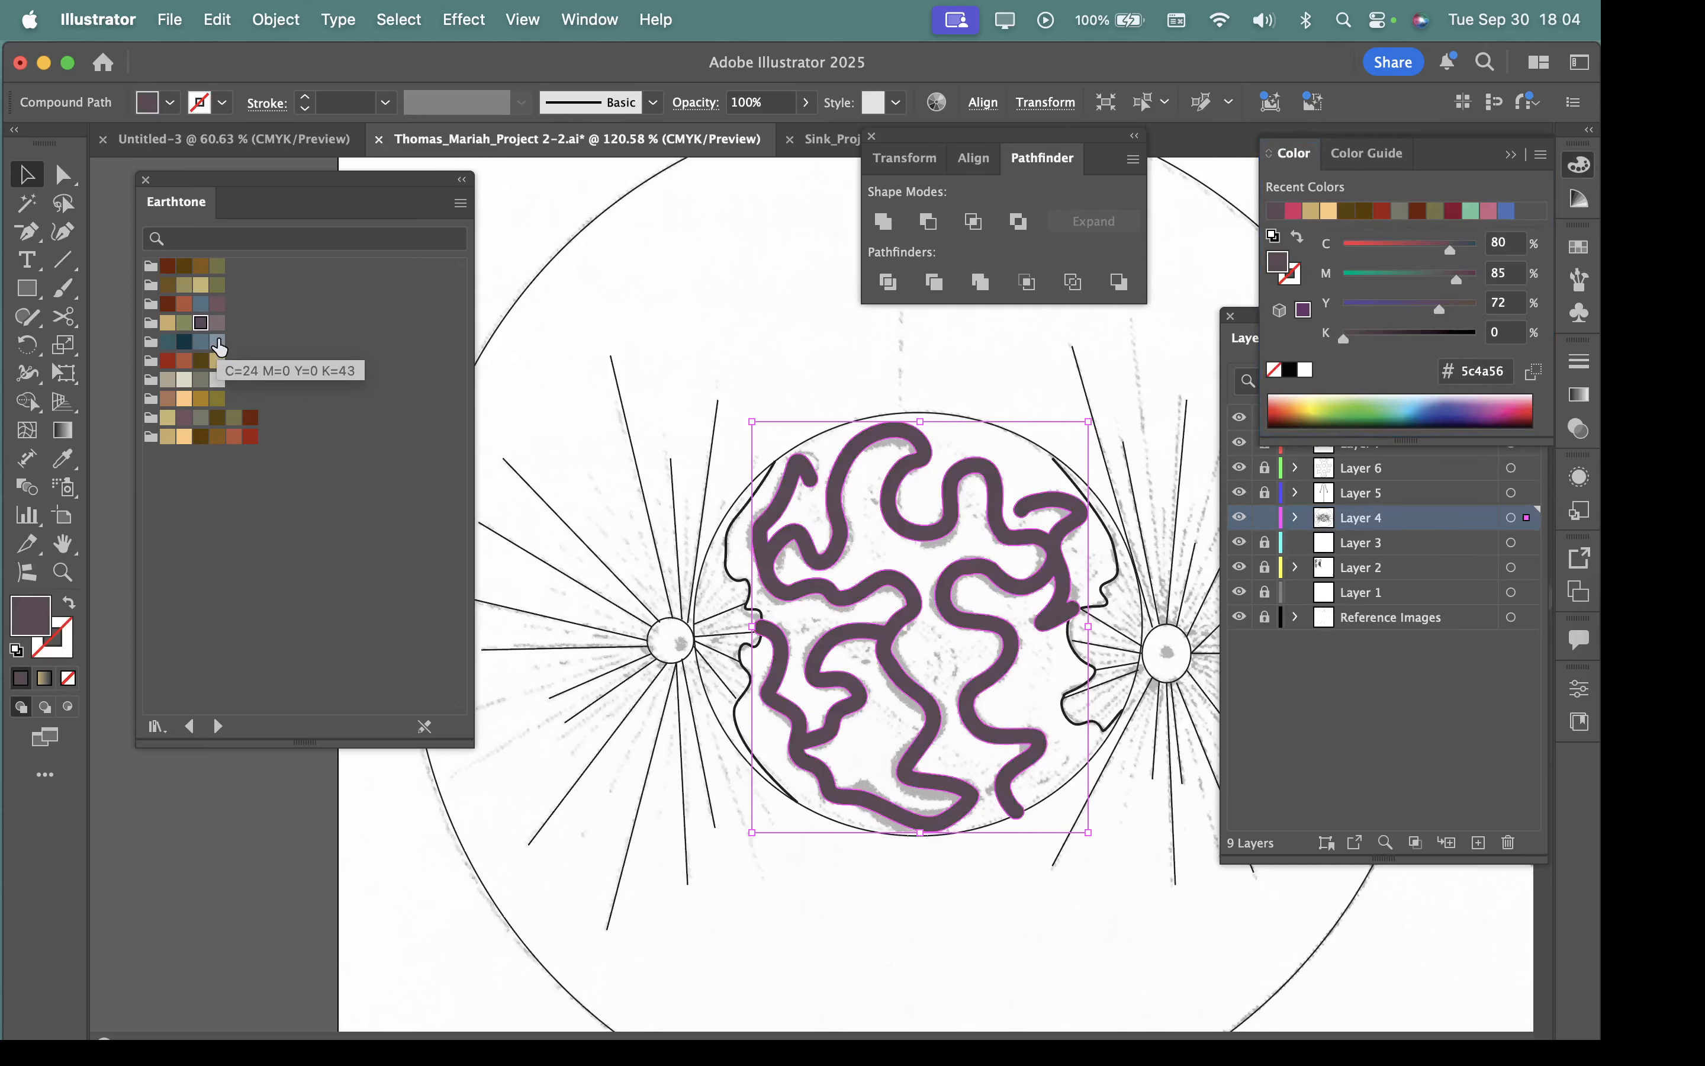
{"action": "left_click", "coordinate": [200, 285]}
{"action": "left_click", "coordinate": [184, 417]}
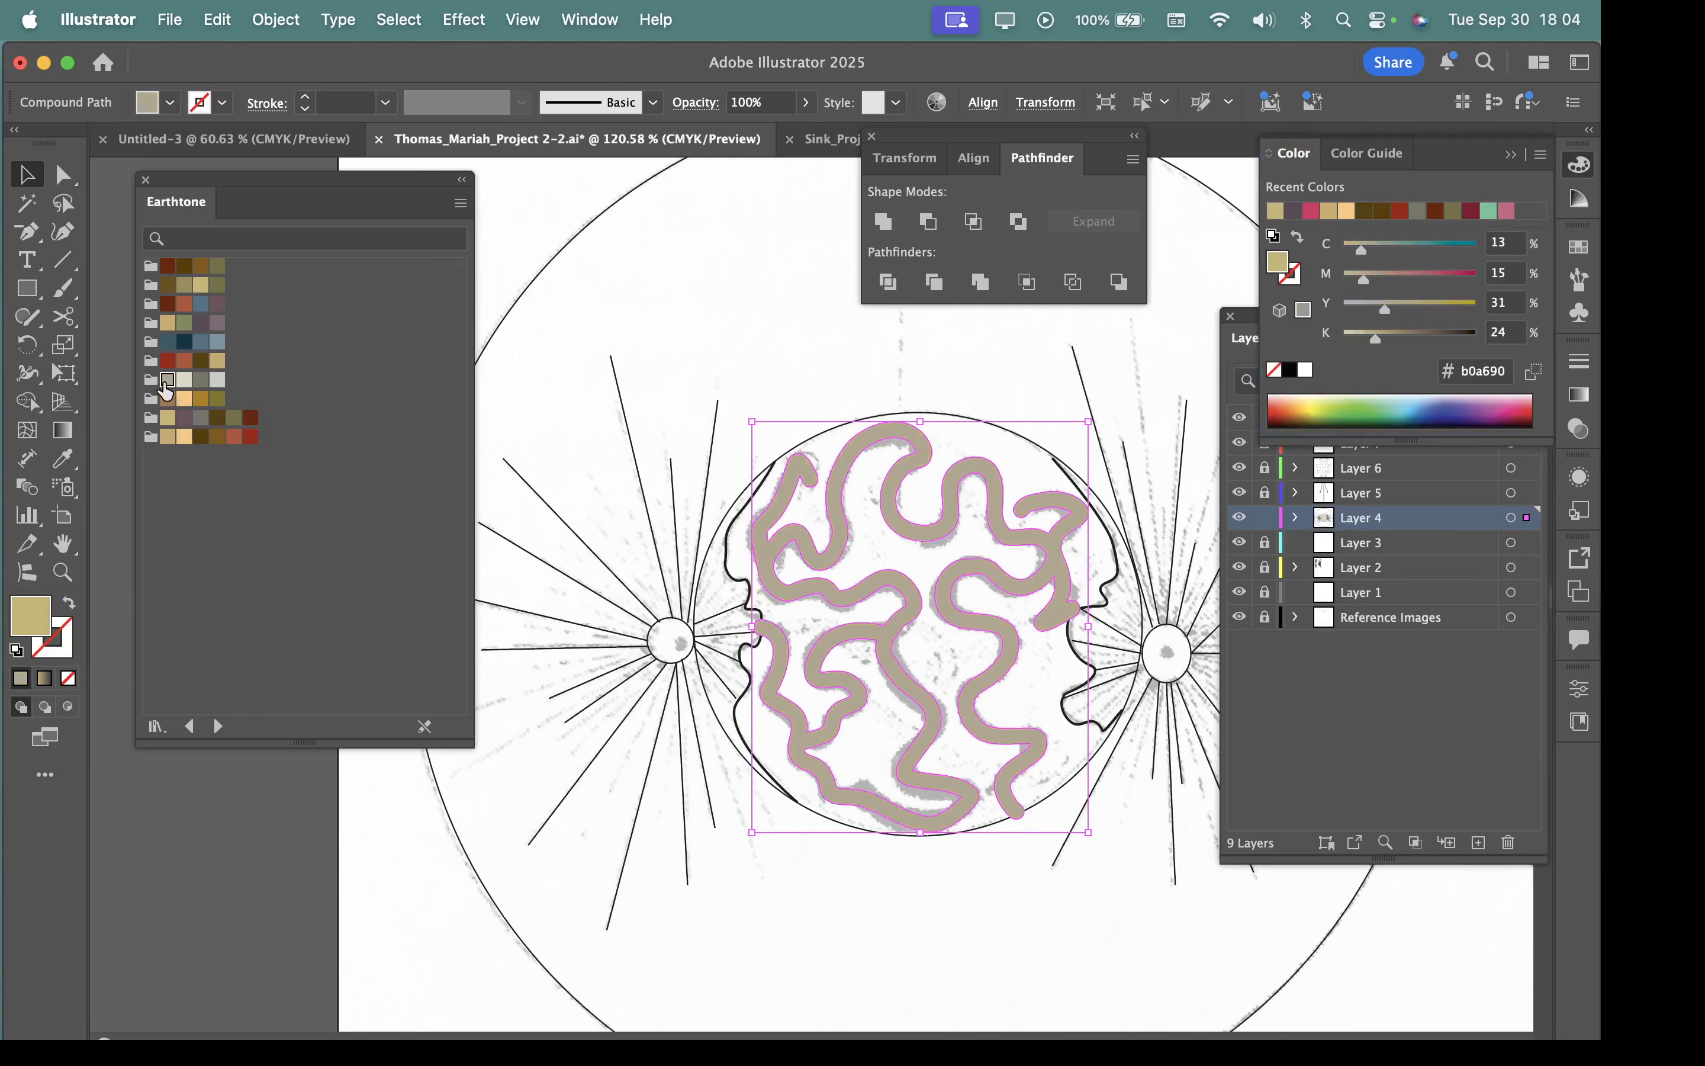
{"action": "left_click", "coordinate": [185, 418]}
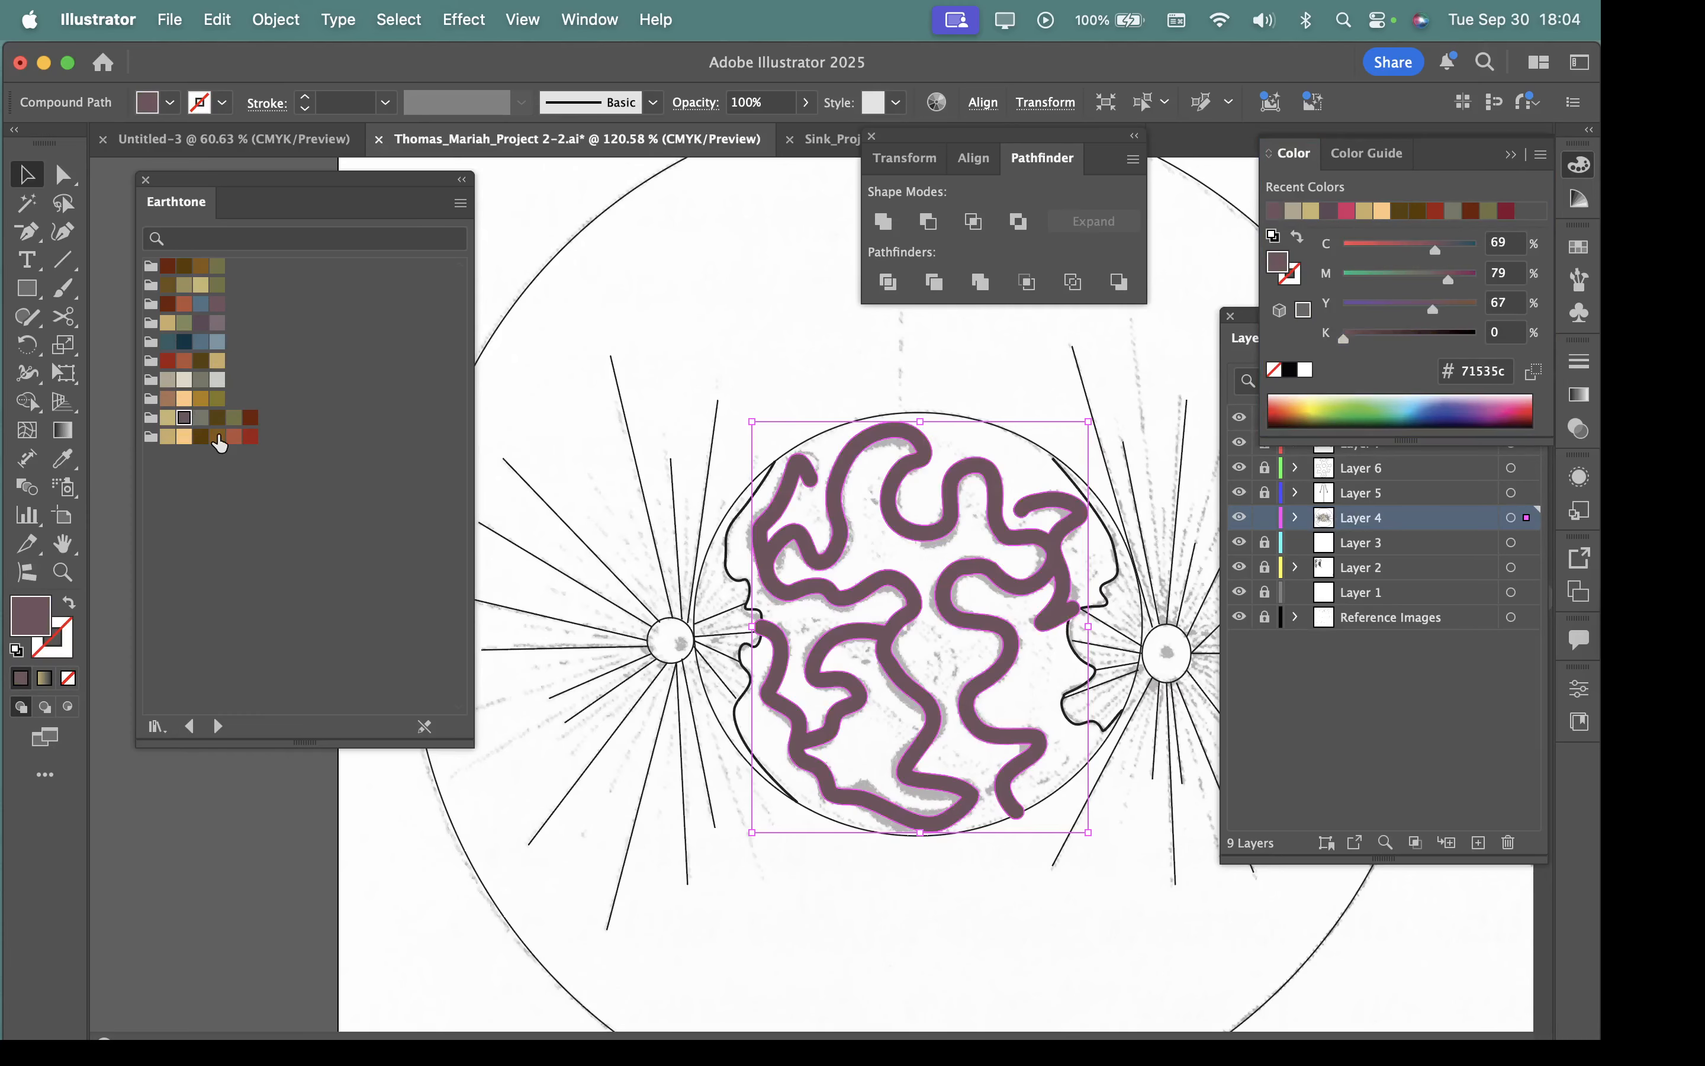
{"action": "scroll", "coordinate": [946, 674], "scroll_direction": "up", "scroll_amount": 5}
{"action": "scroll", "coordinate": [946, 675], "scroll_direction": "down", "scroll_amount": 3}
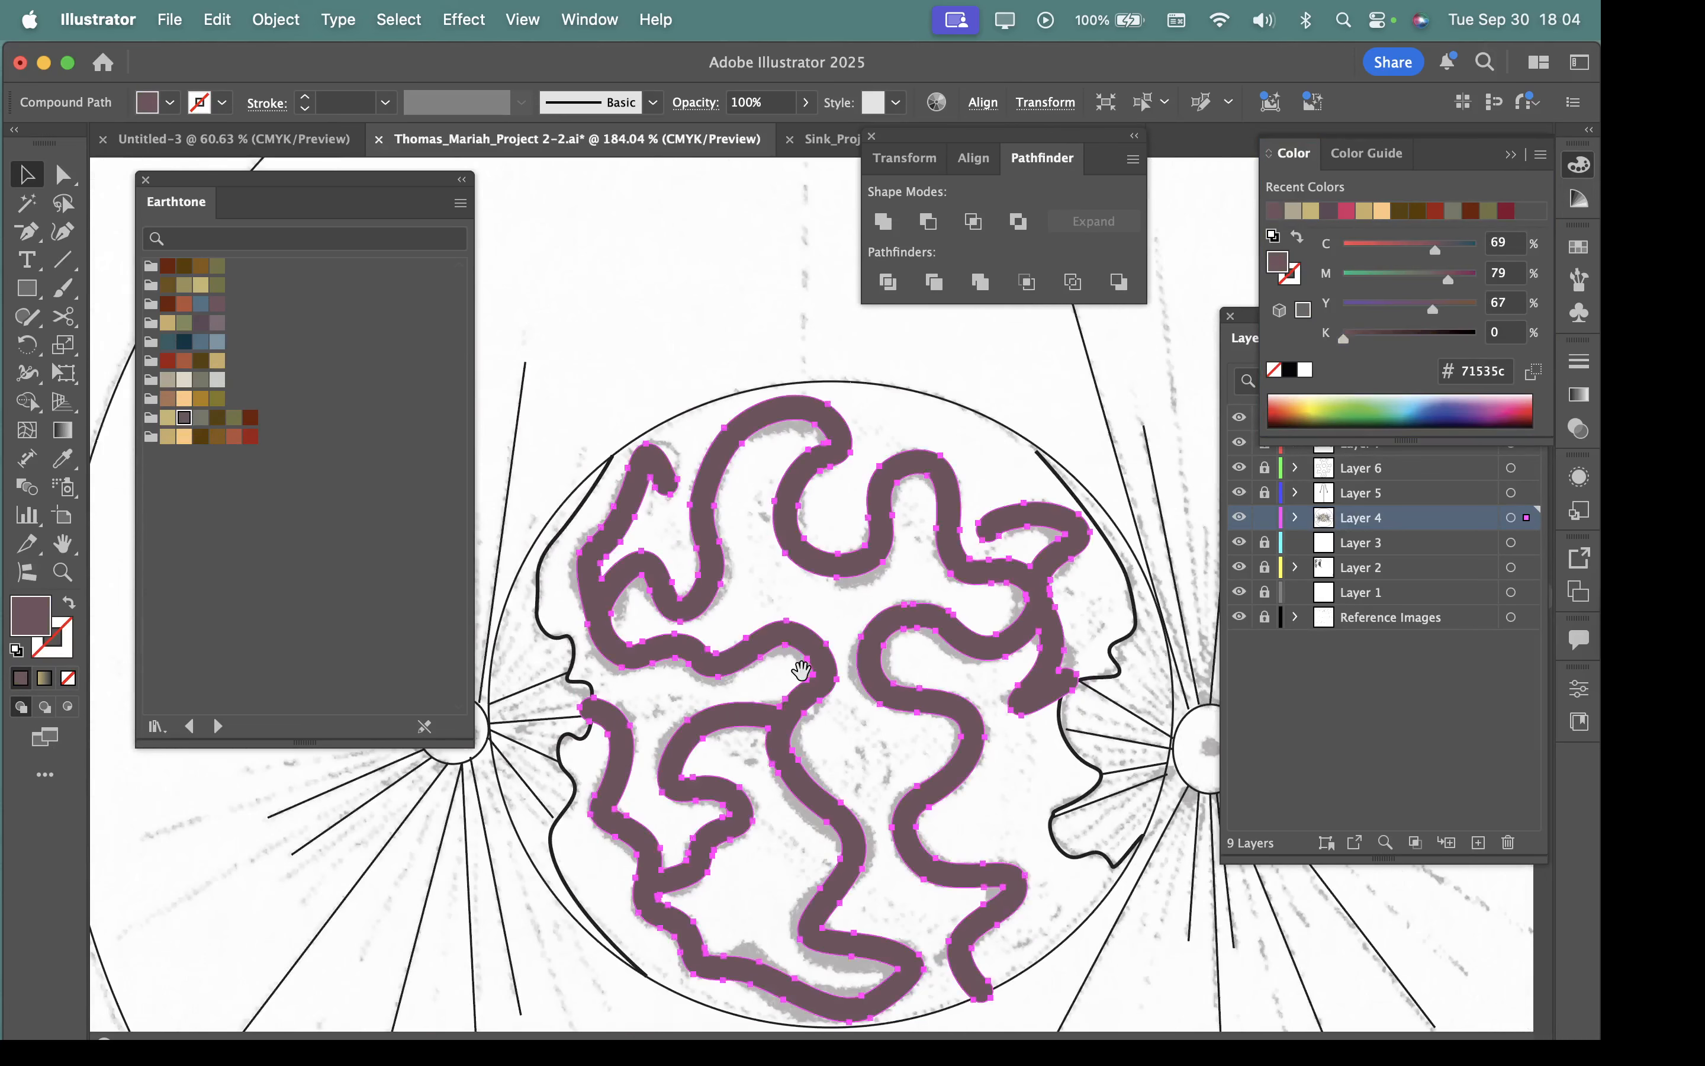
Try Earthtone swatches on the winding shape's 1 pt stroke and settle on the light grey C=7 M=1 Y=8 K=18.
{"action": "left_click", "coordinate": [62, 650]}
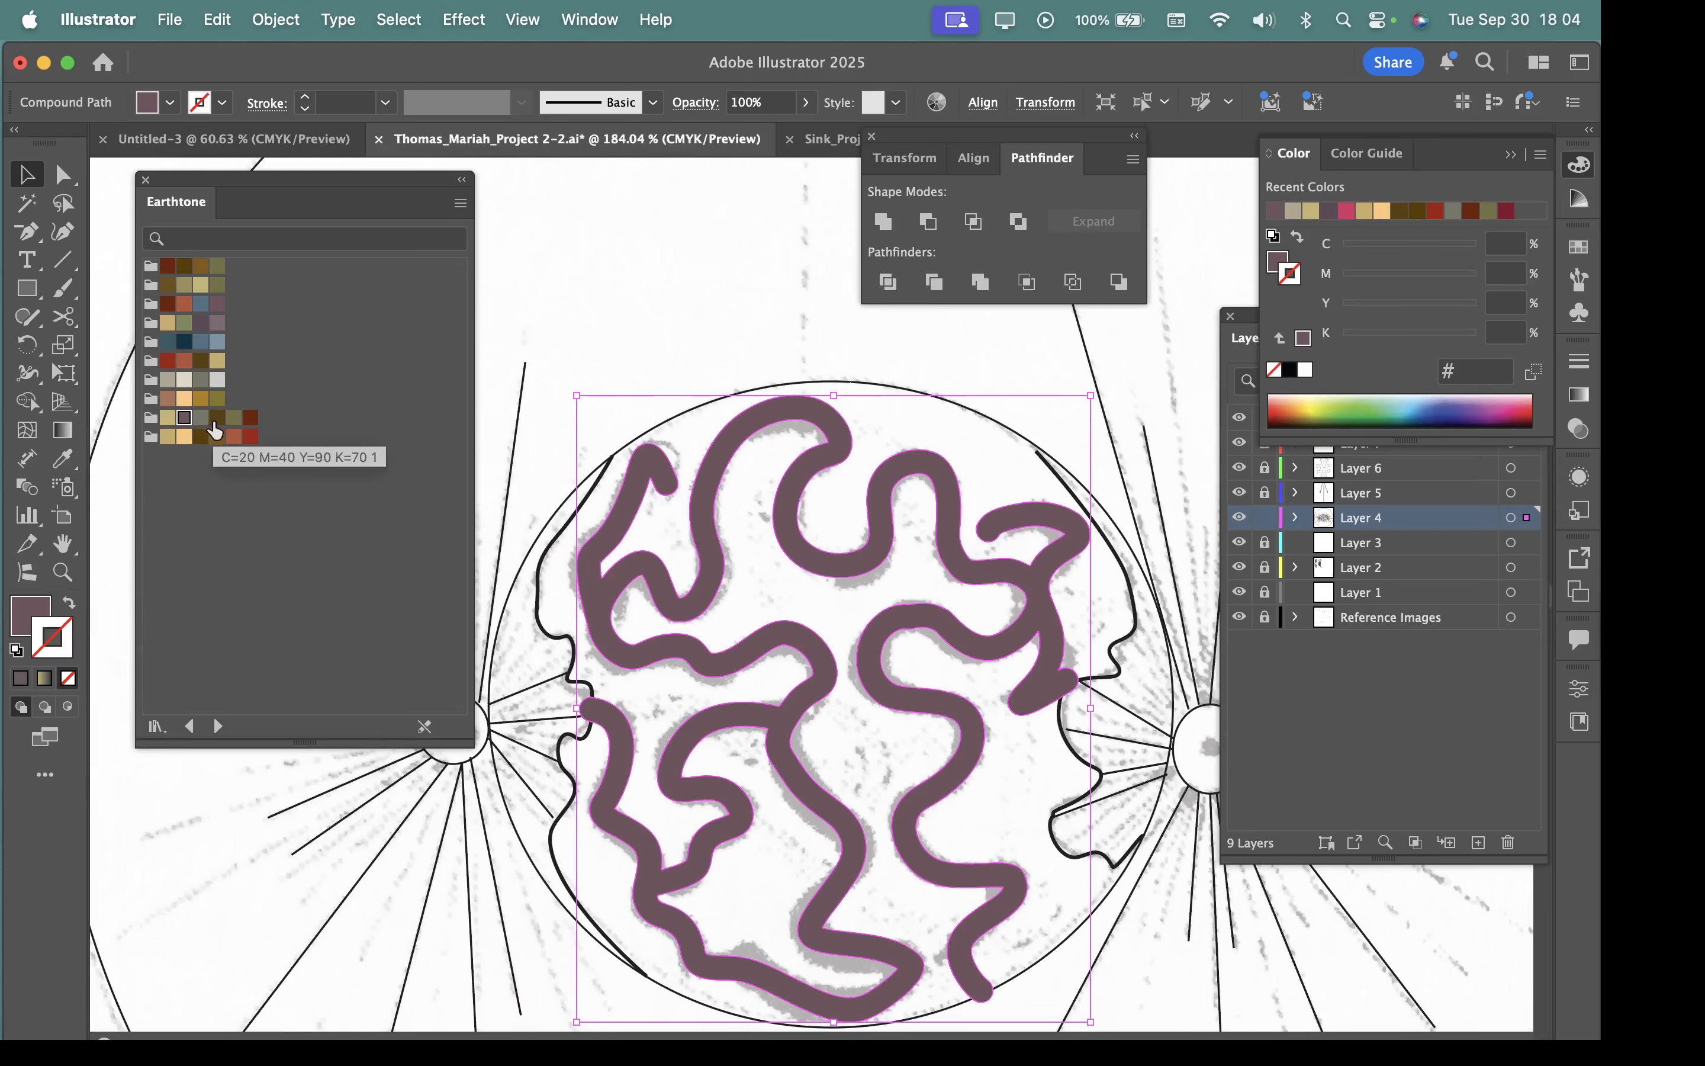
{"action": "left_click", "coordinate": [234, 419]}
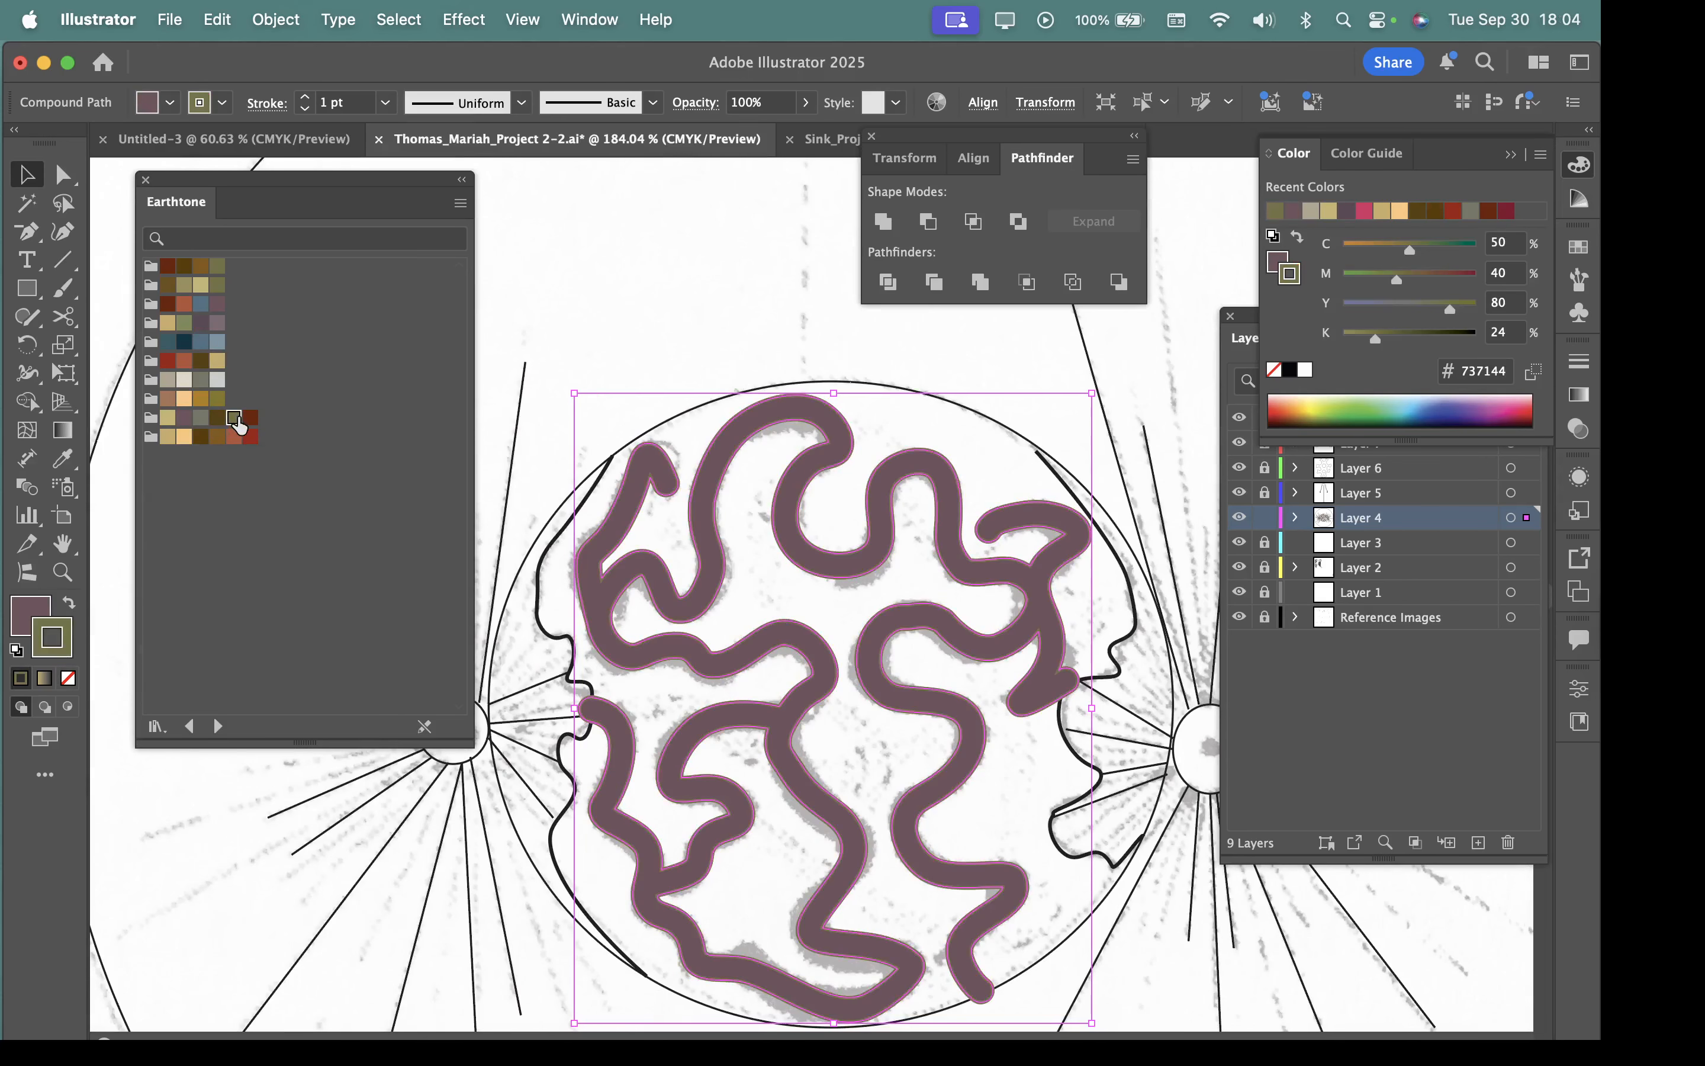
{"action": "left_click", "coordinate": [250, 439]}
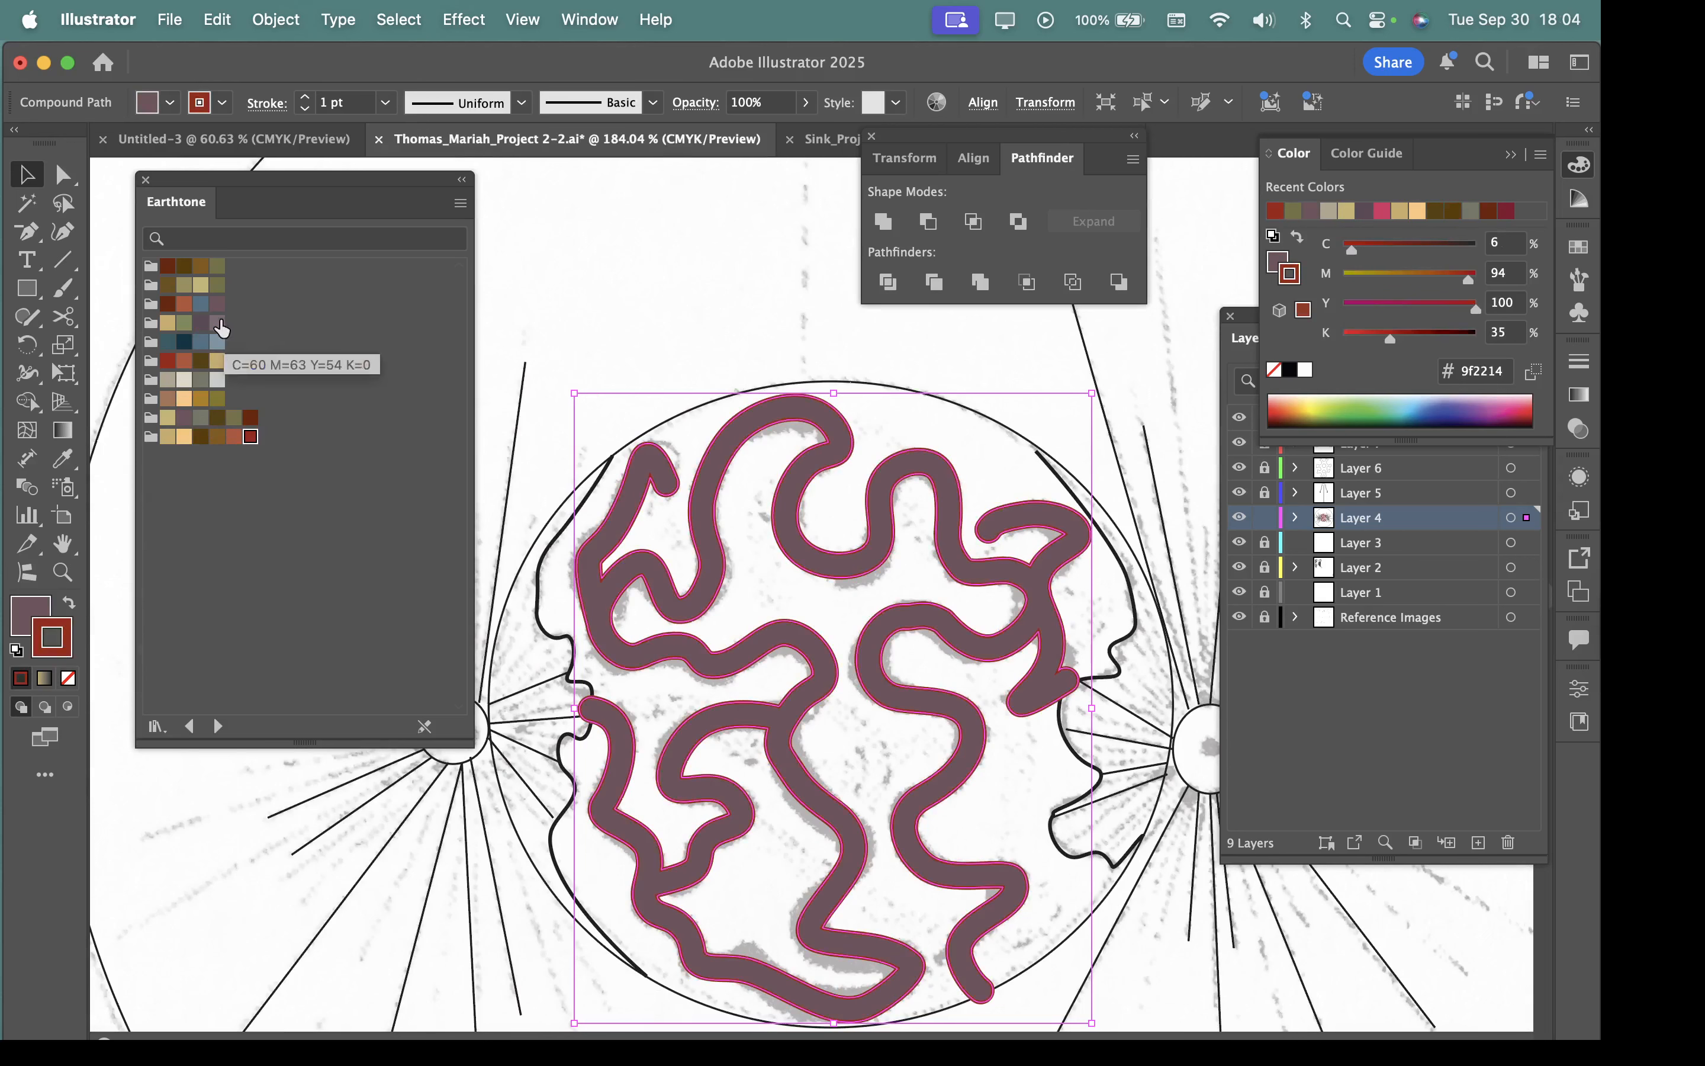
{"action": "left_click", "coordinate": [203, 286]}
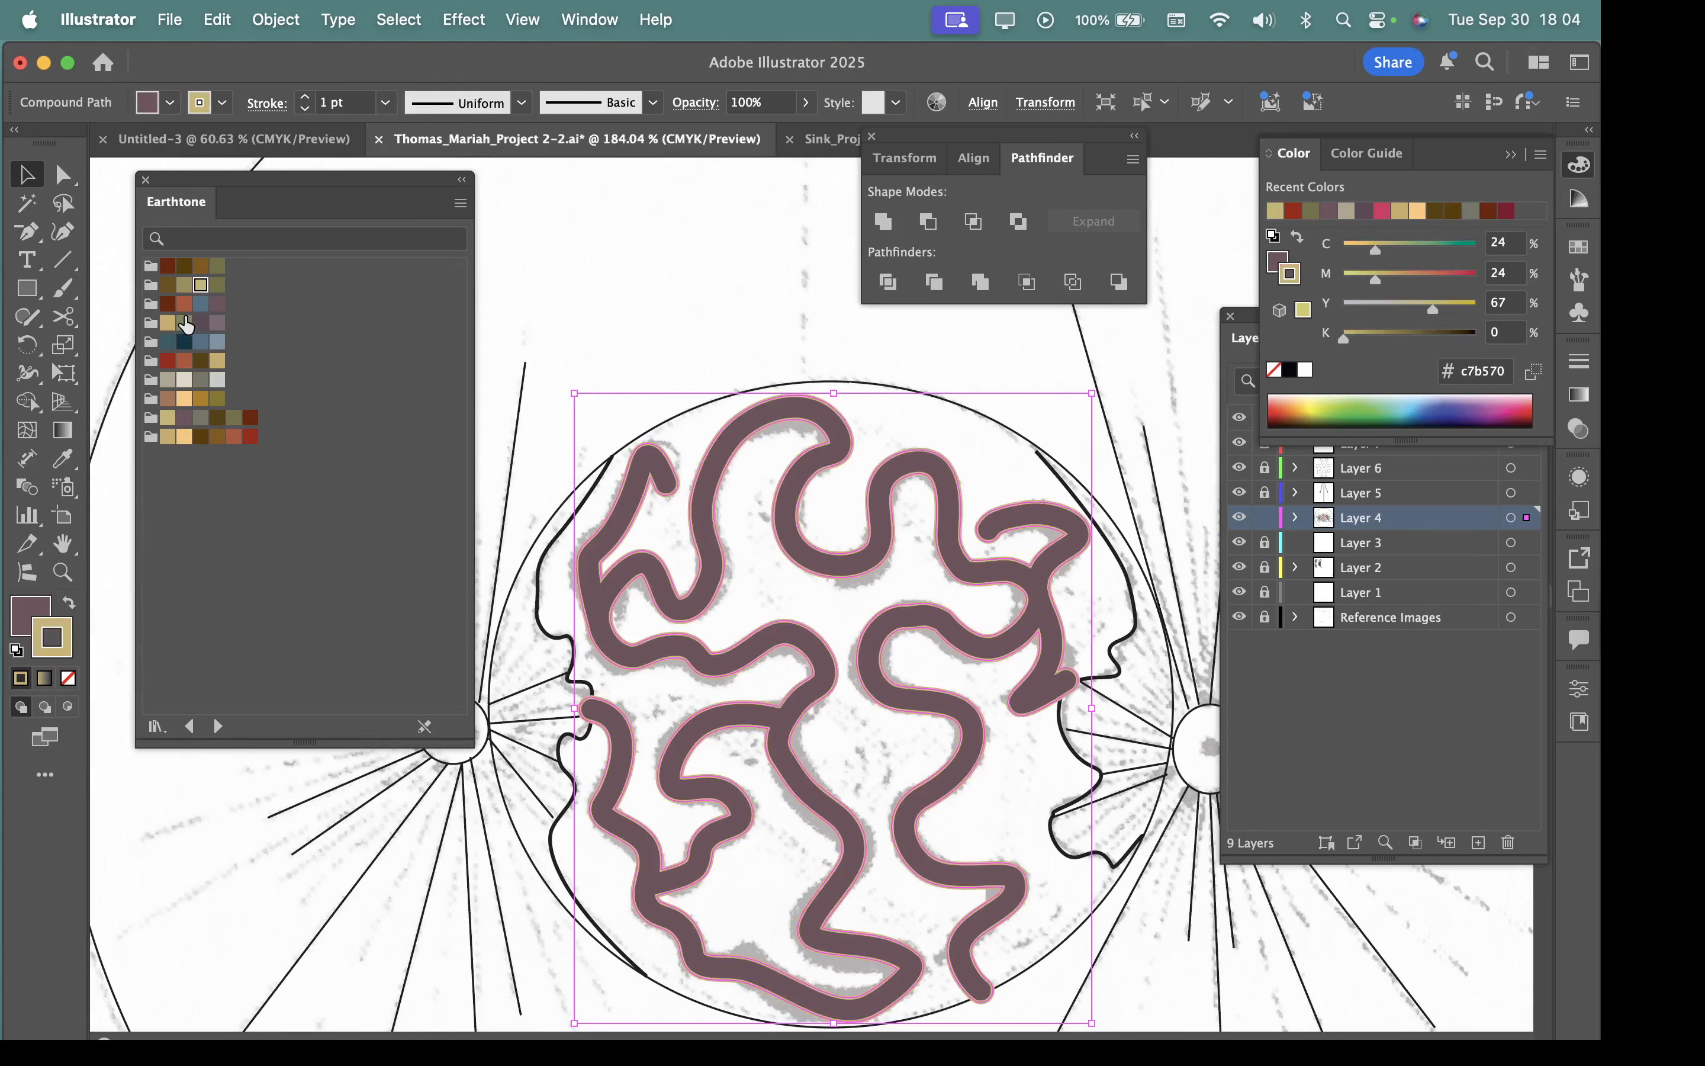
{"action": "left_click", "coordinate": [217, 379]}
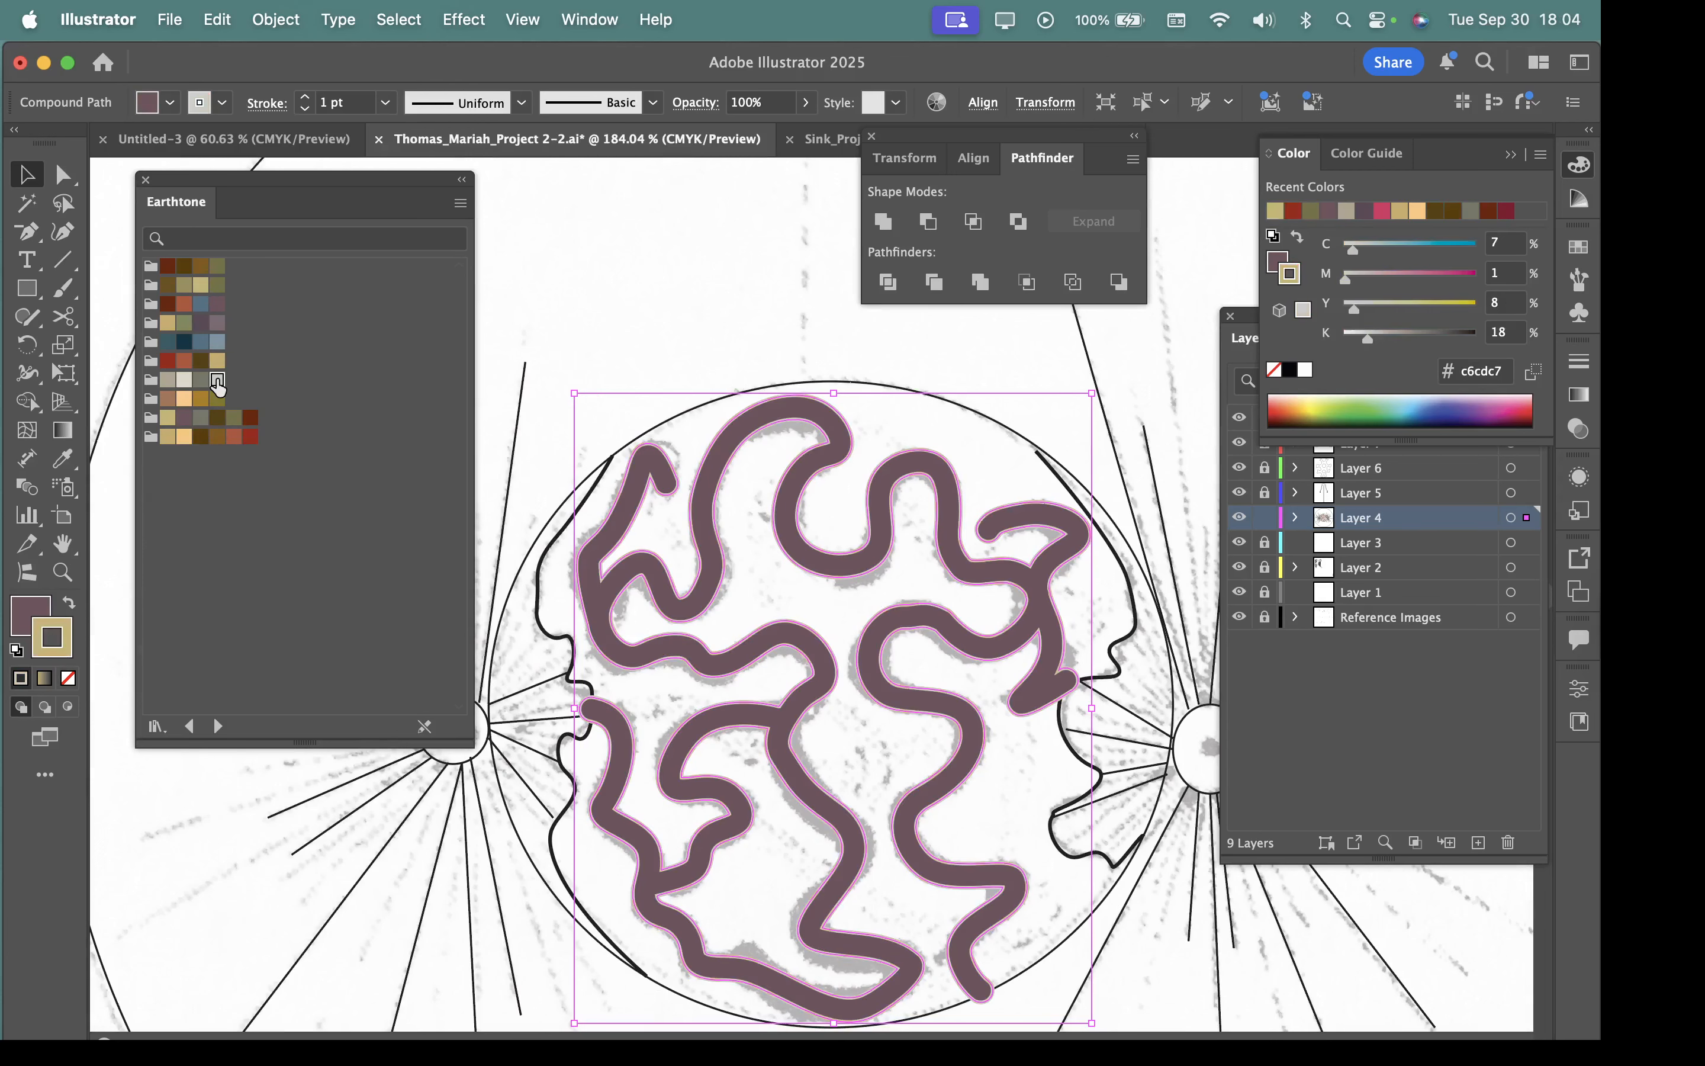
Hide the Reference Images layer, deselect the winding shape and check its outlined edges up close.
{"action": "left_click", "coordinate": [1241, 618]}
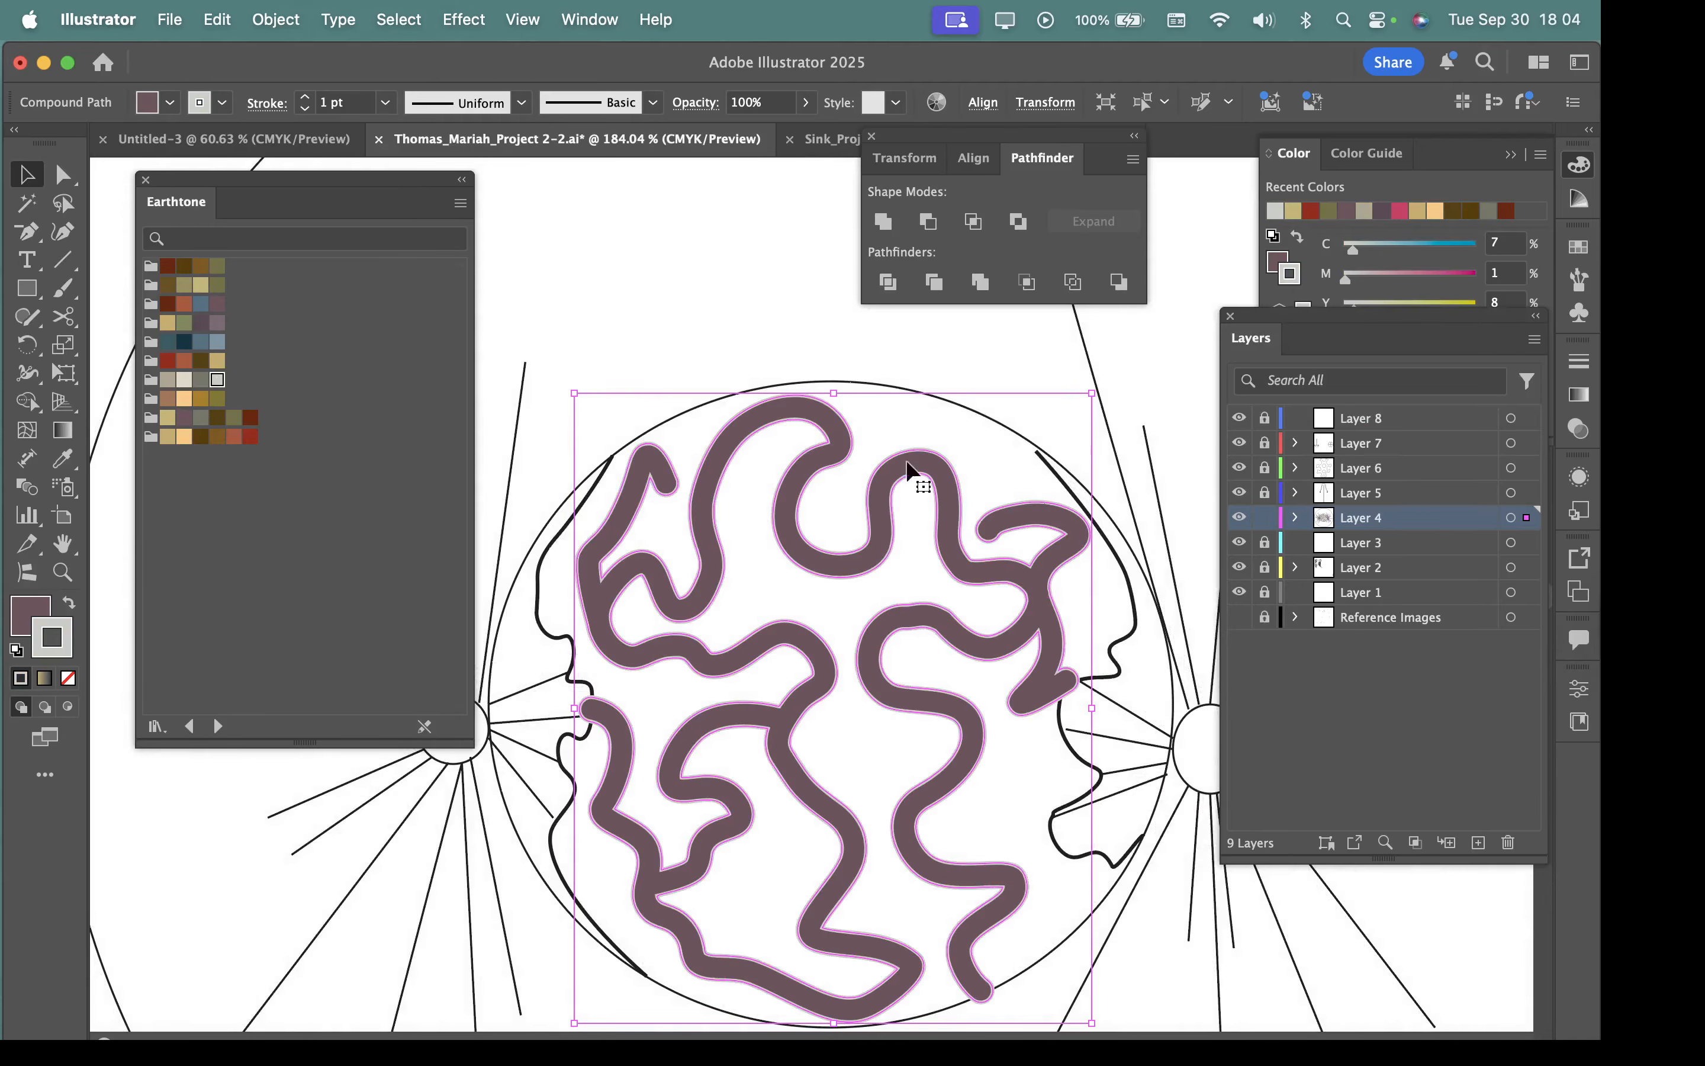
{"action": "left_click", "coordinate": [875, 350]}
{"action": "left_click_drag", "start_coordinate": [882, 529], "coordinate": [1068, 721]}
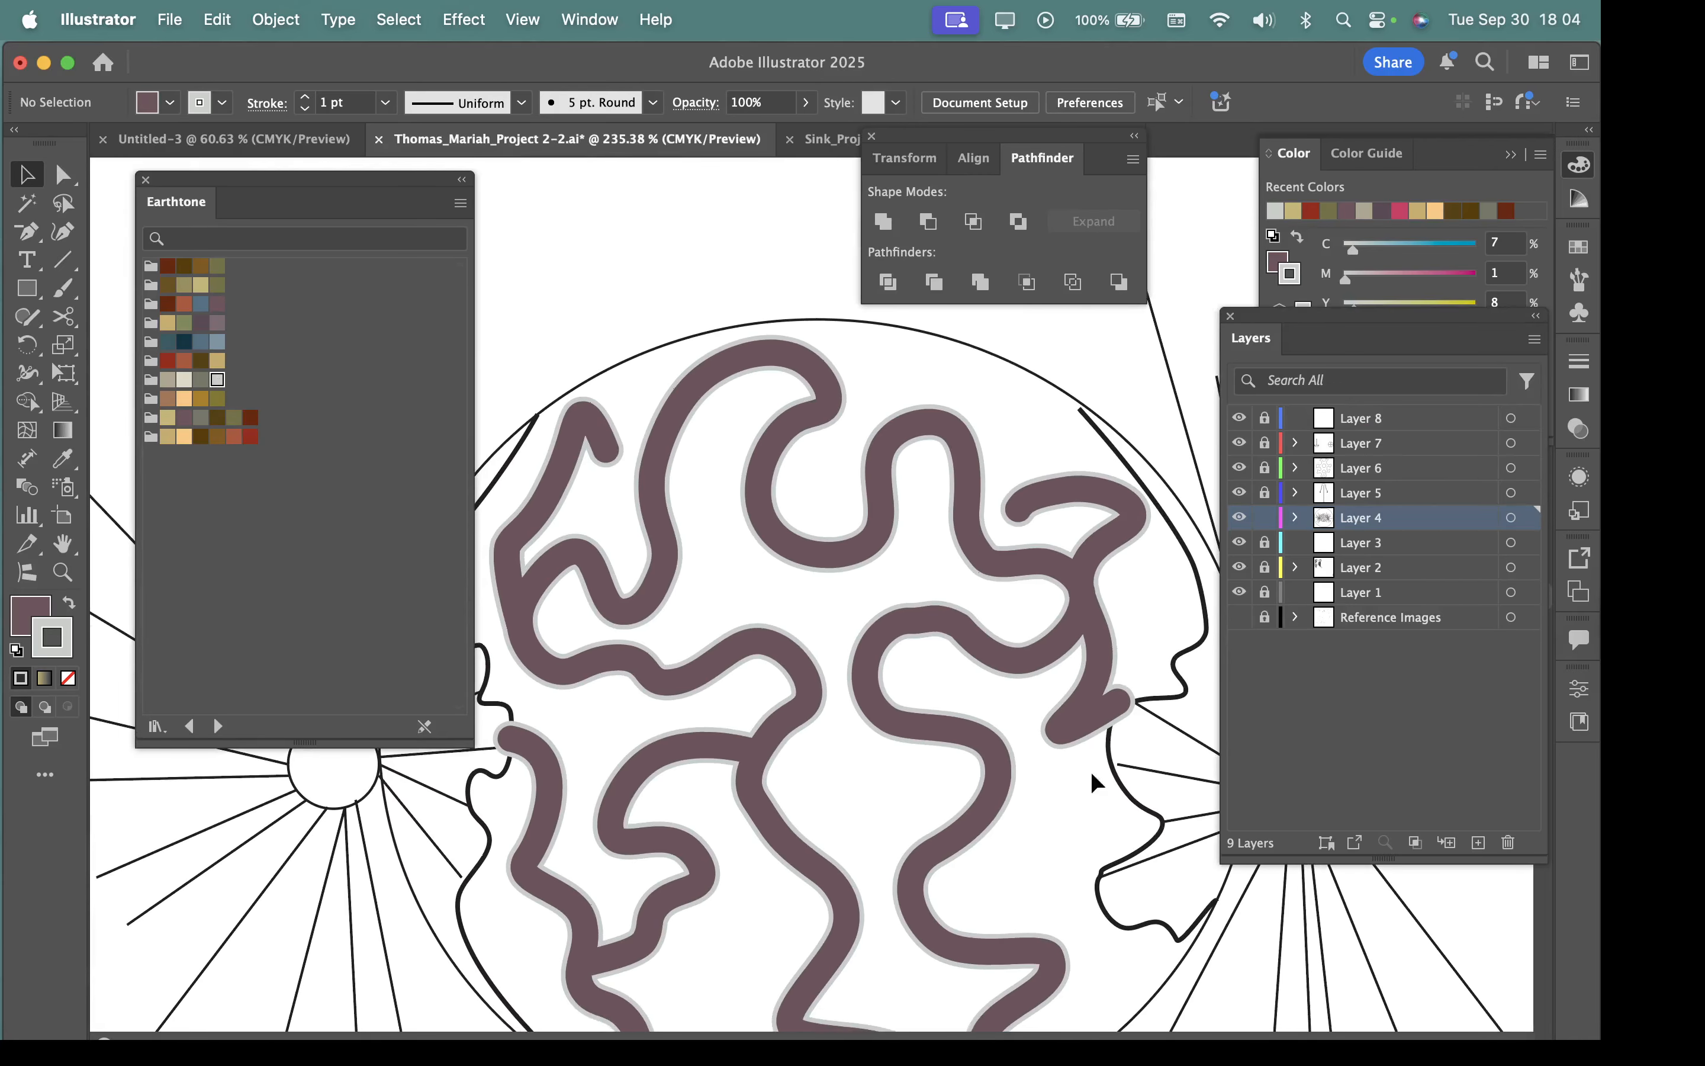
{"action": "left_click_drag", "start_coordinate": [902, 753], "coordinate": [888, 593]}
{"action": "left_click_drag", "start_coordinate": [967, 678], "coordinate": [841, 641]}
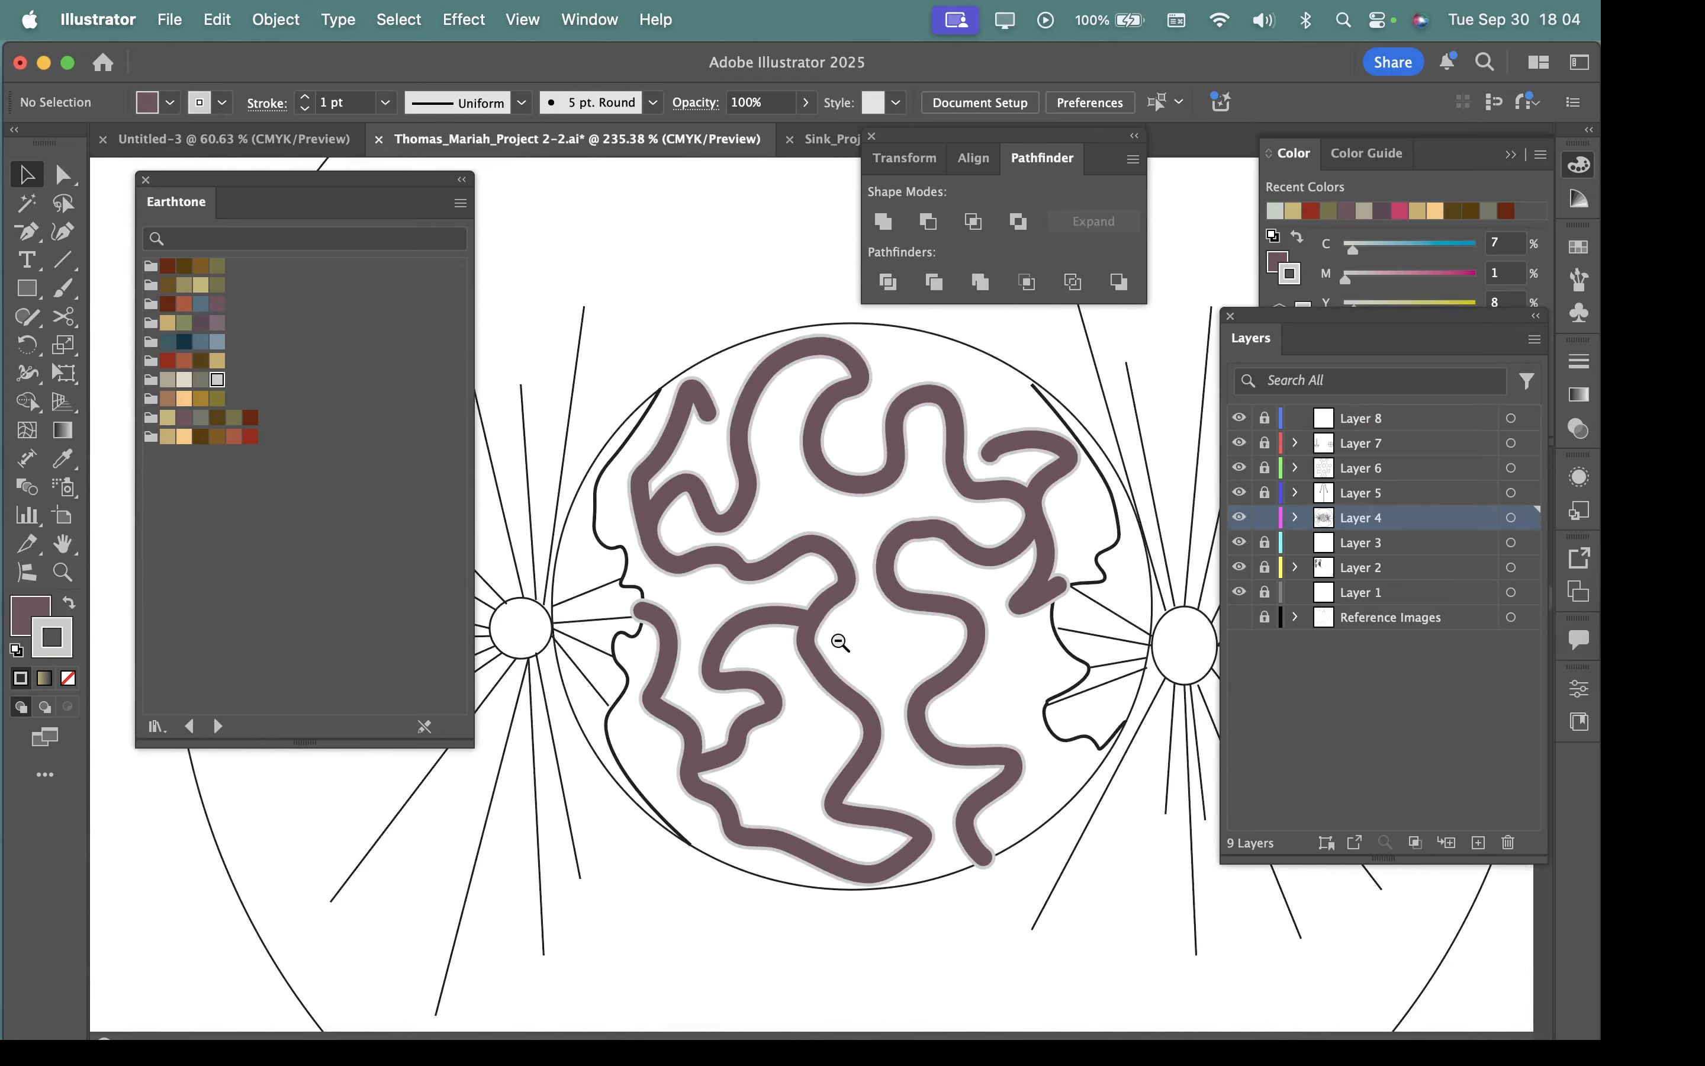
{"action": "left_click_drag", "start_coordinate": [967, 595], "coordinate": [937, 674]}
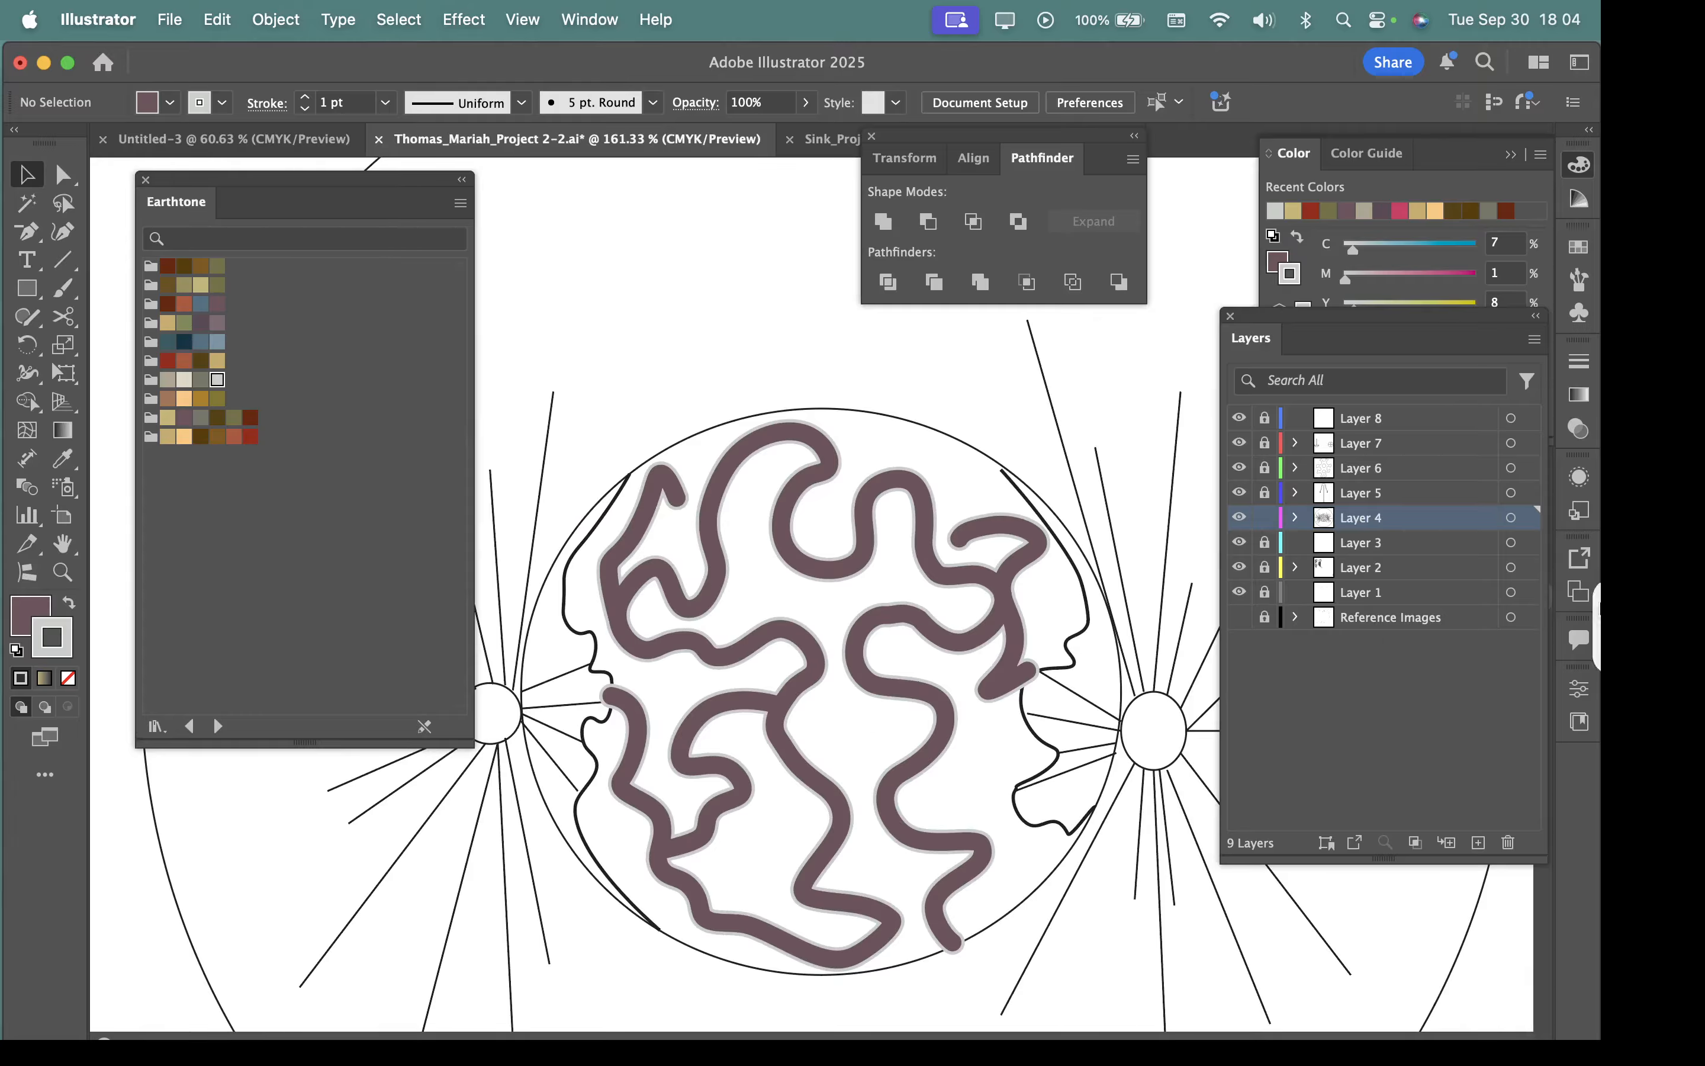
Try a linear gradient on the winding shape's stroke and undo it.
{"action": "left_click", "coordinate": [944, 632]}
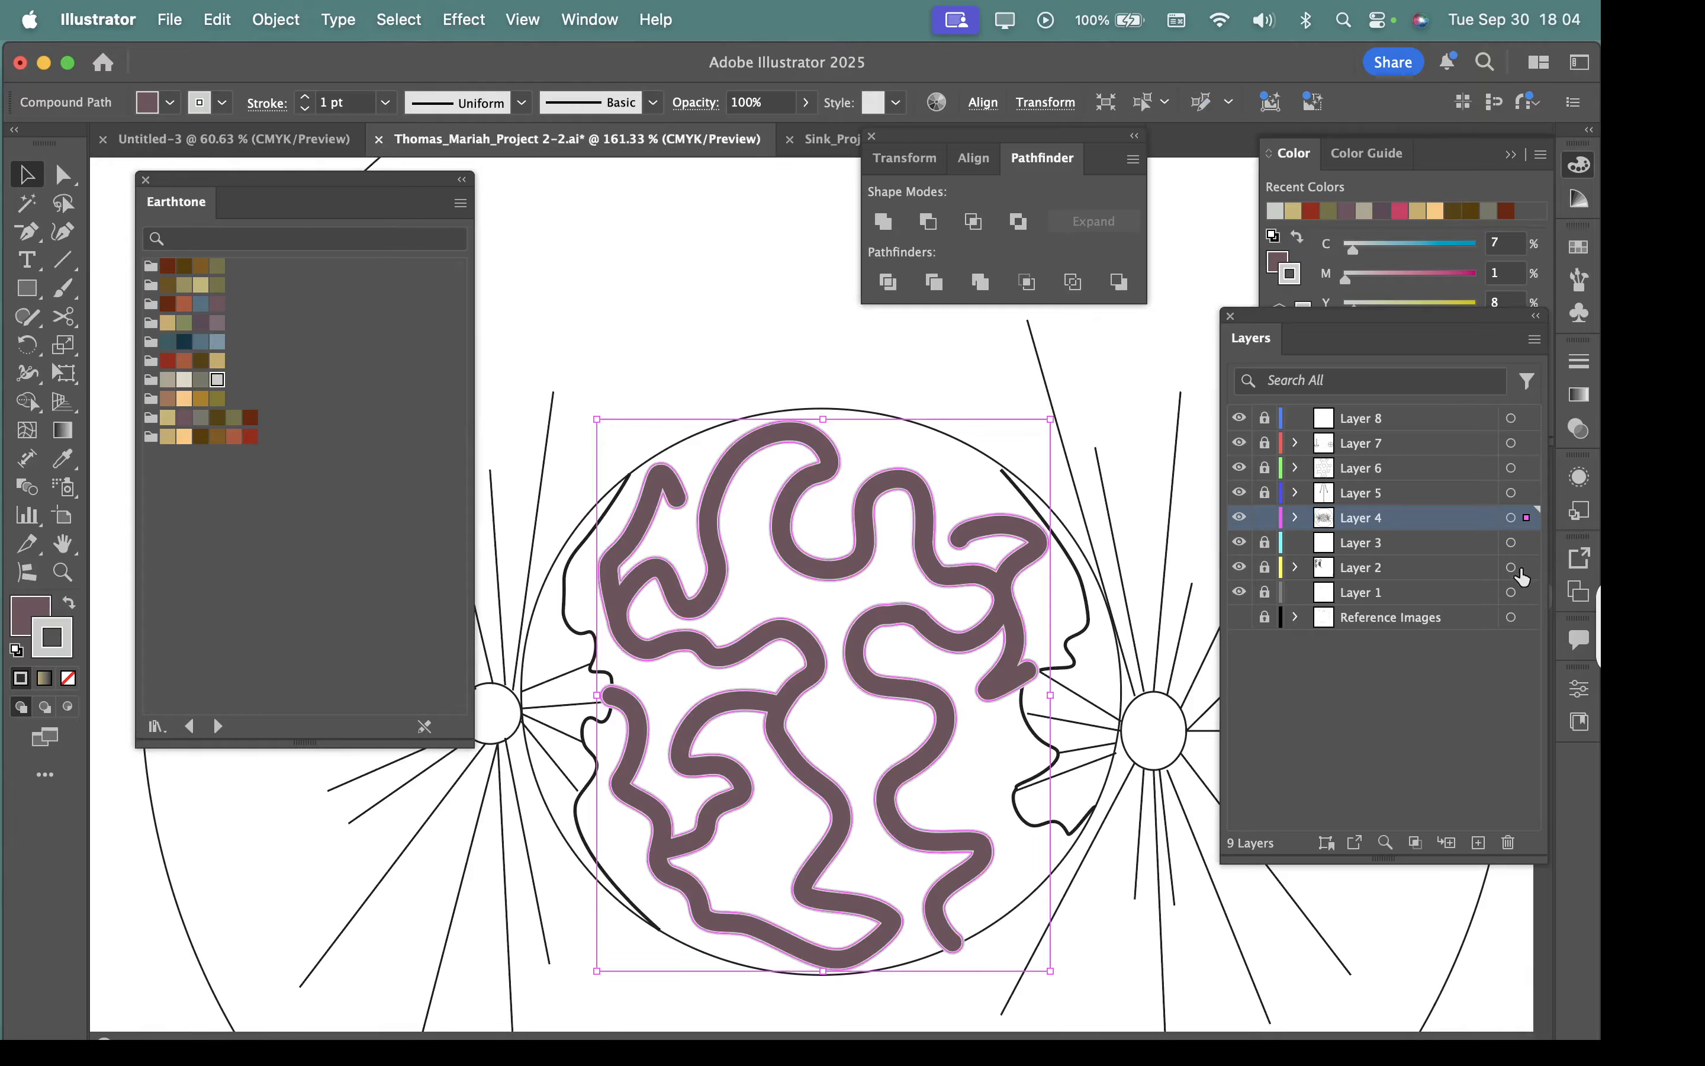
{"action": "left_click", "coordinate": [1579, 393]}
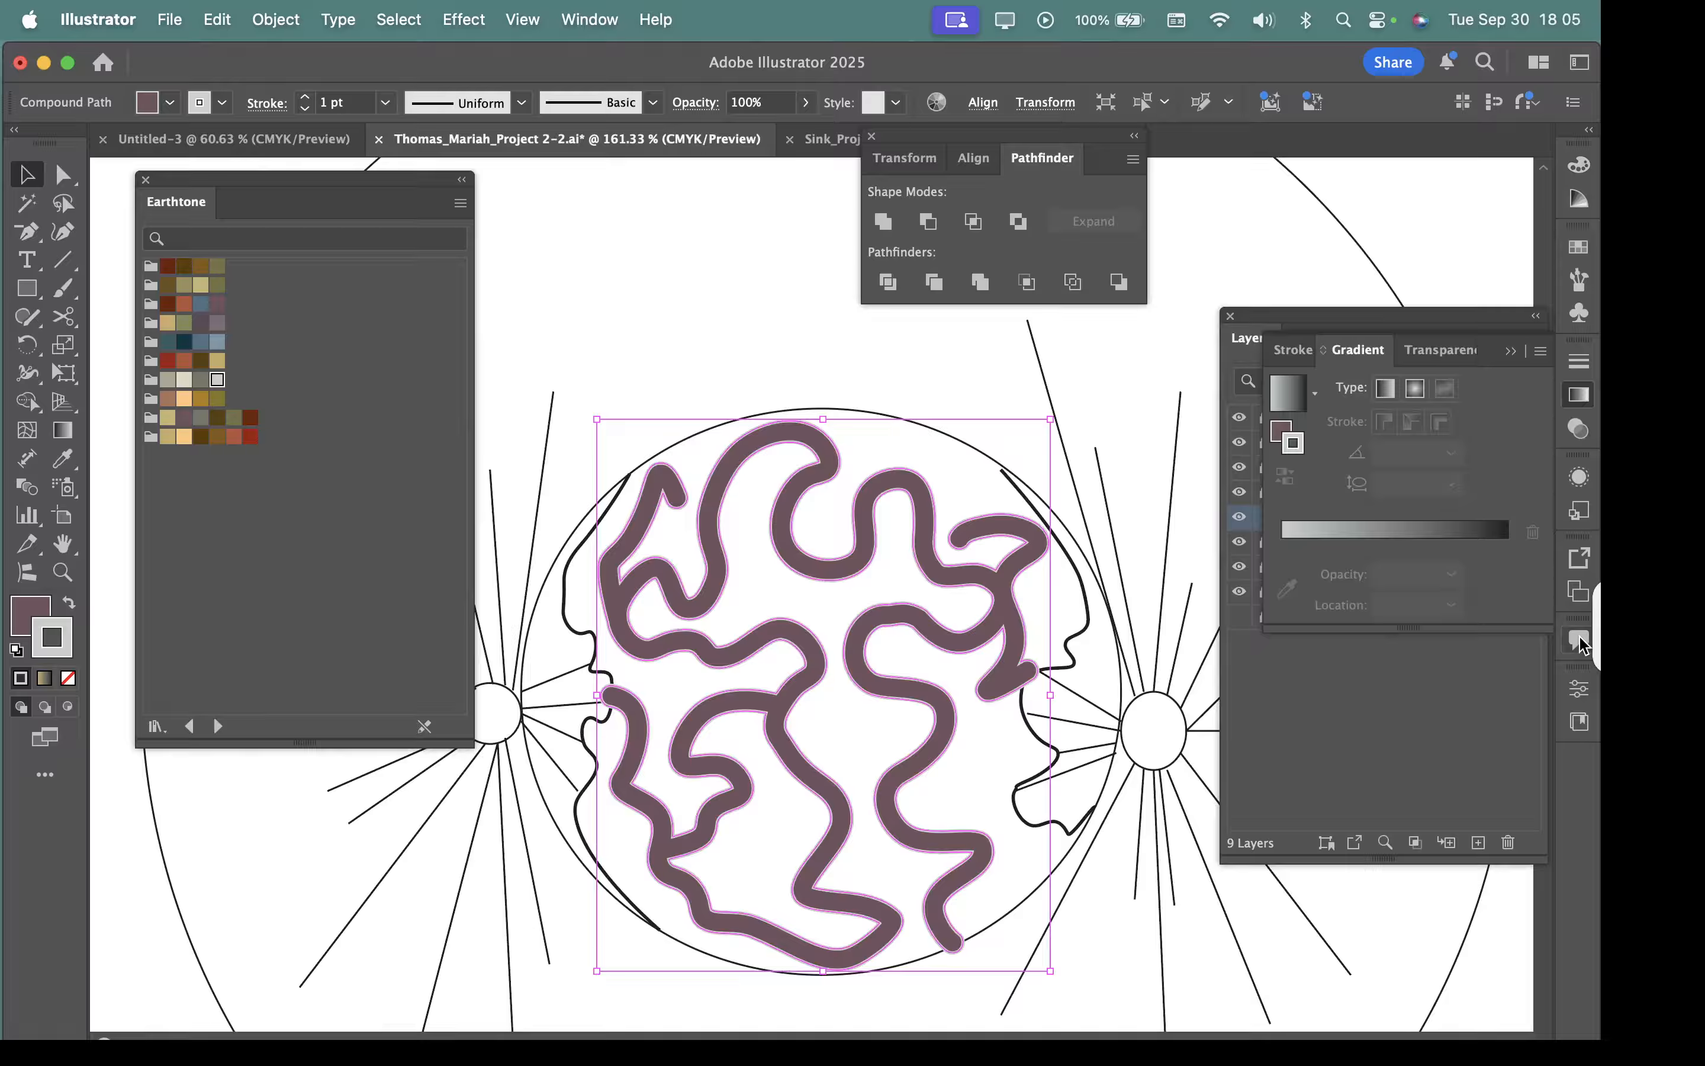
{"action": "left_click", "coordinate": [1399, 533]}
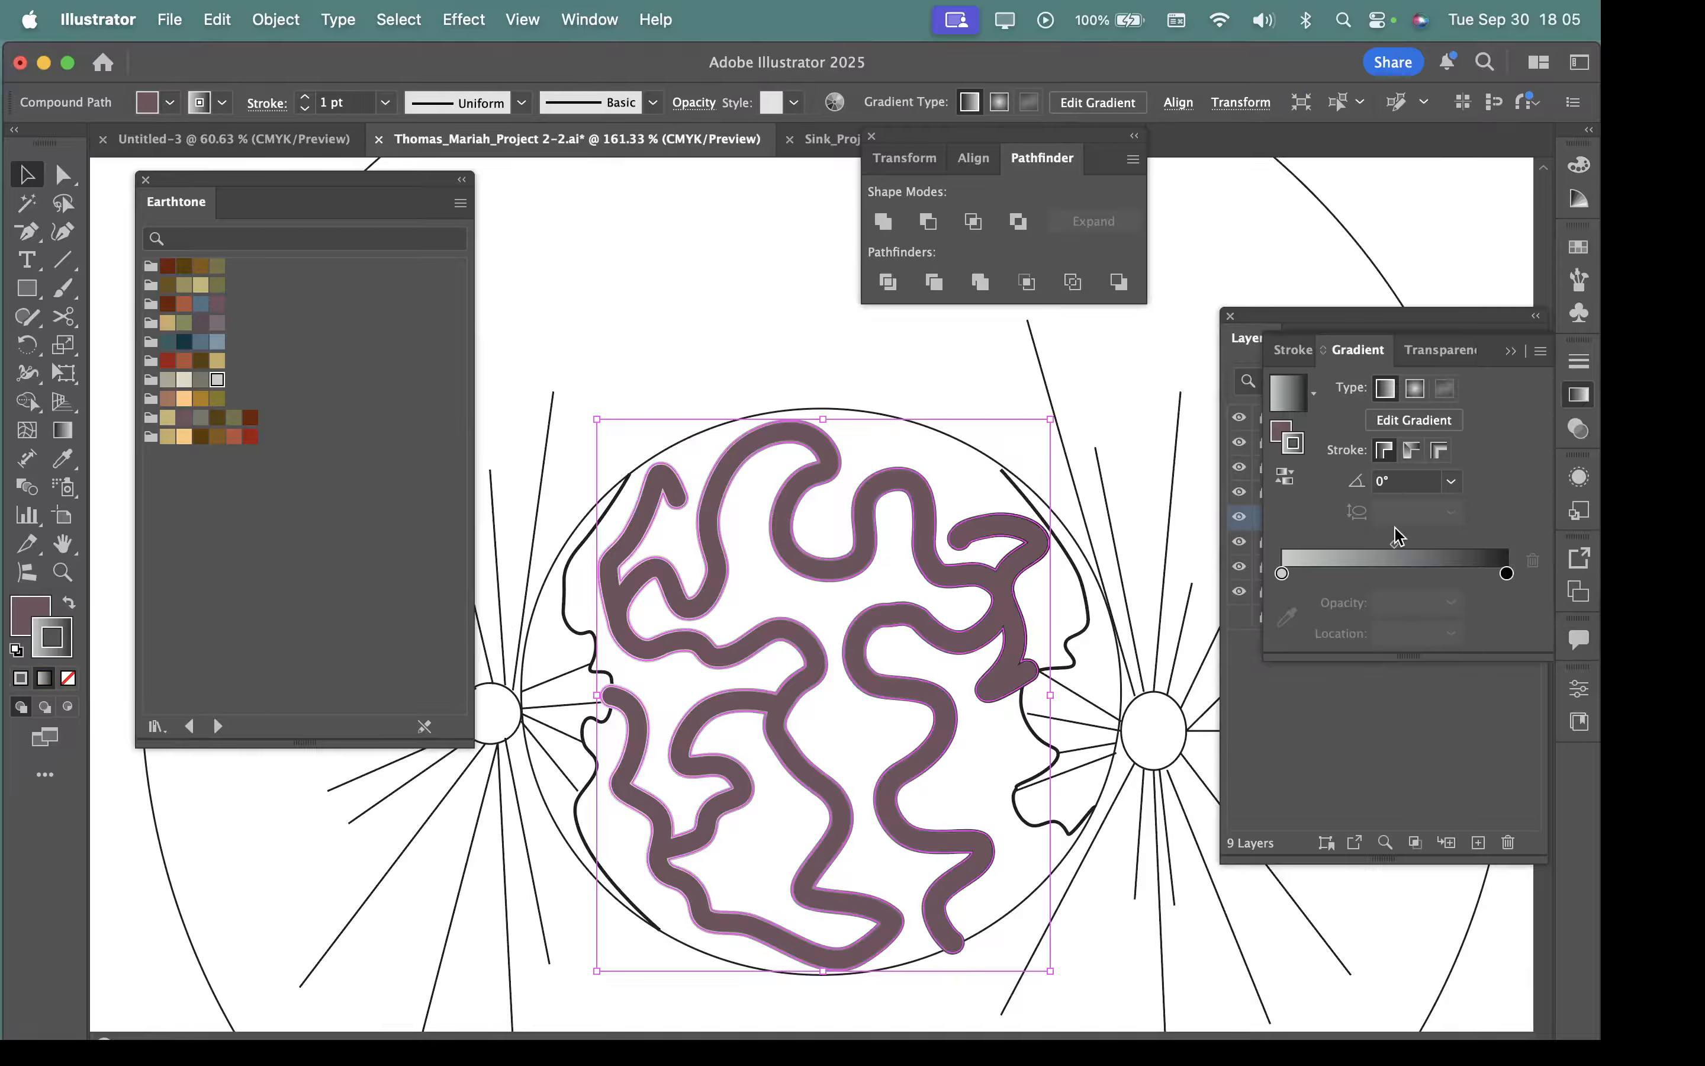
{"action": "key", "text": "super+z"}
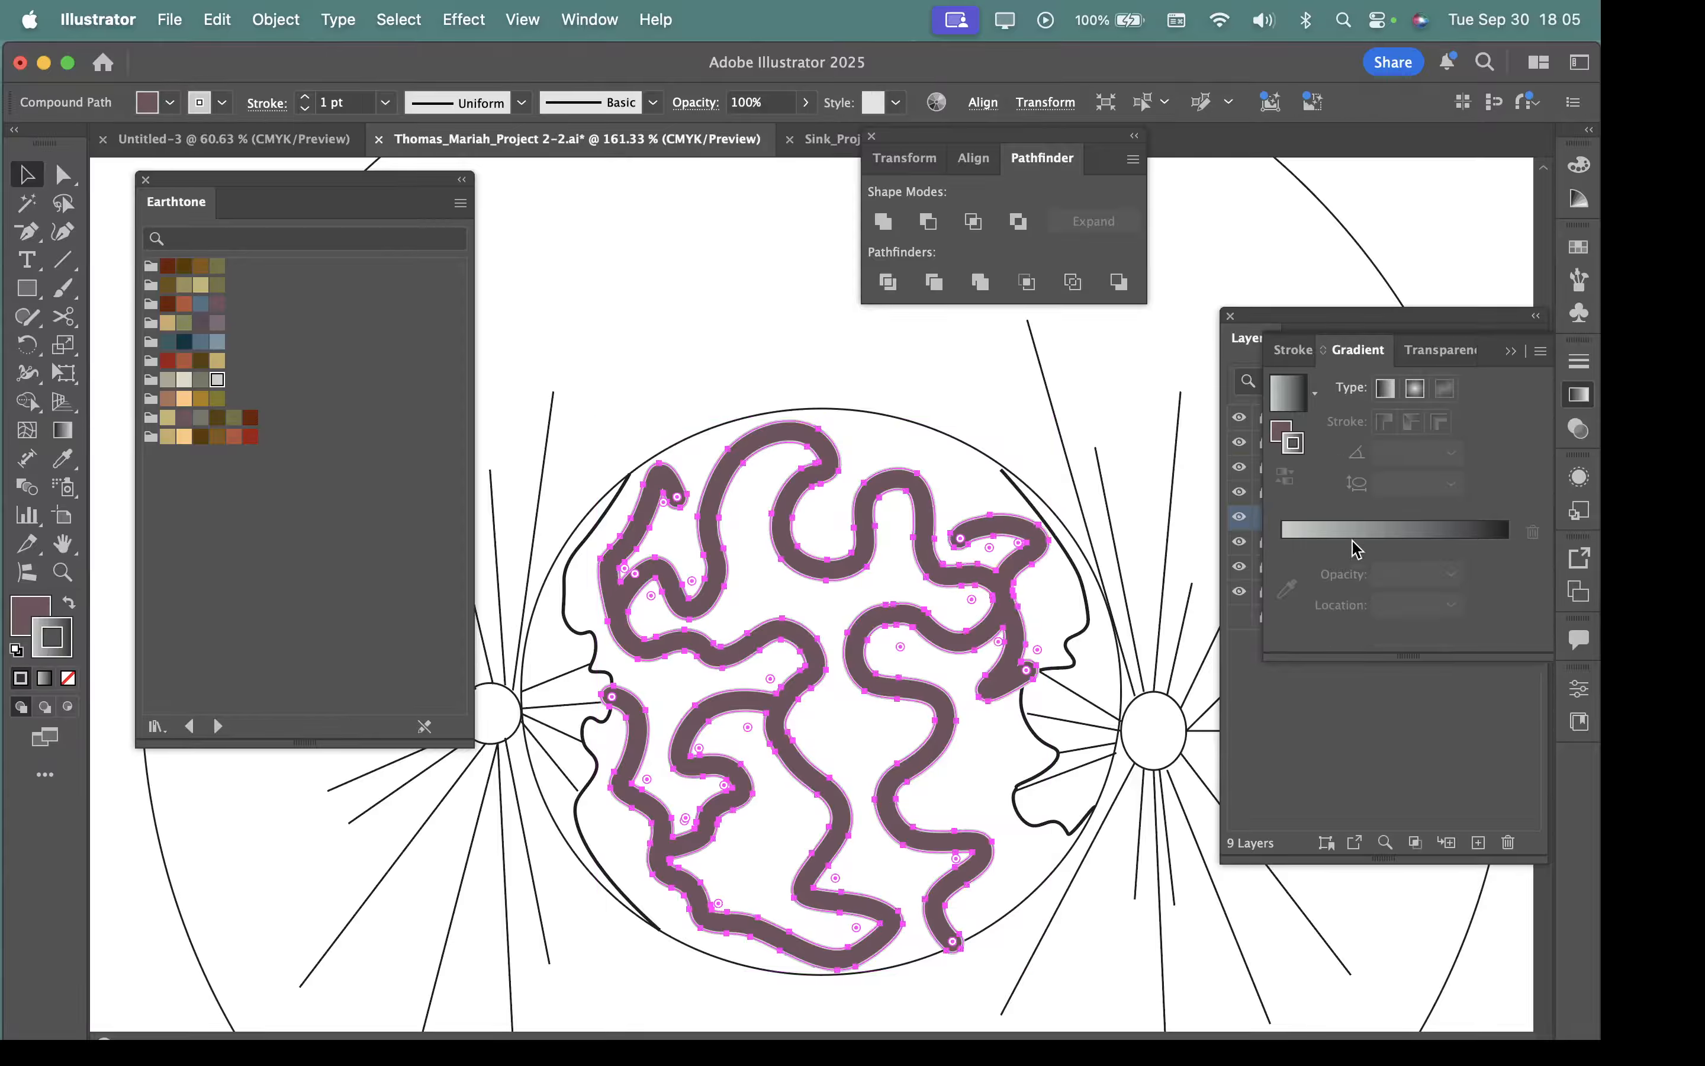
Apply a linear gradient from mauve to black at 0° to the winding shape's fill instead of its stroke.
{"action": "left_click", "coordinate": [30, 617]}
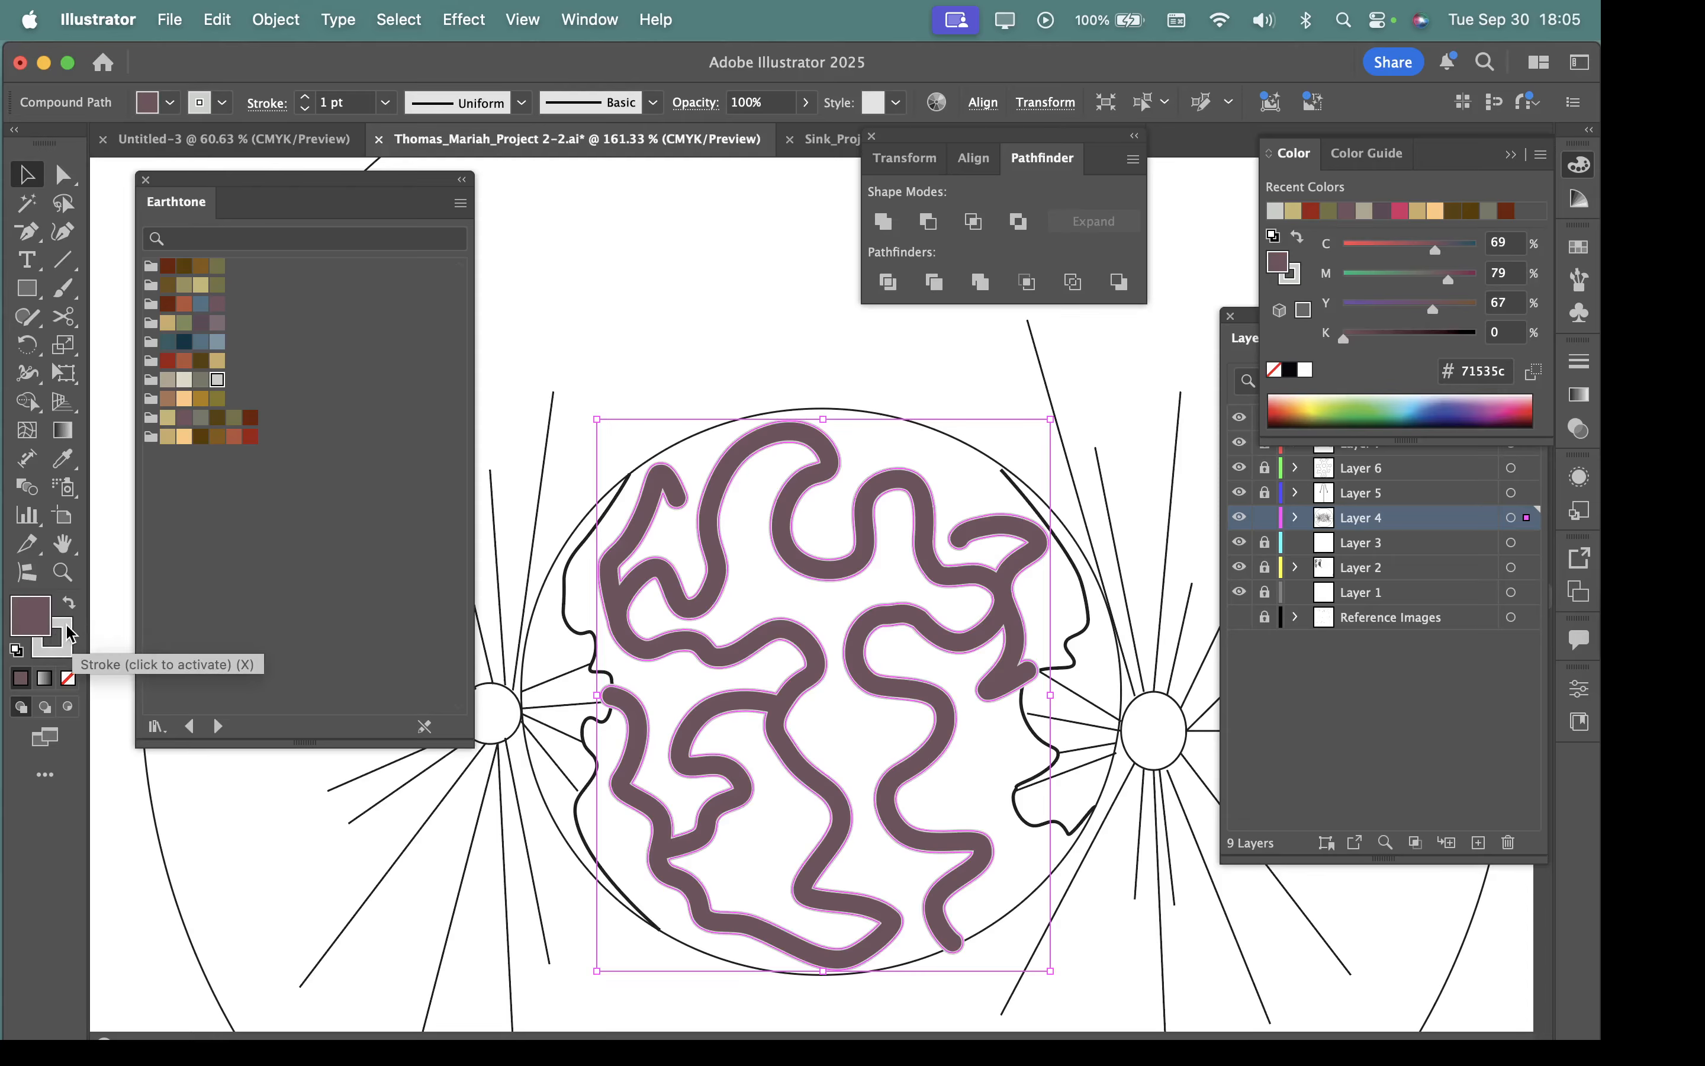
{"action": "left_click", "coordinate": [57, 638]}
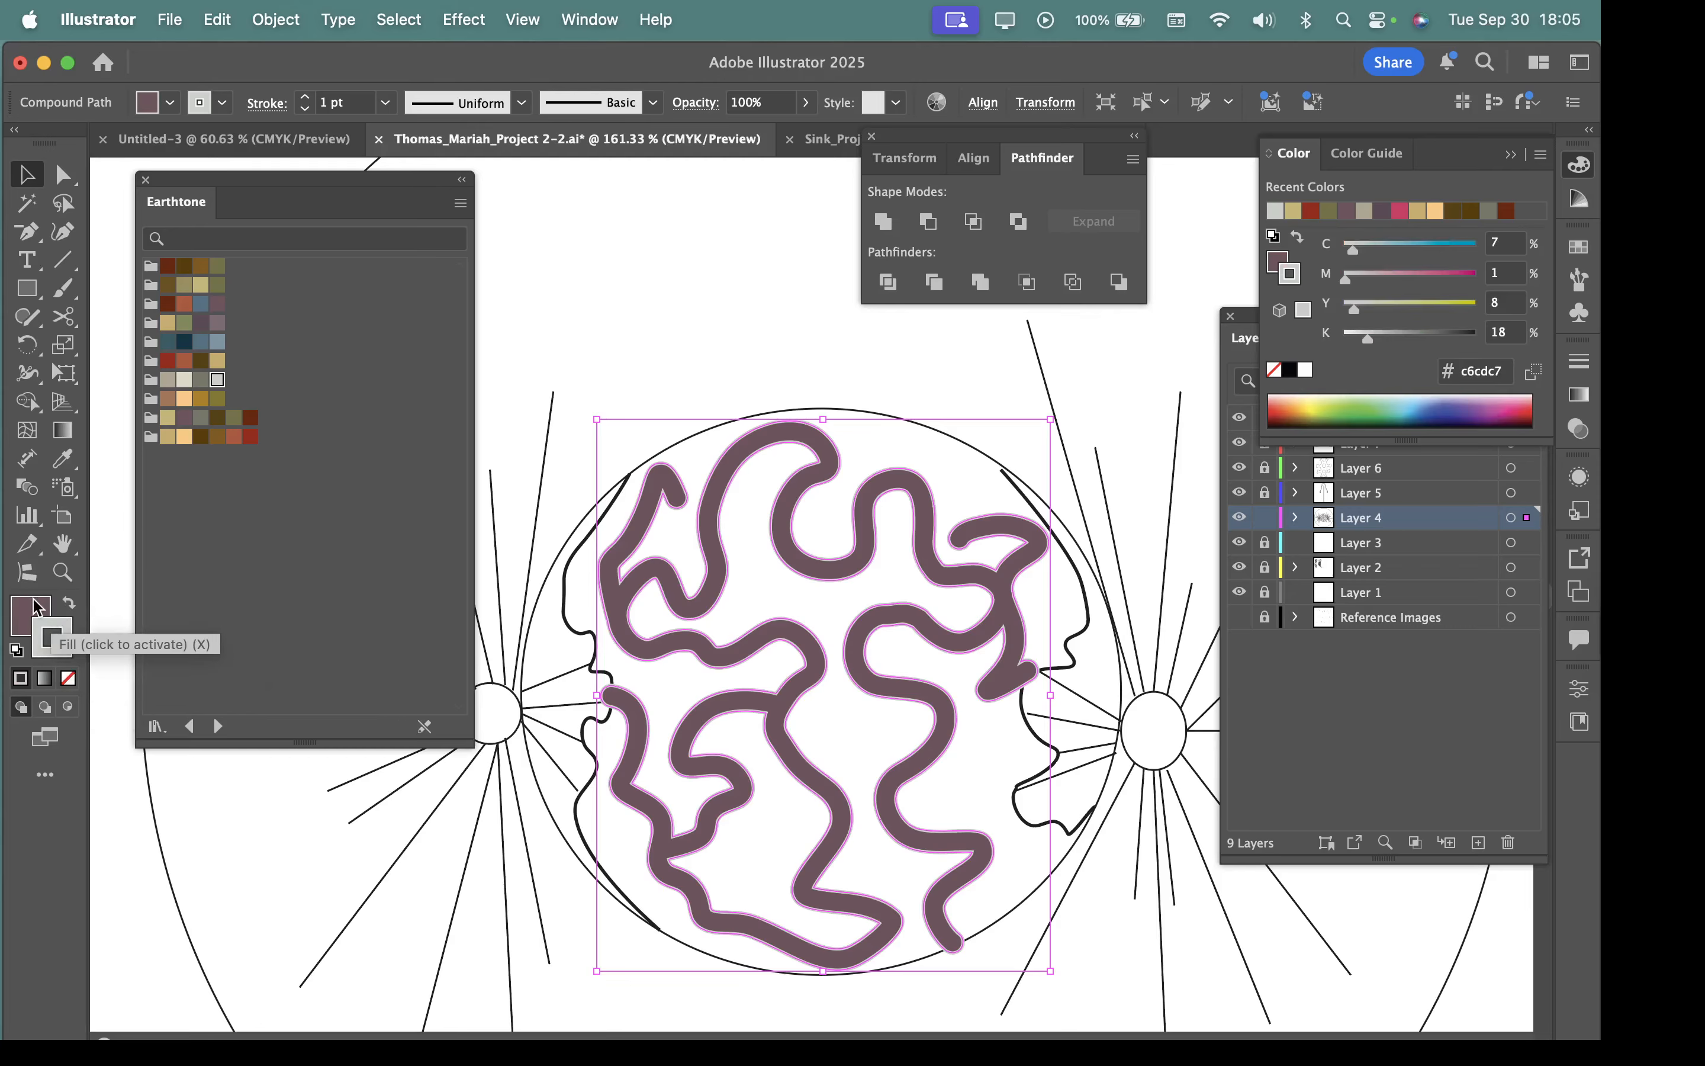
{"action": "left_click", "coordinate": [24, 617]}
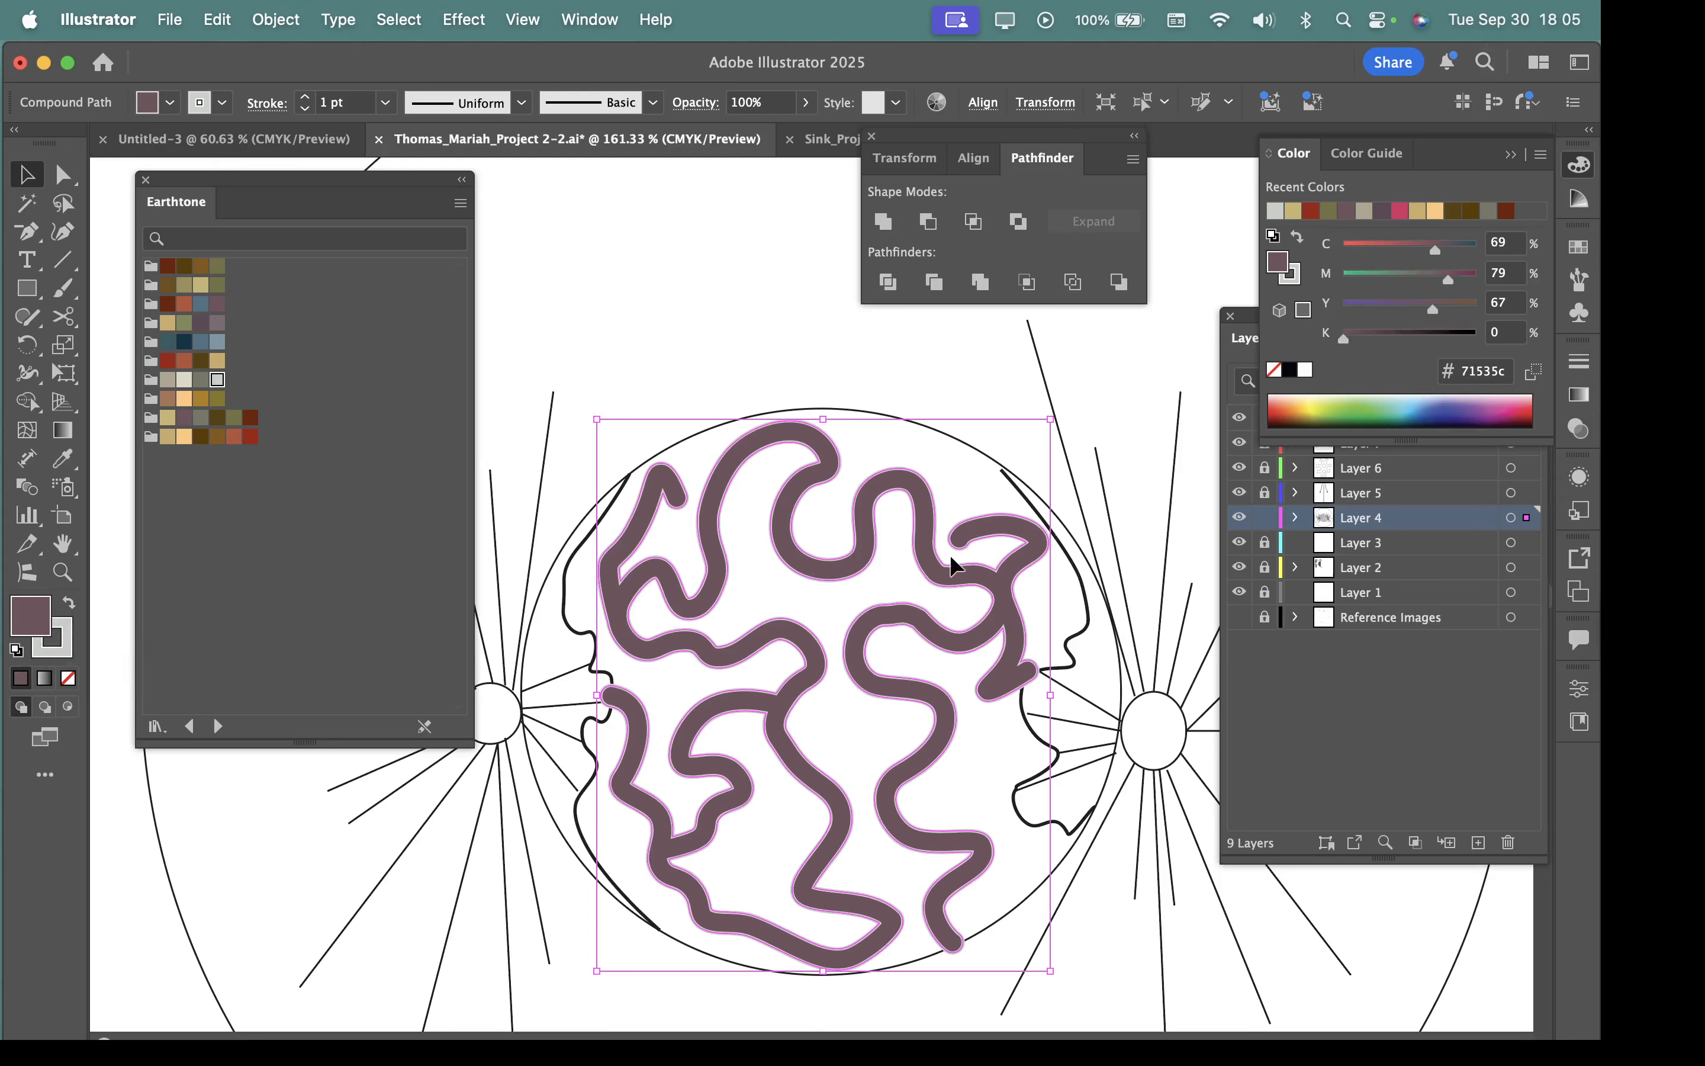
{"action": "left_click", "coordinate": [1579, 394]}
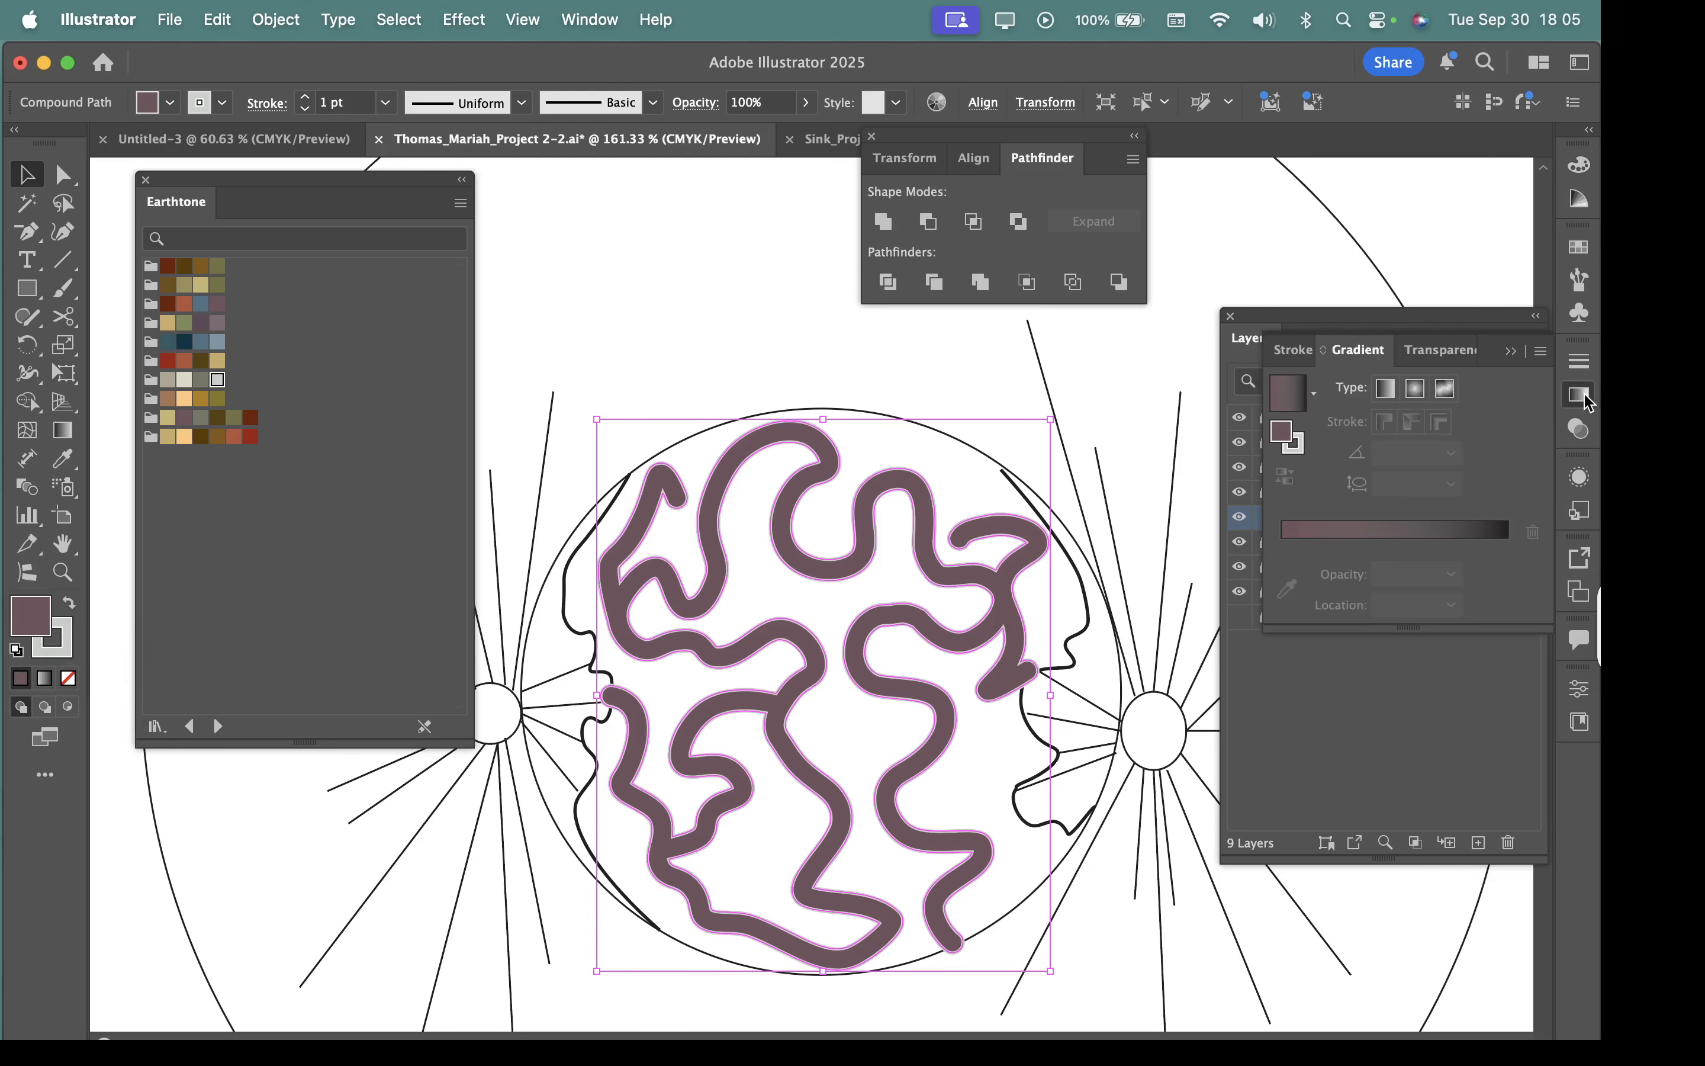
{"action": "left_click", "coordinate": [1425, 537]}
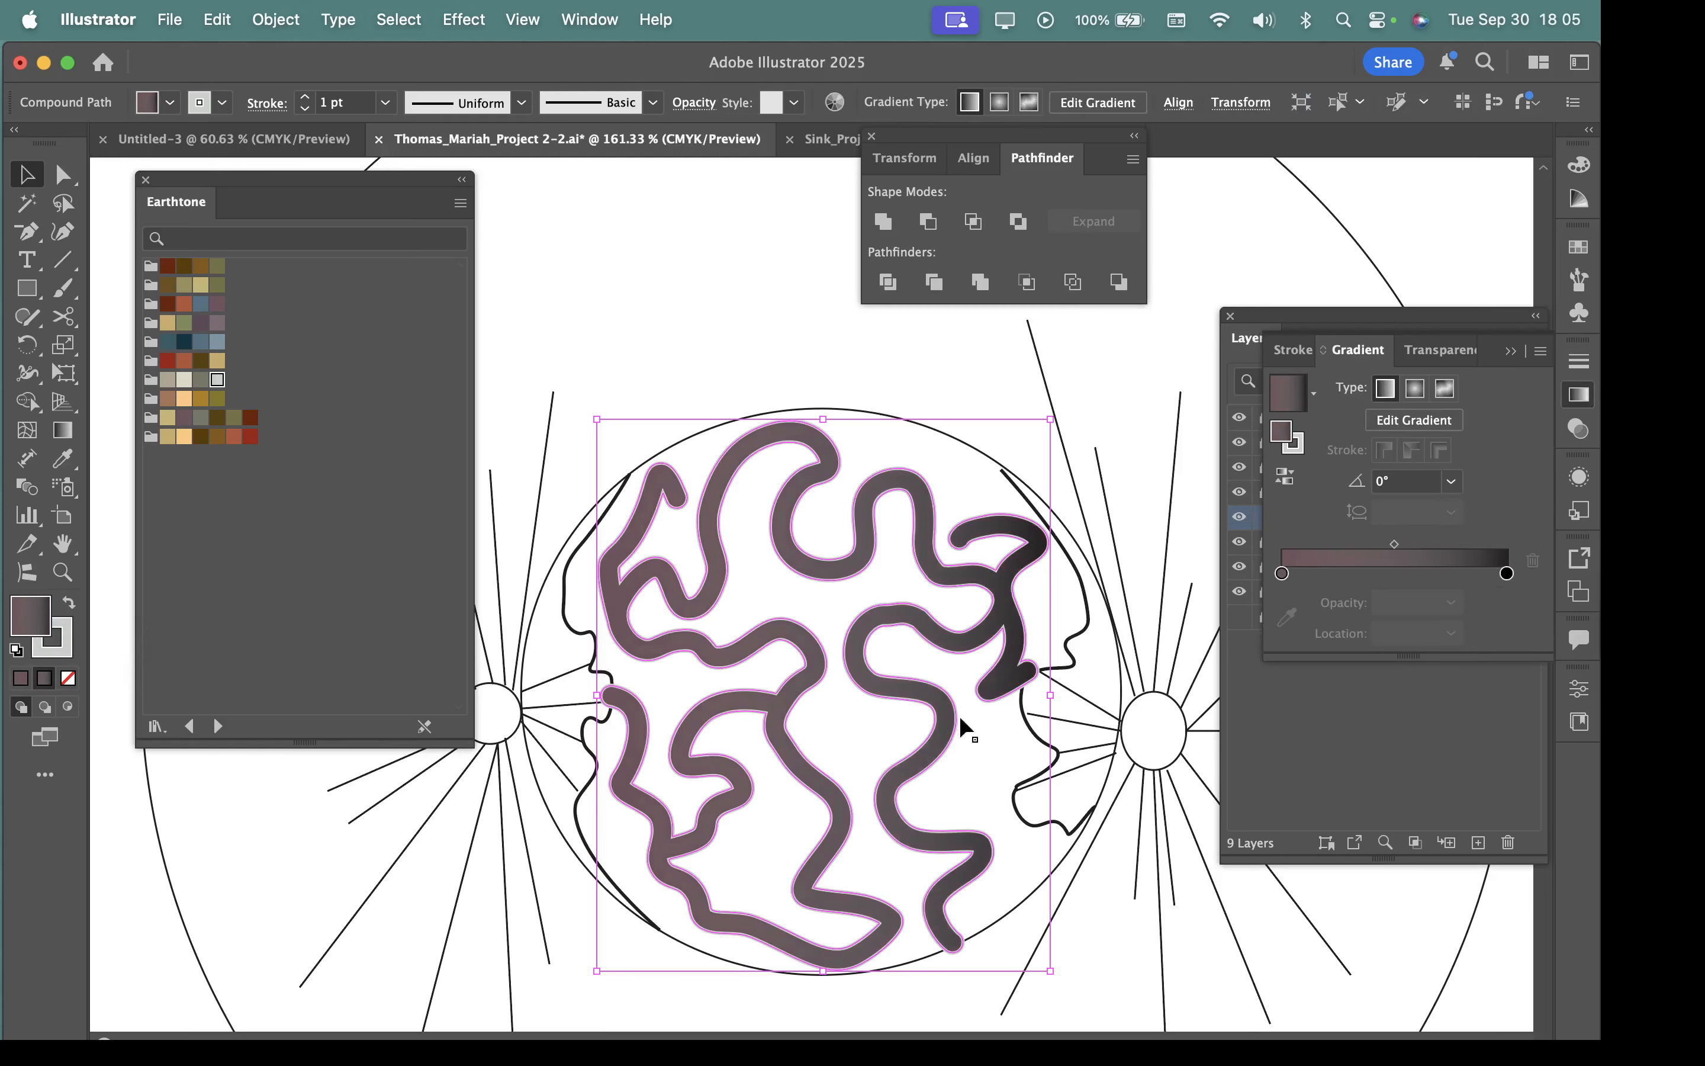
Examine the fill gradient up close, try shifting its black stop and midpoint inward, and return the stop to 100%.
{"action": "key", "text": "super+space"}
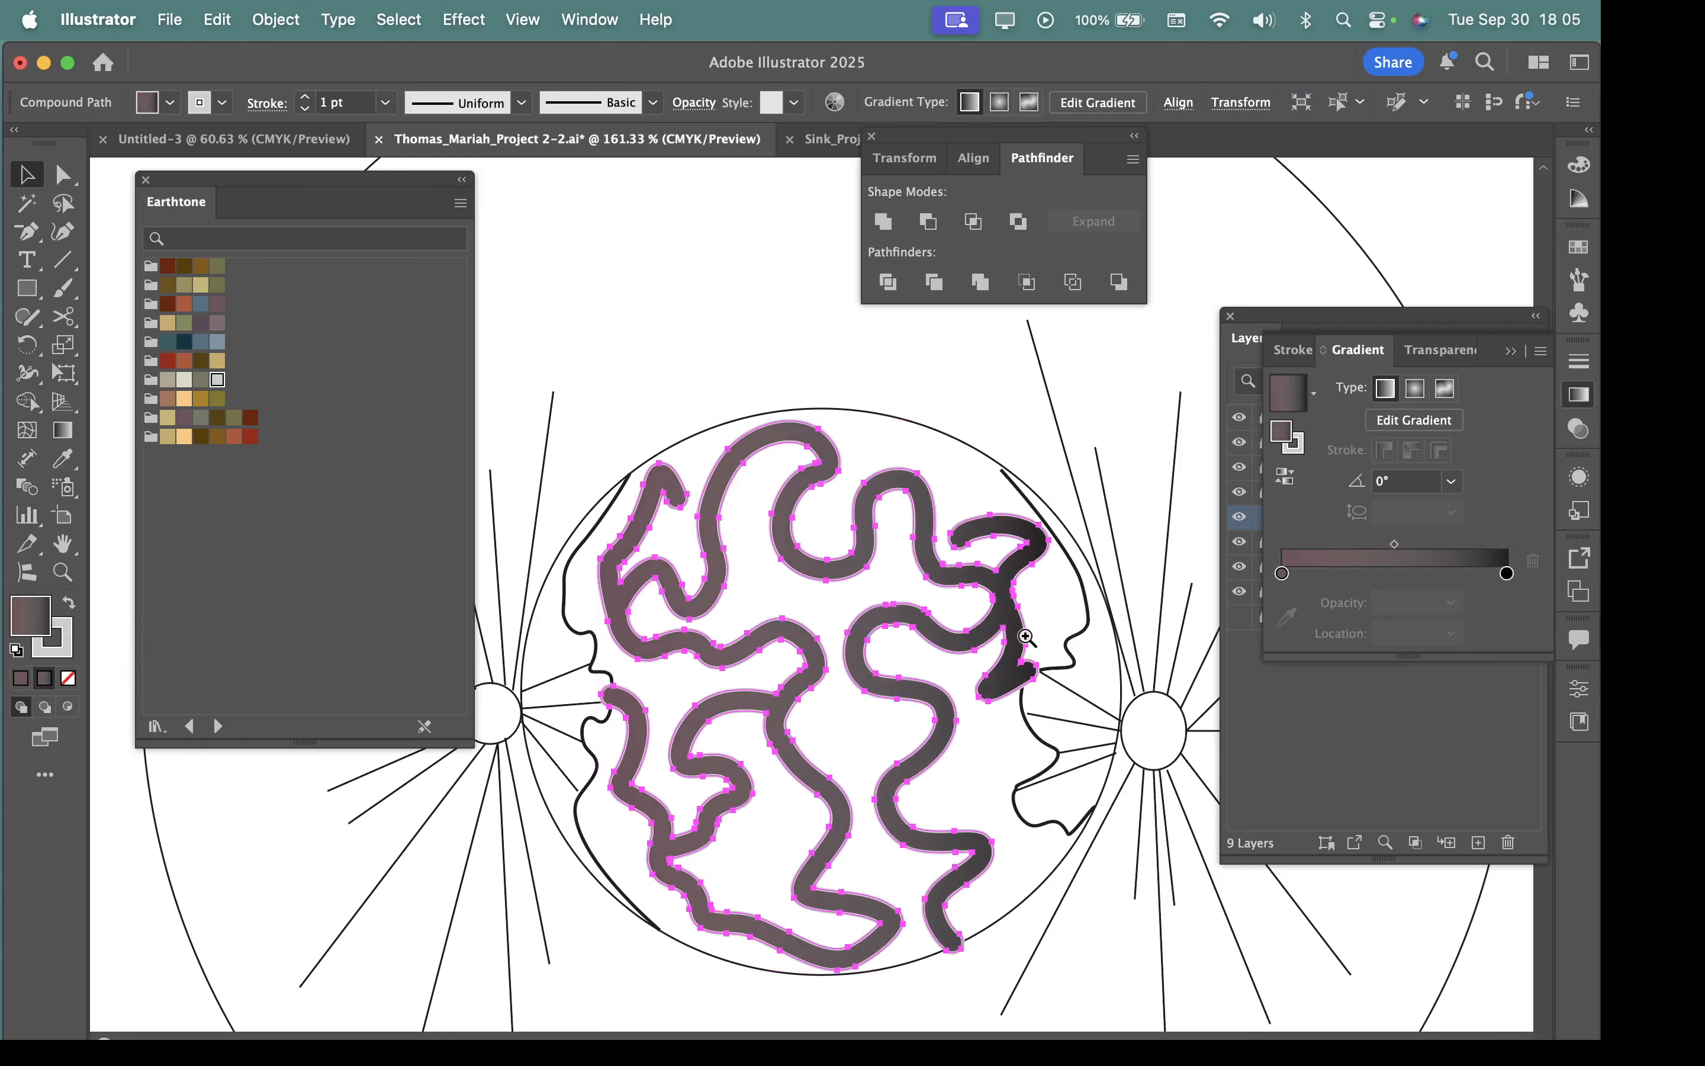
{"action": "left_click_drag", "start_coordinate": [1022, 617], "coordinate": [1283, 781]}
{"action": "left_click_drag", "start_coordinate": [946, 746], "coordinate": [868, 719]}
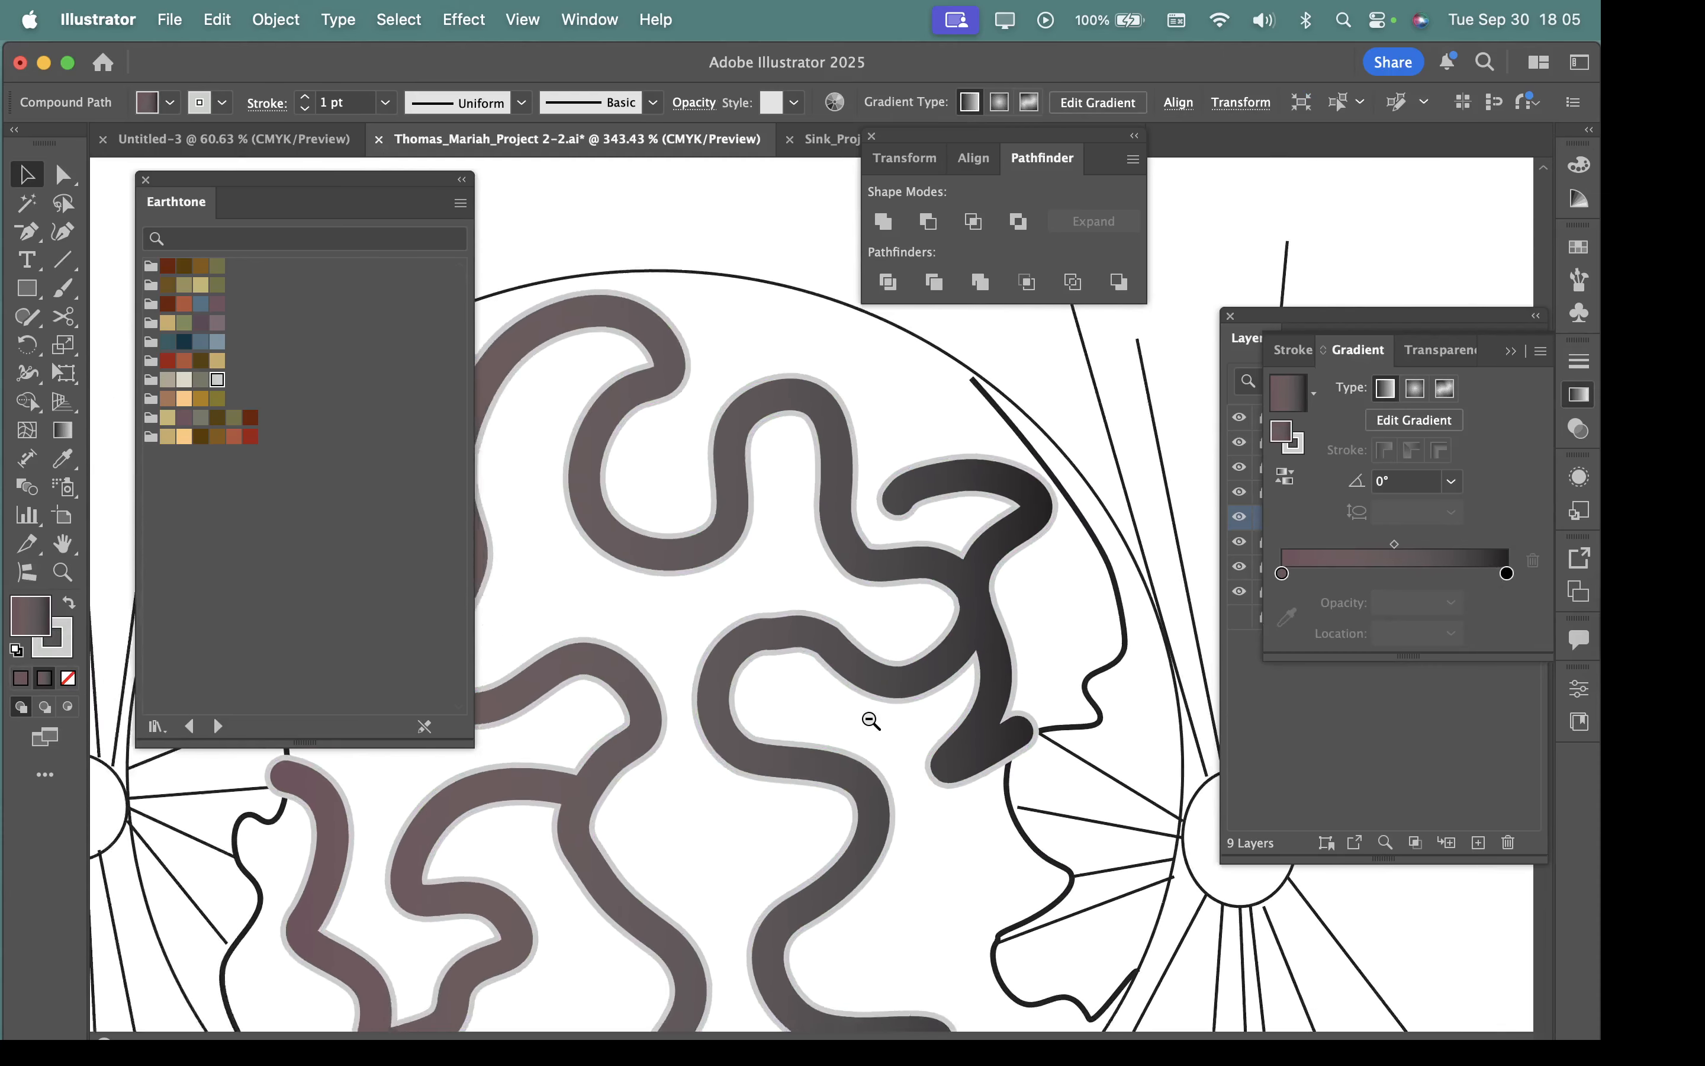
{"action": "left_click_drag", "start_coordinate": [849, 797], "coordinate": [1056, 756]}
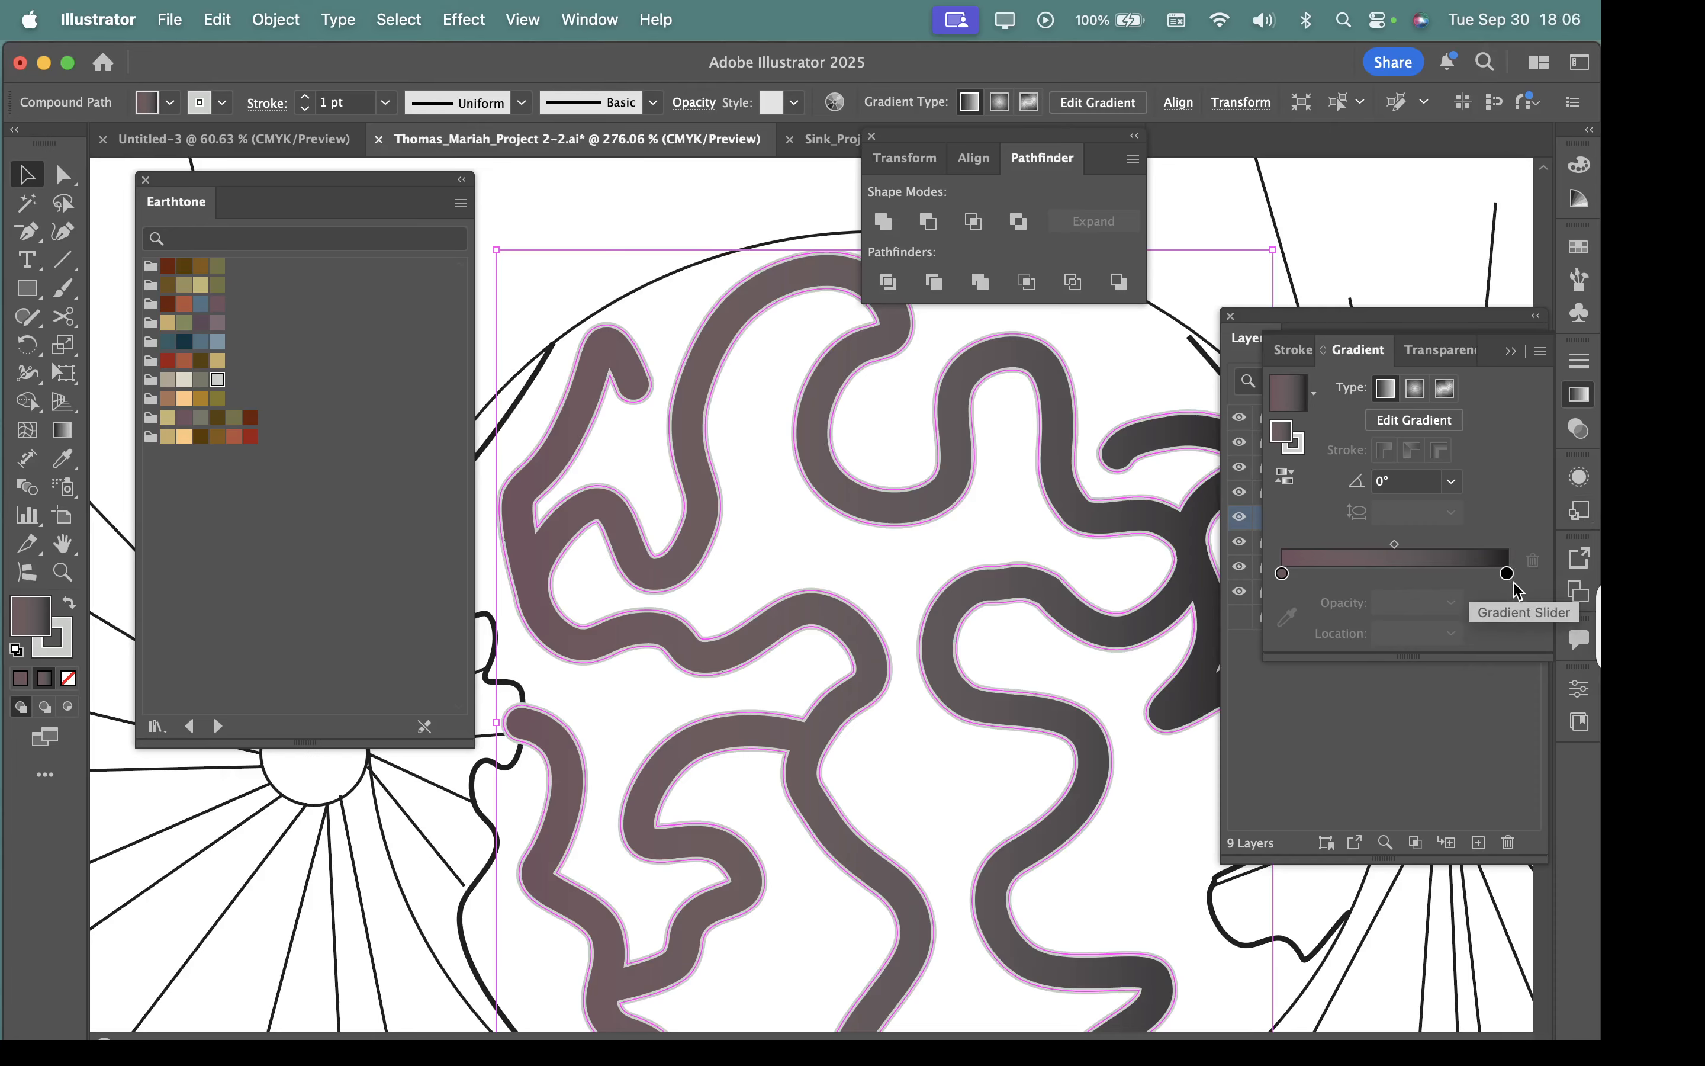
{"action": "left_click_drag", "start_coordinate": [1509, 574], "coordinate": [1324, 554]}
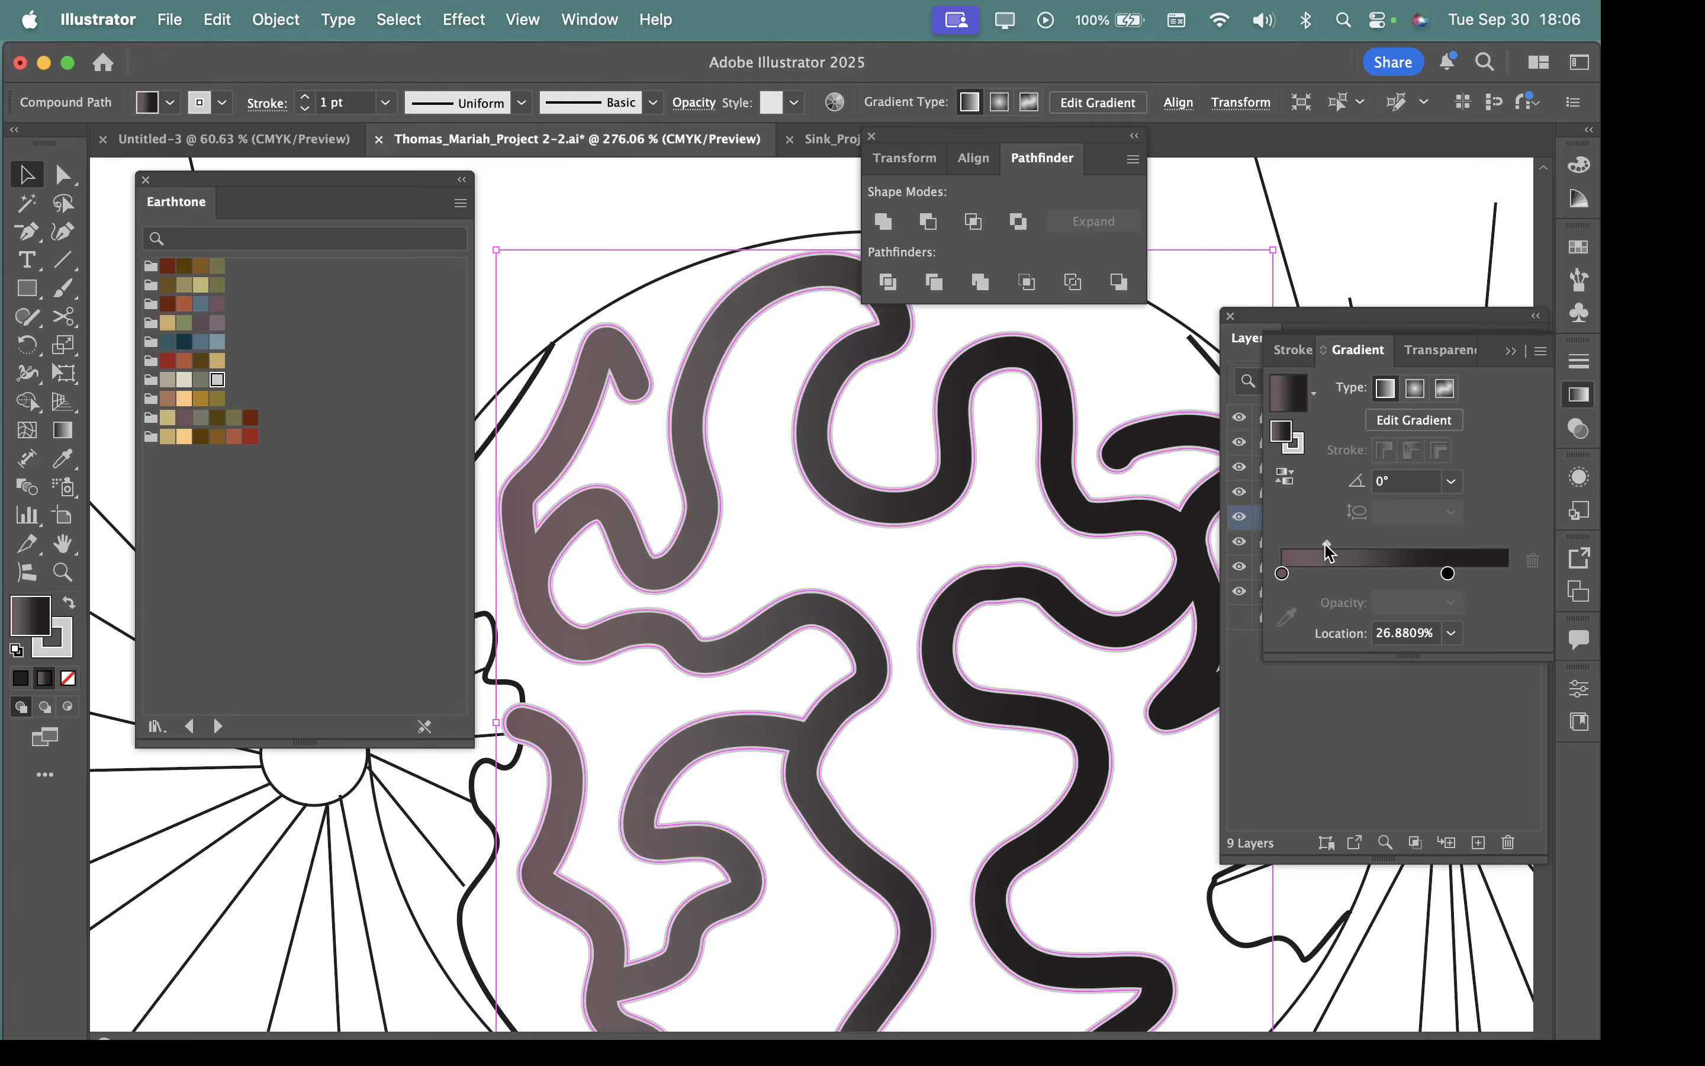
{"action": "left_click_drag", "start_coordinate": [1327, 552], "coordinate": [1508, 573]}
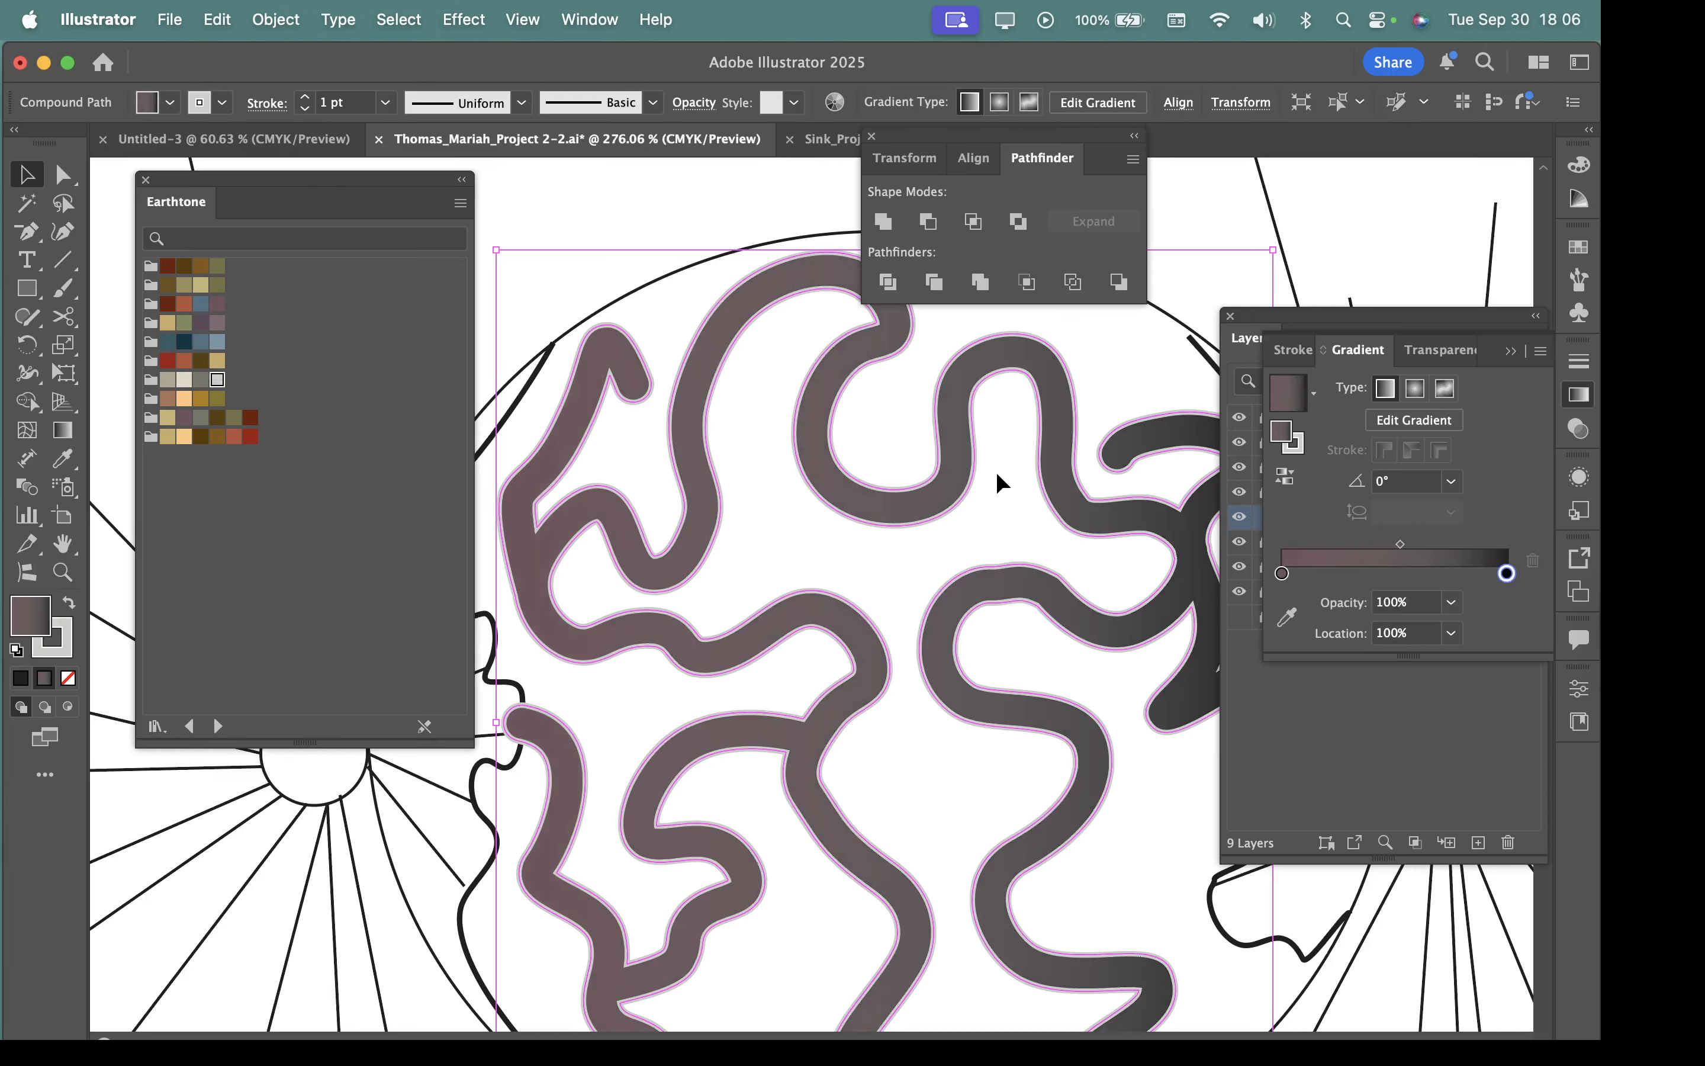
Fill the winding shape with a linear gradient from the olive green Earthtone swatch to the dark red one.
{"action": "left_click", "coordinate": [183, 323]}
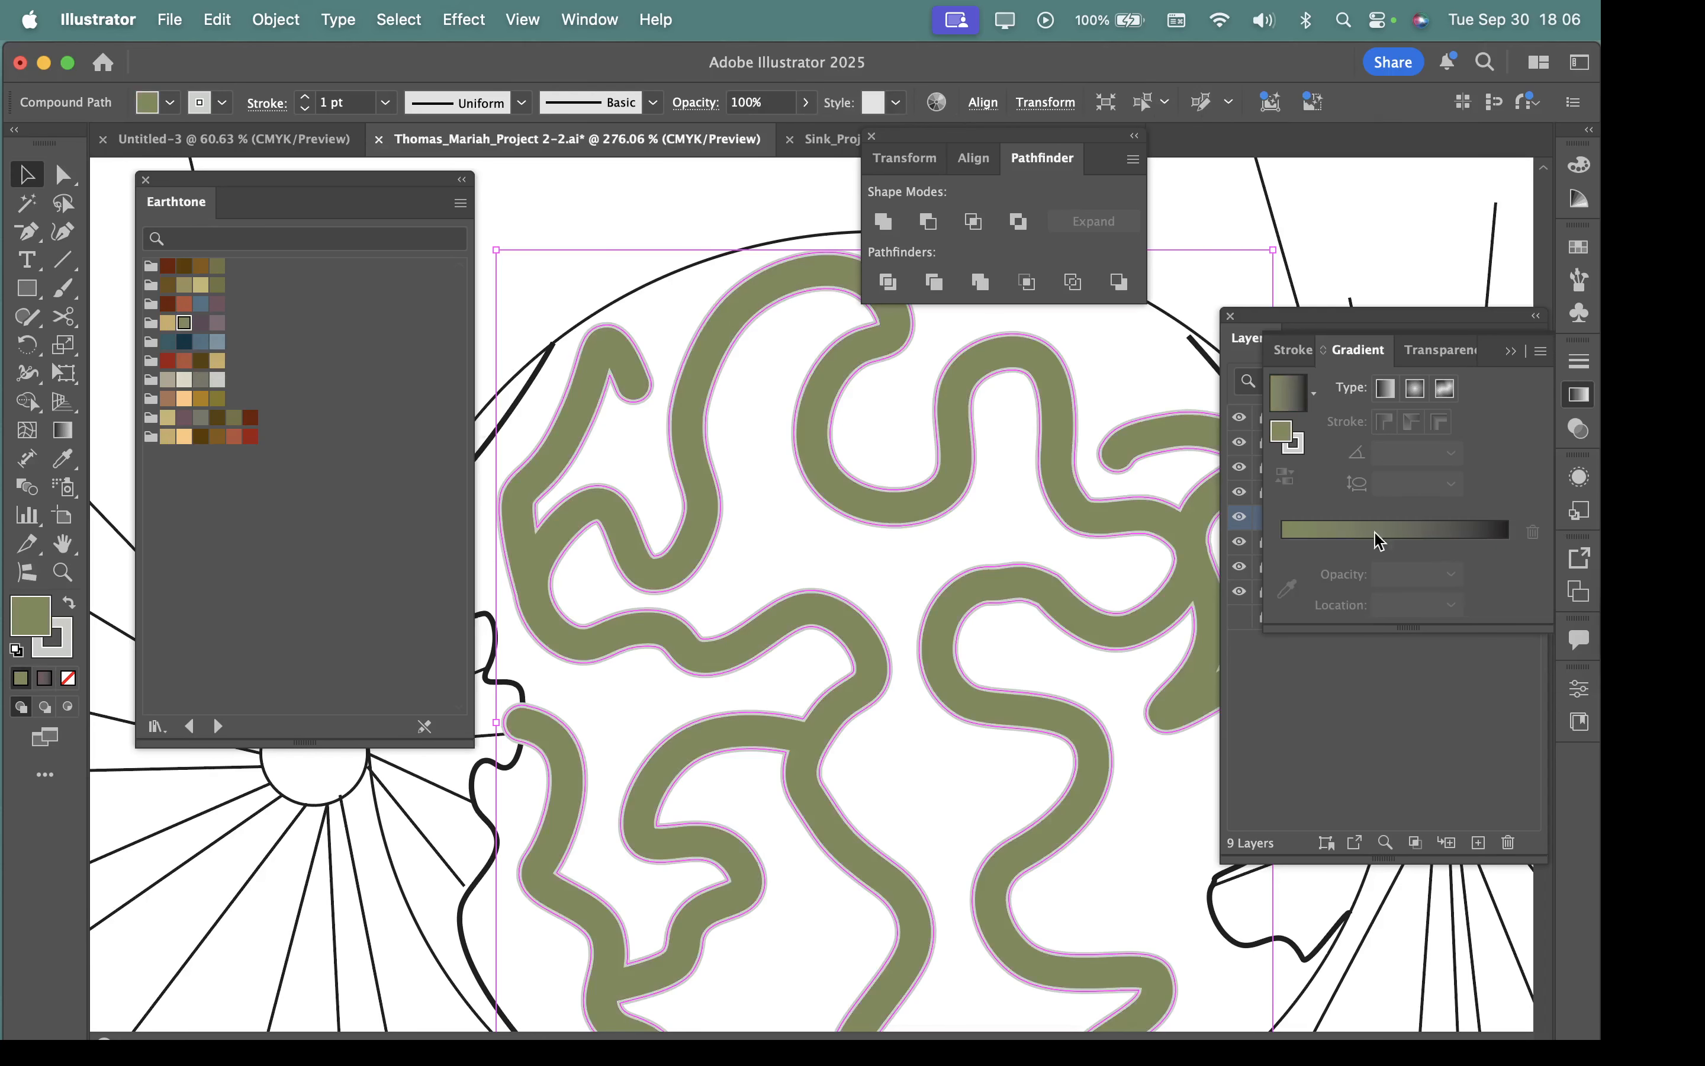
{"action": "left_click", "coordinate": [1424, 533]}
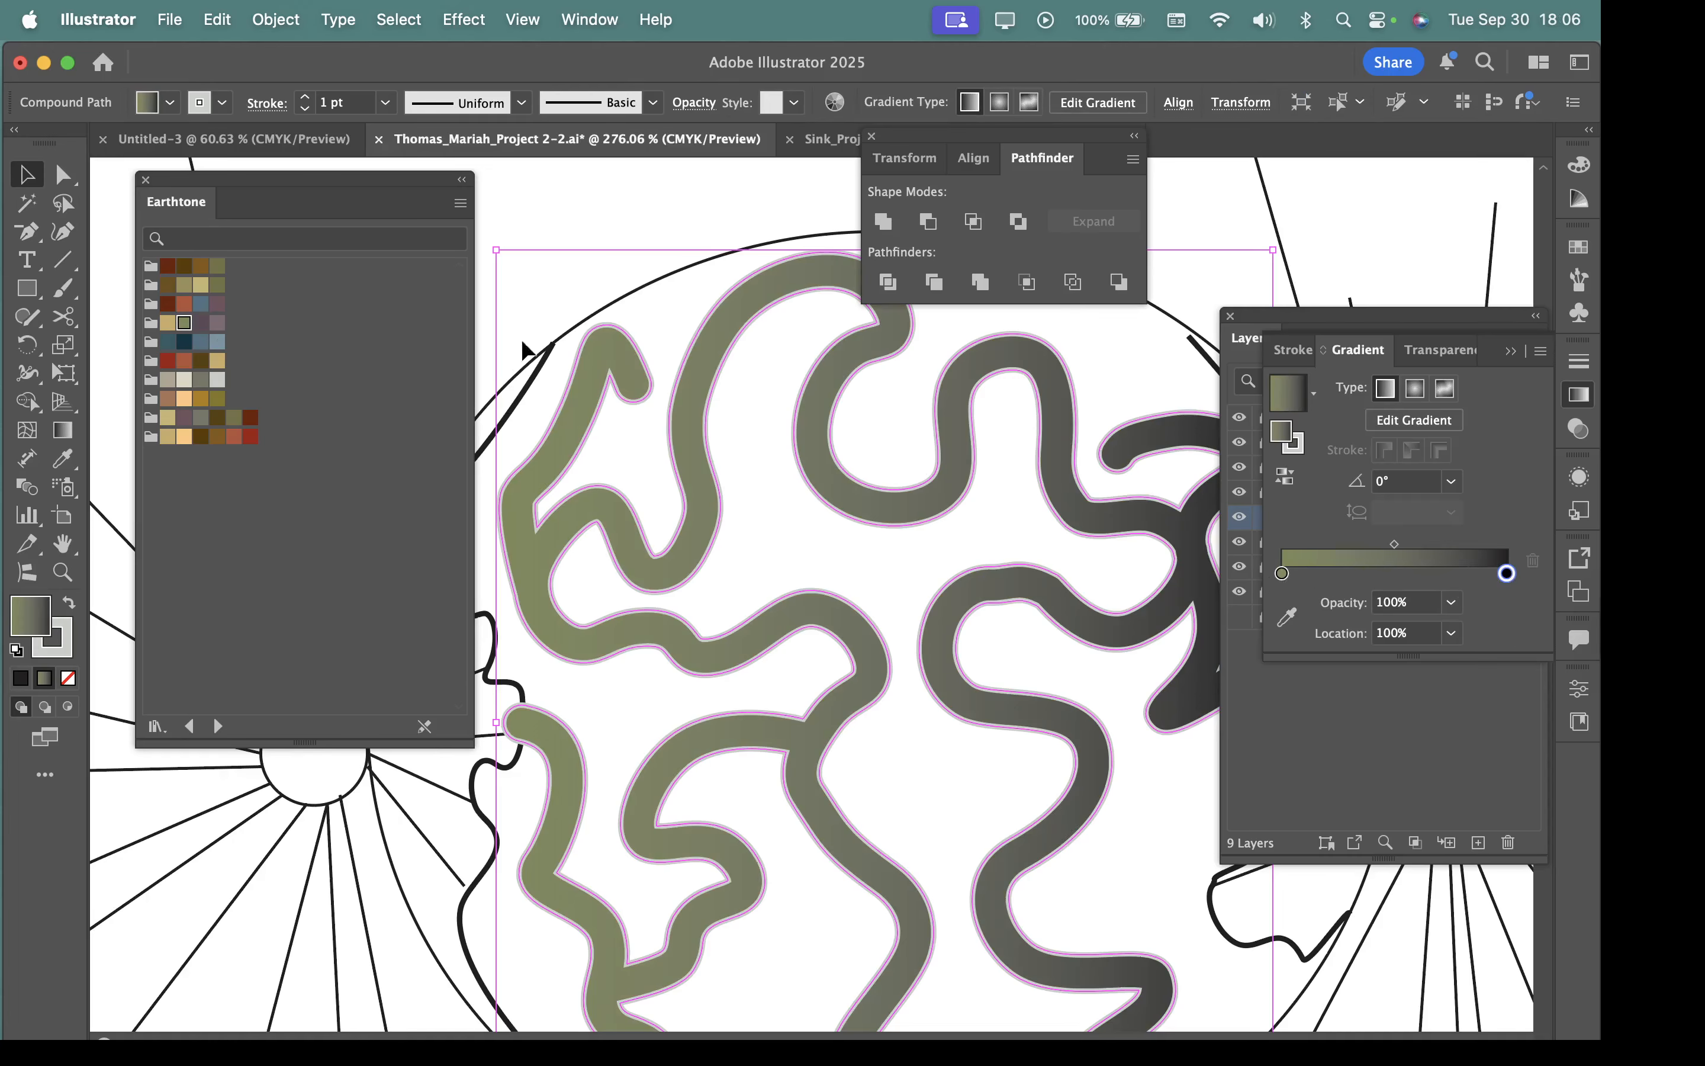
{"action": "left_click_drag", "start_coordinate": [168, 360], "coordinate": [1508, 574]}
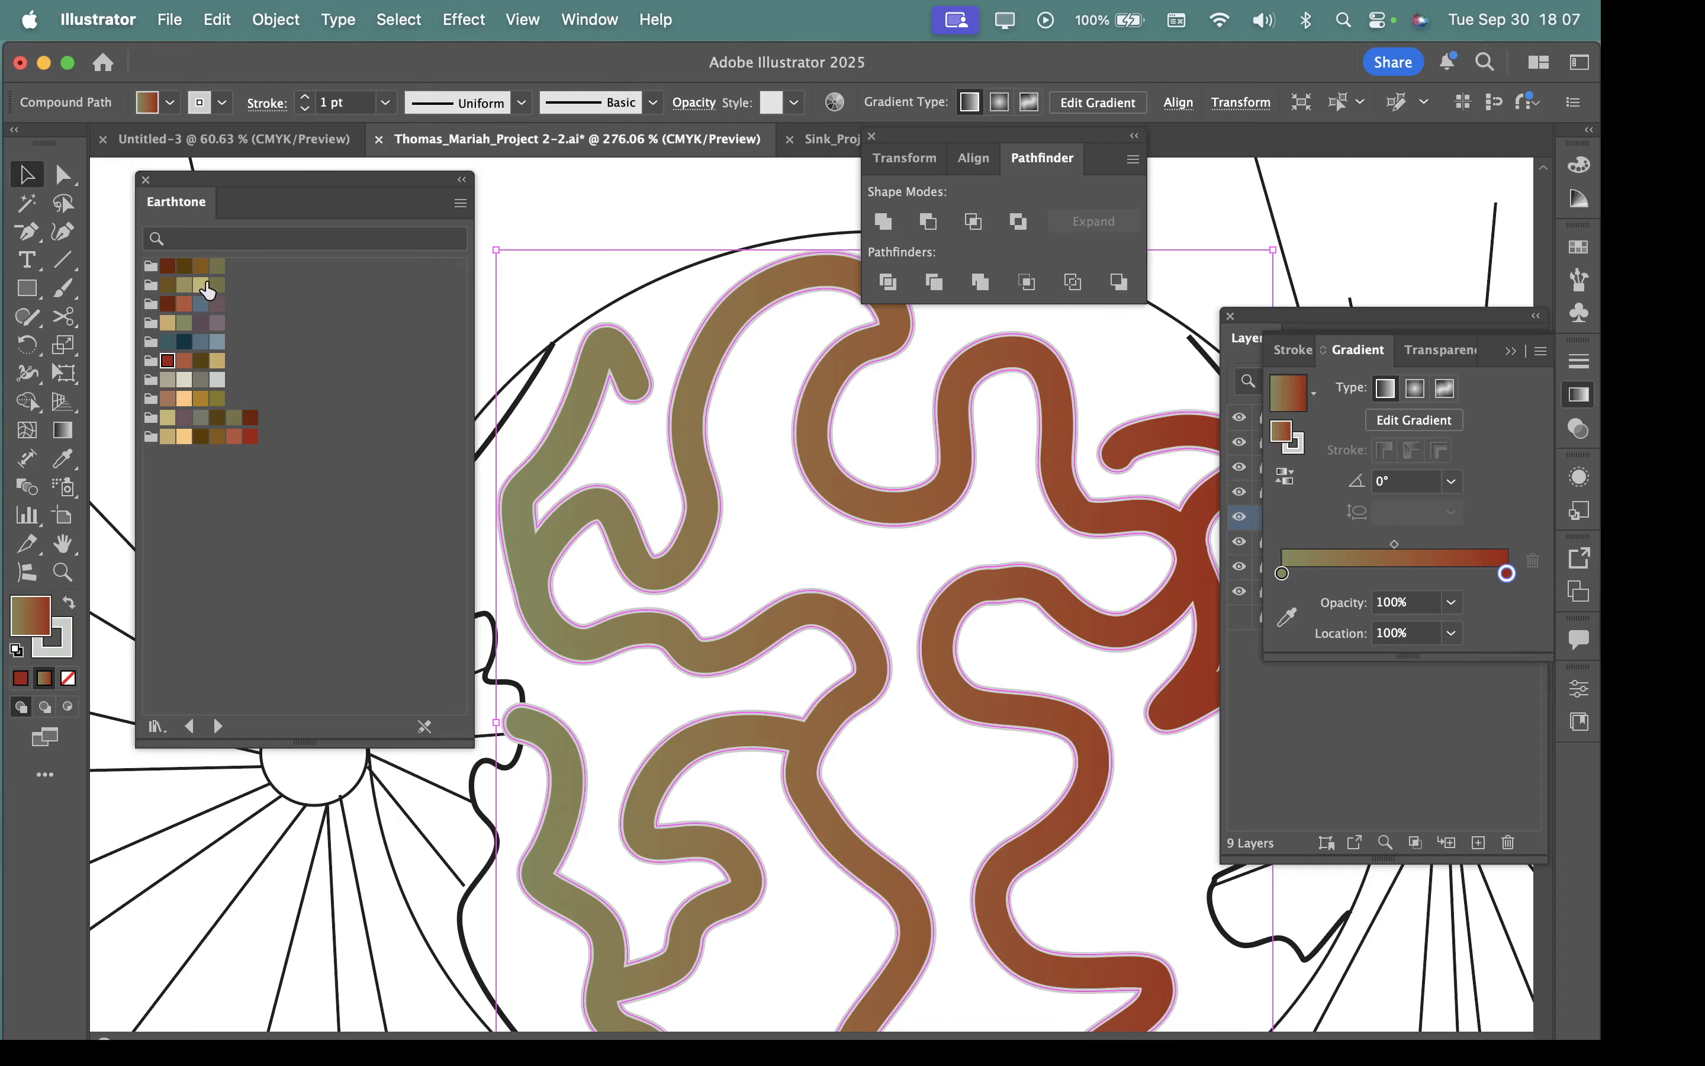
Try the tan Earthtone swatch as the gradient's end colour and undo that colour change.
{"action": "left_click_drag", "start_coordinate": [207, 289], "coordinate": [1506, 574]}
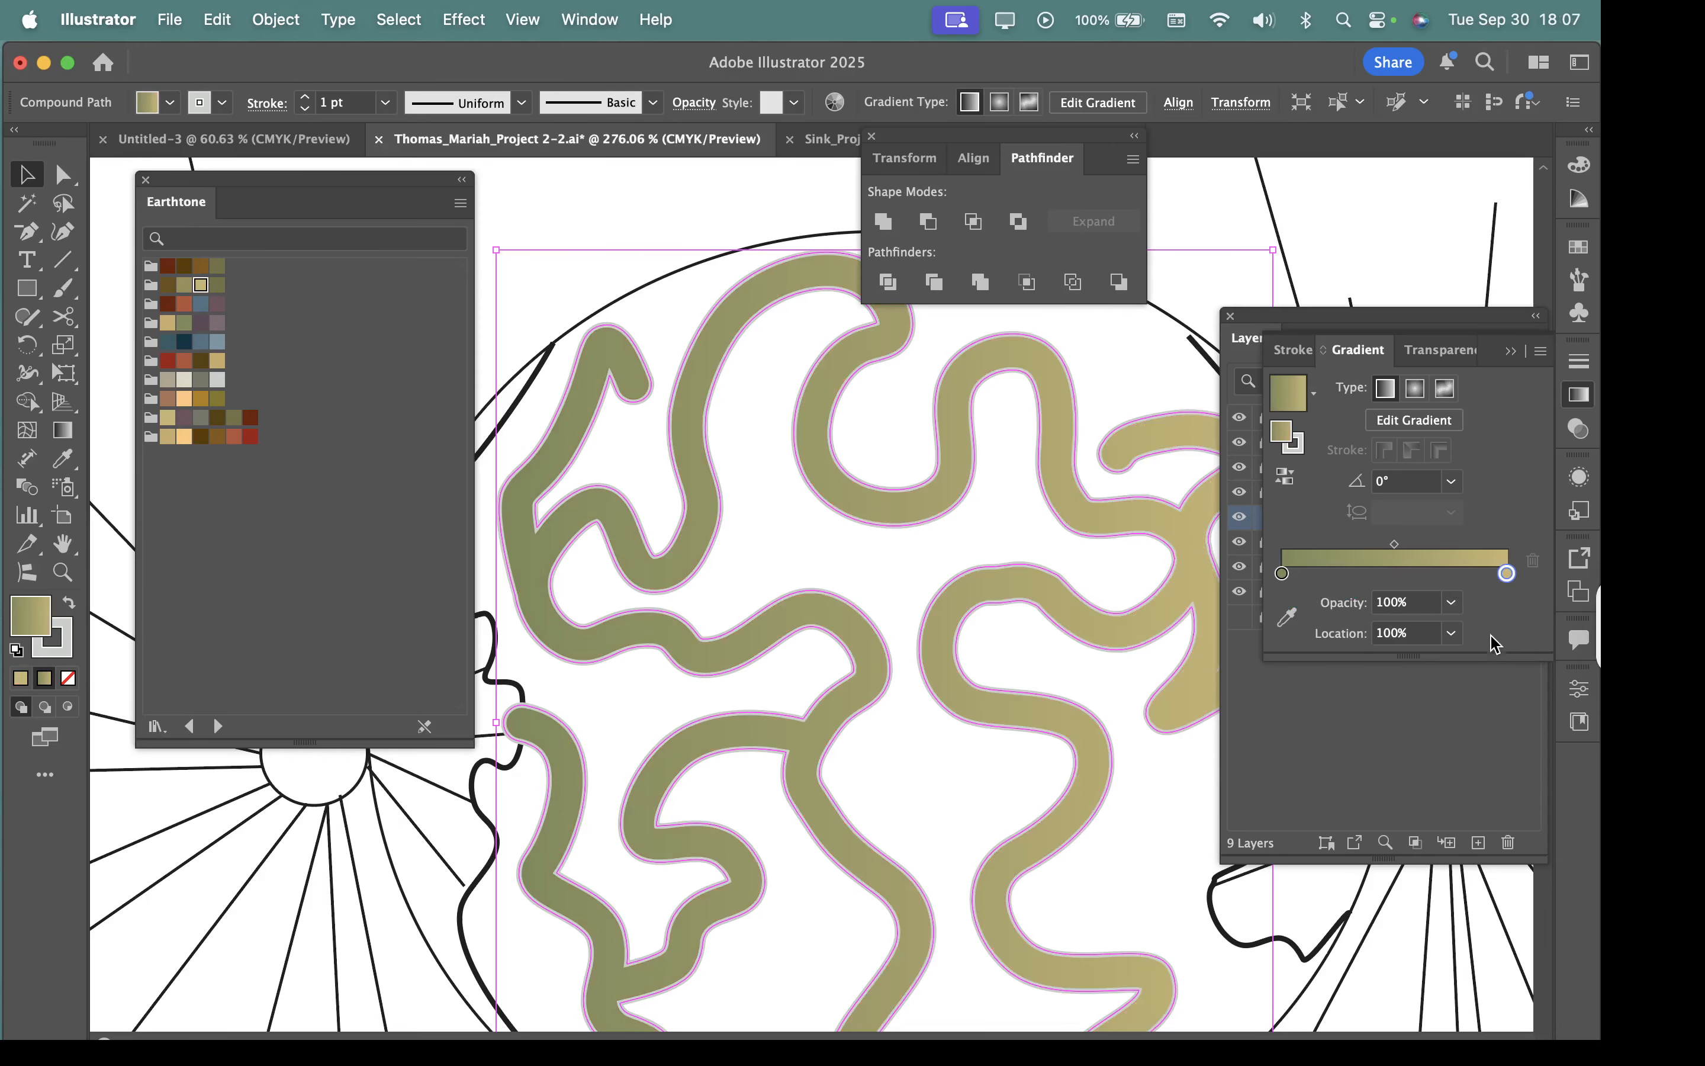
{"action": "key", "text": "super+z"}
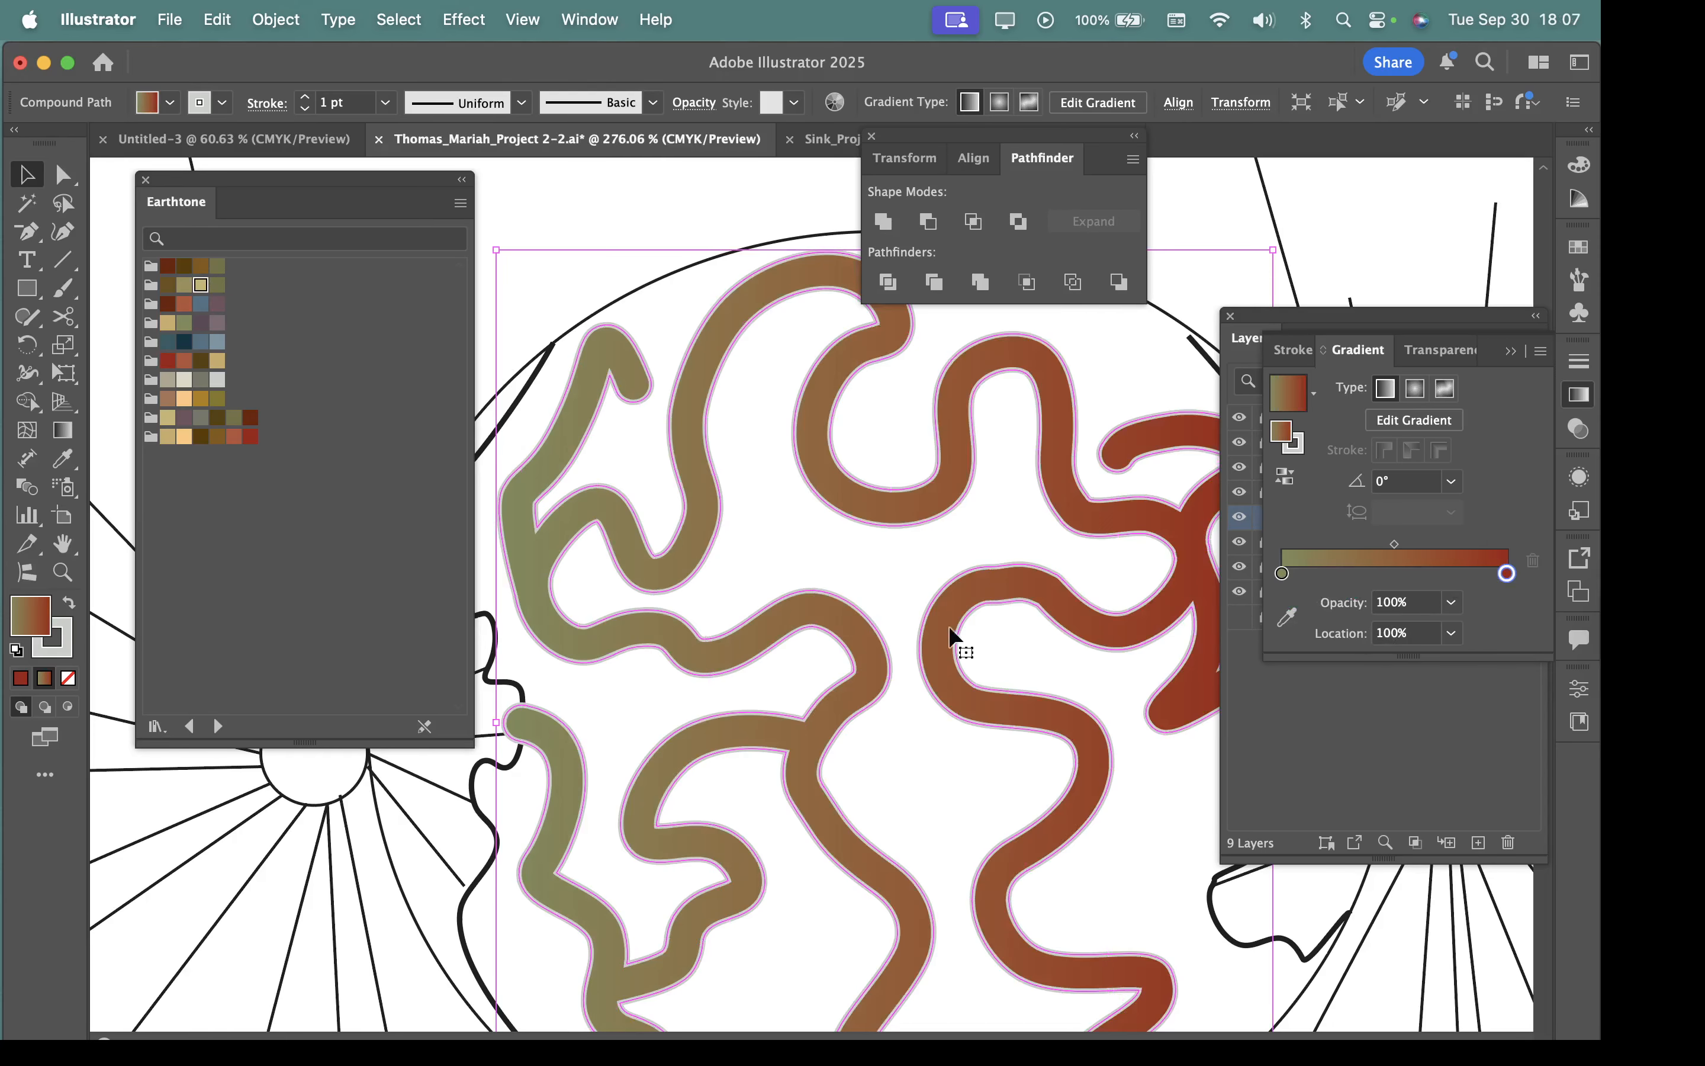
{"action": "scroll", "coordinate": [952, 638], "scroll_direction": "down", "scroll_amount": 5}
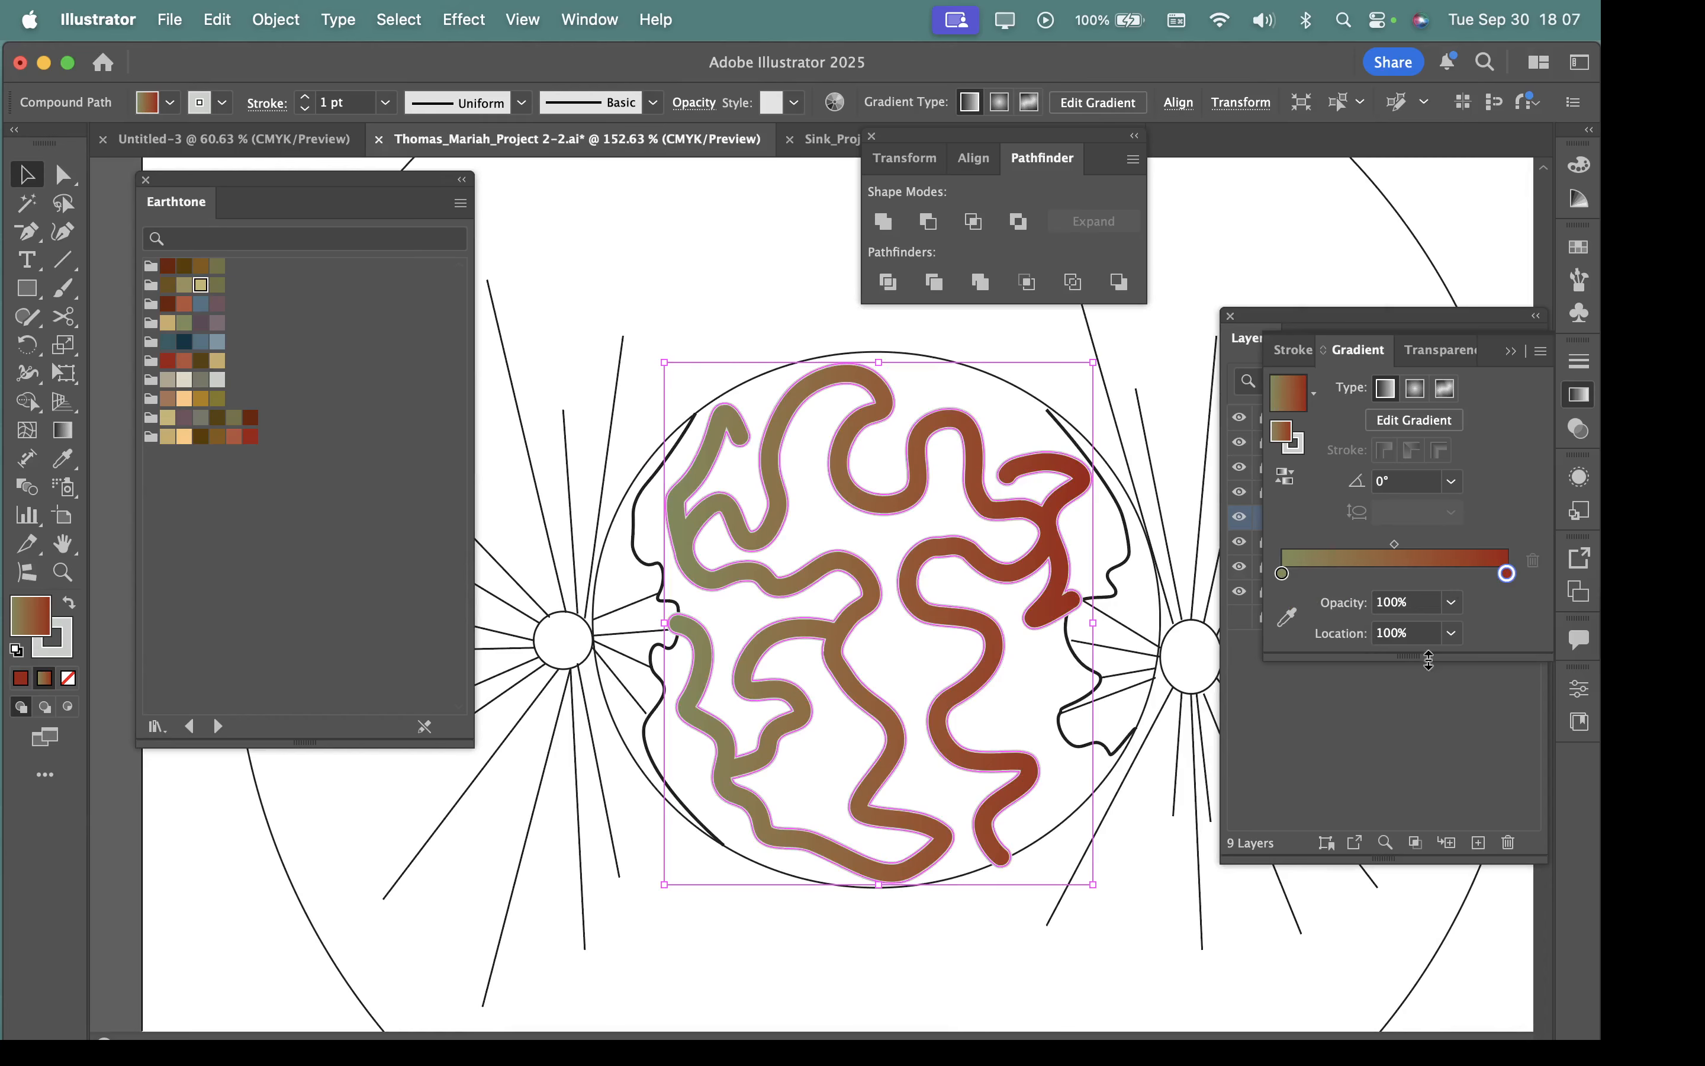
Make the winding shape's fill gradient radial, with the olive stop at about 50% and the dark red stop at 100%.
{"action": "left_click", "coordinate": [1415, 389]}
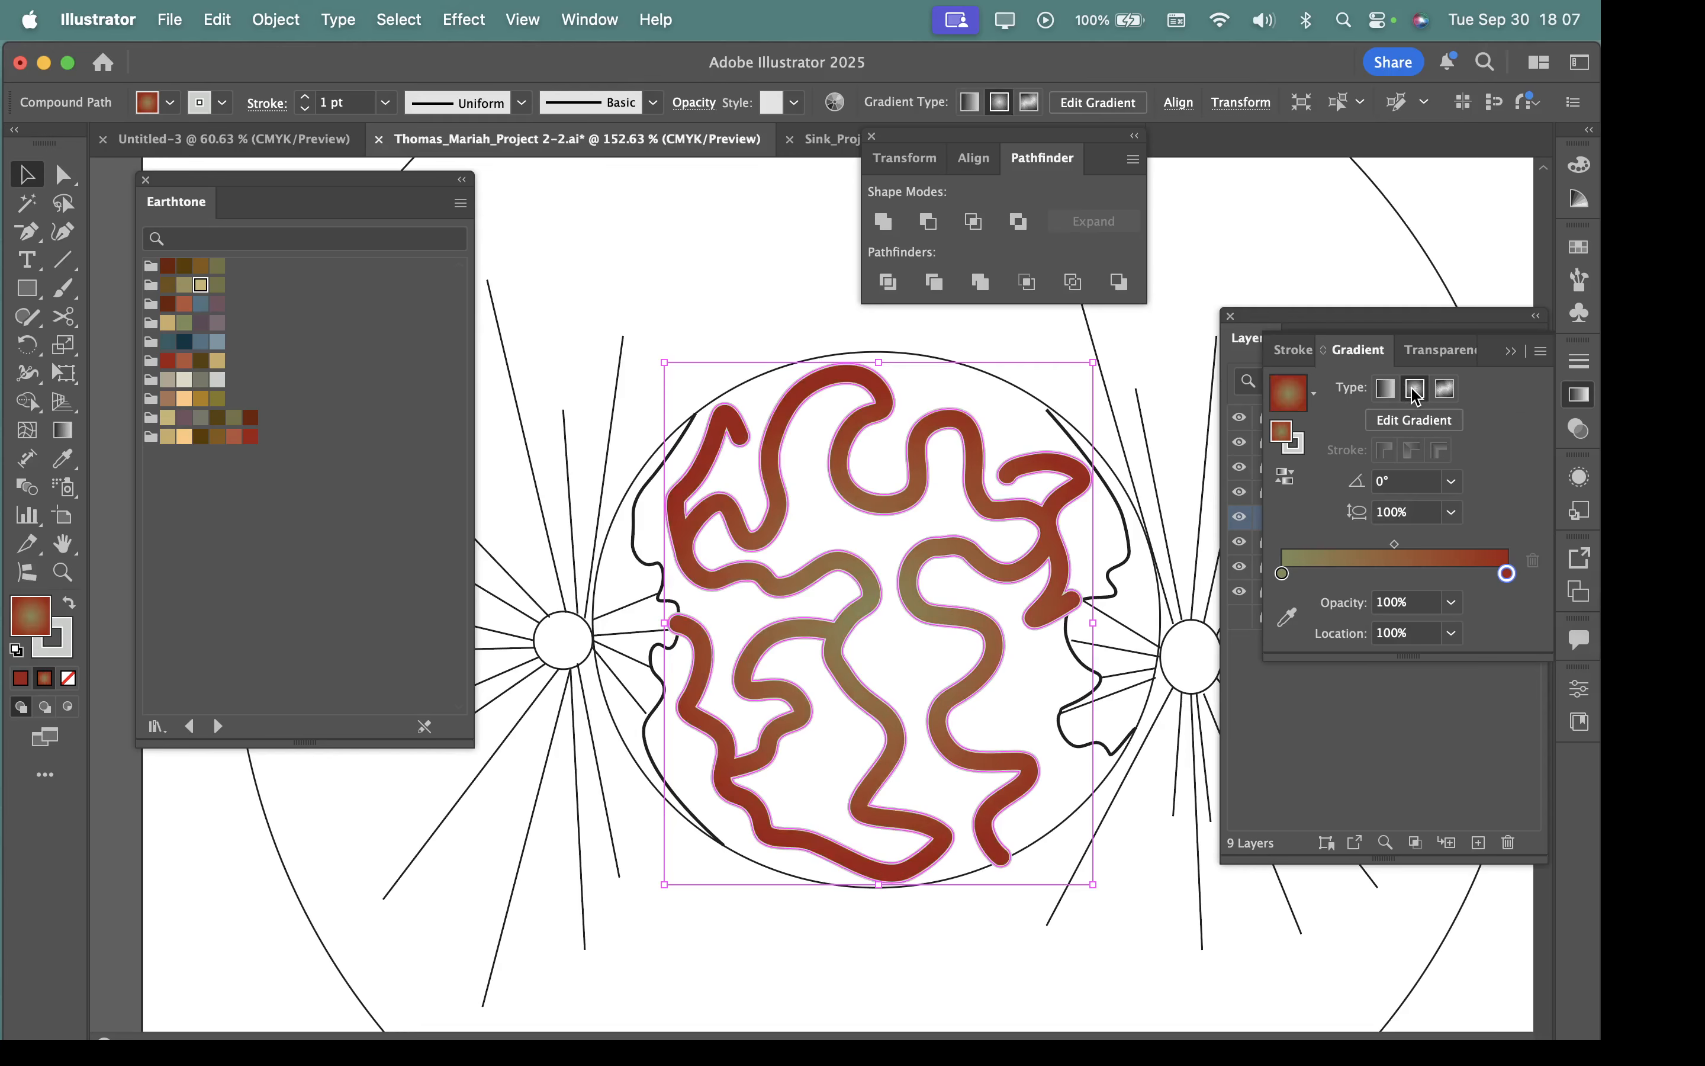
{"action": "left_click_drag", "start_coordinate": [1508, 572], "coordinate": [1435, 574]}
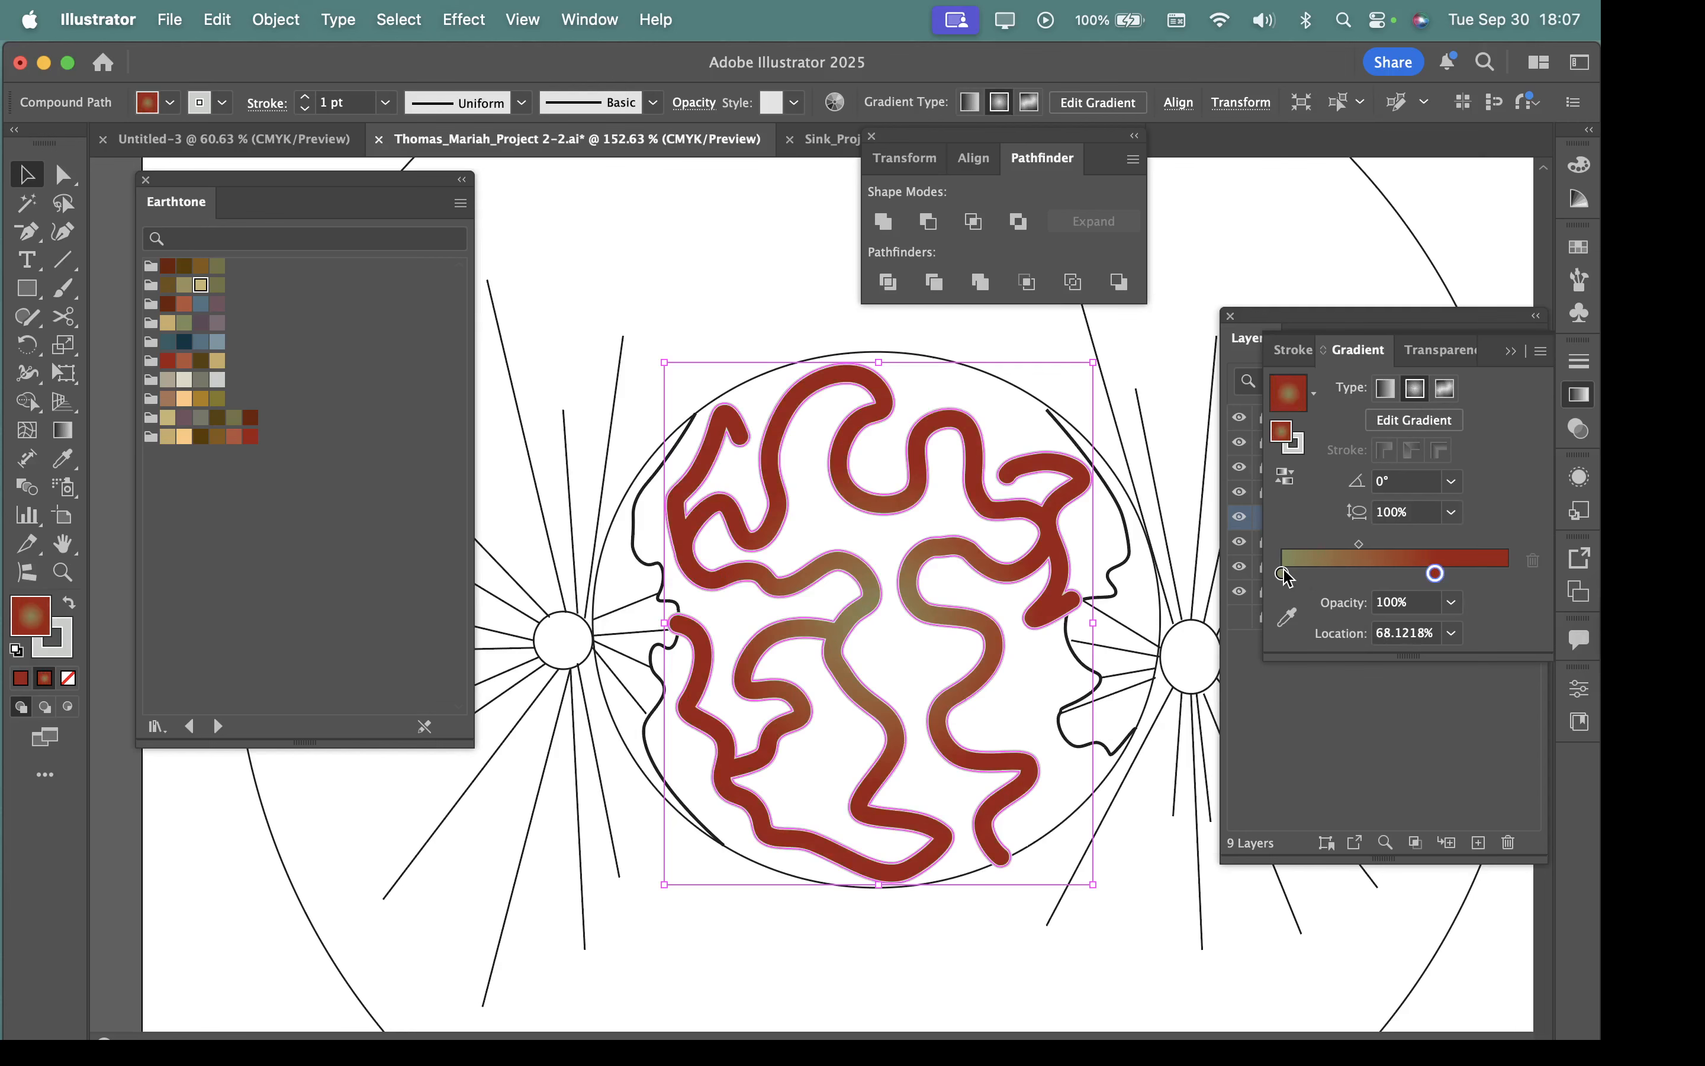
{"action": "left_click_drag", "start_coordinate": [1284, 573], "coordinate": [1508, 573]}
{"action": "left_click_drag", "start_coordinate": [1347, 573], "coordinate": [1394, 573]}
Set the radial gradient's angle to 135° and its aspect ratio to 60%, after trying a 30% ratio.
{"action": "left_click", "coordinate": [1458, 518]}
{"action": "left_click", "coordinate": [1466, 598]}
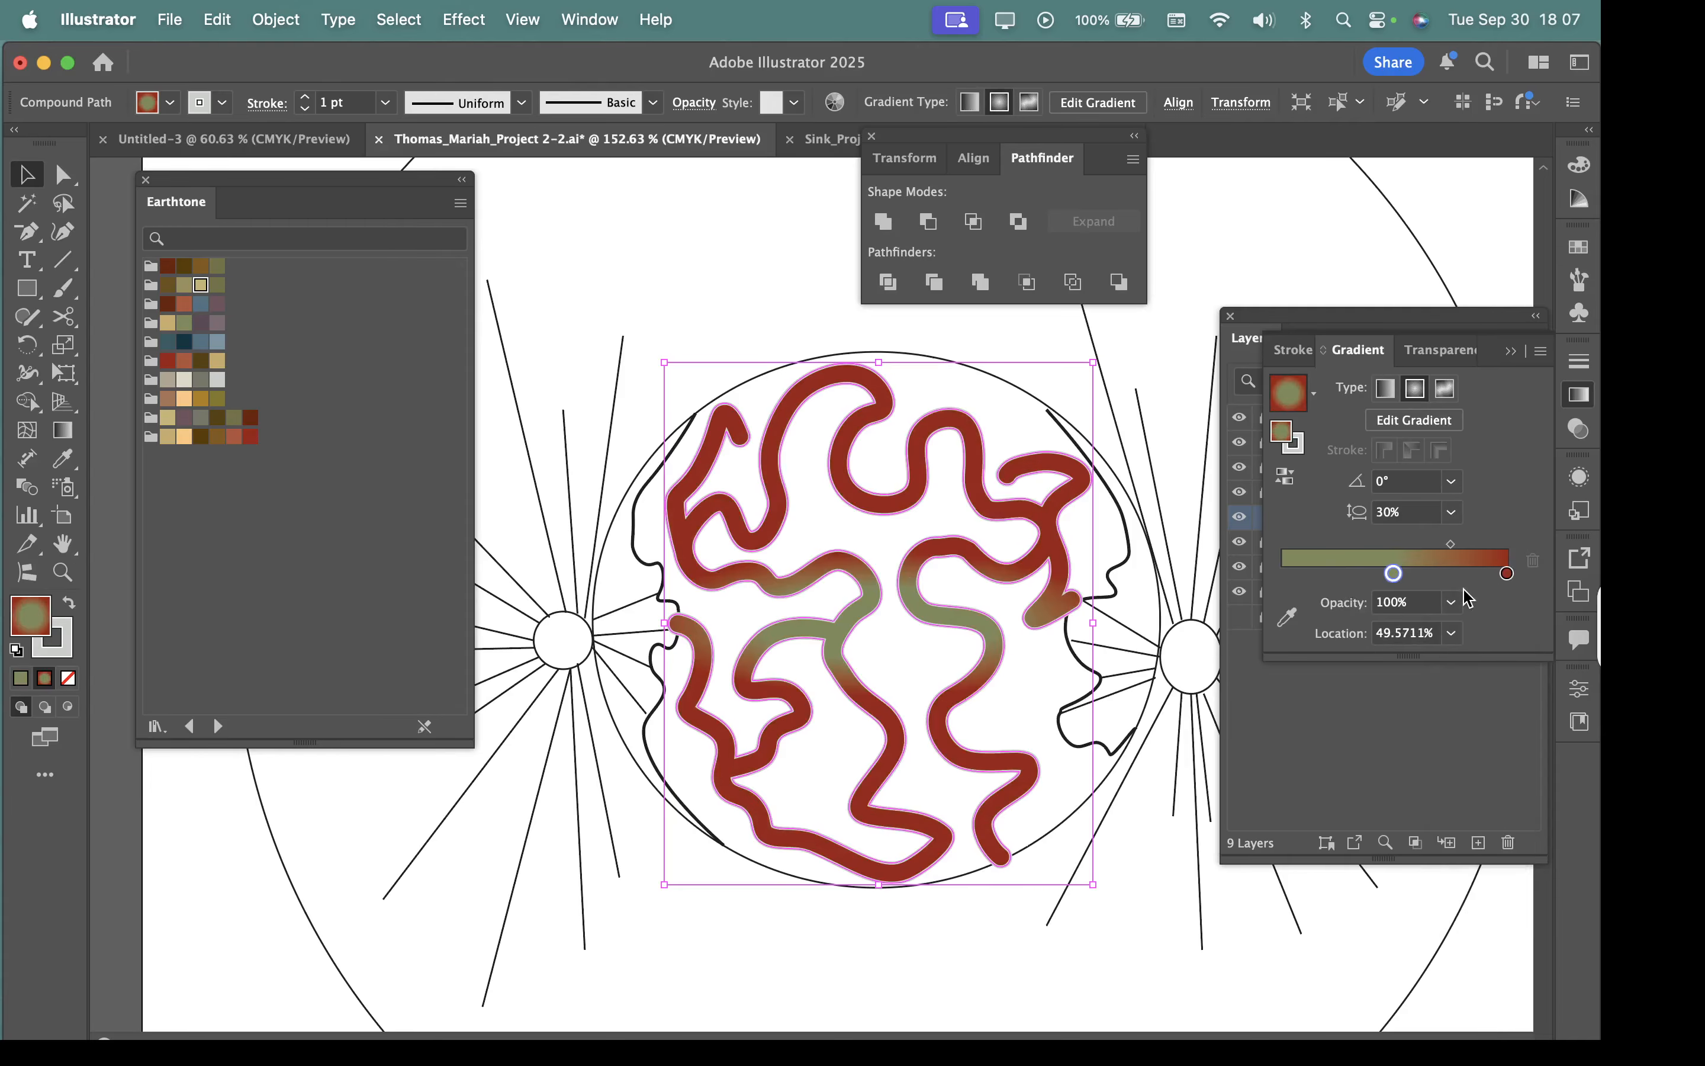
{"action": "left_click", "coordinate": [1450, 486]}
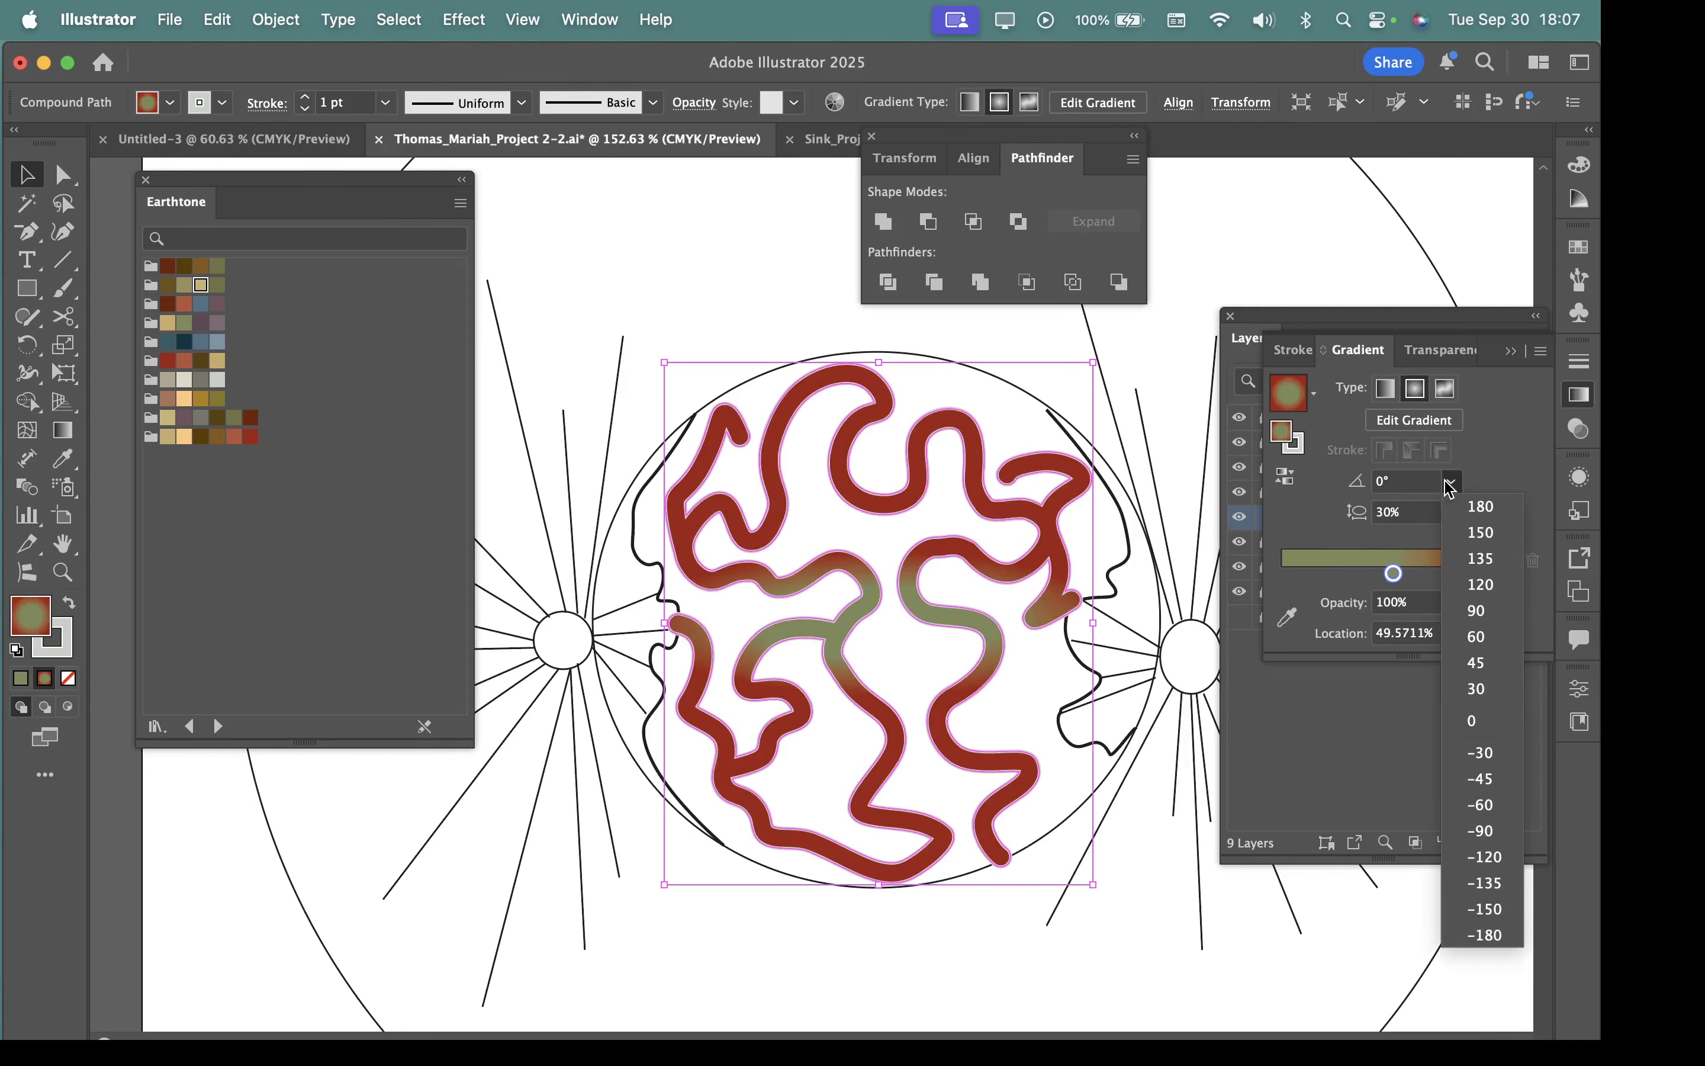
{"action": "left_click", "coordinate": [1473, 562]}
{"action": "left_click", "coordinate": [1451, 512]}
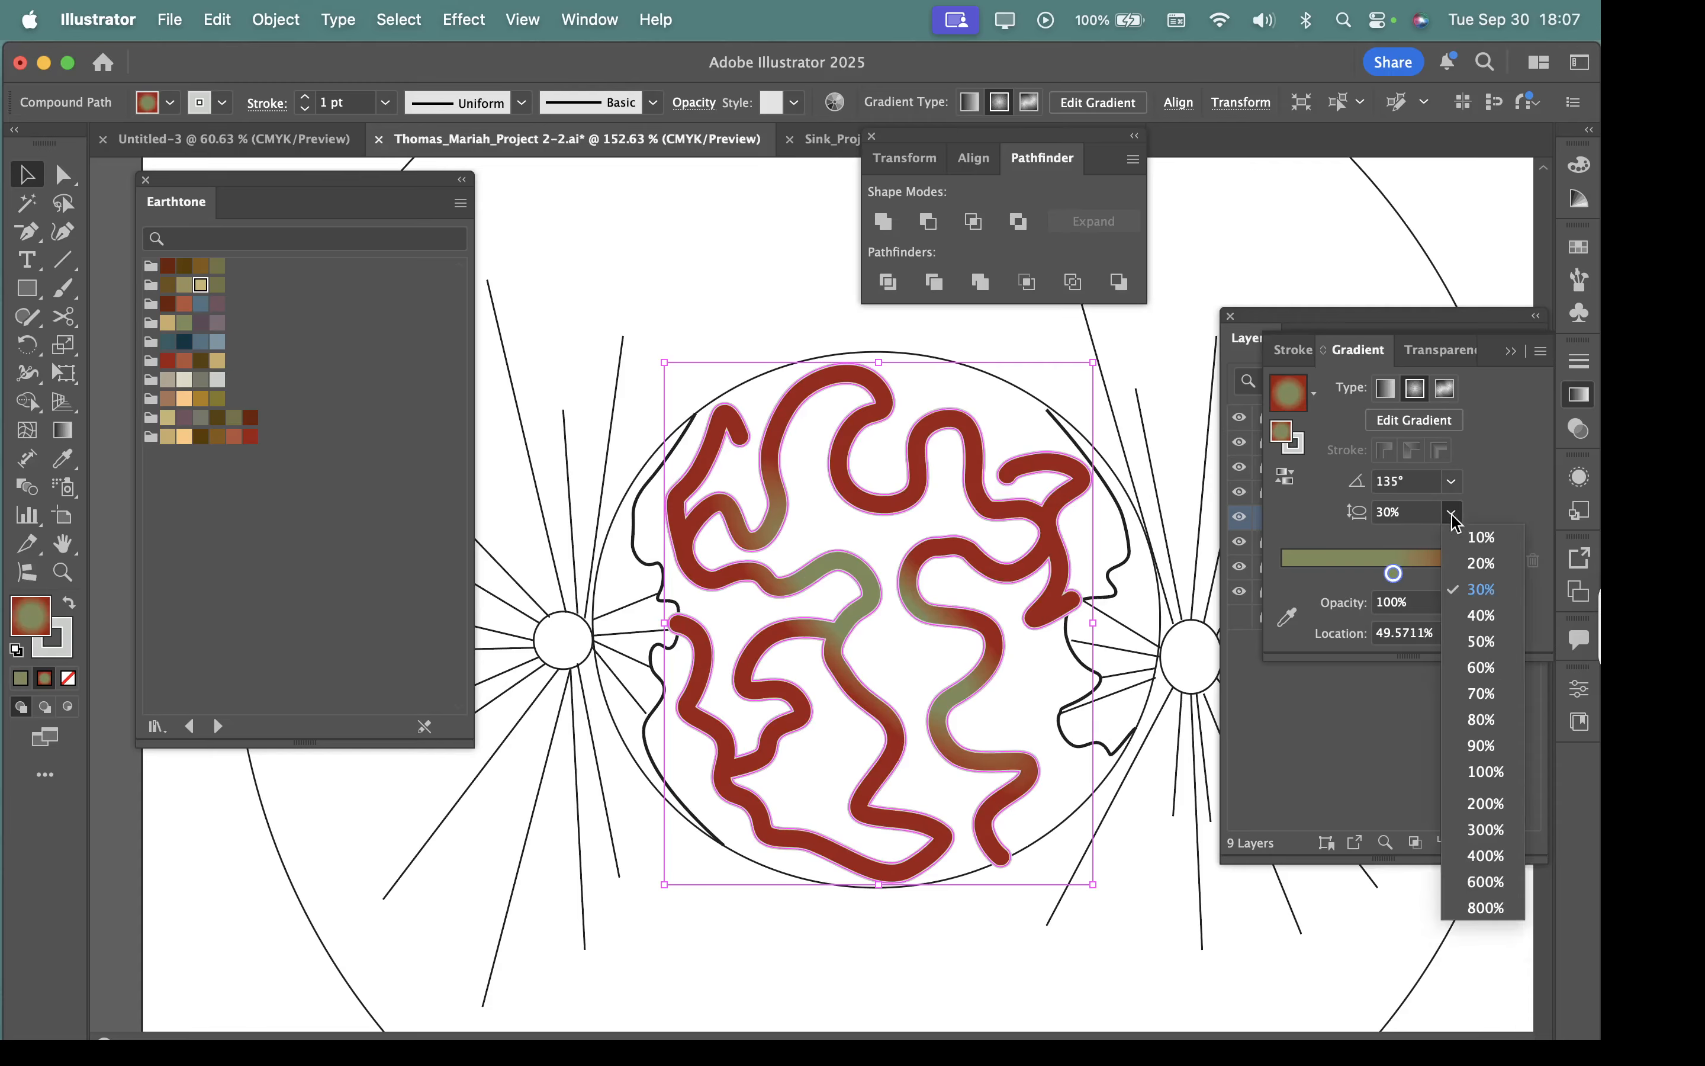
{"action": "left_click", "coordinate": [1475, 675]}
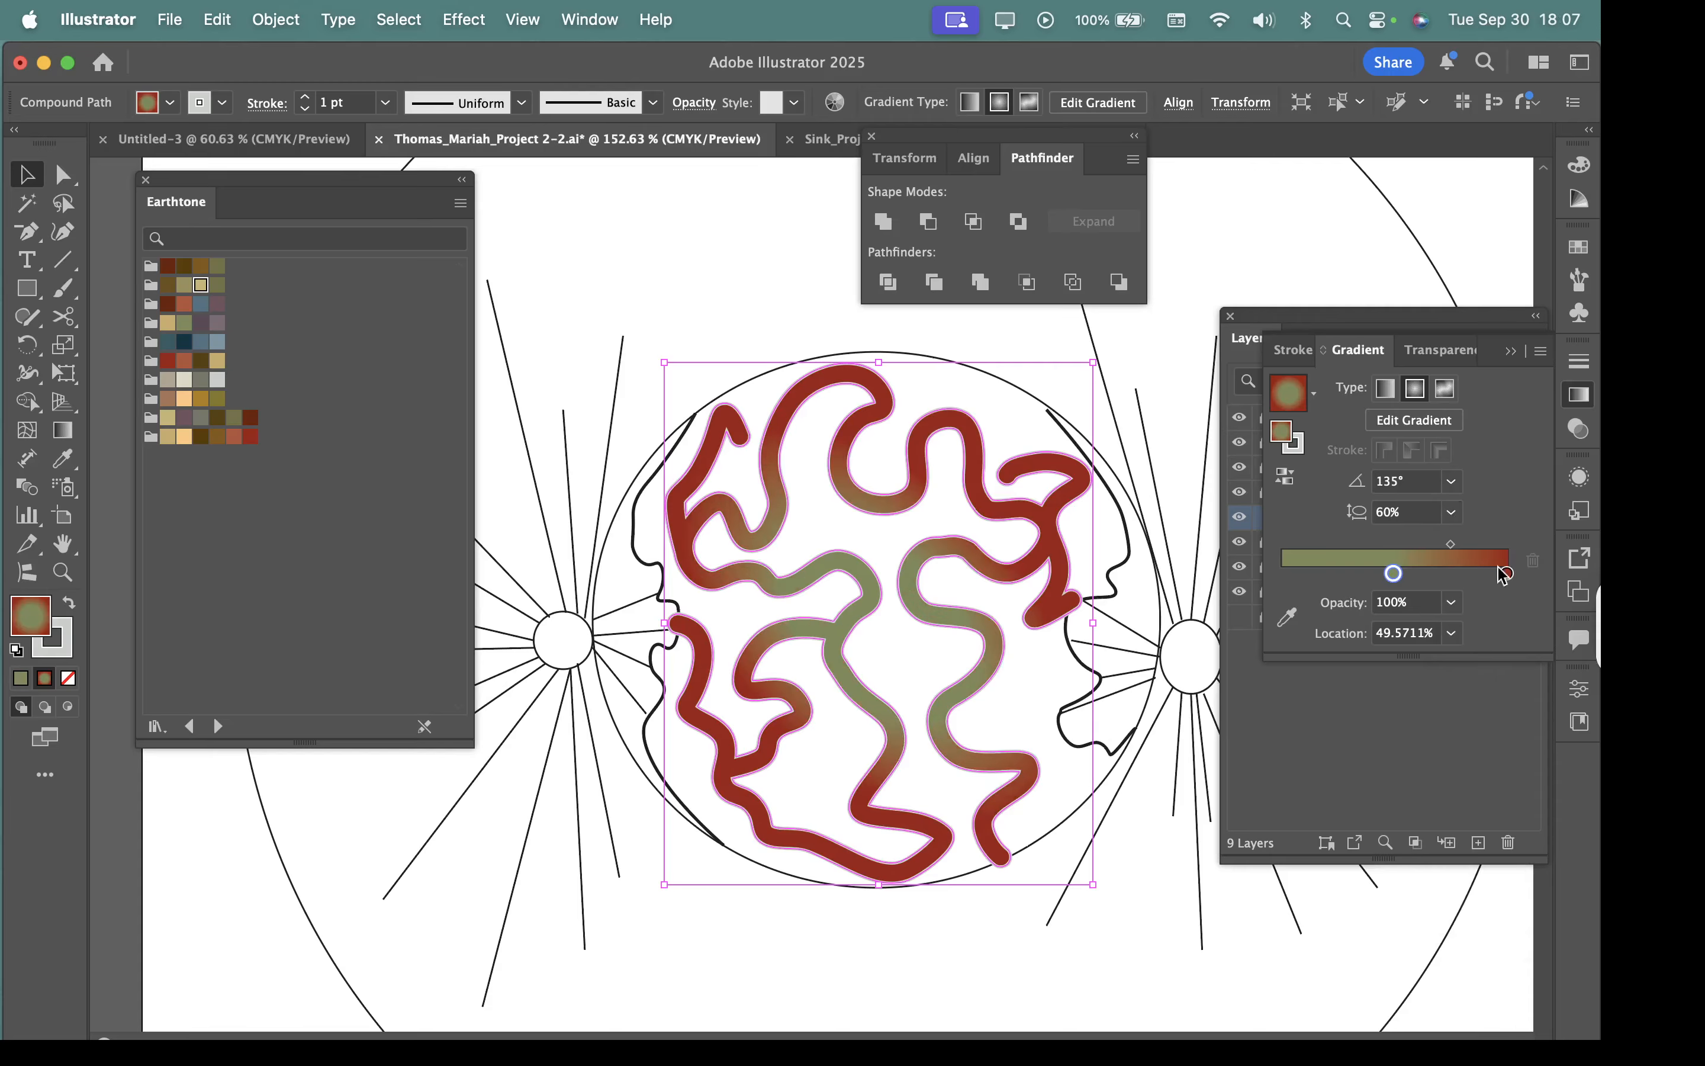
Return the gradient's olive stop to location 0% and set its opacity to 0%, after trying 40%.
{"action": "left_click_drag", "start_coordinate": [1395, 575], "coordinate": [1282, 573]}
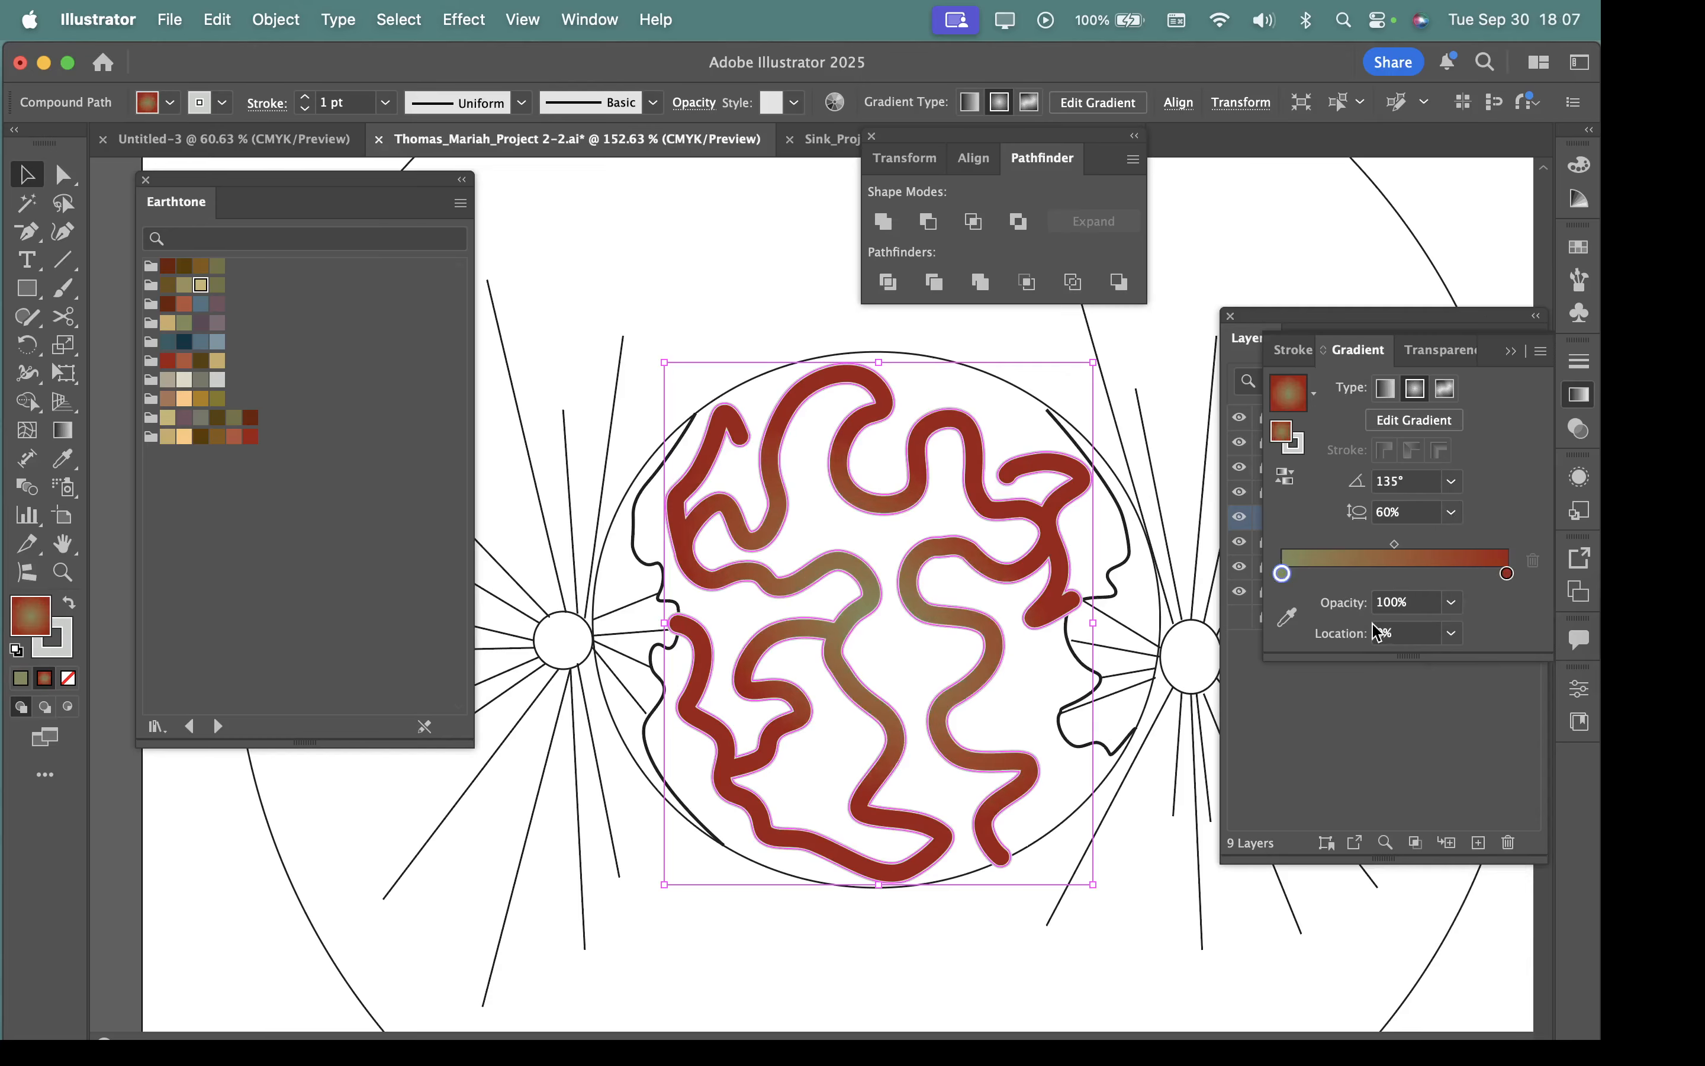
{"action": "left_click", "coordinate": [1454, 602]}
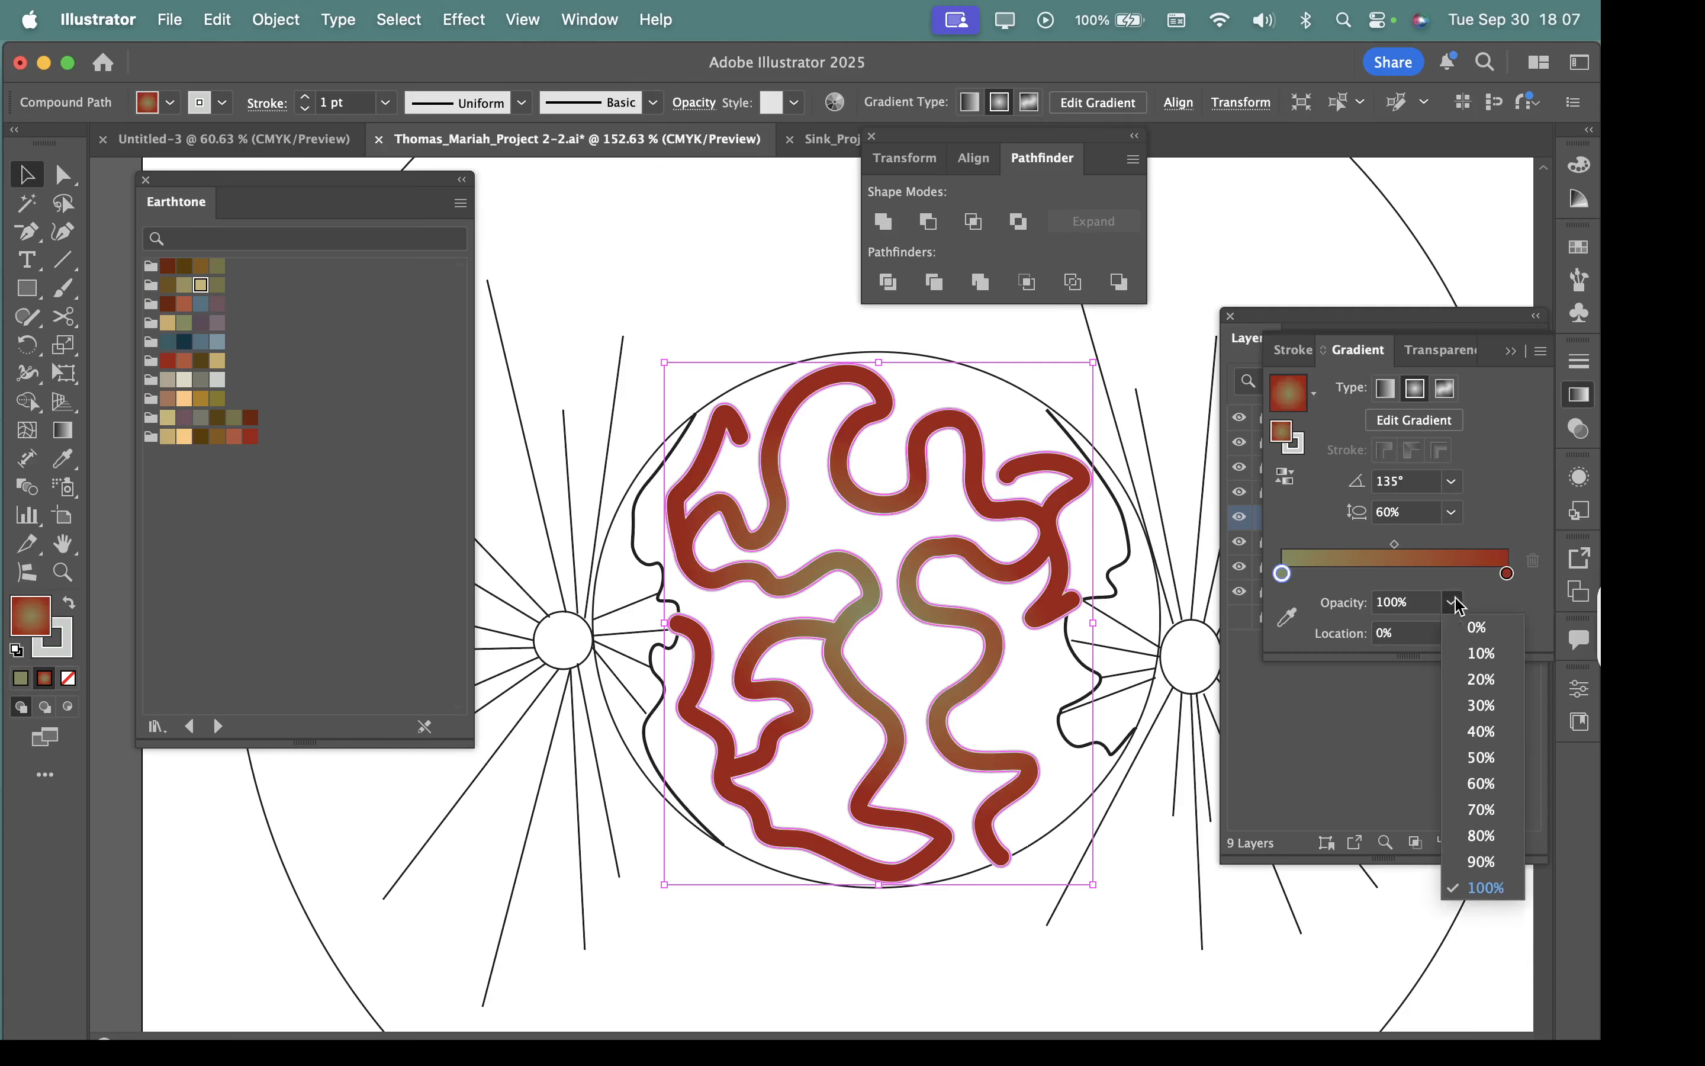
{"action": "left_click", "coordinate": [1492, 726]}
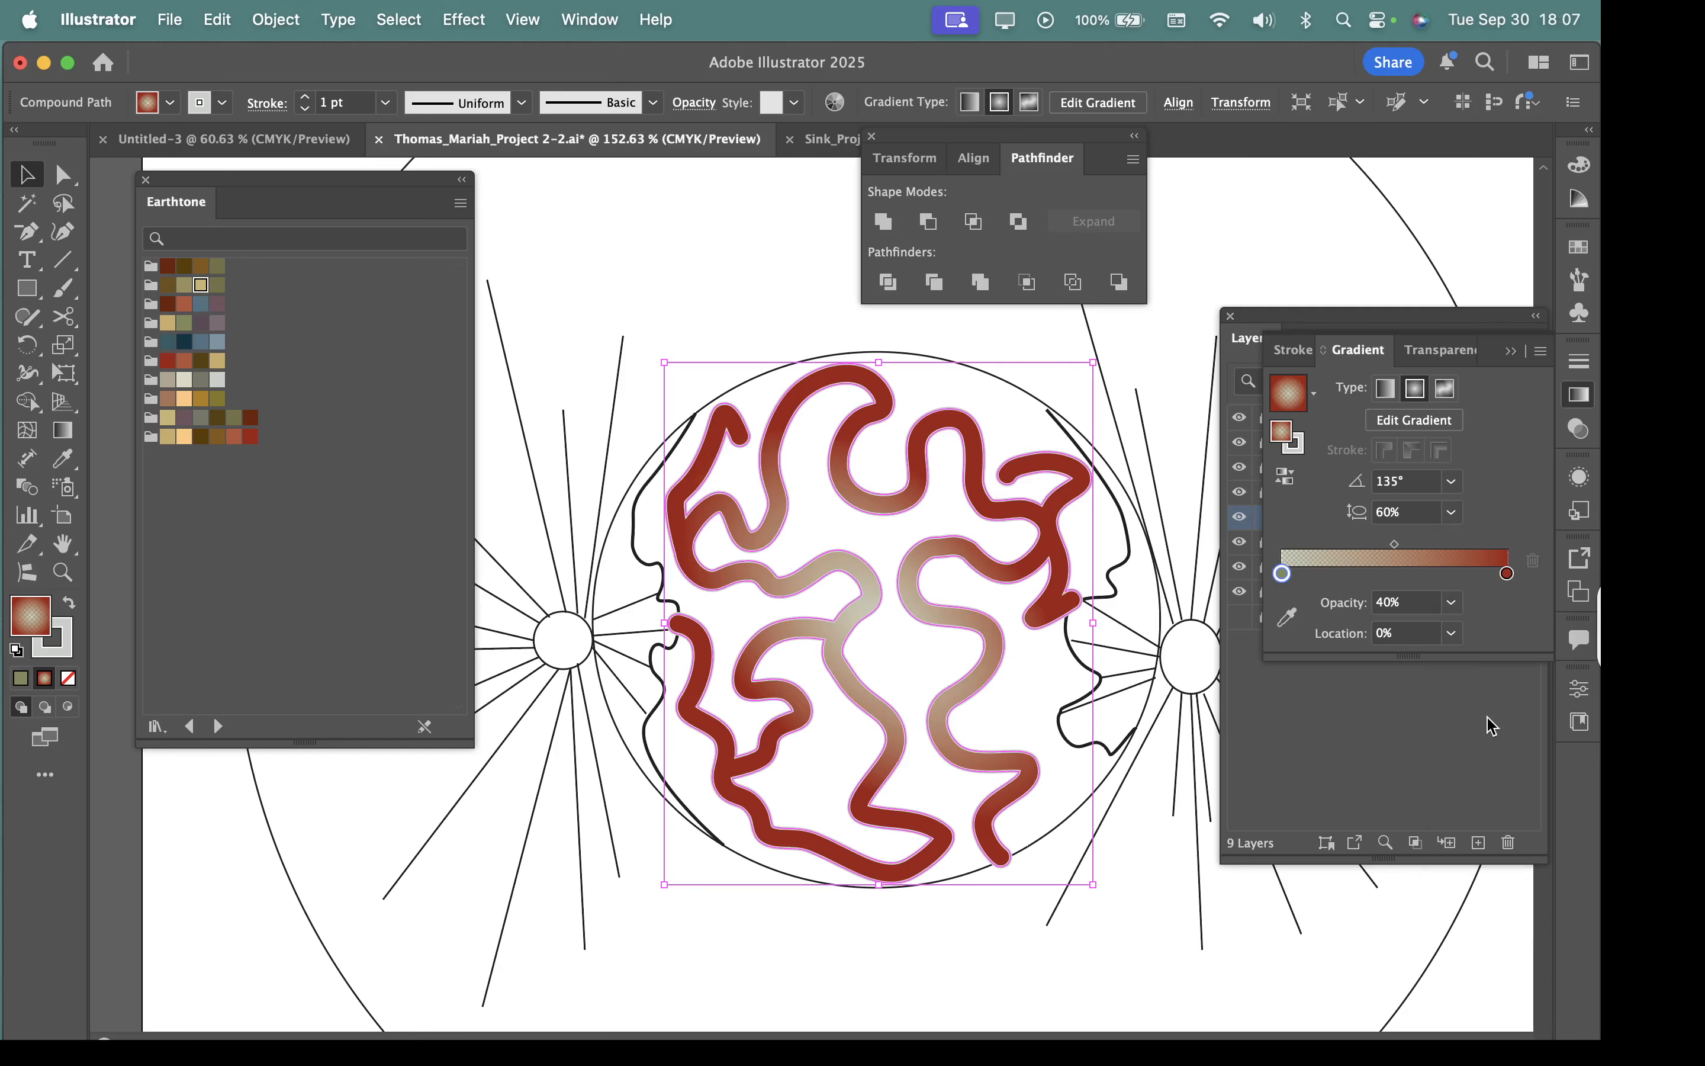
{"action": "left_click", "coordinate": [1452, 602]}
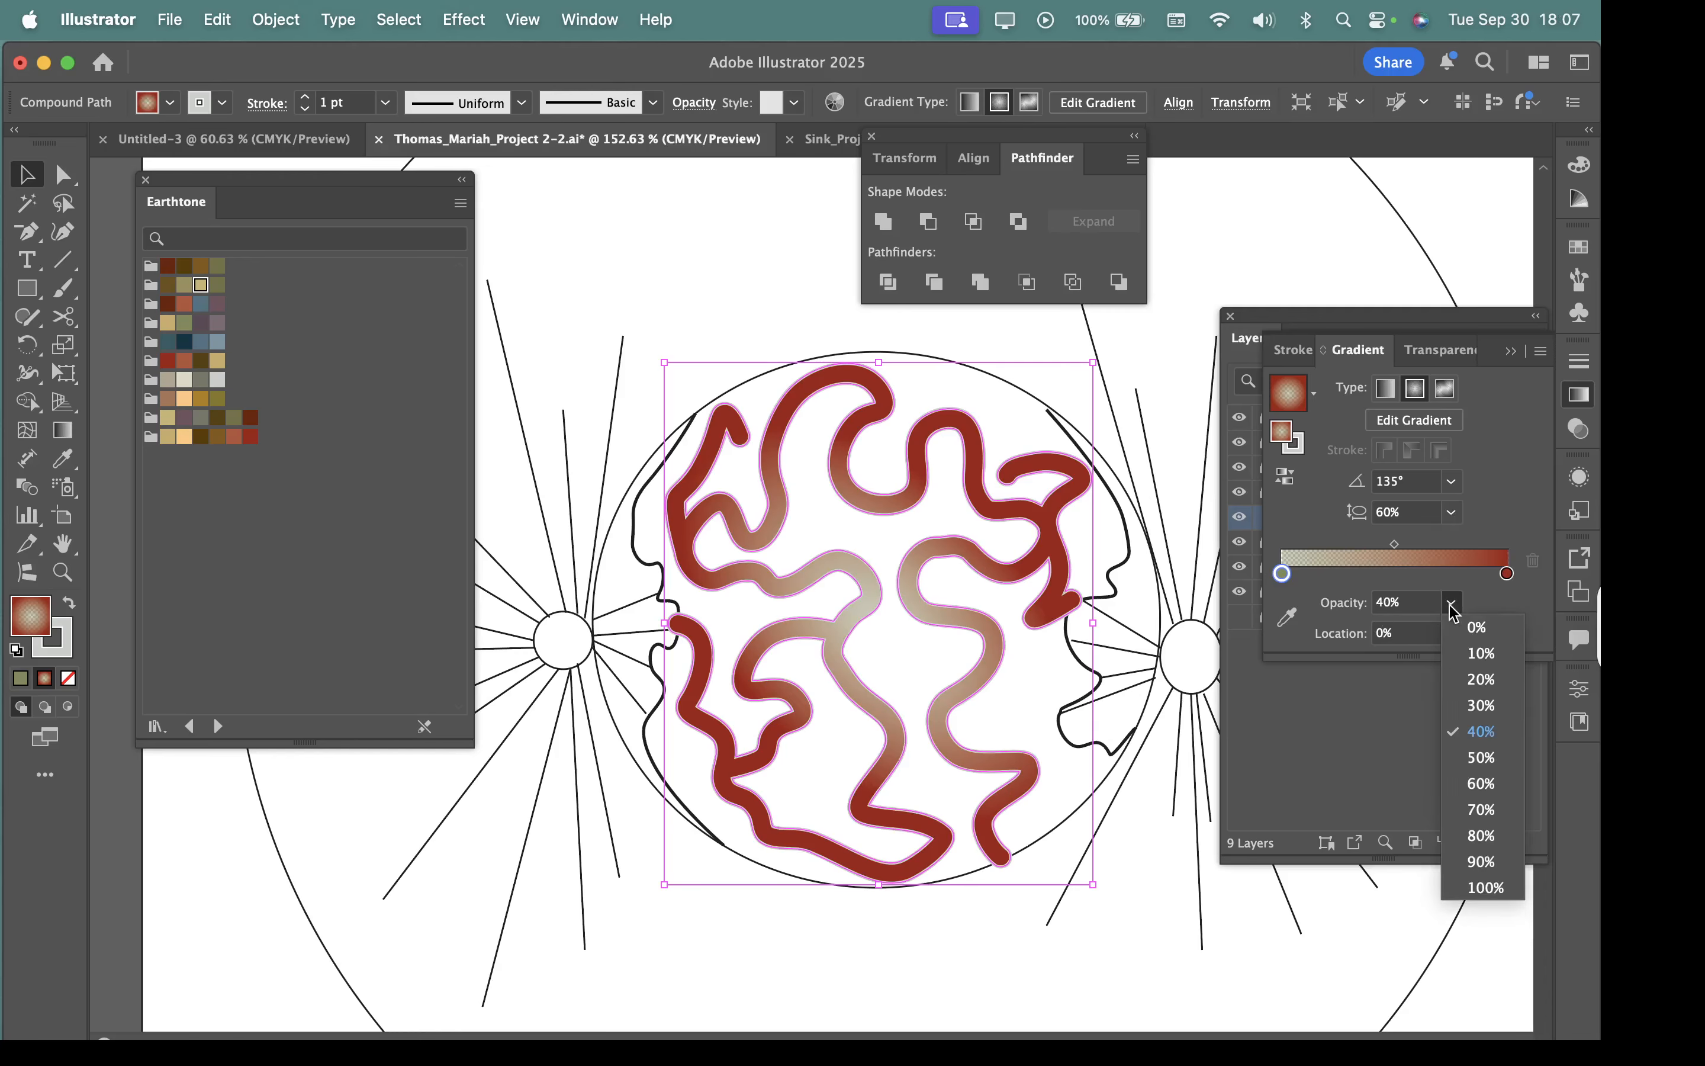
{"action": "left_click", "coordinate": [1462, 628]}
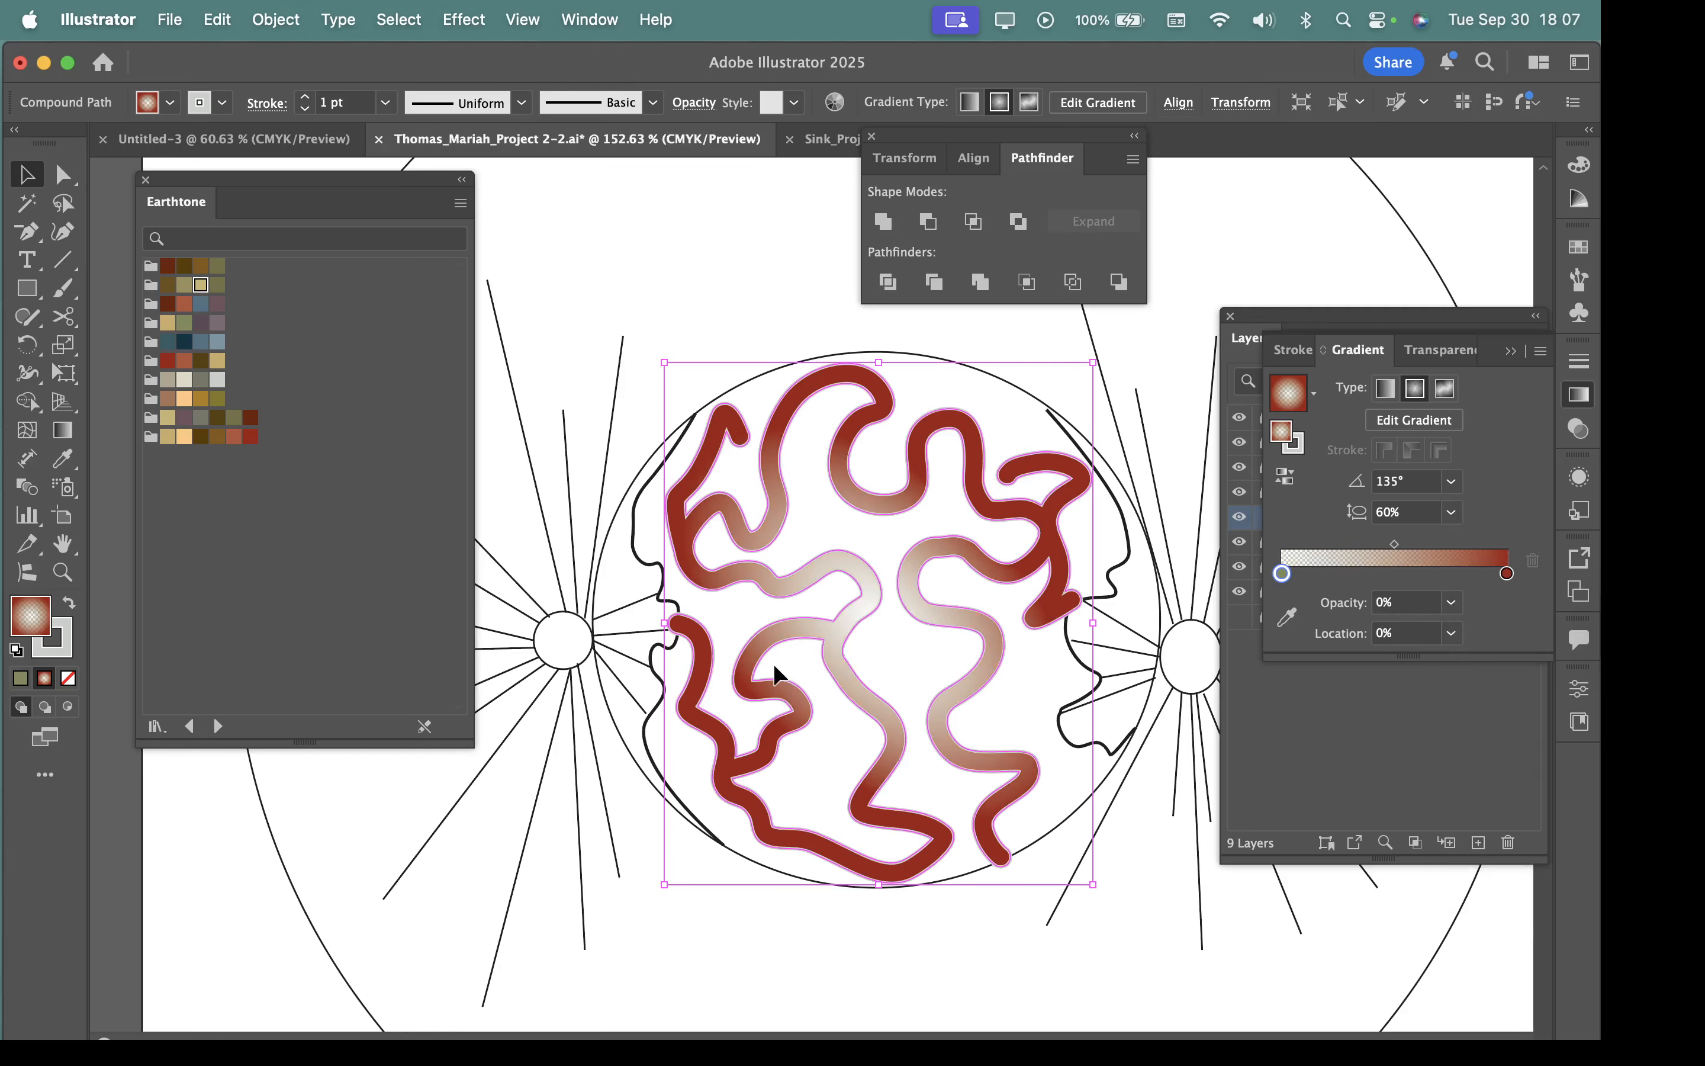
Examine the winding shape's fading radial gradient up close and as a whole, with the shape deselected.
{"action": "key", "text": "super+space"}
{"action": "left_click_drag", "start_coordinate": [1005, 516], "coordinate": [1274, 786]}
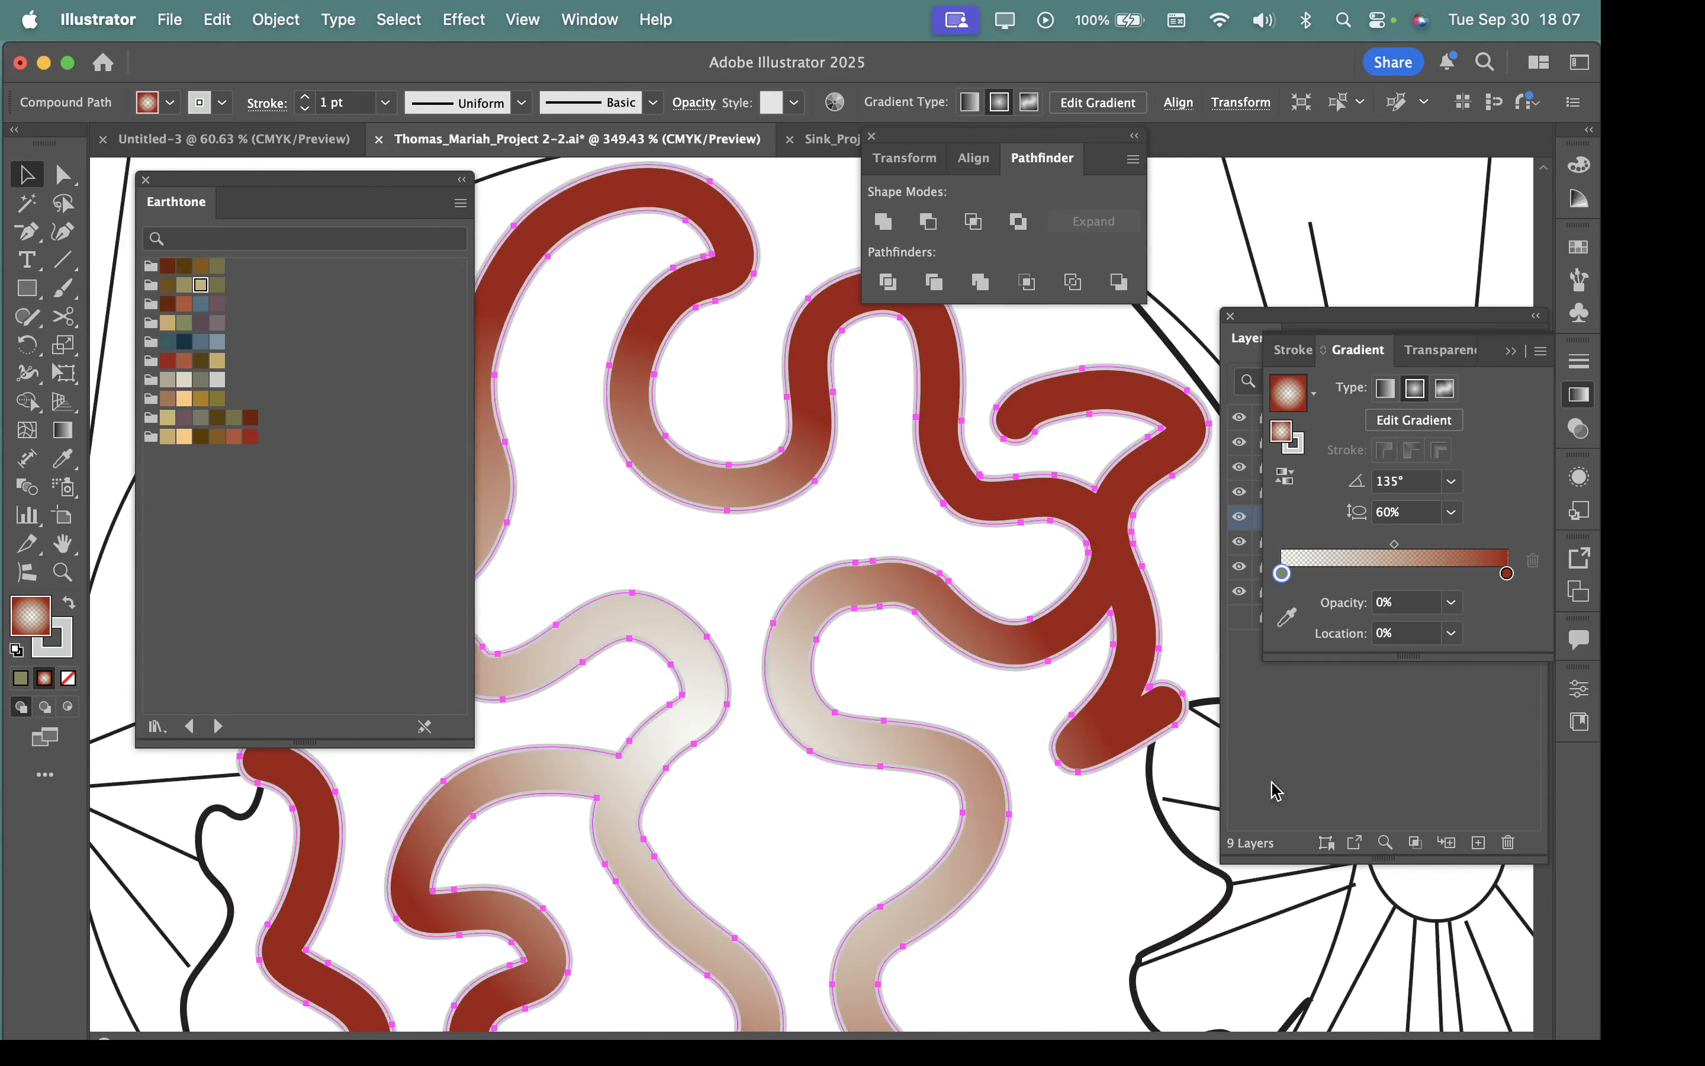
{"action": "left_click_drag", "start_coordinate": [1038, 762], "coordinate": [794, 692]}
{"action": "key", "text": "space"}
{"action": "key", "text": "super+space"}
{"action": "left_click_drag", "start_coordinate": [841, 891], "coordinate": [857, 737]}
{"action": "left_click", "coordinate": [670, 338]}
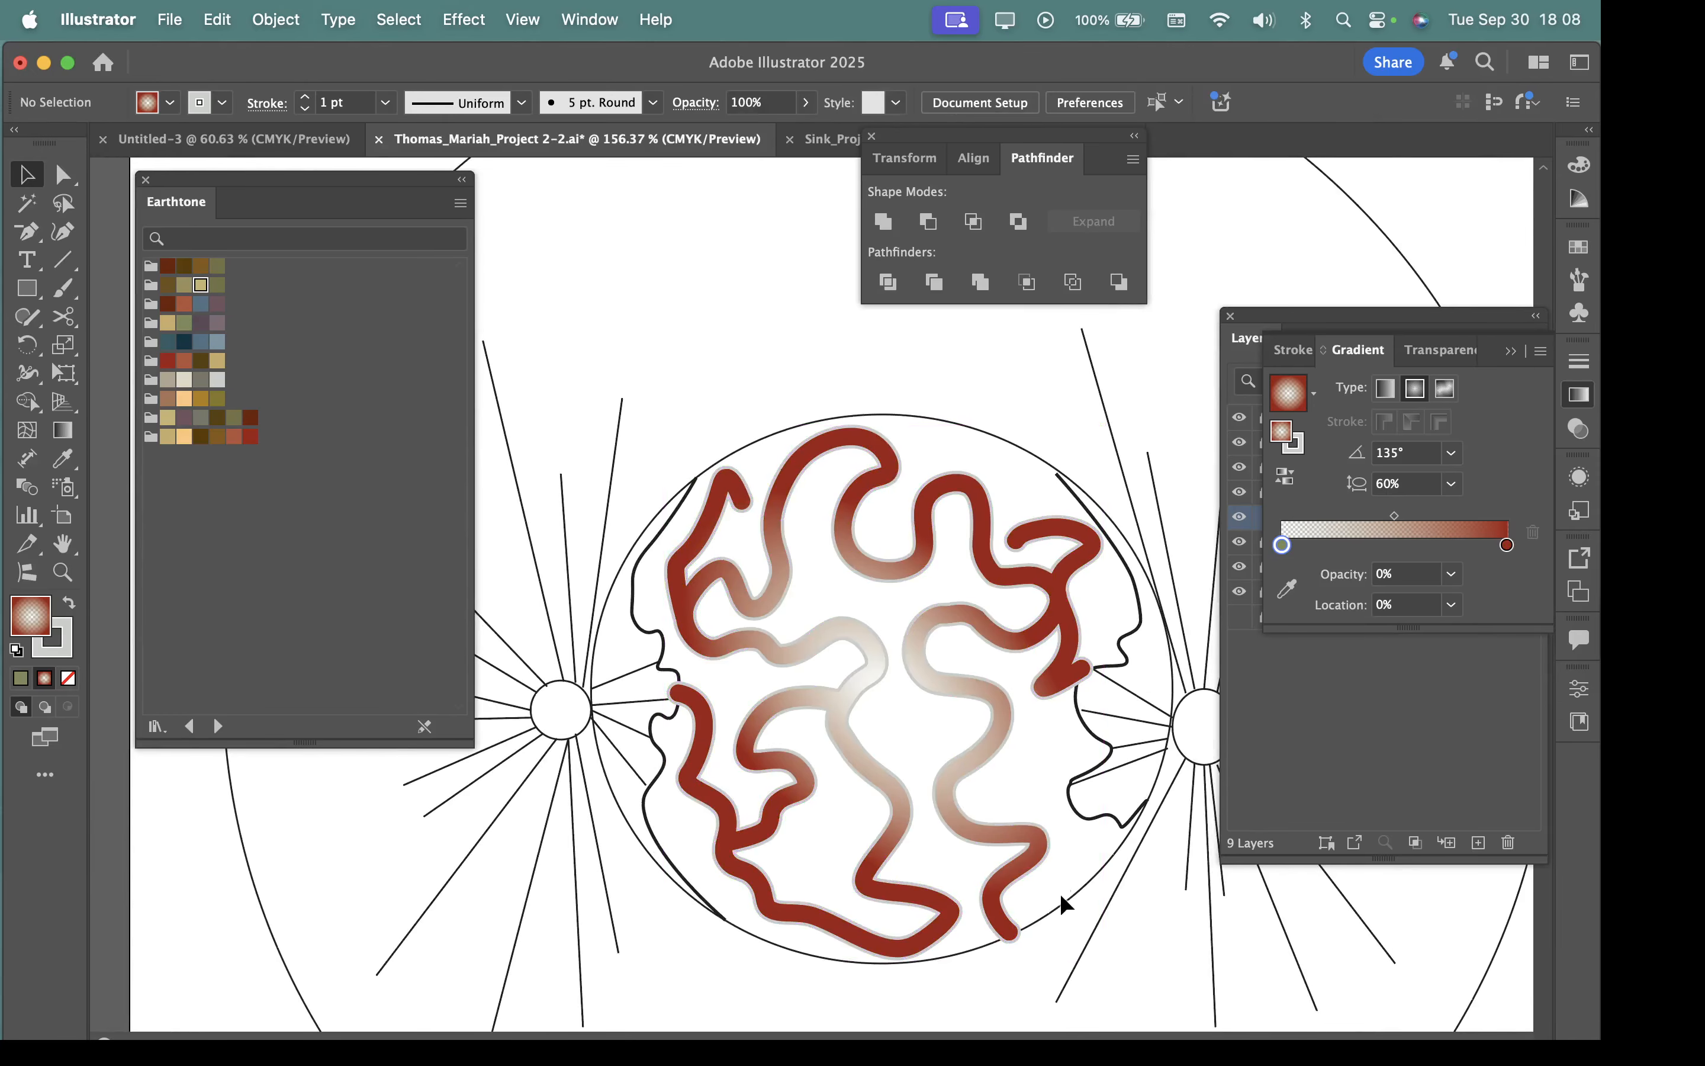
{"action": "left_click_drag", "start_coordinate": [1084, 963], "coordinate": [1182, 963]}
{"action": "left_click_drag", "start_coordinate": [796, 604], "coordinate": [904, 809]}
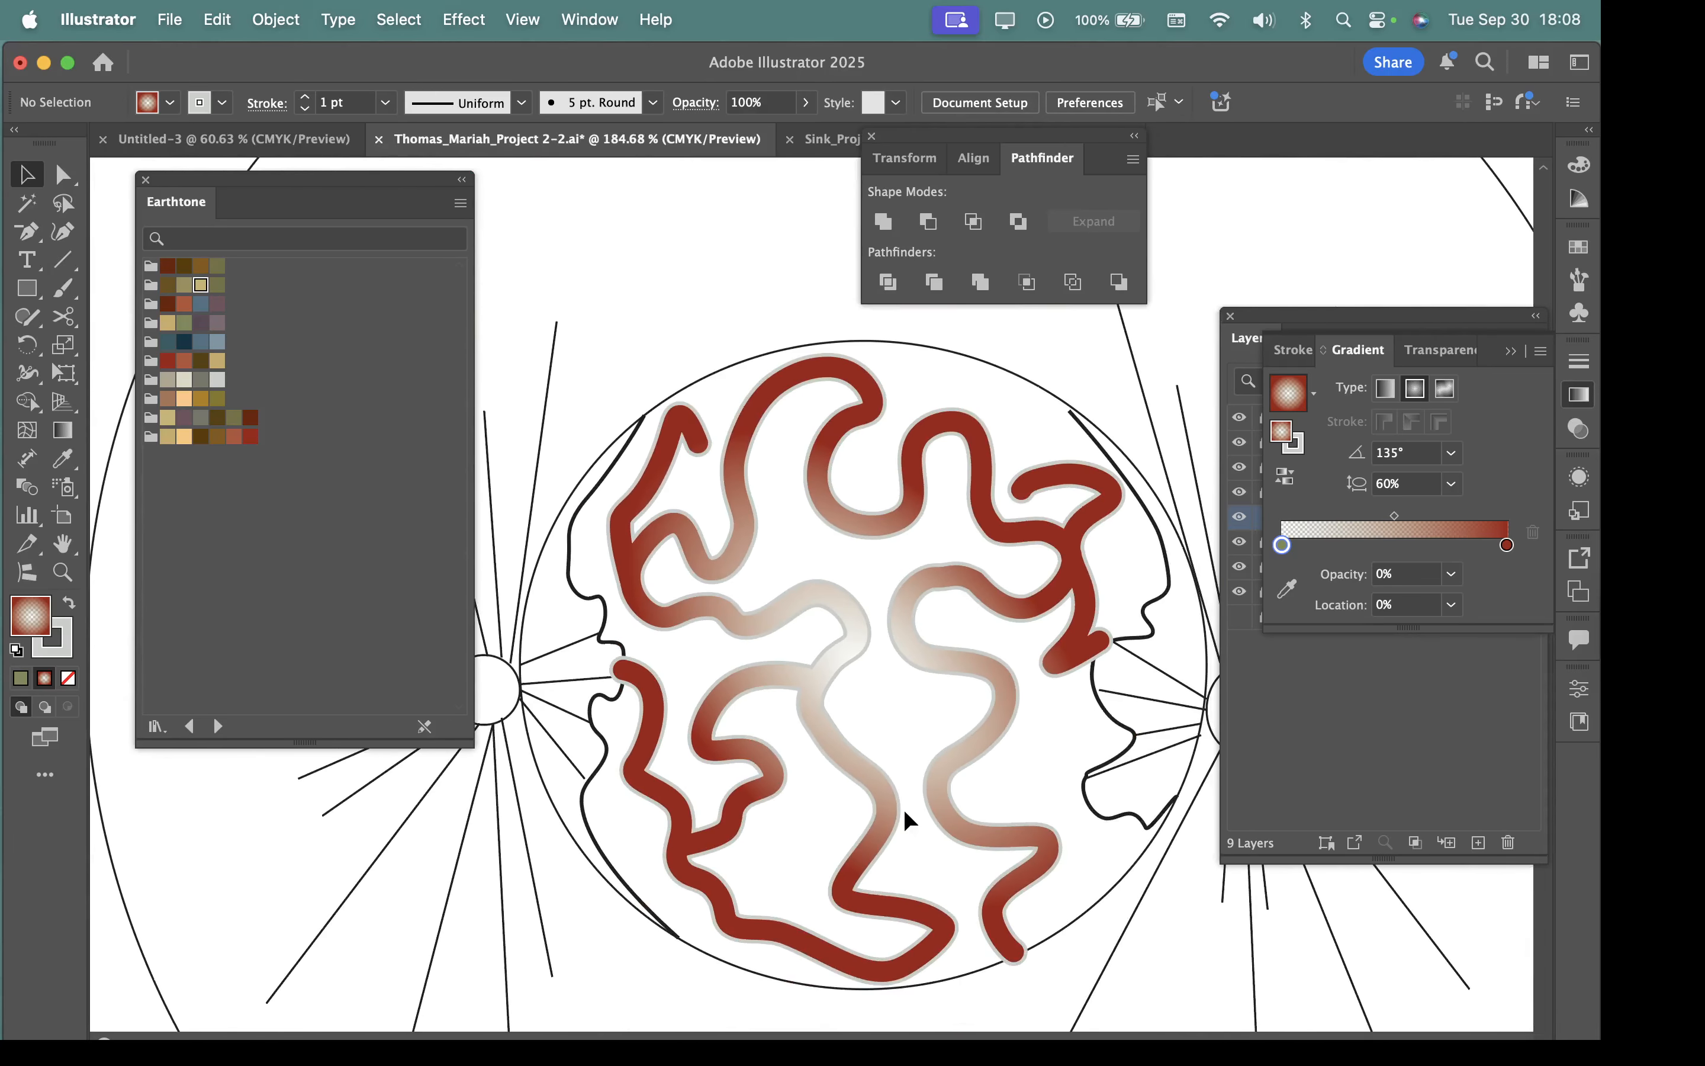